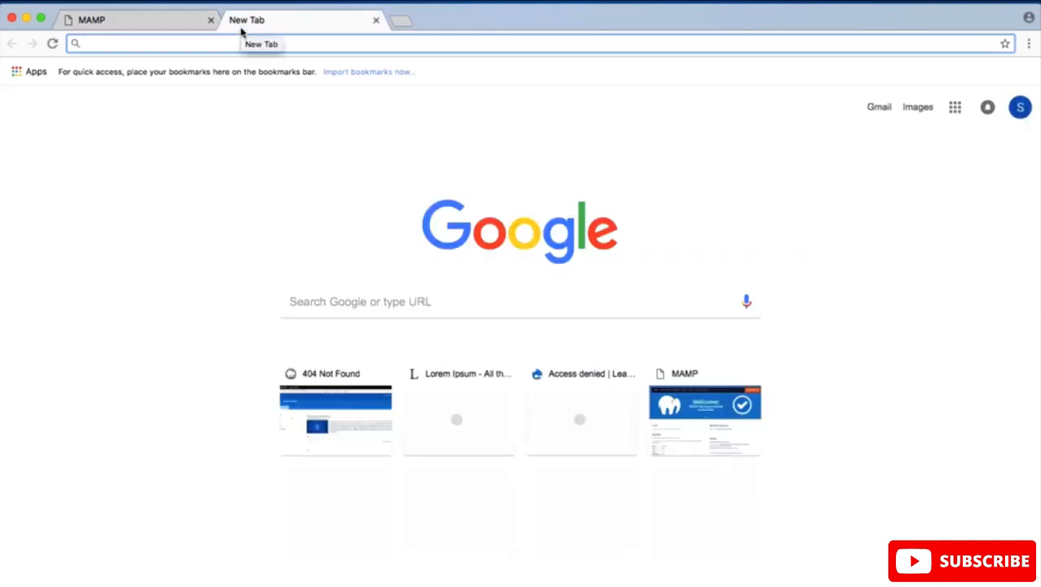
Step: Check the Drupal folder's name in htdocs and load localhost:8888/drupalcourse in the new browser tab
text(localhost:8888/learndrupal/)
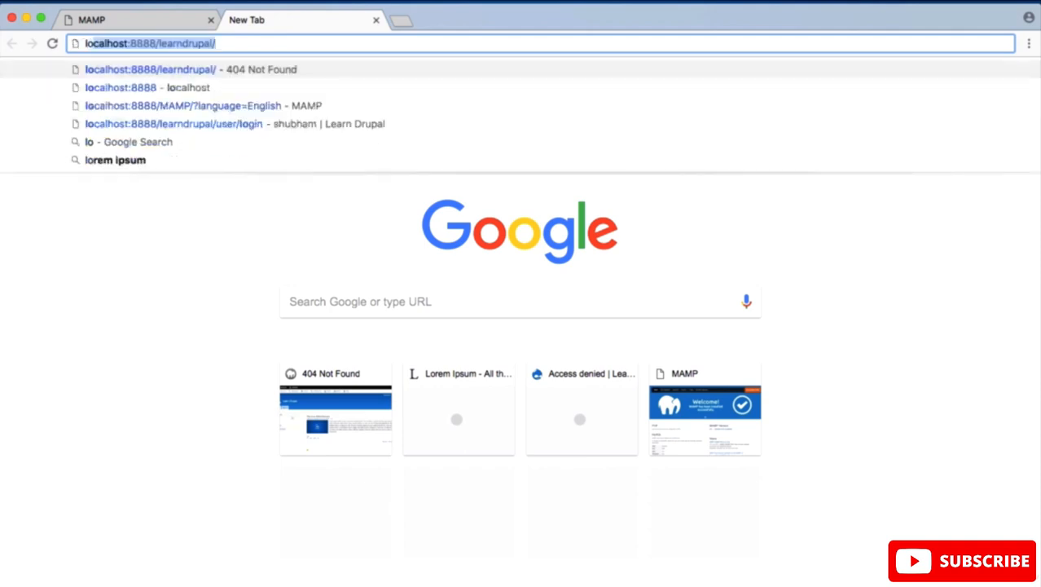
key(Right)
key(BackSpace)
key(BackSpace)
key(BackSpace)
key(BackSpace)
key(BackSpace)
key(BackSpace)
key(BackSpace)
key(BackSpace)
key(BackSpace)
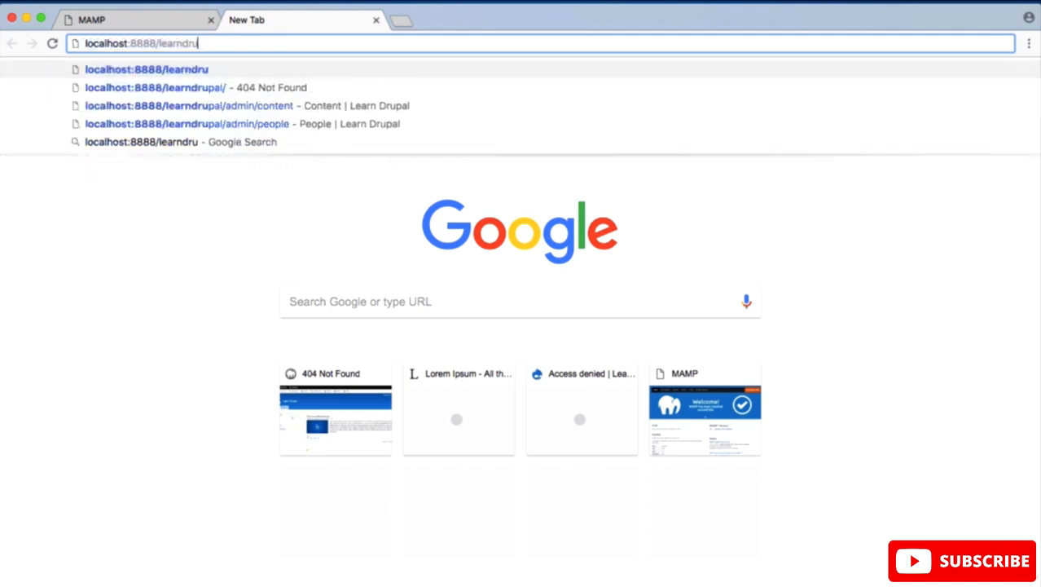
key(BackSpace)
key(BackSpace)
key(BackSpace)
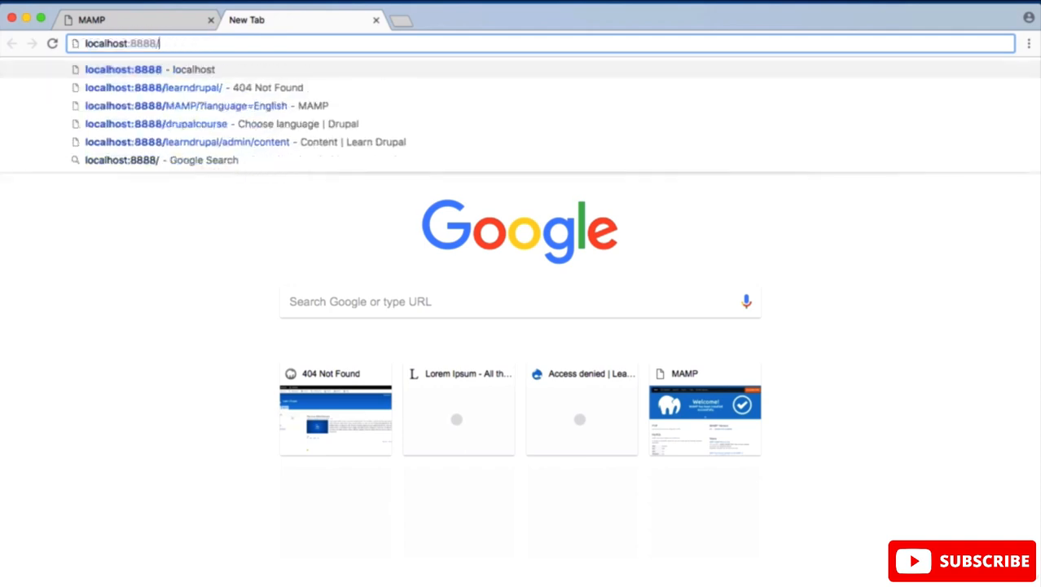
key(ctrl+Up)
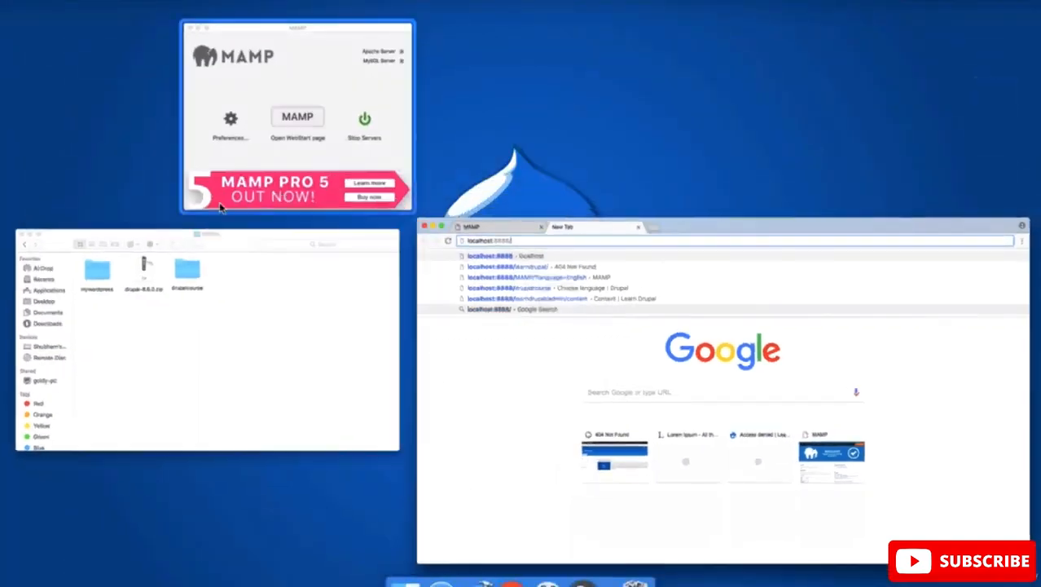
click(197, 307)
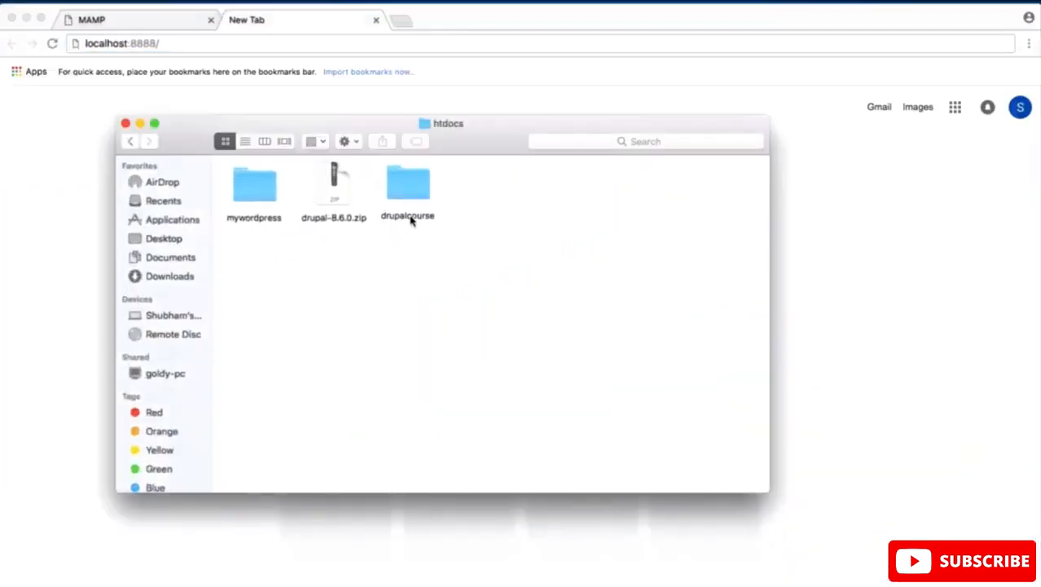
click(248, 48)
text(d)
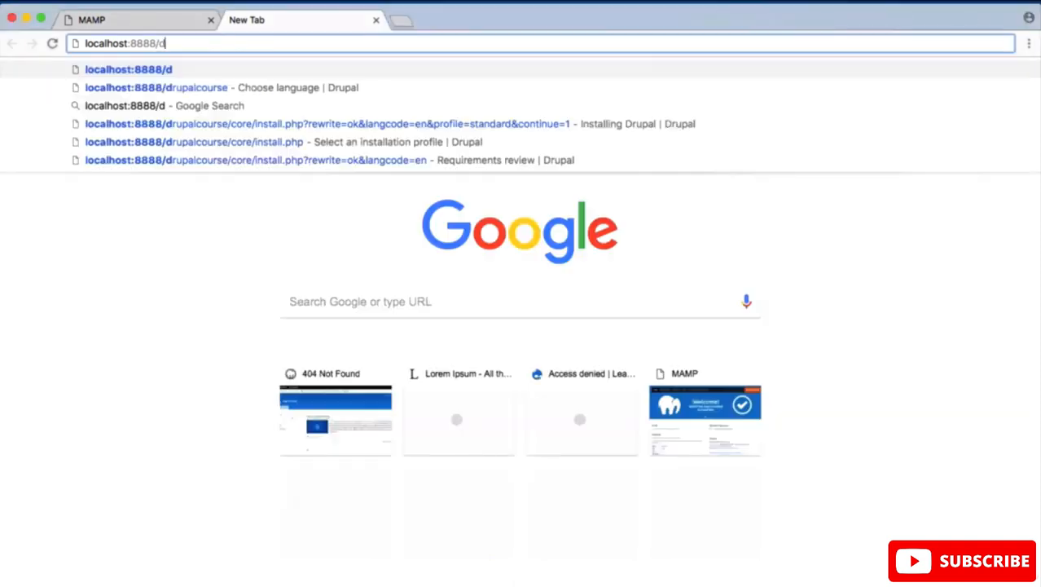
text(rupalcour)
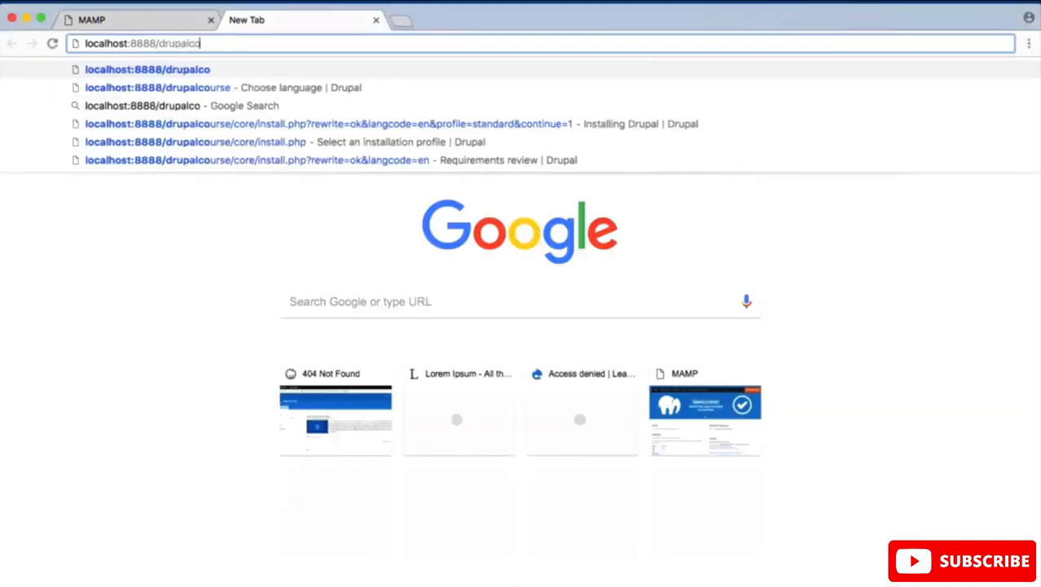
text(se)
key(Return)
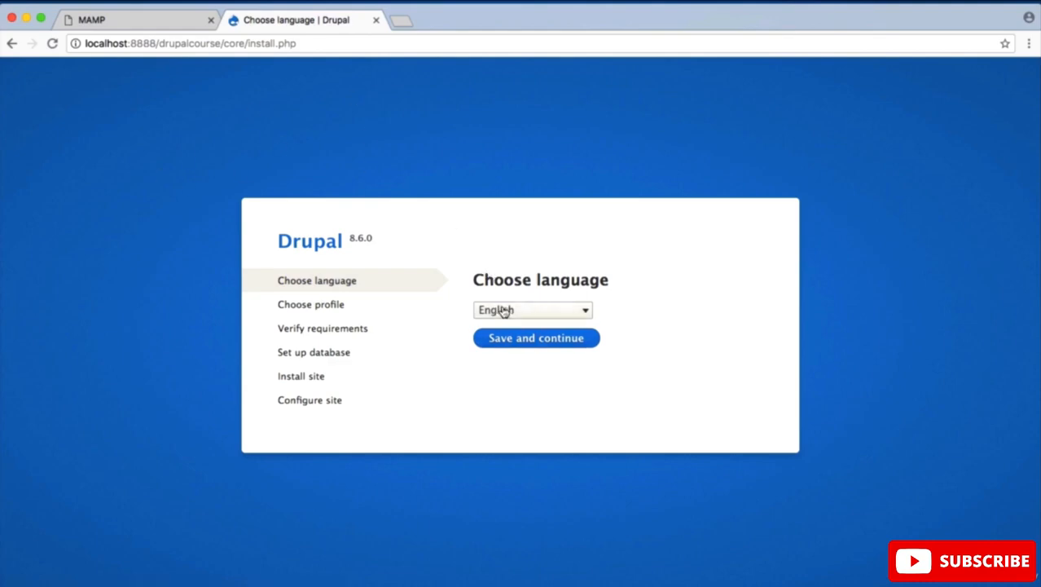
Step: Proceed with the Drupal installation in English using the Standard profile, and continue past the requirements review
click(526, 347)
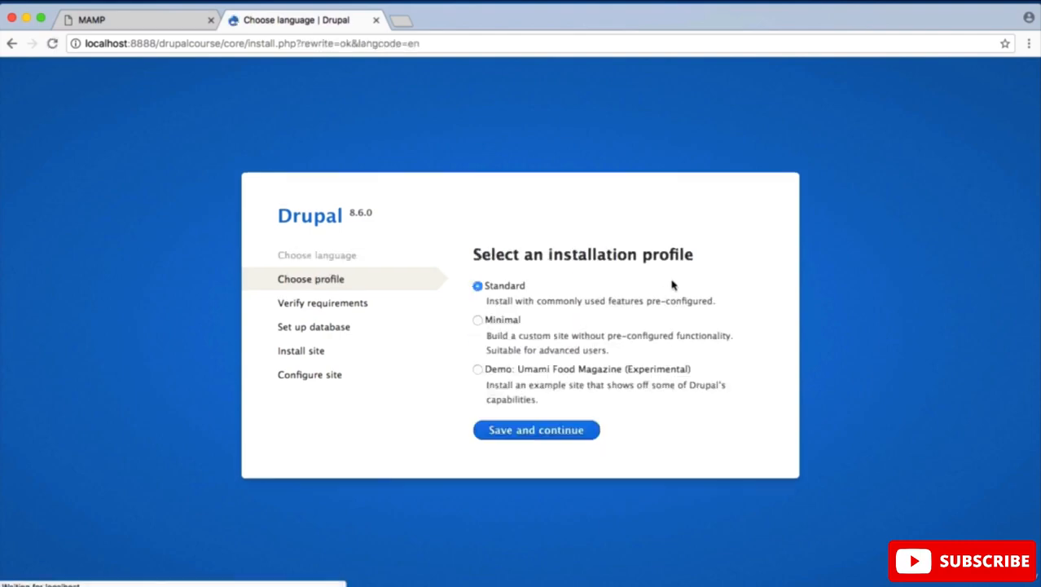
click(562, 437)
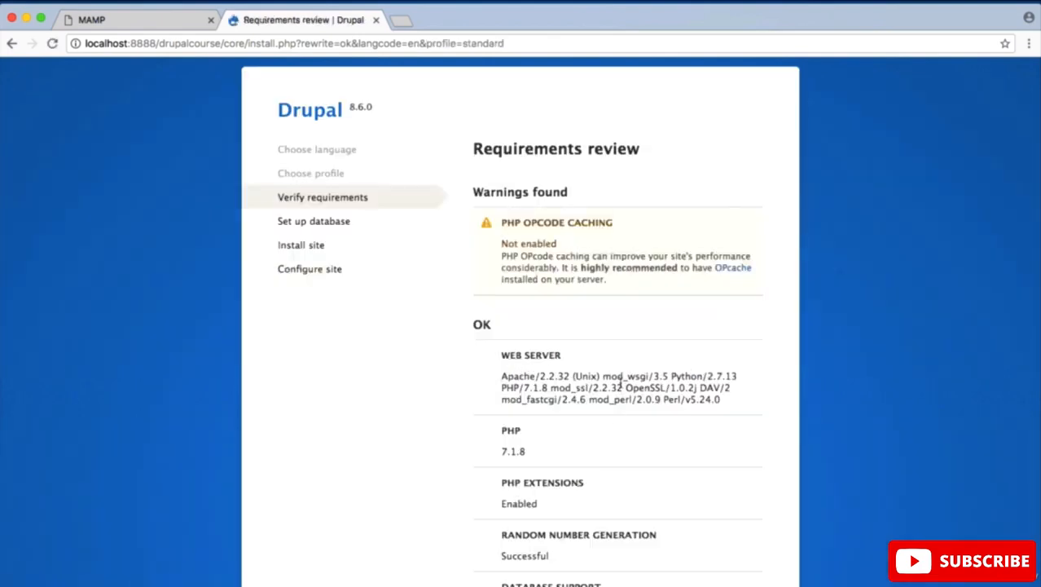
scroll(621, 382, down, 5)
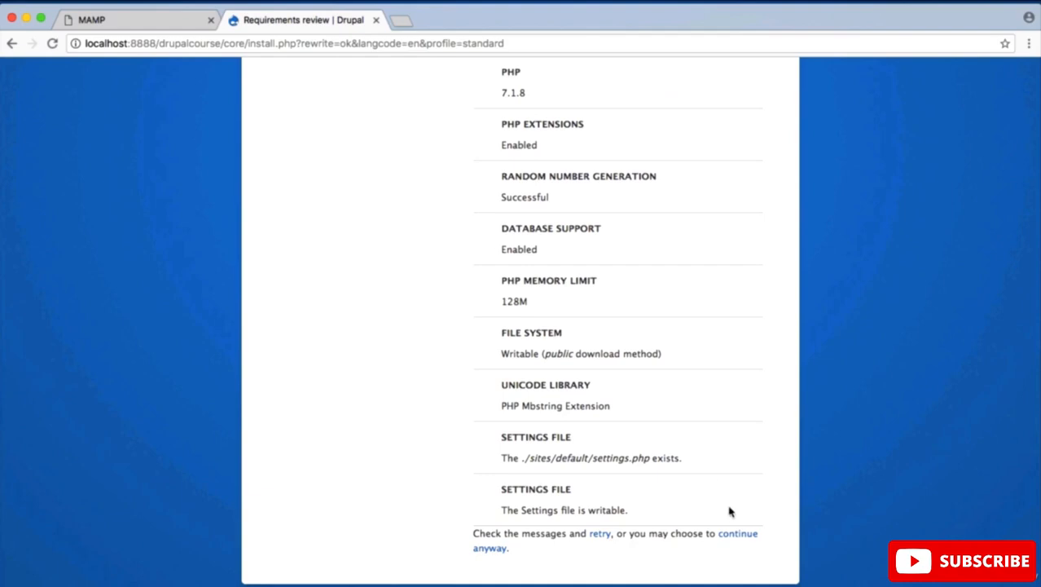
click(741, 538)
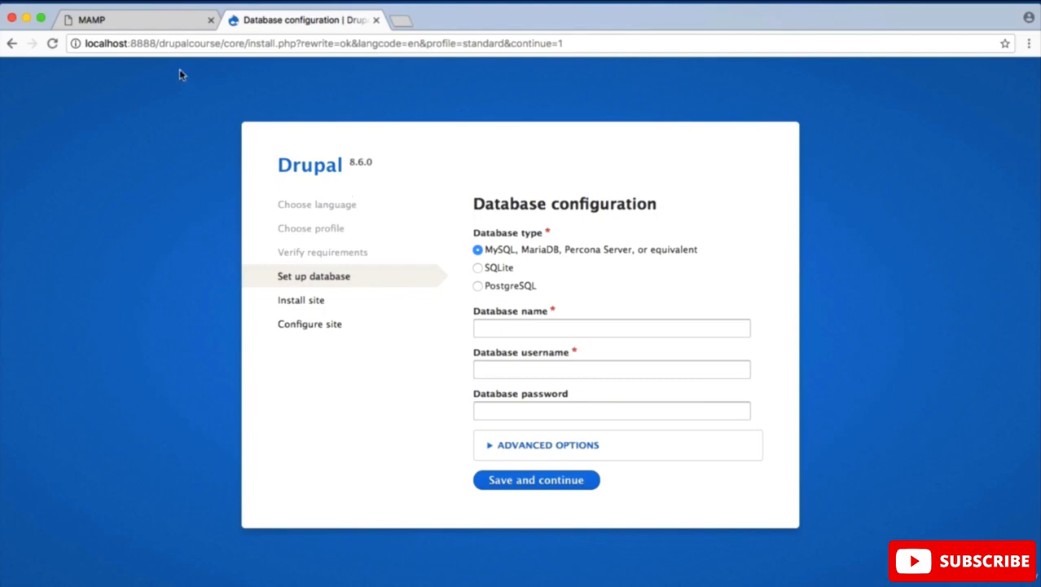
Step: Switch to the MAMP start page and open phpMyAdmin from its MySQL section
click(139, 29)
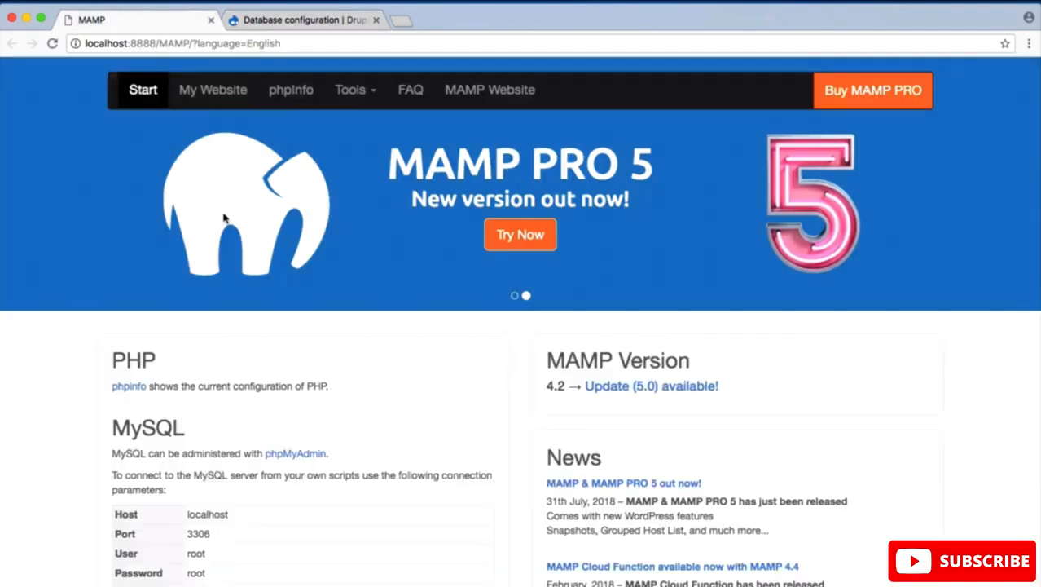
key(ctrl+Up)
click(296, 164)
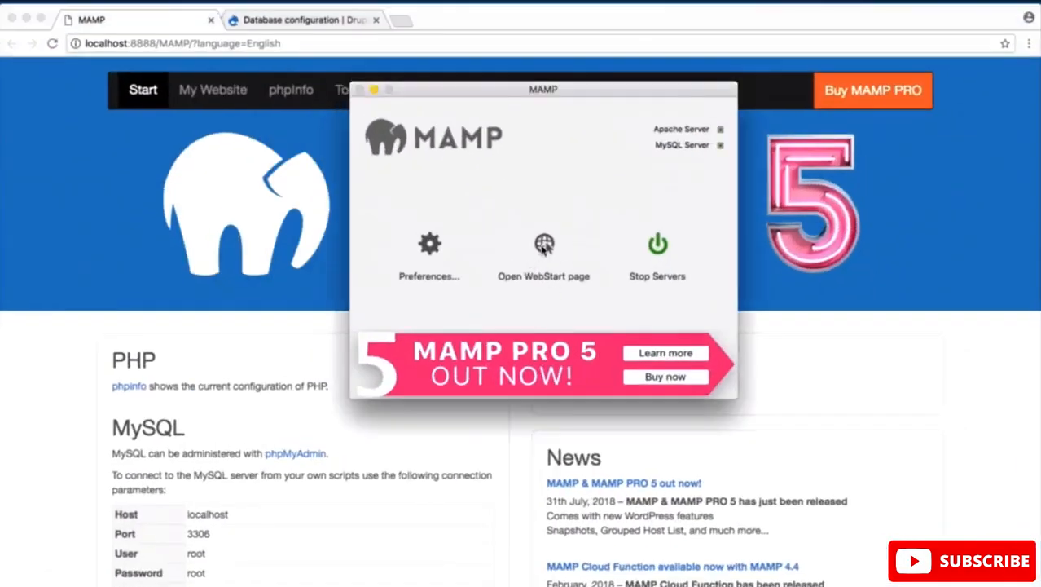
key(ctrl+Up)
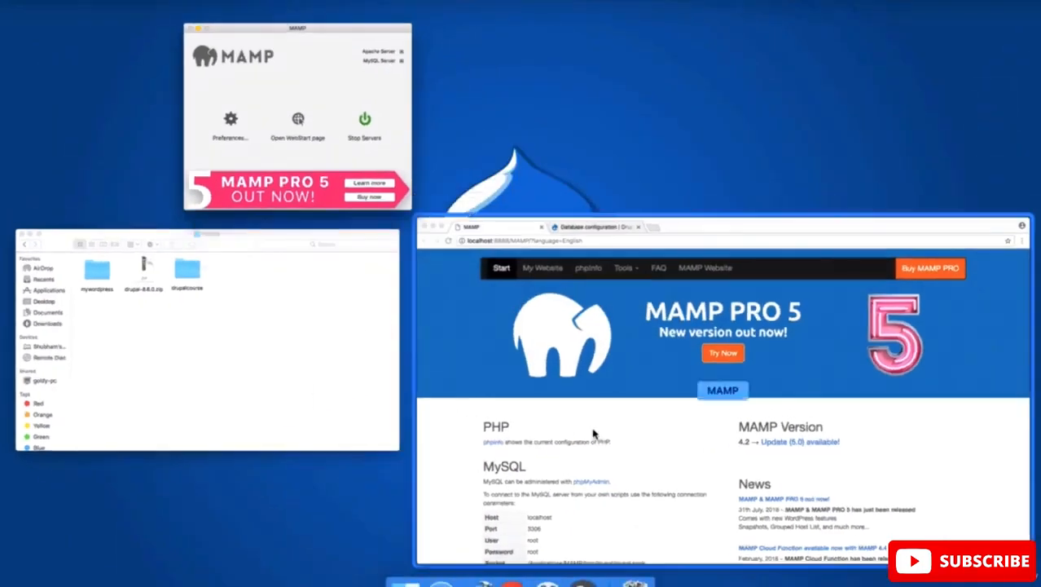
click(593, 434)
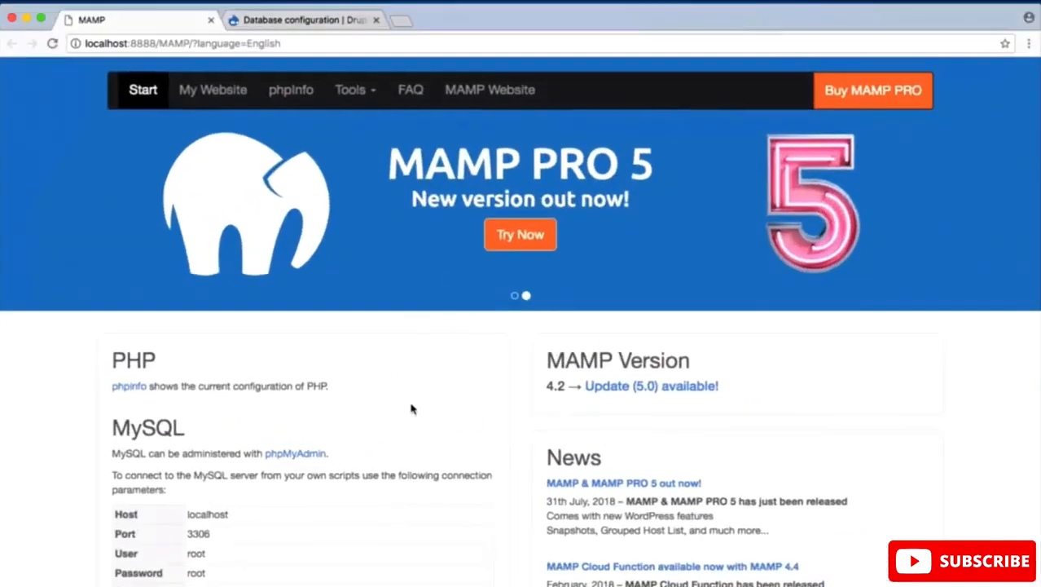
scroll(411, 408, down, 5)
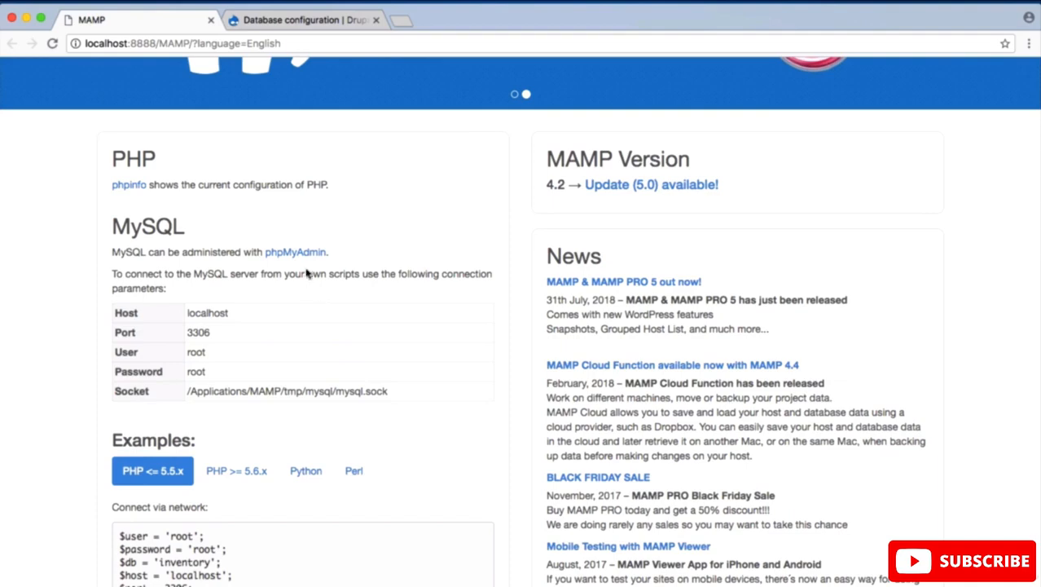
click(308, 253)
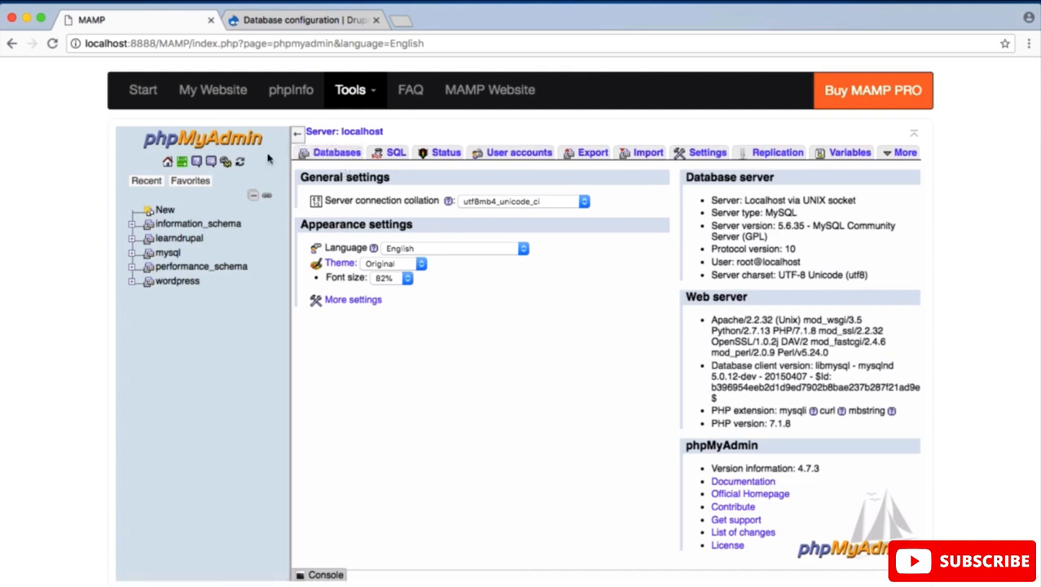
Step: Create a new database named drupalcourse in phpMyAdmin
click(339, 154)
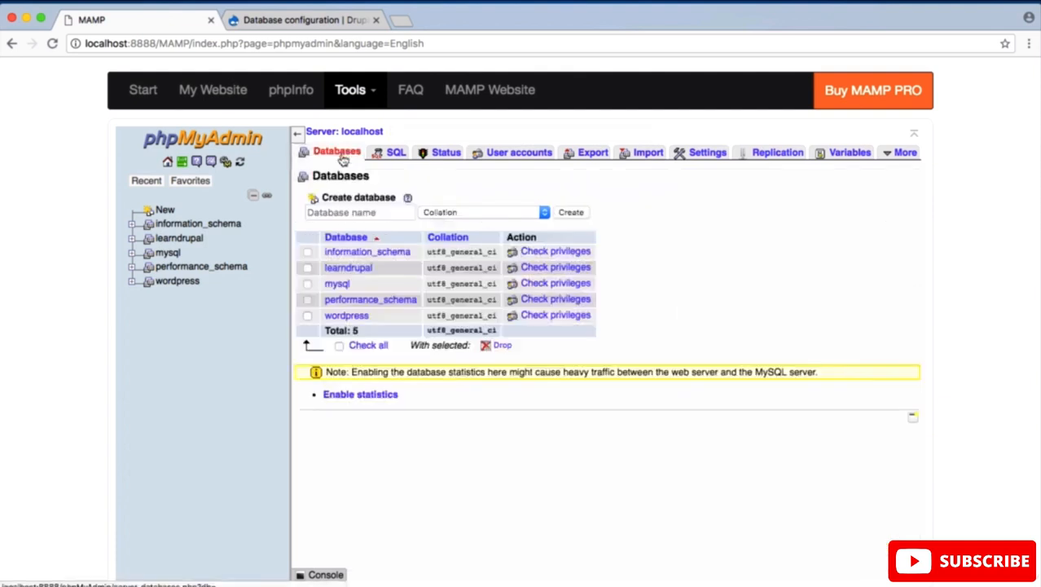
click(371, 217)
text(dr)
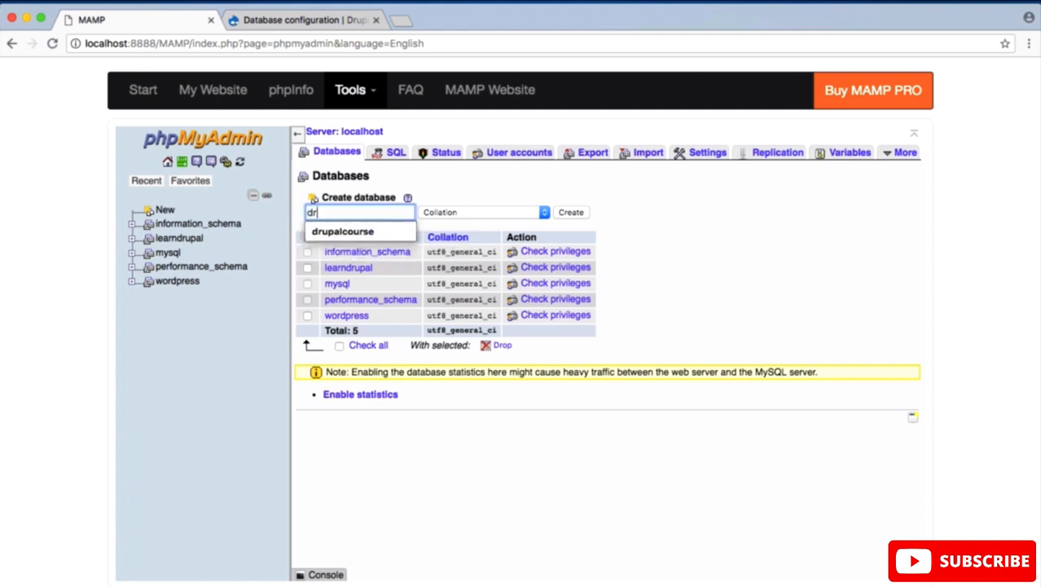
text(upalcourse)
click(574, 215)
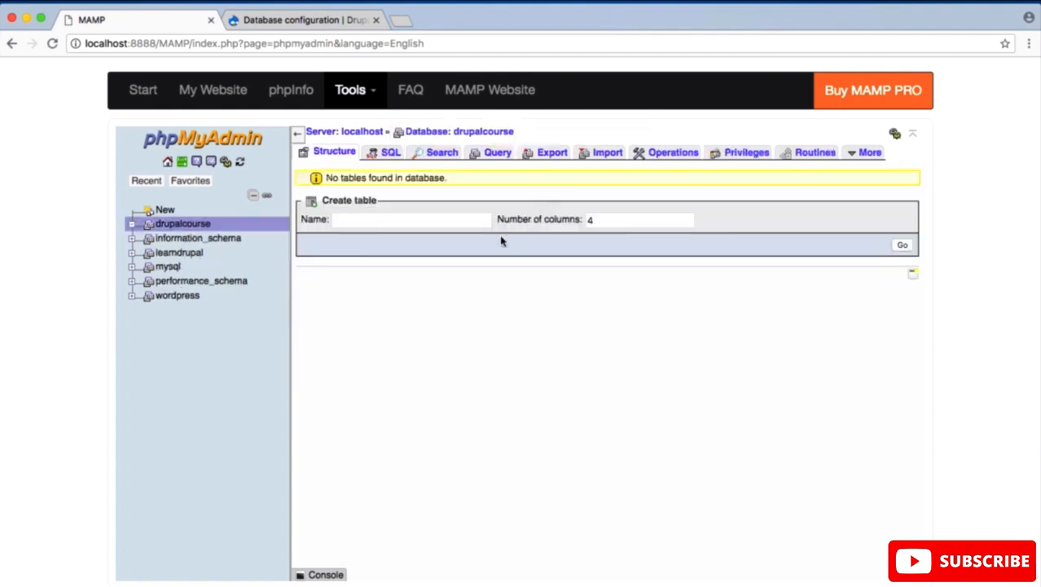
scroll(540, 309, down, 1)
scroll(539, 309, up, 1)
Step: Open the WebStart page from MAMP and look up the MySQL connection parameters
click(334, 26)
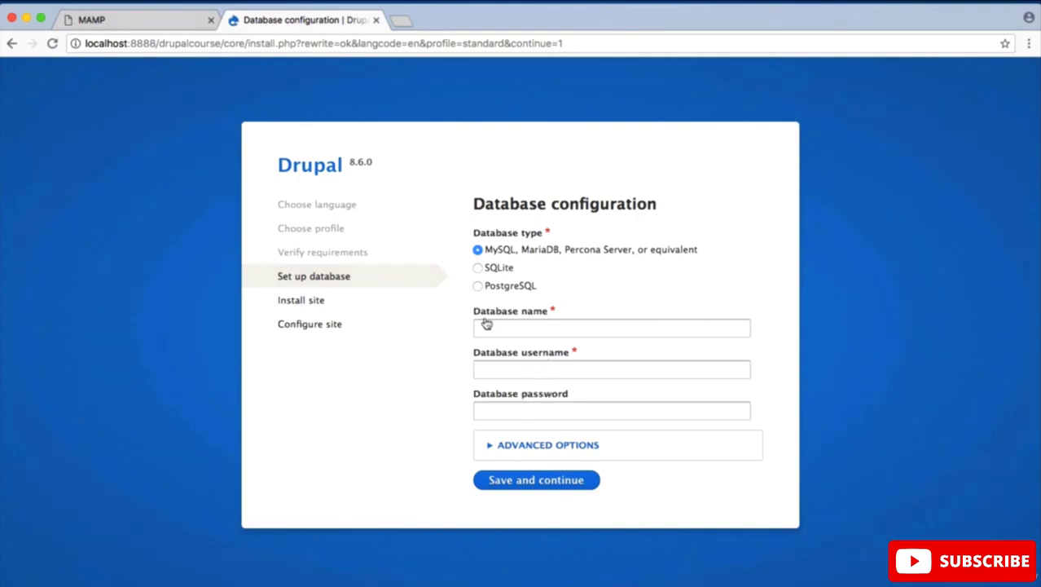
key(ctrl+Up)
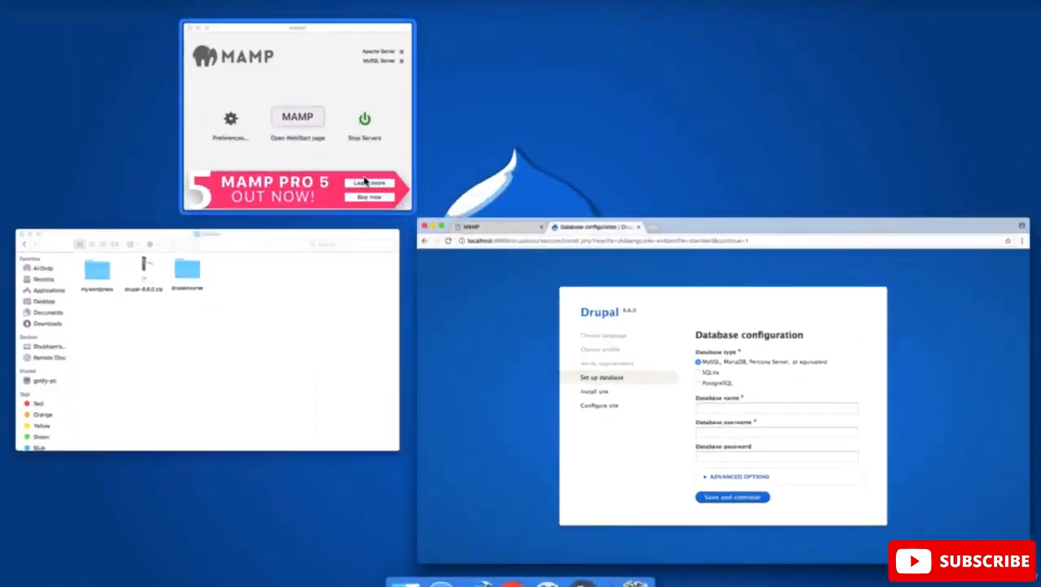
click(308, 140)
click(536, 248)
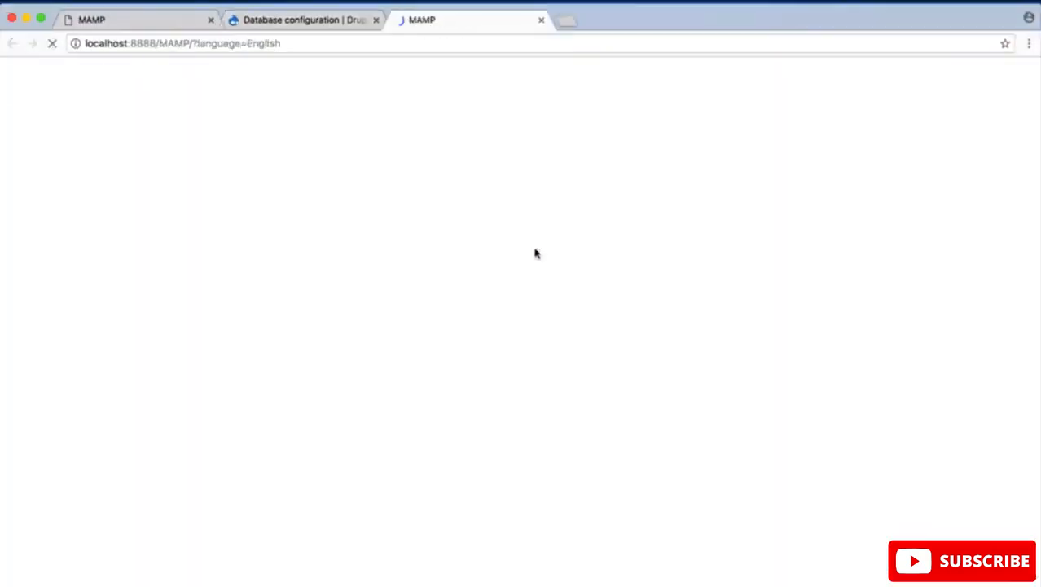
scroll(441, 356, down, 5)
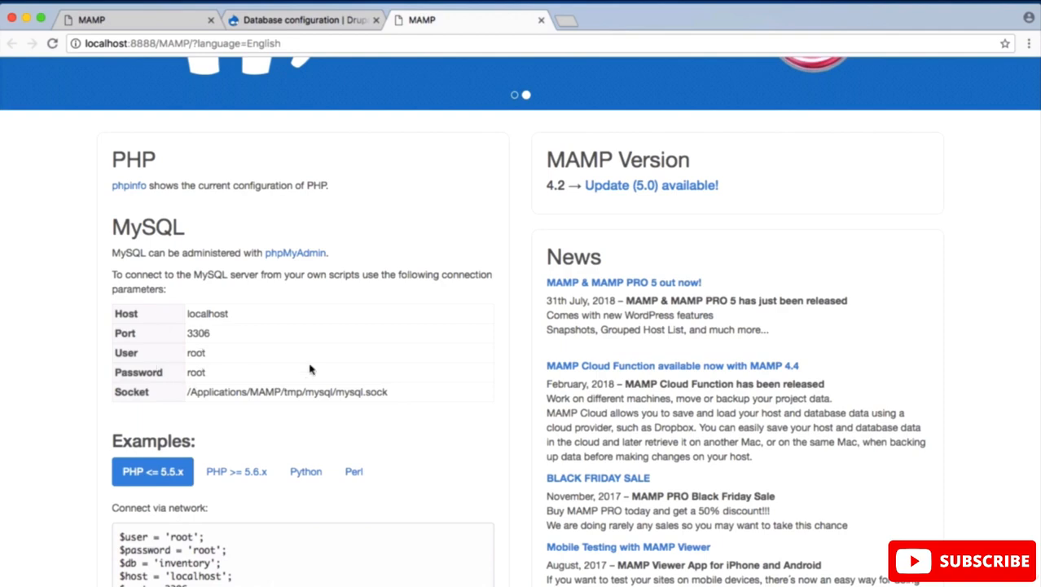
Step: Configure Drupal's database with name drupalcourse, username root and the database password, and start the site installation
click(285, 21)
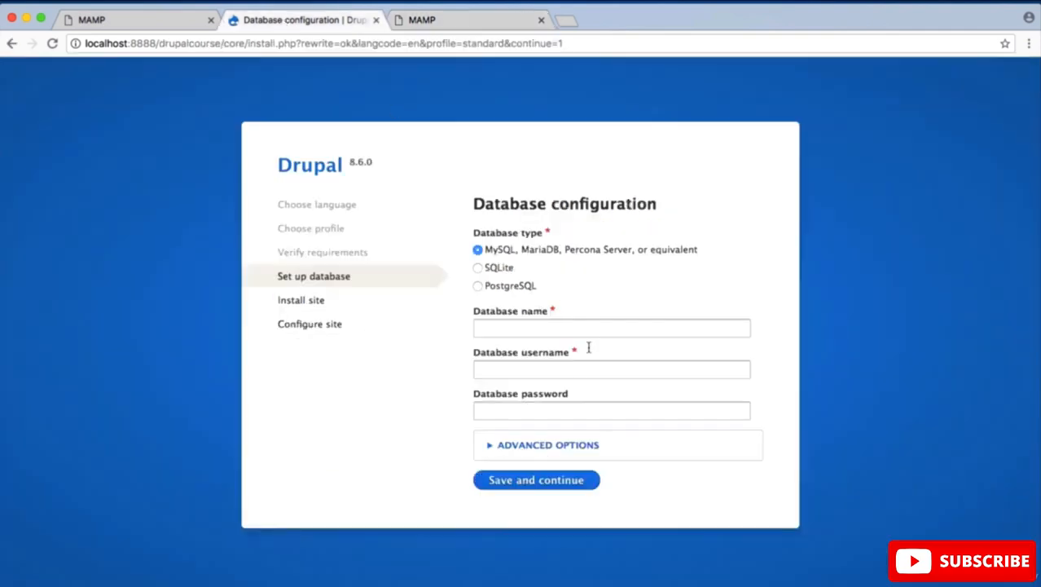
click(573, 370)
text(root)
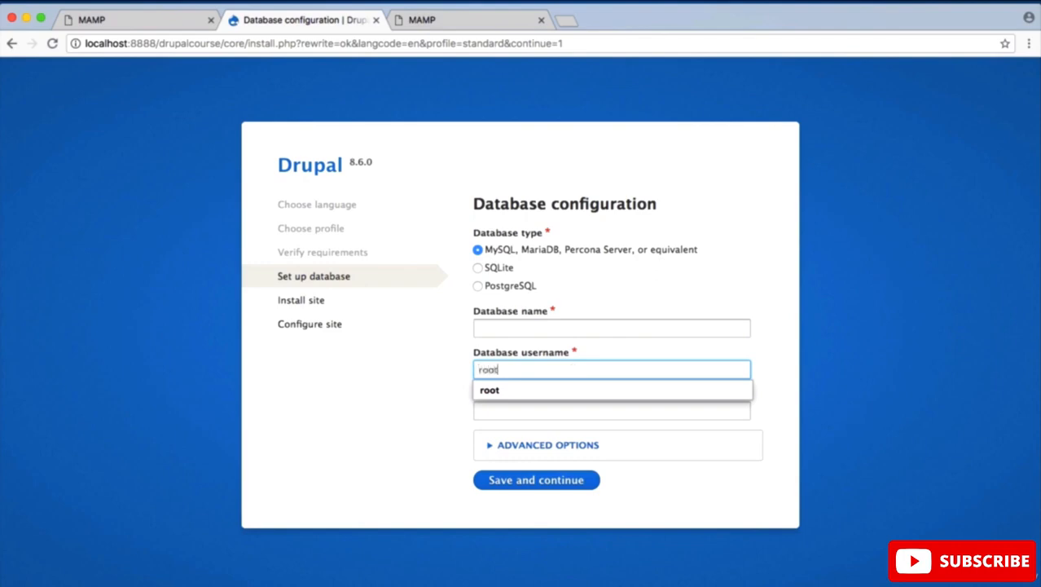
click(550, 412)
text(root)
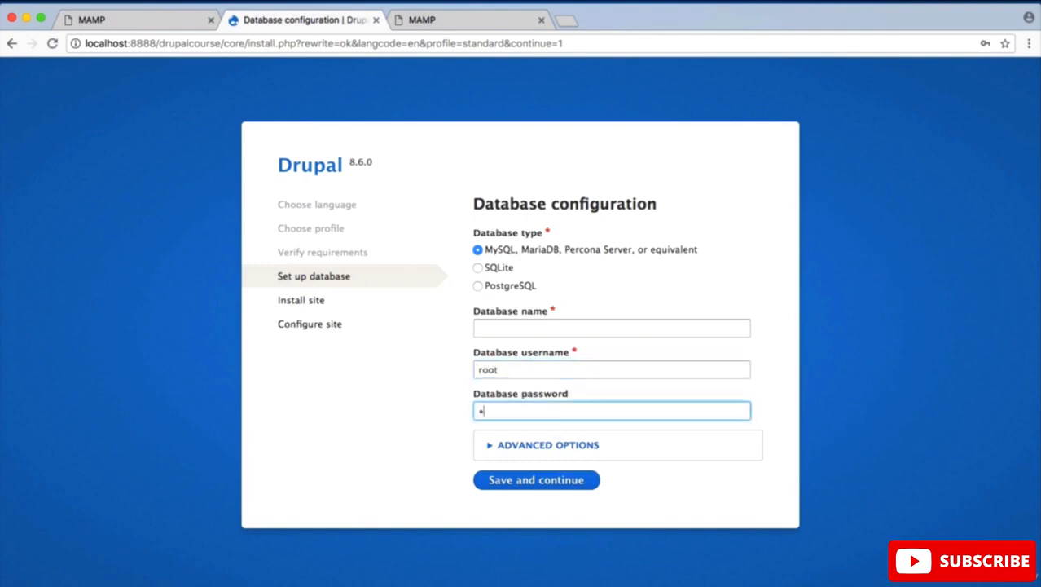
click(507, 328)
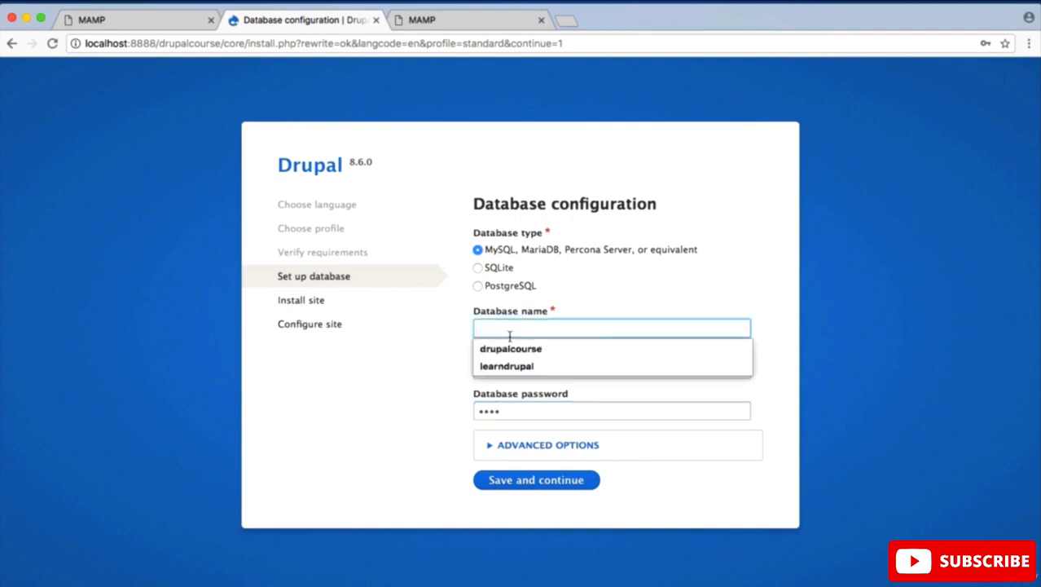
click(517, 351)
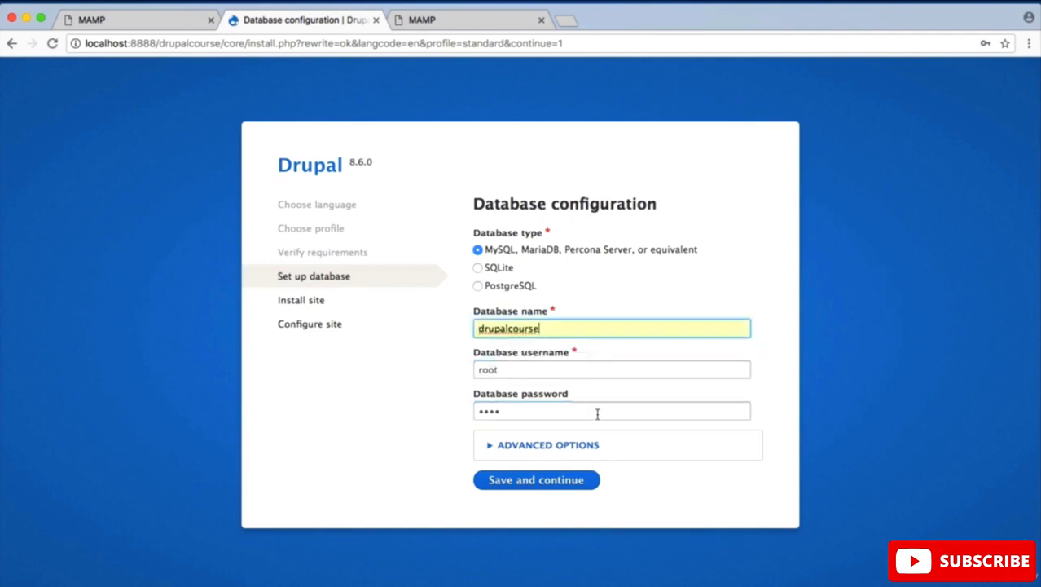
click(580, 486)
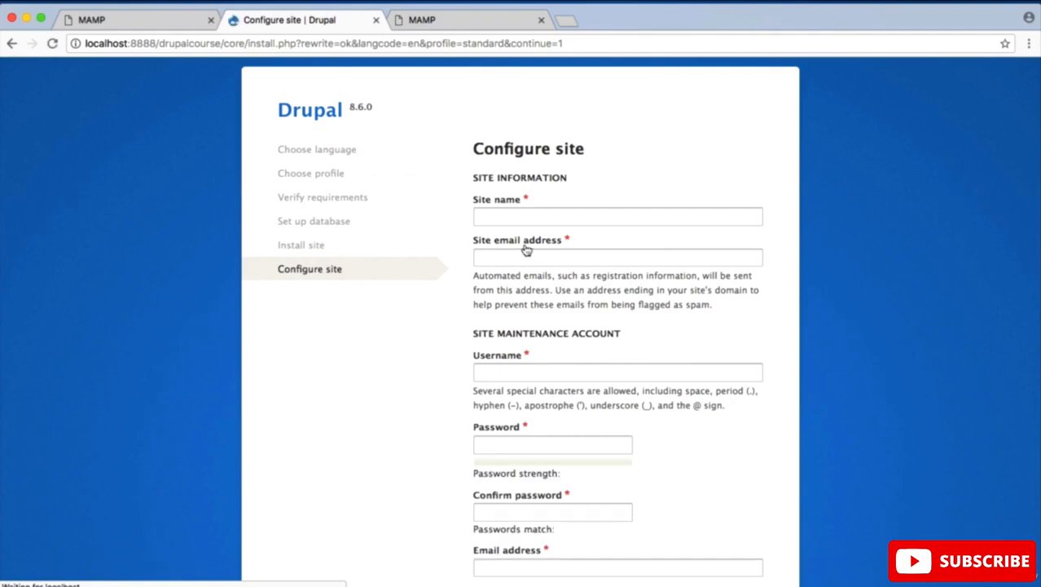
Step: Set the site name to Learn Drupal and fill in the site email address
click(520, 220)
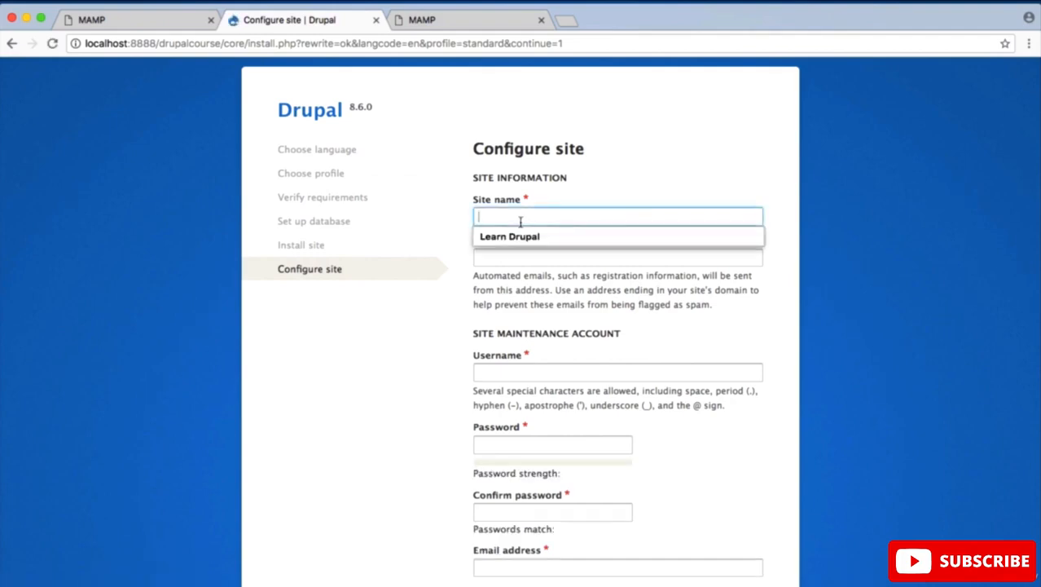
click(526, 236)
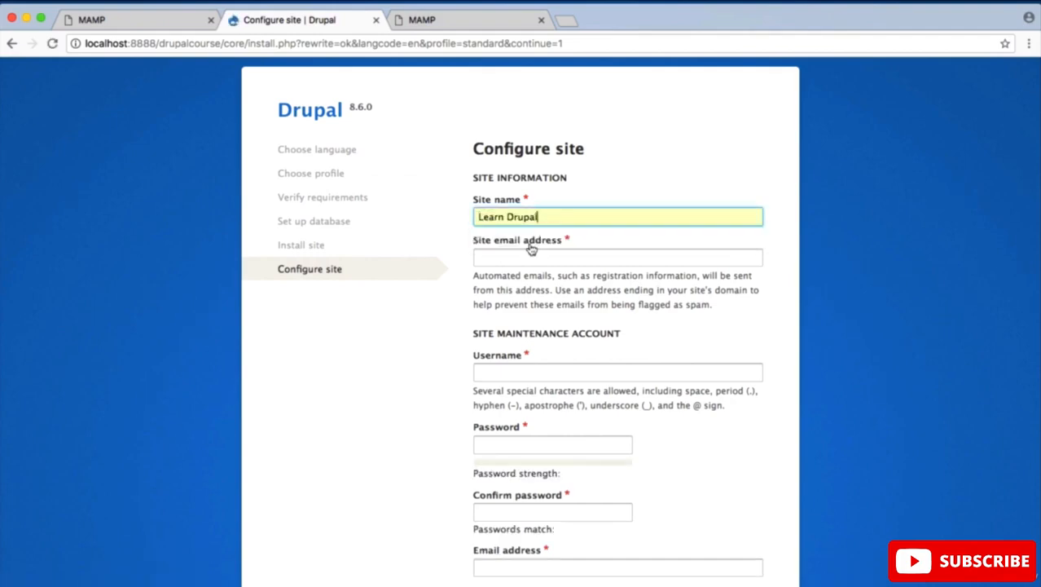
click(539, 259)
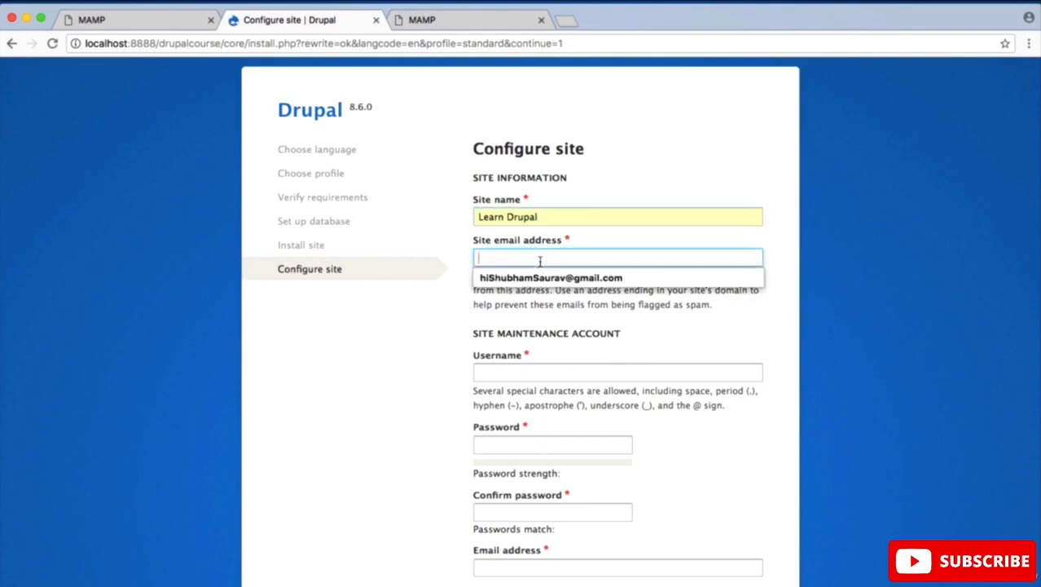
click(545, 282)
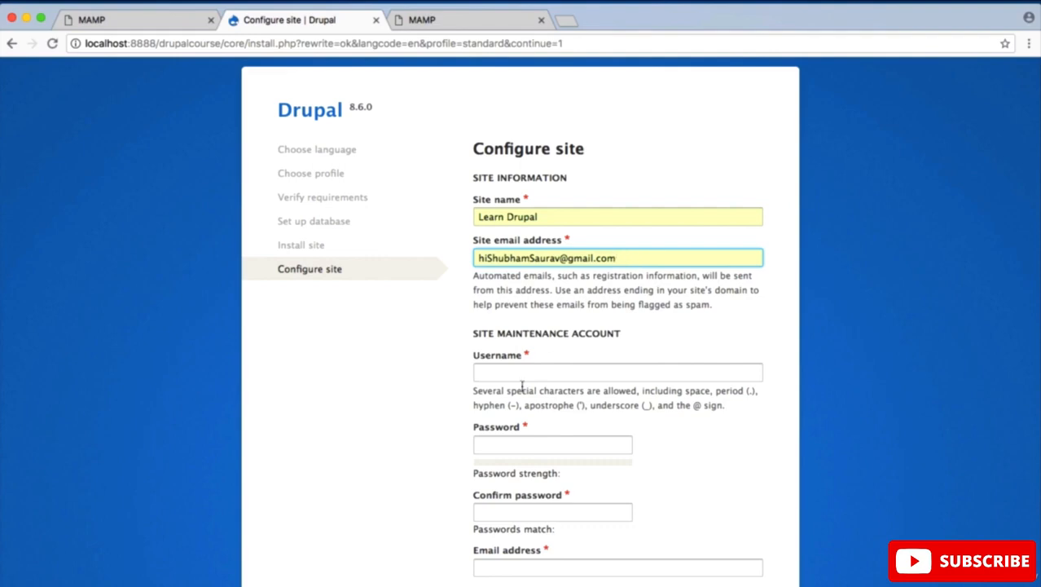
Step: Fill in the site maintenance account's username, and enter and confirm its password
scroll(526, 387, down, 5)
click(512, 249)
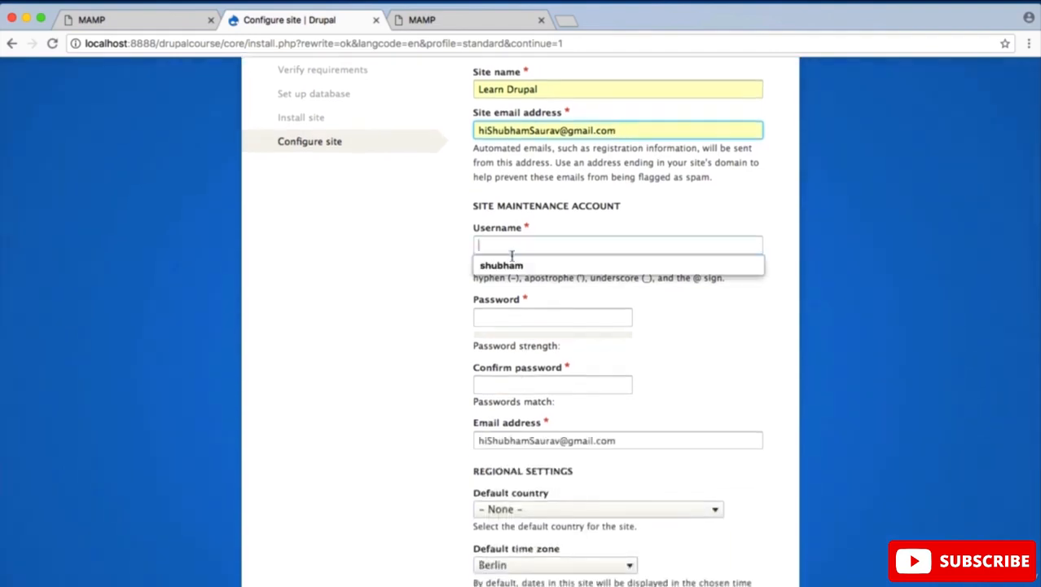
click(512, 264)
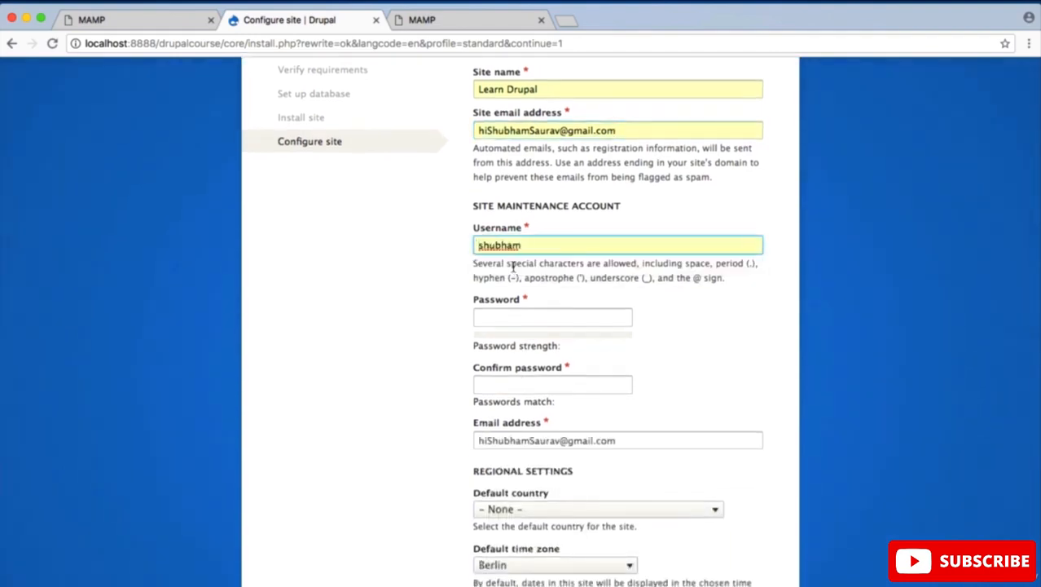
scroll(513, 267, down, 4)
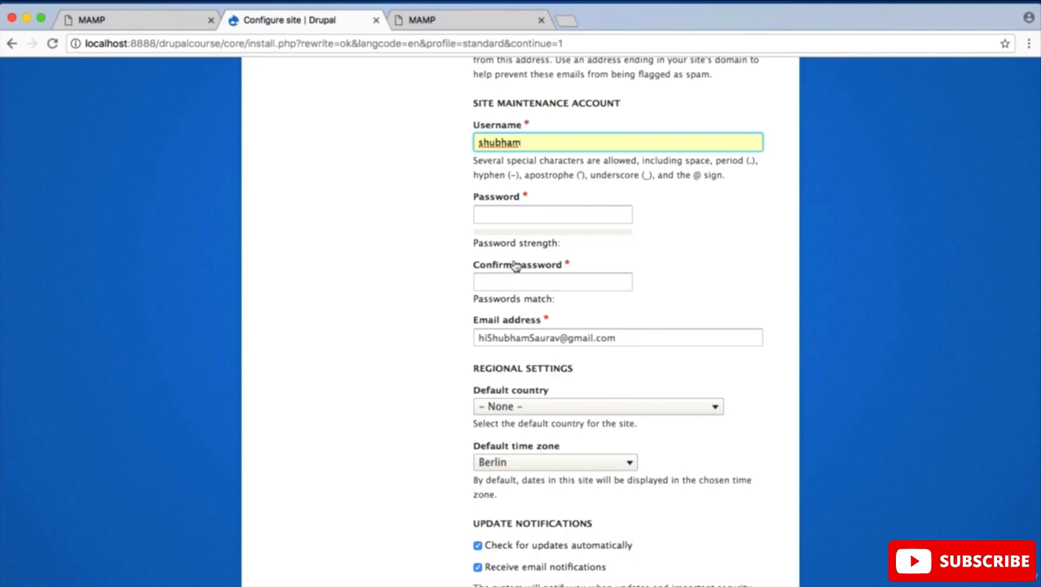
click(521, 215)
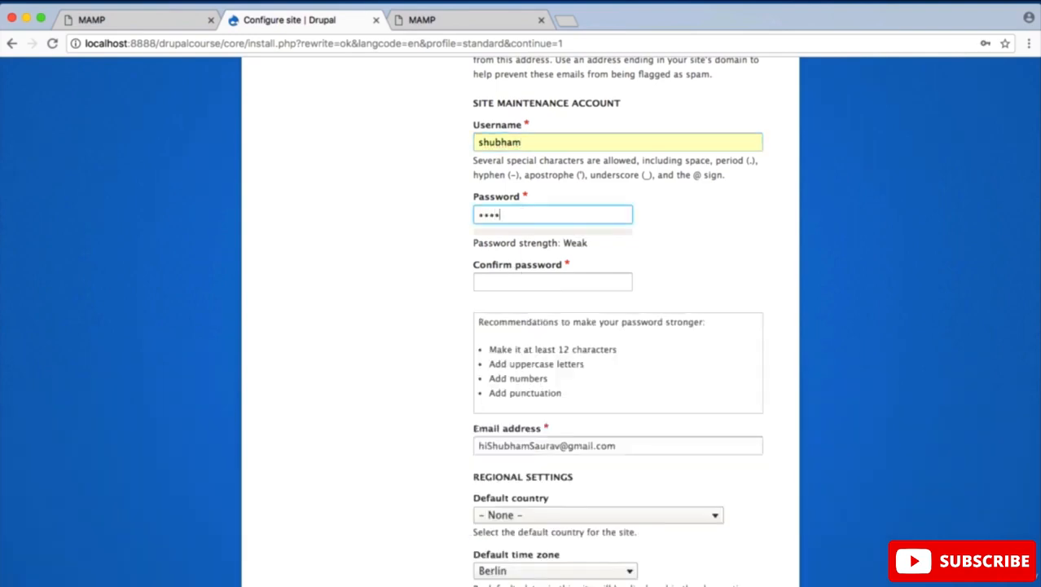
key(Tab)
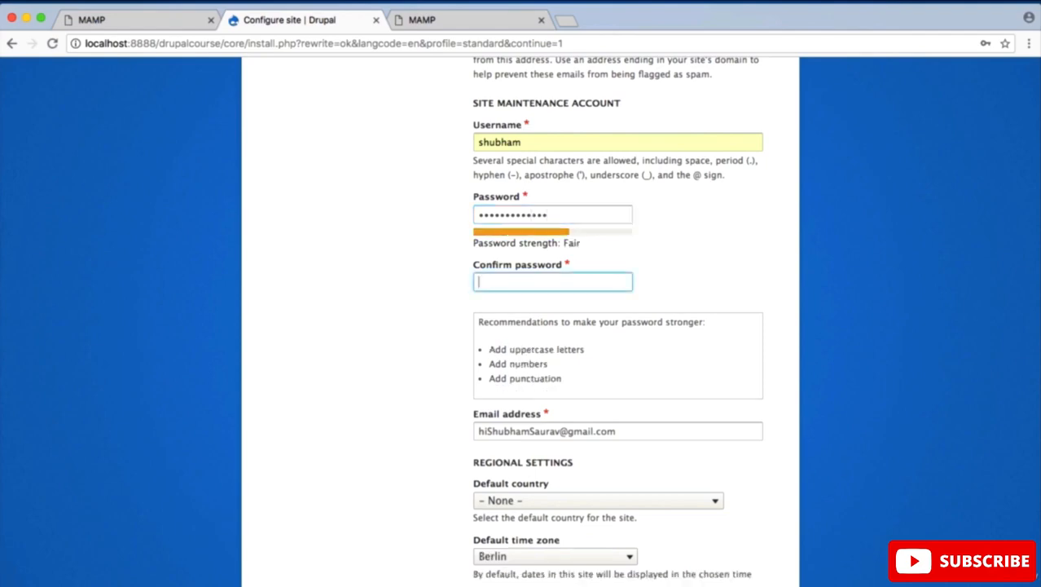
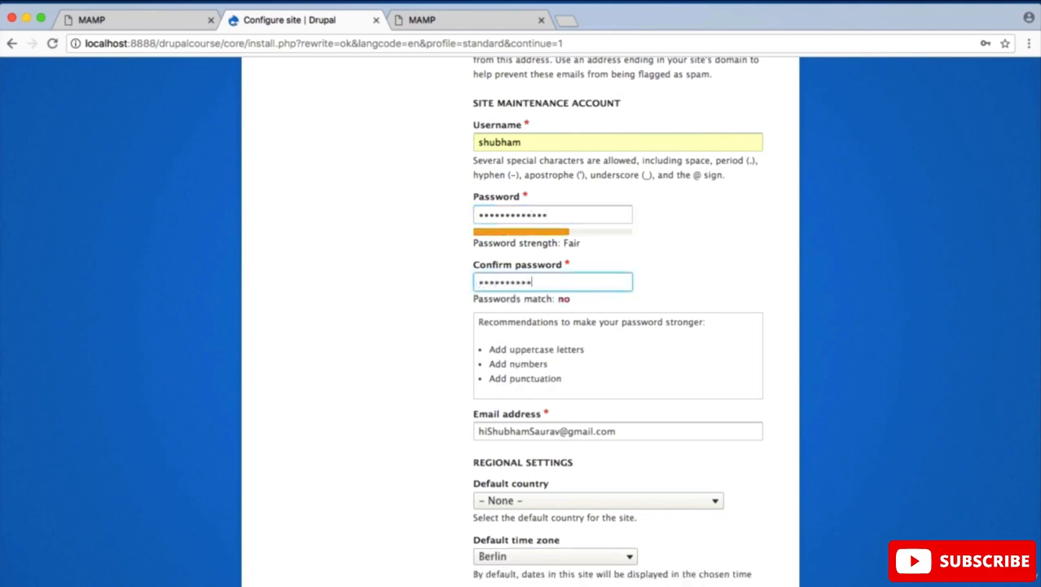
Step: Set the site's default country to India in the regional settings
scroll(609, 271, down, 5)
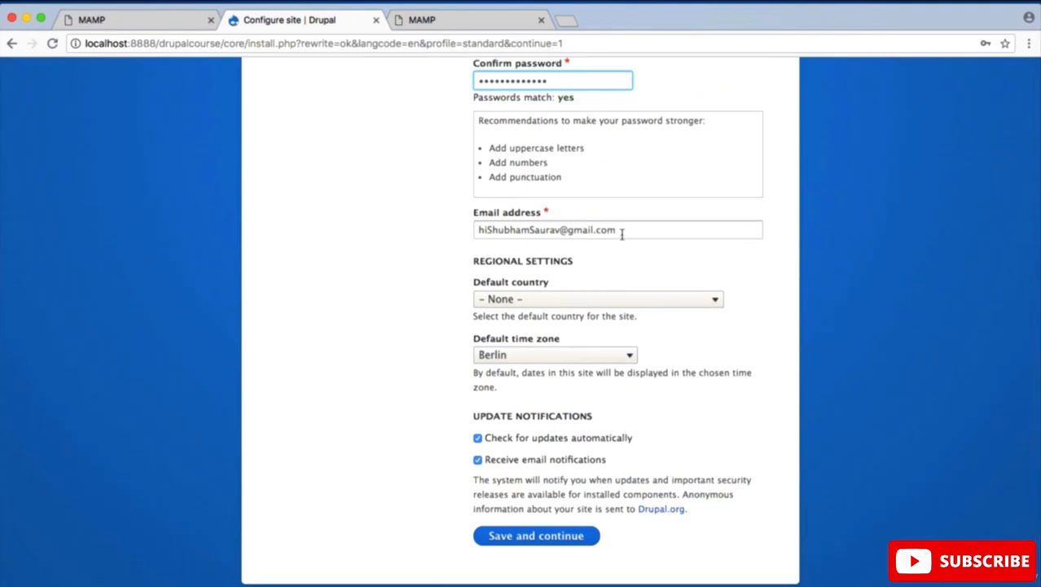
click(591, 300)
scroll(541, 554, down, 5)
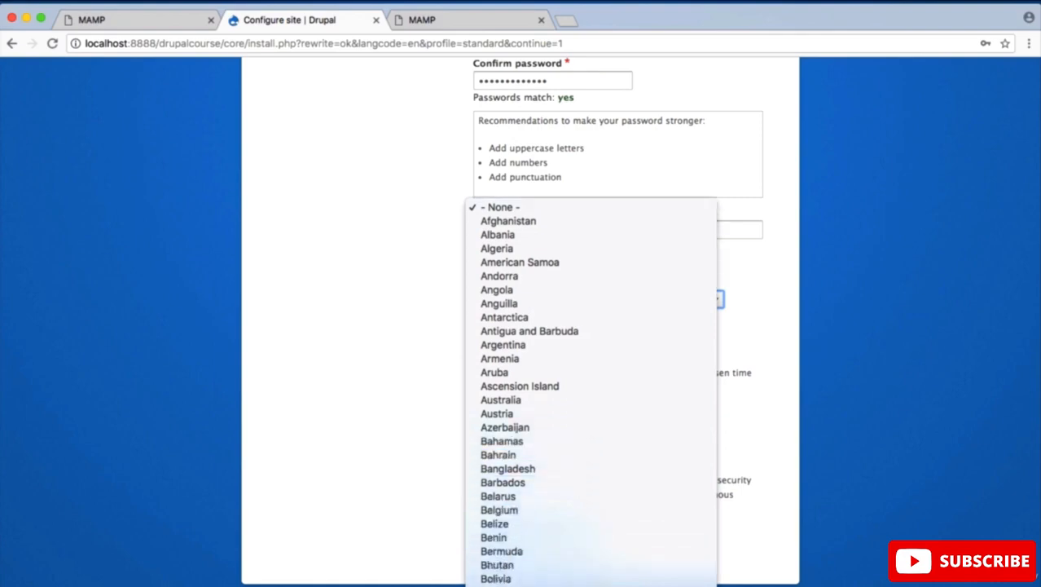
scroll(623, 23, down, 15)
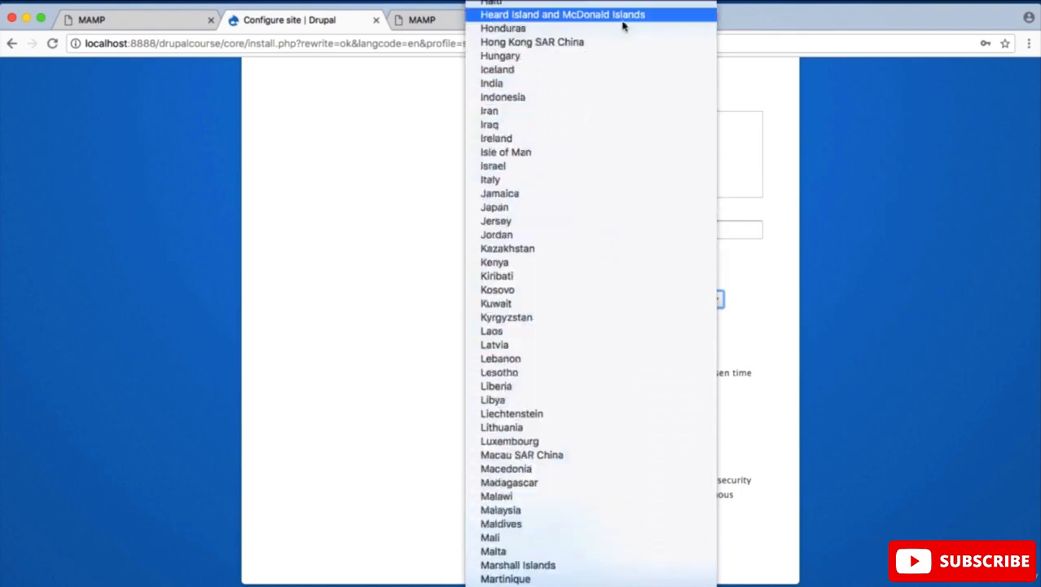
click(616, 86)
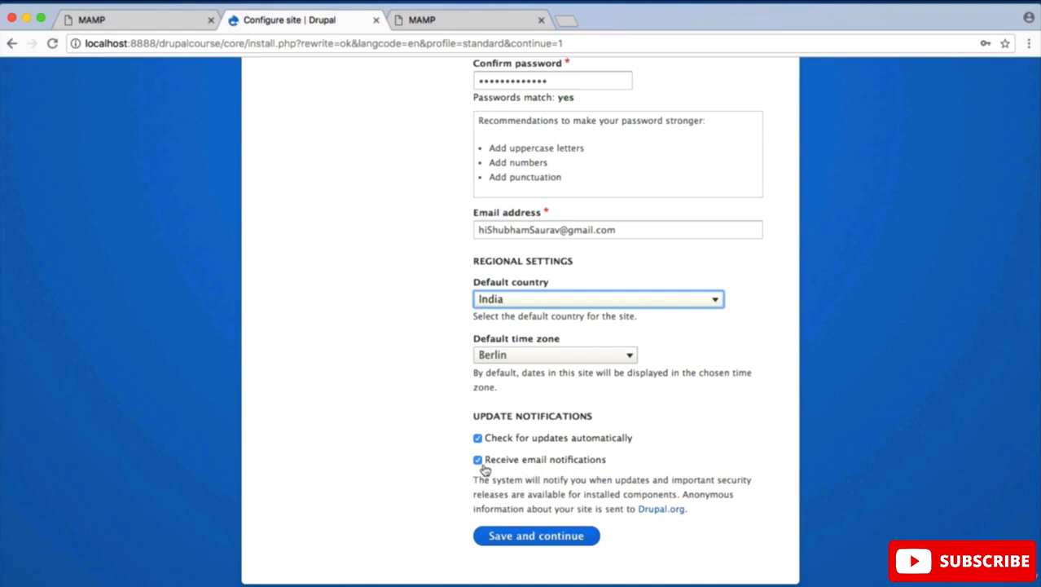
Step: Turn off email notifications for updates and save the site configuration to finish the installation
click(423, 488)
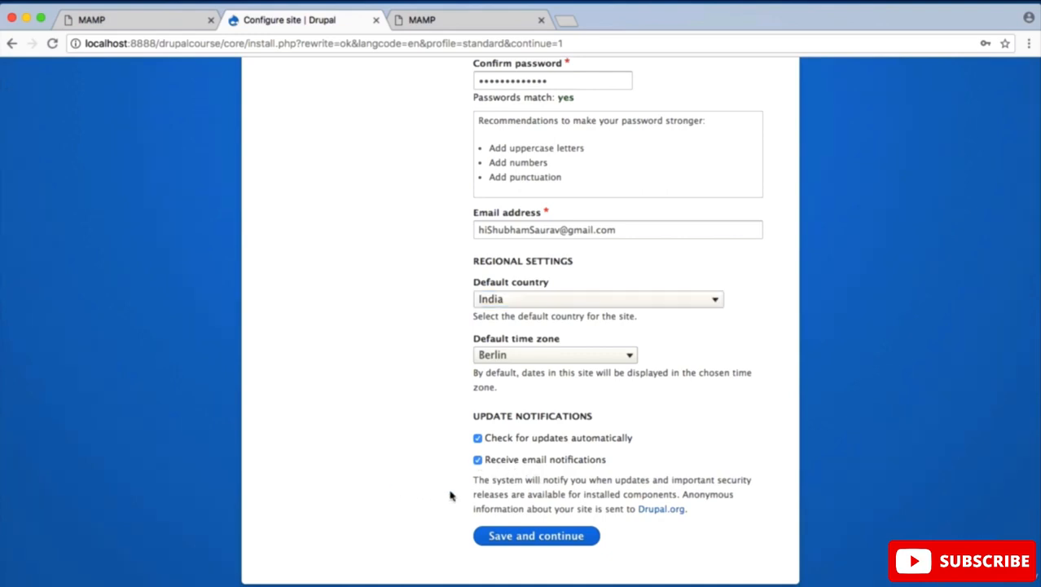
click(479, 461)
click(537, 541)
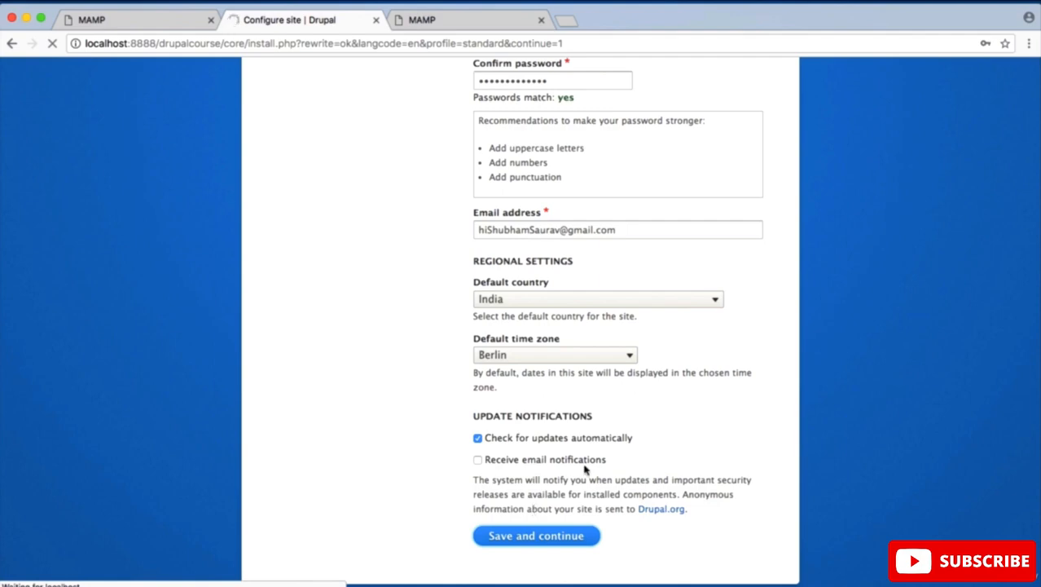
scroll(628, 421, up, 10)
scroll(628, 421, down, 10)
scroll(628, 420, up, 10)
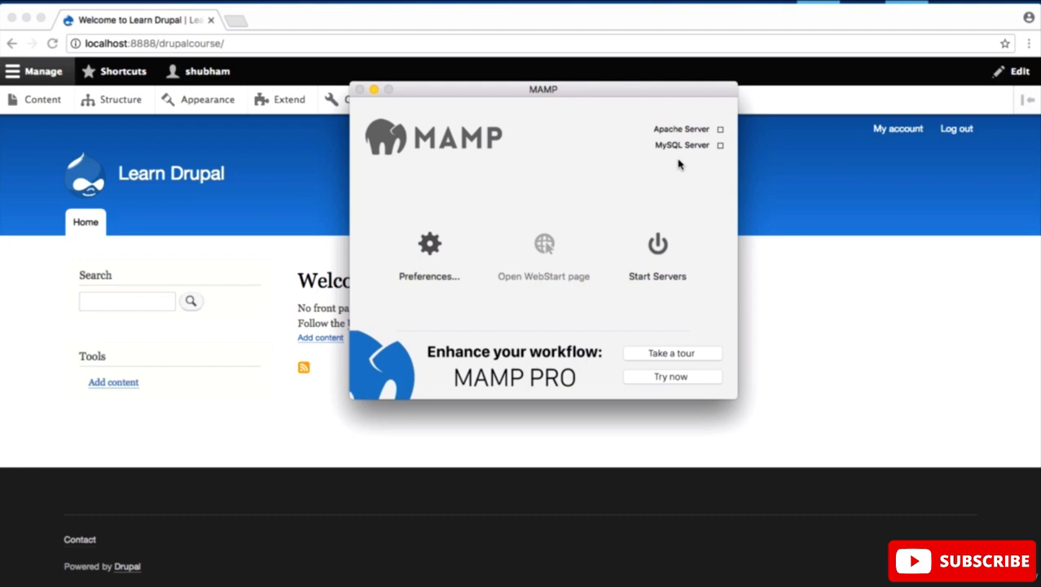
Step: Start the Apache and MySQL servers in MAMP, and reload the Learn Drupal home page in the browser
click(661, 267)
click(269, 182)
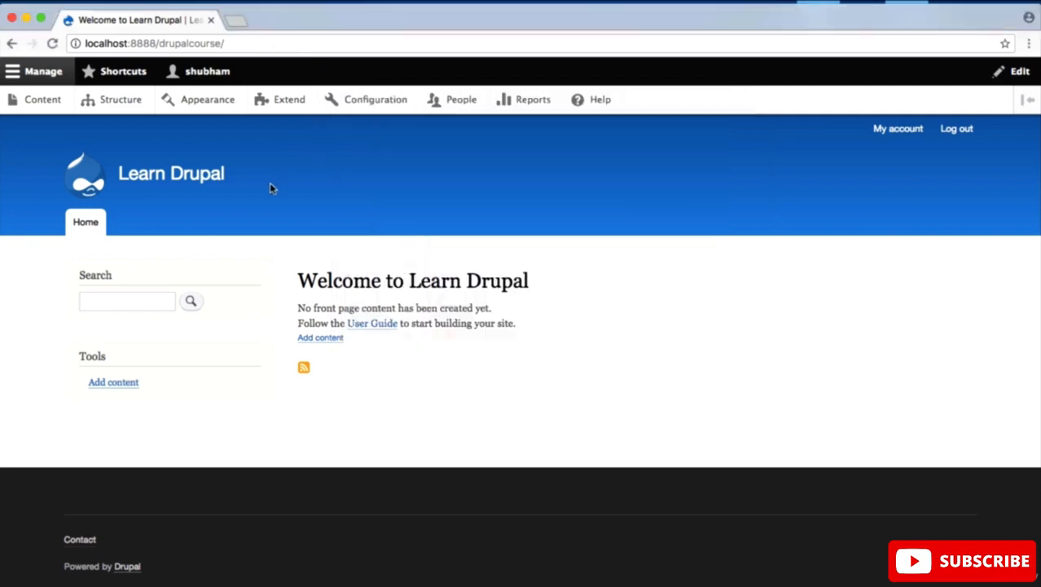
click(51, 43)
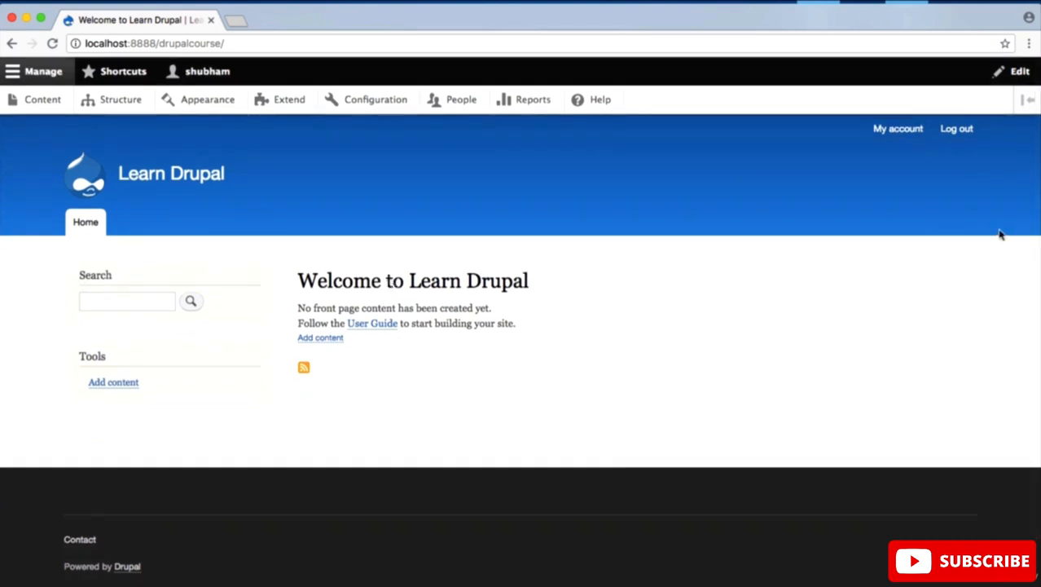
Step: Log out of the Learn Drupal site and load the login page at localhost:8888/drupalcourse/user/login
click(954, 129)
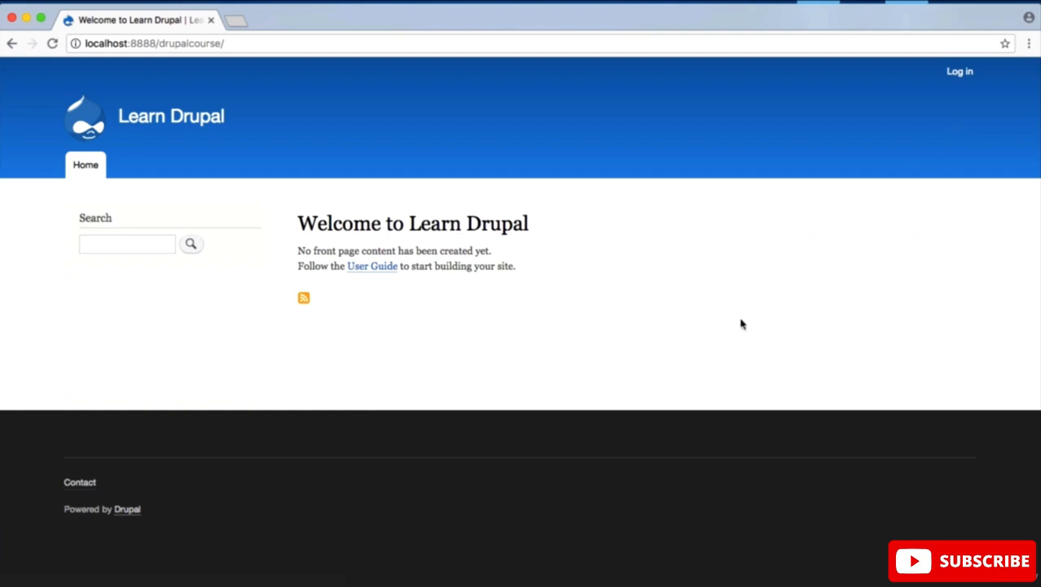
click(958, 74)
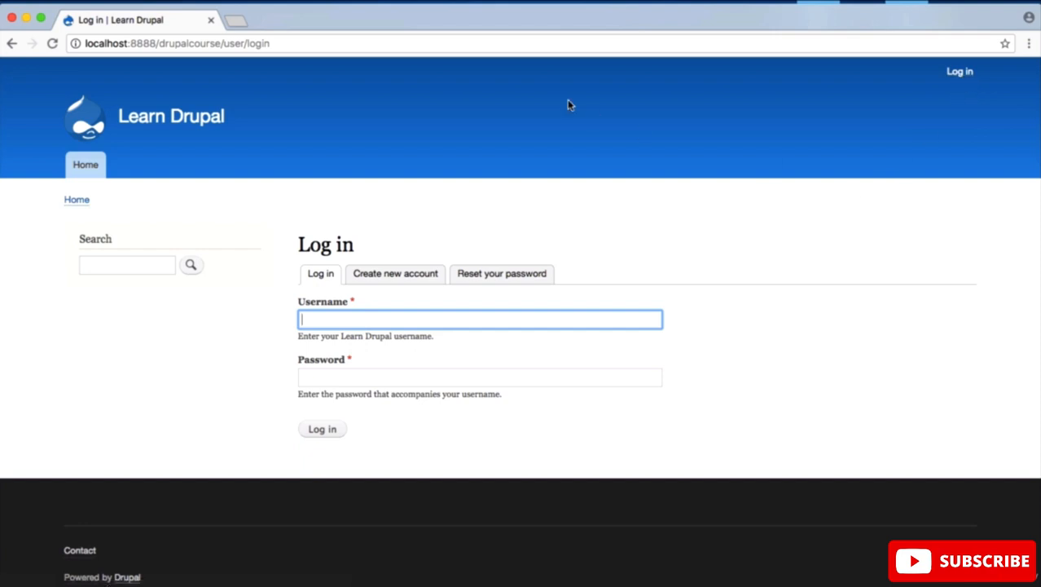
click(383, 46)
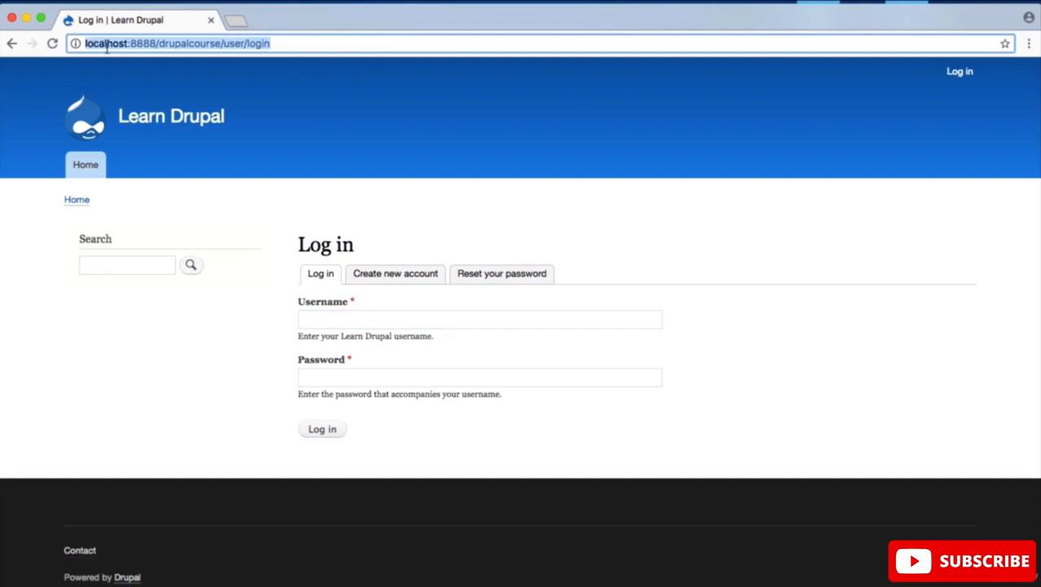
click(289, 49)
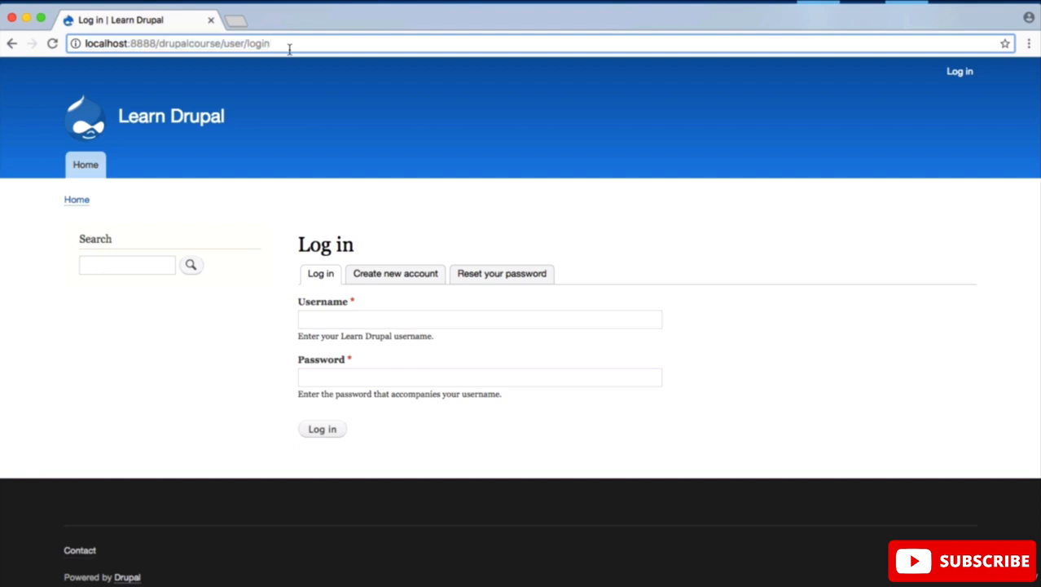
key(Return)
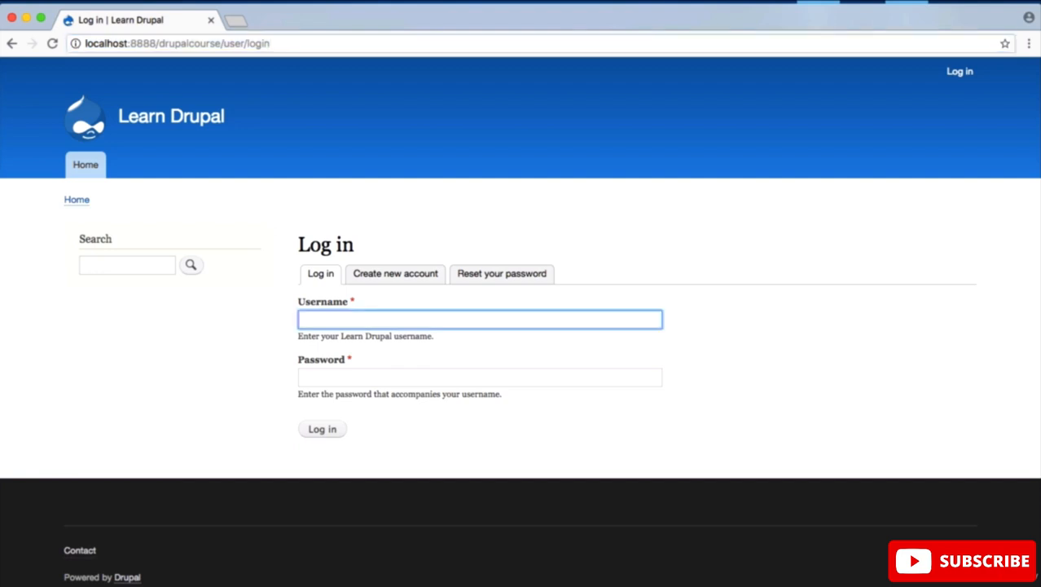
Step: Log in to the site with the maintenance account's username and password
text(shubha)
key(Down)
key(Return)
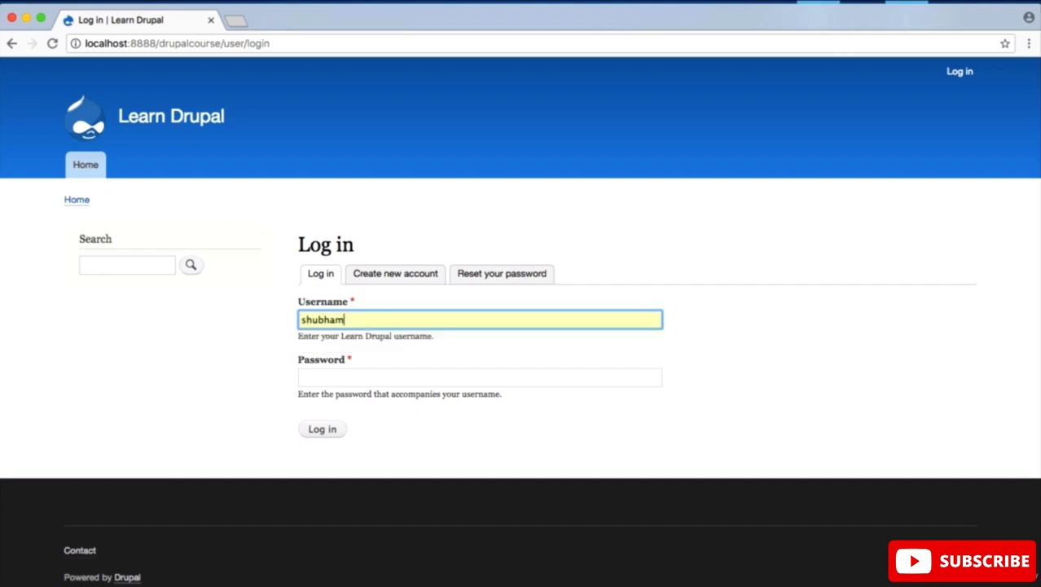
key(Tab)
text(••••••••••••••)
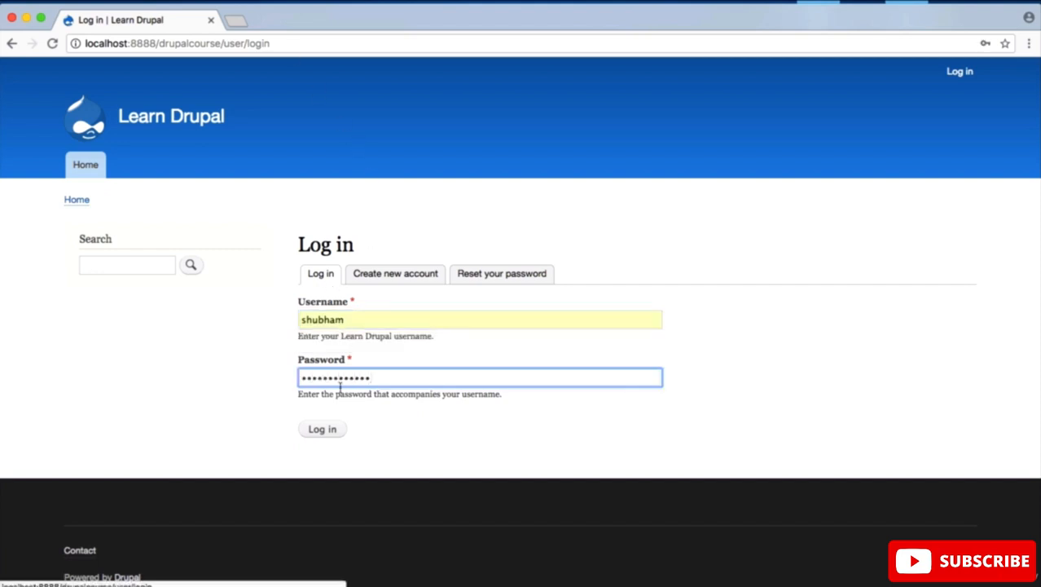
click(318, 432)
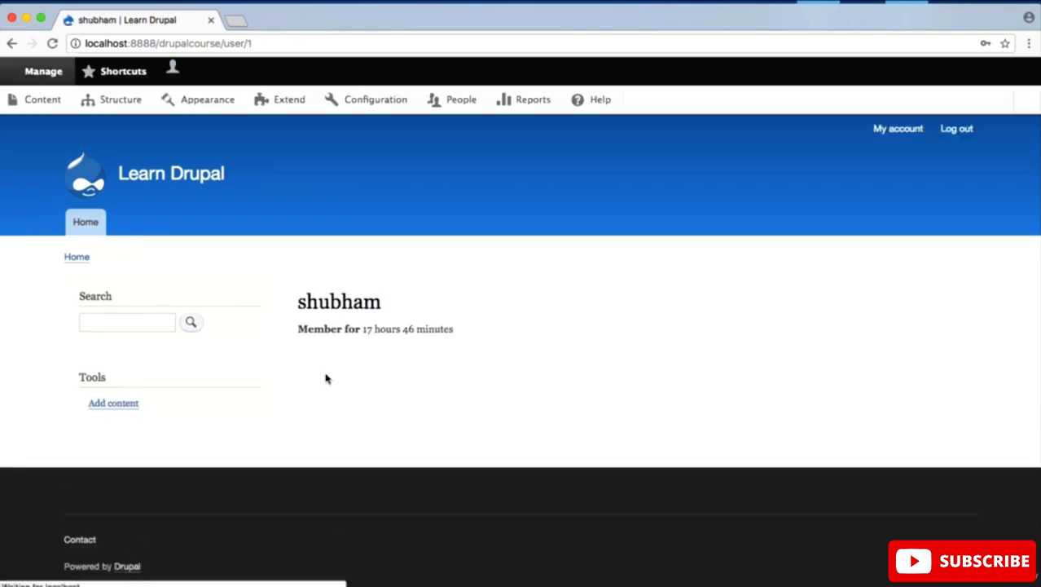
scroll(326, 303, down, 2)
scroll(326, 303, up, 2)
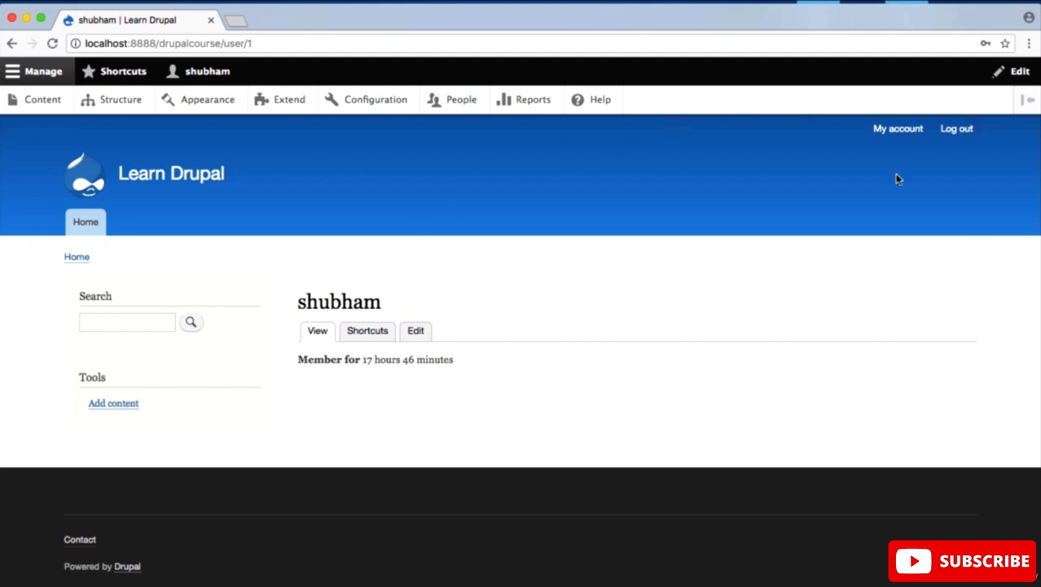
Step: Switch the administration toolbar to vertical orientation and back to horizontal
click(1024, 99)
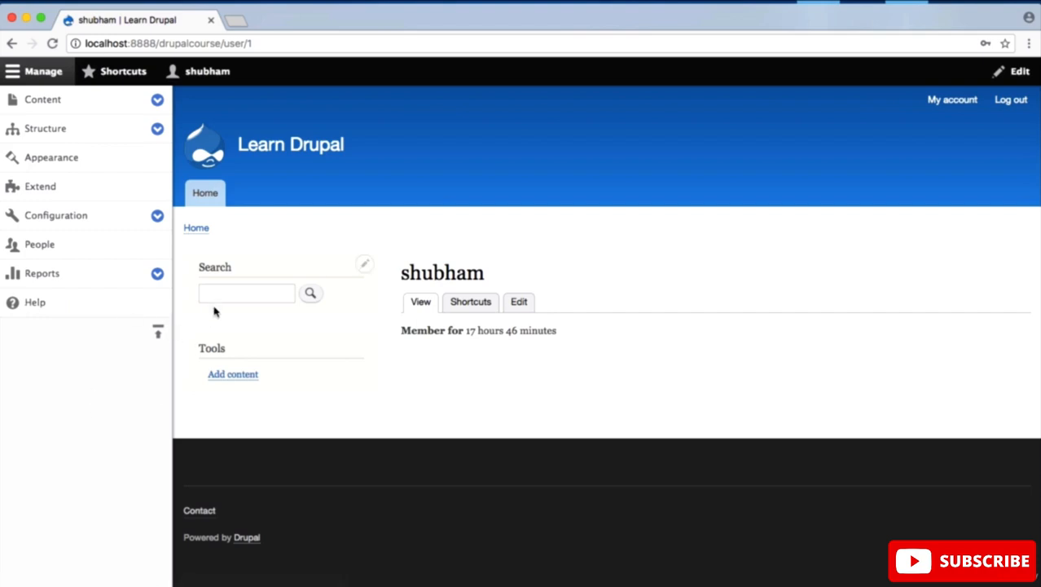
click(159, 334)
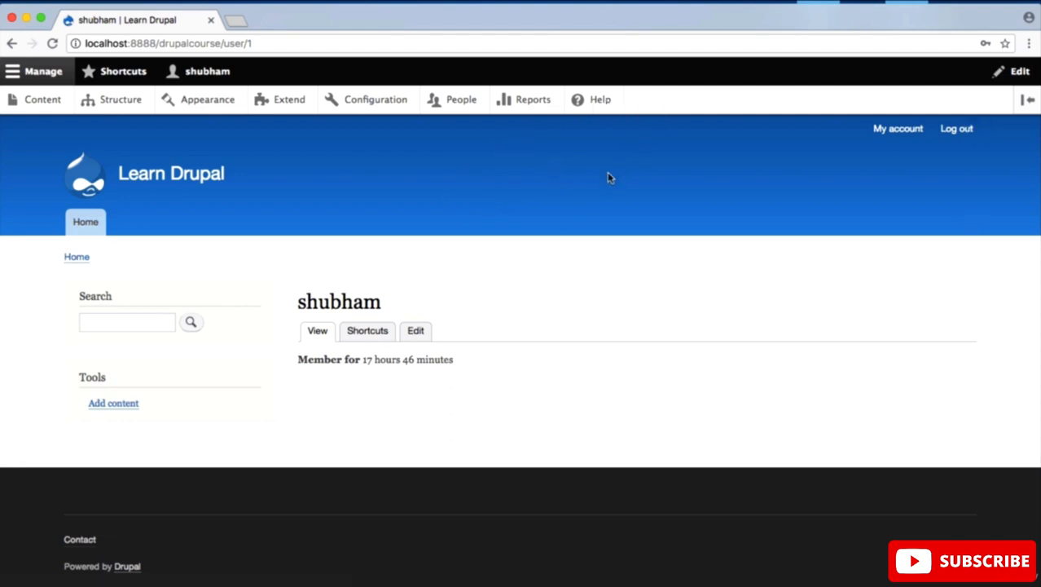
scroll(543, 227, down, 2)
scroll(545, 229, up, 2)
Step: View localhost:8888/drupalcourse as an anonymous visitor in a new incognito window, and close that window
mouse_move(210, 168)
key(super+shift+n)
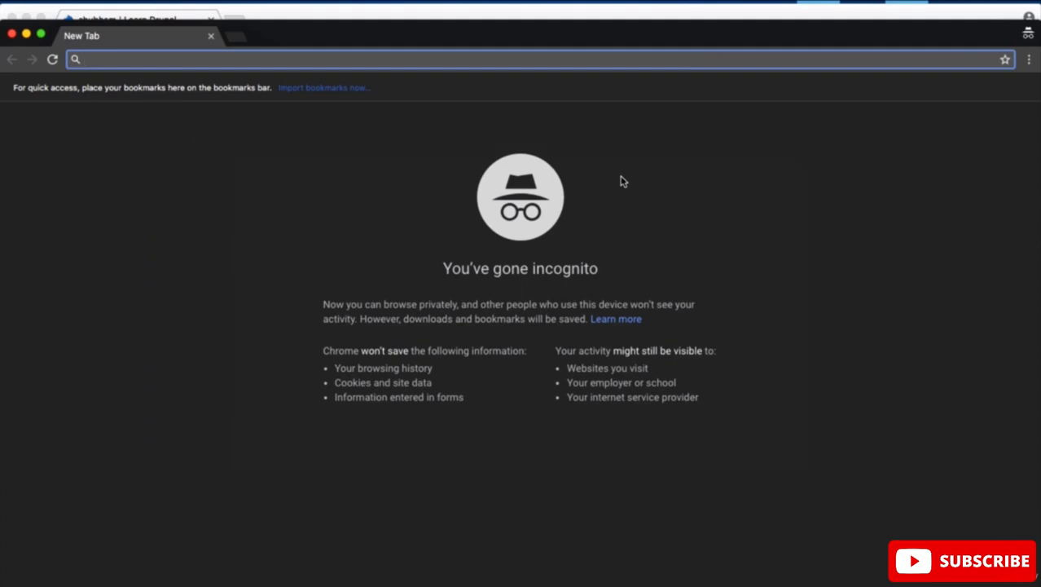
text(lo)
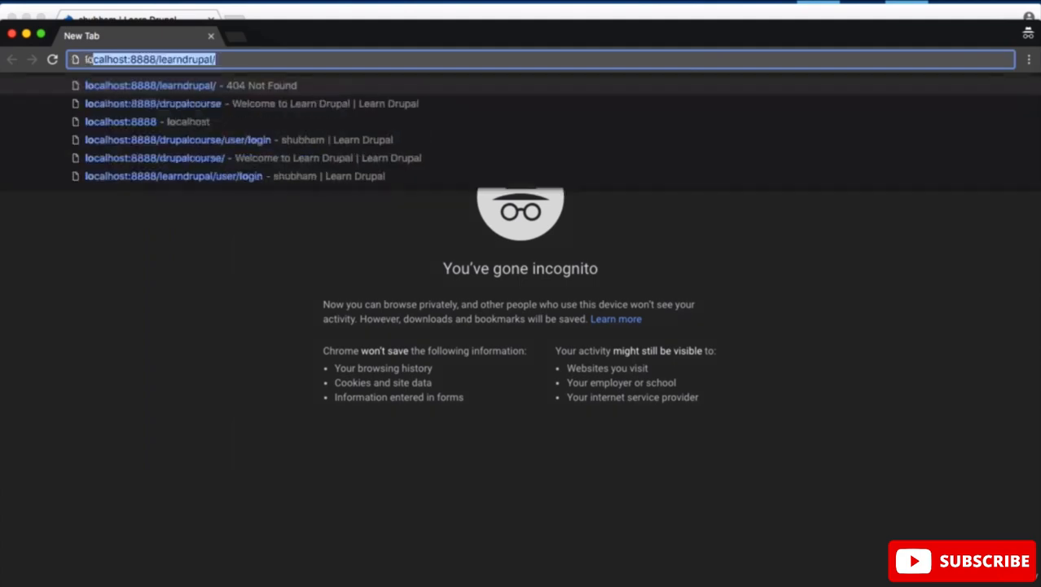
key(Down)
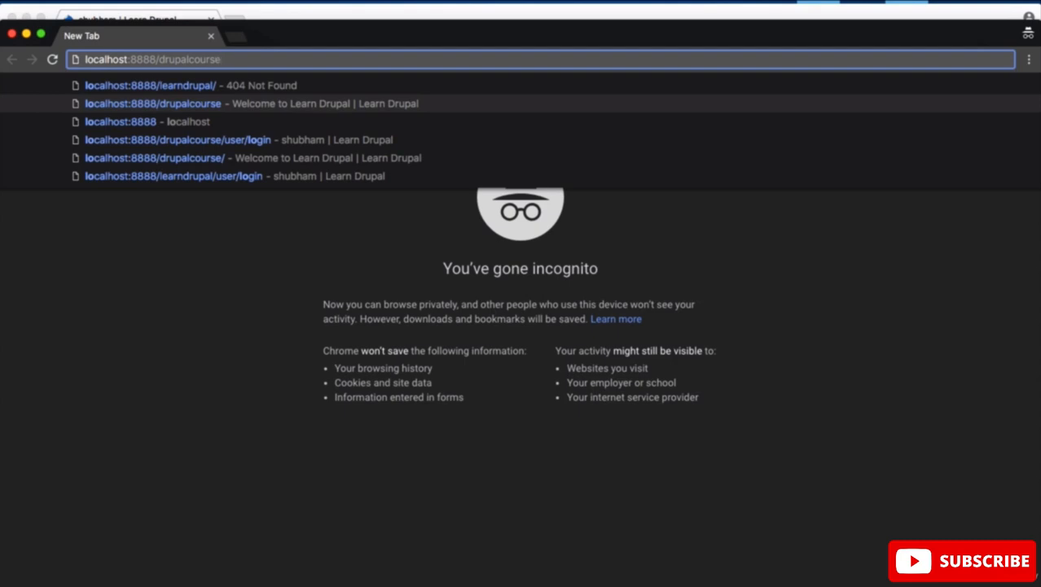
key(Return)
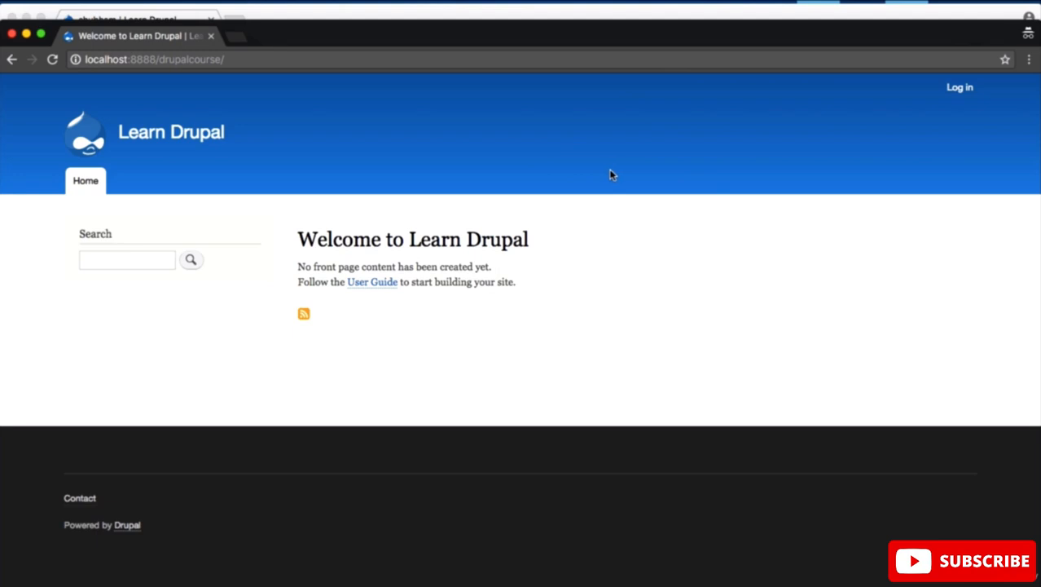
click(11, 34)
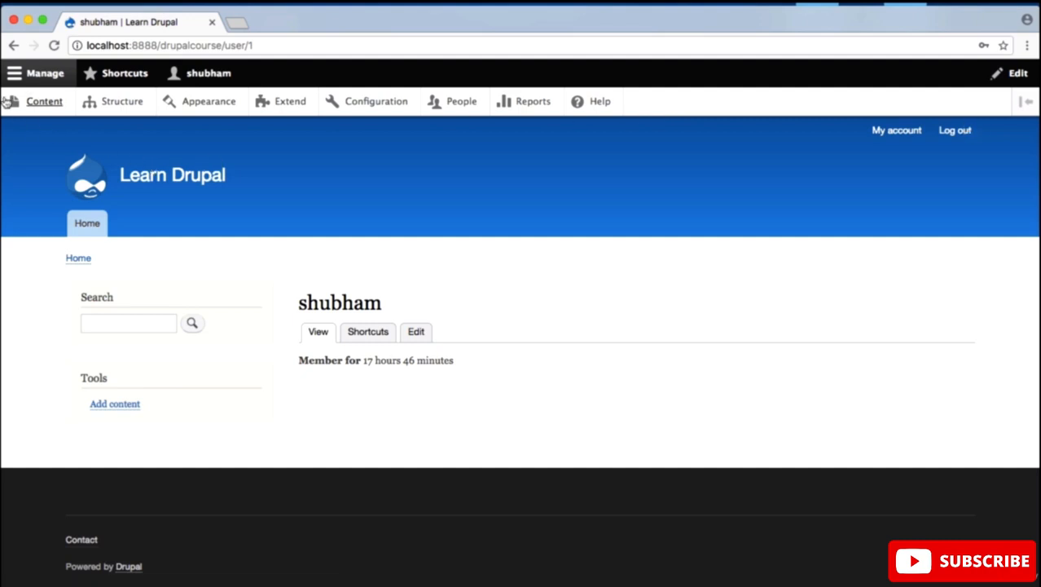
Step: Collapse and expand the Manage administration menu to compare the site with and without it
click(43, 77)
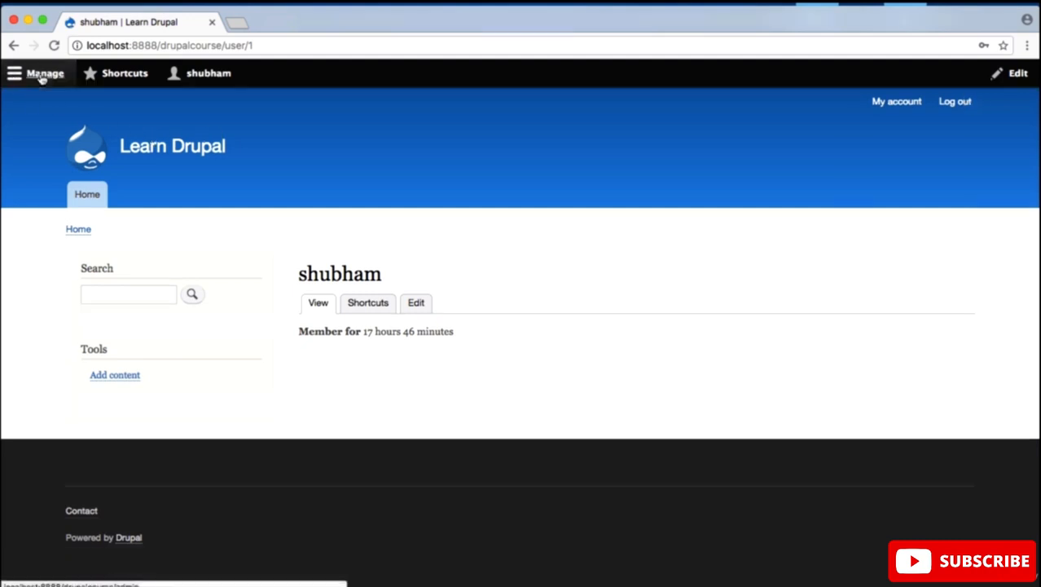
click(43, 77)
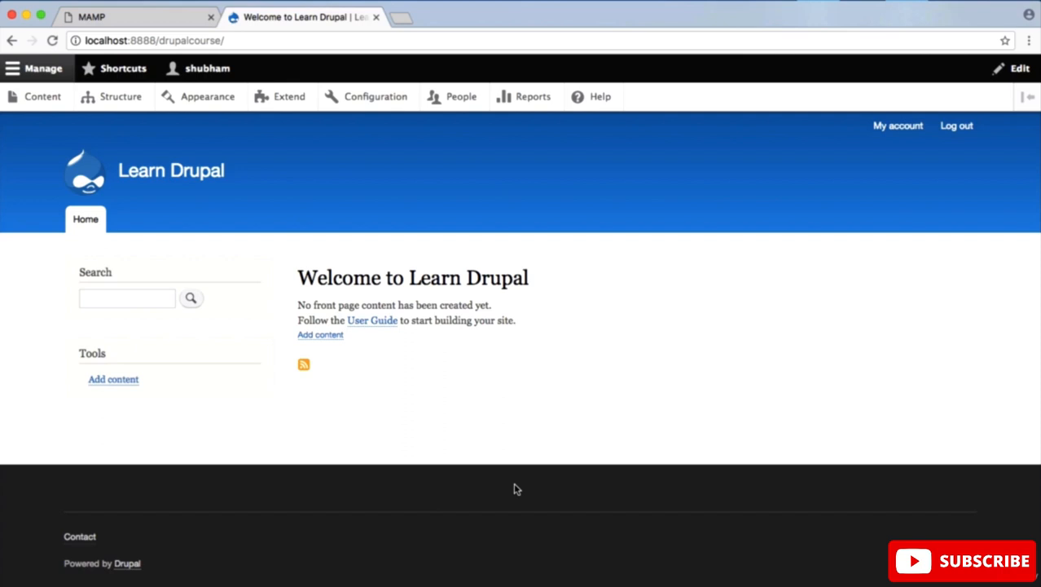
click(43, 68)
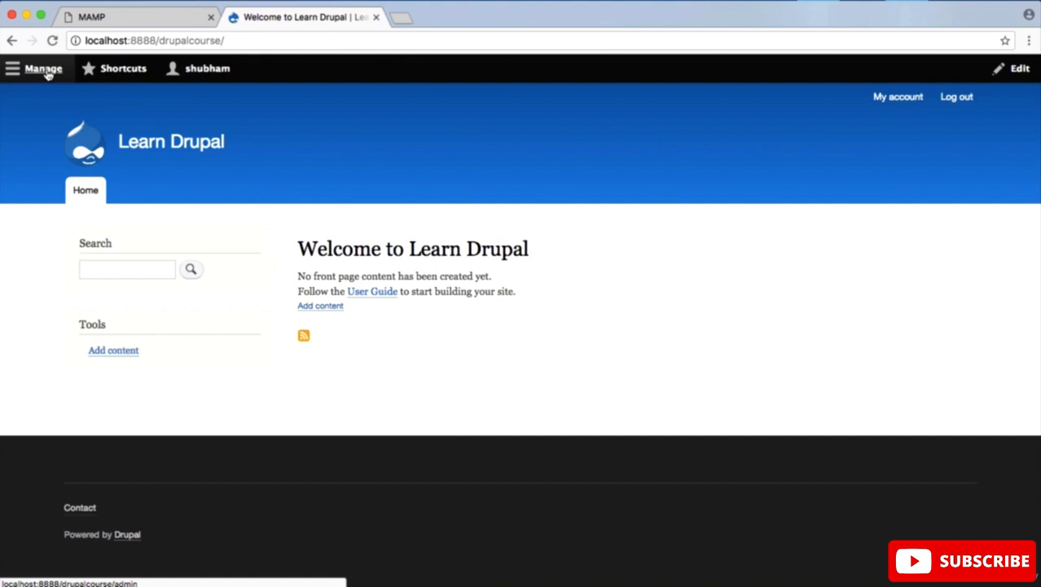
click(45, 70)
mouse_move(249, 181)
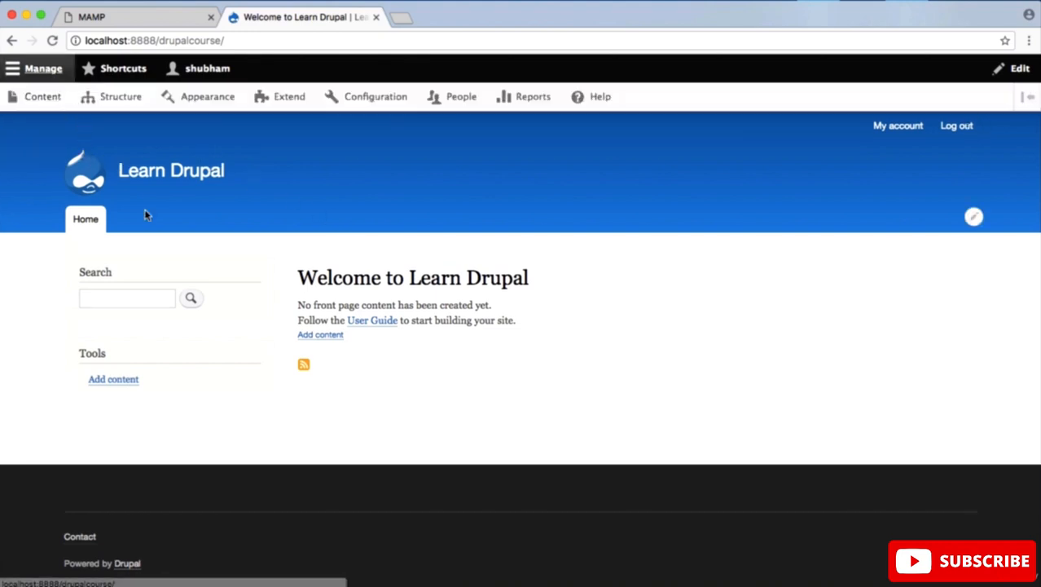
Step: Show the toolbar's Shortcuts links and the user account links, and return to the Manage administration links
click(123, 70)
mouse_move(173, 153)
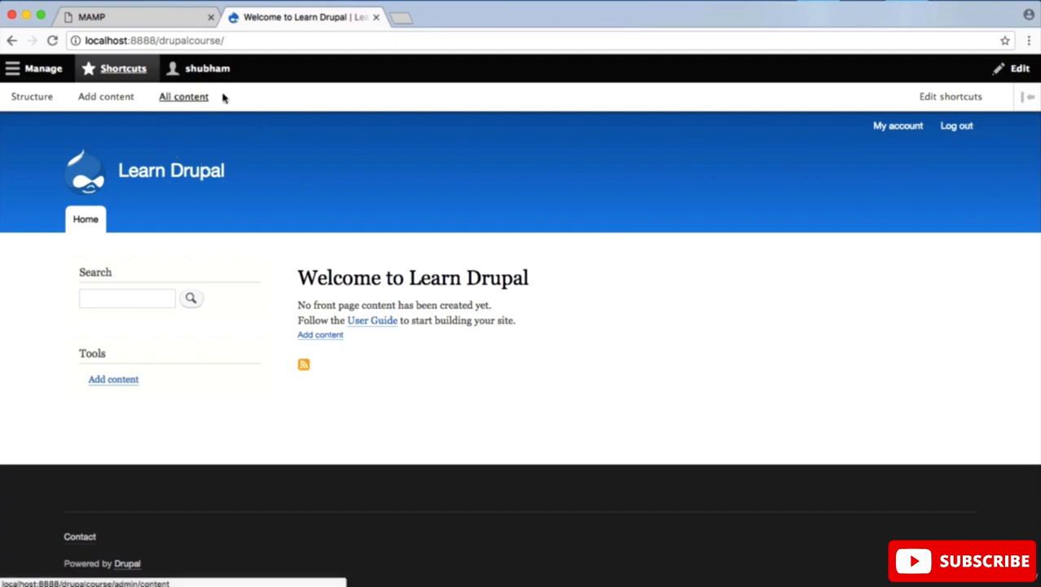
click(205, 72)
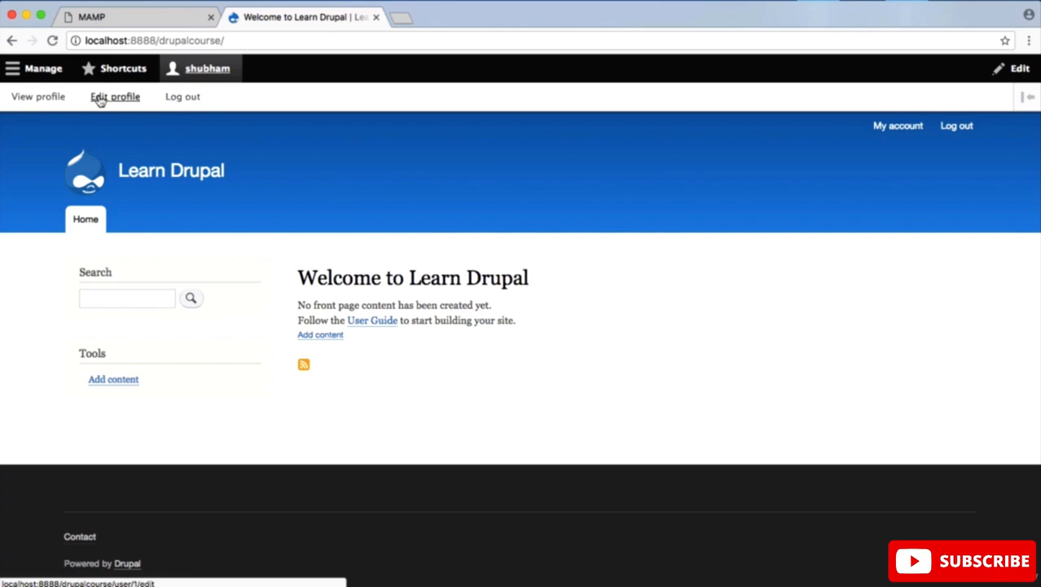
click(37, 71)
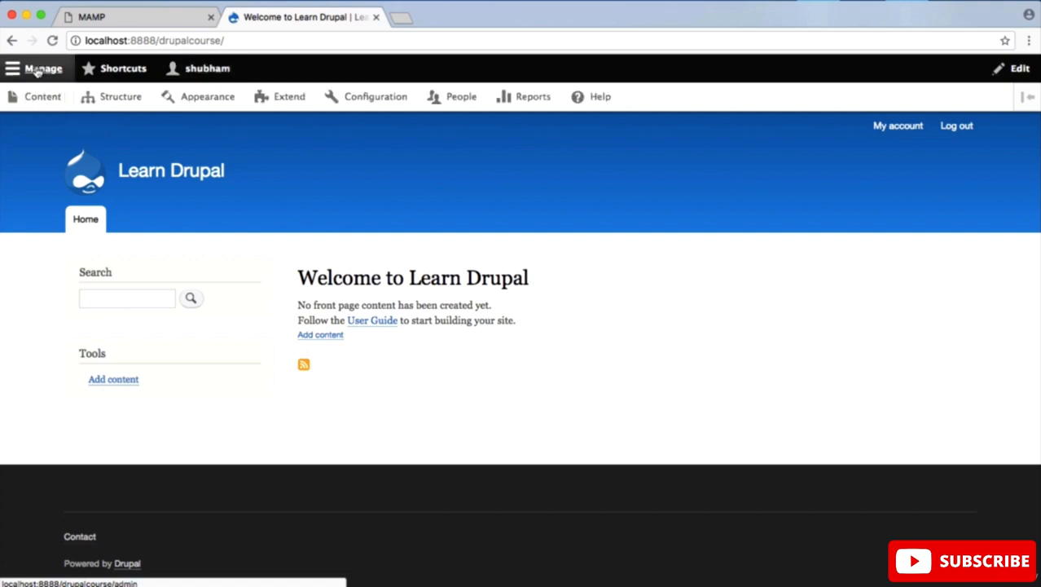
Step: Look through the site's Content administration, including its Comments and Files listings, and return to the Content listing
click(42, 97)
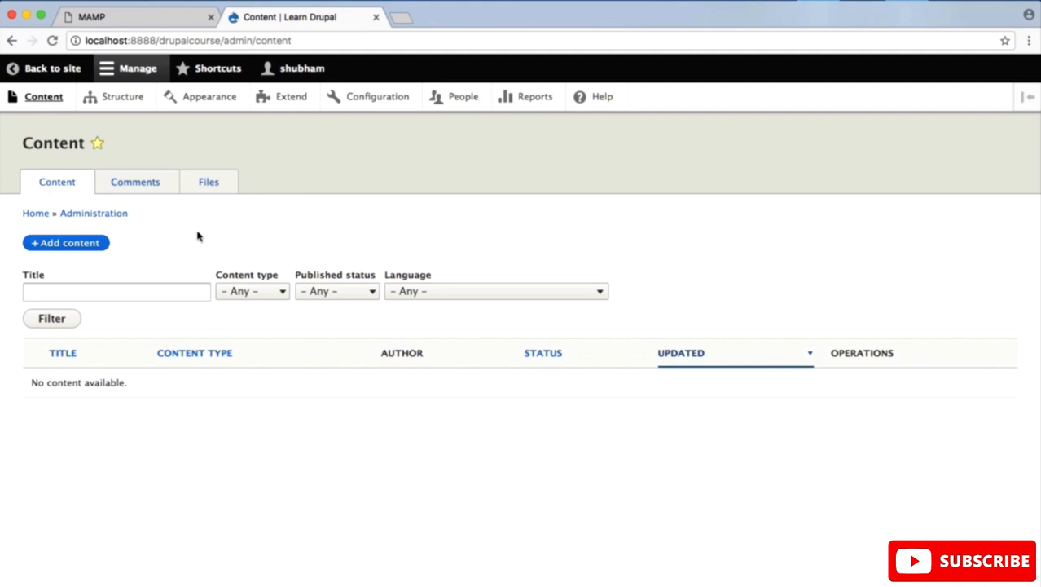
click(140, 185)
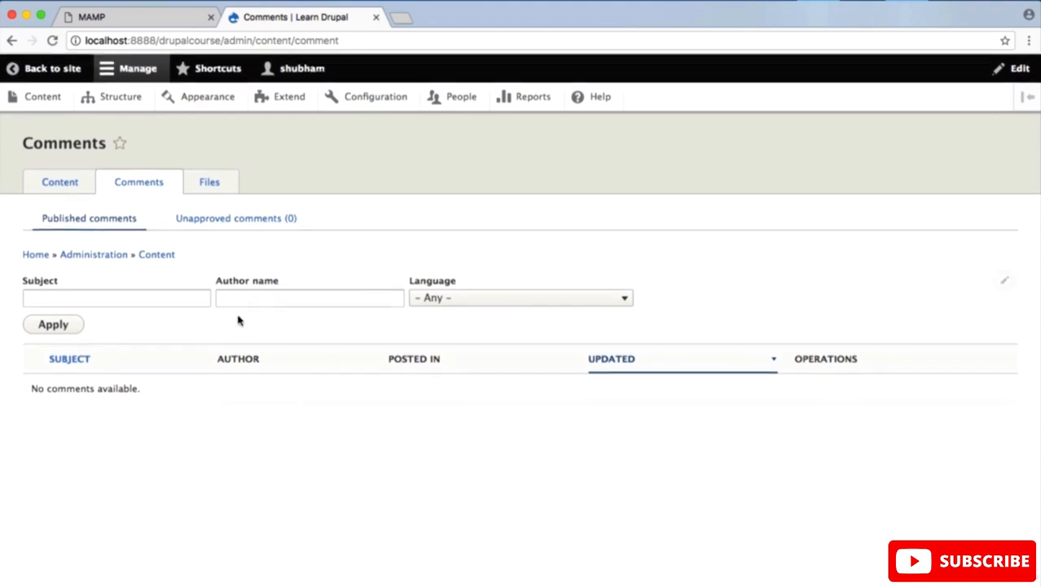
click(212, 187)
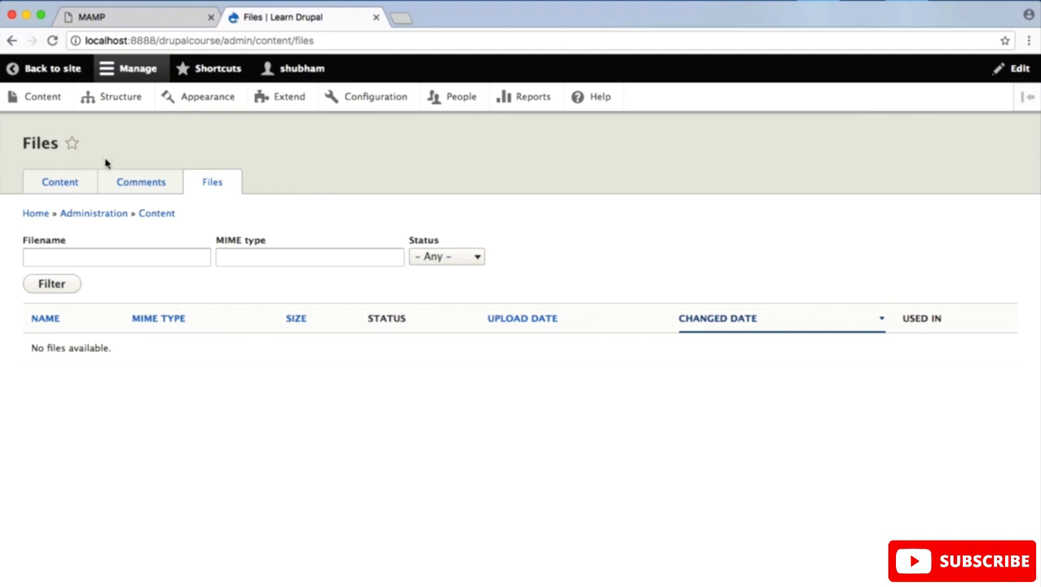
click(60, 184)
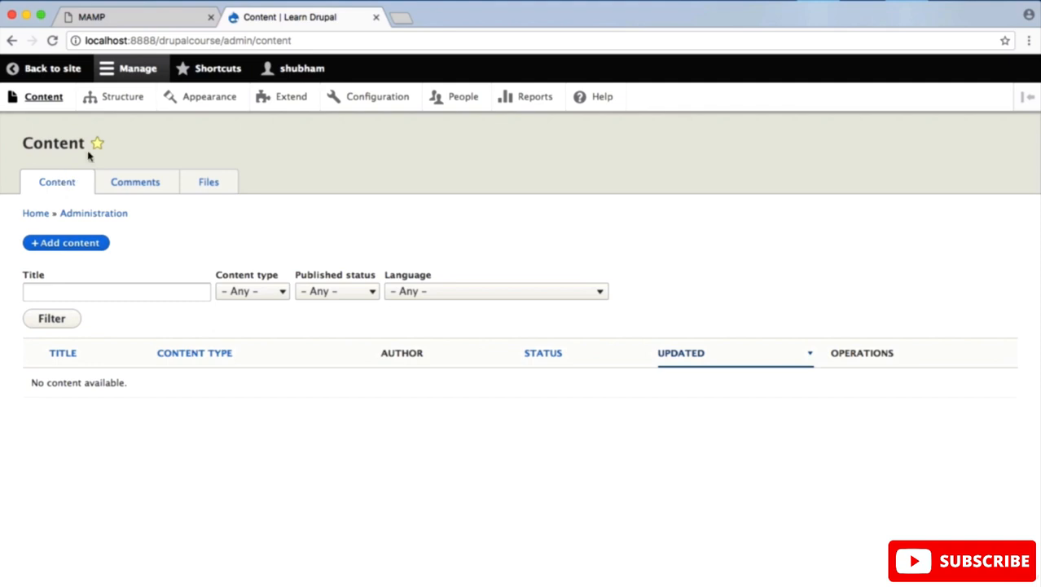
Step: Remove the All content shortcut for the Content page from the Default shortcuts and check the shortcut links
click(201, 71)
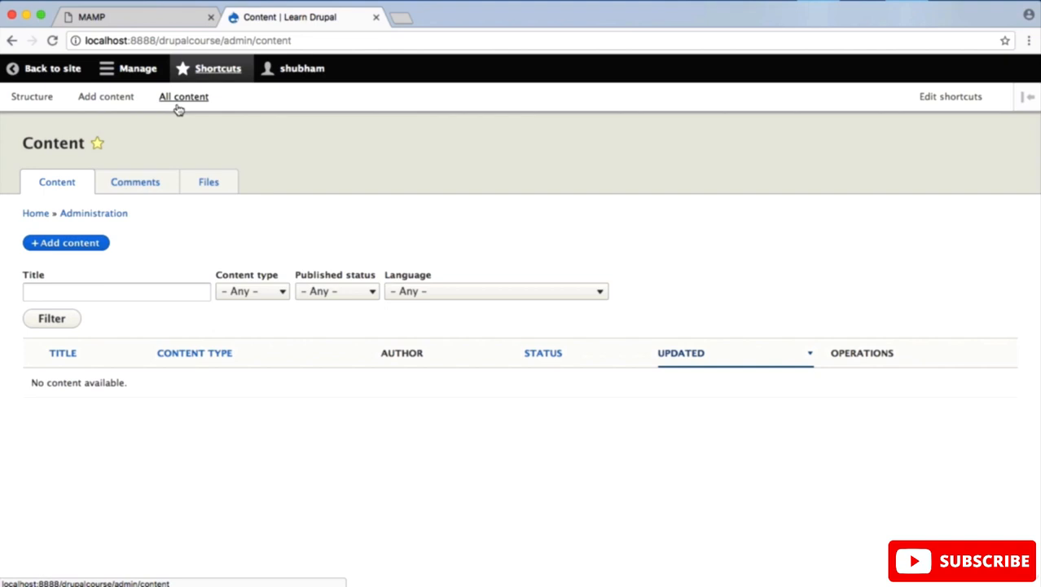
click(96, 144)
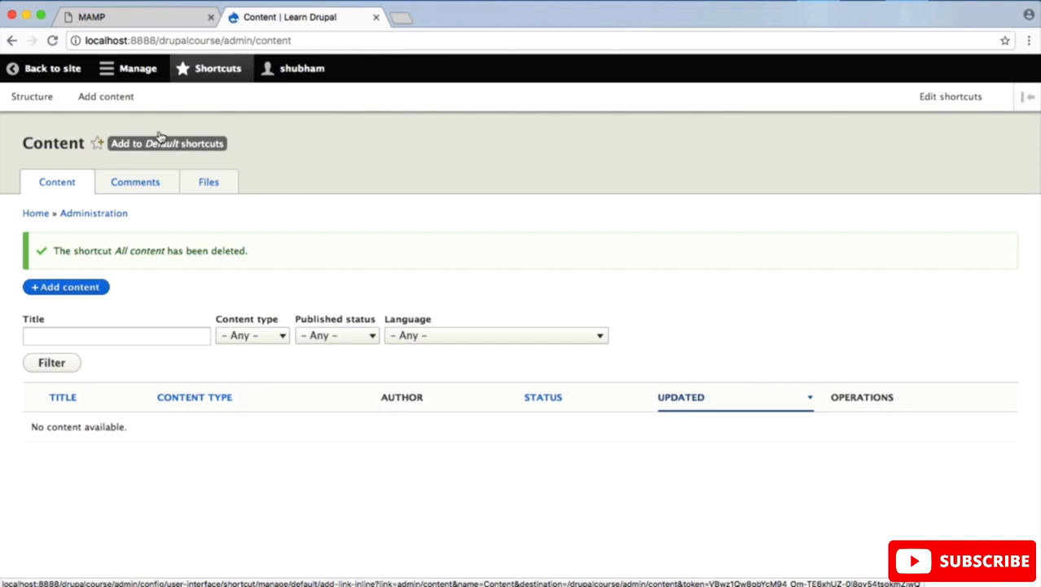
click(209, 73)
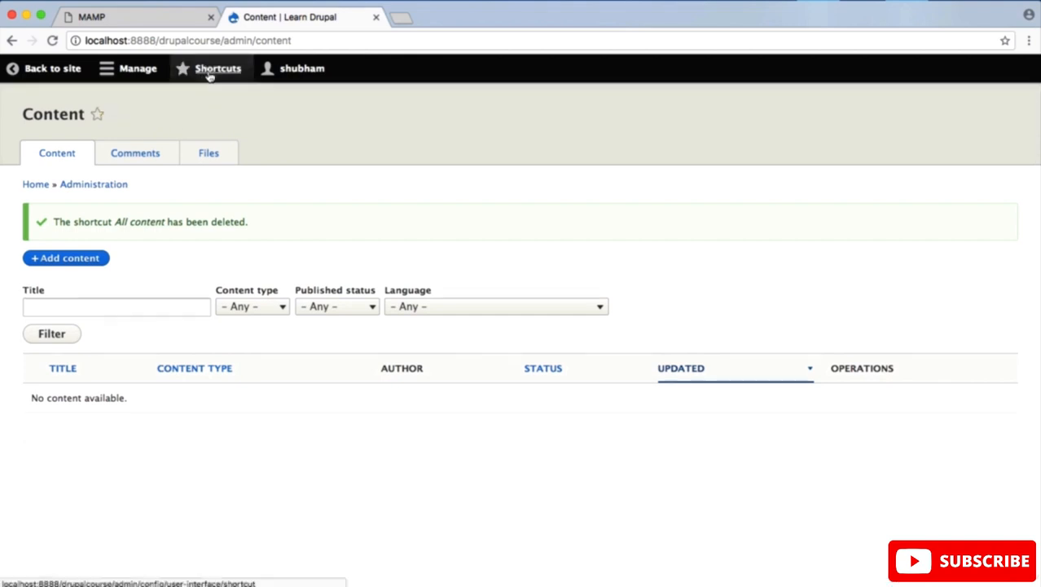
click(208, 74)
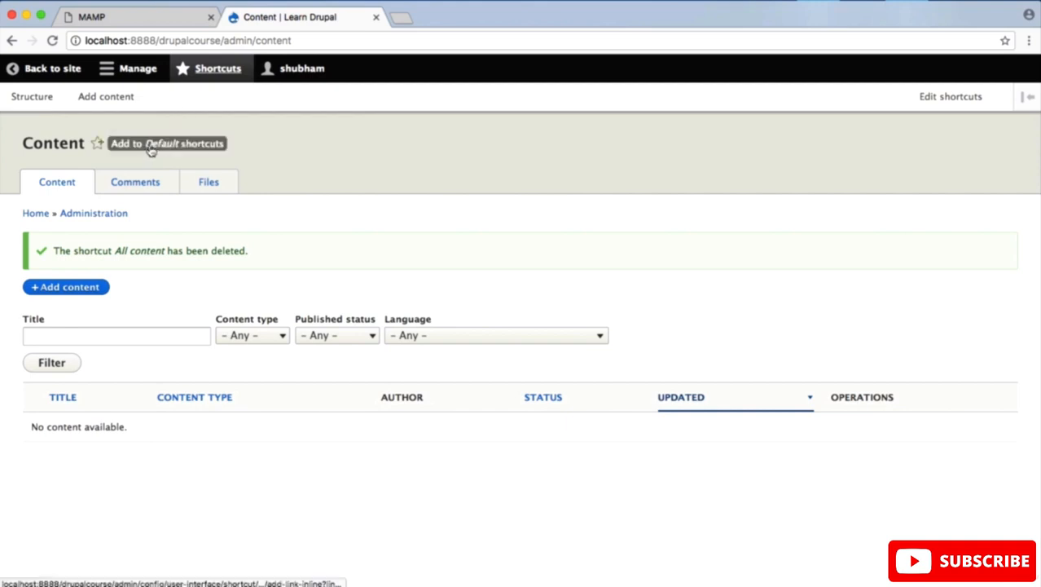
Step: Add the Content page to the Default shortcuts and check the shortcut links
click(98, 145)
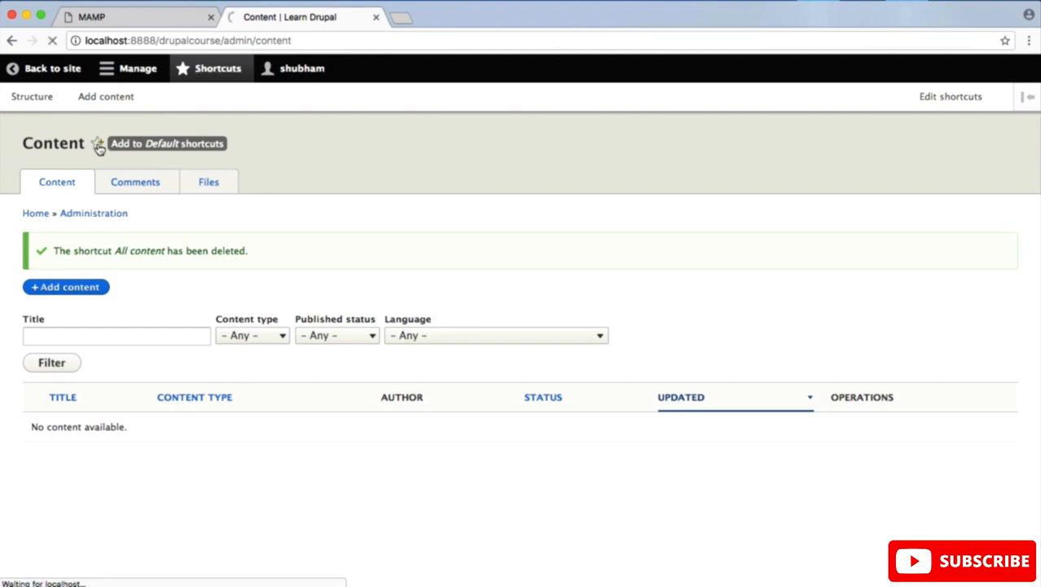
click(205, 70)
click(205, 70)
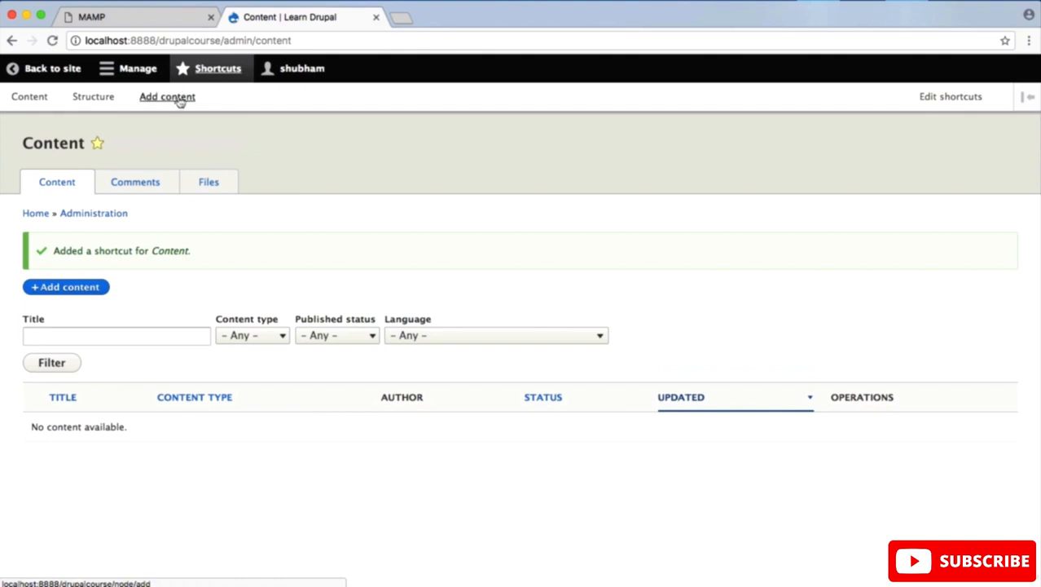
Step: Remove the Content page from the Default shortcuts and add it again
click(176, 145)
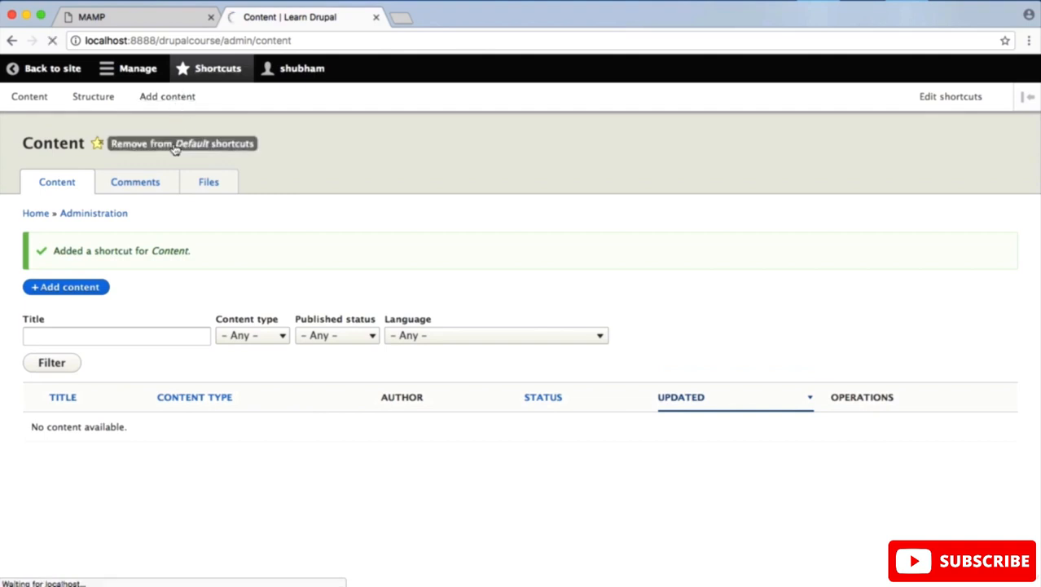
click(98, 144)
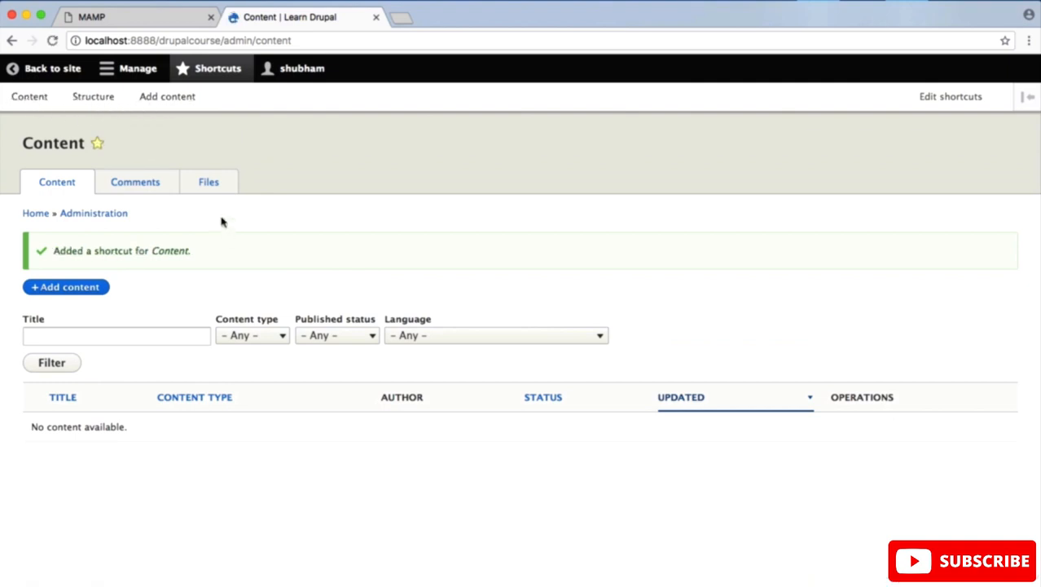
Step: Examine the Structure administration page and its sections, from Block layout to Views
click(118, 74)
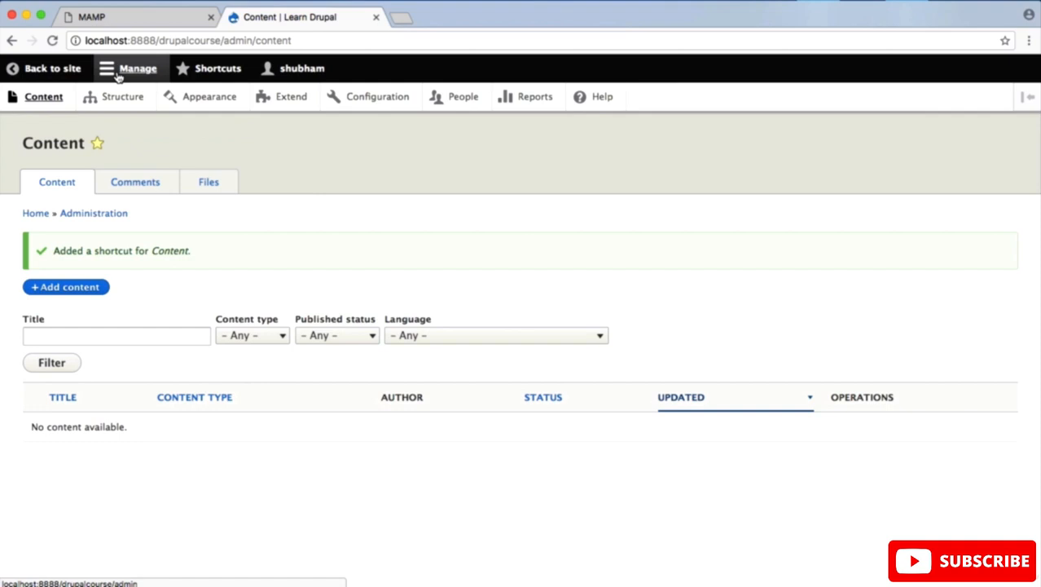
click(122, 98)
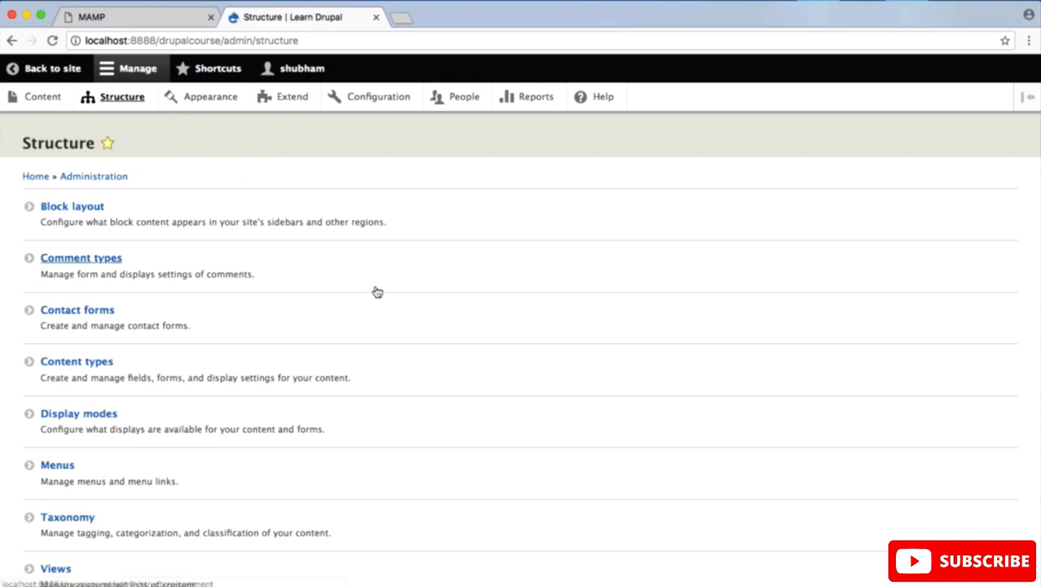
scroll(381, 311, down, 3)
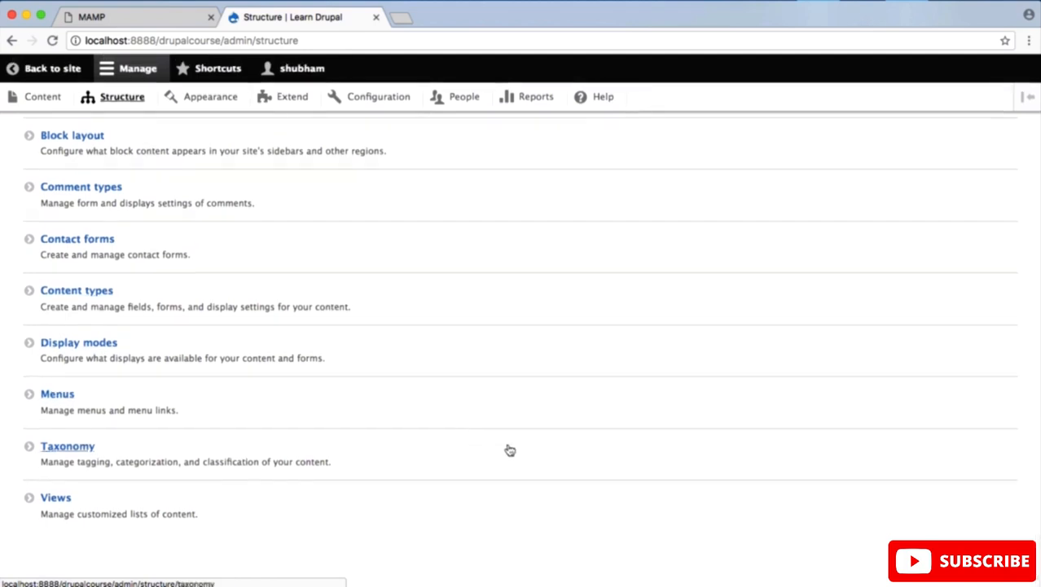
scroll(509, 451, up, 3)
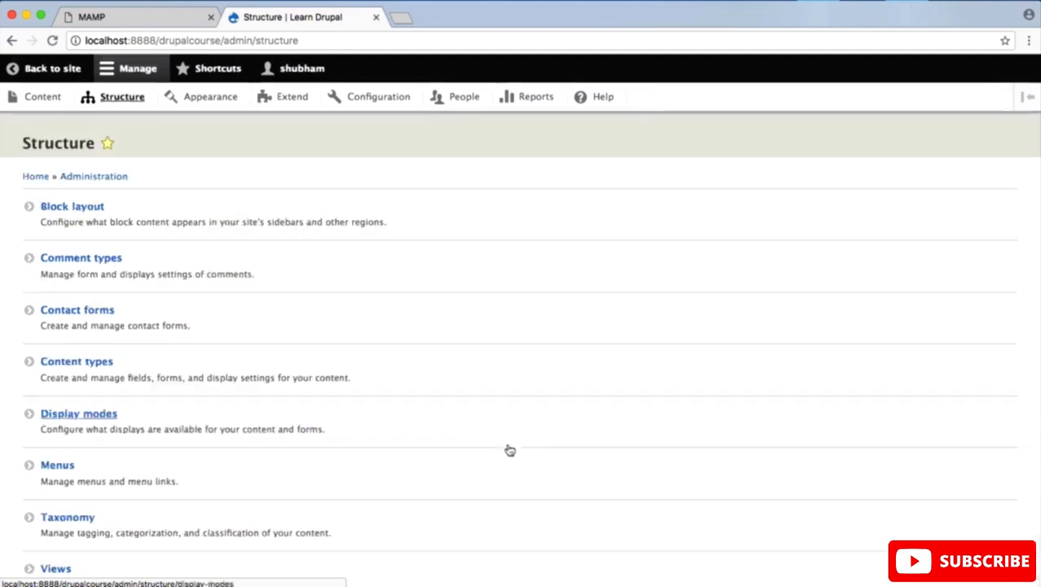
scroll(509, 450, down, 3)
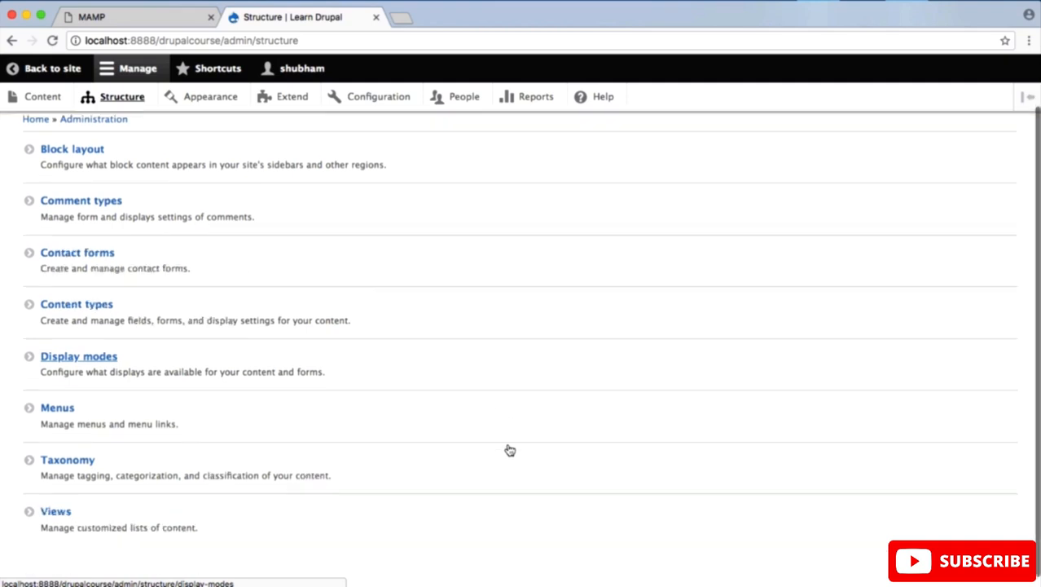
scroll(509, 451, up, 3)
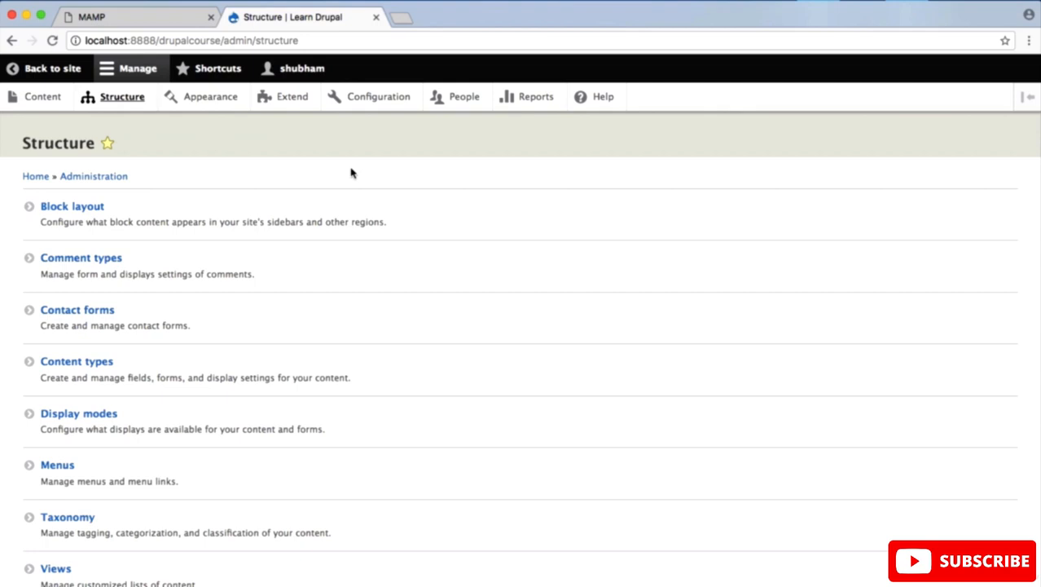
Step: Examine the installed and uninstalled themes on the Appearance administration page
click(217, 103)
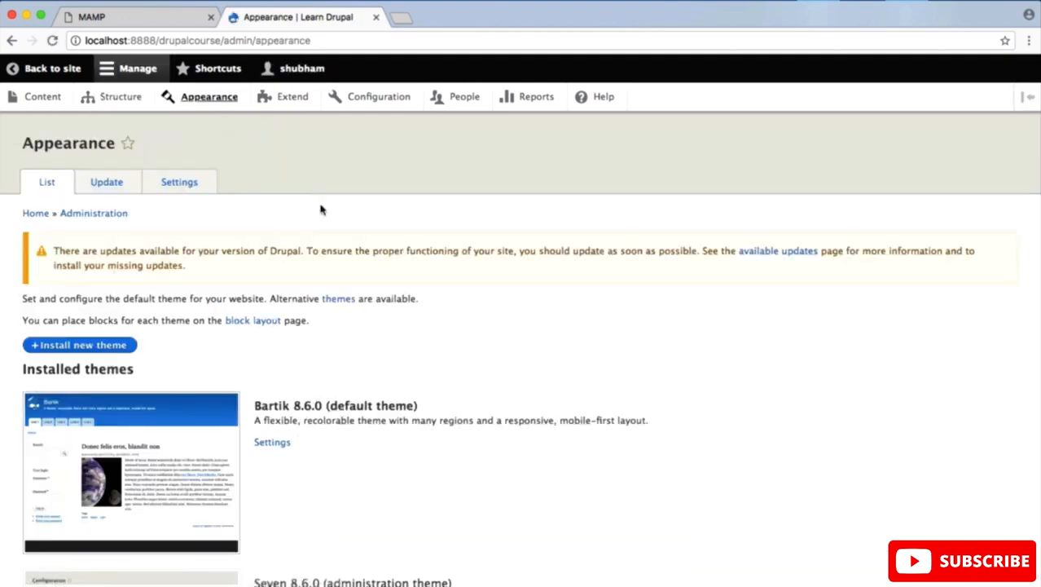
scroll(321, 209, down, 8)
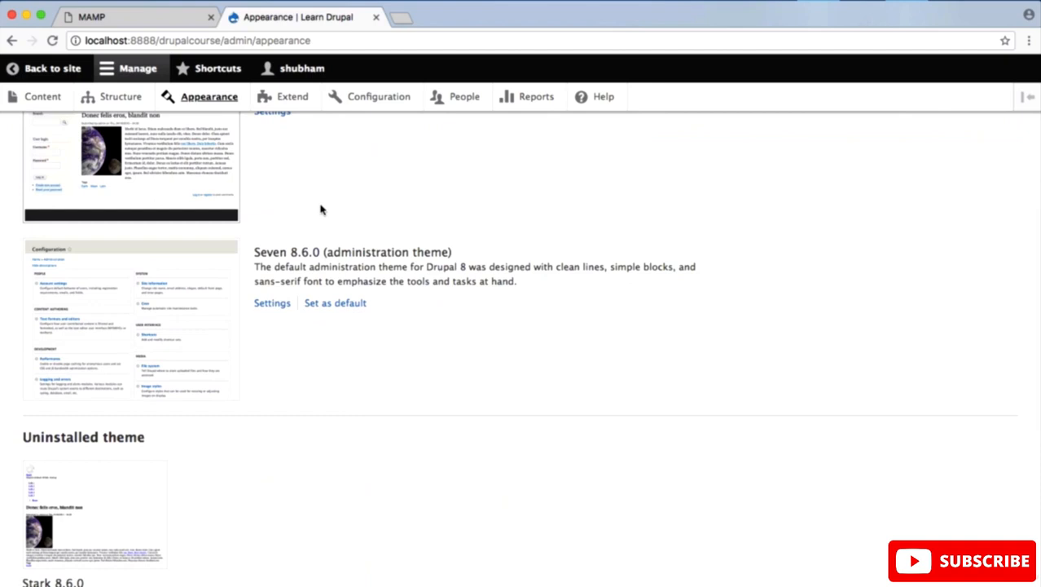
scroll(321, 209, up, 8)
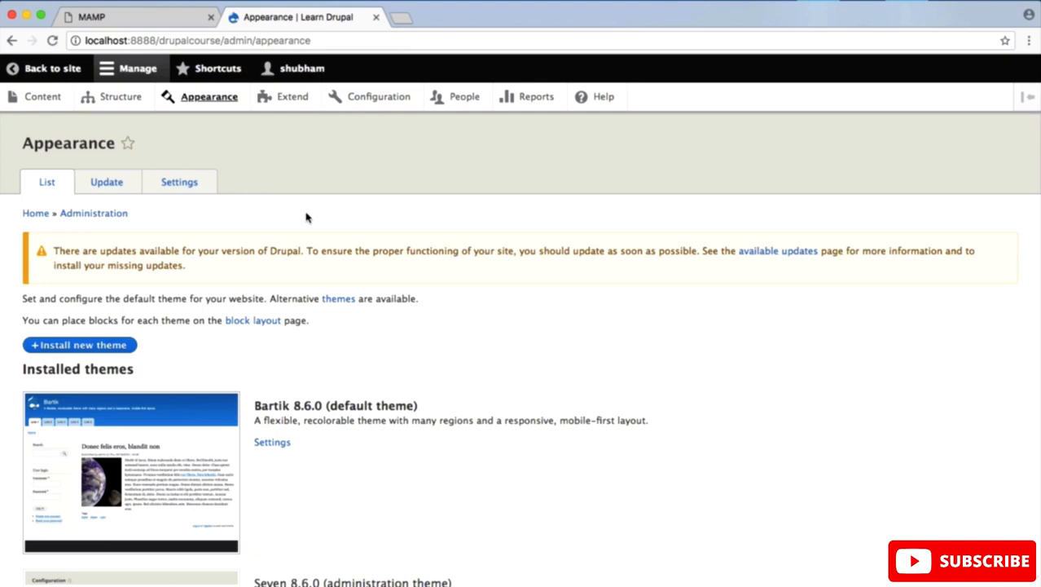
scroll(308, 216, down, 5)
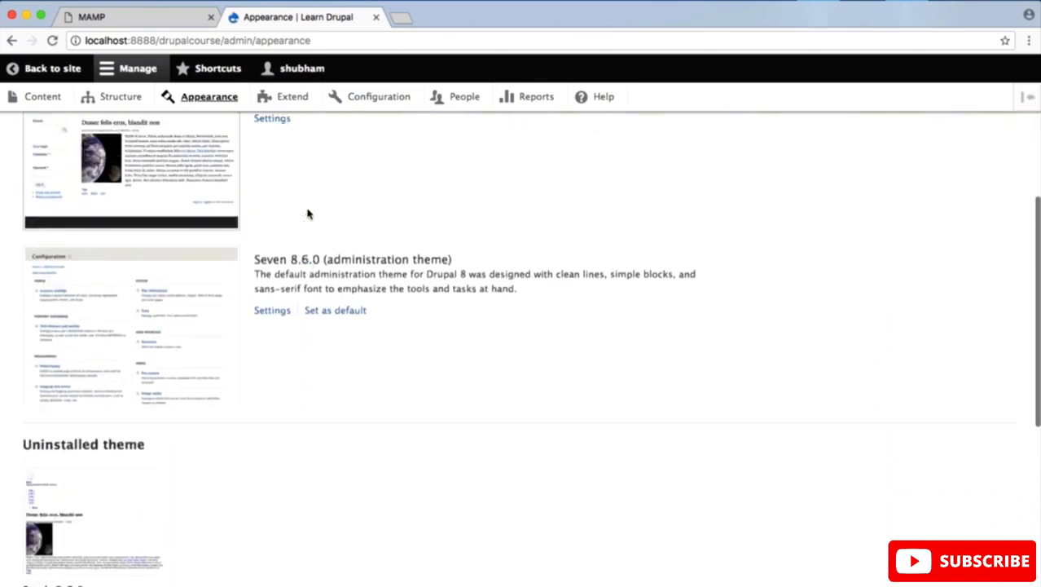
scroll(236, 202, up, 5)
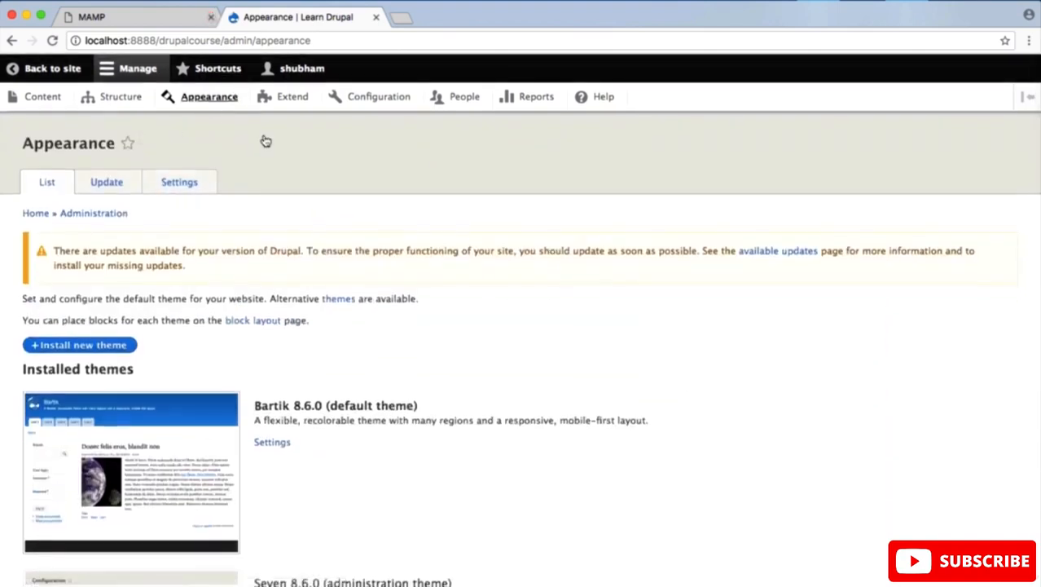
Step: Examine the module list on the Extend administration page
click(290, 97)
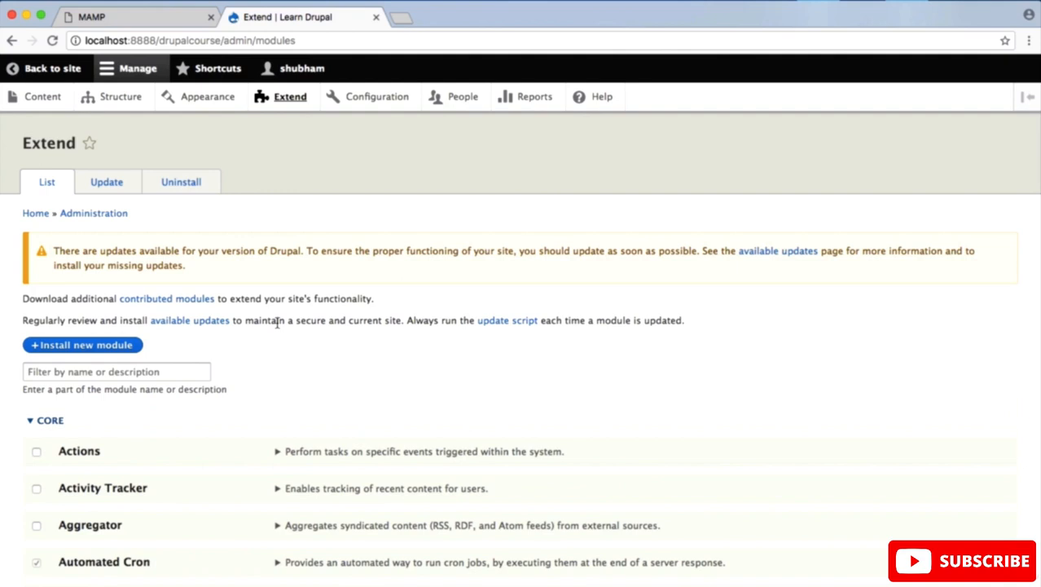
scroll(277, 322, down, 5)
scroll(277, 323, up, 5)
Step: Examine the groups of site settings on the Configuration administration page
click(396, 97)
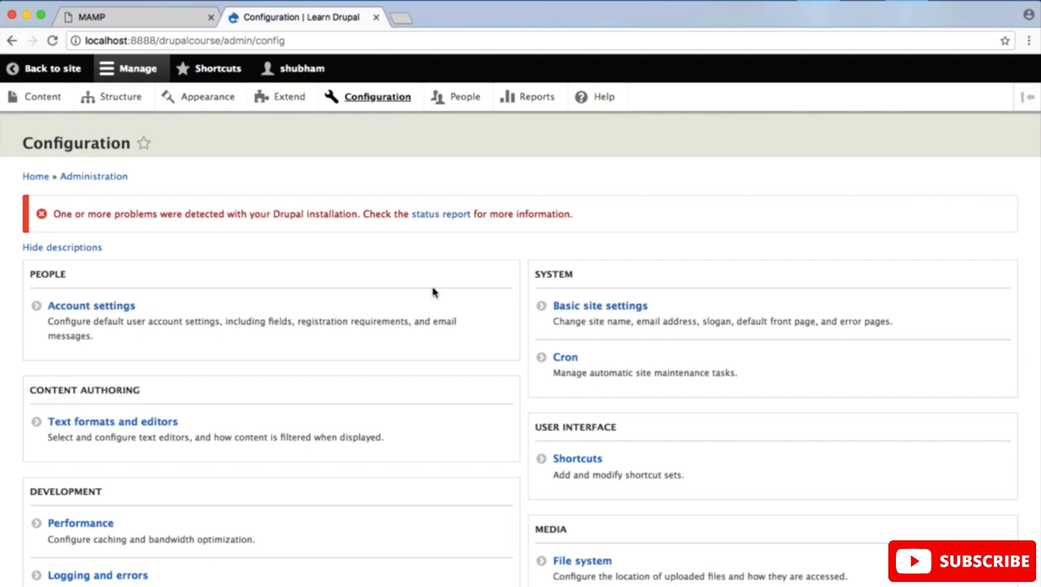
scroll(433, 291, down, 10)
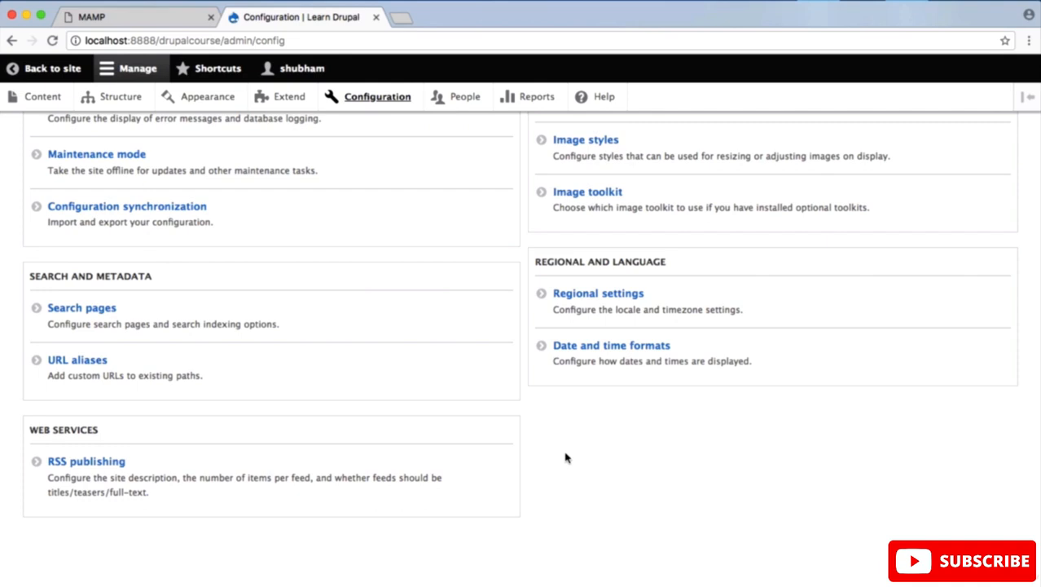
scroll(566, 458, up, 10)
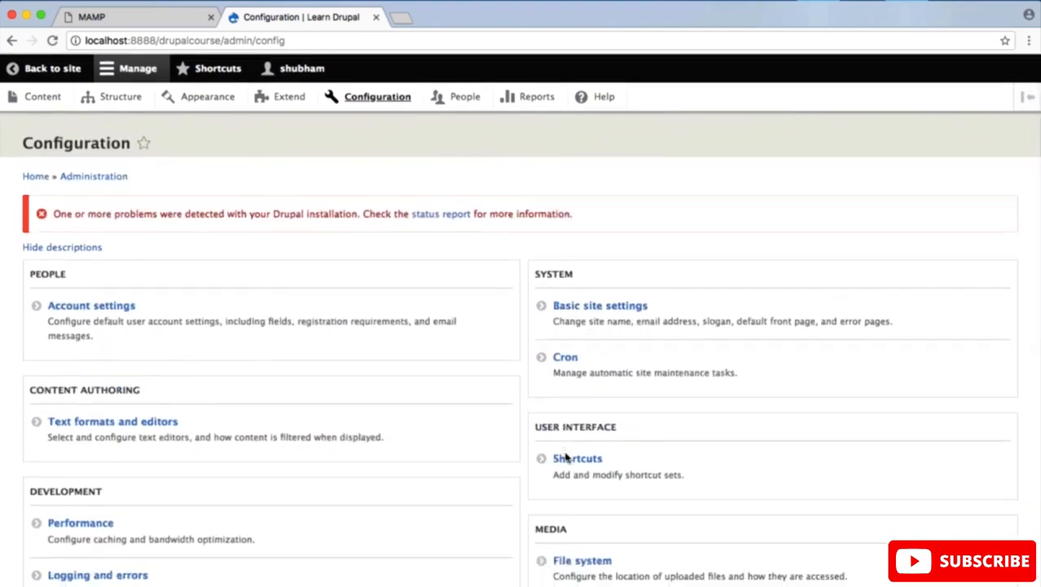
Step: View the user list on the People page and the available reports on the Reports page
click(461, 101)
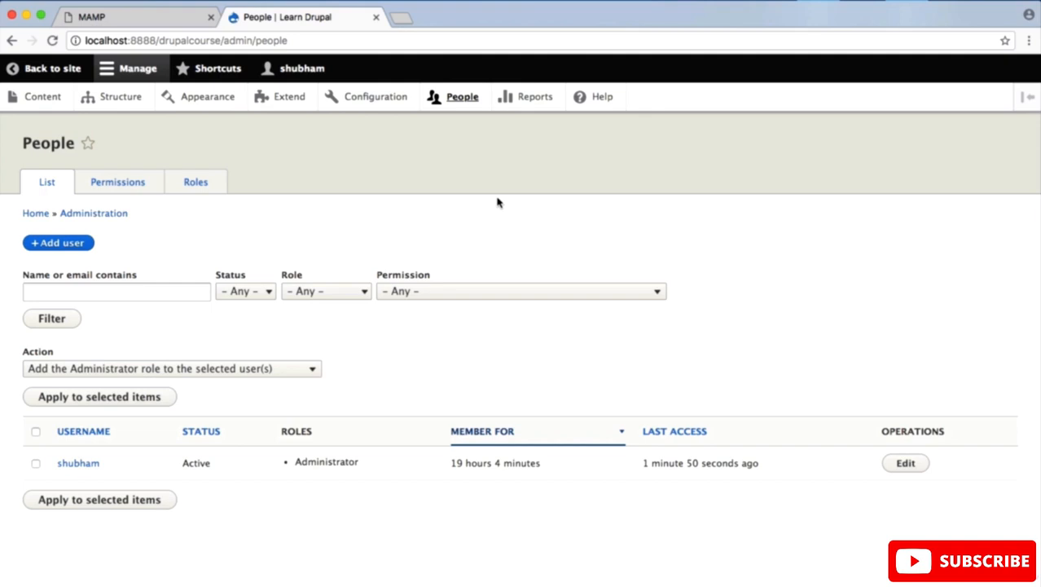
click(538, 97)
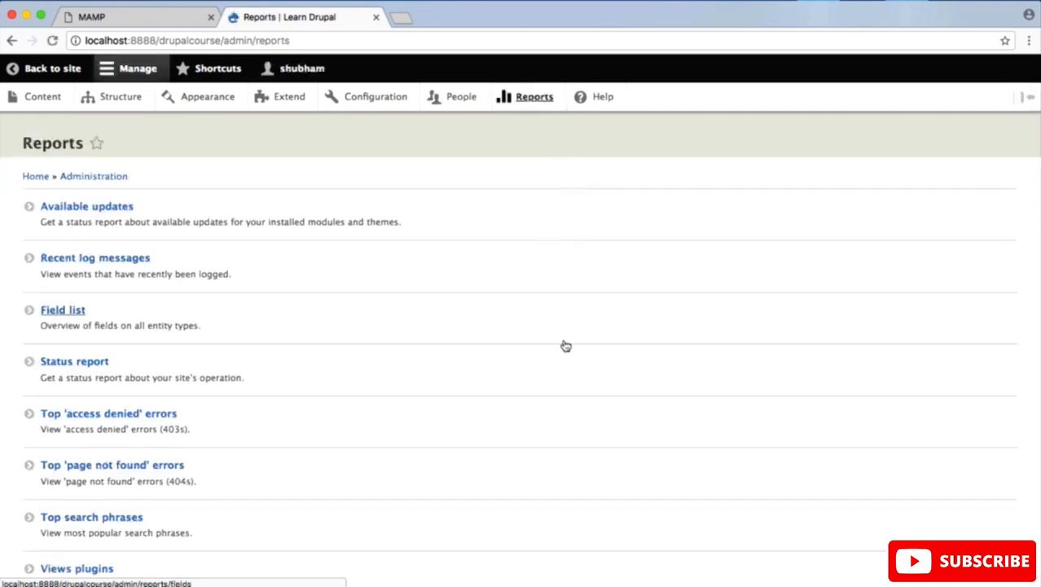
scroll(568, 326, down, 1)
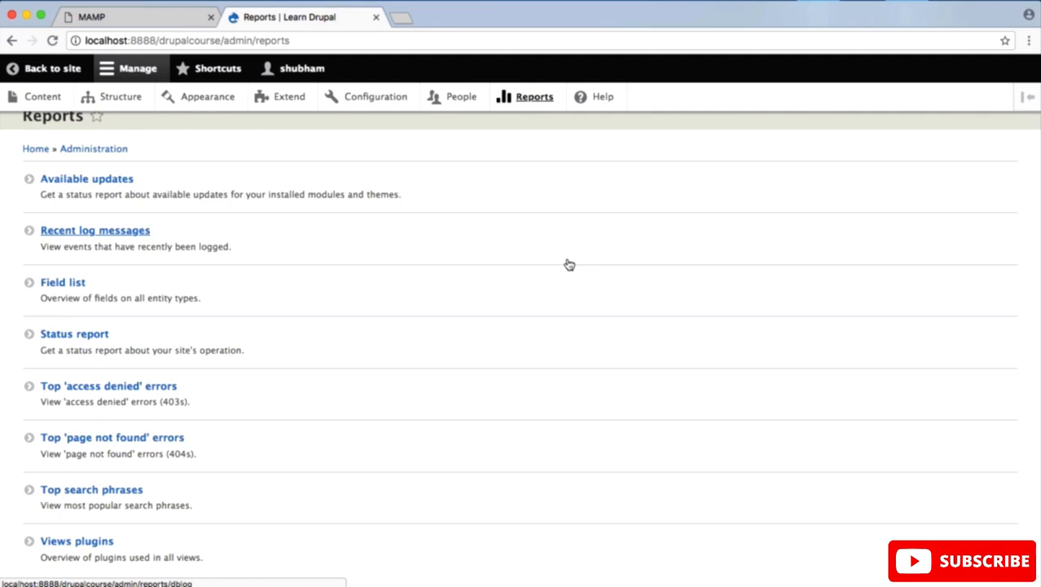
scroll(569, 265, up, 1)
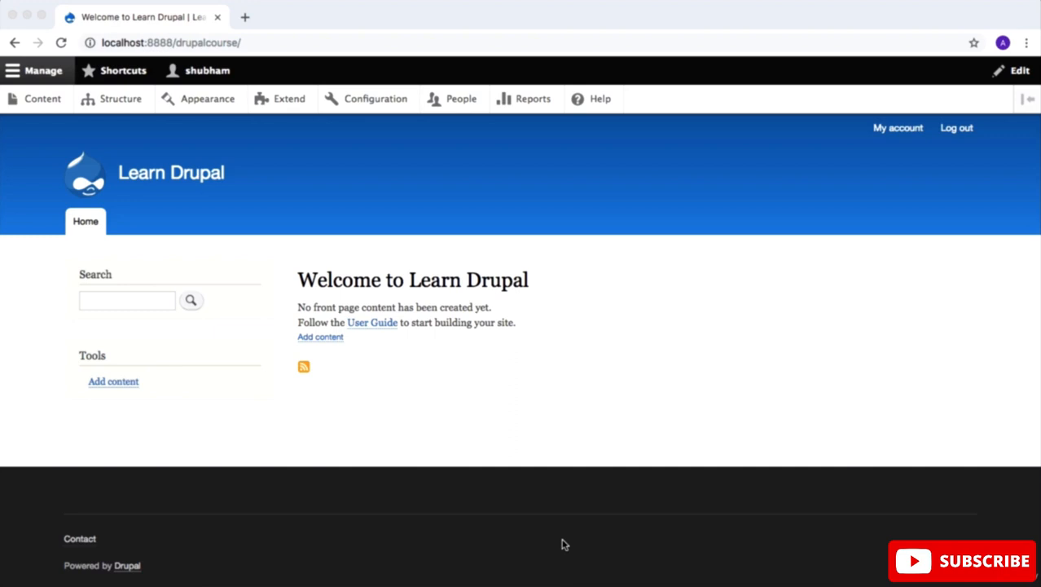
Step: Start creating a new Basic page from the site's content administration page
click(39, 102)
click(38, 100)
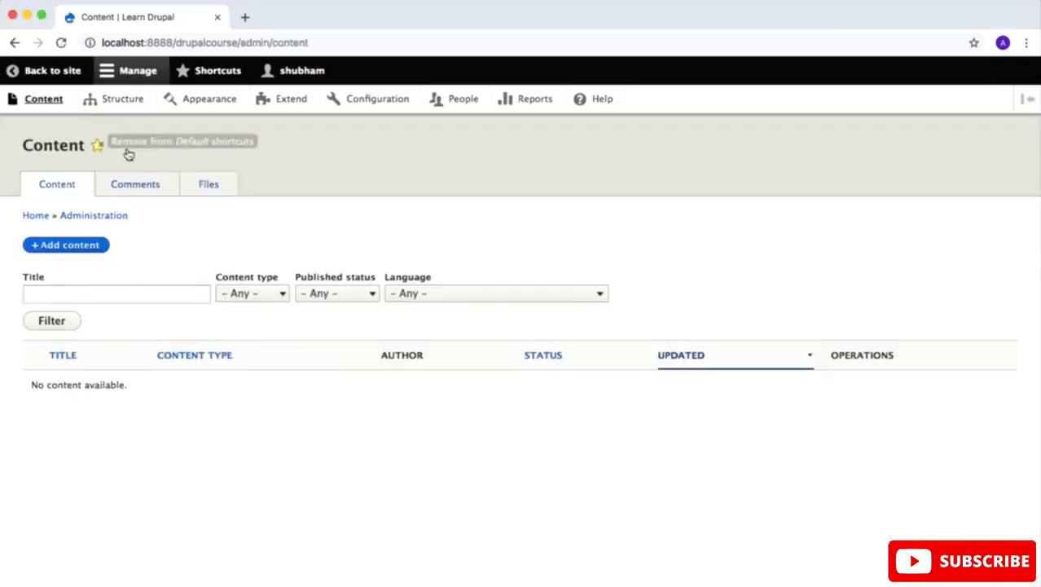
click(83, 248)
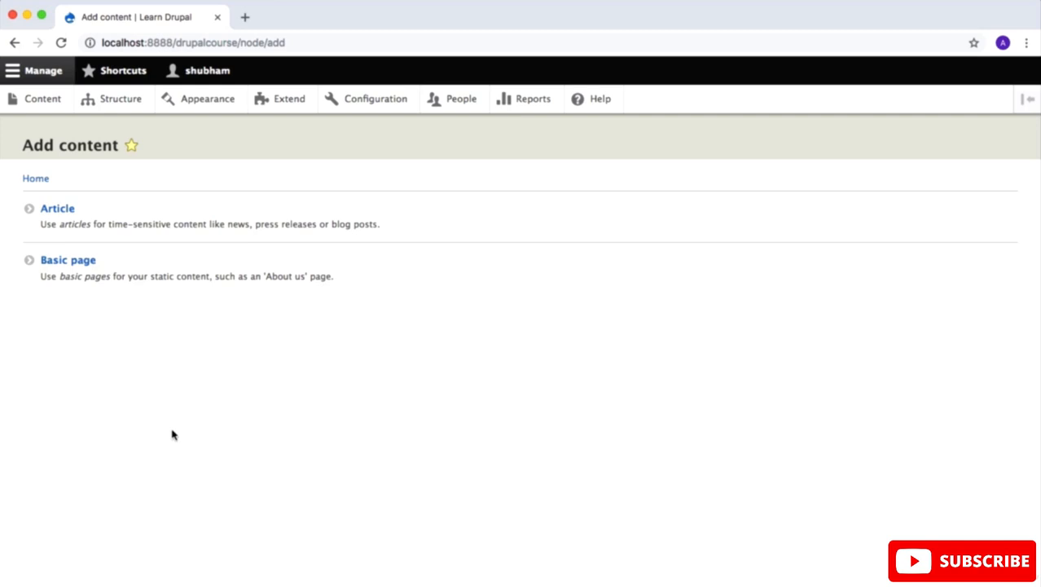
click(75, 262)
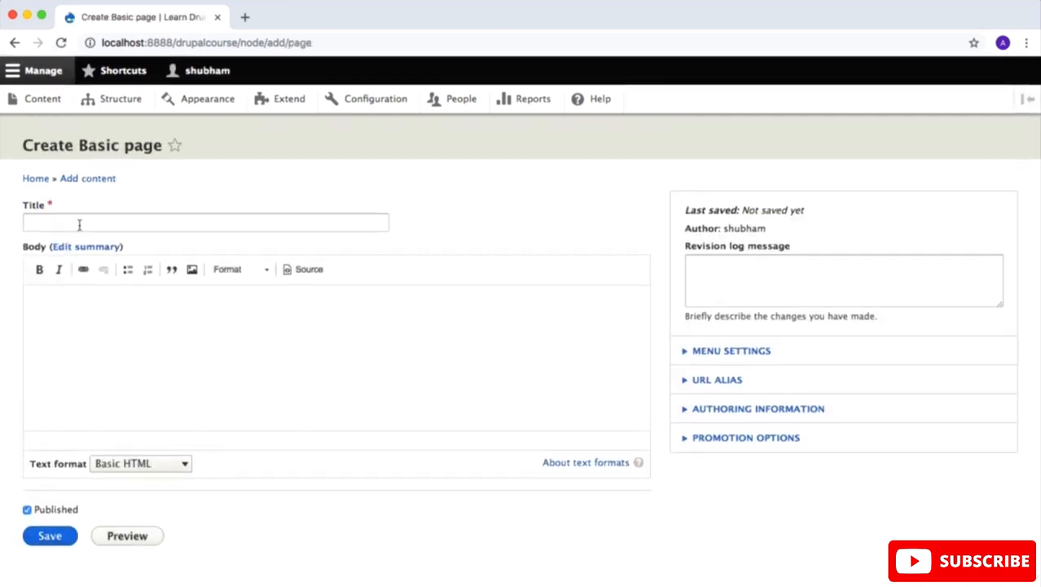
Step: Title the new Basic page "About Us"
click(233, 220)
text(About)
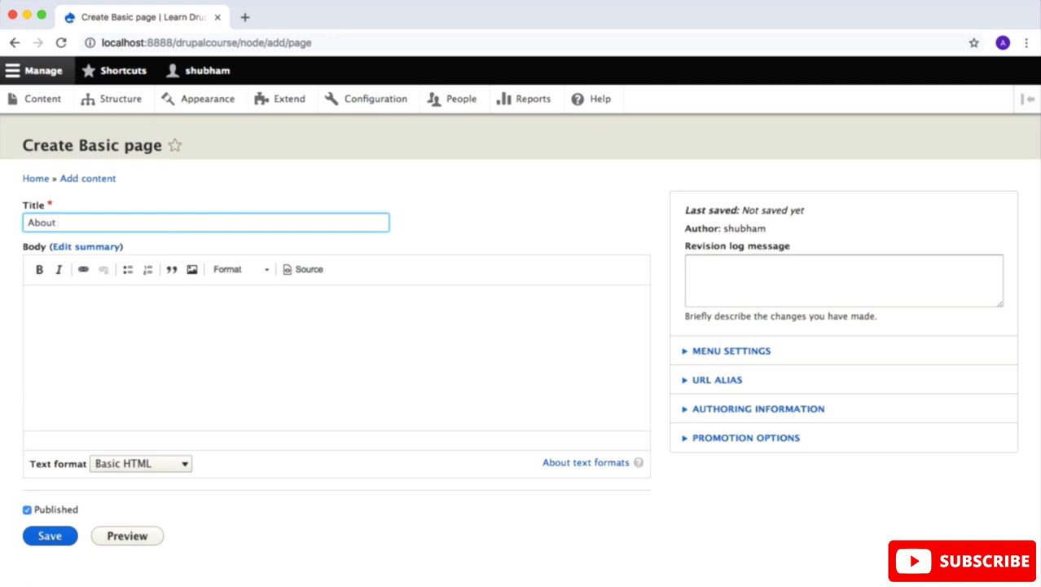
text( US)
key(BackSpace)
text(s)
click(264, 361)
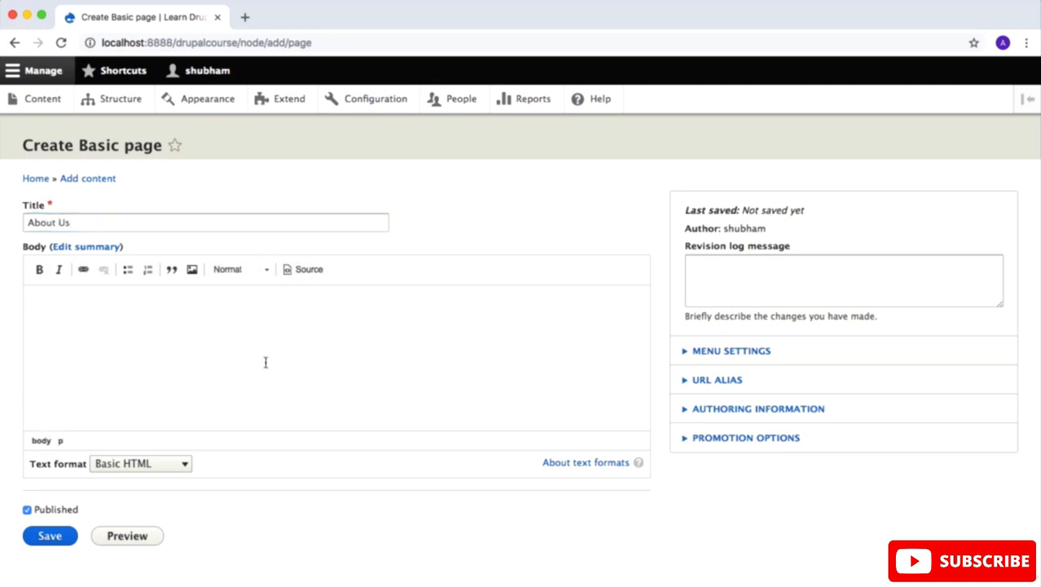
Step: Open lipsum.com in a new browser tab, generate 5 paragraphs starting with 'Lorem ipsum dolor sit amet...', and copy them
key(ctrl+t)
text(lip)
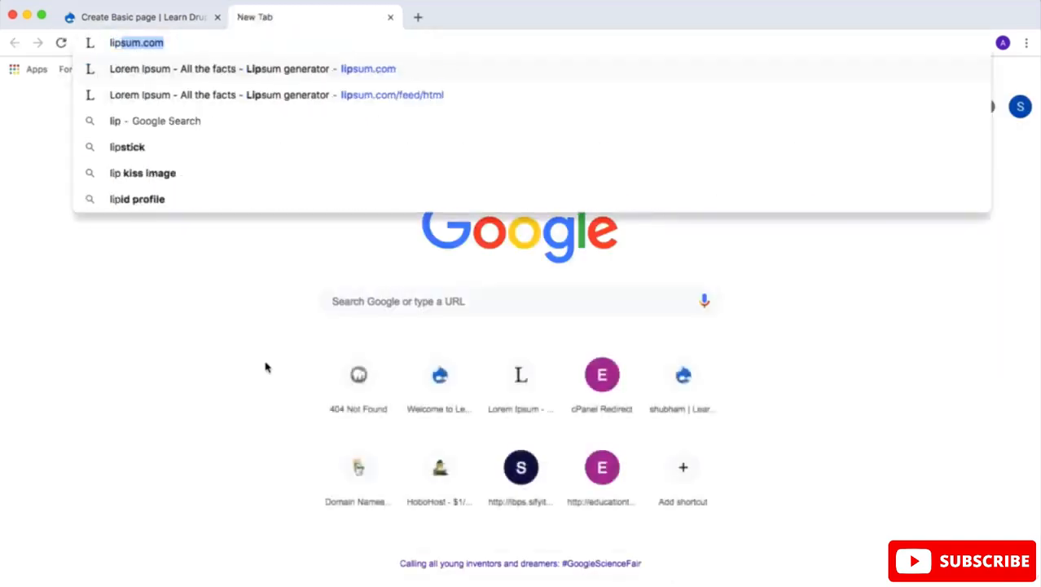
key(Return)
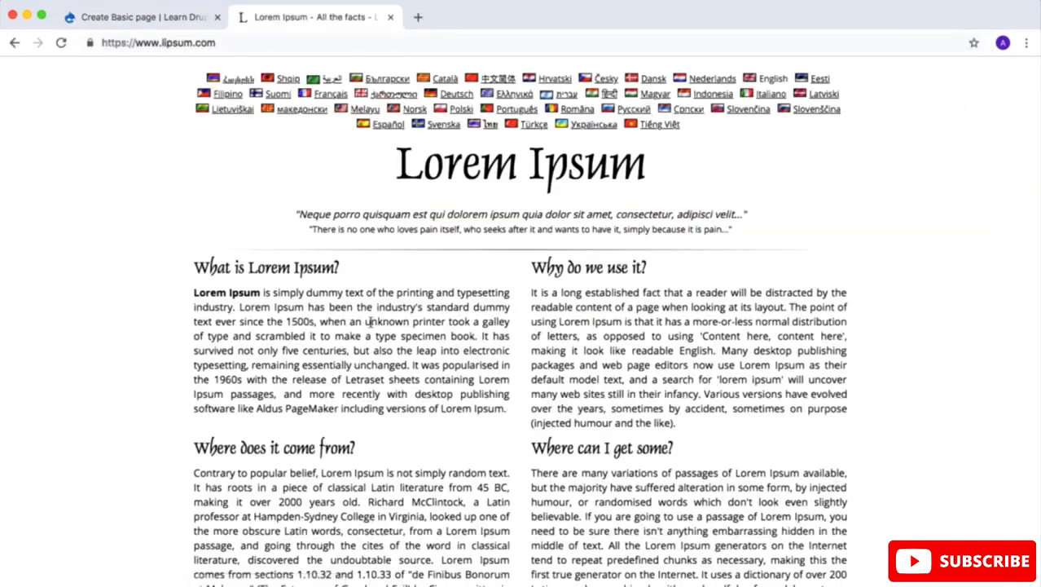
scroll(371, 325, down, 5)
scroll(371, 324, down, 1)
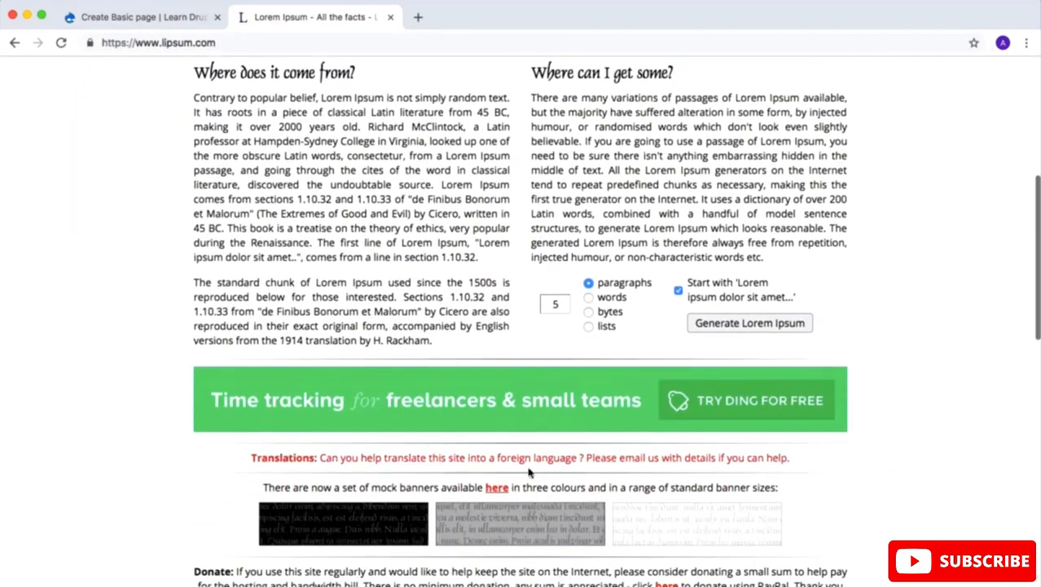
click(555, 303)
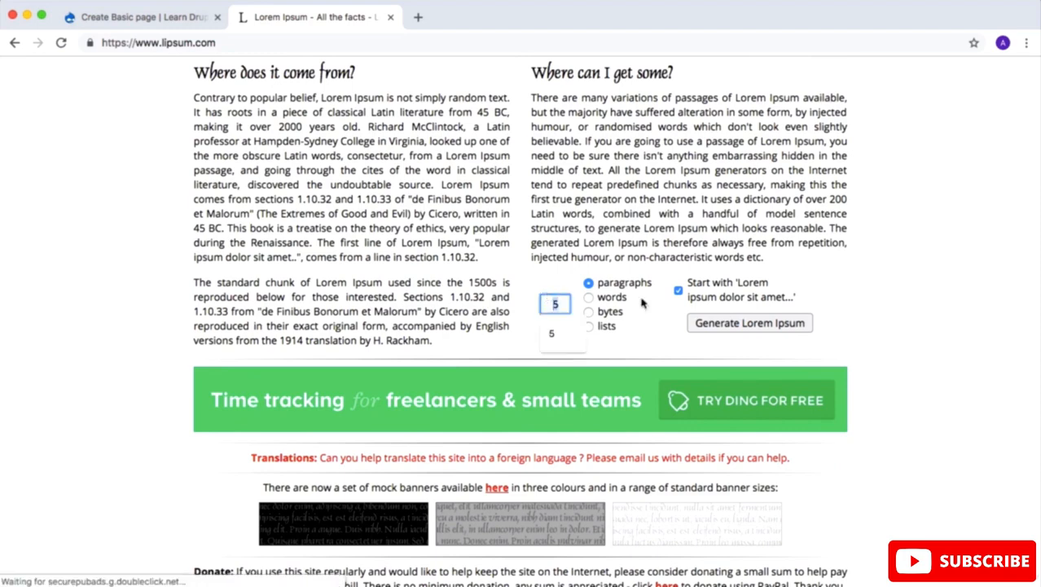
click(729, 324)
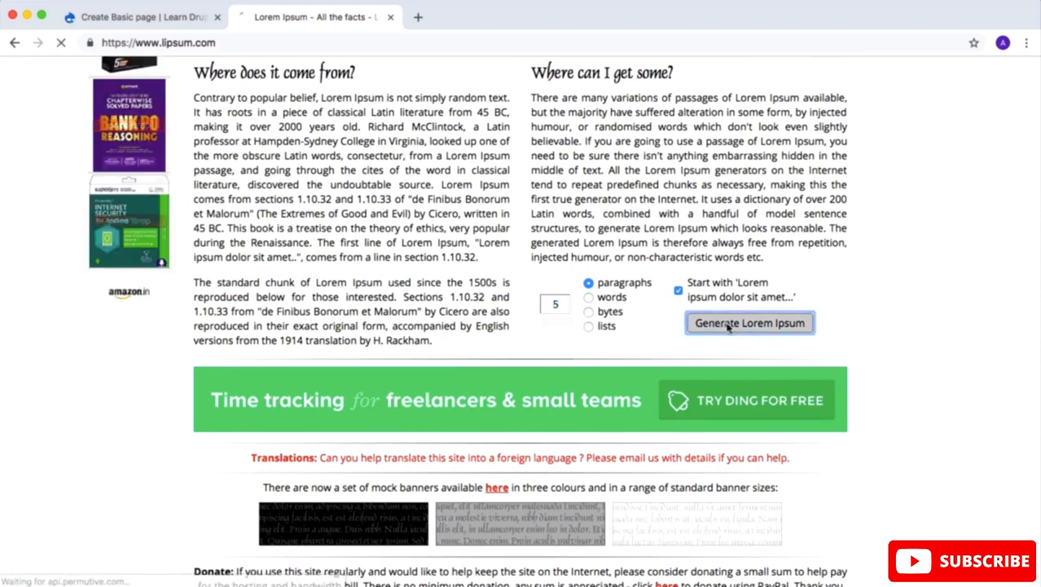
scroll(730, 325, down, 3)
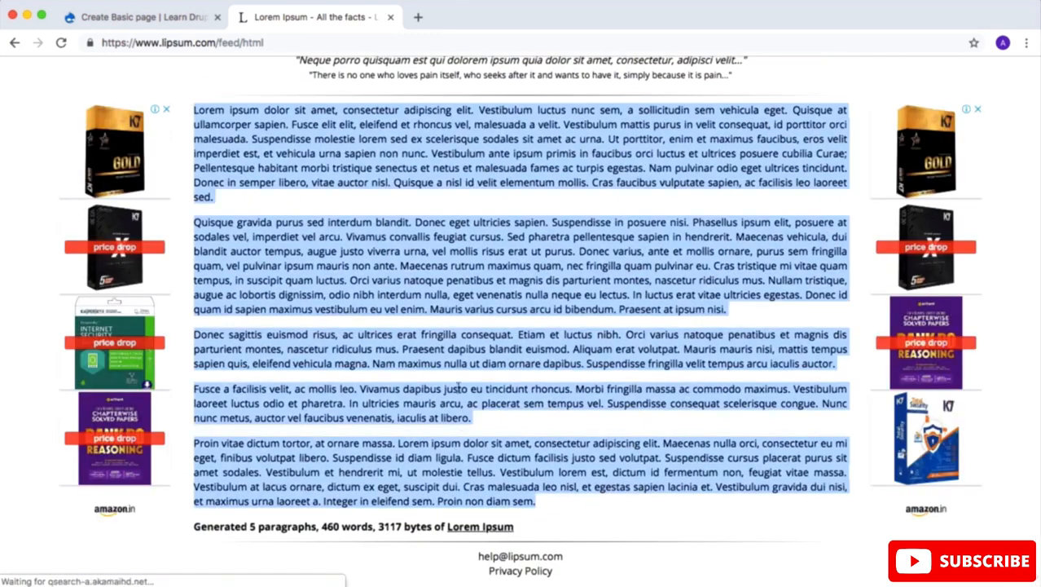
Step: Return to the Basic page form and paste the copied Lorem Ipsum paragraphs into the body
click(155, 17)
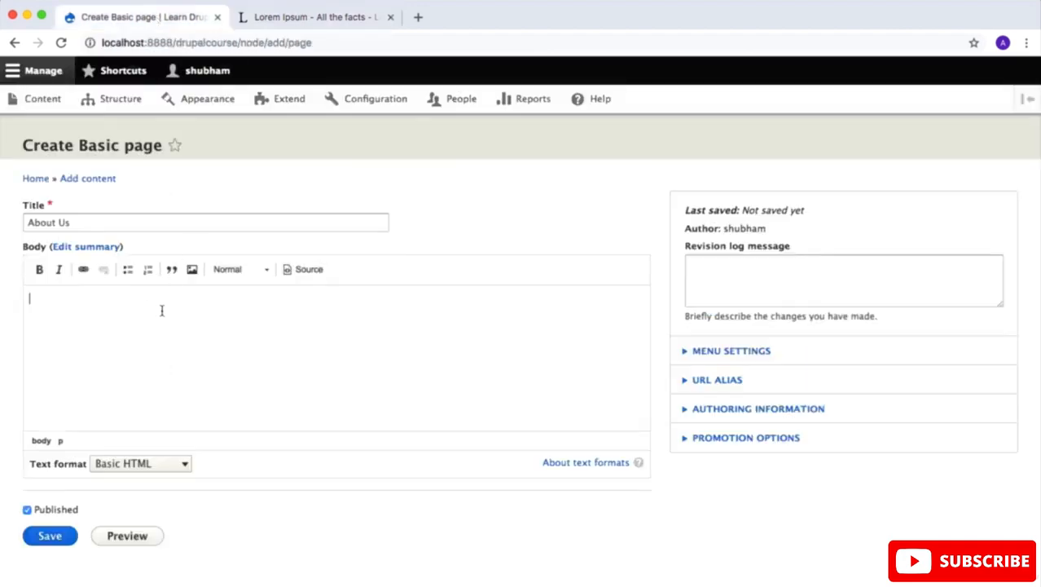
key(super+v)
scroll(161, 310, down, 5)
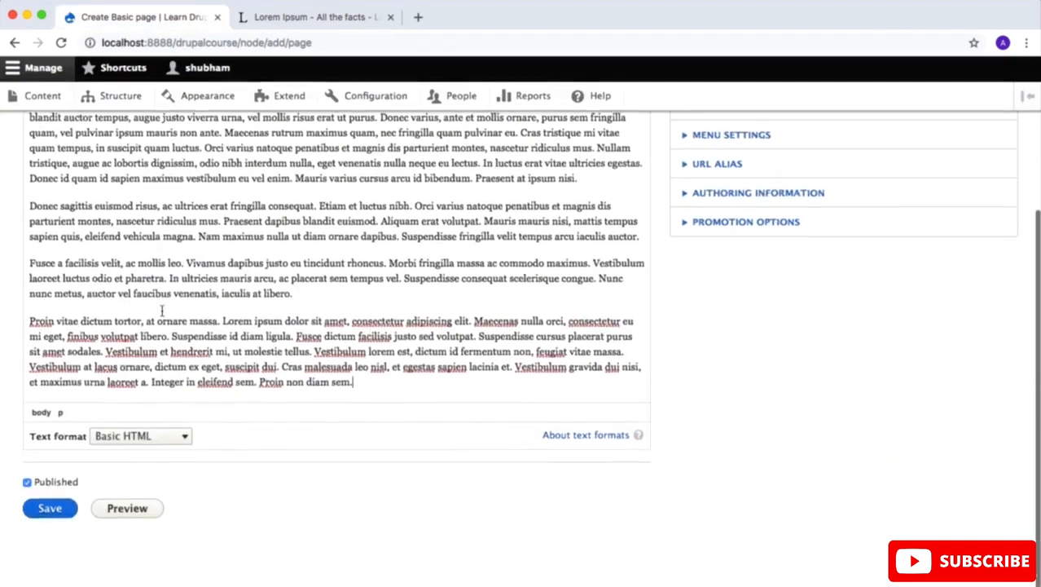
scroll(161, 310, up, 3)
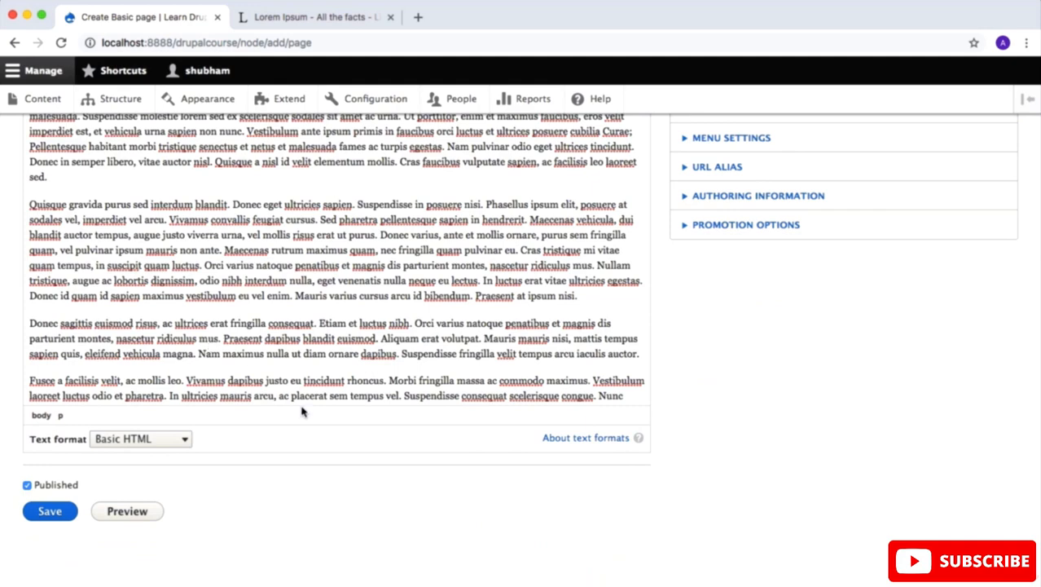
scroll(303, 412, up, 10)
scroll(303, 411, up, 1)
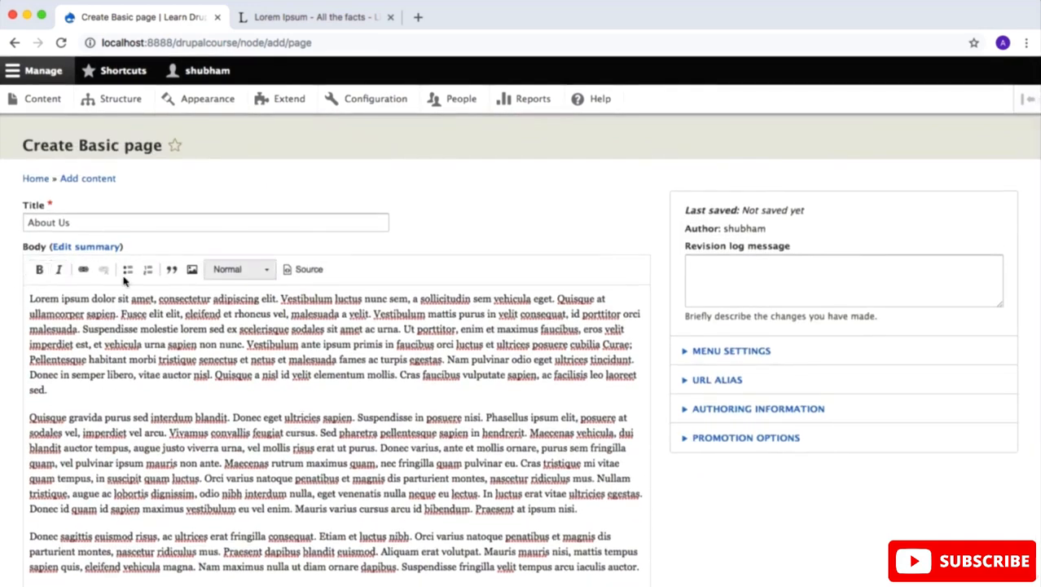
Step: Set the body's text format to Full HTML
scroll(440, 279, down, 5)
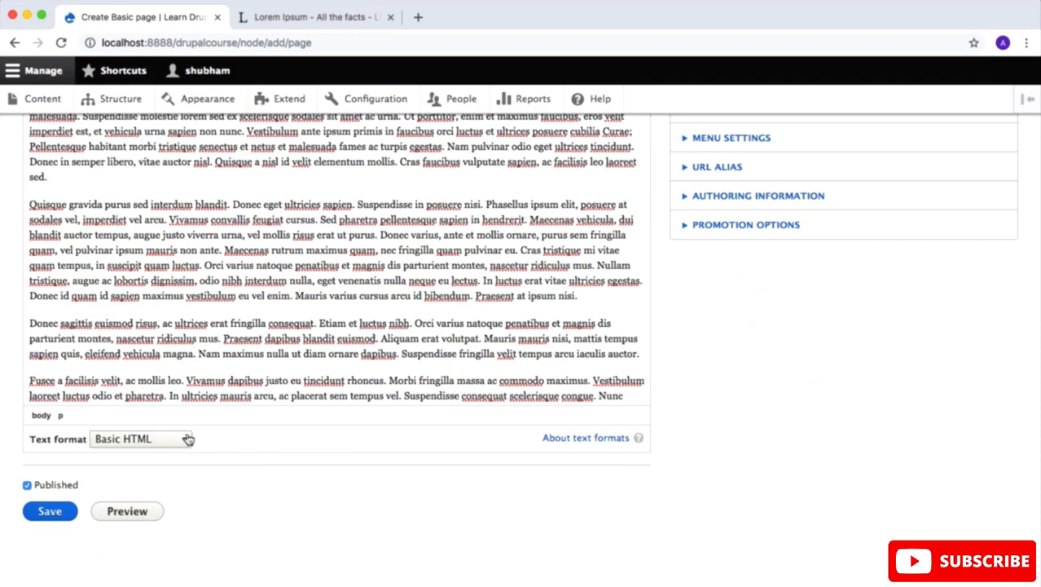
click(185, 438)
click(155, 466)
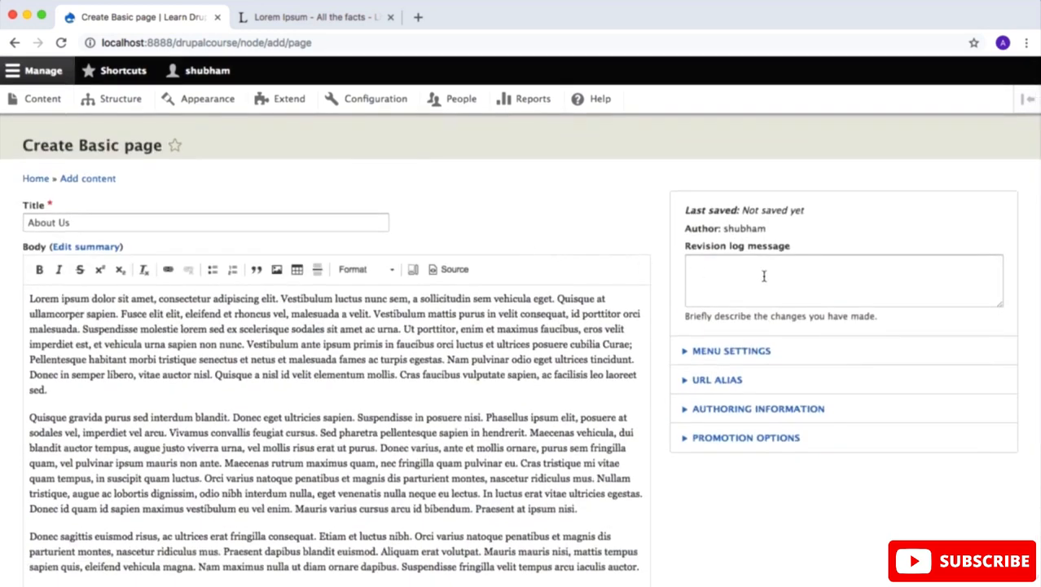
click(735, 267)
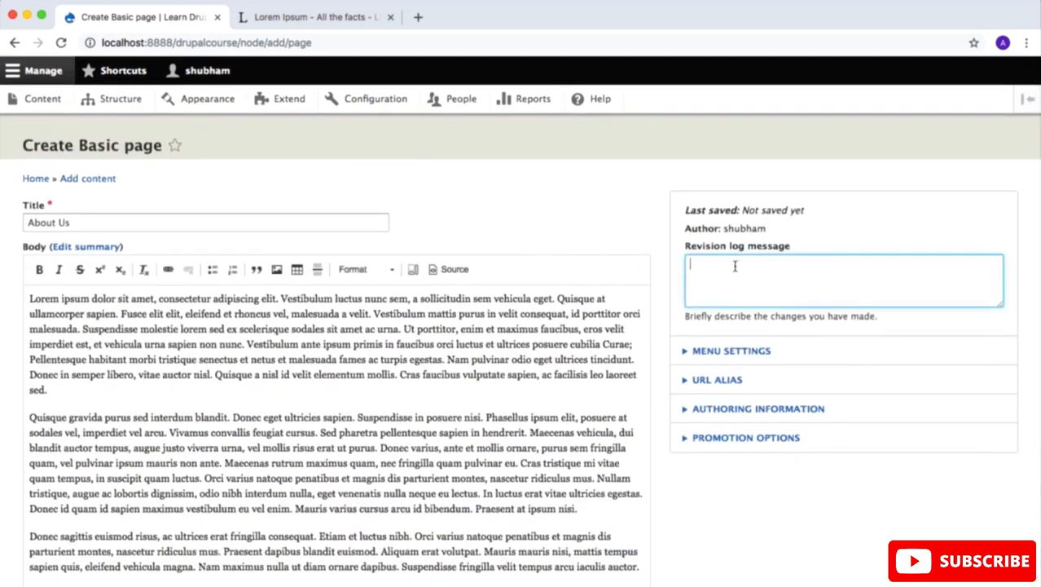
click(580, 186)
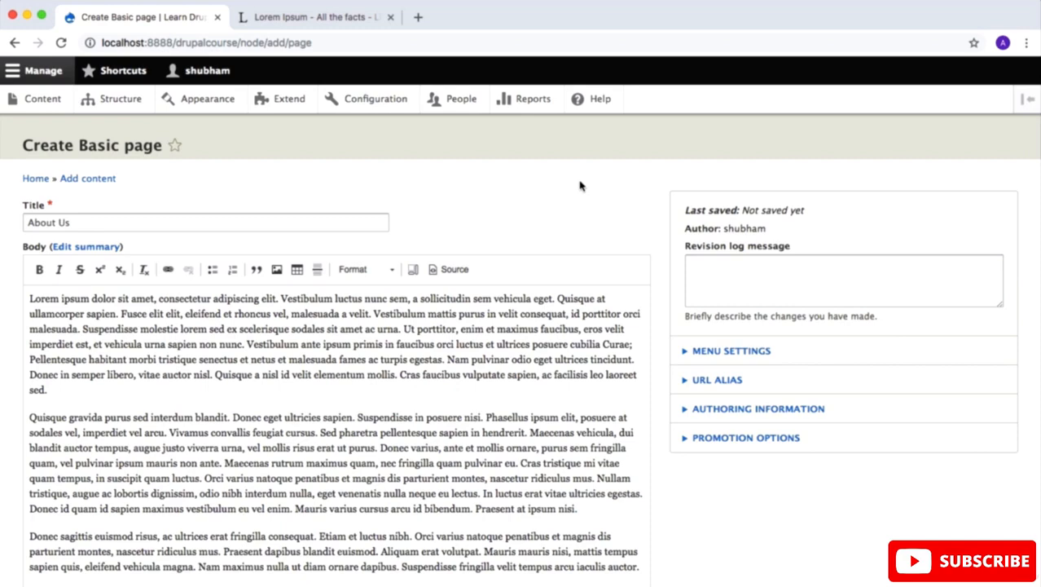
Step: Provide a menu link for the About Us page in its menu settings
scroll(592, 209, down, 1)
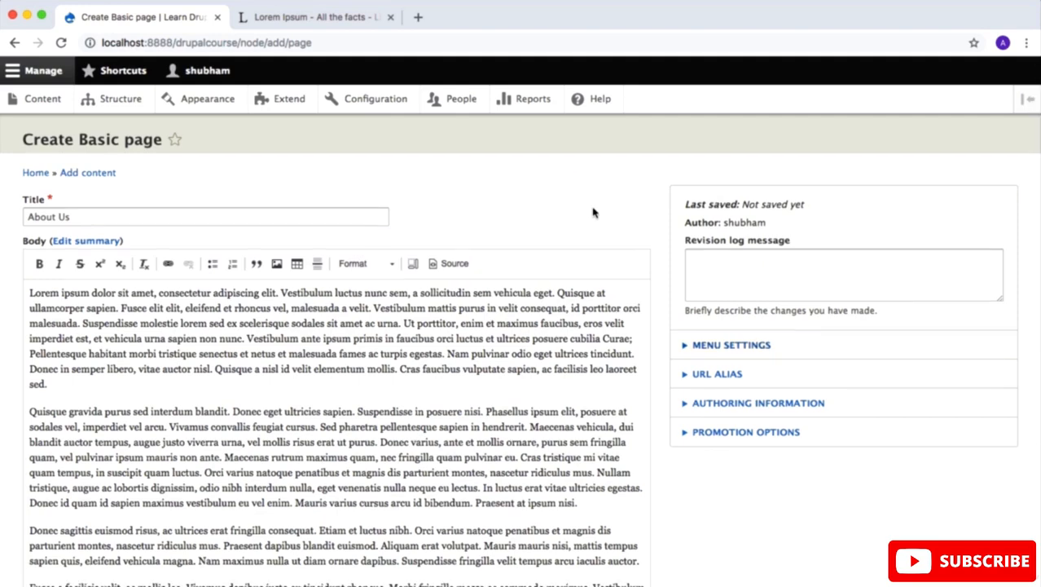
click(682, 345)
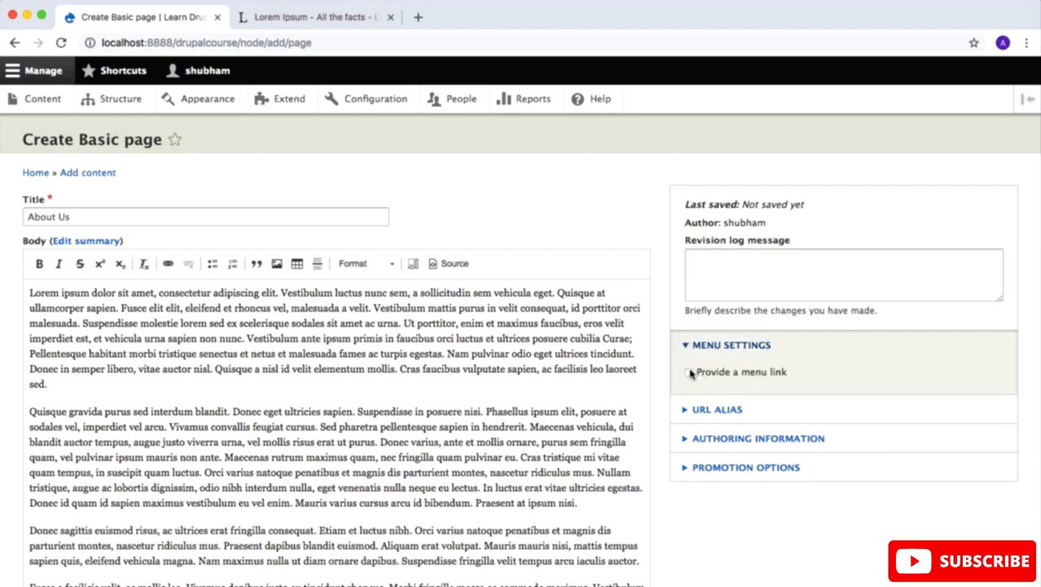
click(690, 372)
scroll(690, 373, down, 5)
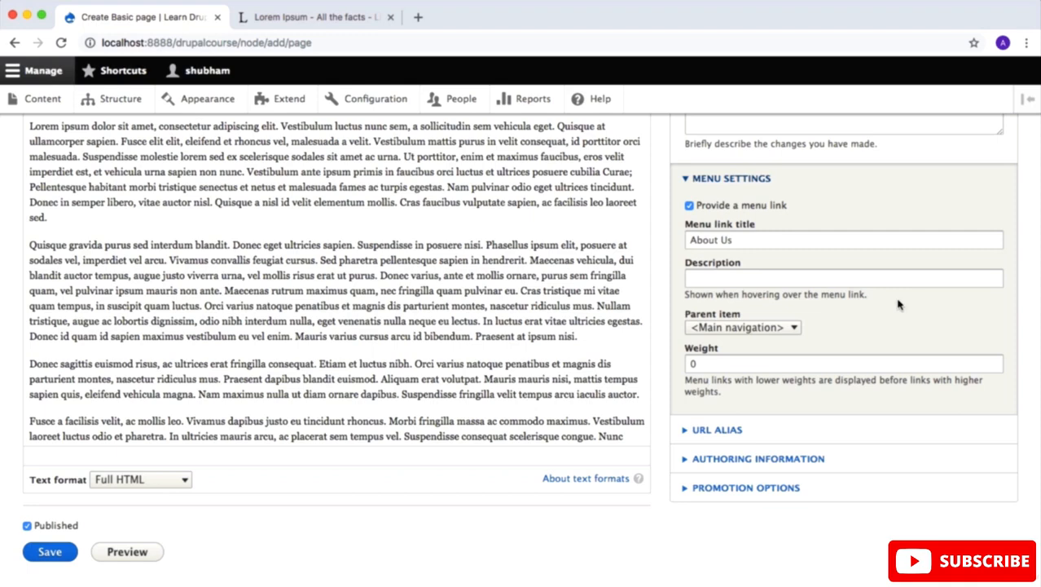
Step: View the site's home page at localhost:8888/drupalcourse in a new browser tab to examine its main navigation
key(ctrl+t)
text(localhost:8888/drupalcourse)
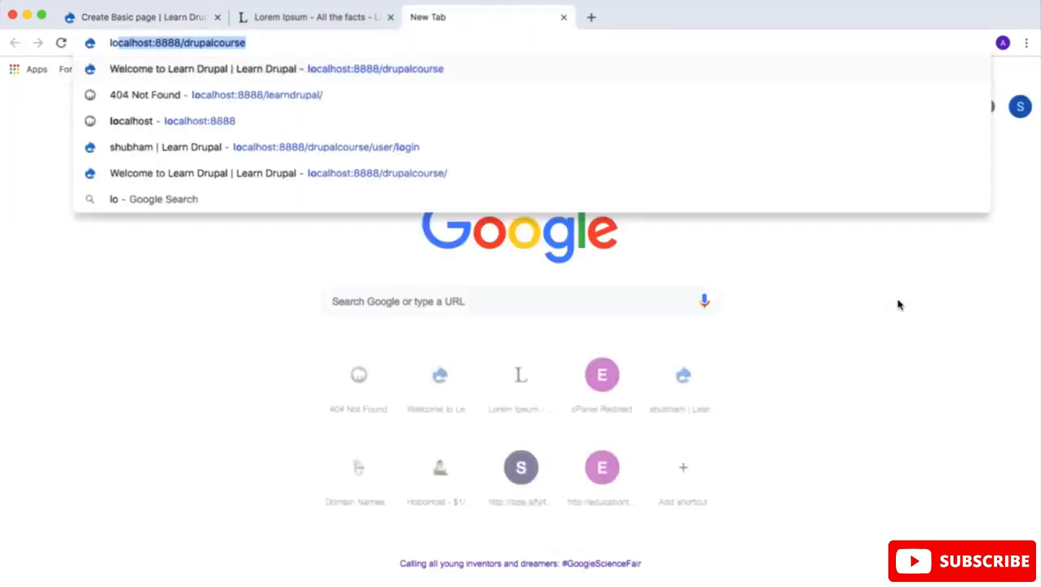
key(Return)
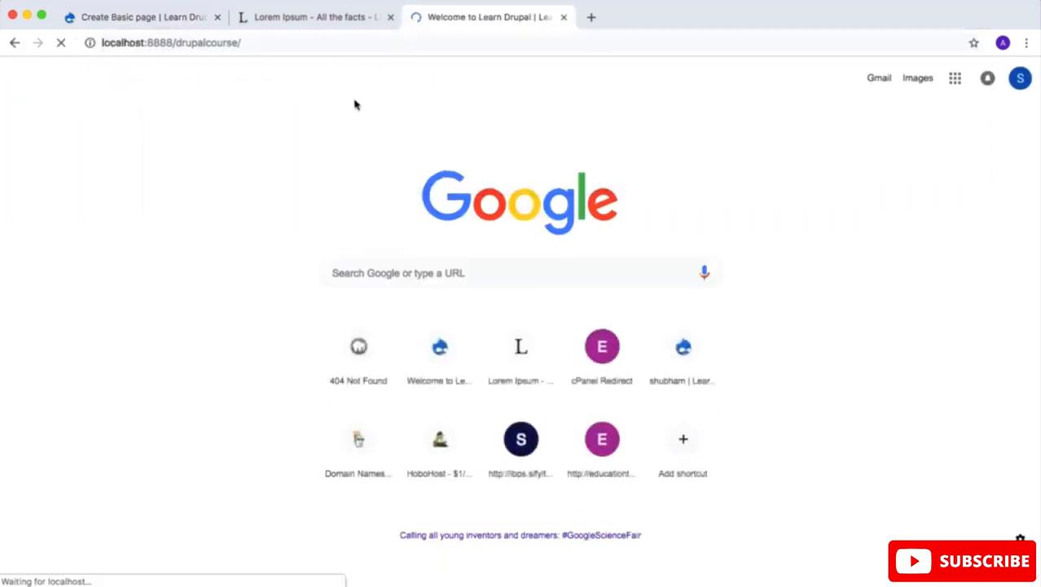
scroll(240, 289, down, 1)
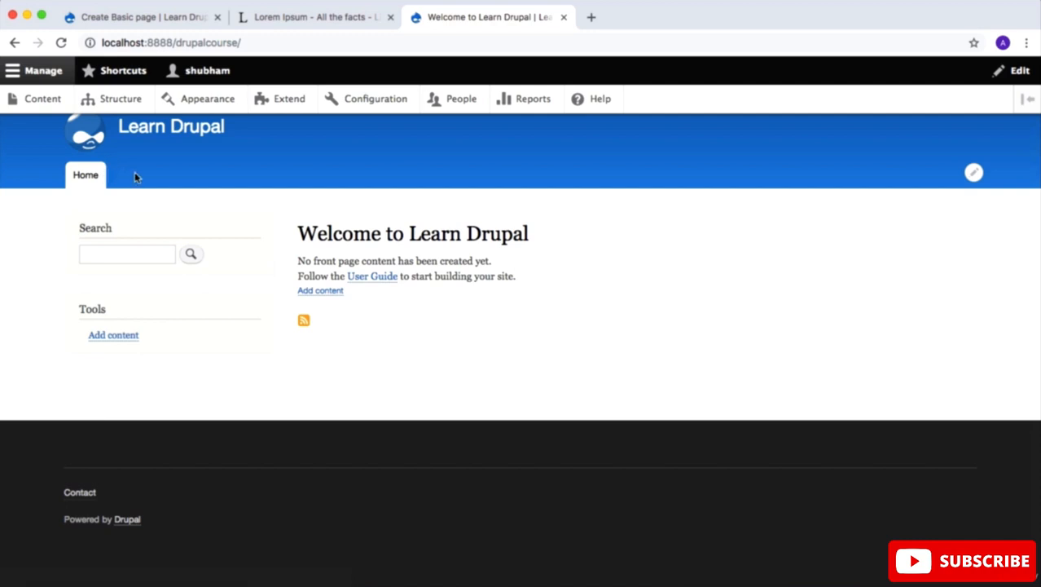
Step: Return to the Basic page form and set the menu link's weight to 1
click(142, 17)
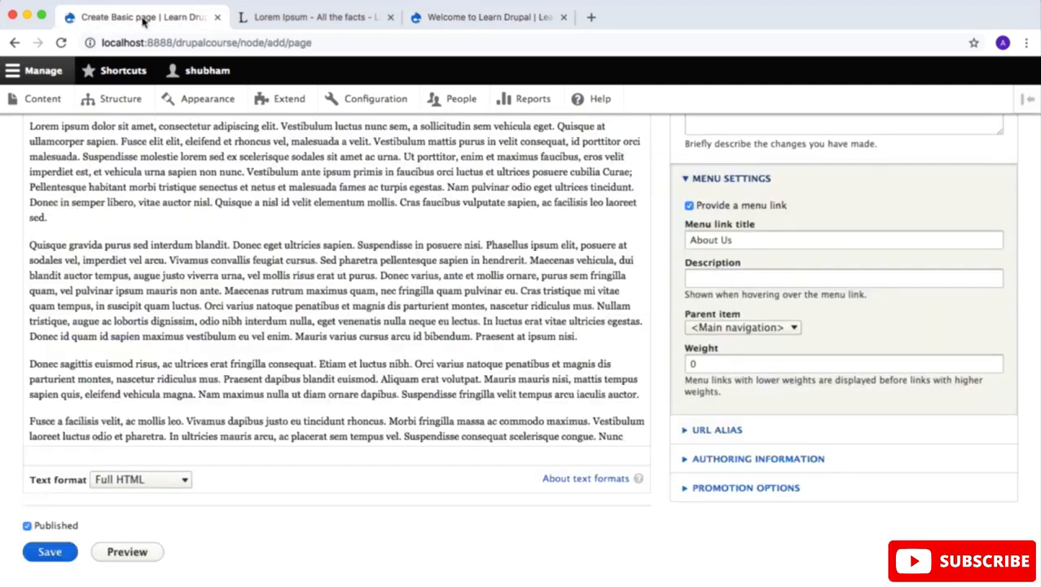
double_click(728, 364)
text(1)
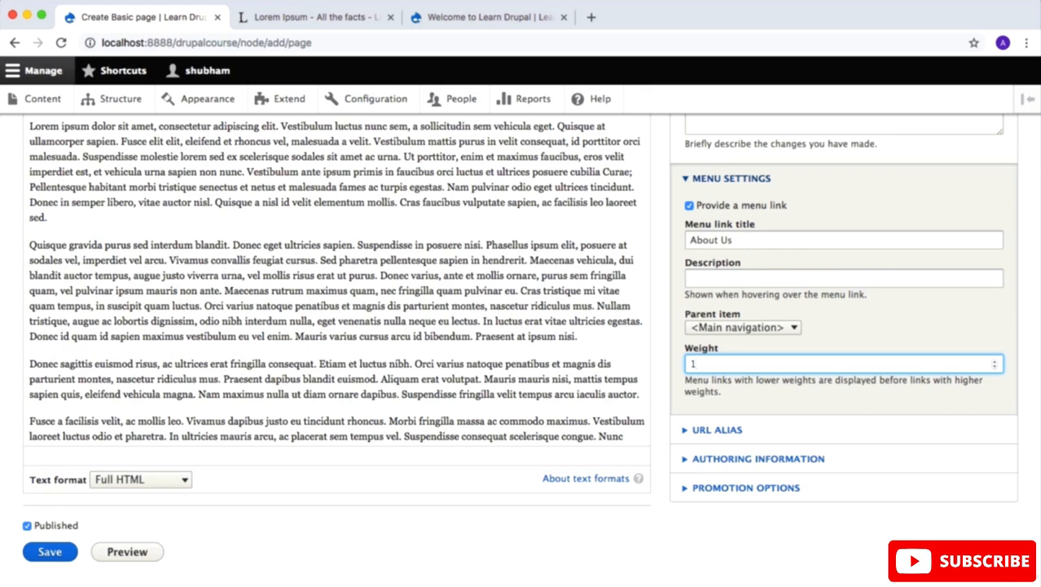
Step: Expand and examine the page's URL alias, authoring information and promotion options
scroll(339, 281, down, 3)
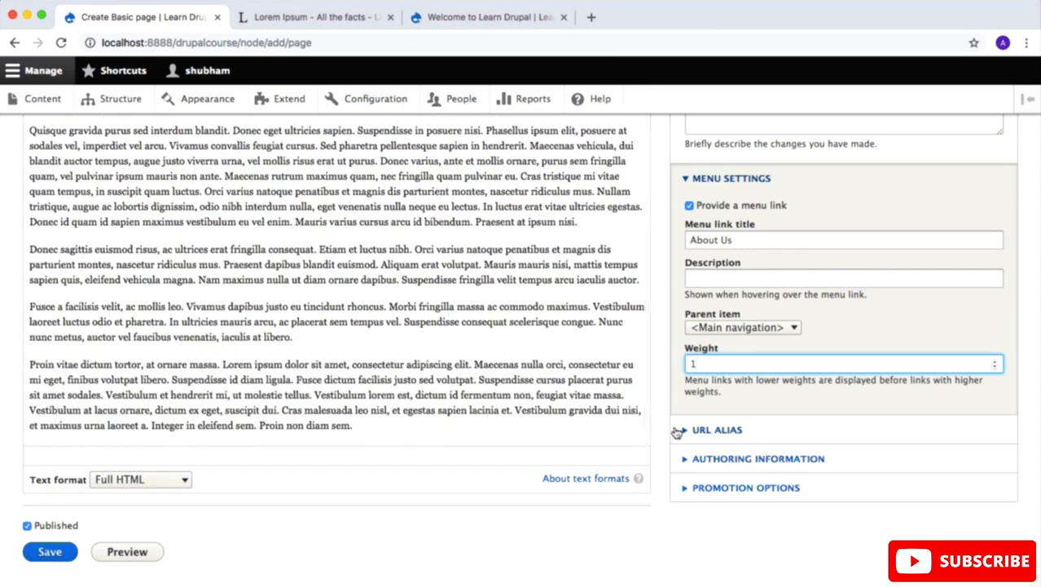
click(679, 430)
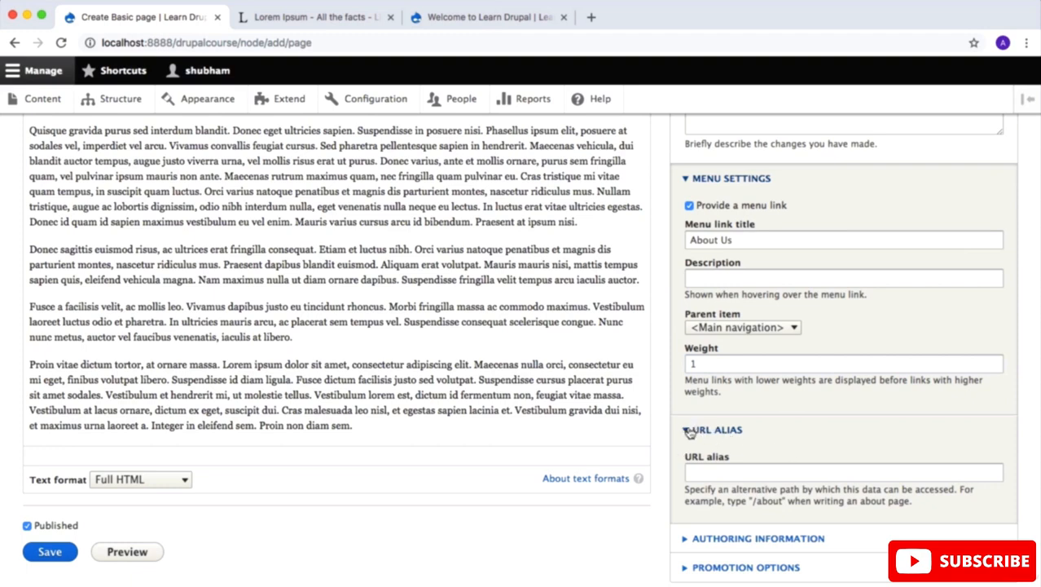
scroll(759, 433, down, 2)
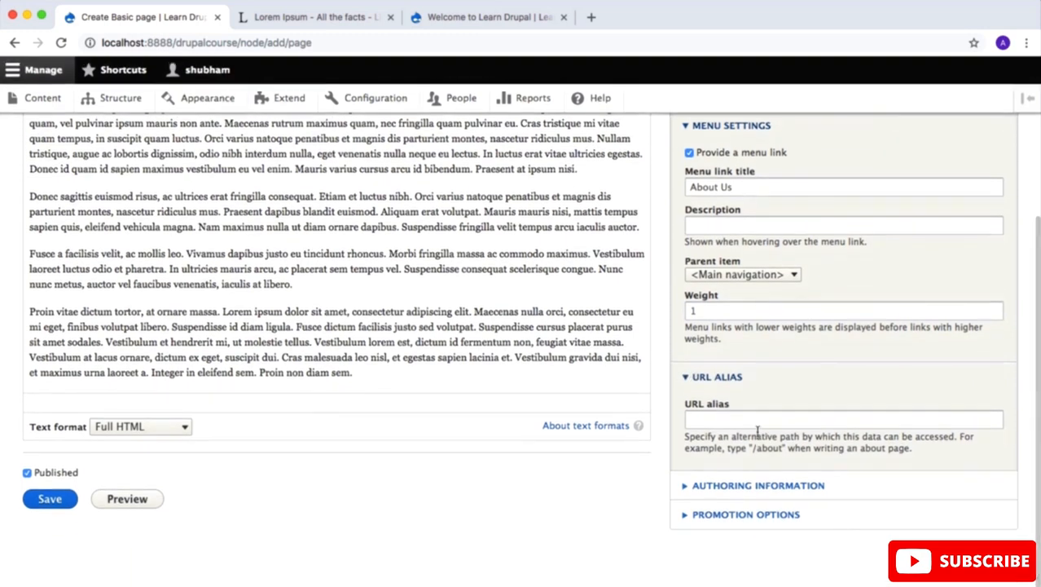
click(687, 487)
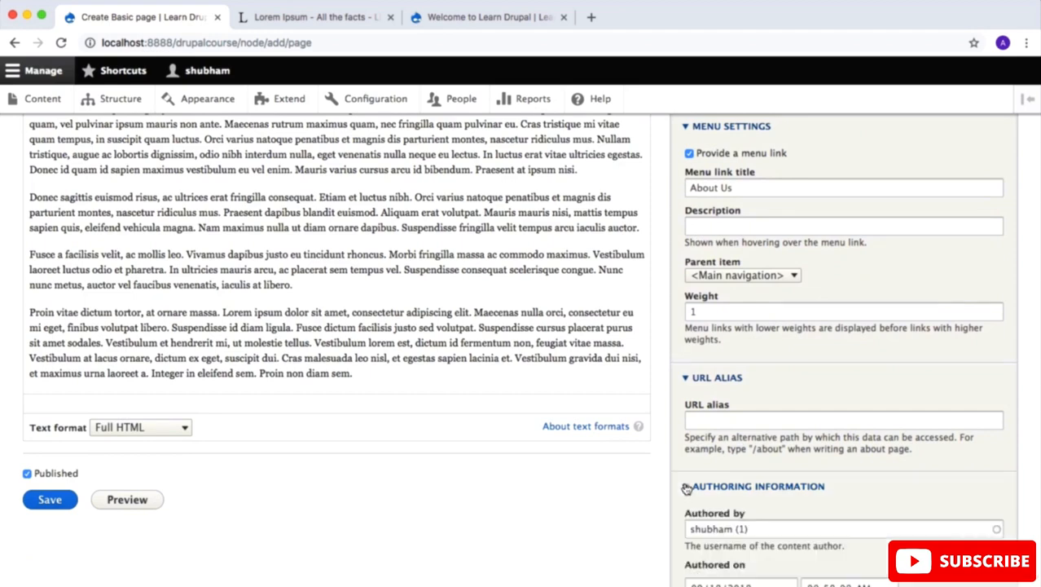
scroll(733, 440, down, 5)
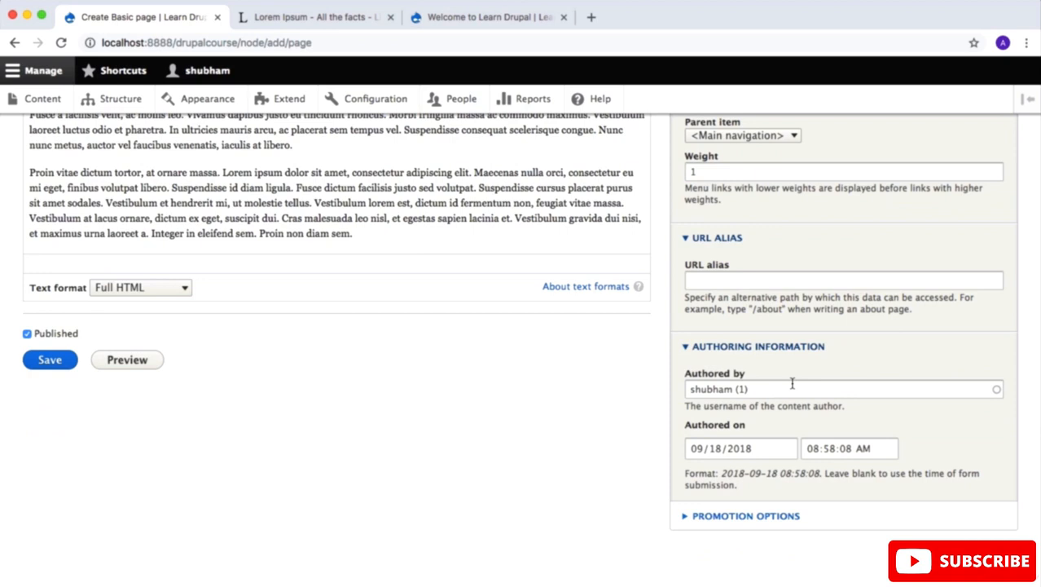
click(686, 514)
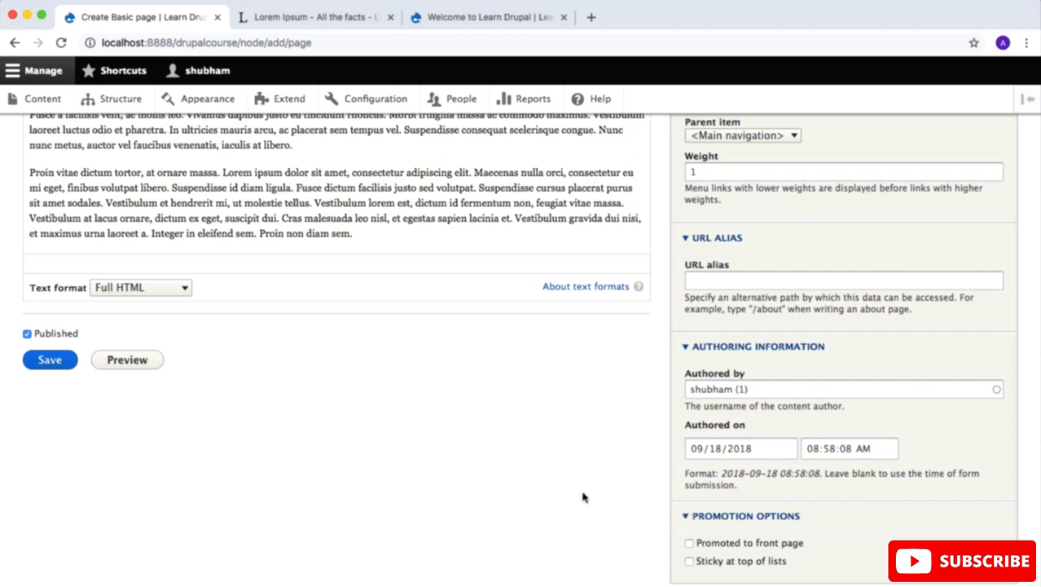
scroll(584, 496, down, 2)
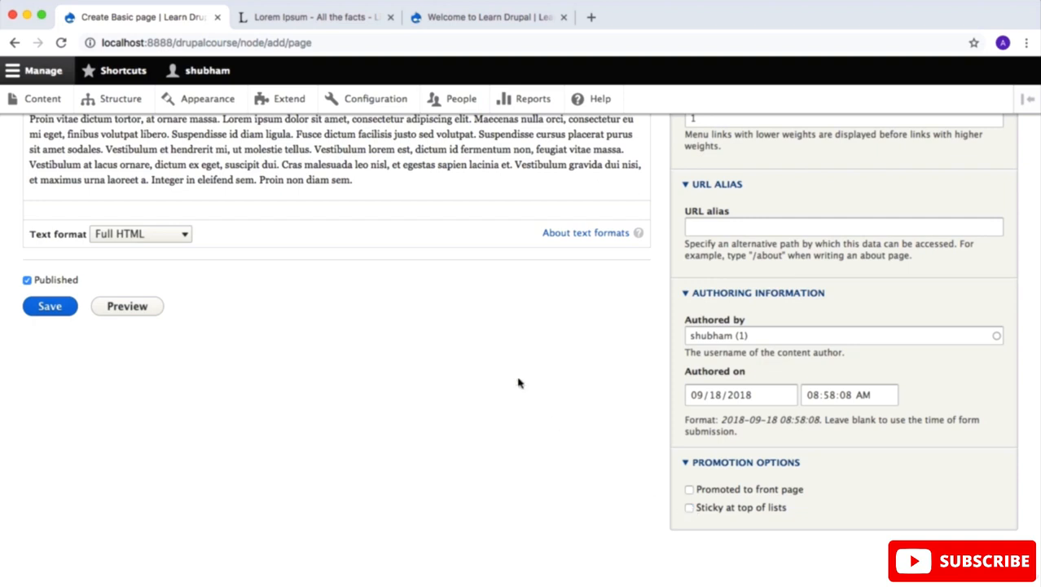
Step: Save the About Us page with its Published option enabled
scroll(519, 383, up, 1)
scroll(519, 383, down, 1)
click(27, 280)
click(51, 307)
click(27, 281)
click(51, 307)
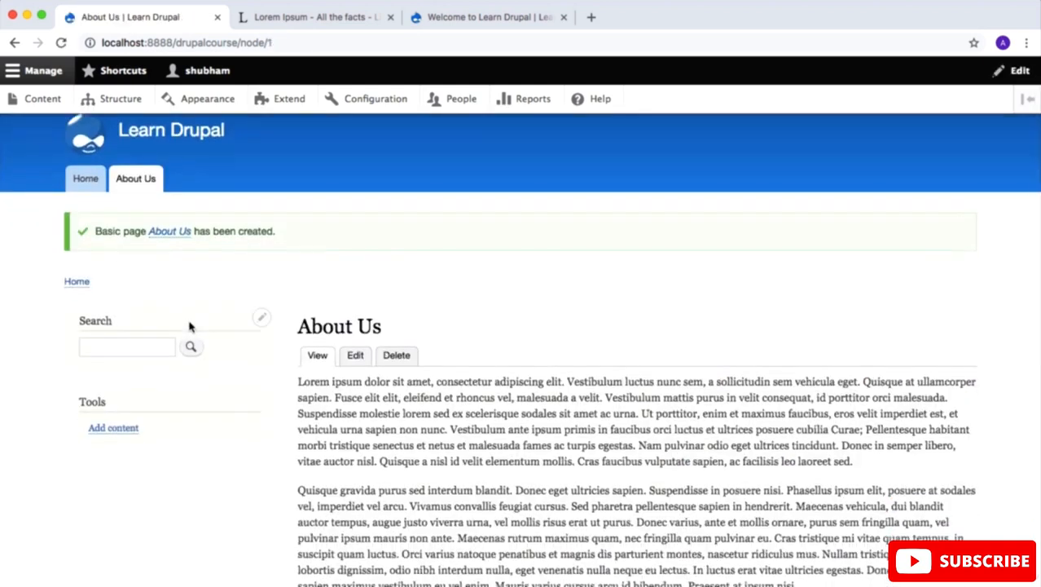
Step: Examine the body text of the newly published About Us page
scroll(189, 325, down, 4)
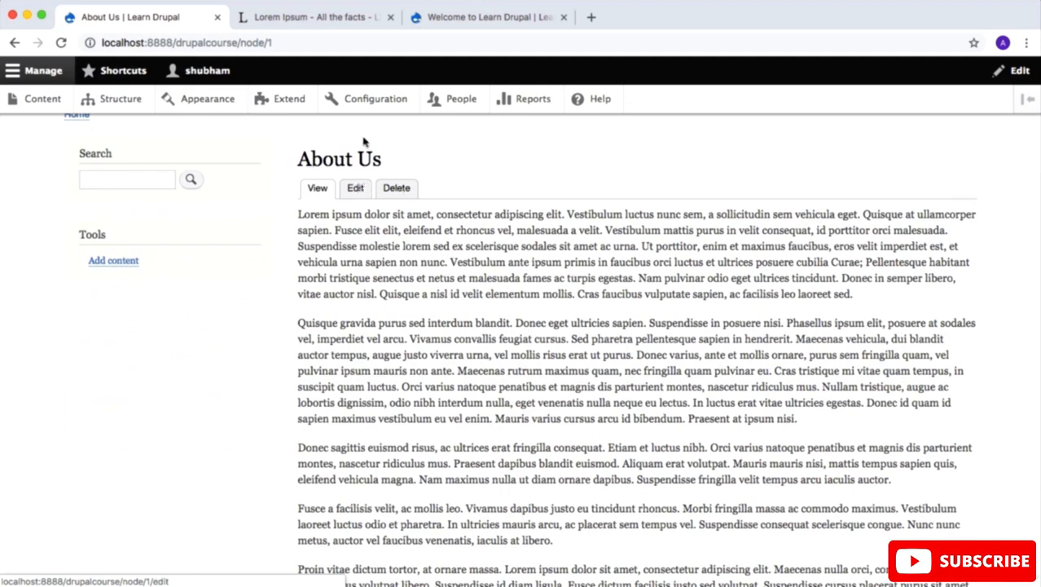
scroll(266, 299, up, 3)
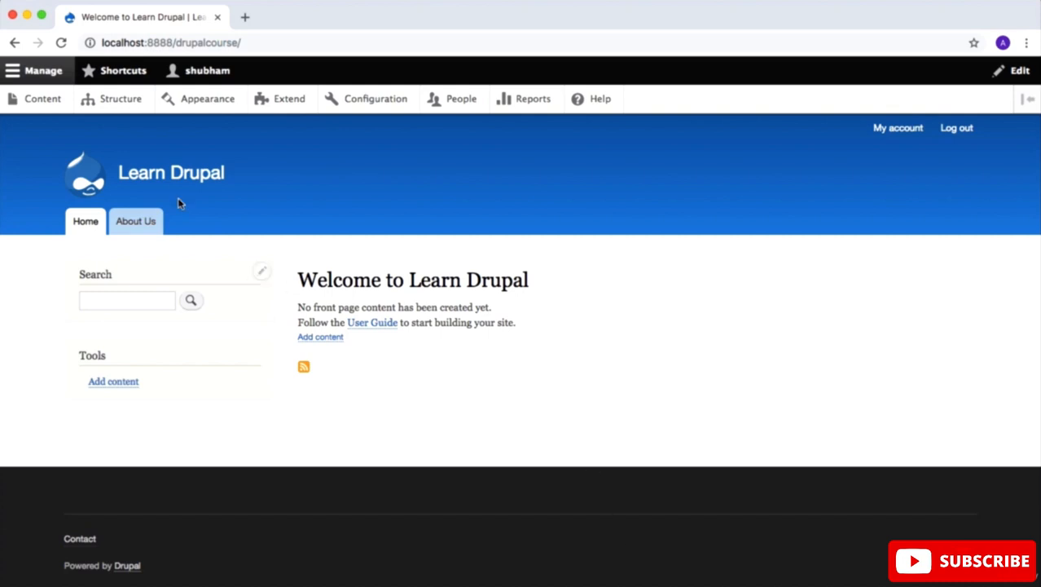
Step: Start a new Article from the site's content administration and title it "This is my first post"
click(37, 102)
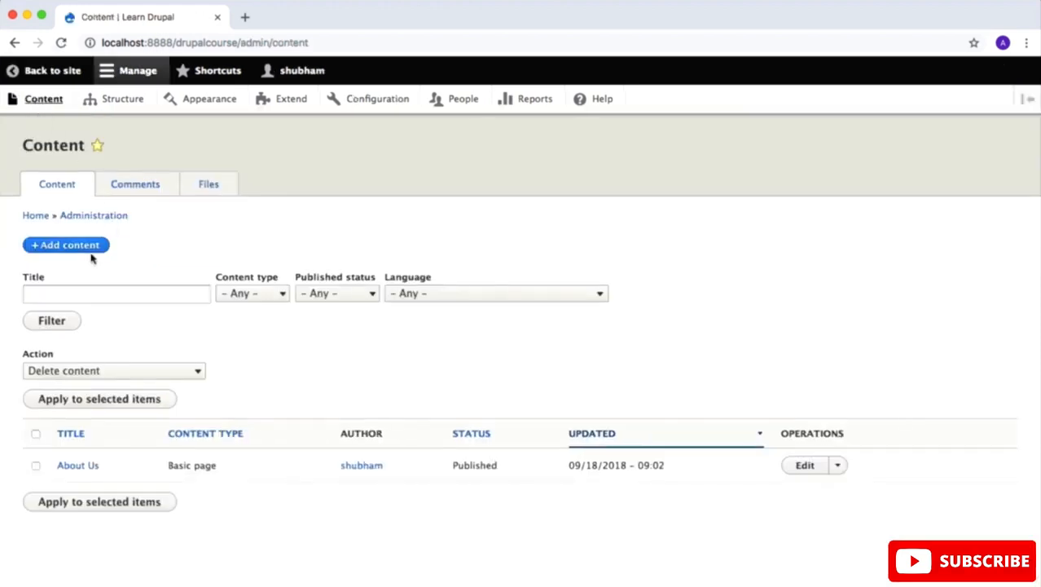
click(88, 249)
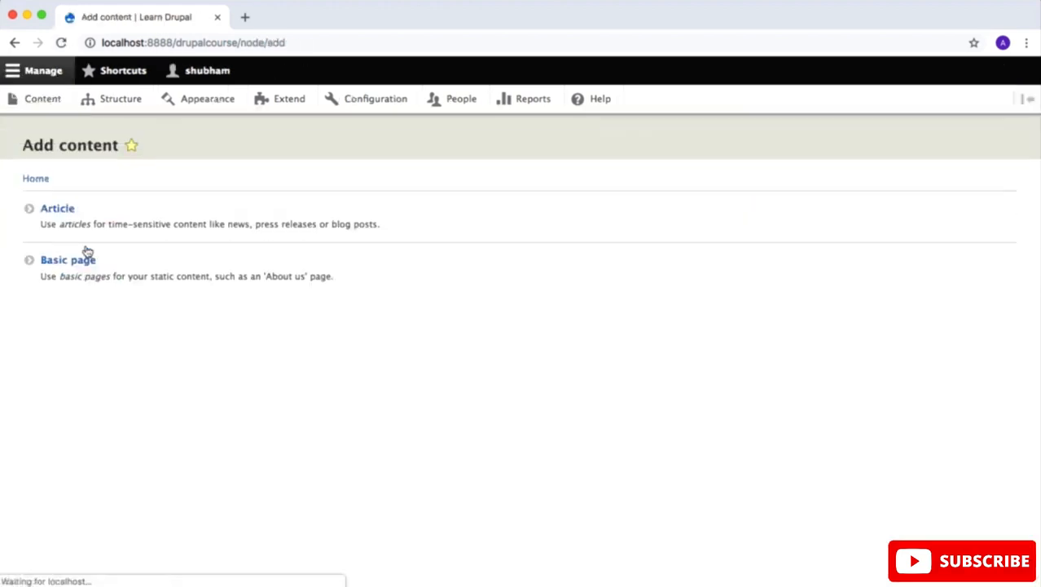
click(68, 210)
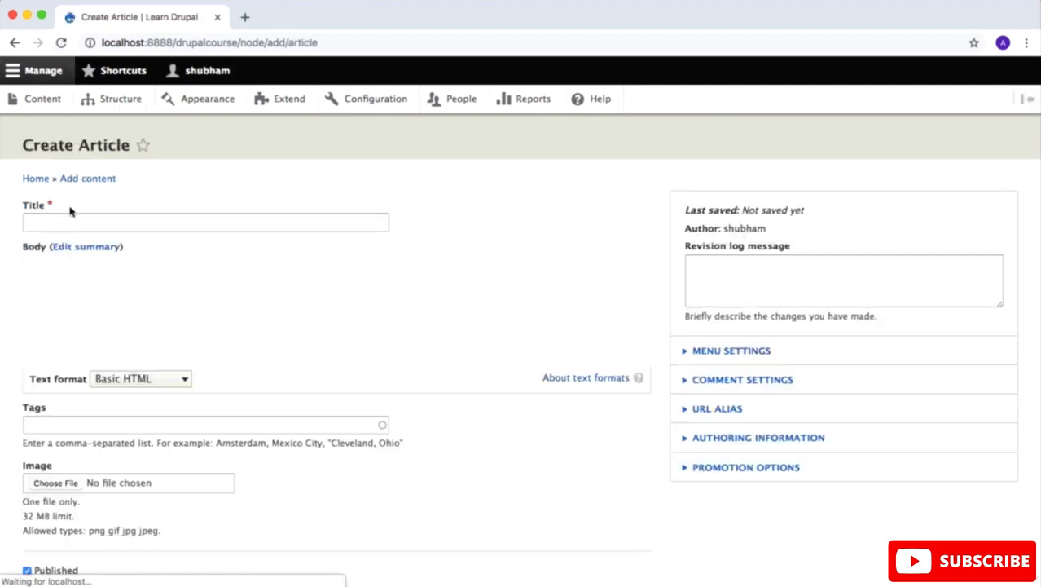
click(108, 223)
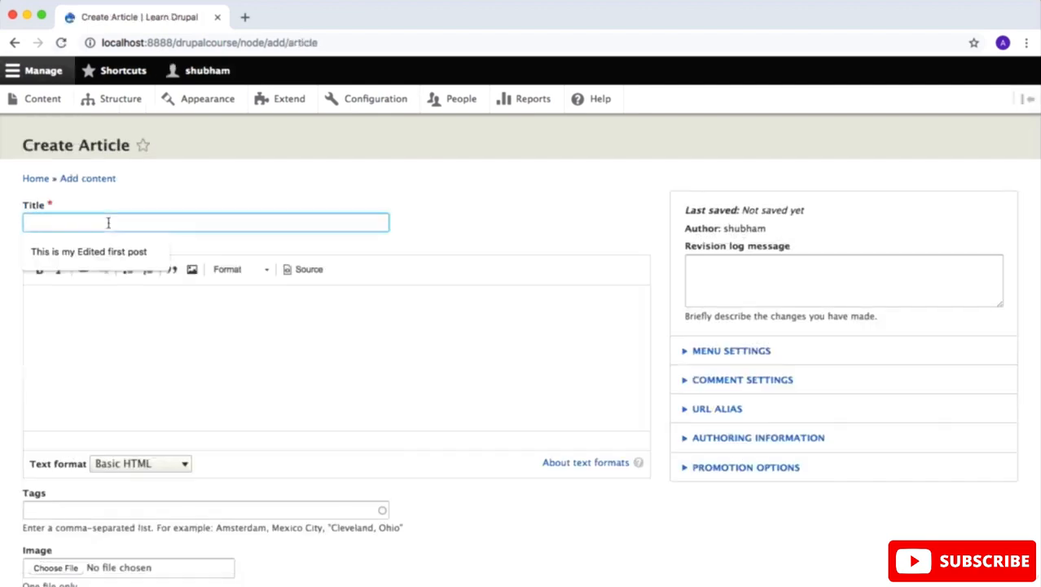
text(This is my first)
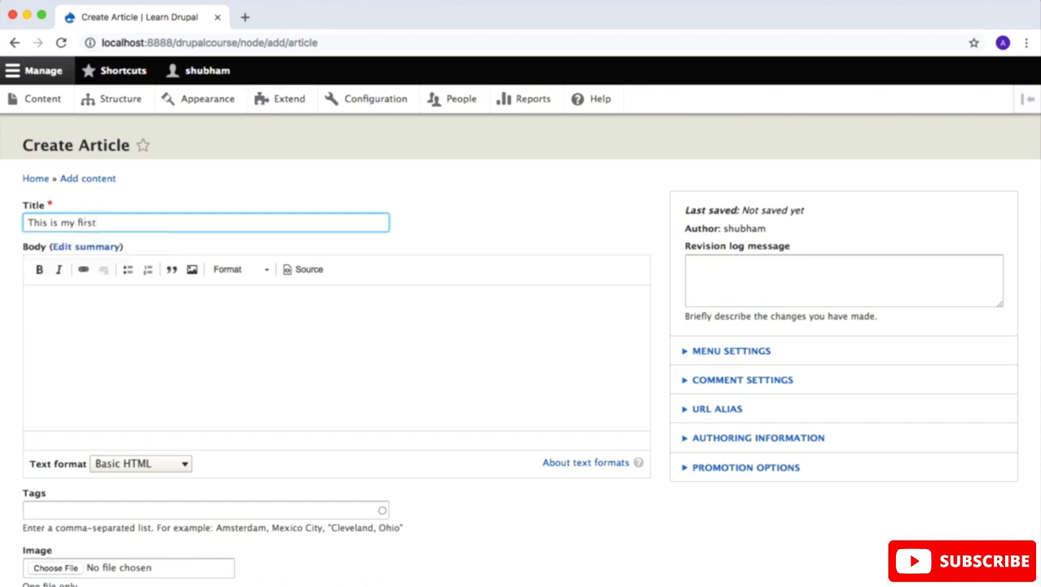
text( post)
Step: Open lipsum.com in a new browser tab and generate five paragraphs of Lorem Ipsum text
click(154, 363)
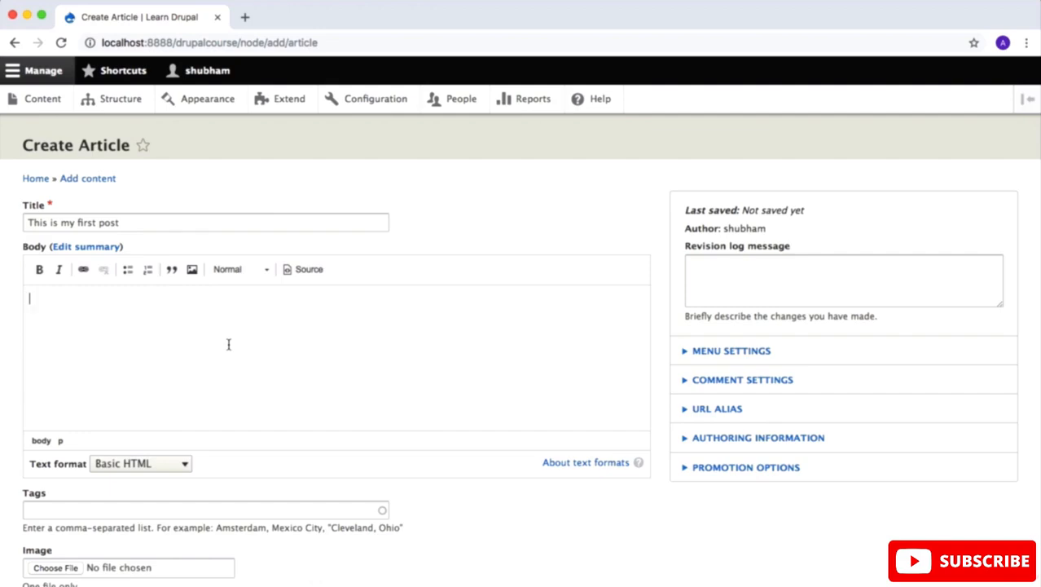
key(ctrl+t)
text(lip)
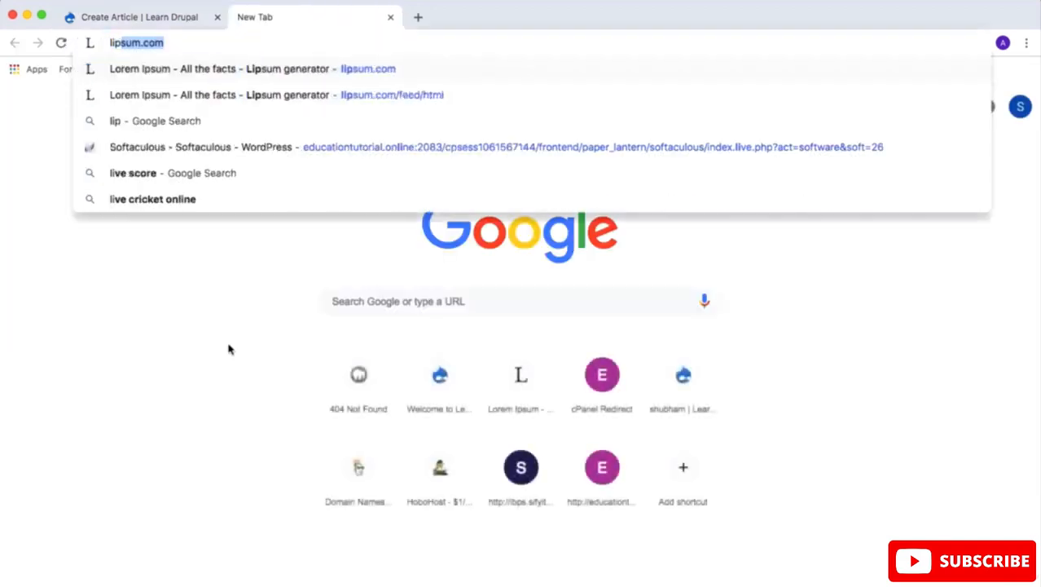
key(Return)
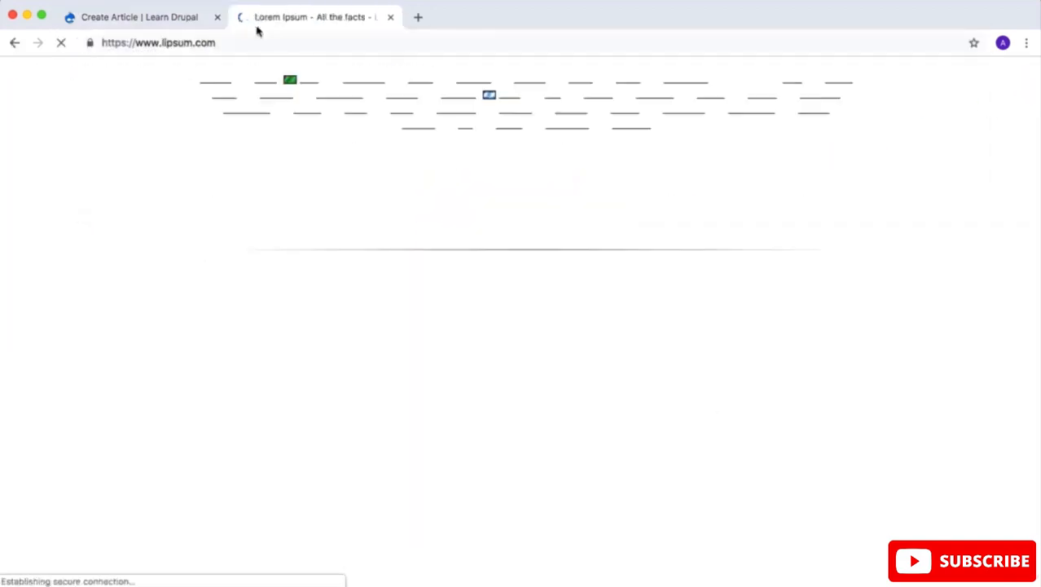
scroll(592, 359, down, 15)
scroll(592, 359, up, 4)
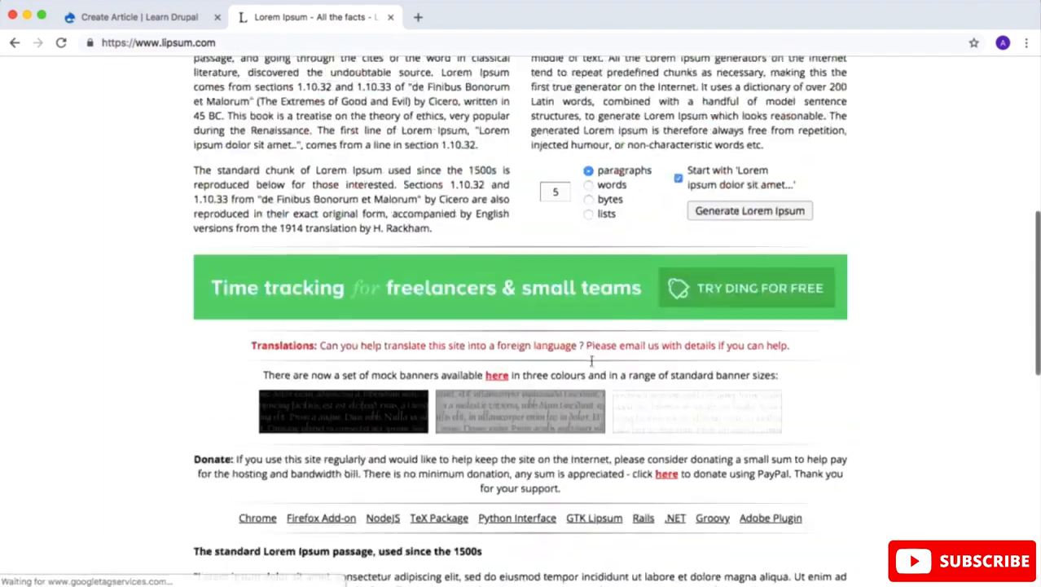
scroll(593, 359, up, 1)
click(739, 232)
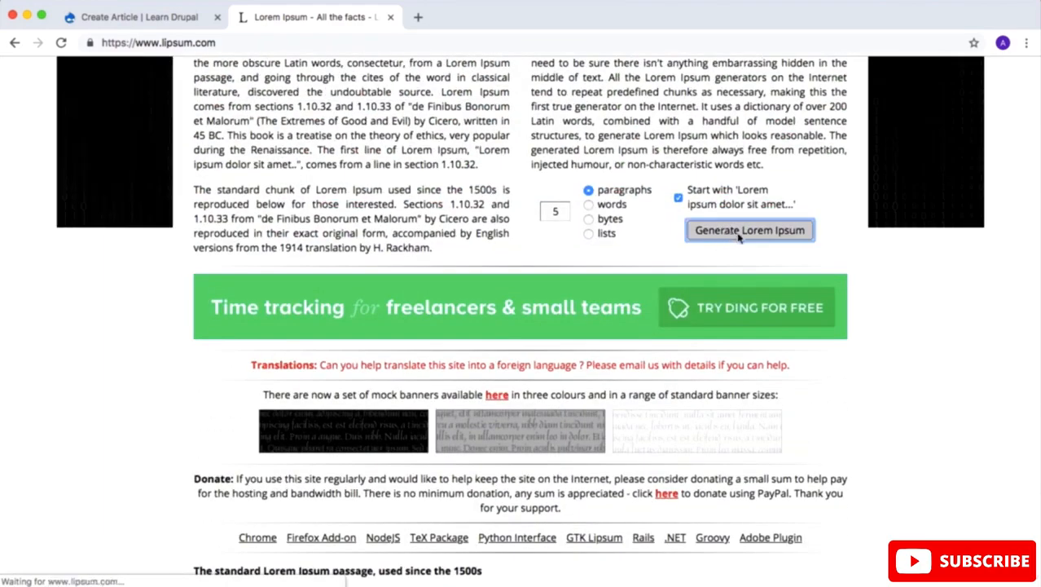
Step: Copy all five generated Lorem Ipsum paragraphs into the Body of the new article
scroll(514, 305, down, 5)
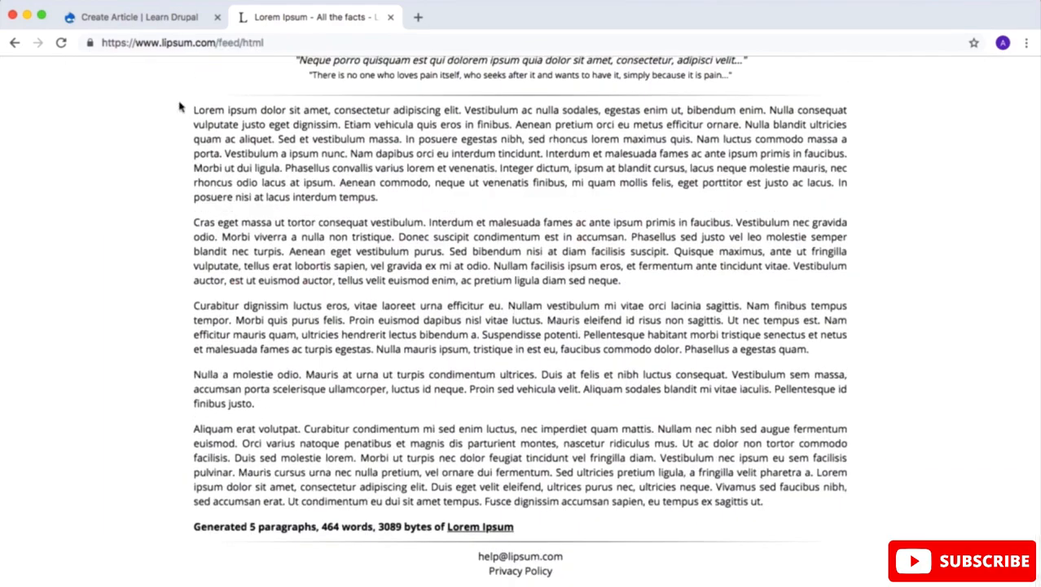
drag(193, 112, 774, 507)
key(super+c)
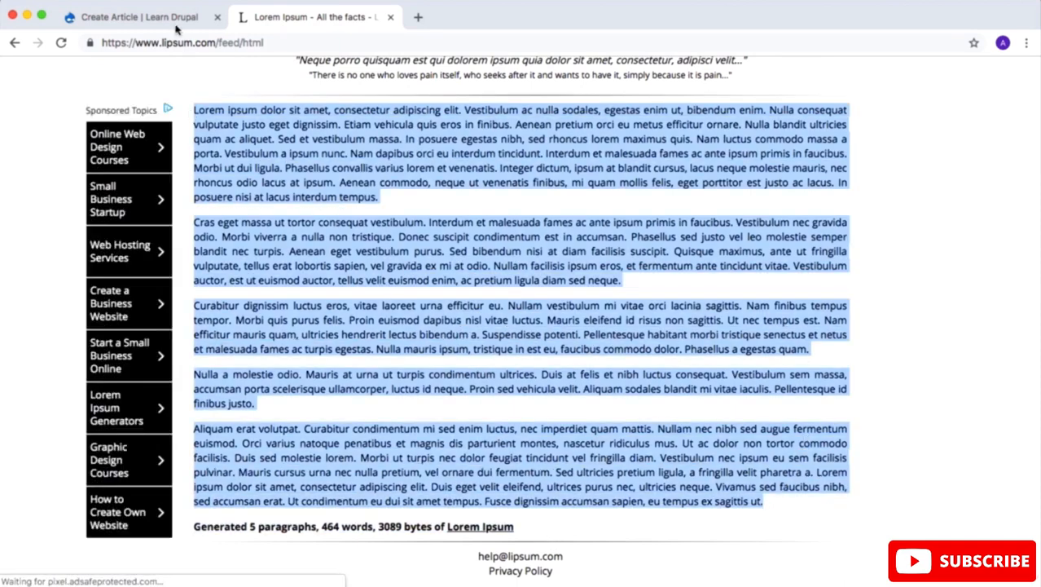
click(176, 28)
key(super+v)
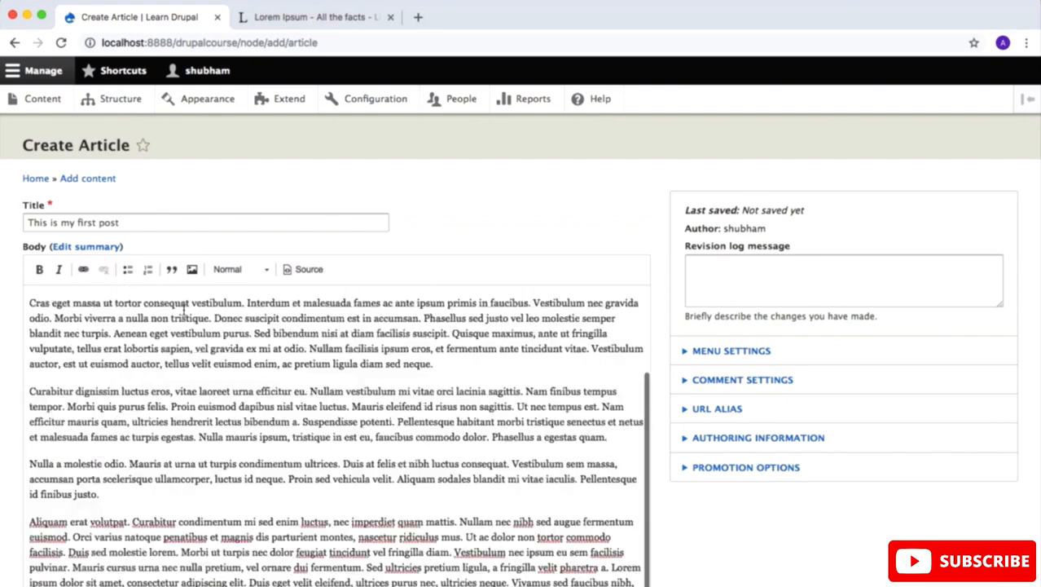
Step: Give the article the tags "blog, post, article, firstpost, drupal"
scroll(182, 308, down, 10)
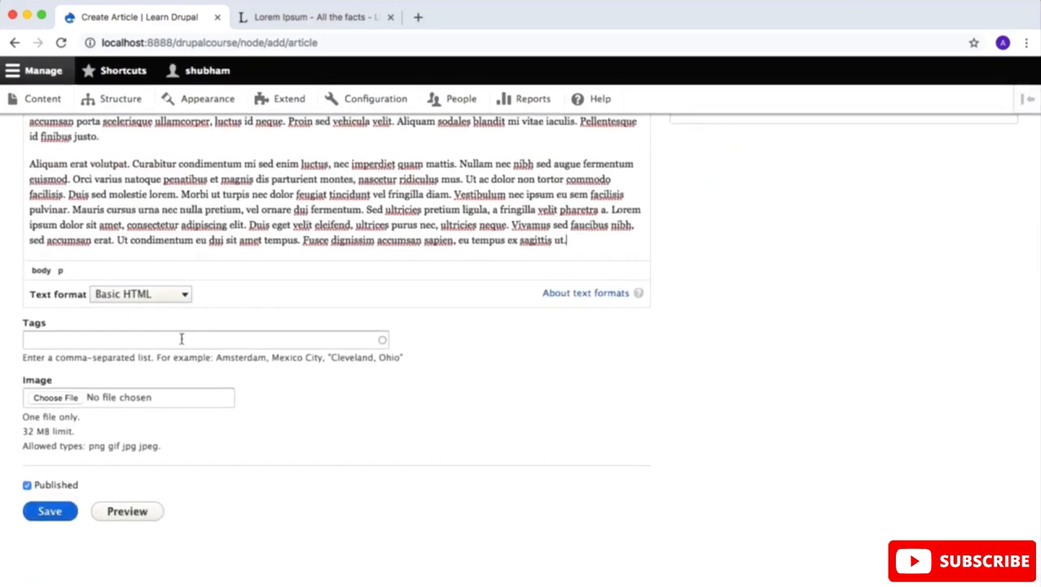
click(181, 339)
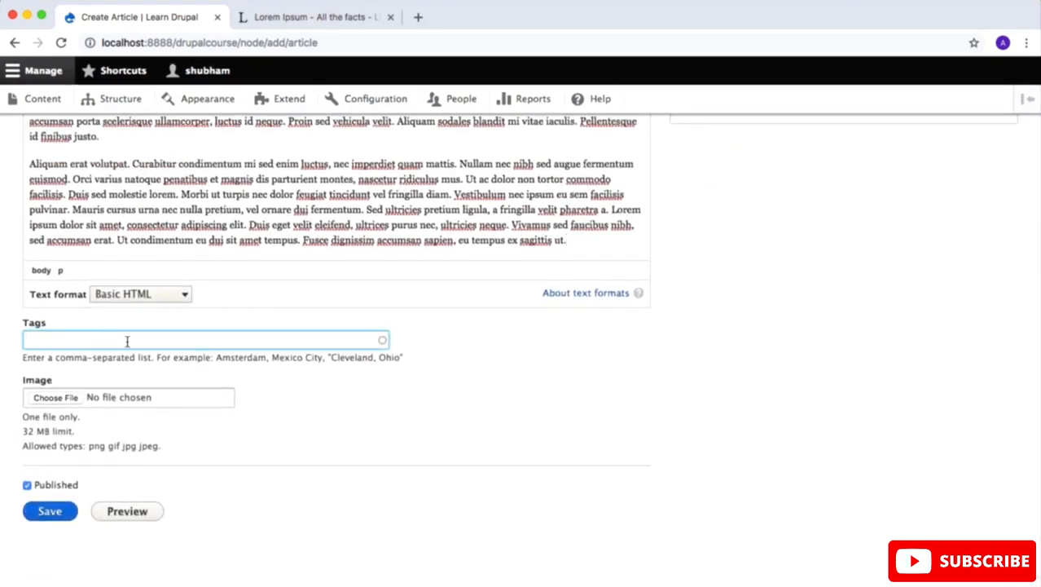
text(blog, post, article, firstpost, drupal)
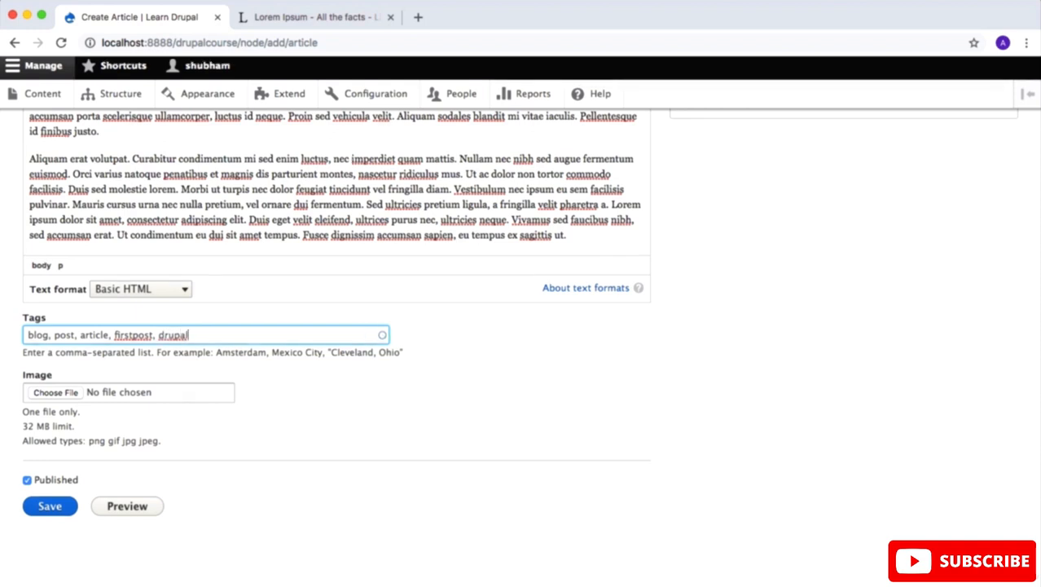
click(274, 437)
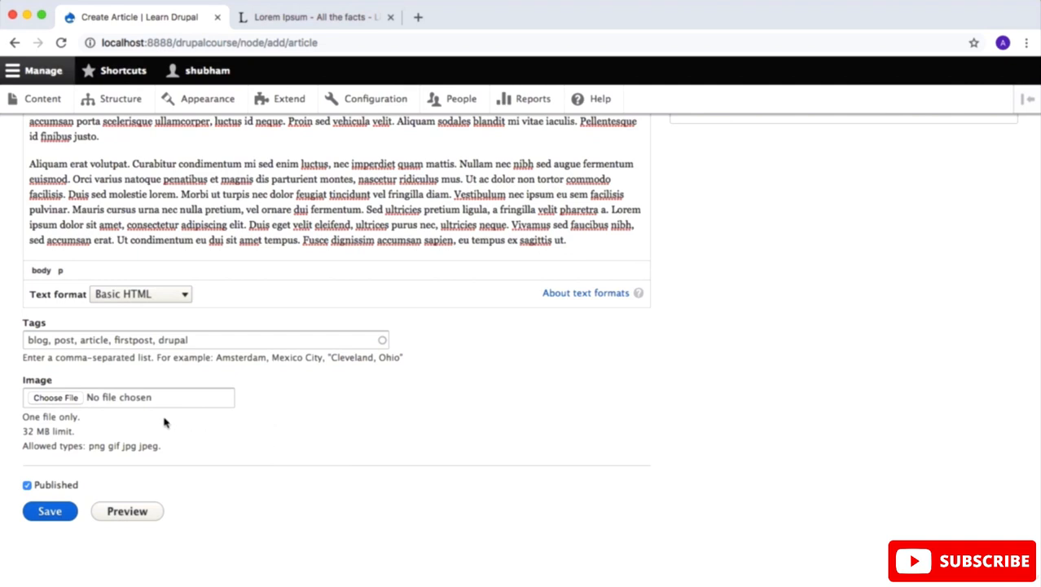
Step: Attach andre-hunter-702310-unsplash.jpg from the Downloads folder as the article's image
click(74, 400)
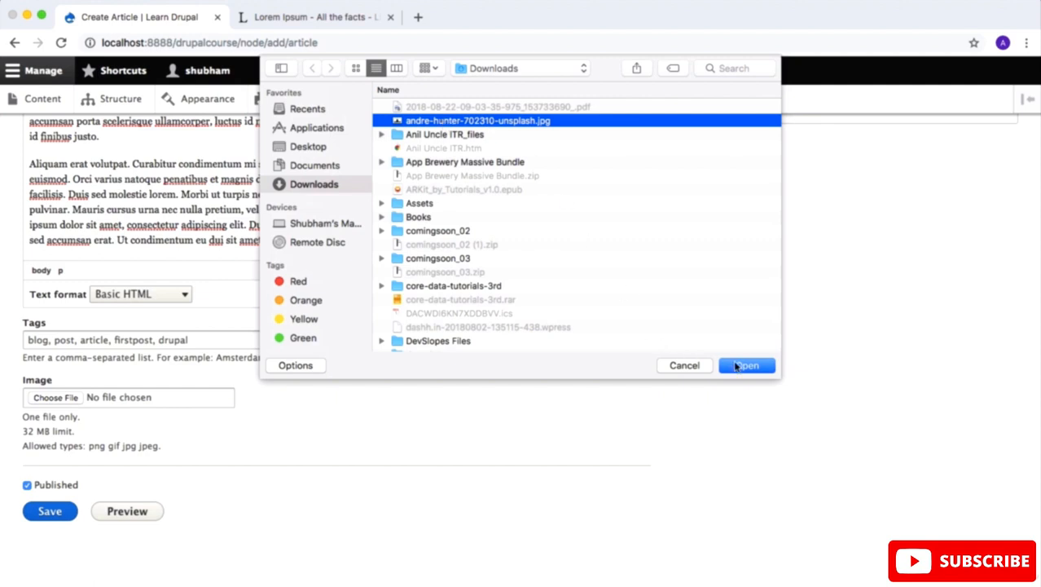
click(747, 366)
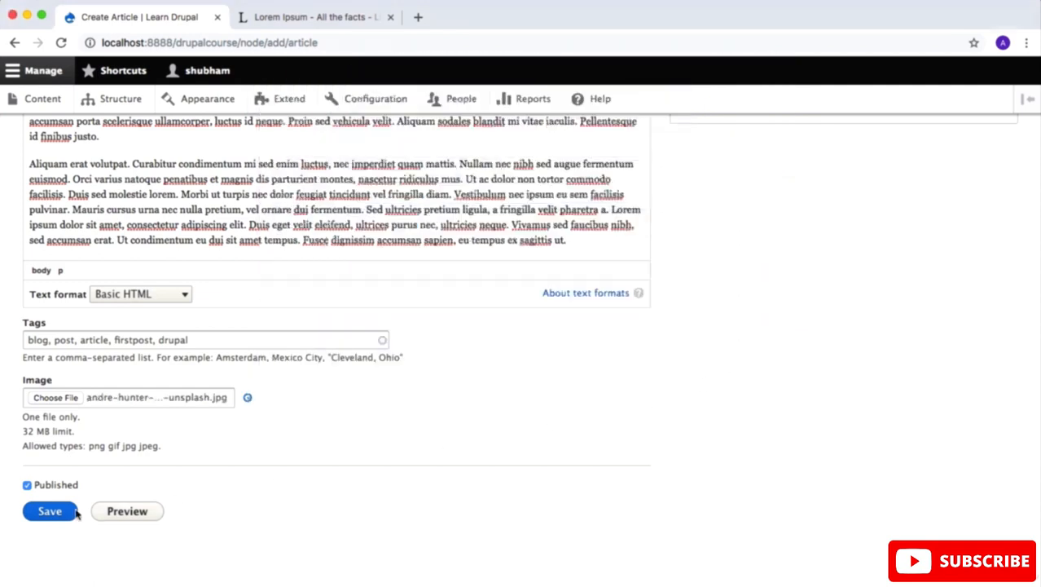
Step: Examine the article's revision log field and expand its menu settings and comment settings
scroll(412, 415, up, 1)
scroll(413, 415, up, 5)
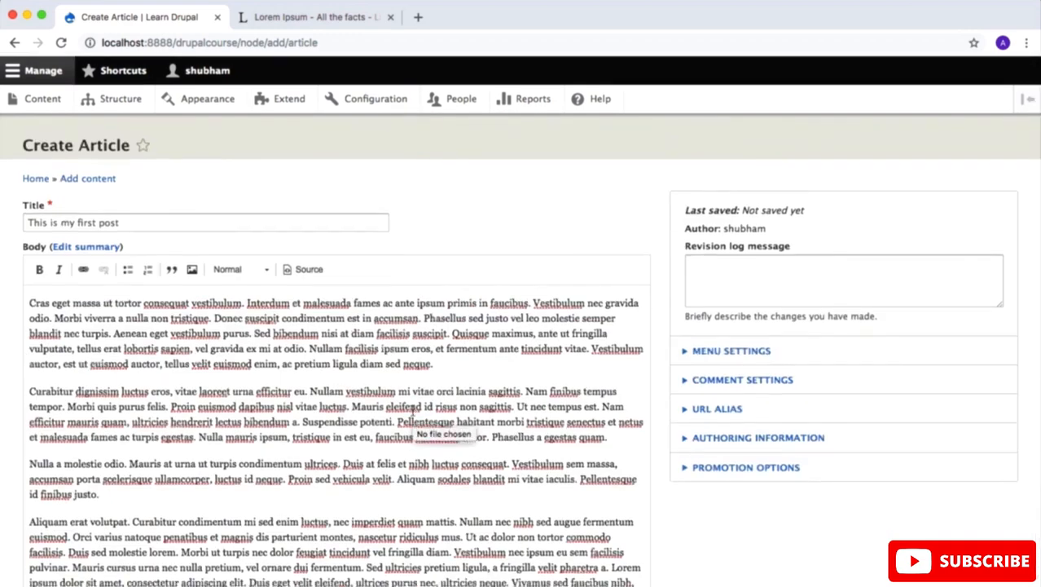
click(757, 286)
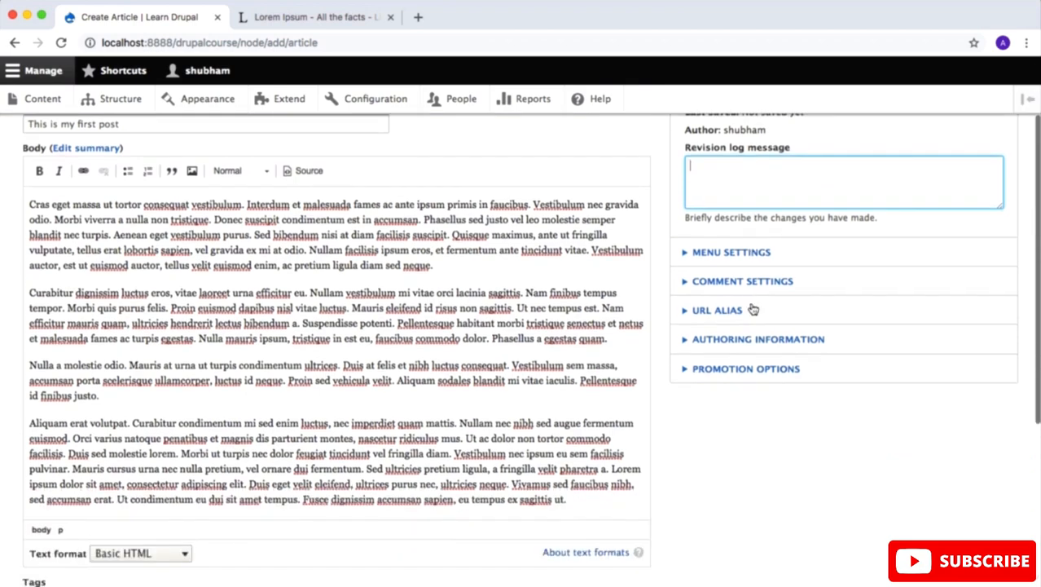
click(685, 352)
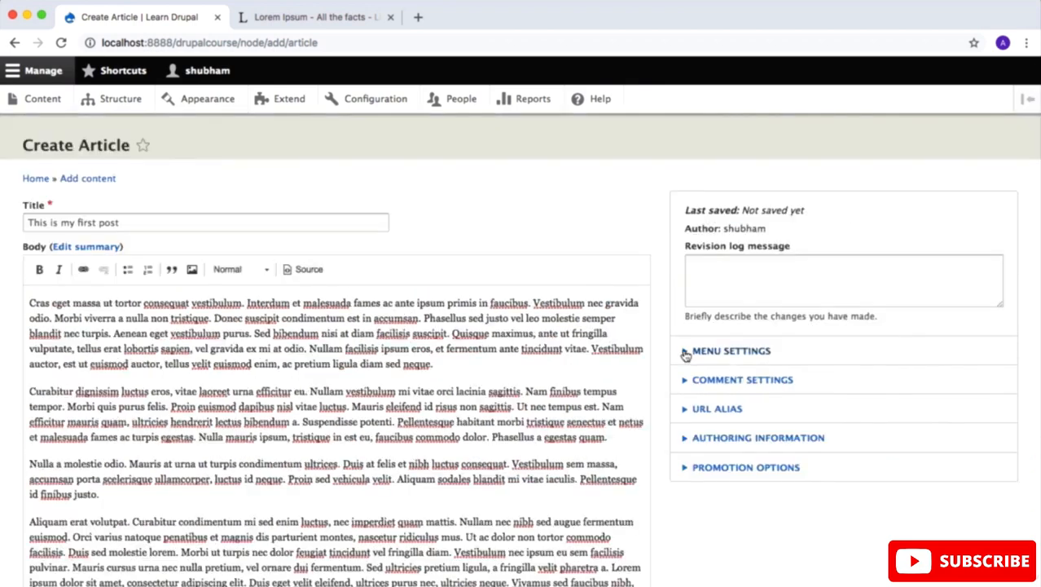
click(686, 352)
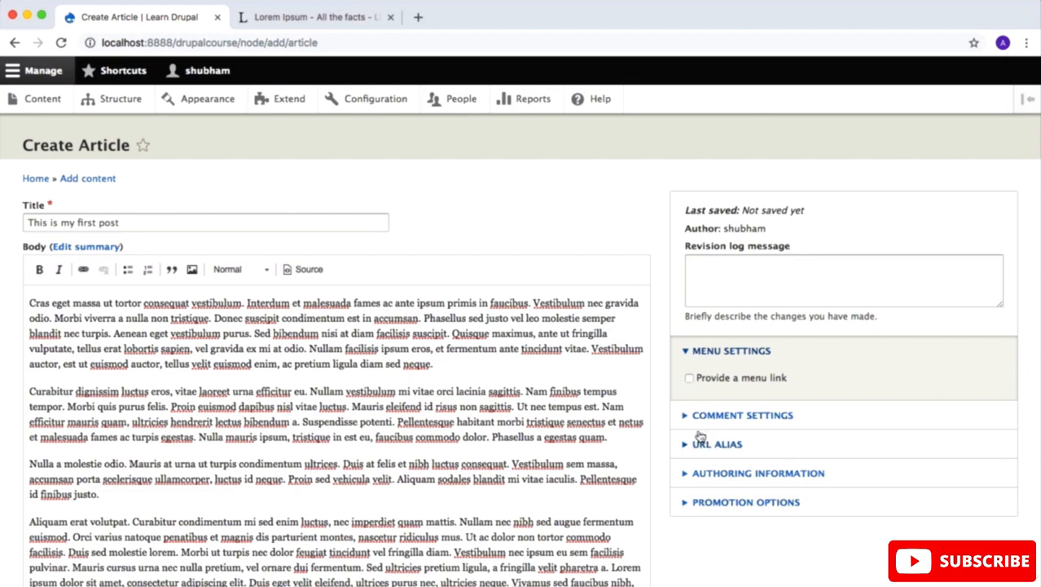
scroll(701, 434, down, 3)
click(685, 269)
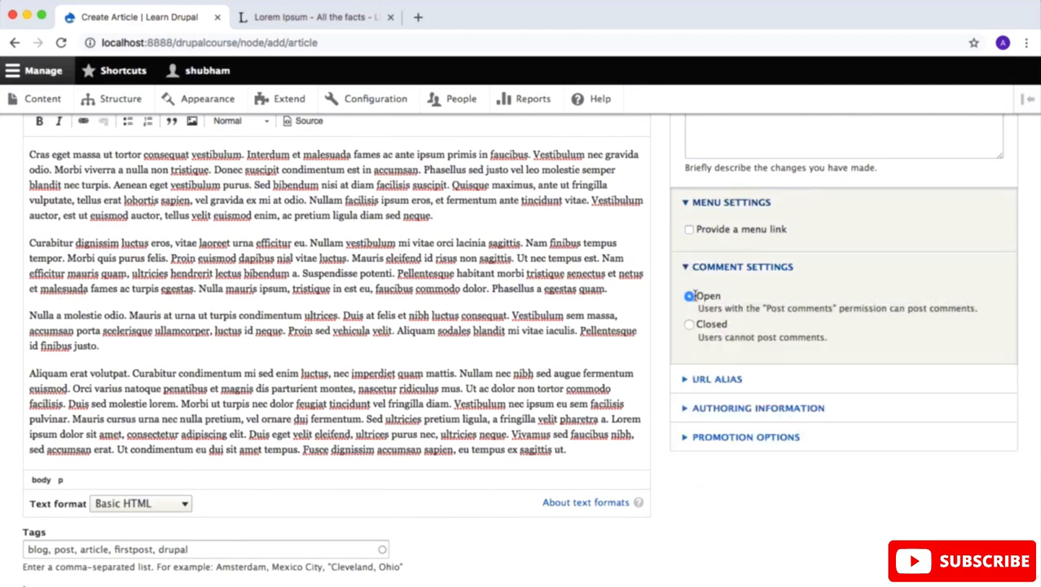
Step: Expand and examine the article's URL alias and authoring information
scroll(704, 364, down, 5)
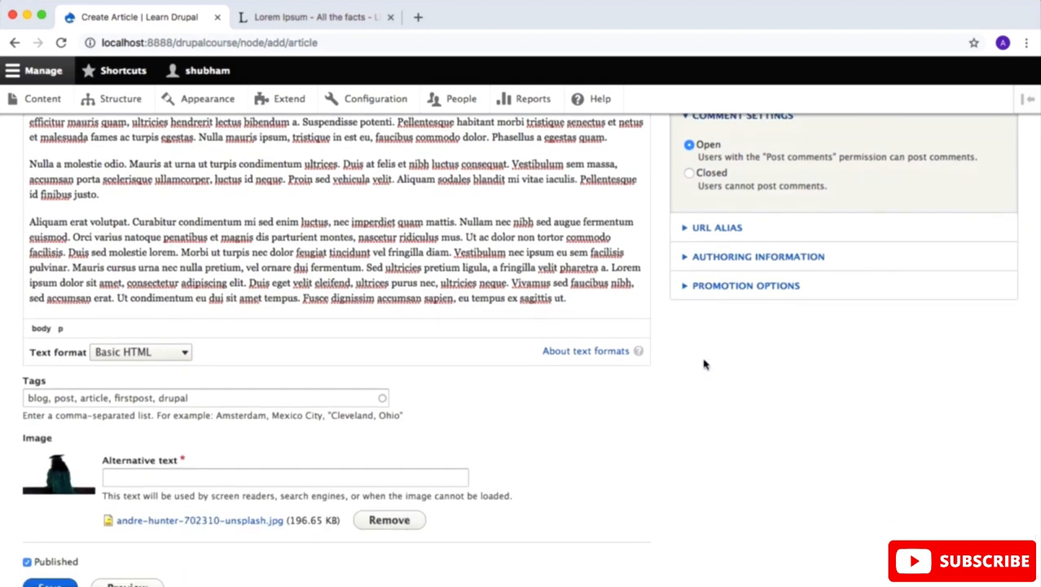
click(688, 229)
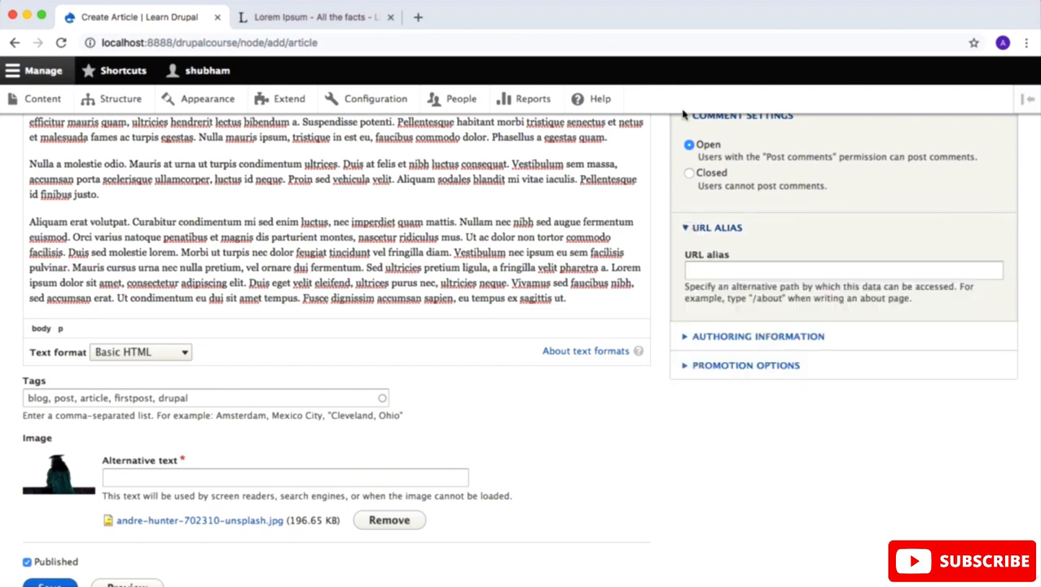
click(689, 337)
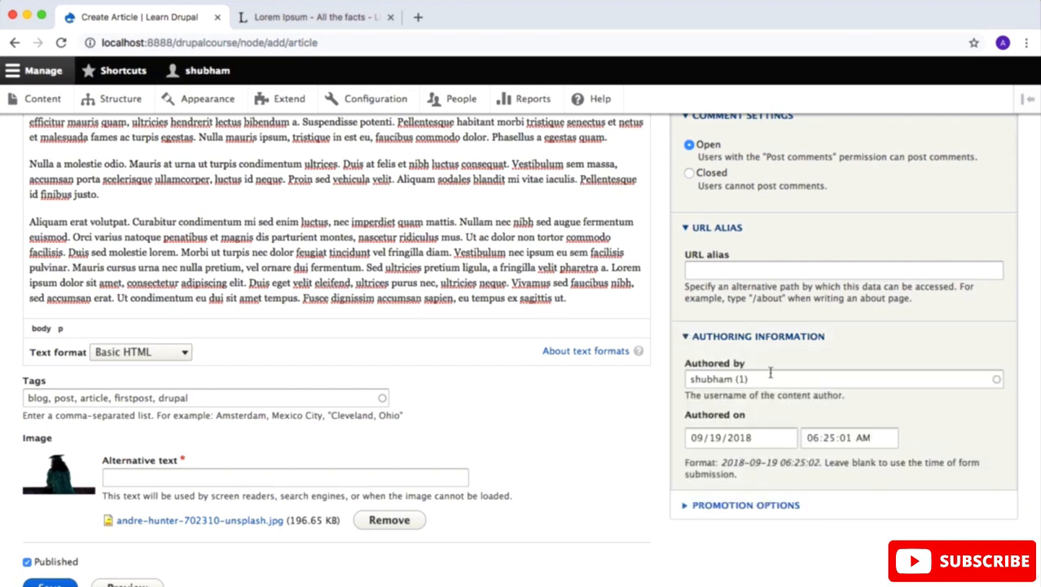
drag(771, 375, 596, 378)
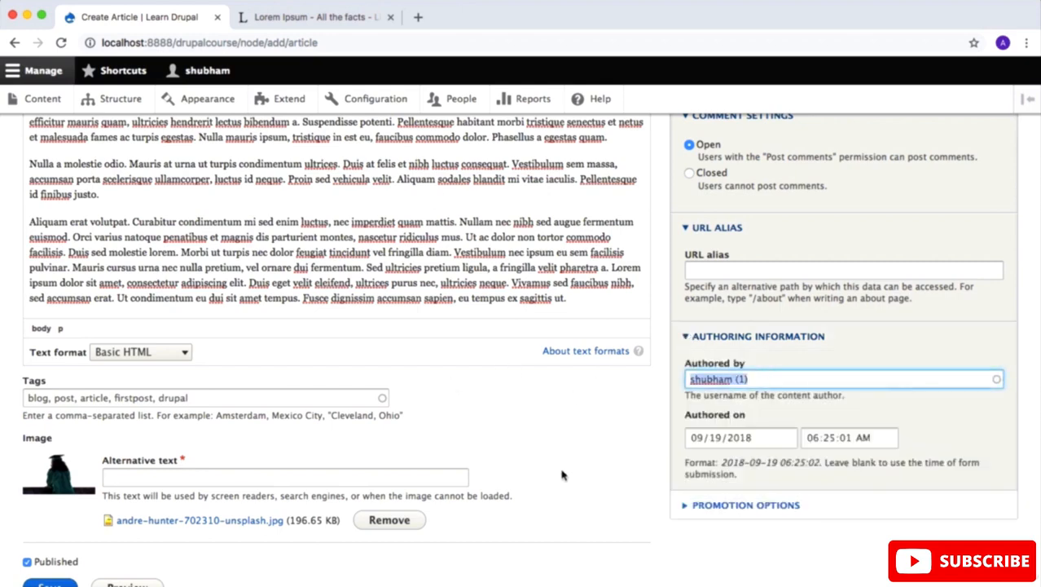
click(576, 449)
Step: Expand the article's promotion options and enable Sticky at top of lists
scroll(576, 449, down, 3)
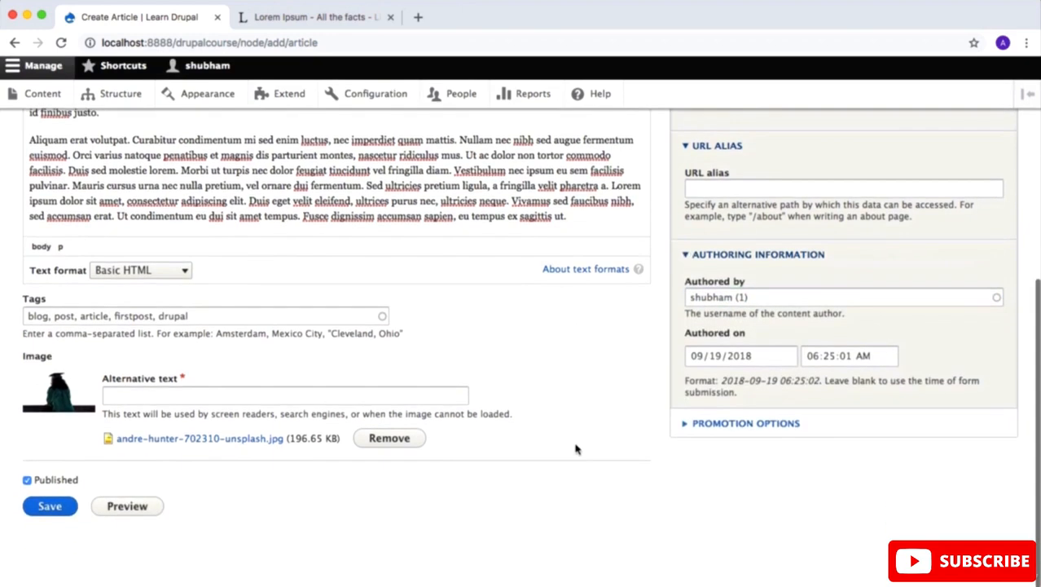
click(682, 430)
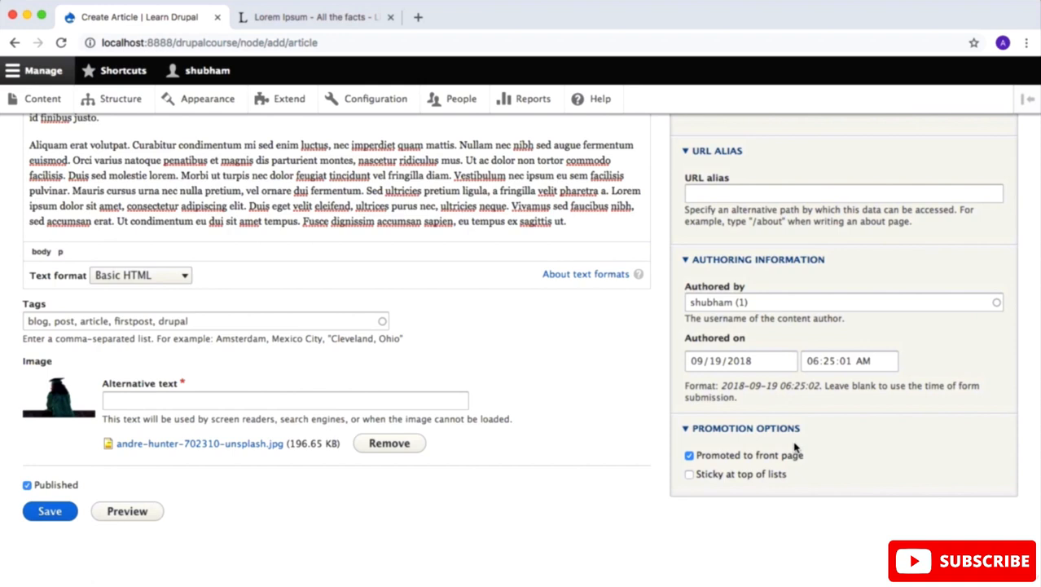
click(690, 474)
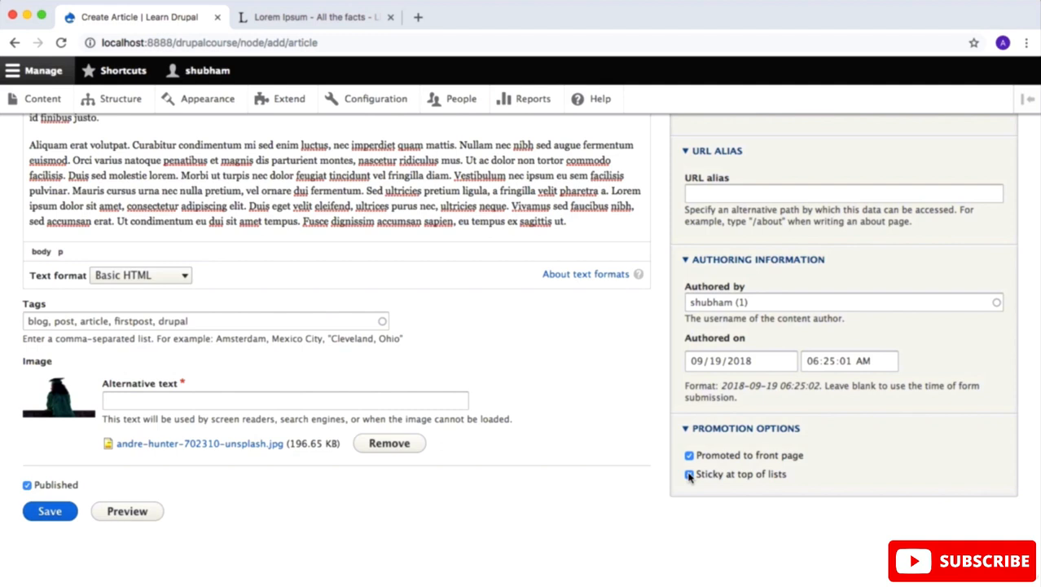
Step: Try to save the article, and fill in the image's required alternative text as "This is my forst post image"
click(56, 511)
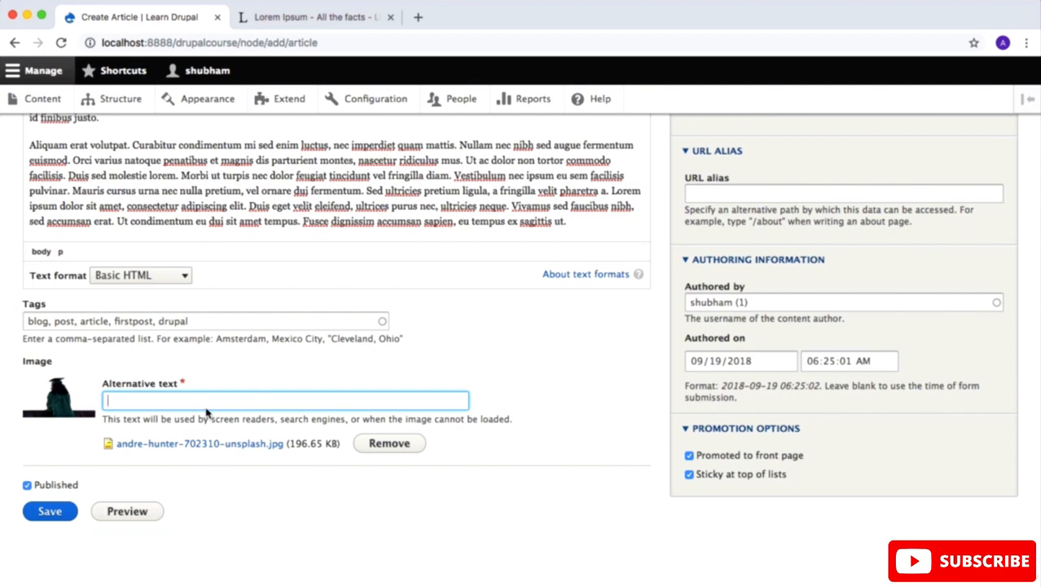
text(This is my forst post image)
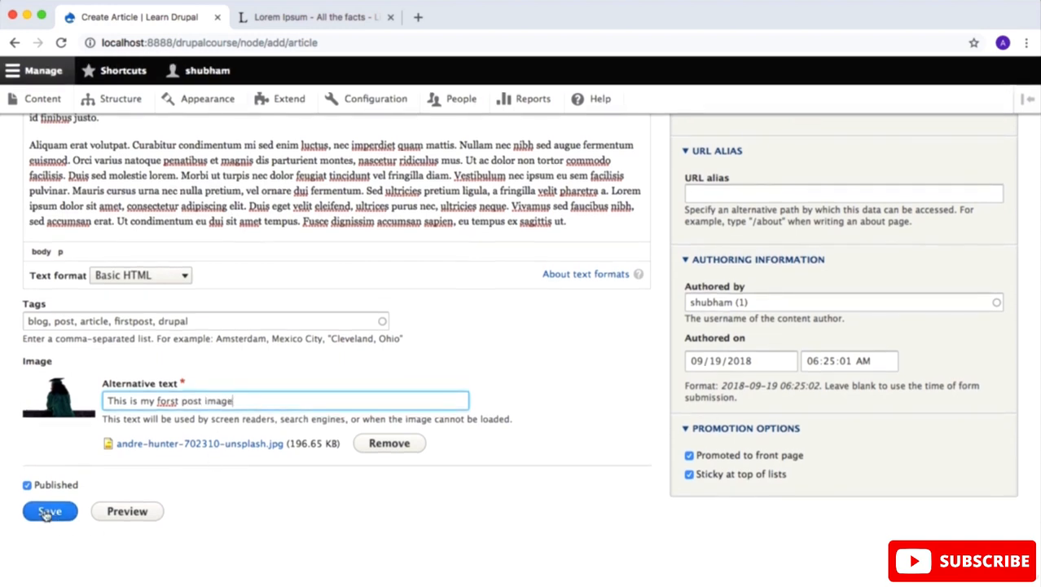
Step: Save the new article and look over its published page
click(47, 512)
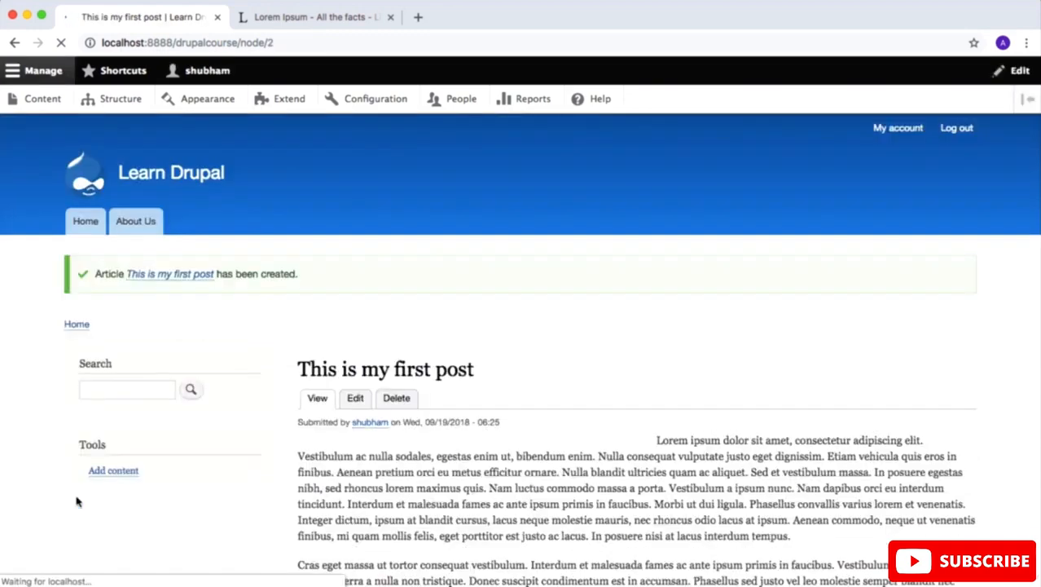
scroll(77, 501, down, 3)
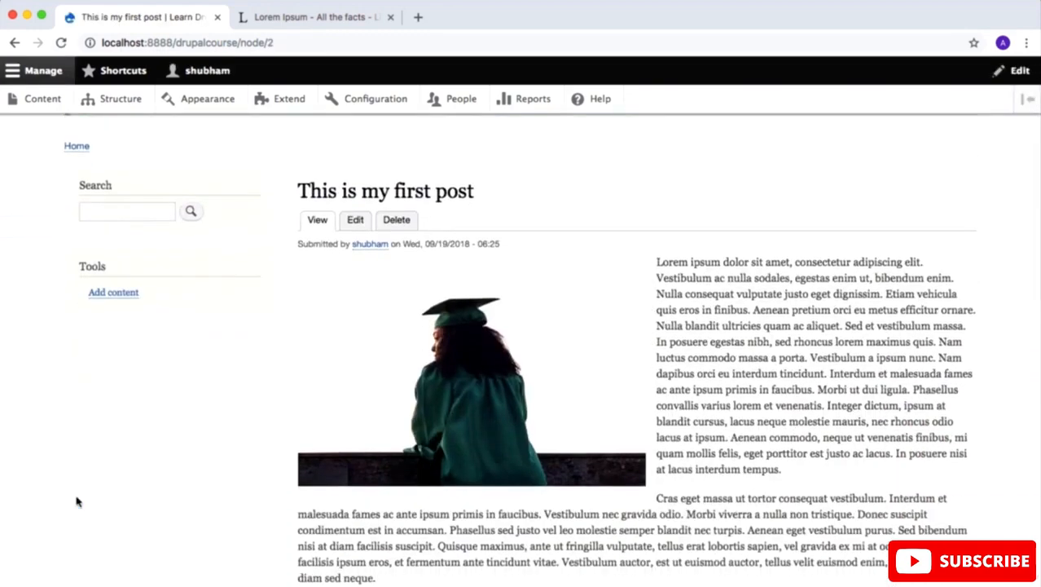
scroll(77, 501, up, 3)
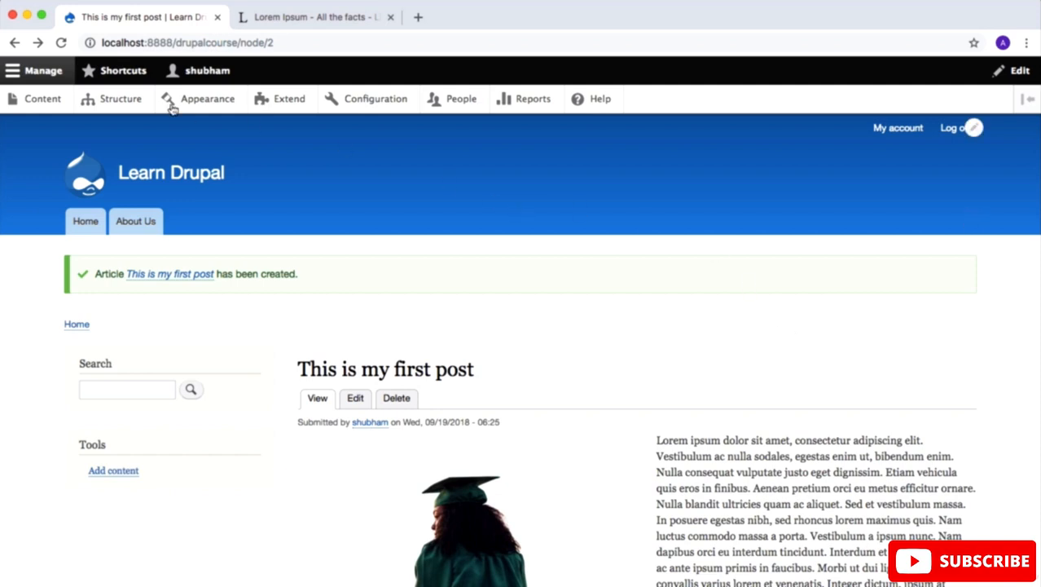
Step: Open "This is my first post" for editing from the content list and change its title to "This is my edited post"
click(49, 104)
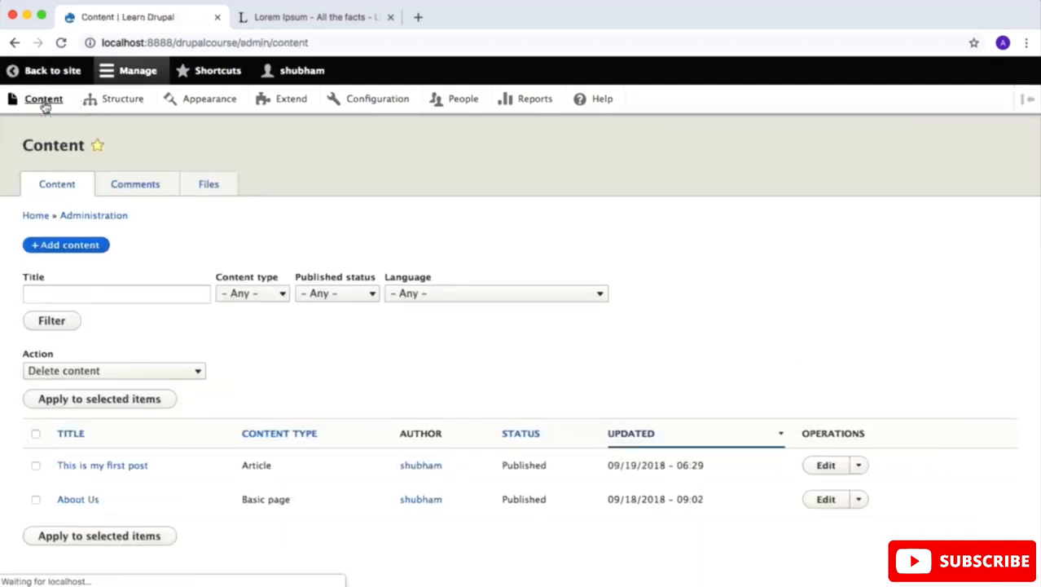
scroll(261, 241, down, 2)
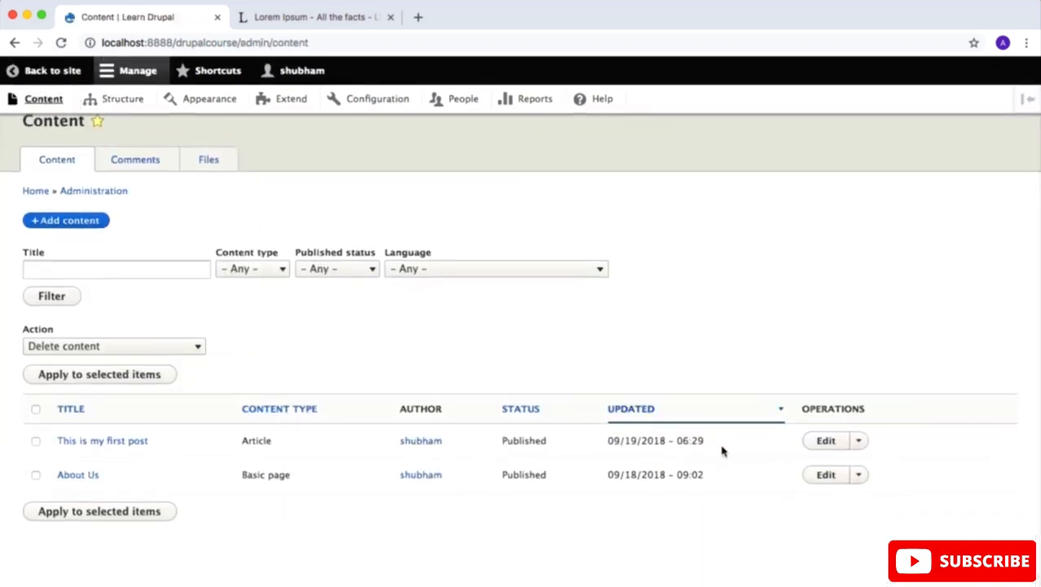
click(824, 440)
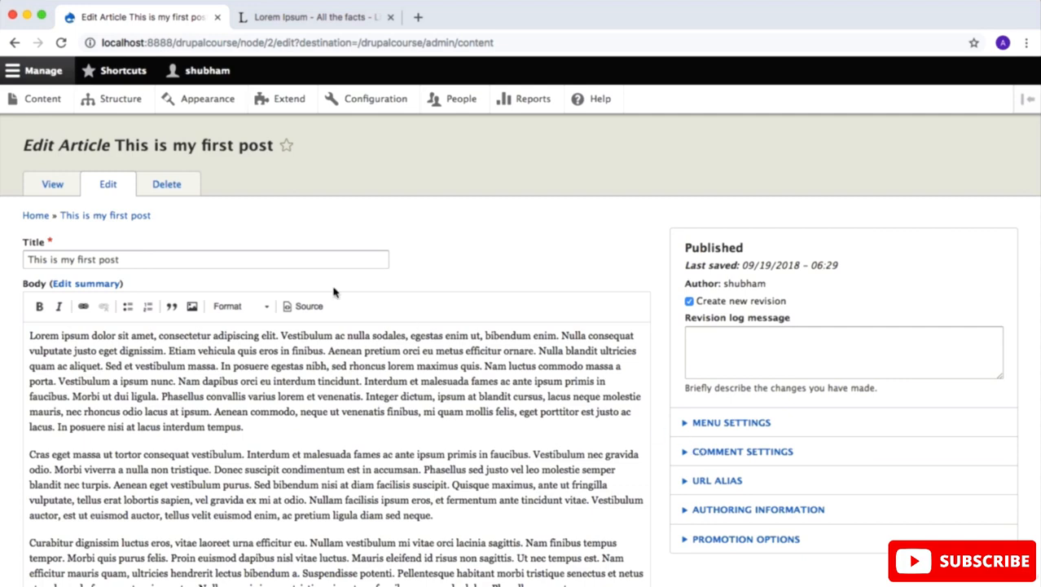
double_click(85, 259)
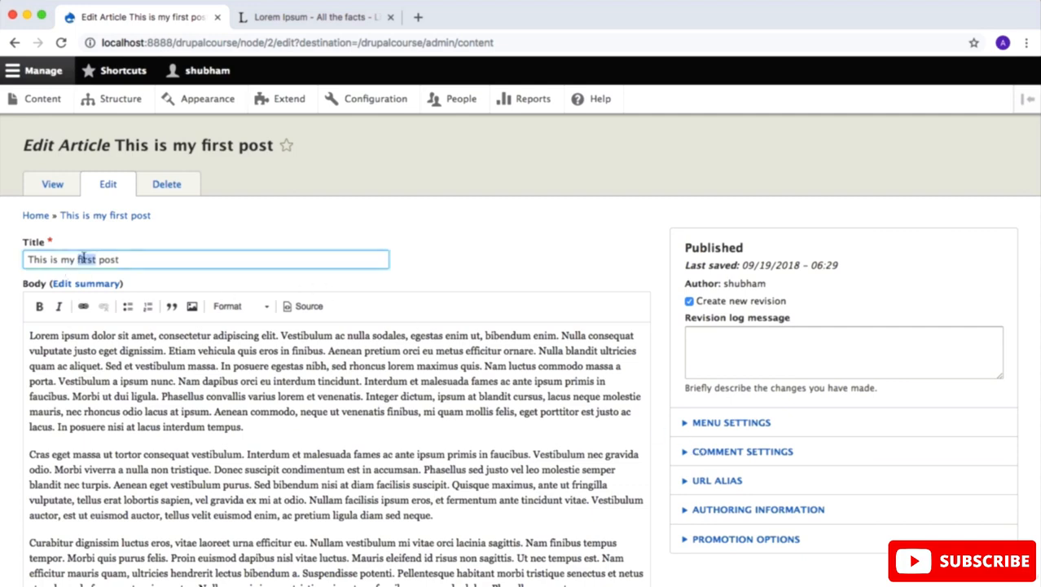
text(edited)
Step: Save the edited article with Create new revision enabled and check its entry in the content list
scroll(387, 259, down, 3)
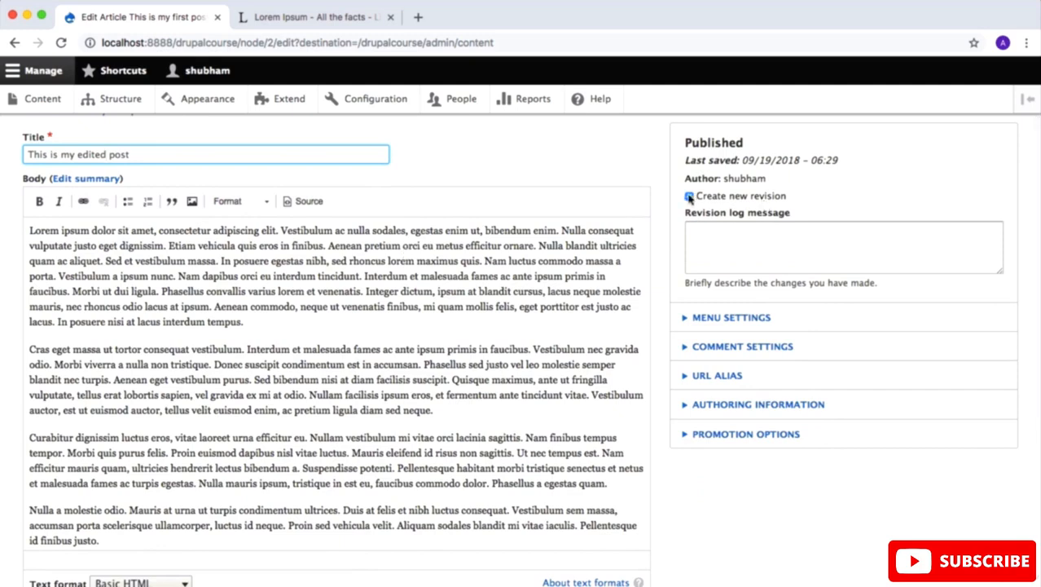
click(689, 197)
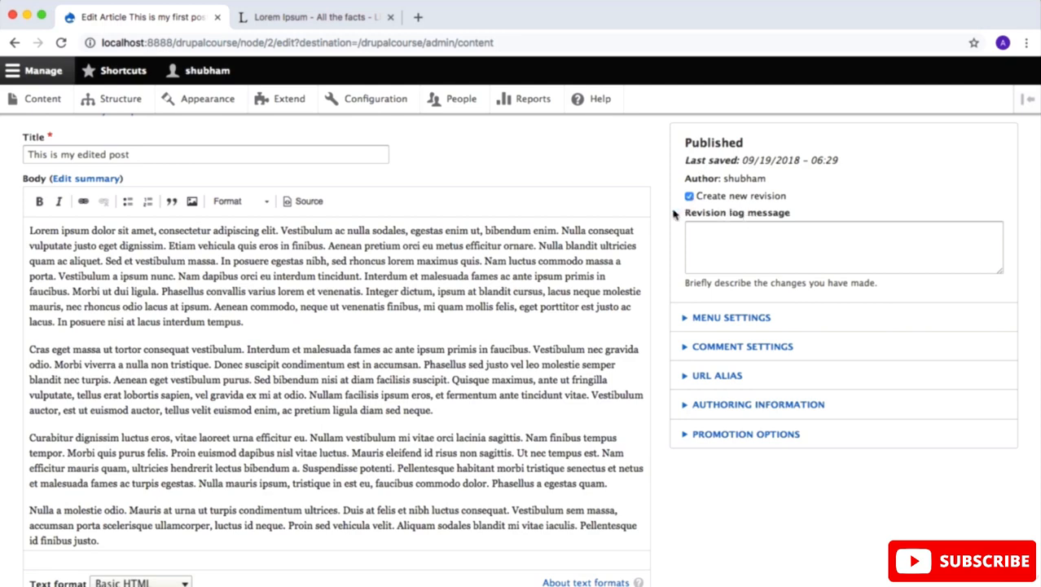
scroll(632, 235, down, 3)
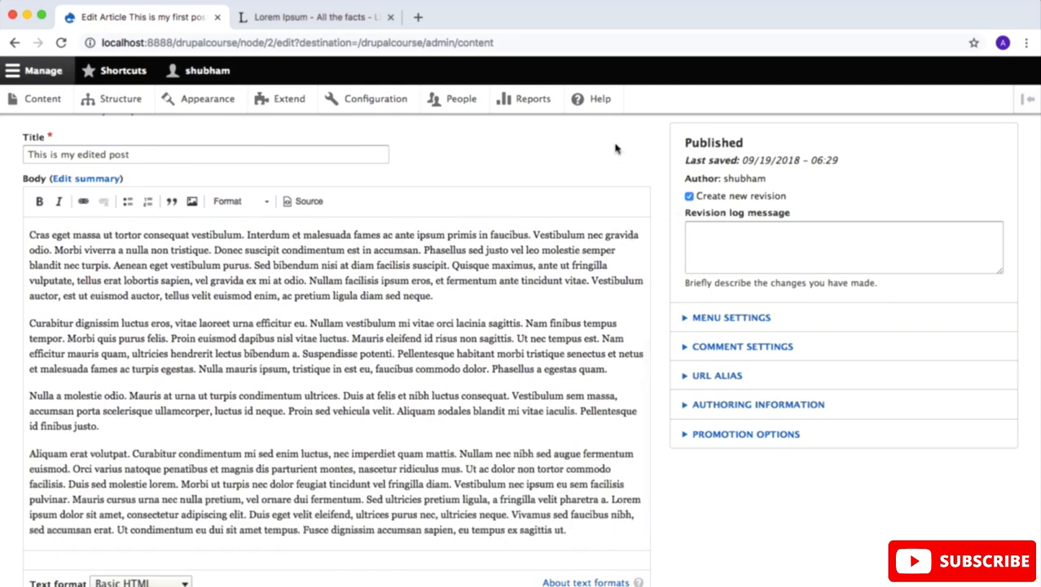
scroll(617, 147, down, 3)
scroll(616, 147, down, 5)
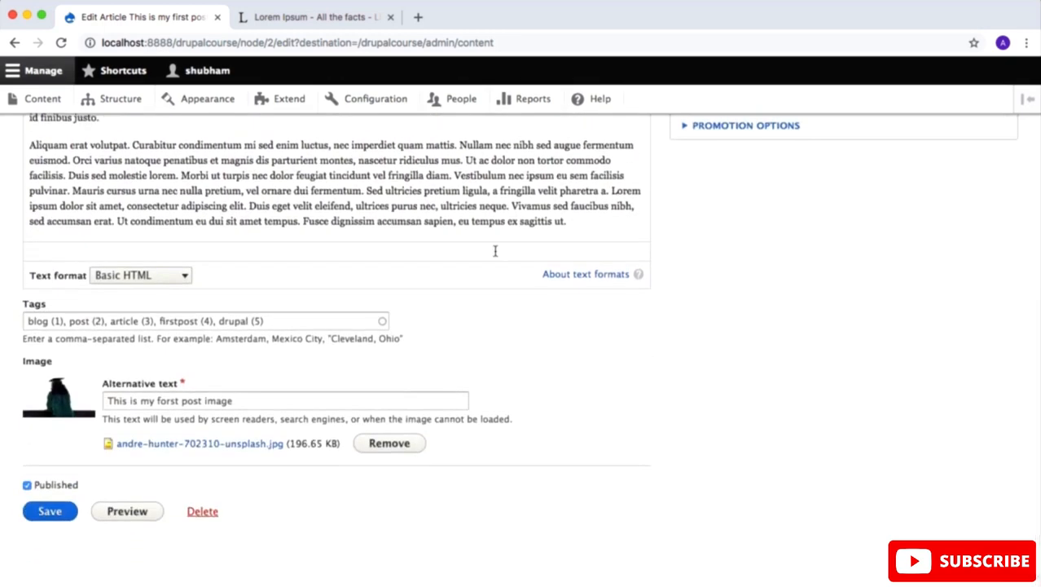
click(49, 511)
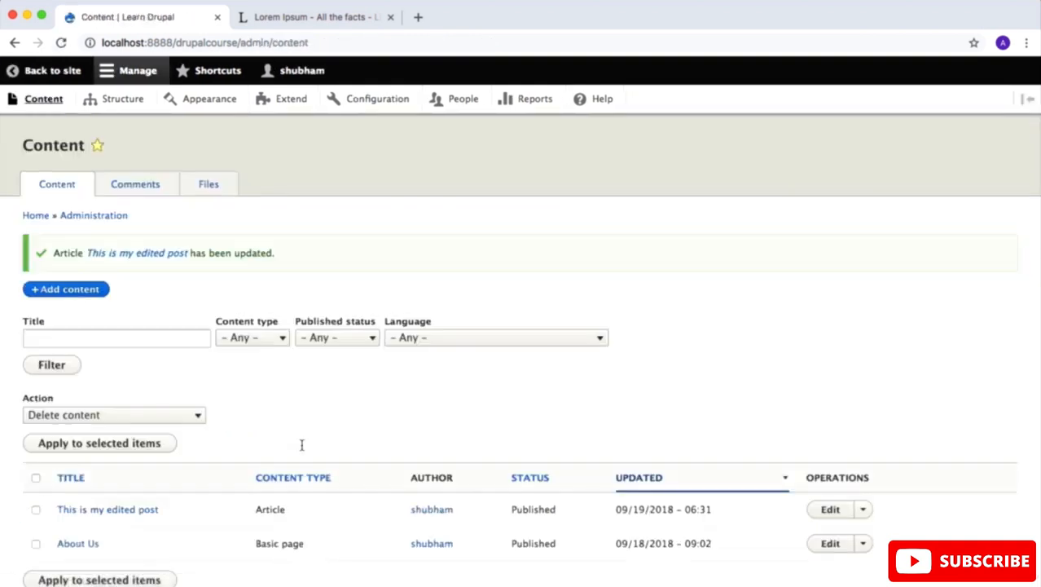
scroll(301, 444, down, 2)
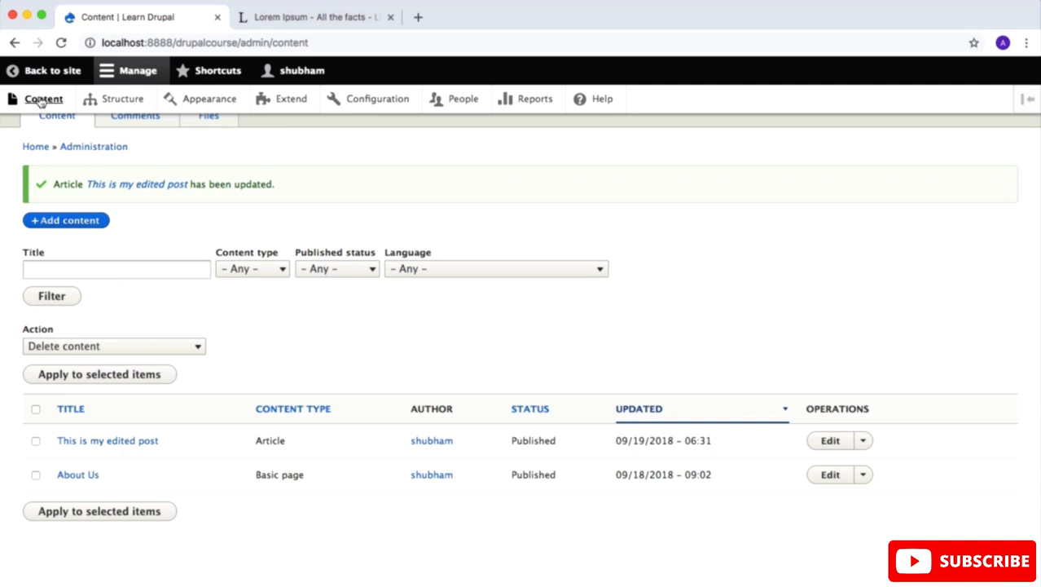
Step: Return to the article page, quick edit the body to bold the first paragraph from "Lorem ipsum" through "Integer dic", and save
click(44, 72)
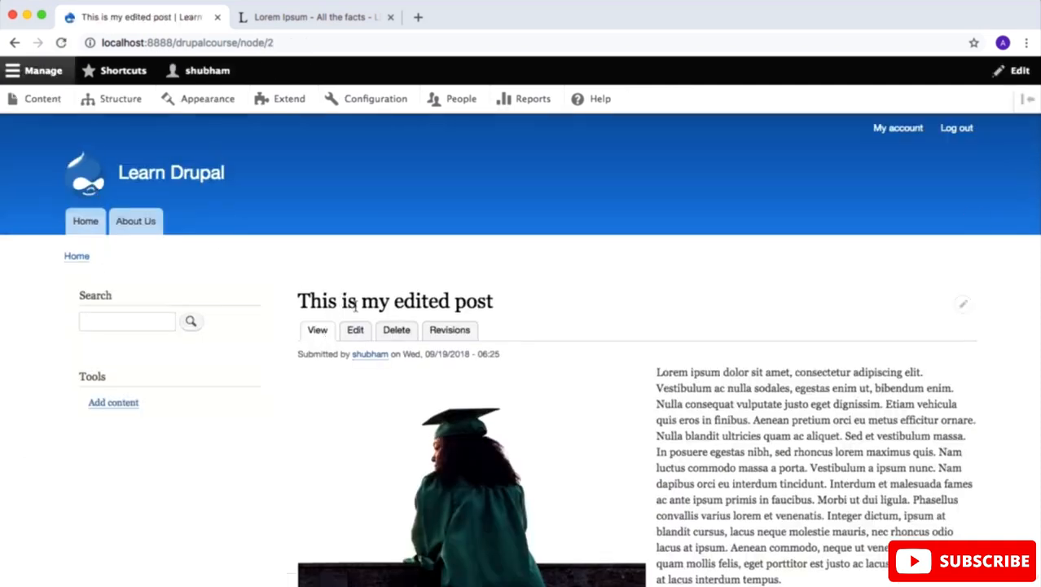
scroll(591, 342, down, 3)
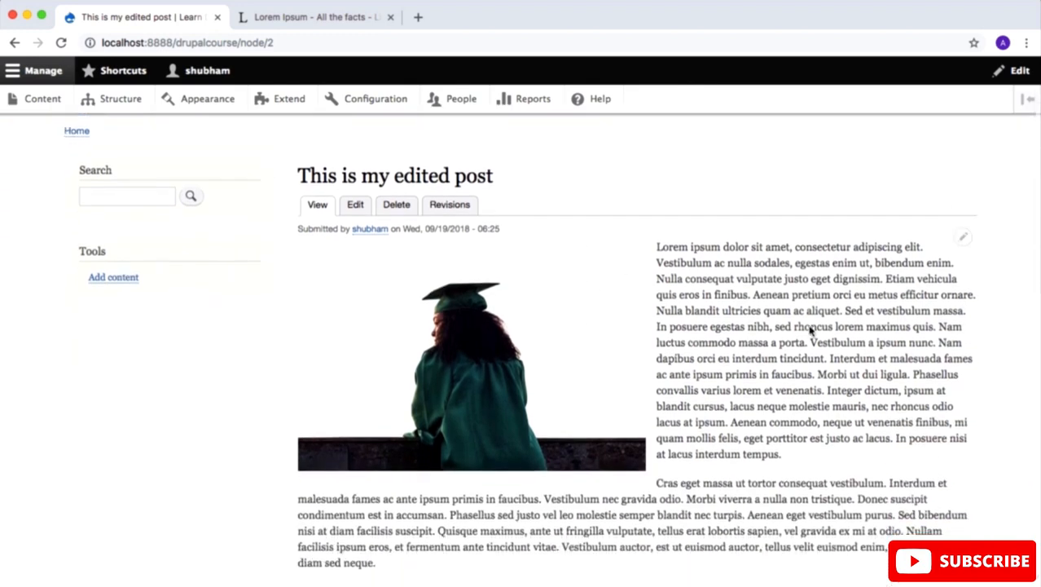
click(963, 241)
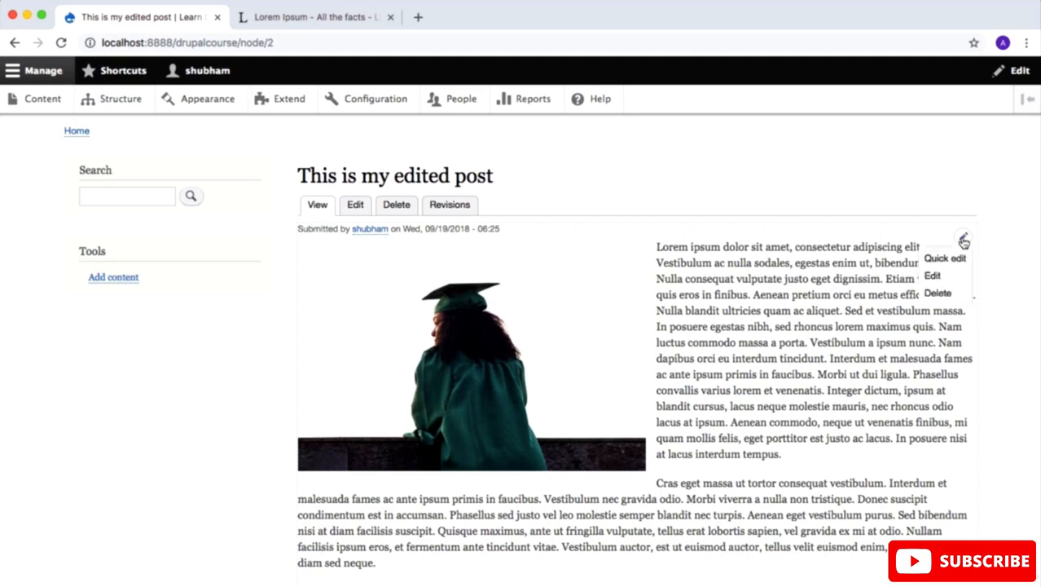
click(949, 258)
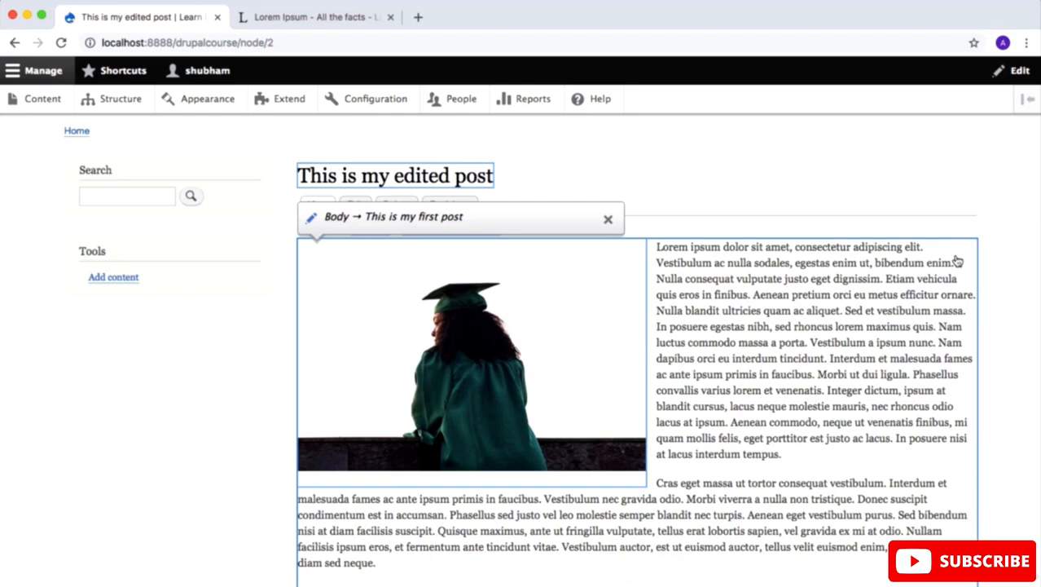
click(835, 342)
drag(827, 389, 651, 241)
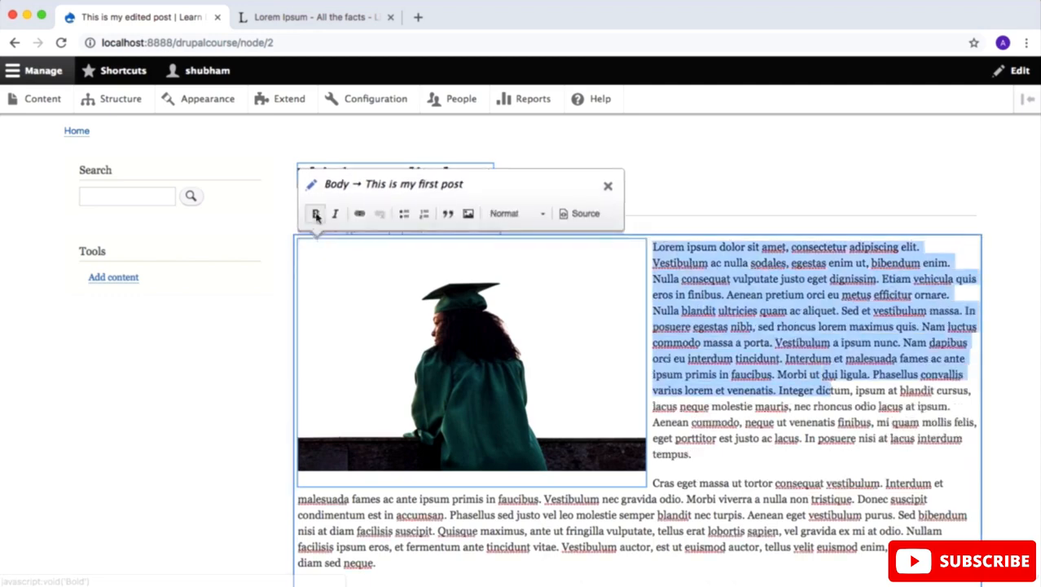
click(315, 214)
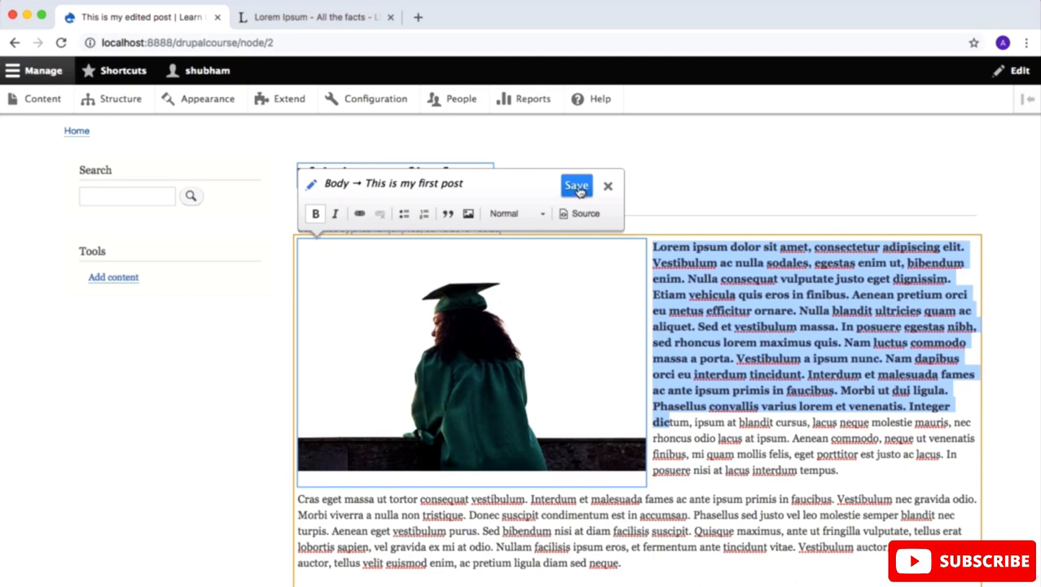
click(577, 188)
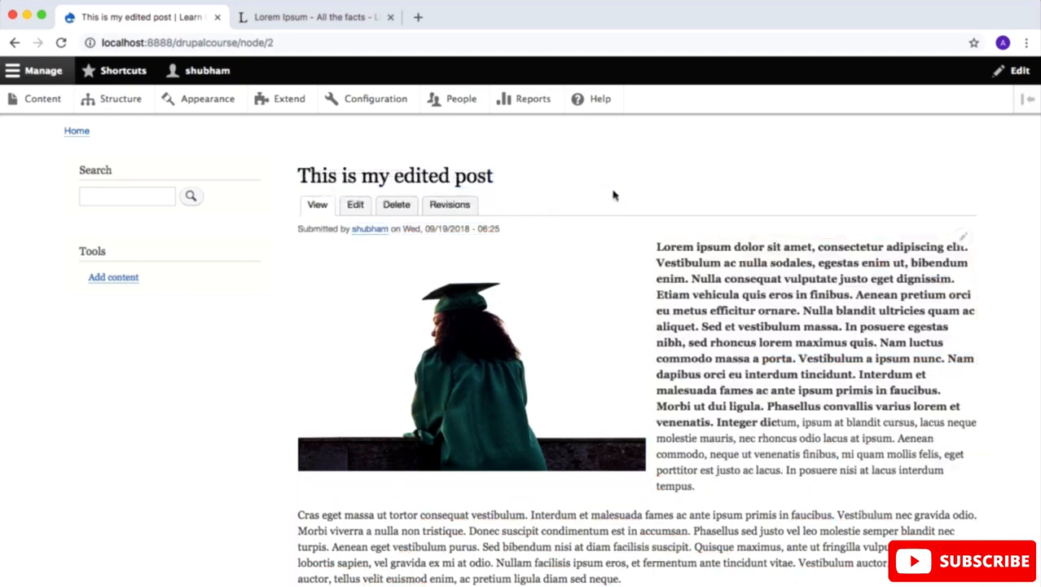
Step: Quick edit the body, replace the bold text from "Vestibulum ac nulla" through "Inter" with "This is ,y edited text", and save
double_click(791, 373)
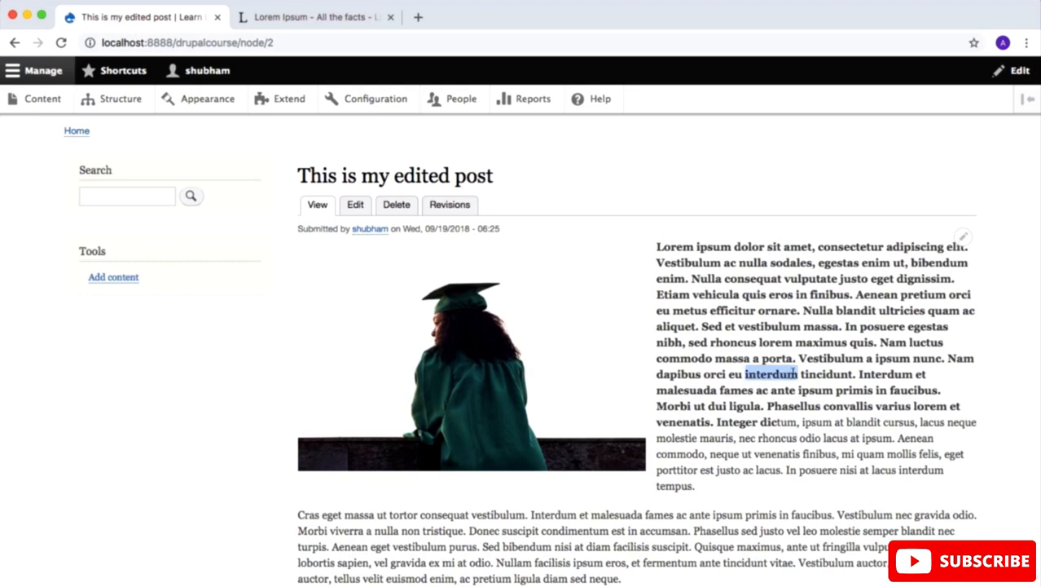
click(961, 239)
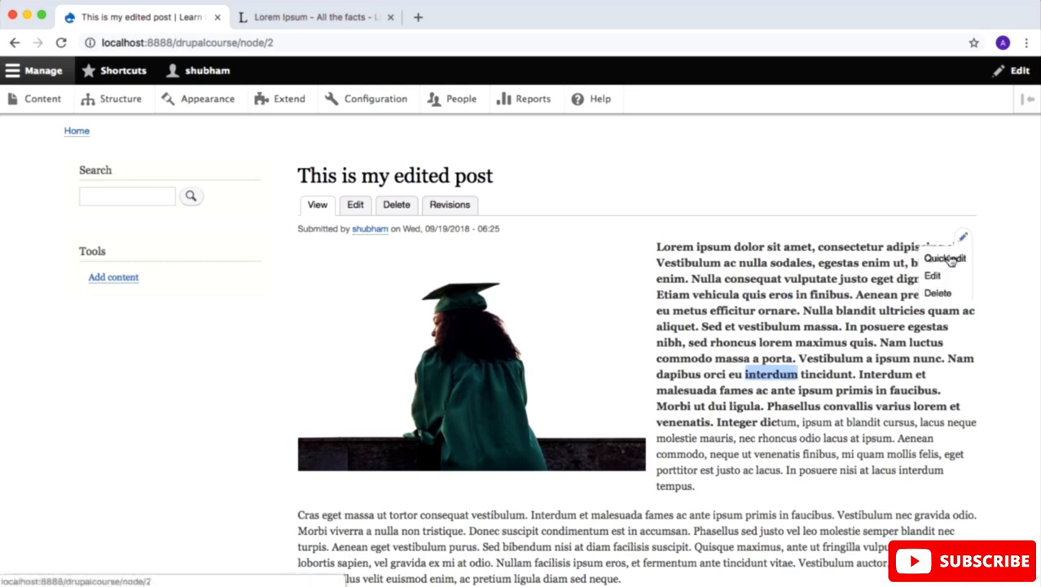
click(945, 258)
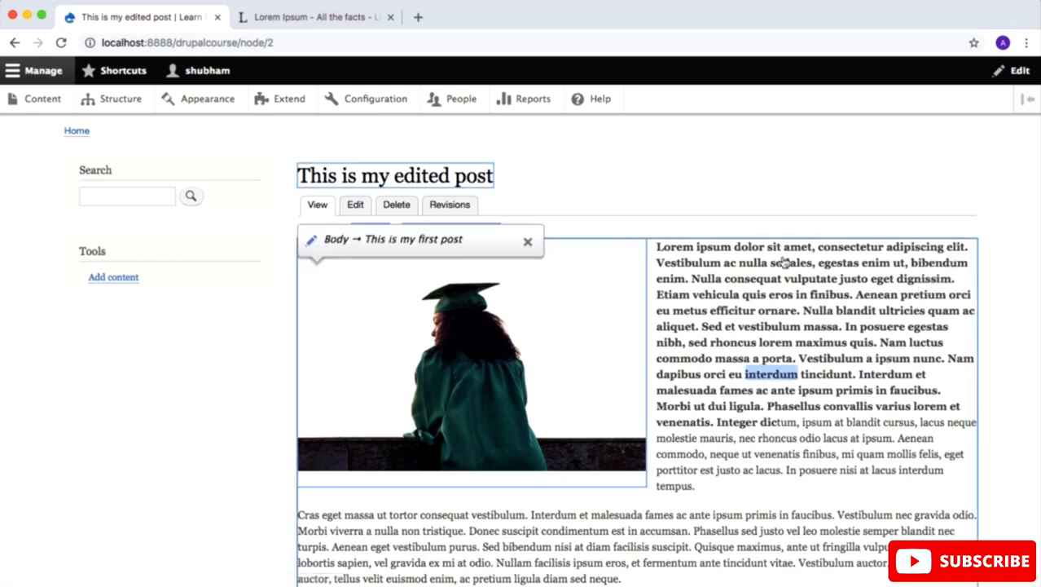
click(812, 339)
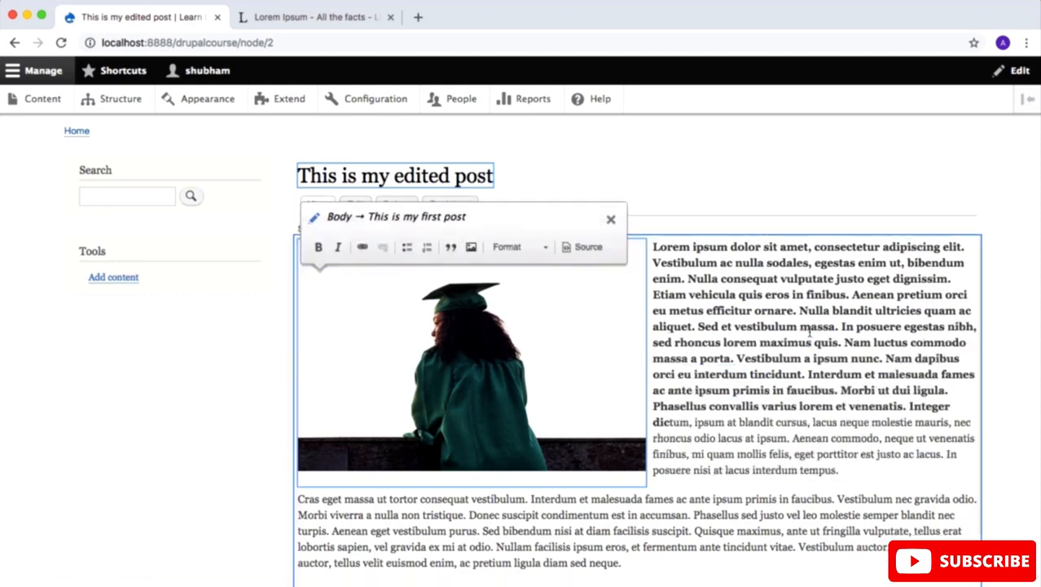
drag(839, 374, 654, 260)
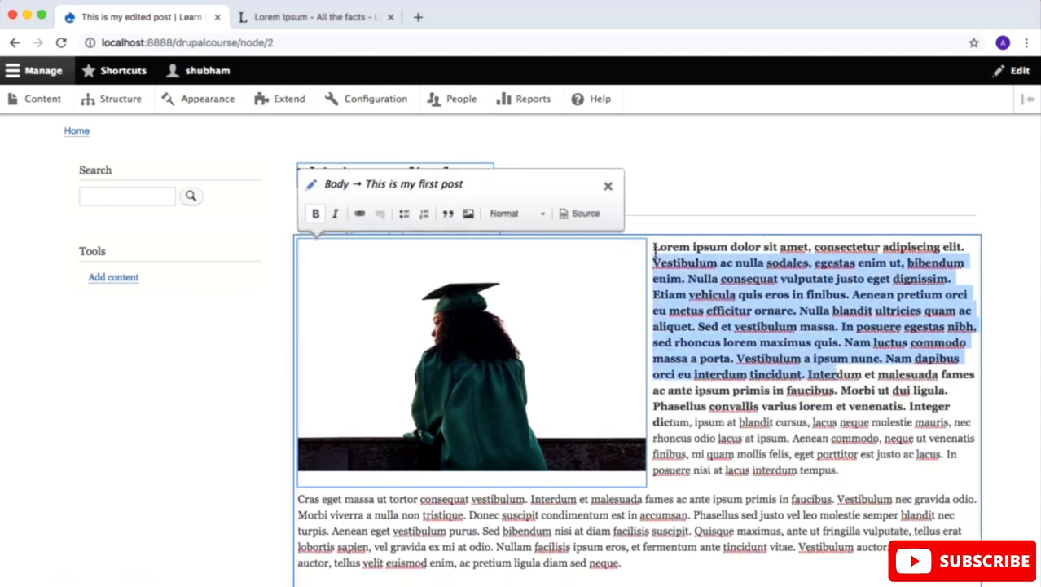
key(BackSpace)
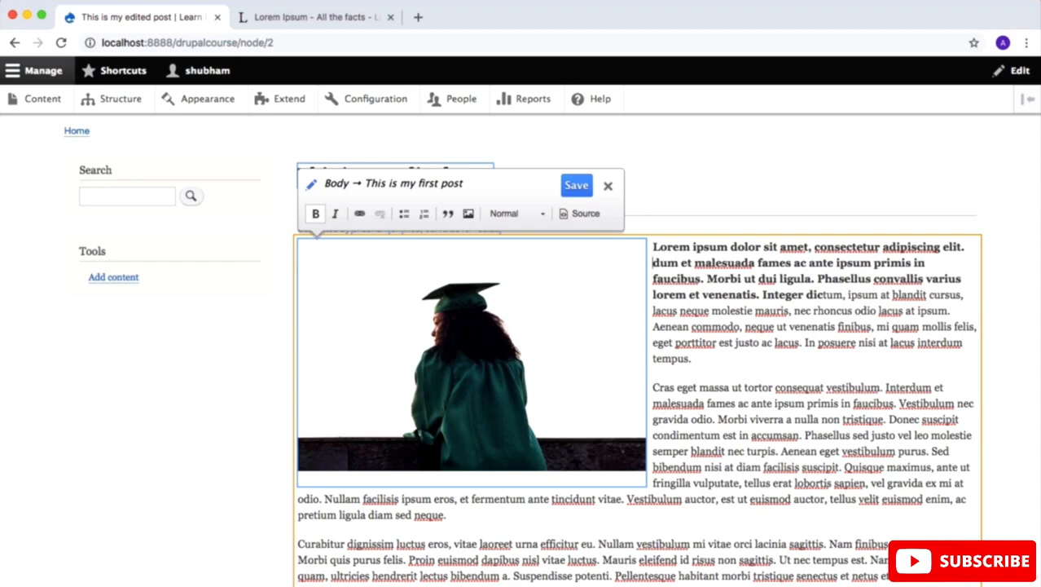
text(Th)
text(is is ,y)
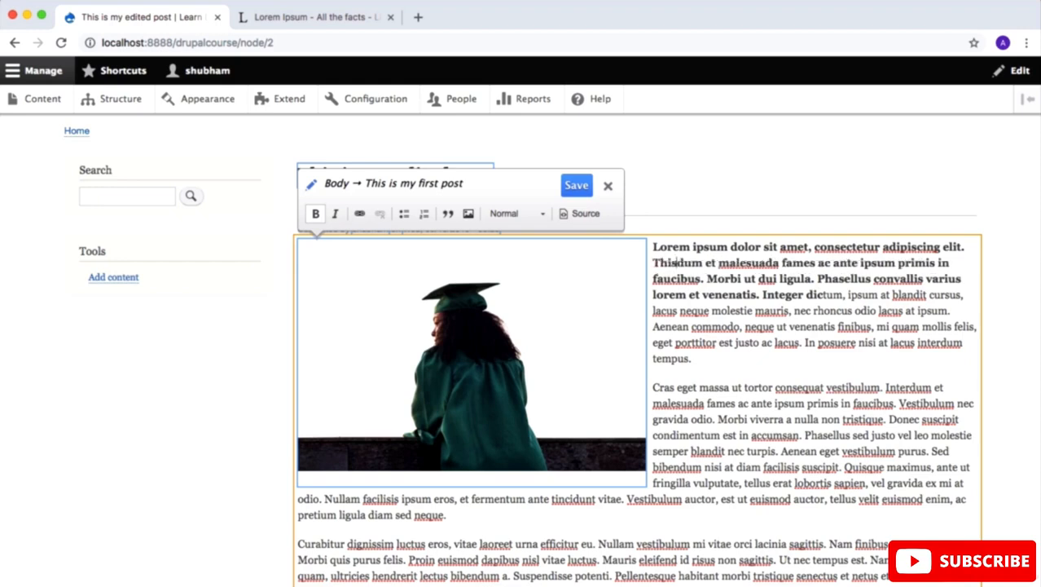
text( edited)
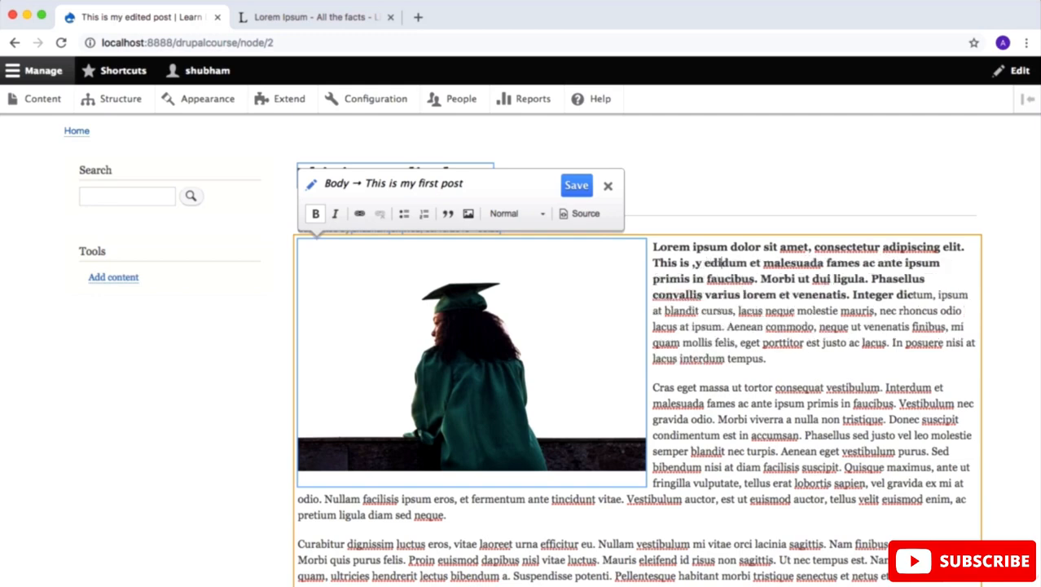
text( text)
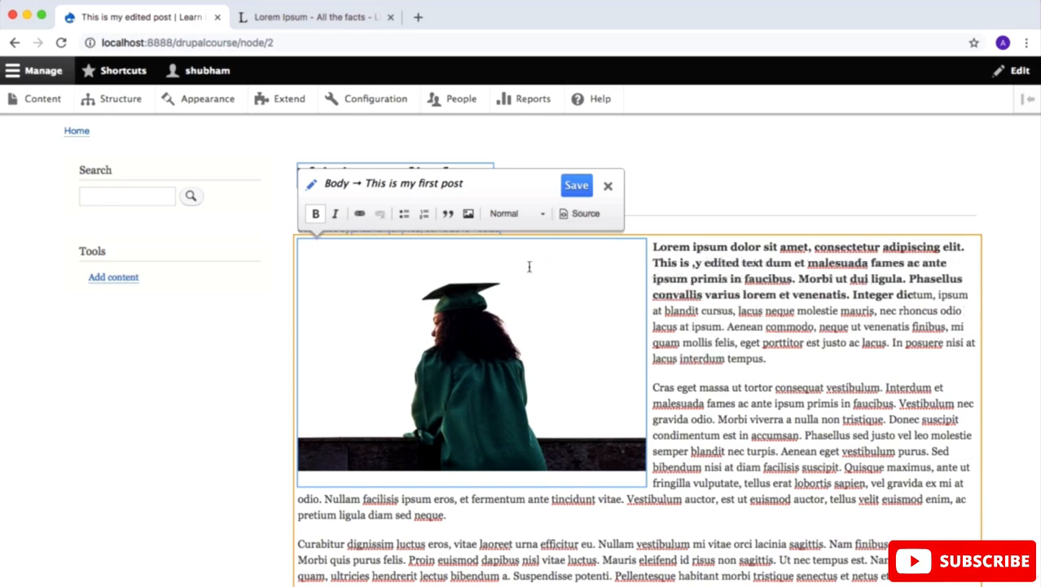
click(575, 186)
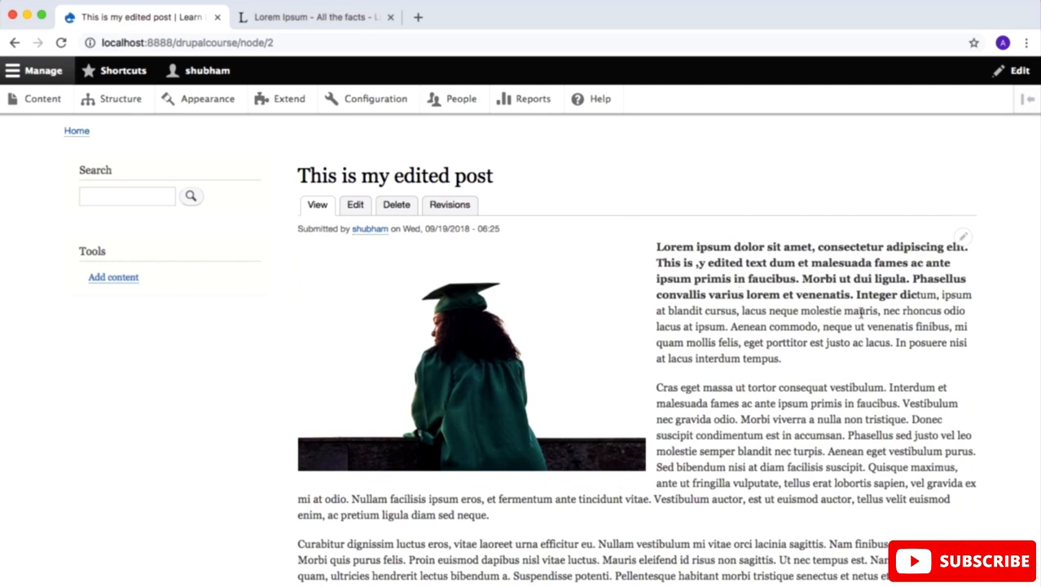
Step: Quick edit the article's title to "This is my first edited post" and save it
click(964, 240)
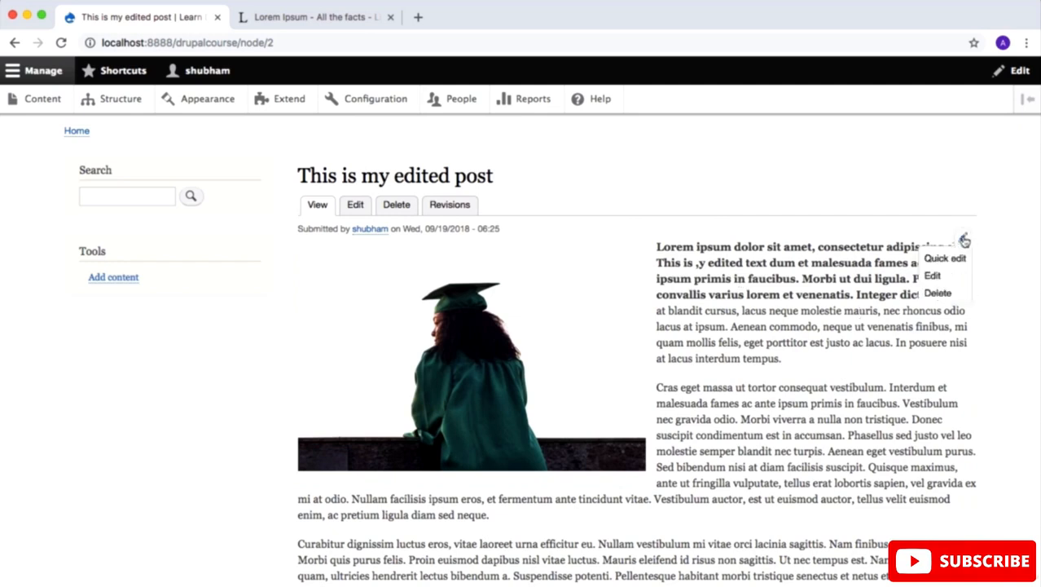
click(946, 258)
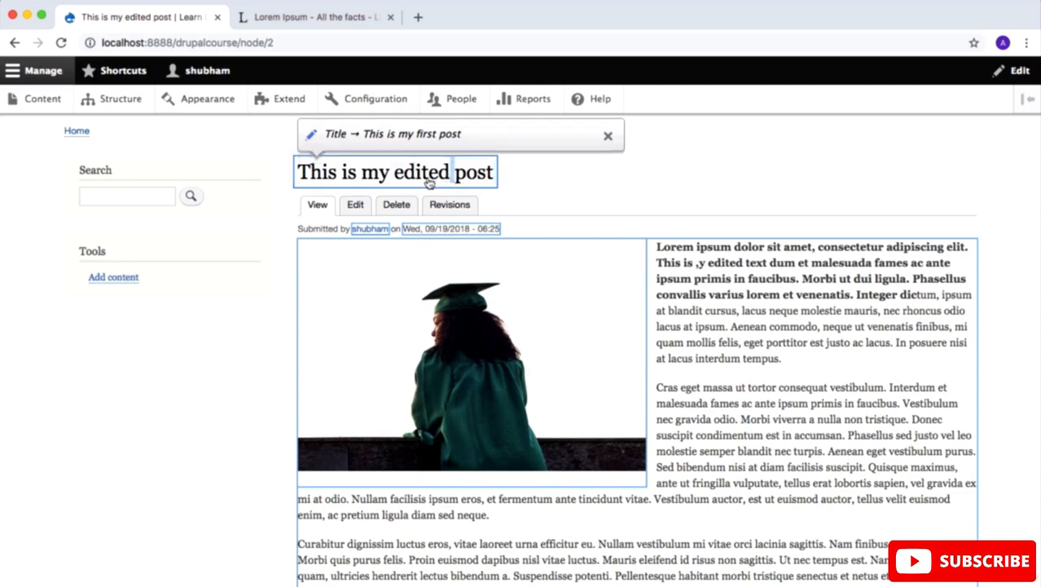
click(395, 173)
text(first)
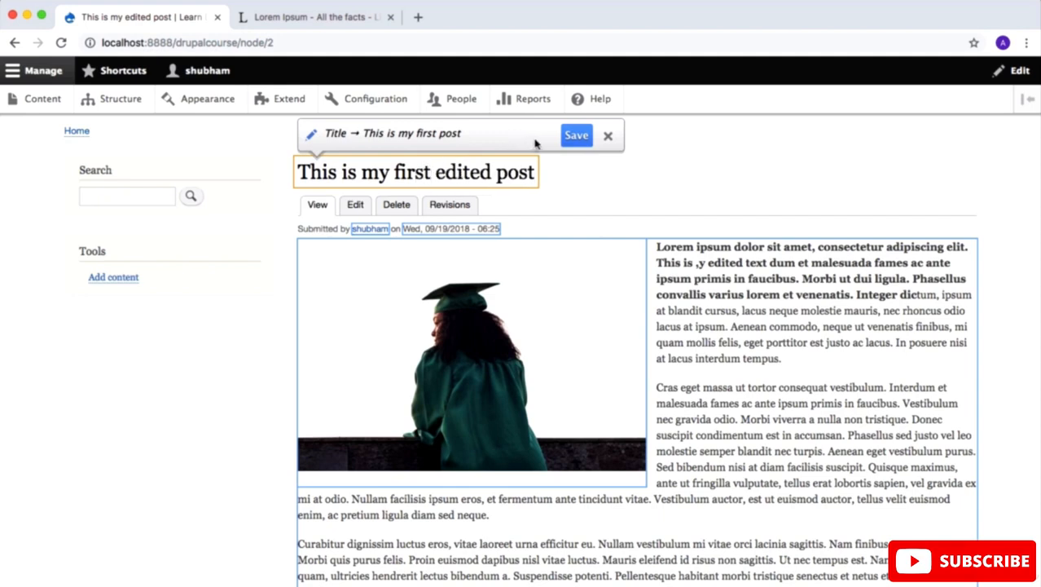
click(577, 136)
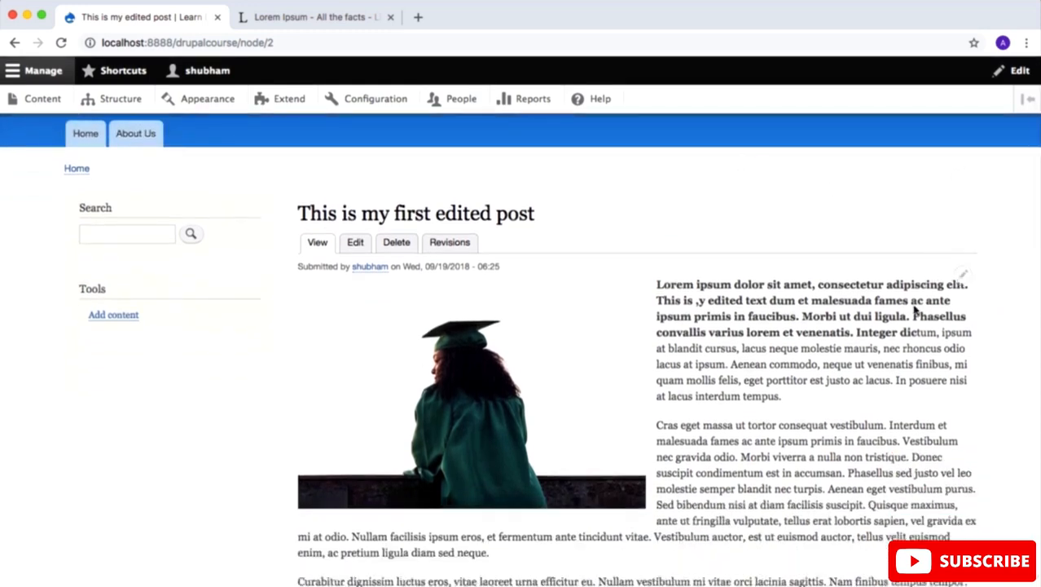
Step: In the article's full edit form, italicize the second body paragraph from "tristique" through "diam sed neque." and save the article
click(964, 278)
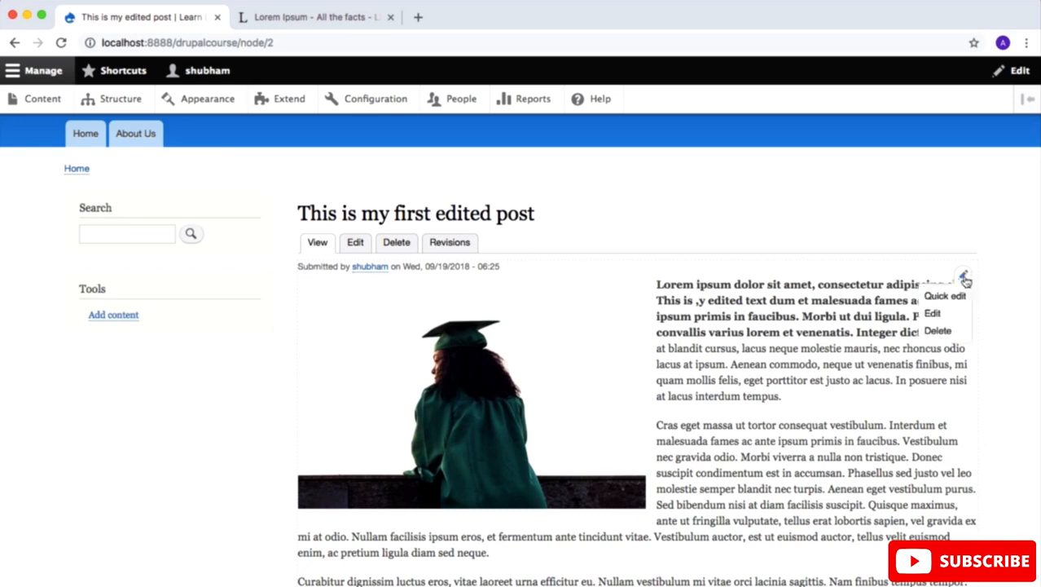
click(933, 313)
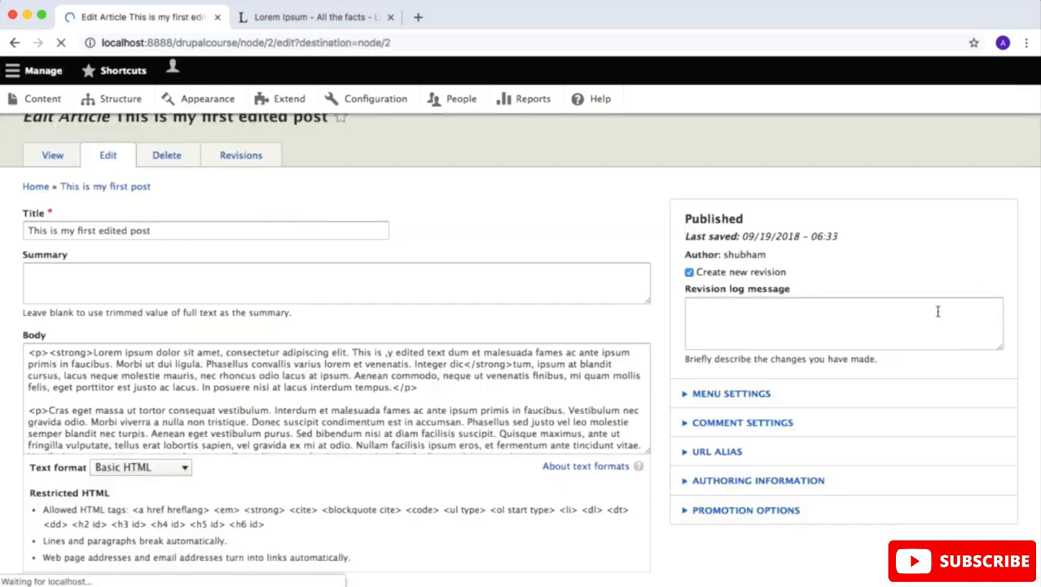
scroll(938, 311, down, 1)
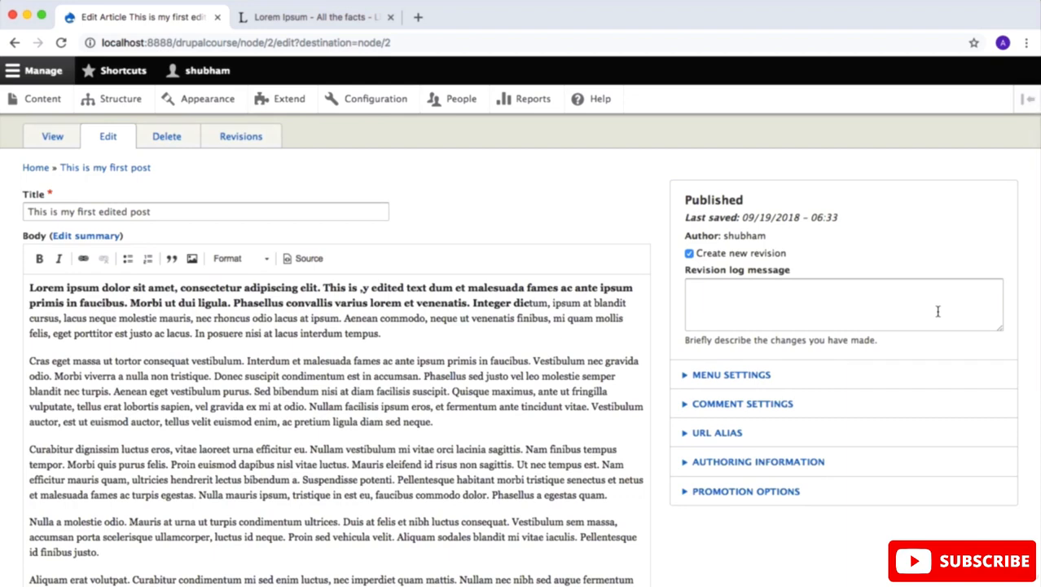
scroll(938, 311, down, 1)
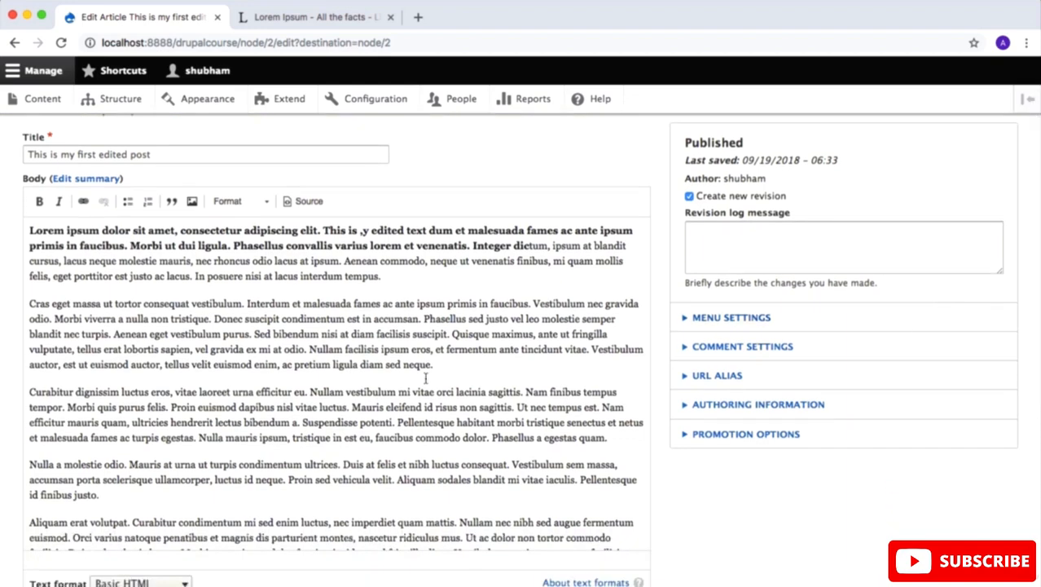
drag(424, 378, 170, 319)
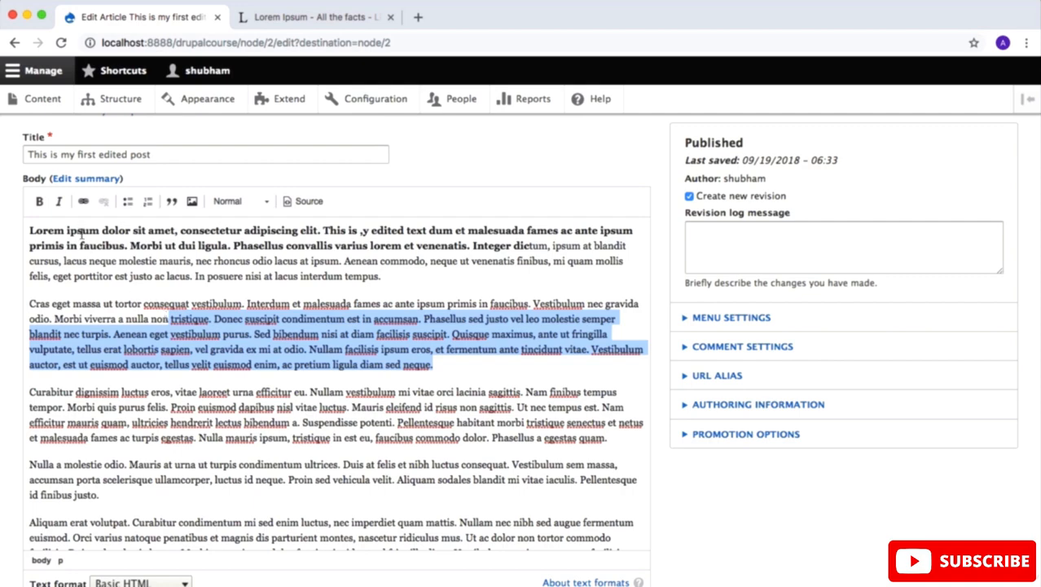
click(59, 204)
scroll(578, 481, down, 10)
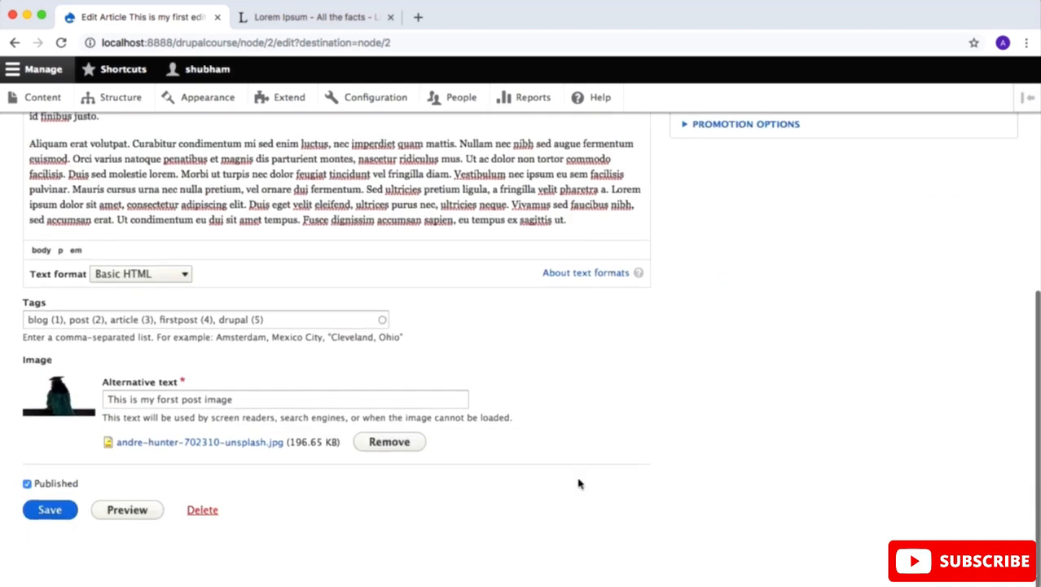
click(49, 510)
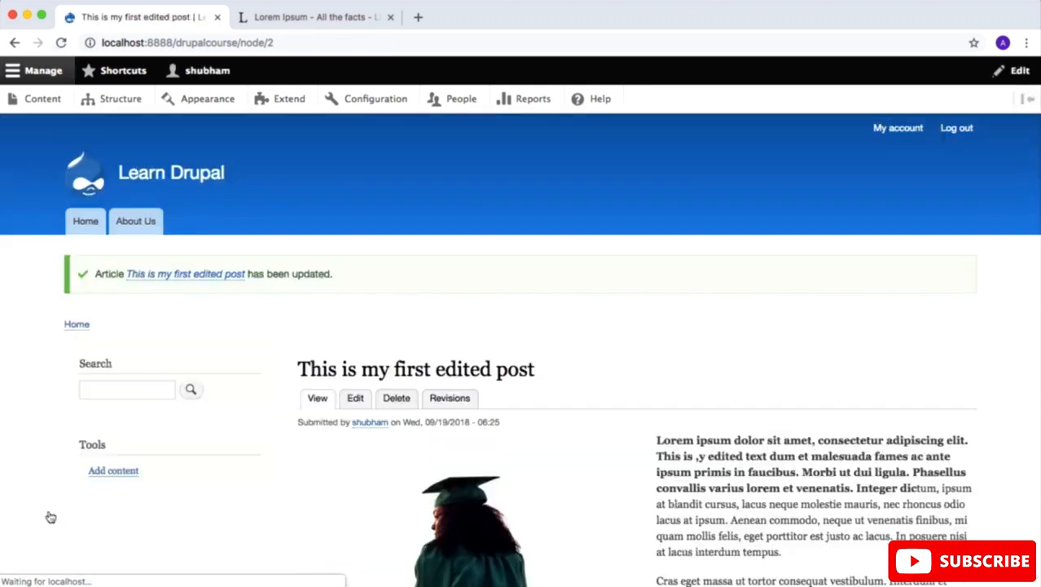
scroll(220, 352, down, 1)
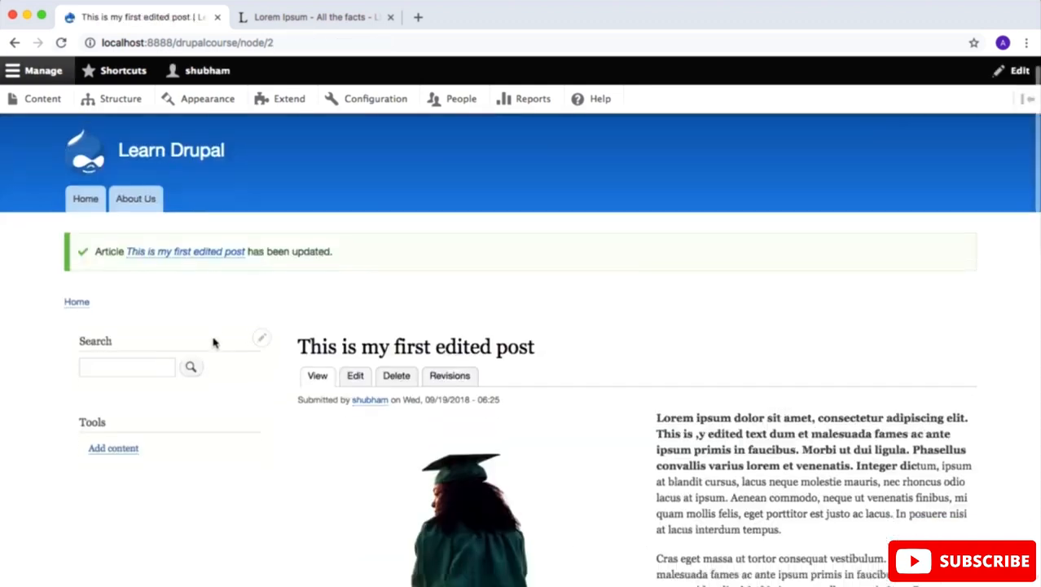
Step: Go to the site's home page and show the contextual editing options of the article teaser
click(82, 206)
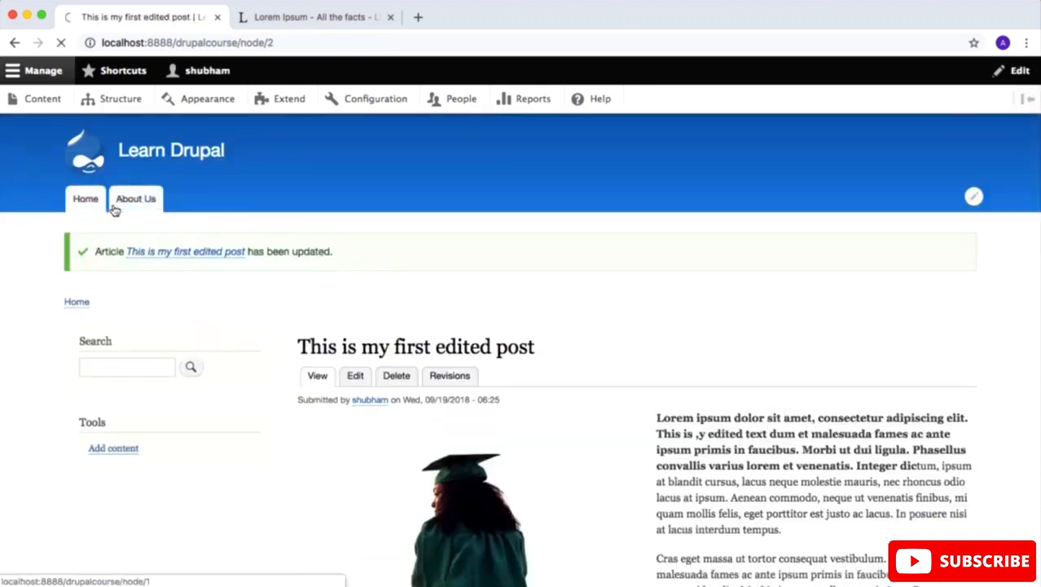
scroll(460, 356, down, 3)
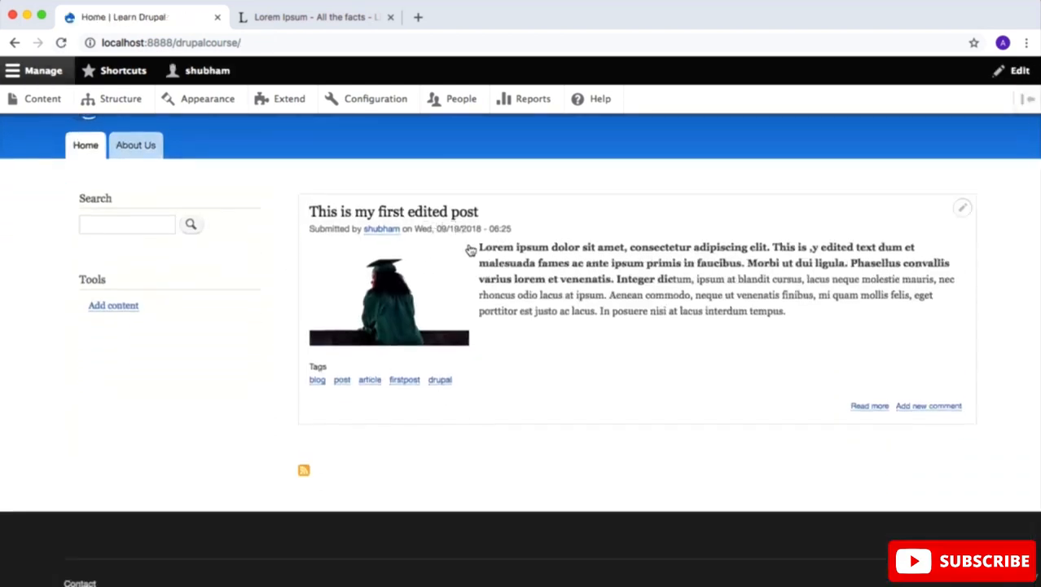
click(963, 209)
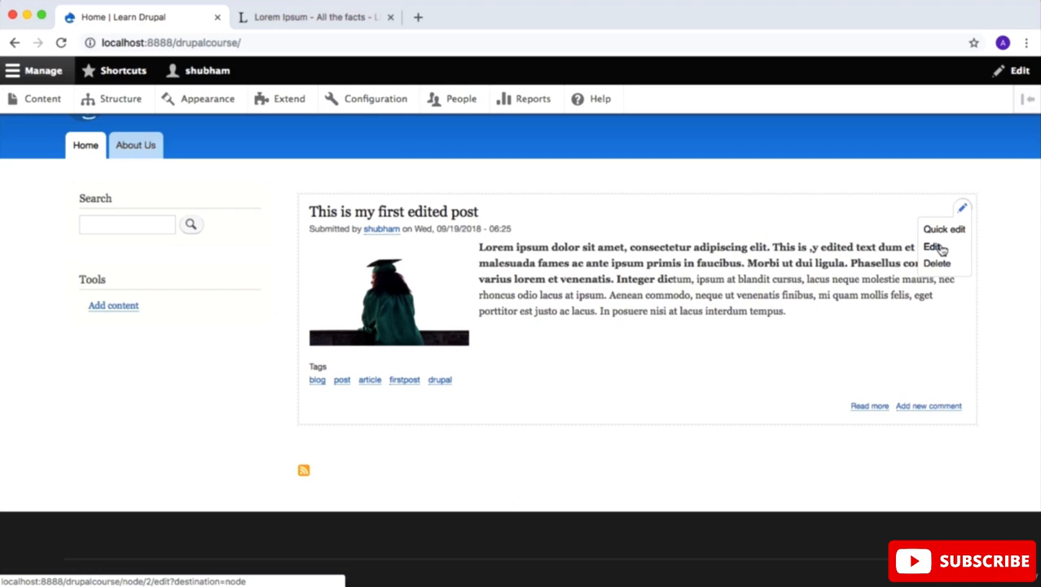
scroll(576, 543, up, 2)
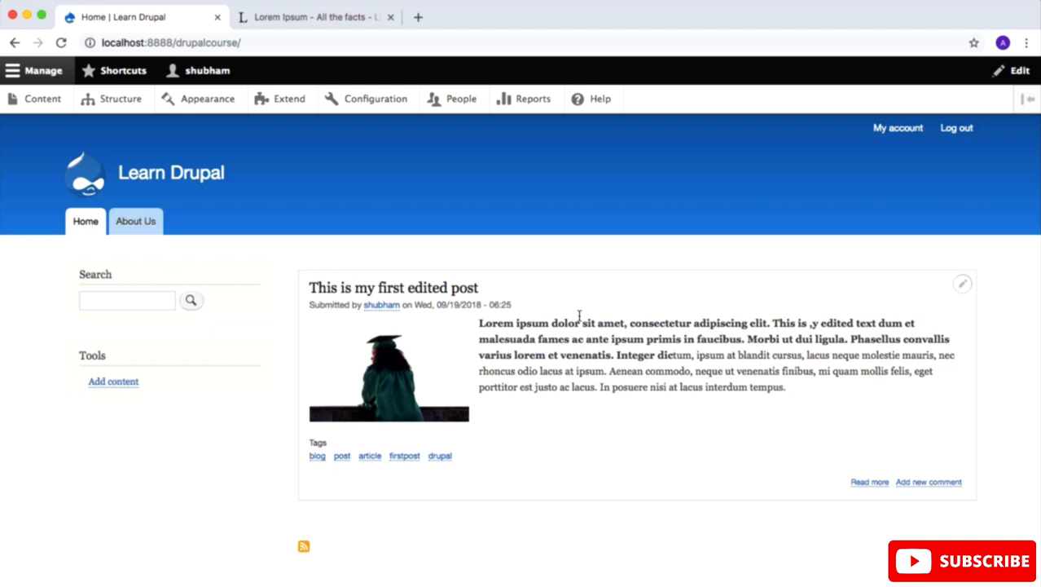
Step: From the content list, open the article "This is my first edited post" for editing and go through its revision history
click(37, 103)
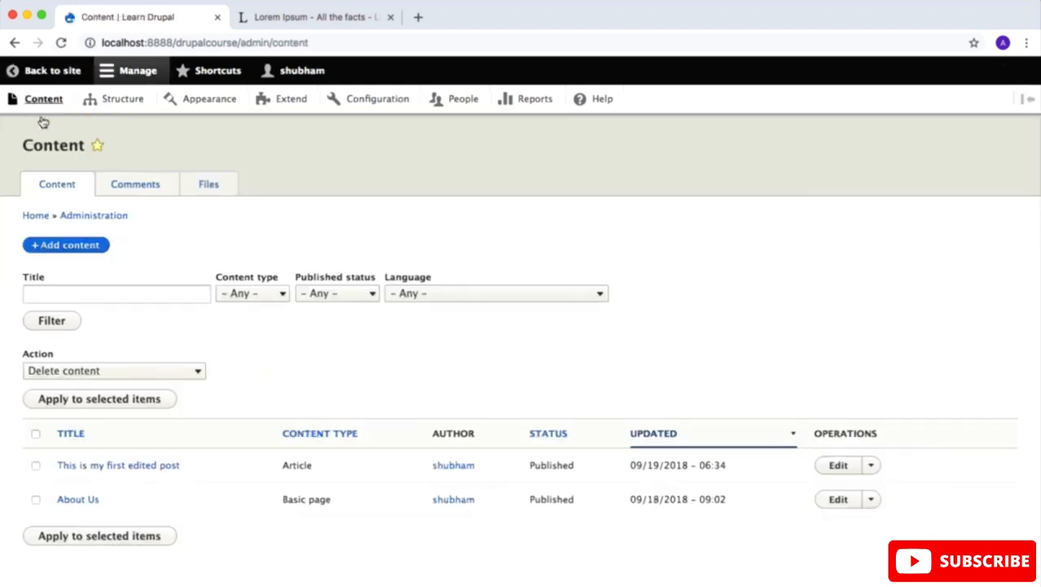
scroll(212, 405, down, 2)
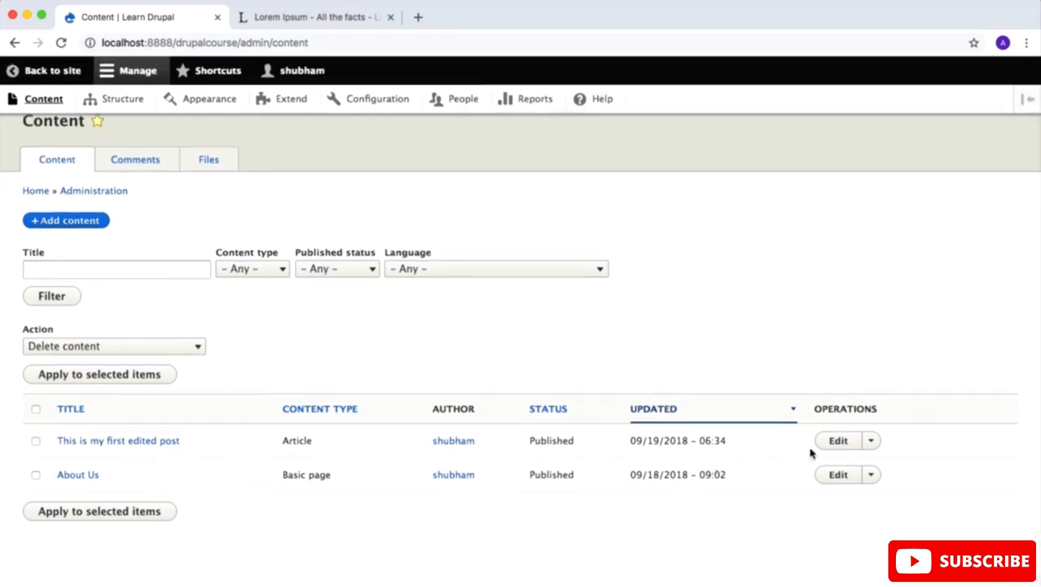
click(838, 441)
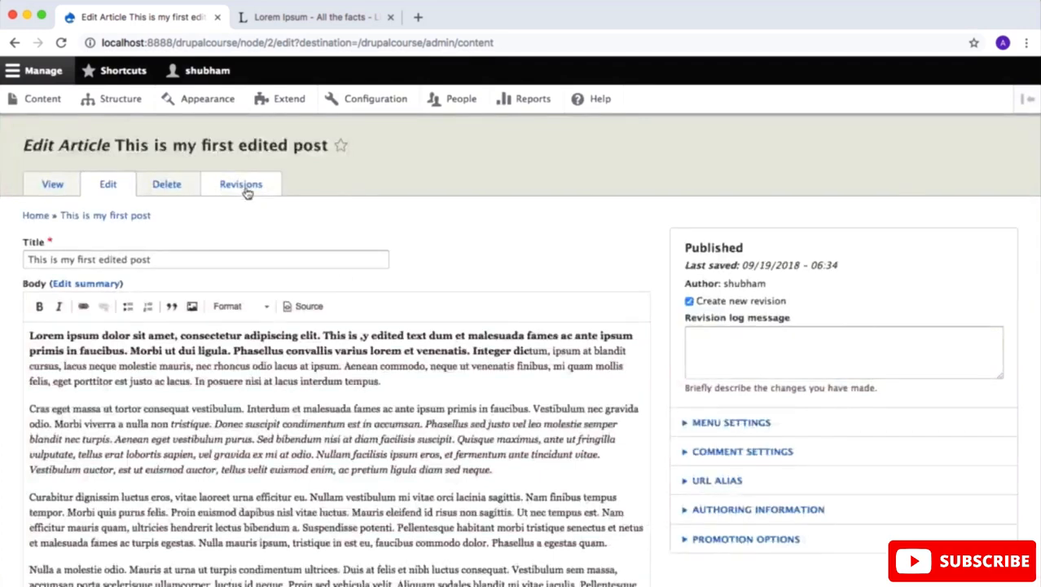
click(241, 187)
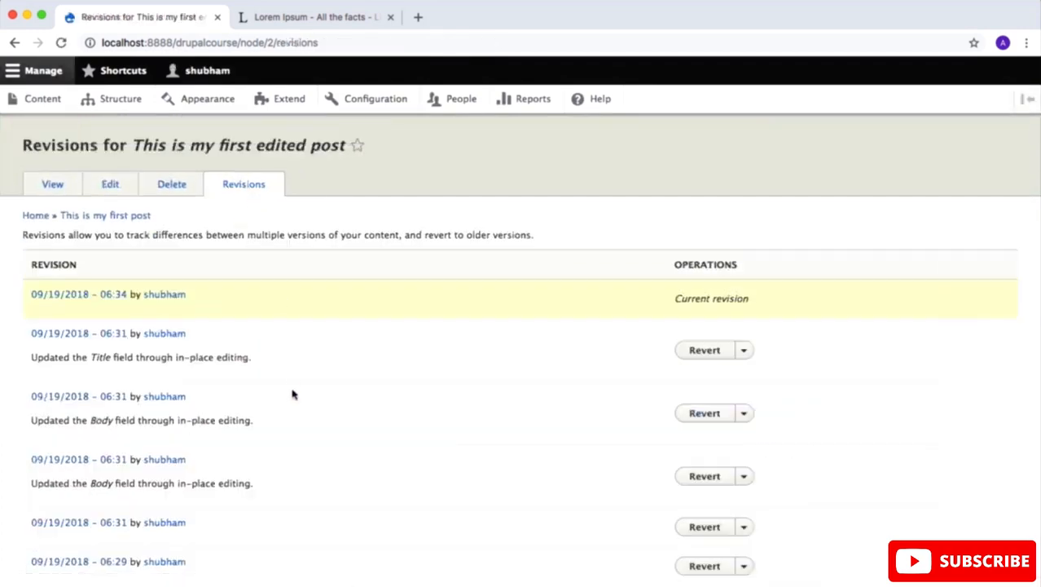
scroll(293, 395, down, 2)
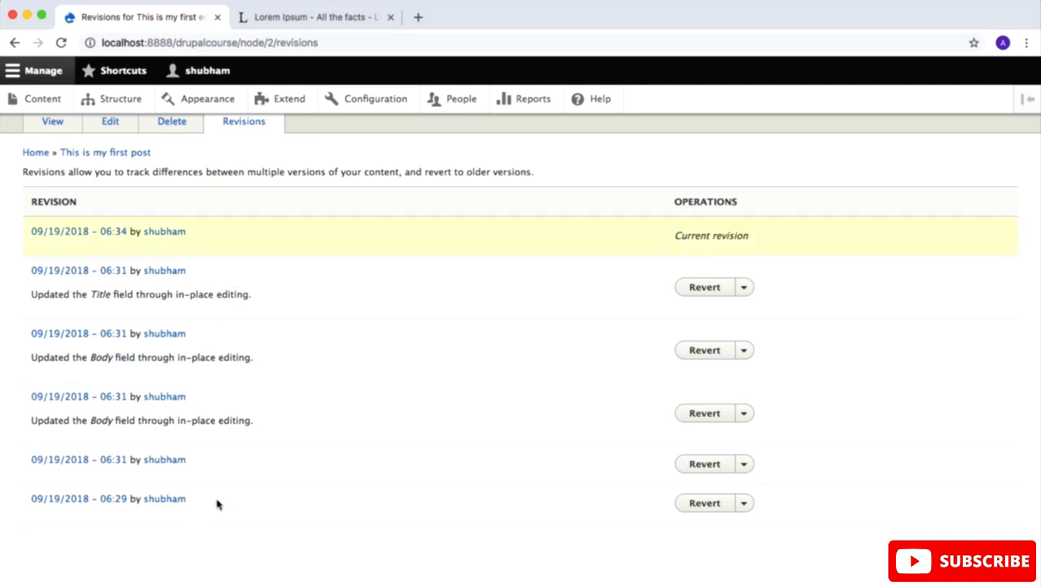
drag(220, 501, 31, 497)
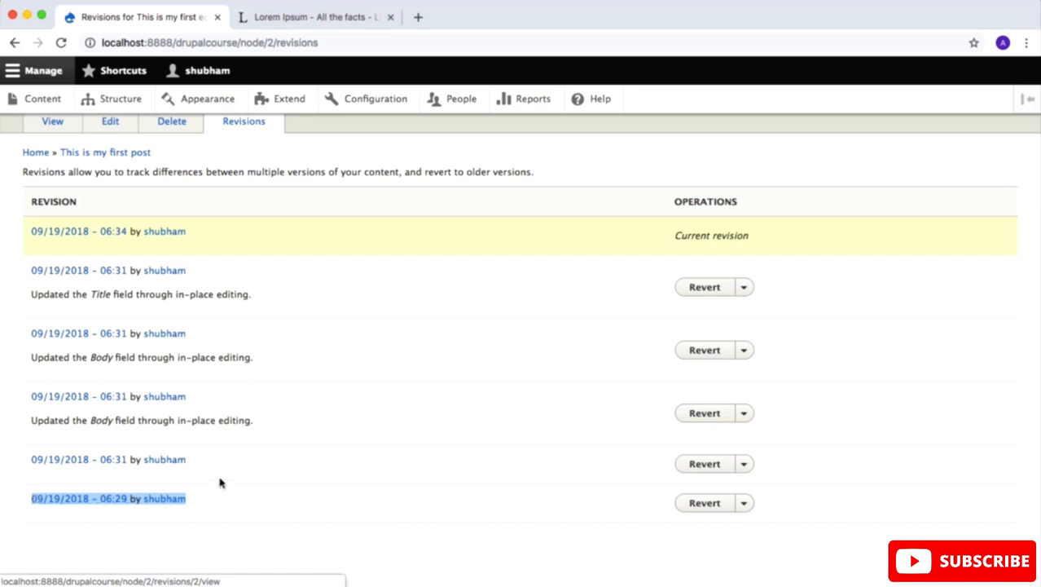
click(261, 509)
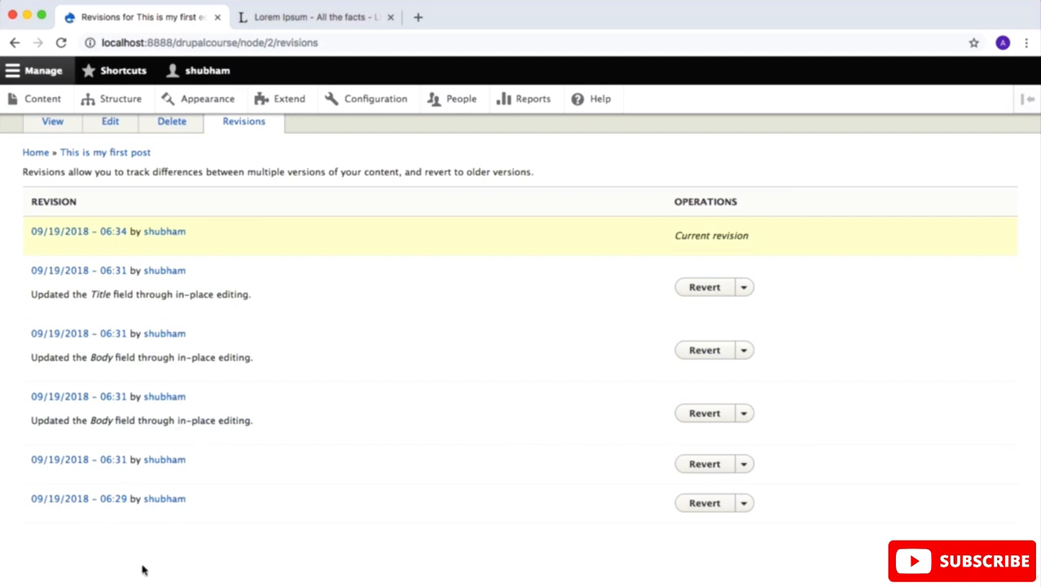
Step: Revert the article to its oldest revision, dated 09/19/2018 - 06:29
click(705, 502)
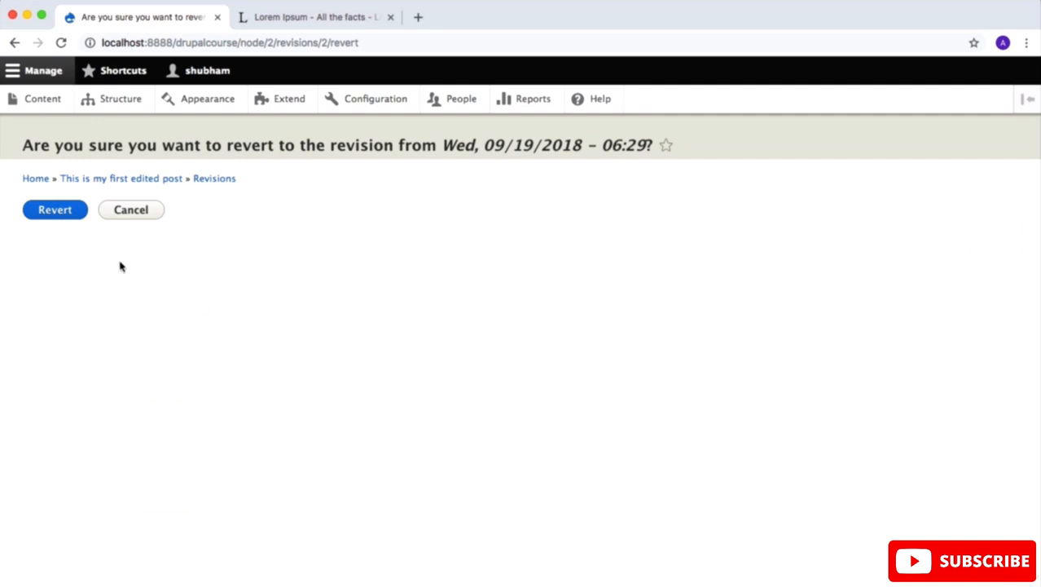
click(55, 211)
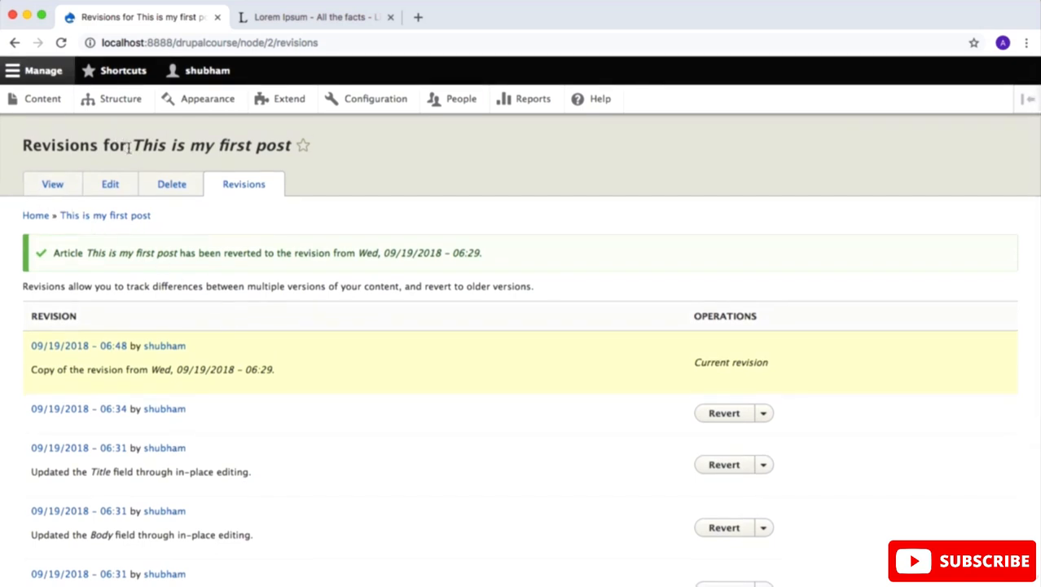
drag(124, 145, 168, 147)
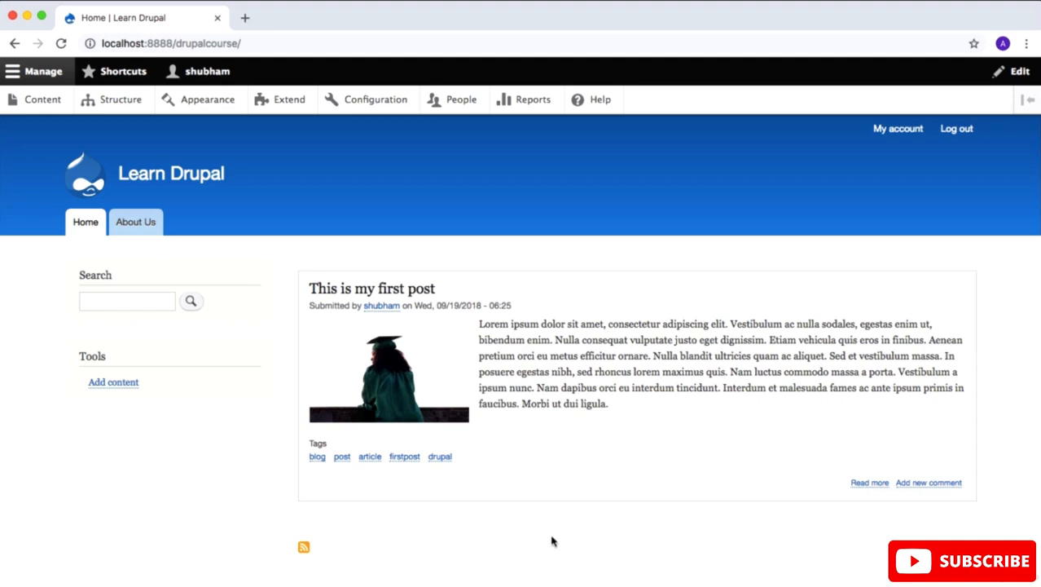
Step: Add a new user role named "Author" and save it
click(464, 106)
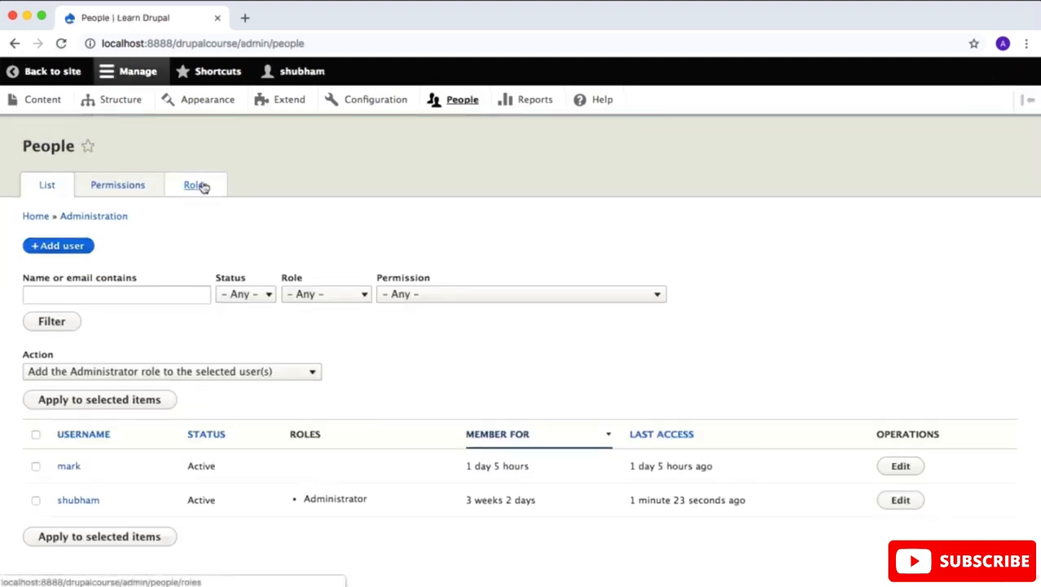
click(203, 186)
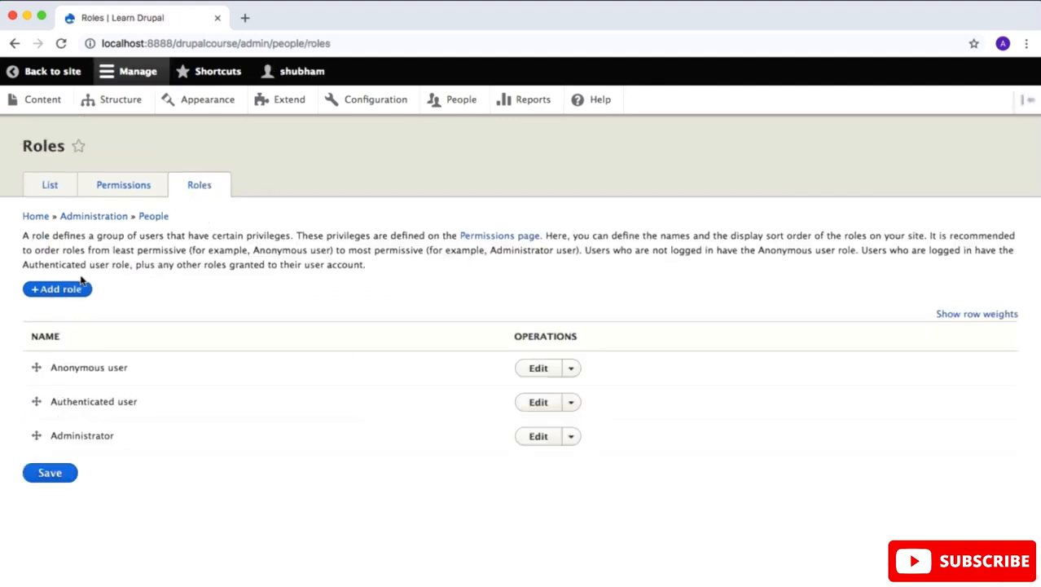
click(81, 284)
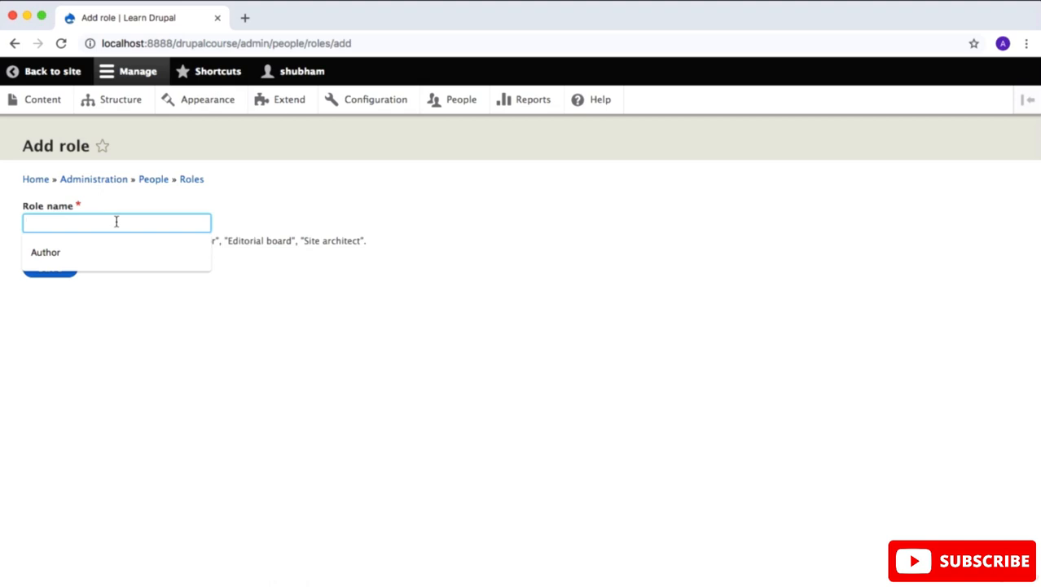
click(83, 253)
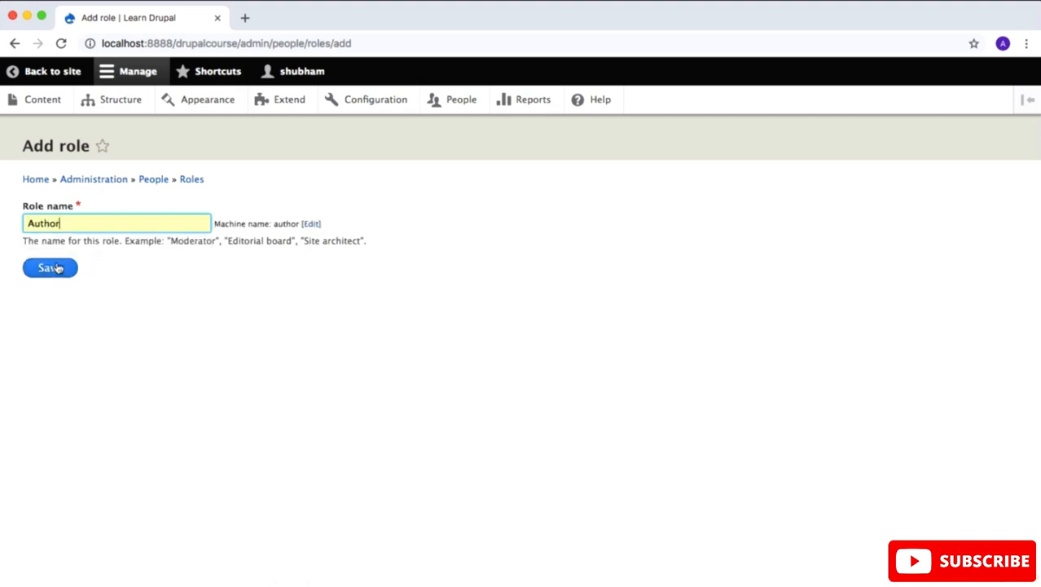
click(51, 269)
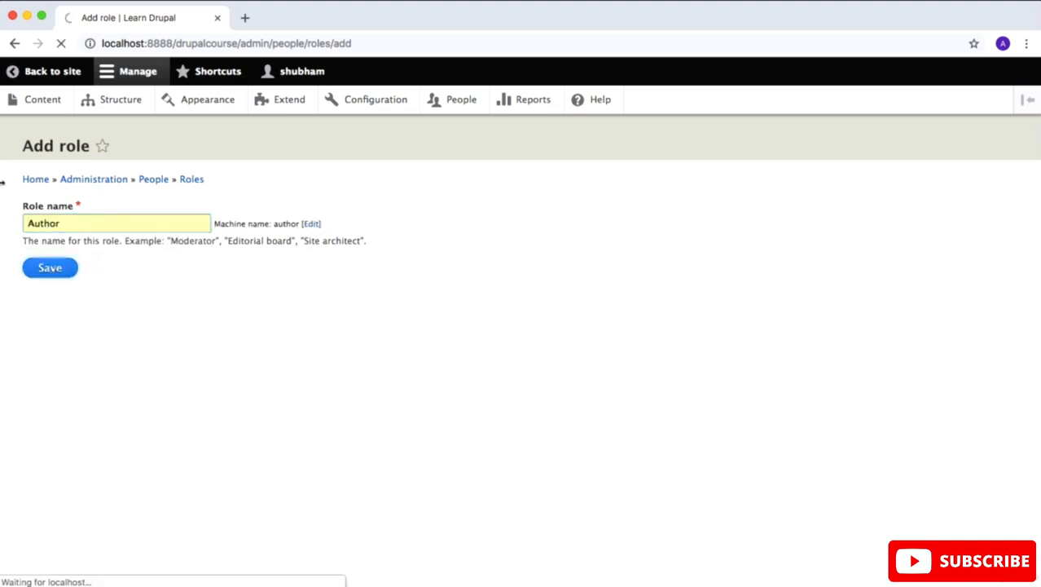
Step: Move the Author role above Administrator in the role order and save the order
scroll(254, 297, down, 1)
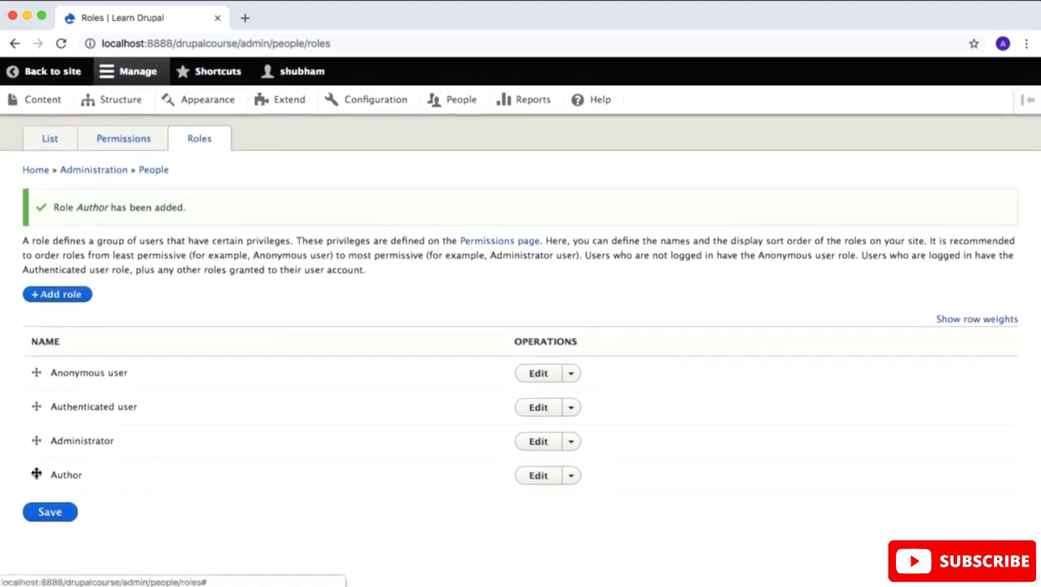
drag(34, 471, 22, 442)
scroll(223, 339, down, 1)
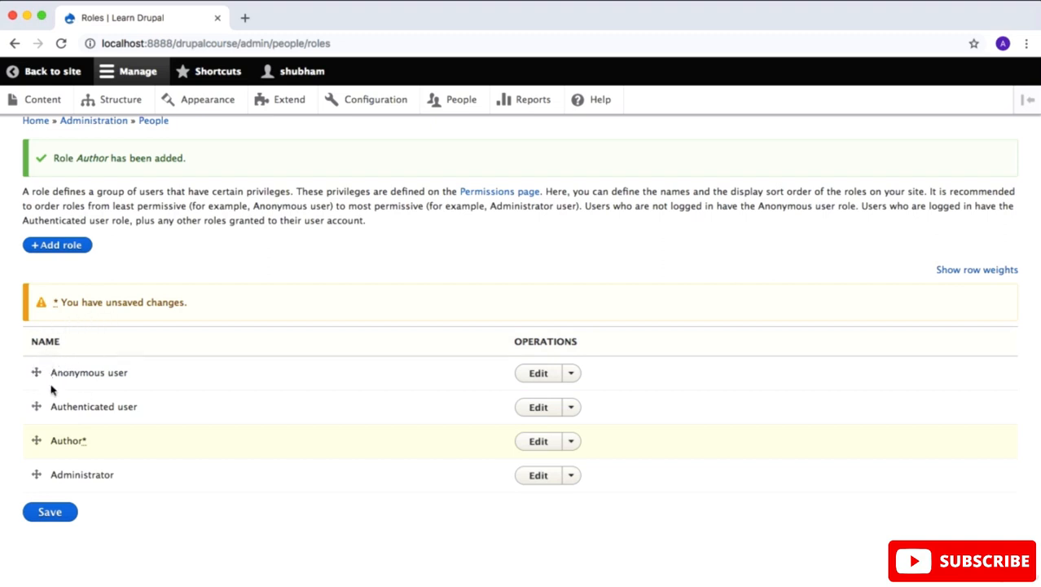
click(45, 511)
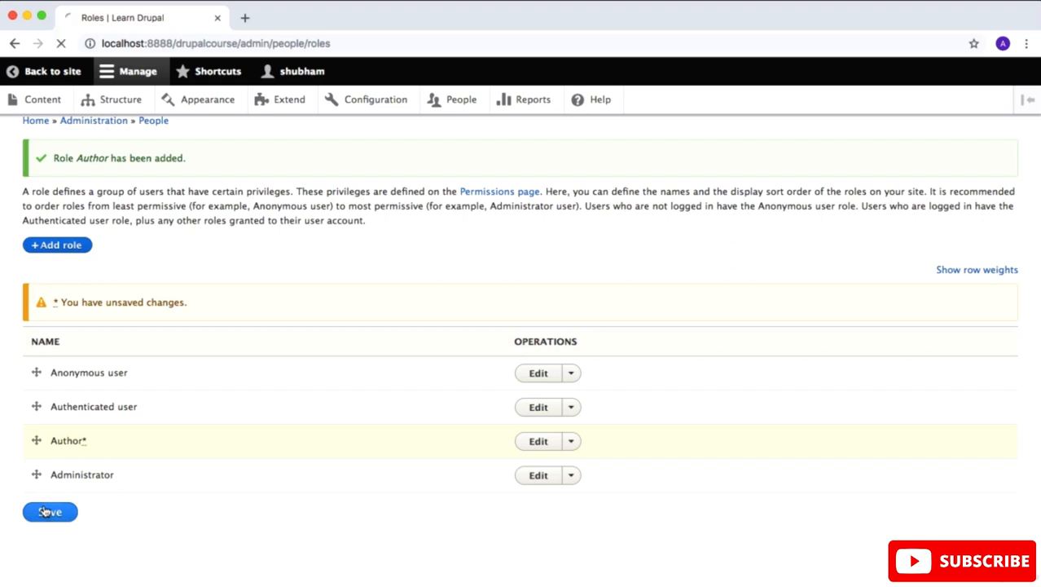
Step: Open the site's user permissions and examine what can be granted to each role, from the Block section down to Node
click(129, 186)
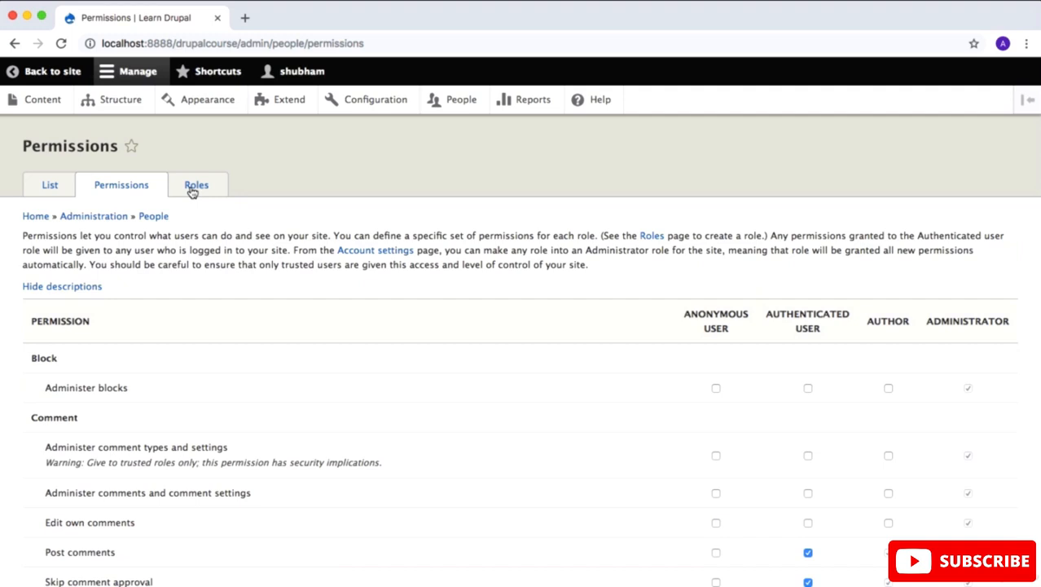
drag(923, 318, 1013, 321)
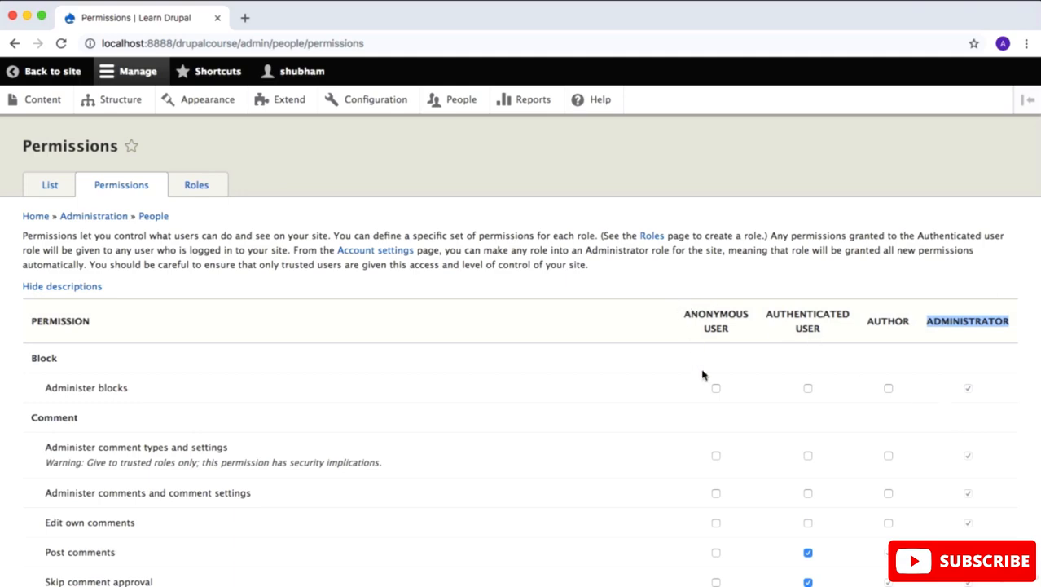
scroll(708, 455, down, 5)
scroll(708, 458, down, 1)
scroll(708, 457, up, 5)
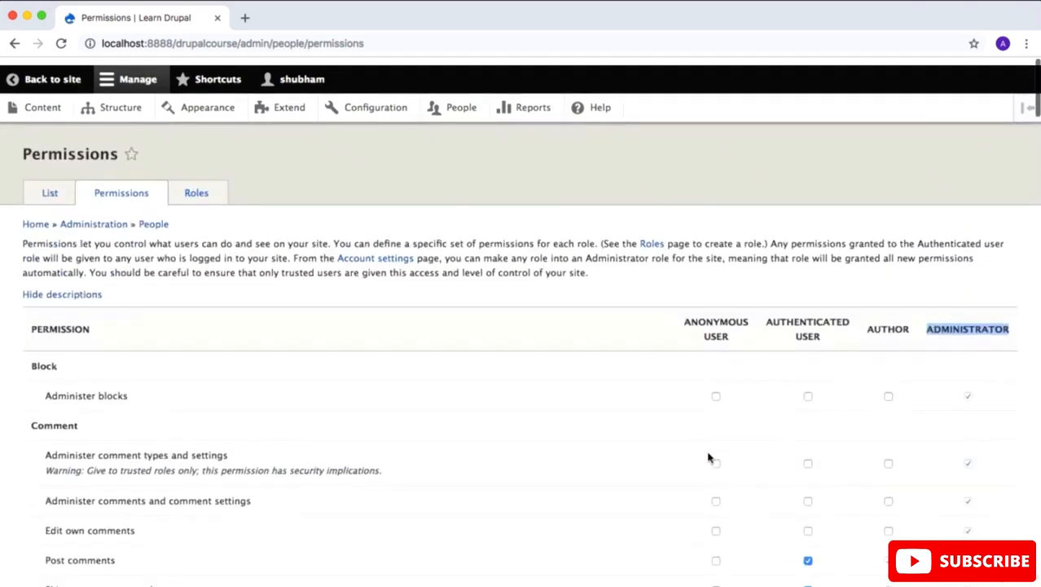
scroll(708, 457, down, 3)
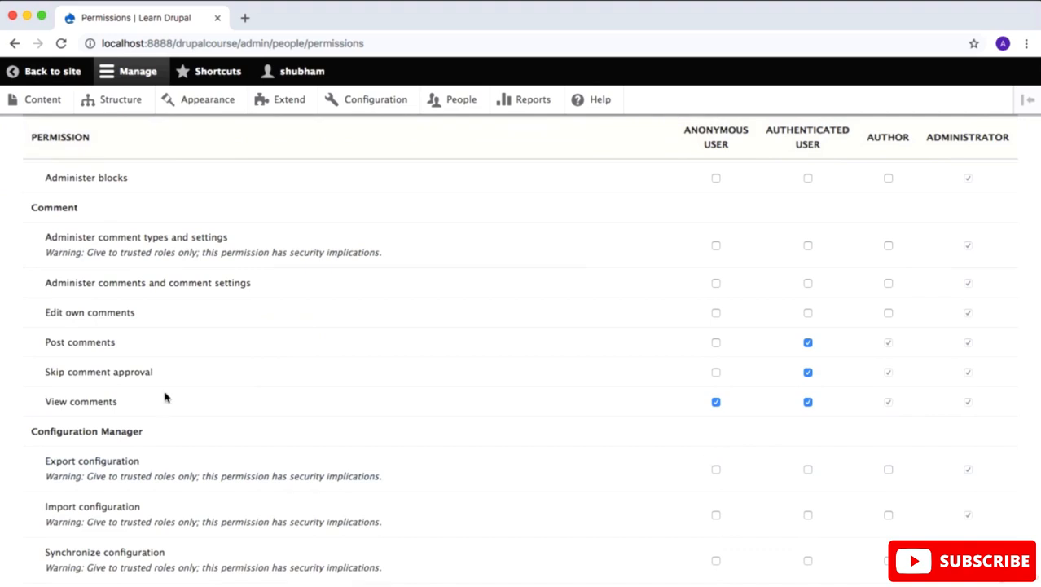
scroll(165, 396, down, 5)
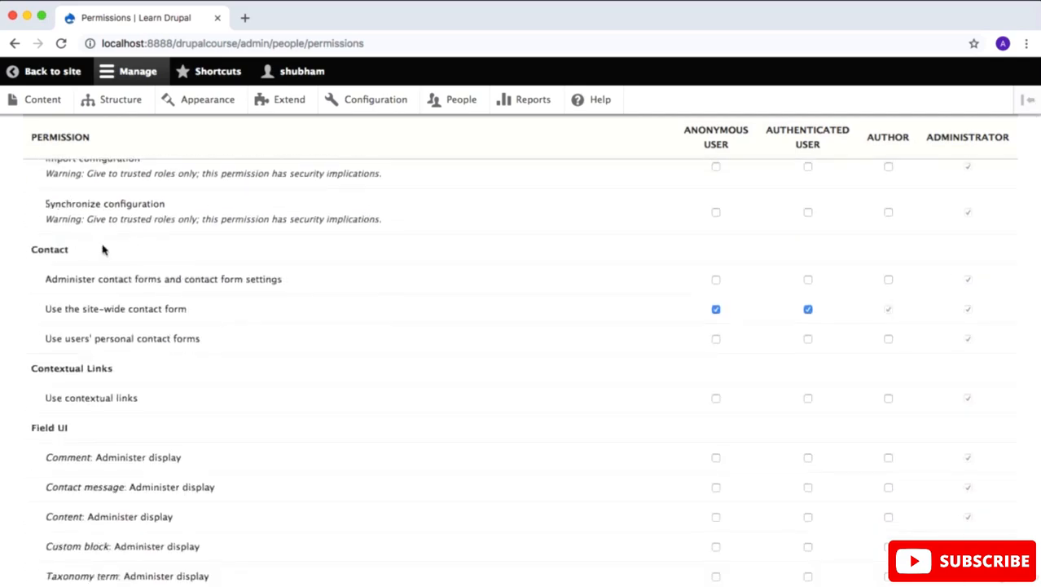
scroll(156, 365, down, 10)
scroll(156, 366, down, 10)
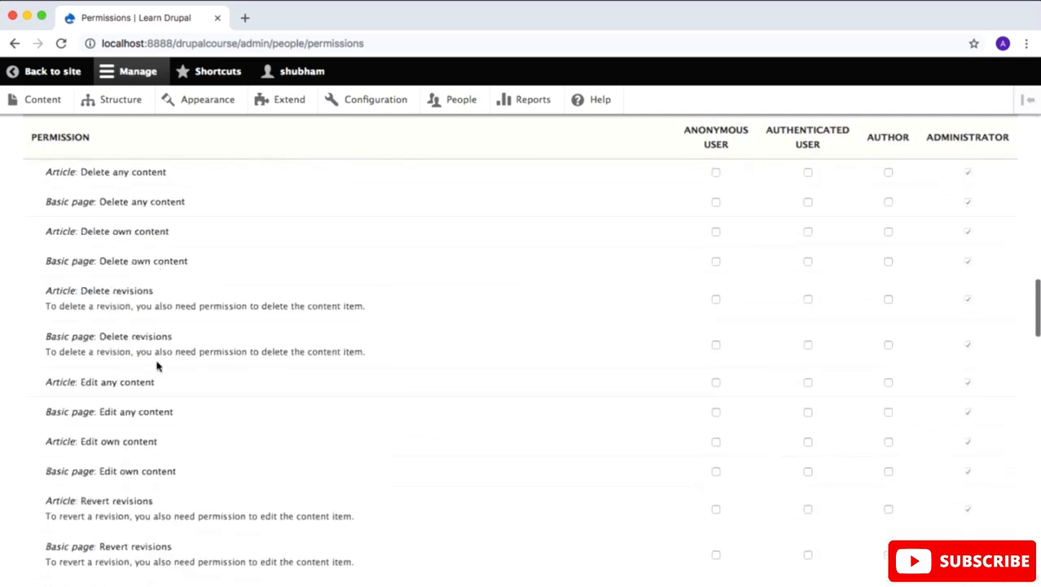
scroll(156, 366, up, 16)
scroll(157, 365, up, 15)
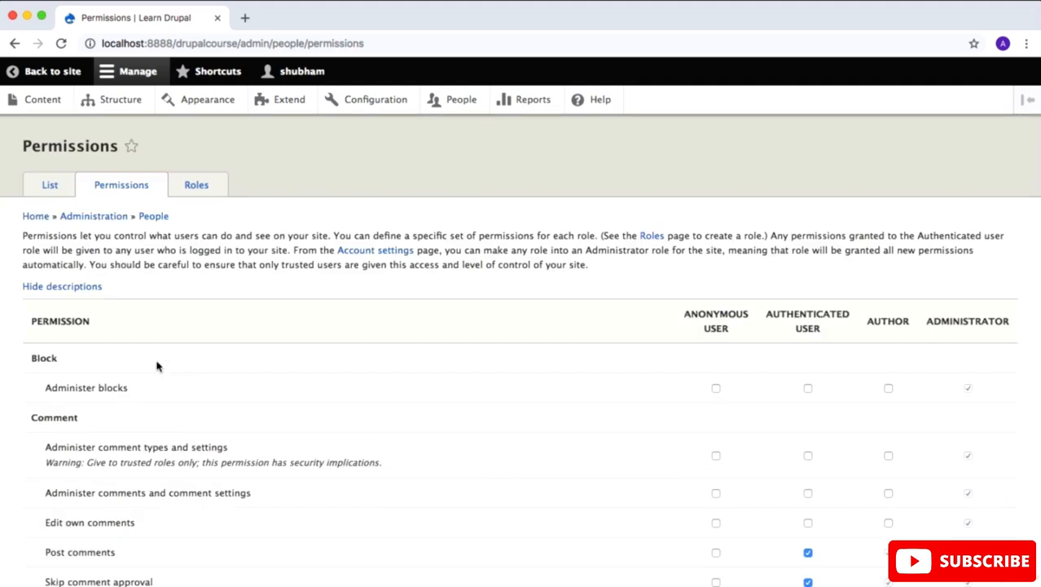
Step: Grant the Author role use of the Full HTML and Restricted HTML text formats
scroll(157, 365, down, 3)
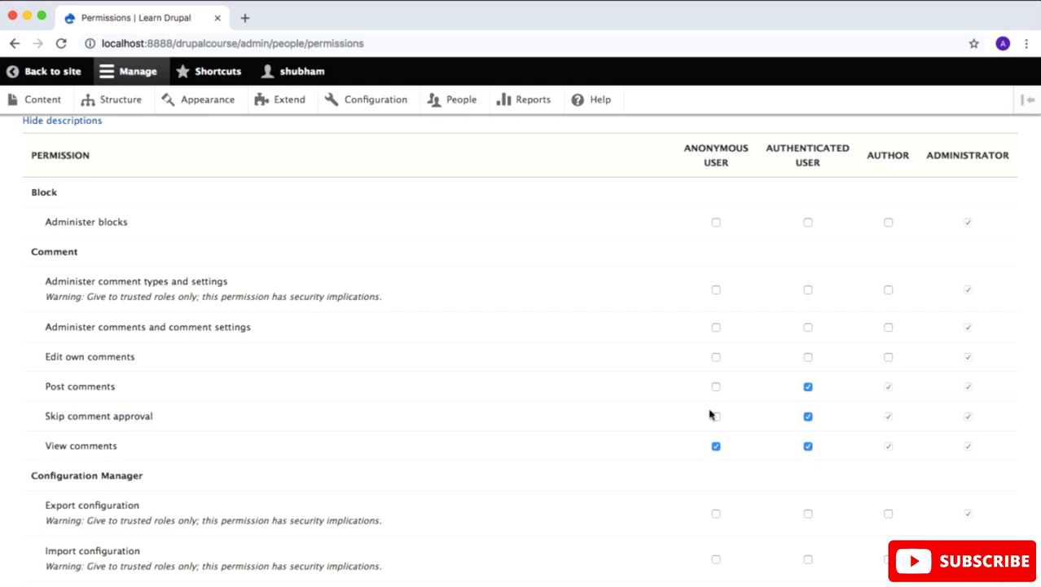
scroll(709, 415, down, 7)
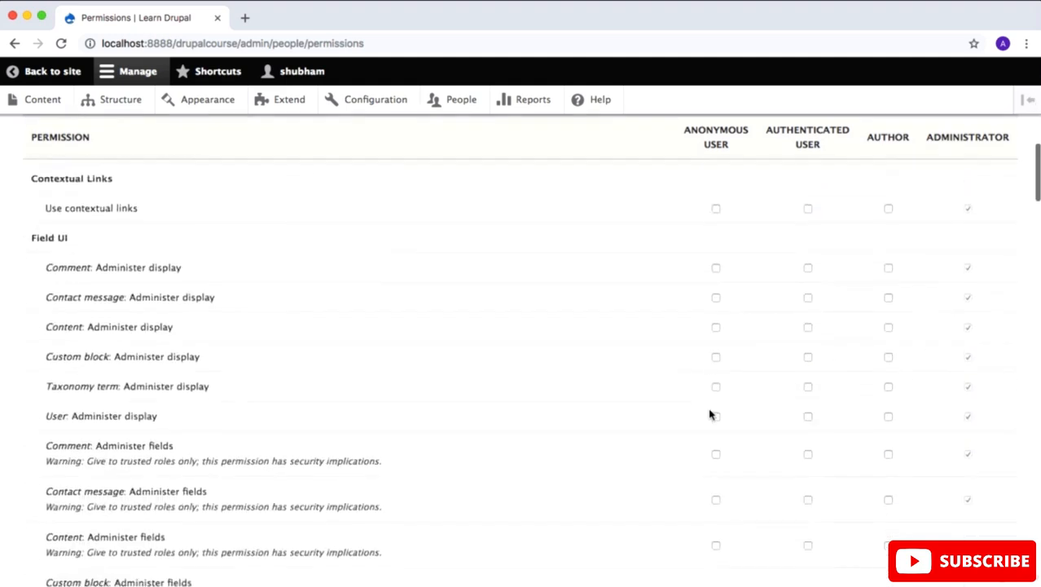
scroll(709, 415, down, 8)
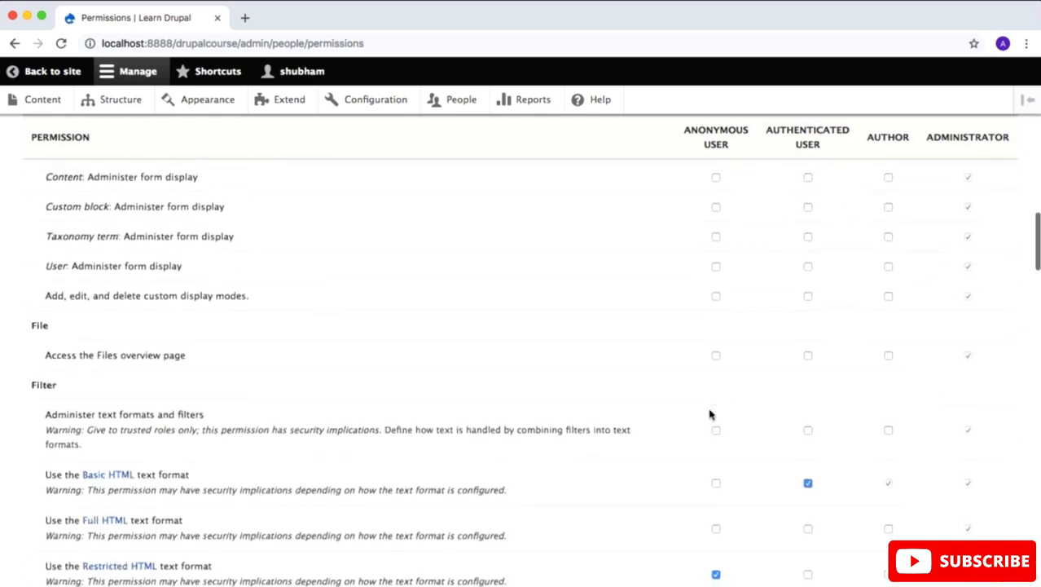
scroll(709, 415, down, 5)
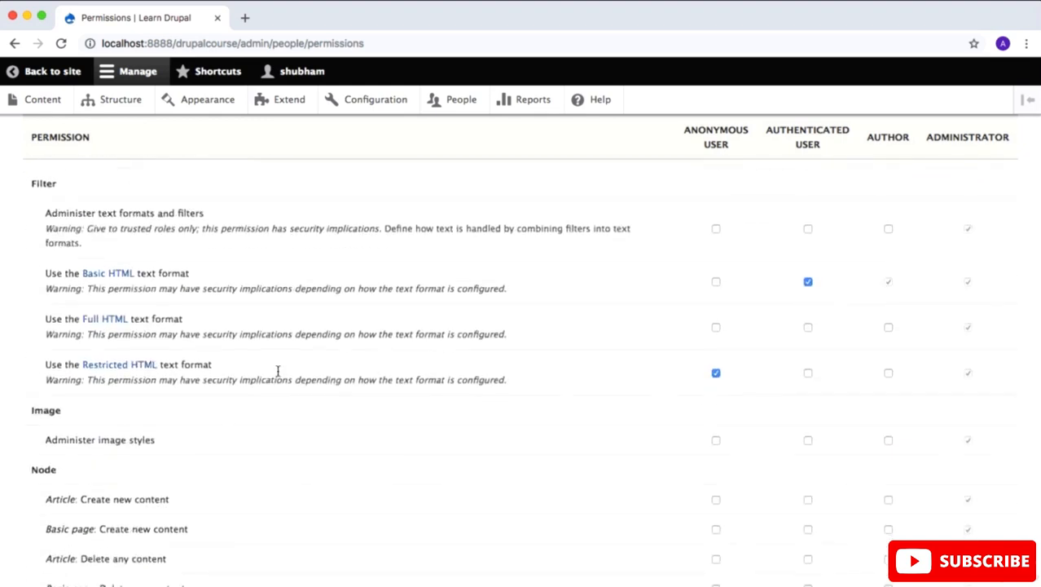
click(888, 327)
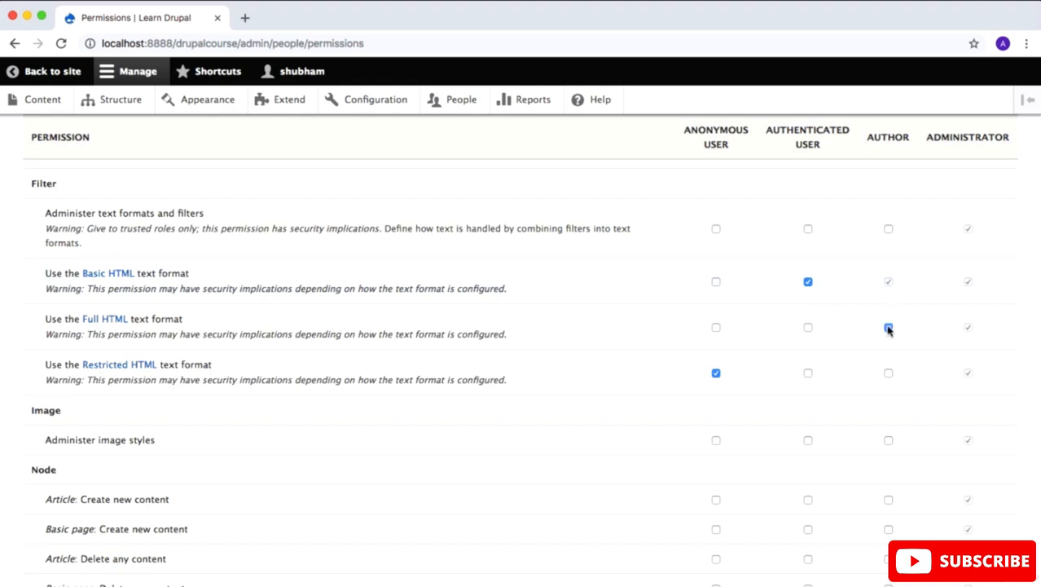
click(888, 373)
Step: Allow the Author role to create new Article and Basic page content
scroll(921, 369, down, 3)
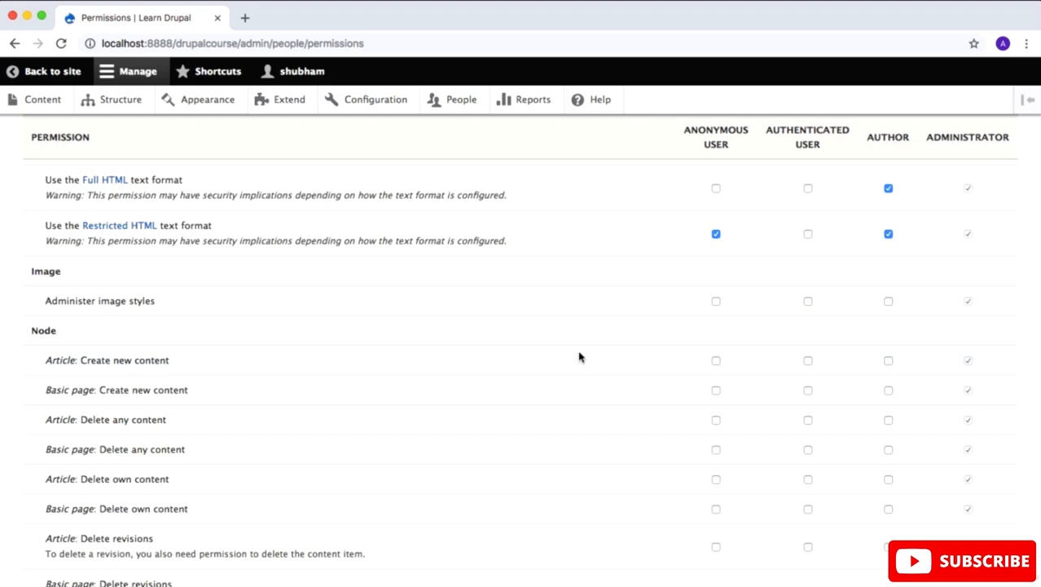
click(888, 360)
click(889, 390)
Step: Allow the Author role to delete its own Basic page and Article content
scroll(904, 392, down, 2)
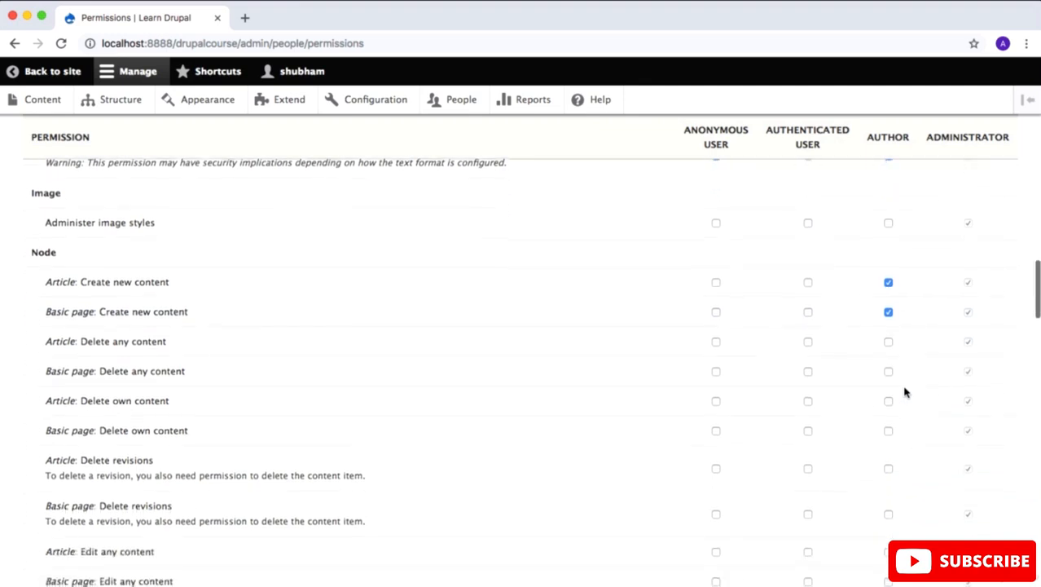
drag(79, 400, 183, 400)
drag(221, 430, 60, 425)
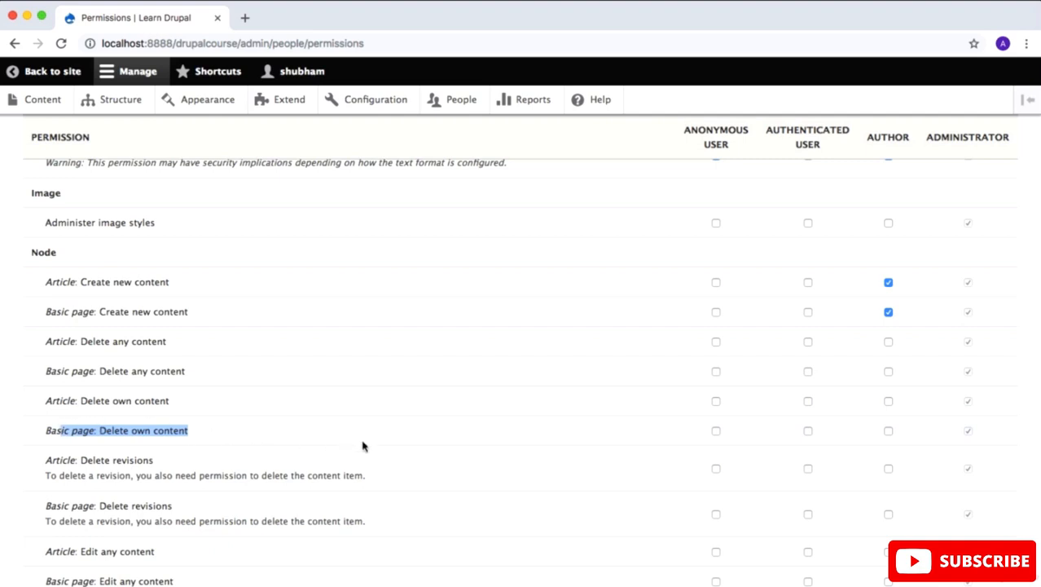
click(888, 430)
click(888, 401)
Step: Allow the Author role to edit its own Article and Basic page content
scroll(834, 410, down, 4)
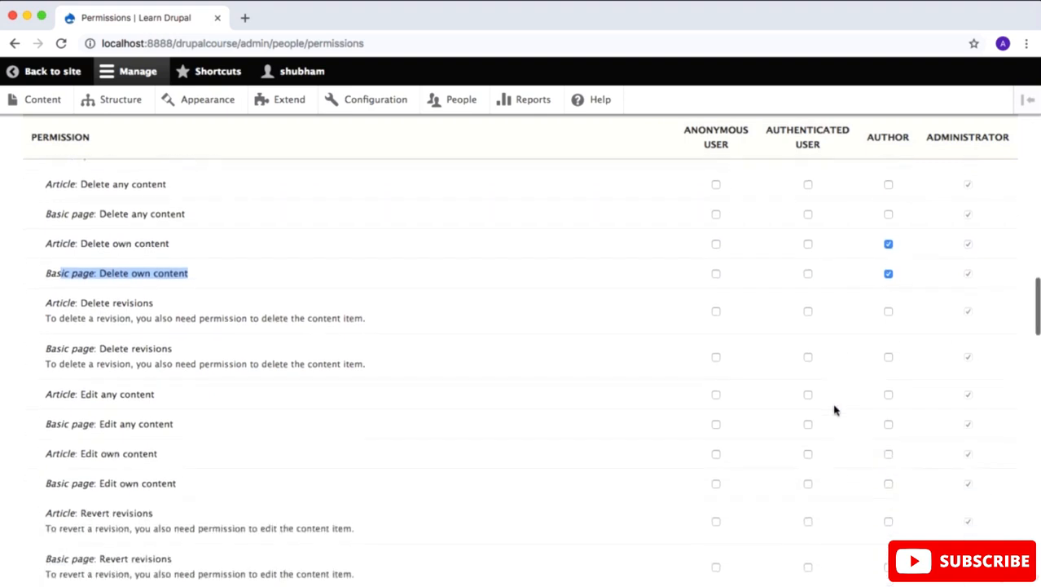
click(164, 304)
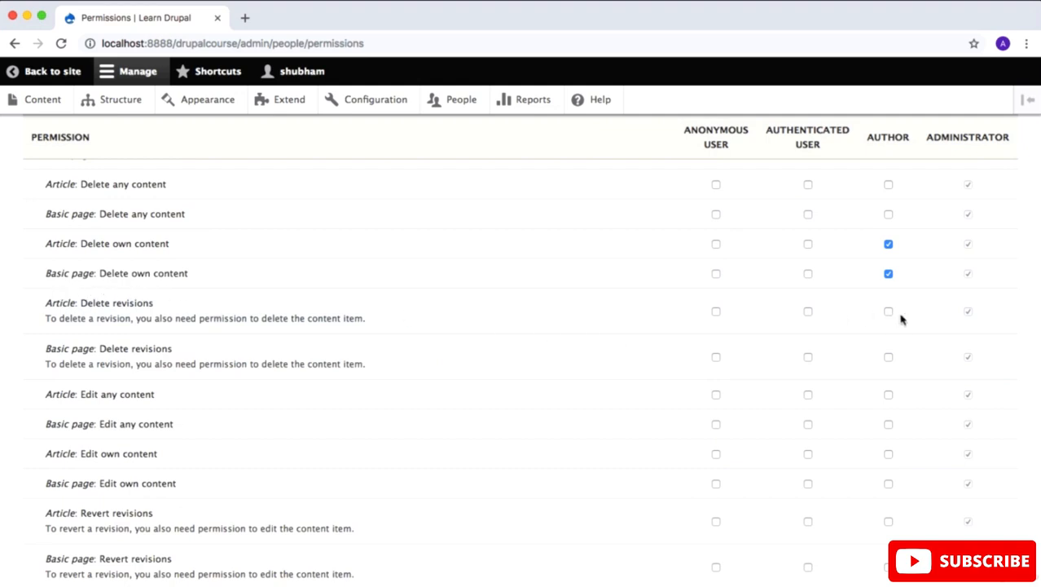
scroll(914, 383, down, 5)
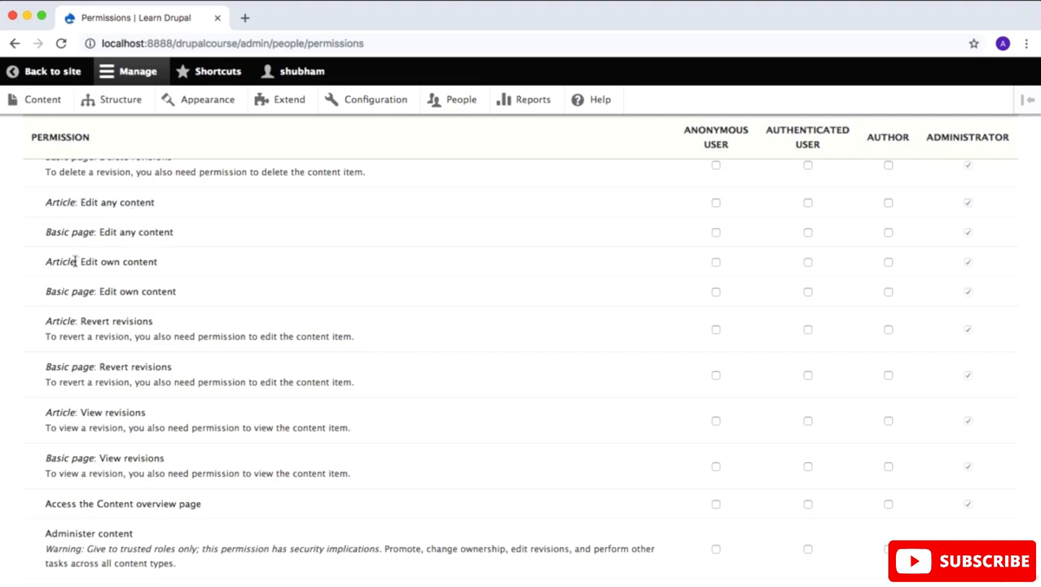
drag(76, 262, 160, 263)
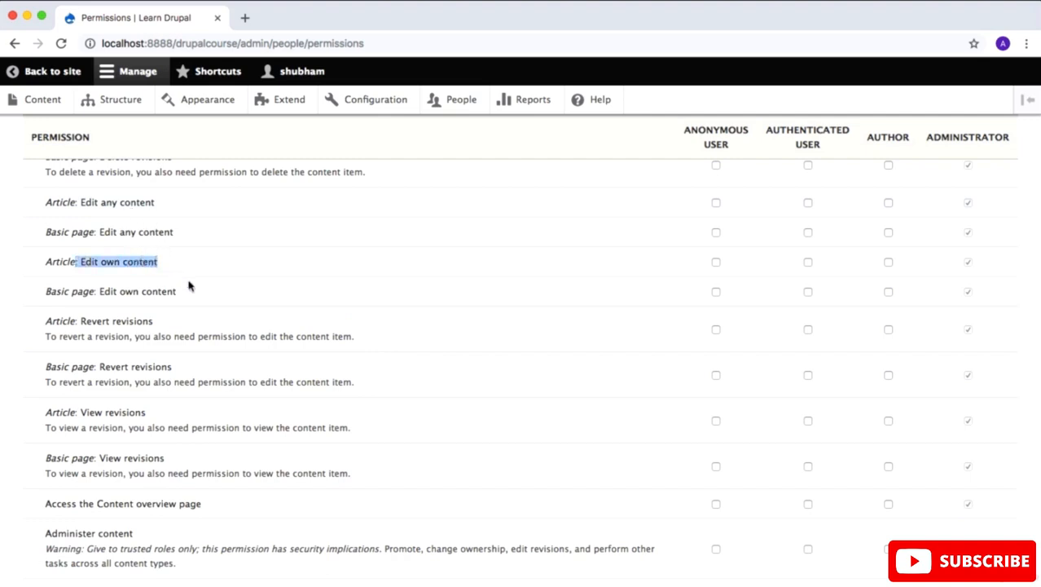
click(888, 261)
click(889, 292)
Step: Allow the Author role to view Article and Basic page revisions and to access the Content overview page
scroll(262, 251, down, 3)
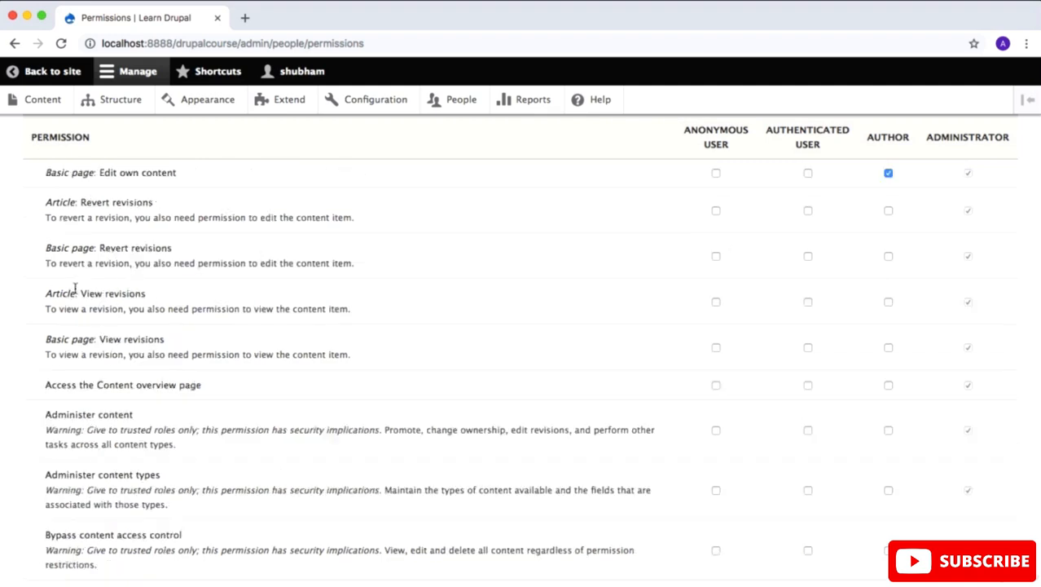
drag(76, 292, 162, 298)
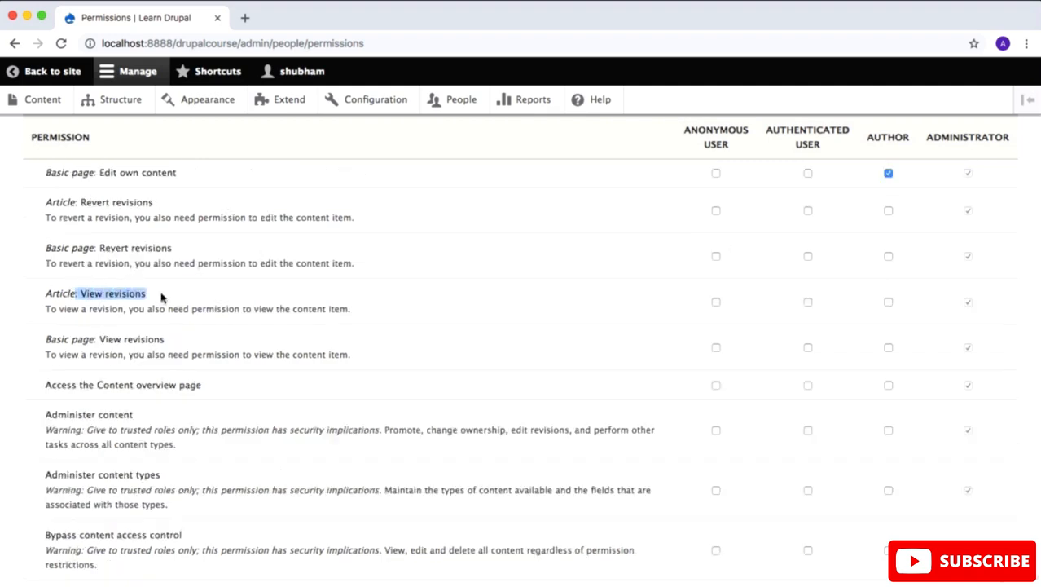
click(888, 302)
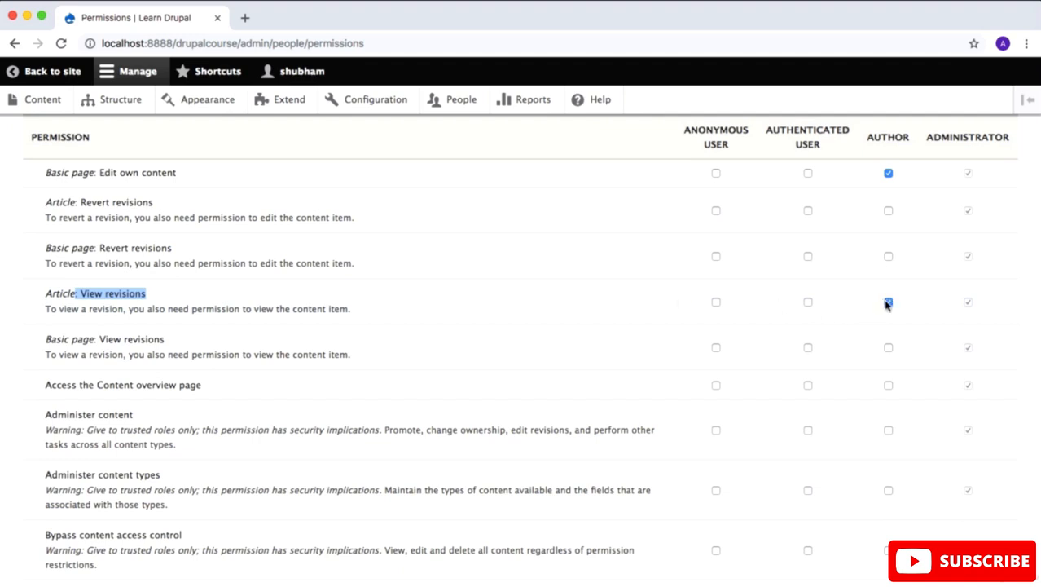
click(889, 348)
scroll(846, 342, down, 2)
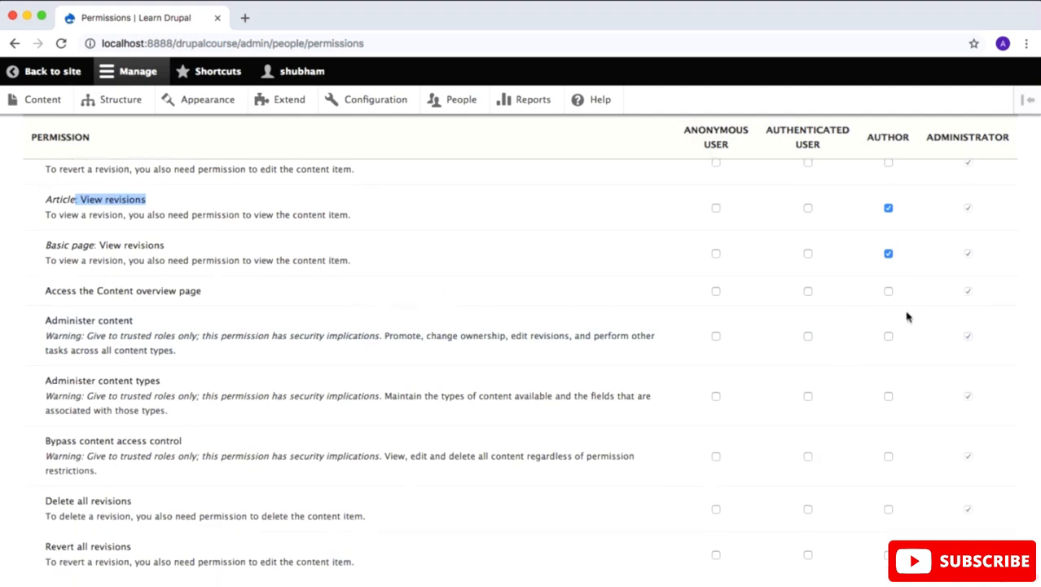
click(889, 292)
Step: Allow the Author role to view its own unpublished content
scroll(889, 292, down, 3)
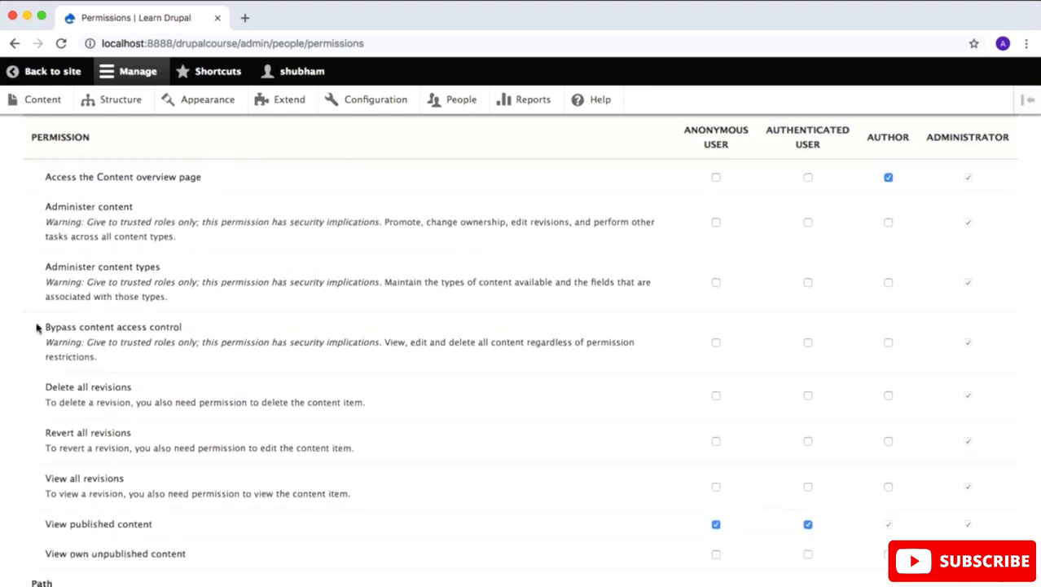
drag(36, 327, 190, 330)
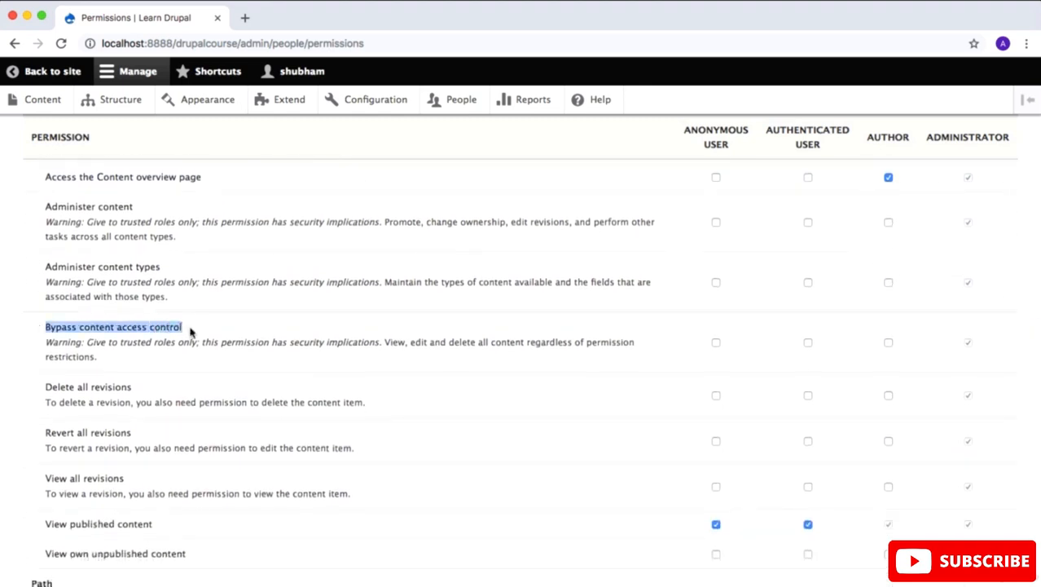
scroll(189, 330, down, 5)
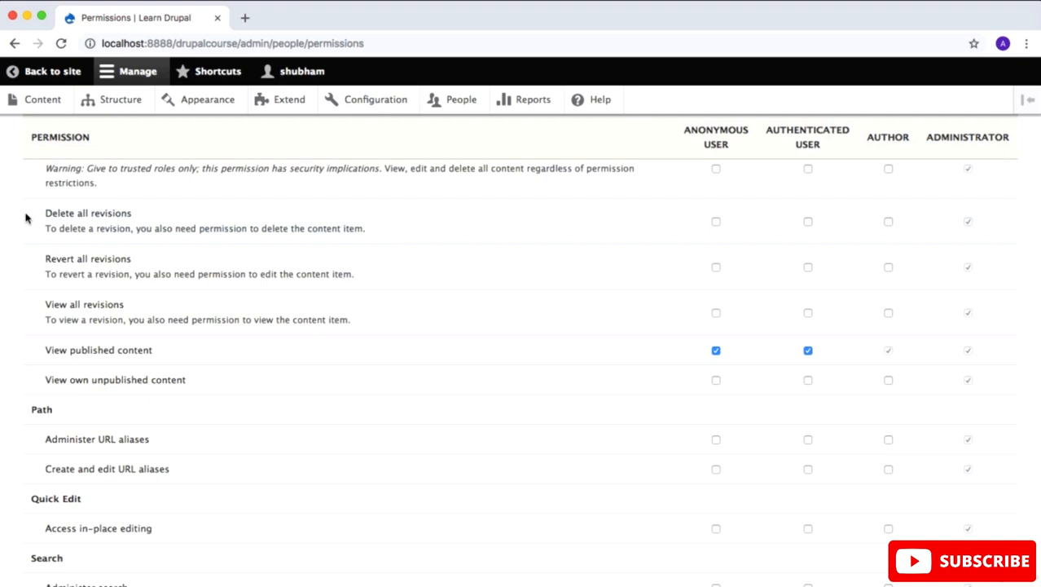
scroll(219, 365, down, 3)
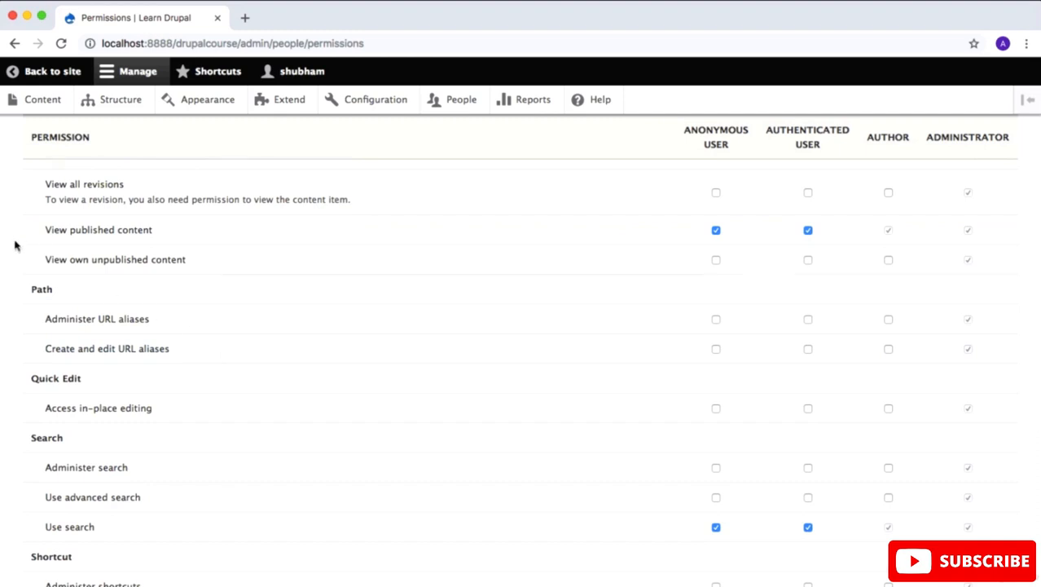
drag(37, 259, 284, 263)
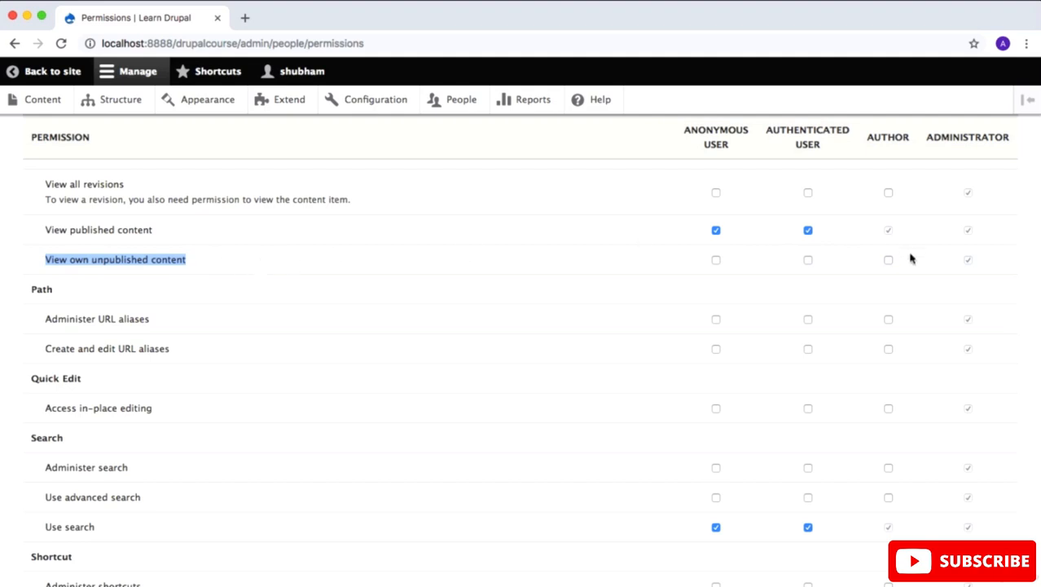
click(639, 279)
Step: Allow the Author role to view the administration theme
scroll(638, 278, up, 1)
scroll(217, 295, down, 8)
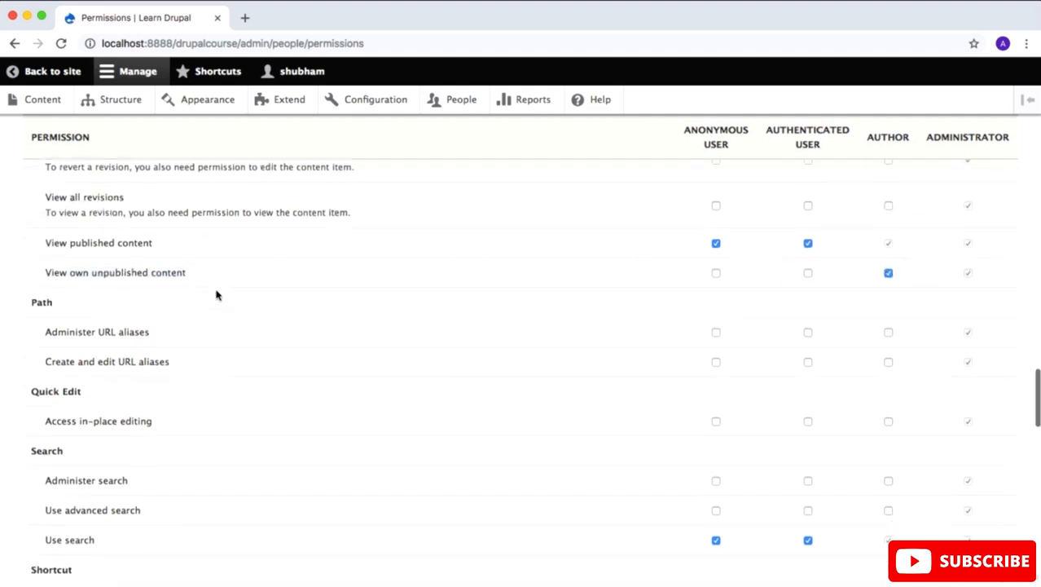
scroll(217, 295, down, 4)
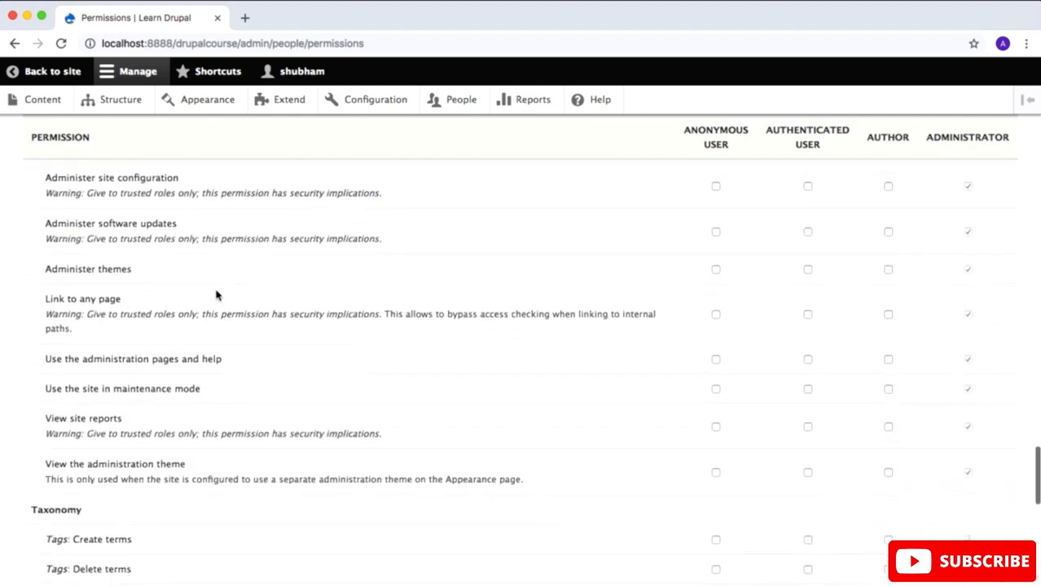
drag(39, 409, 186, 412)
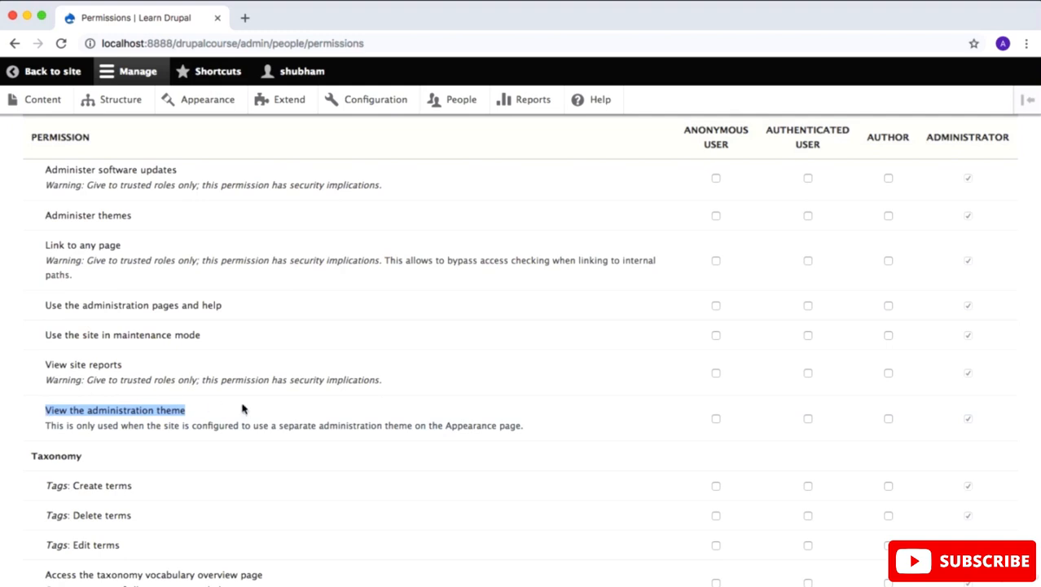
click(888, 419)
Step: Allow the Author role to create Tags terms and use the administration toolbar
scroll(911, 421, down, 4)
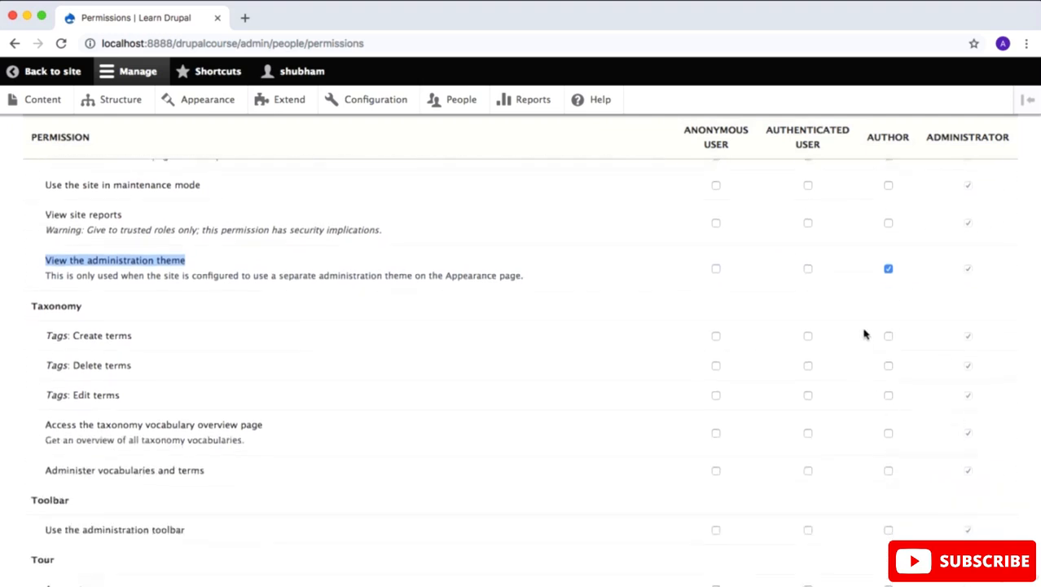
click(888, 337)
scroll(629, 399, down, 5)
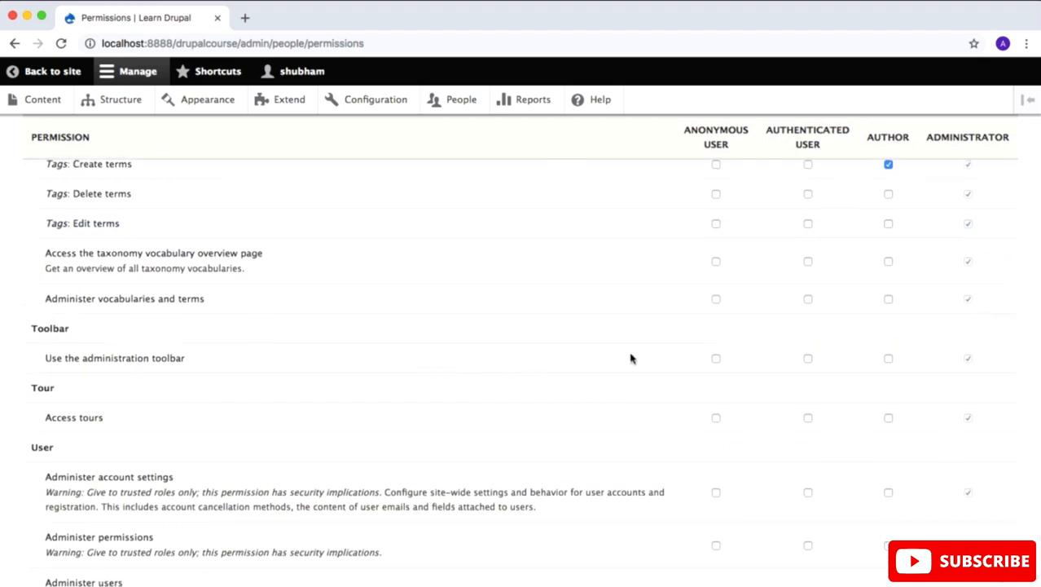
click(888, 359)
Step: Allow the Author role to change its own username and cancel its own user account, and save the permissions
scroll(907, 359, up, 5)
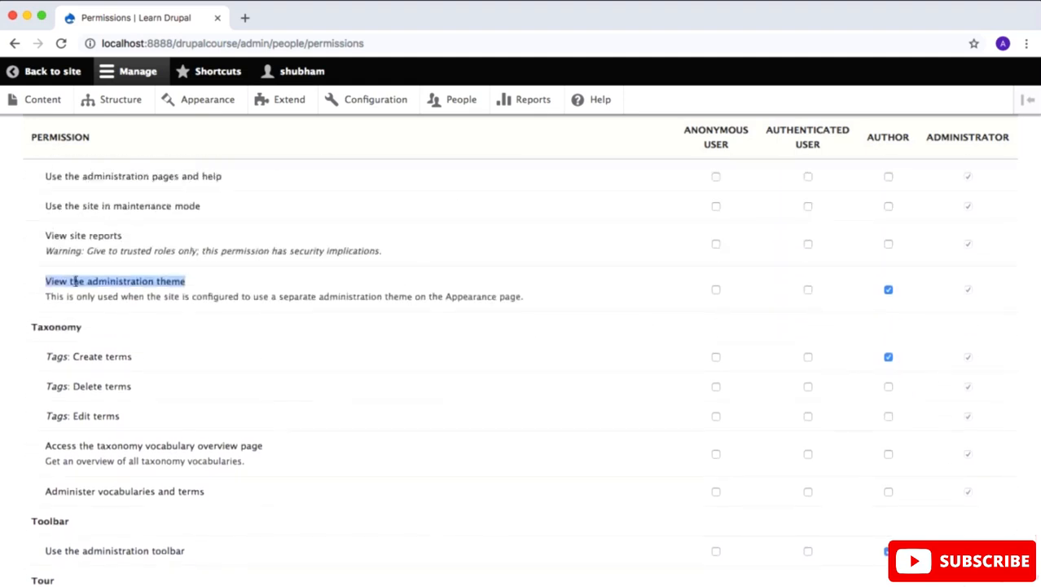
scroll(285, 420, down, 10)
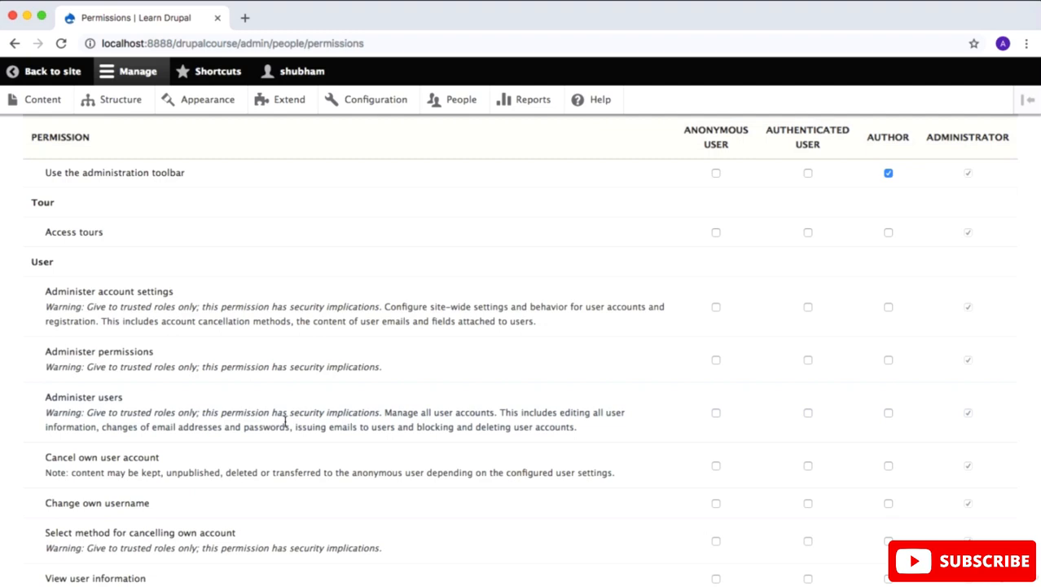
scroll(285, 419, down, 5)
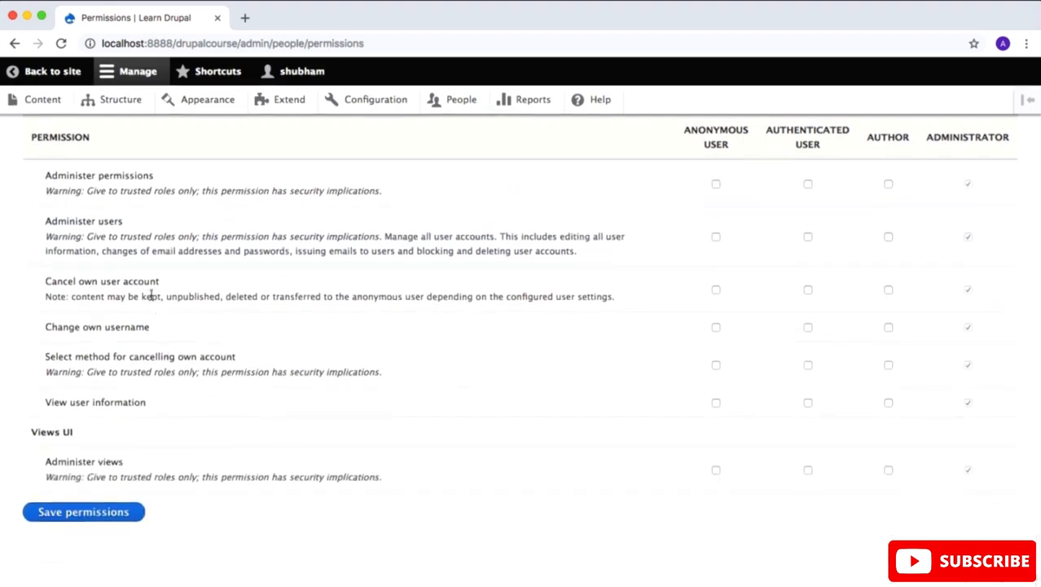
click(888, 326)
drag(39, 282, 175, 283)
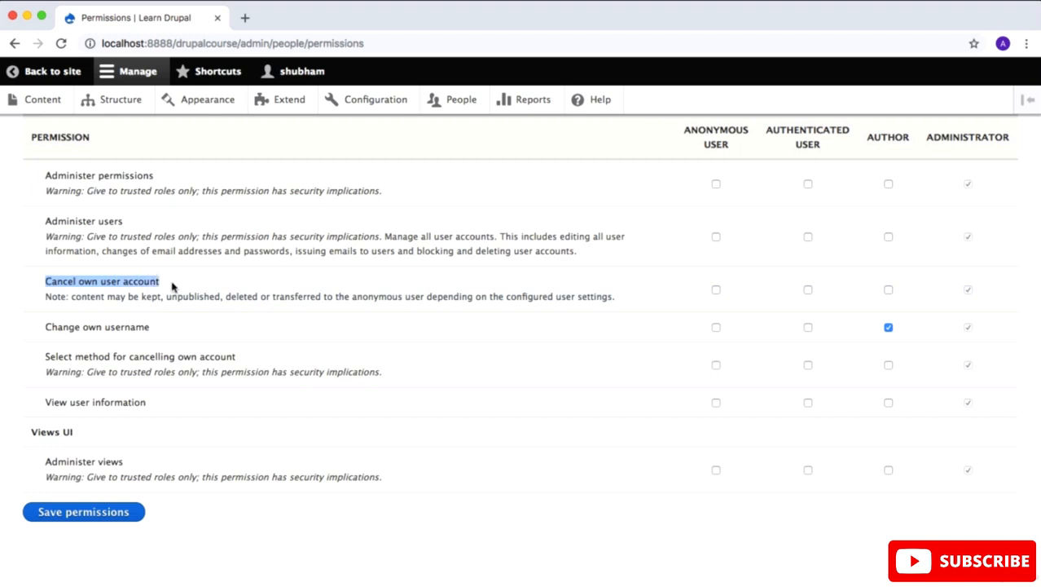
click(888, 289)
click(123, 510)
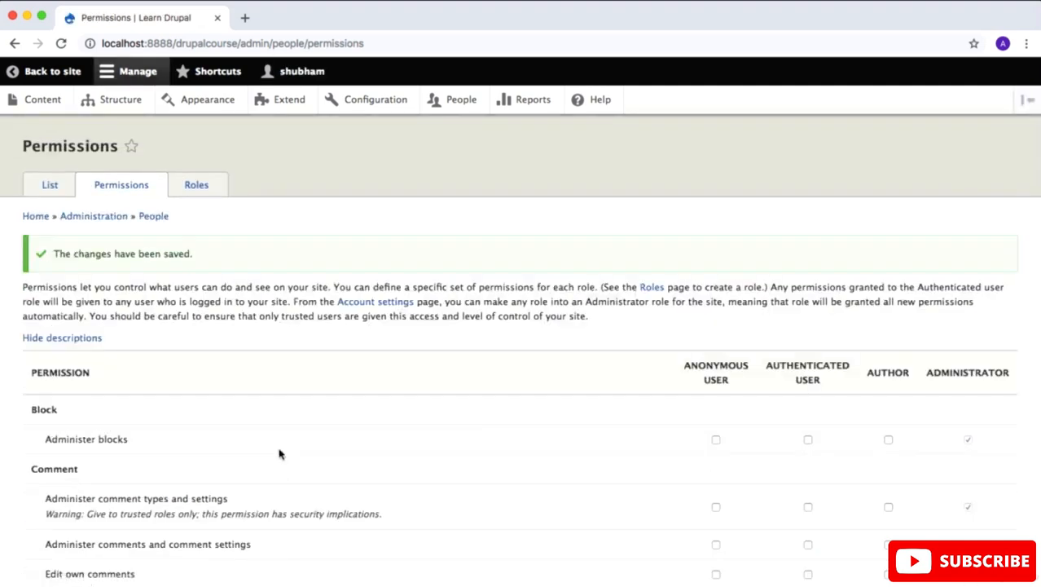
Step: Assign the Author role to the non-administrator user account in the people list and save the account
click(49, 187)
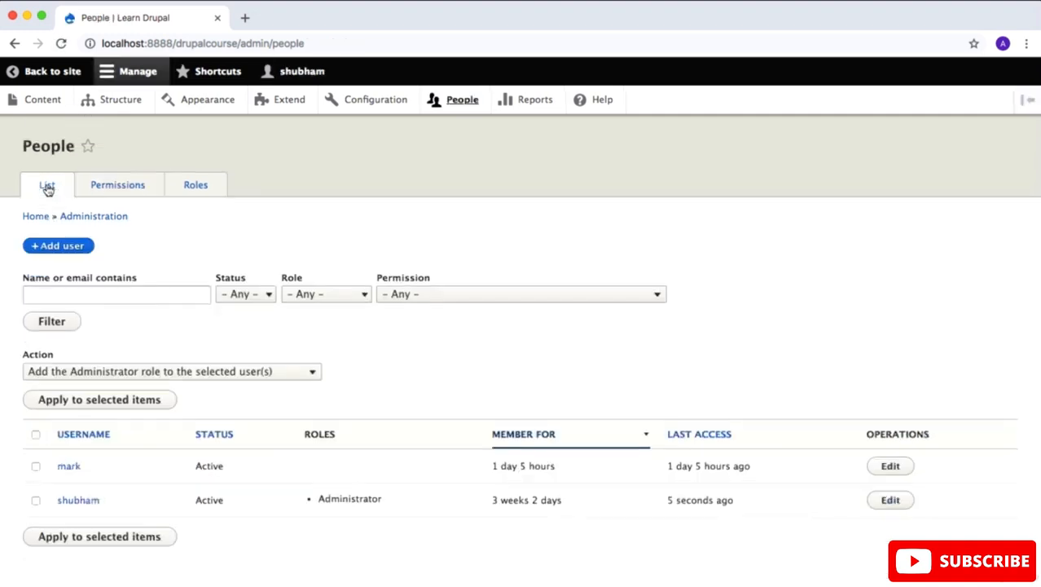
scroll(70, 346, down, 1)
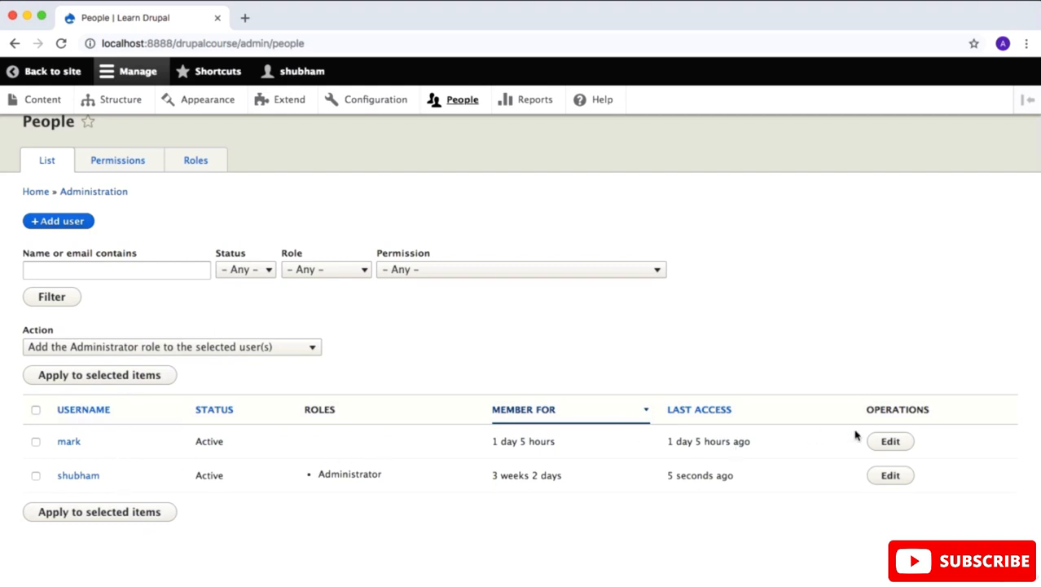
click(890, 442)
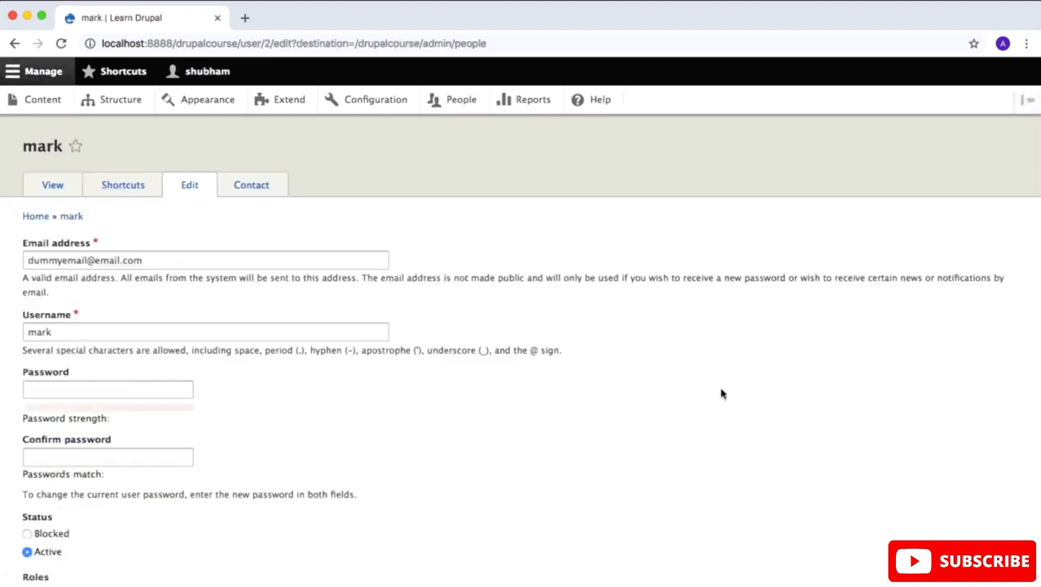
scroll(721, 394, down, 4)
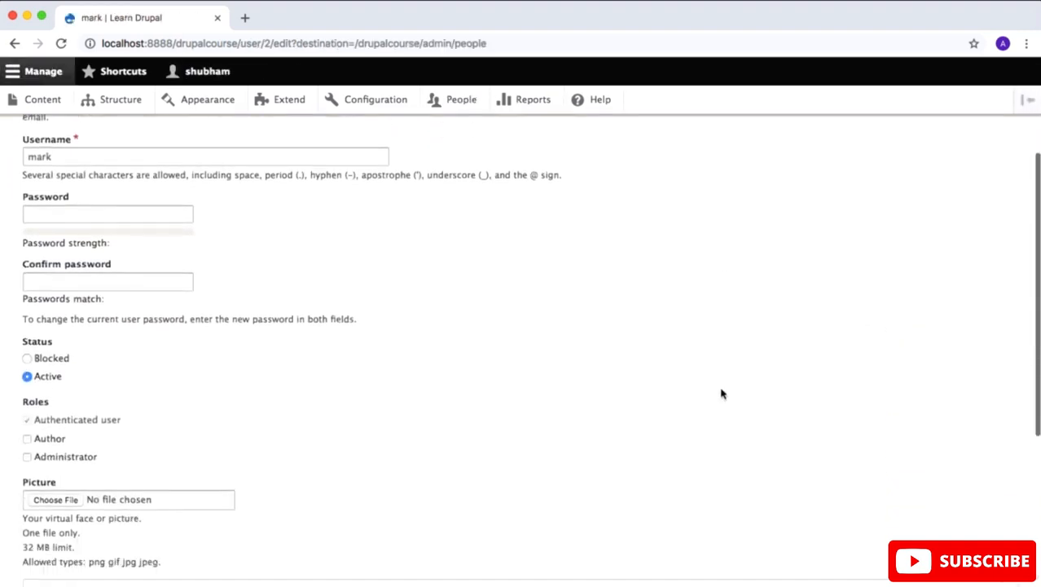
click(27, 438)
scroll(160, 409, down, 4)
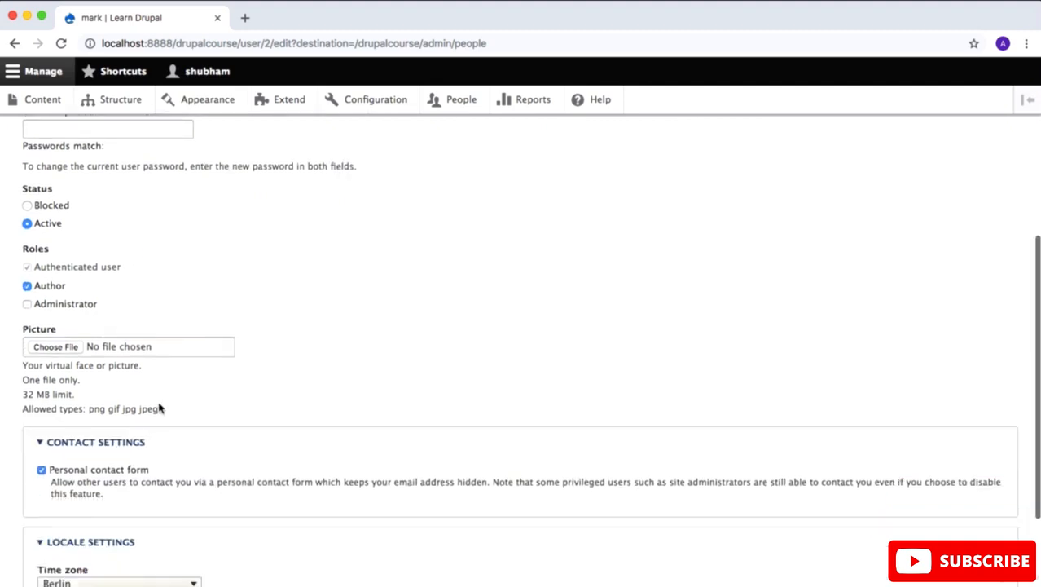
scroll(160, 408, down, 3)
click(55, 512)
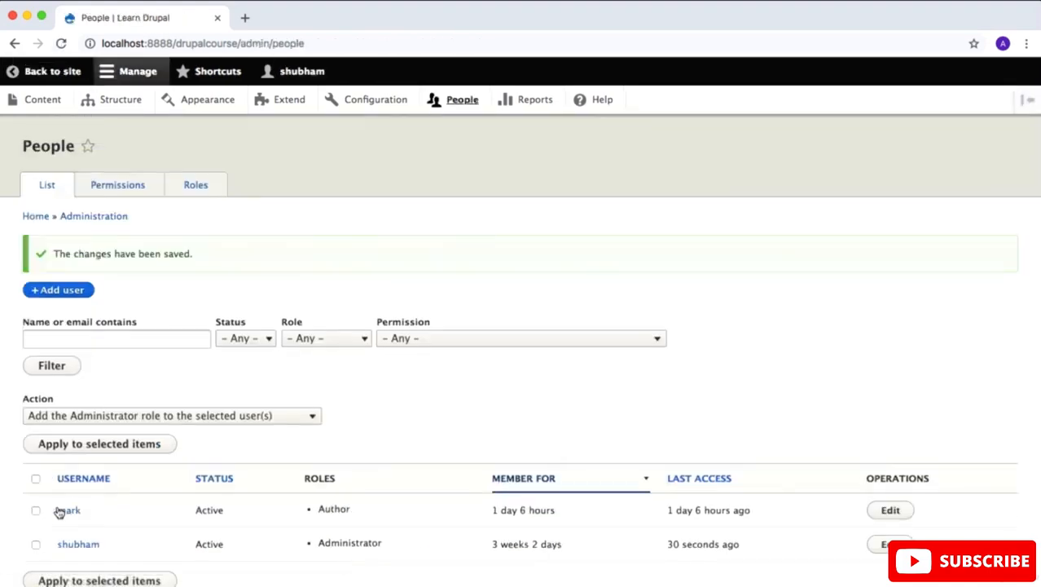
Step: Open the site at localhost:8888/drupalcourse in a new incognito window
key(super+shift+n)
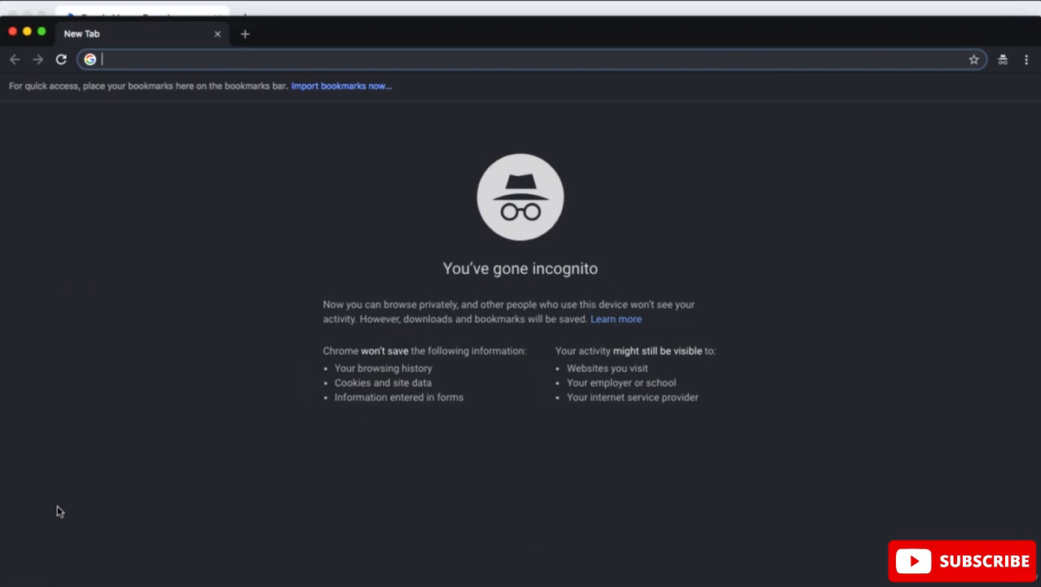
text(localhost:8888/drupalcourse)
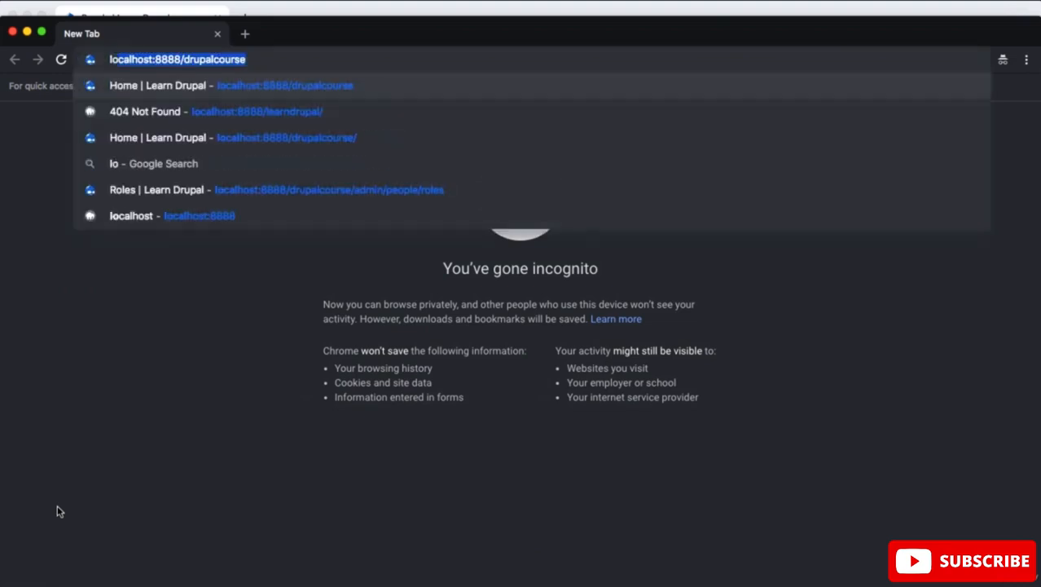
key(Right)
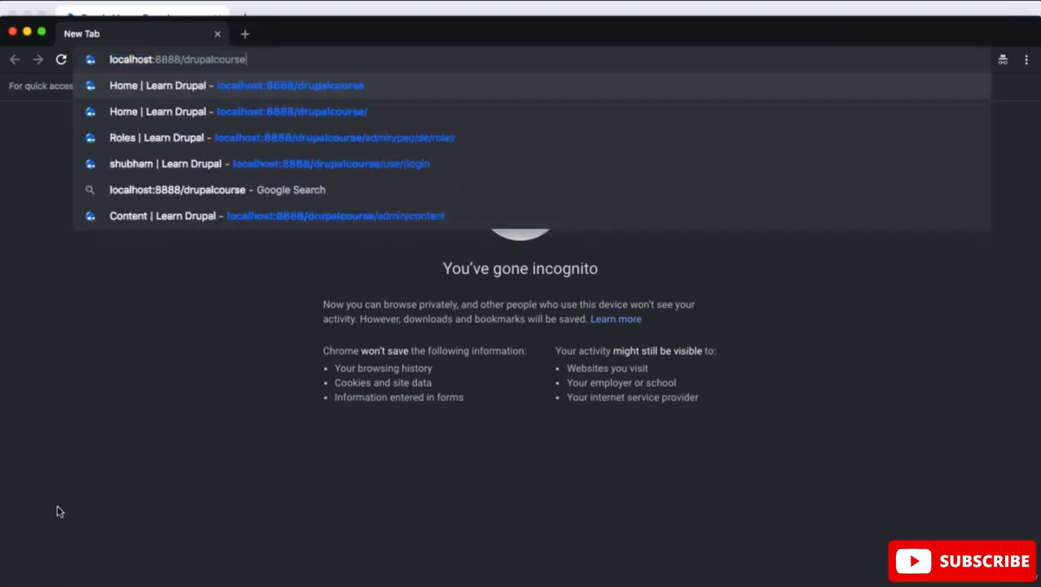
key(Return)
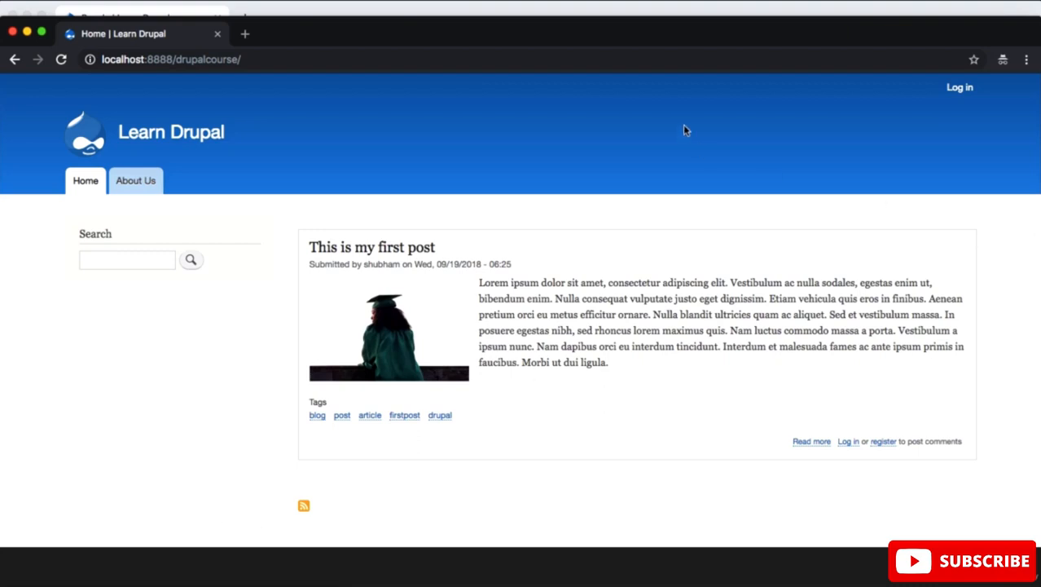
Step: Log in to the site with the username and password of the account that holds the Author role
click(960, 88)
text(mark)
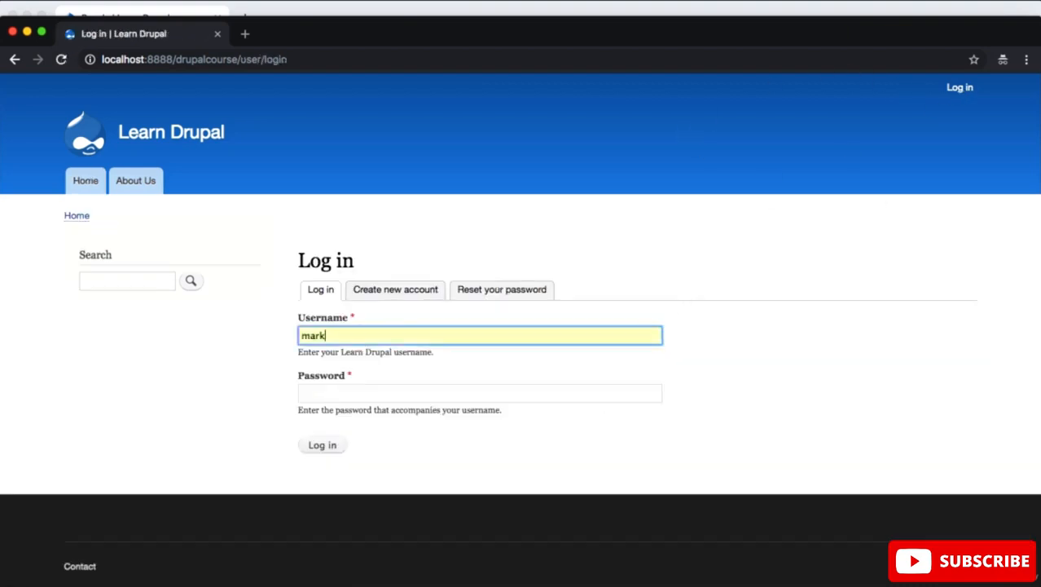
key(Tab)
text(••••••••)
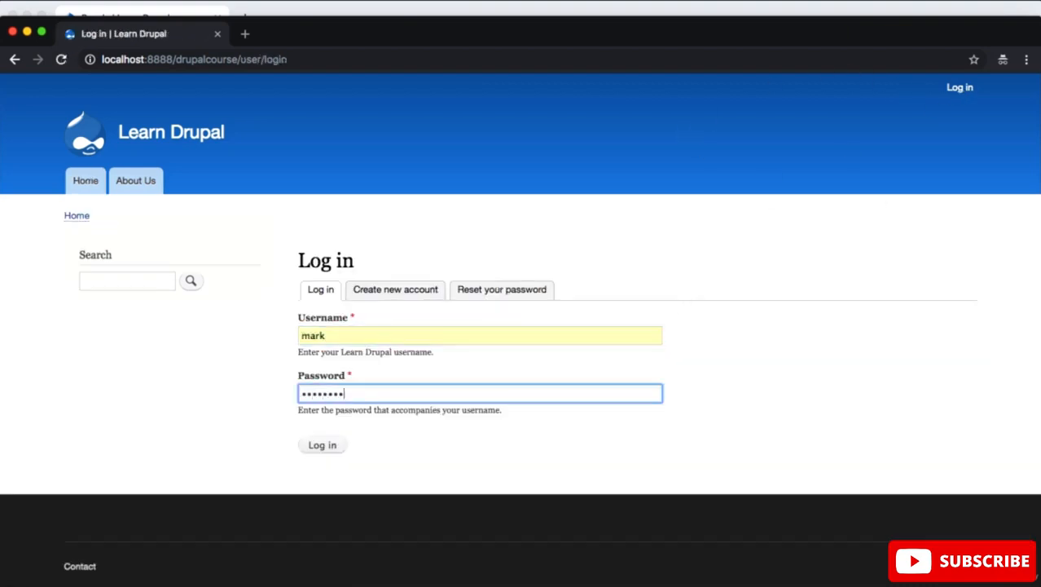
click(324, 449)
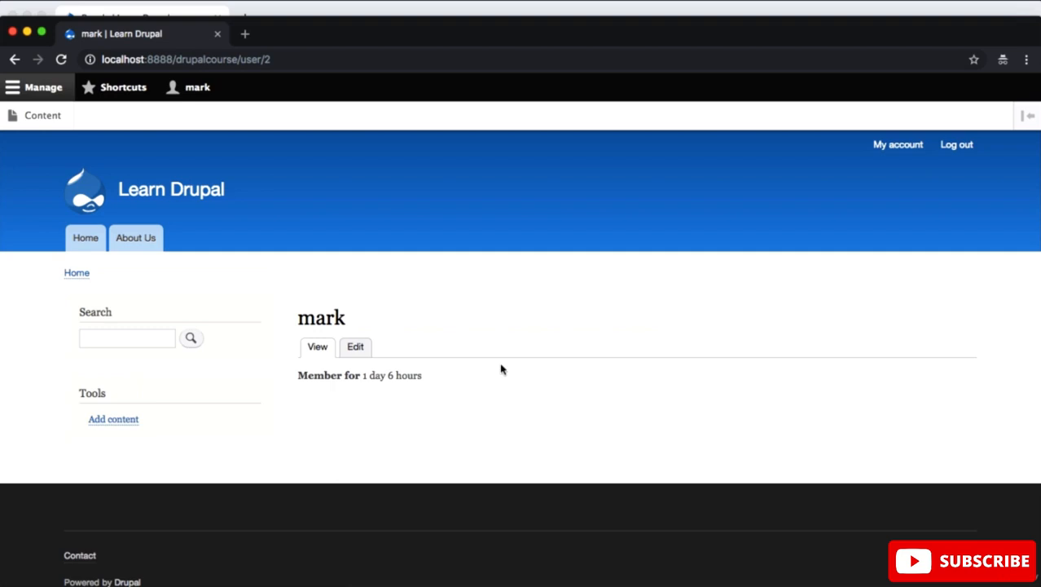
Step: Create a new article titled as the author's introduction, with a one-line greeting containing the author's name as its body
click(29, 117)
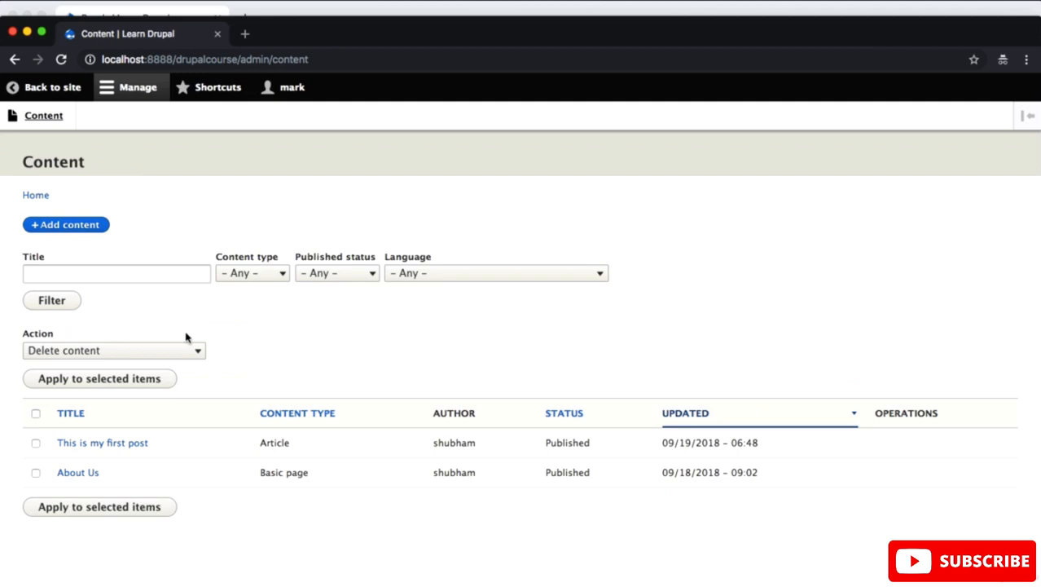
click(72, 230)
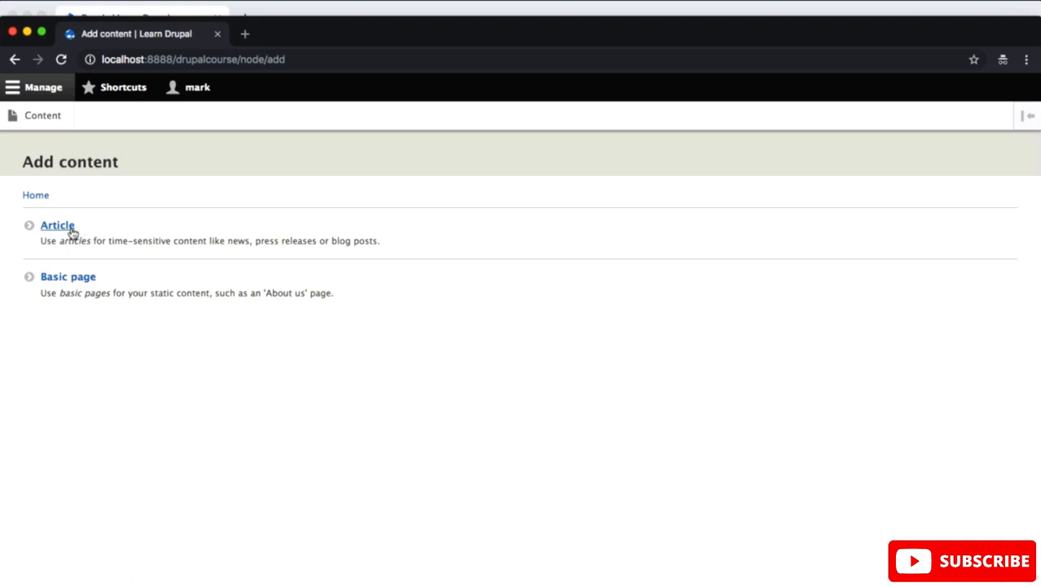
click(71, 232)
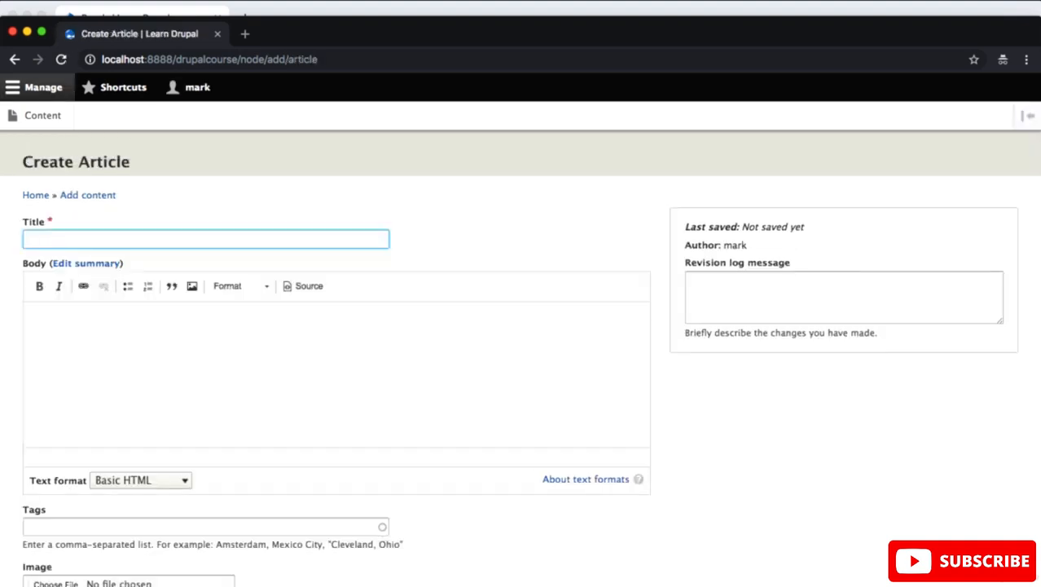
text(Mark's Introduction)
click(208, 390)
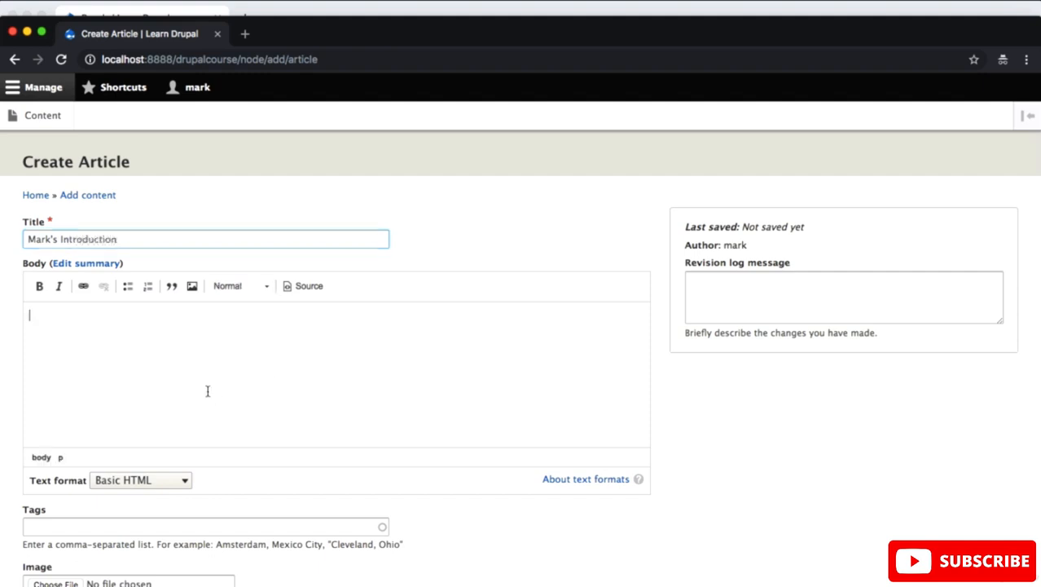
text(Hi I am ma)
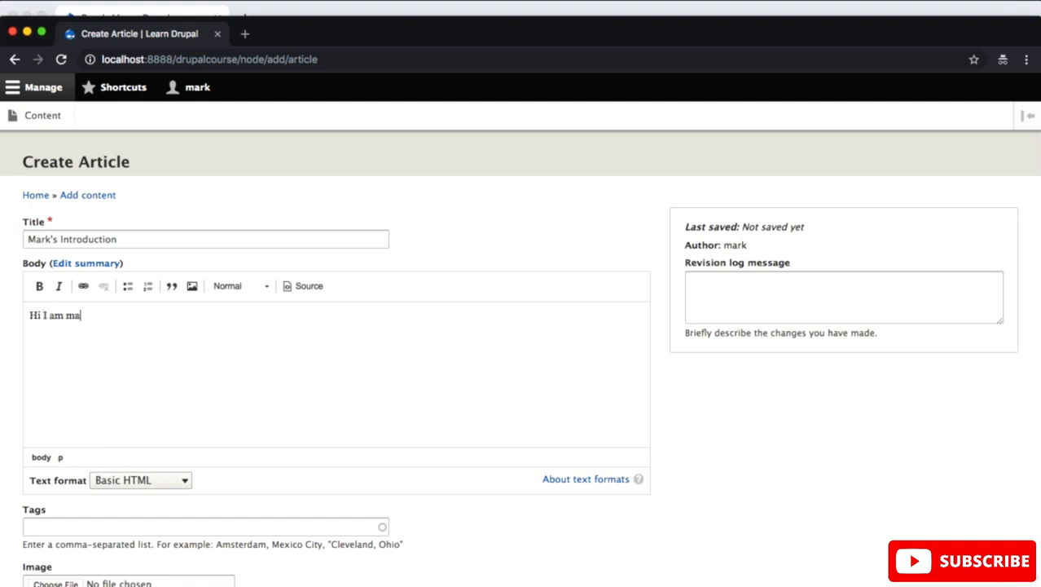
text(rk)
Step: Try the Restricted HTML text format on the article body and return it to Basic HTML
scroll(286, 500, down, 4)
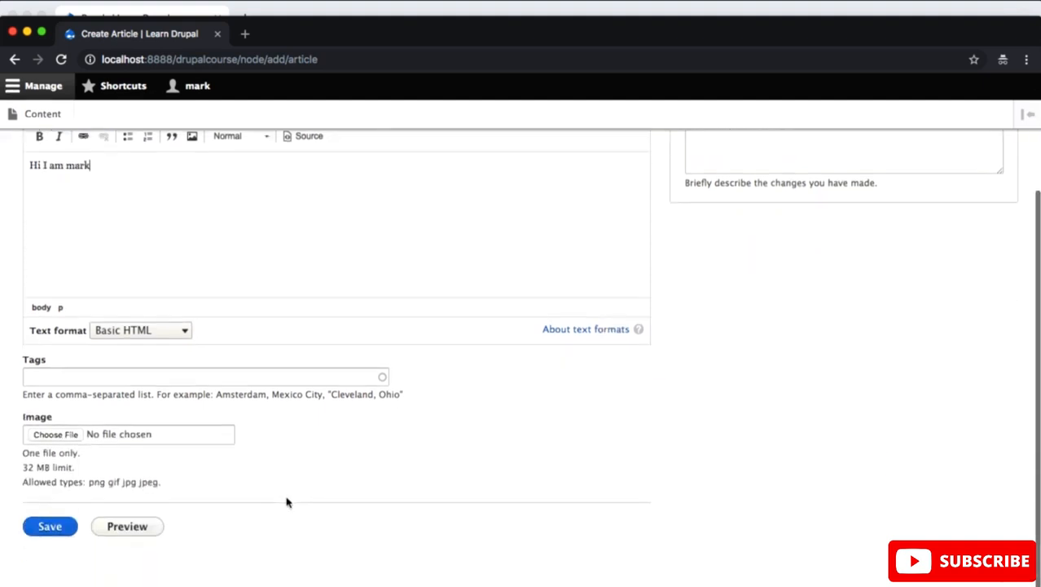
click(167, 334)
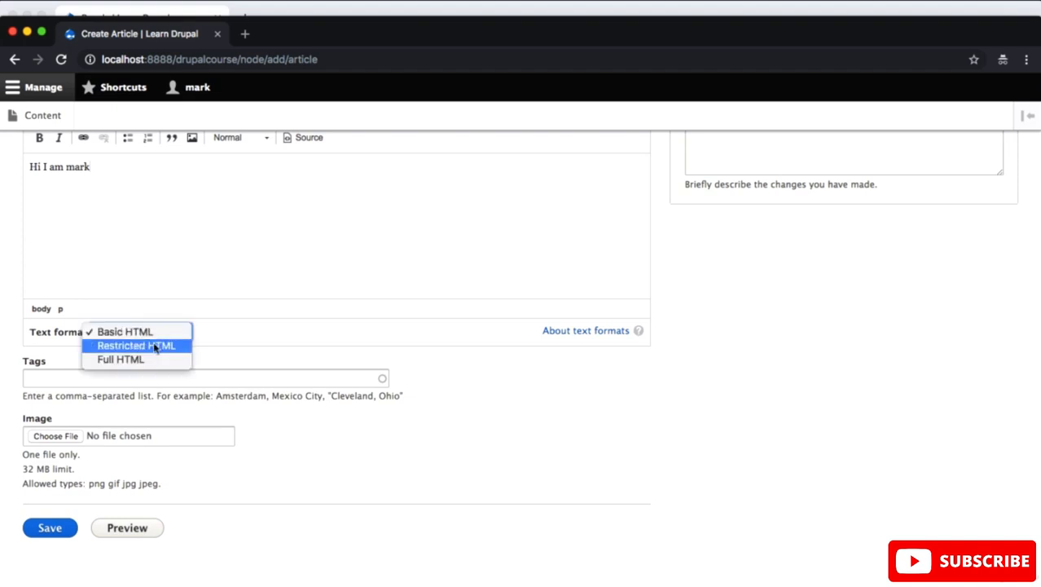
click(155, 348)
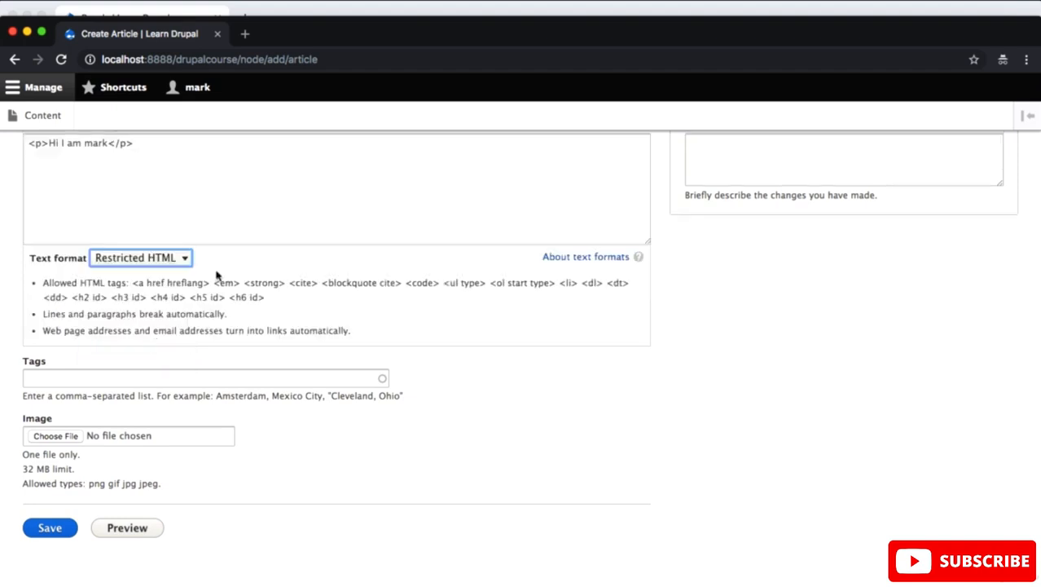
click(167, 273)
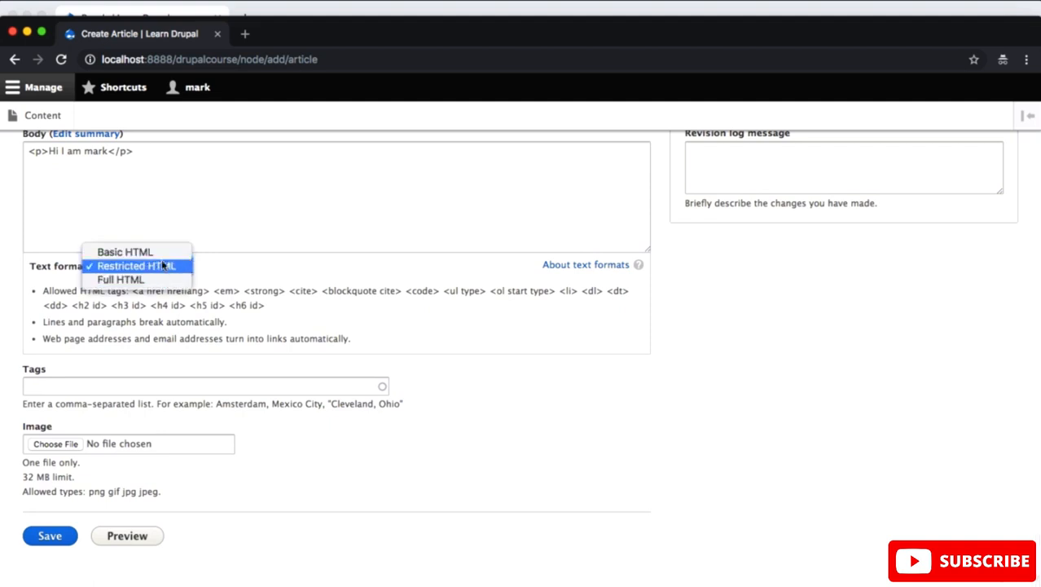
click(162, 256)
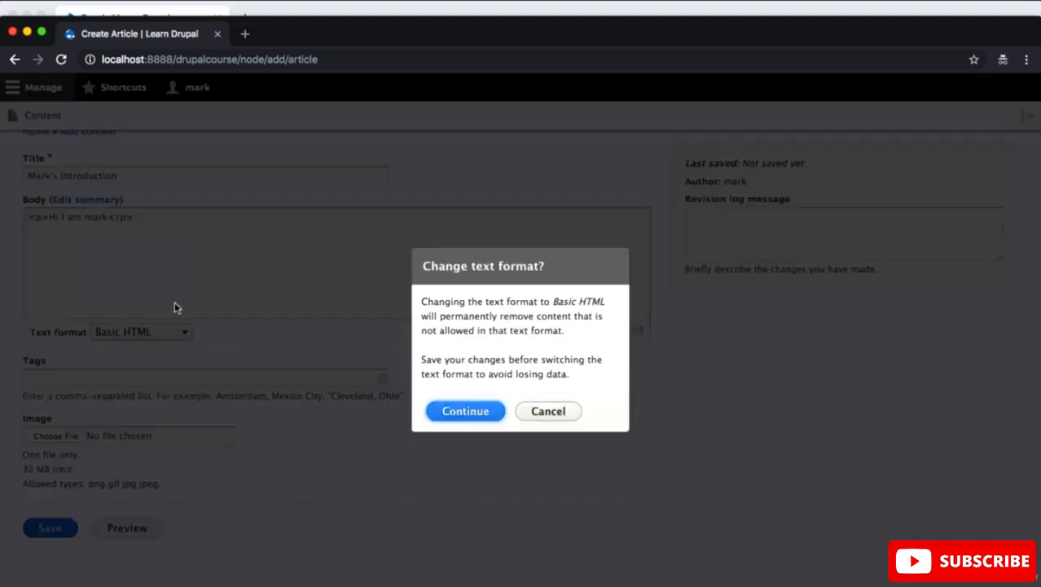
click(466, 411)
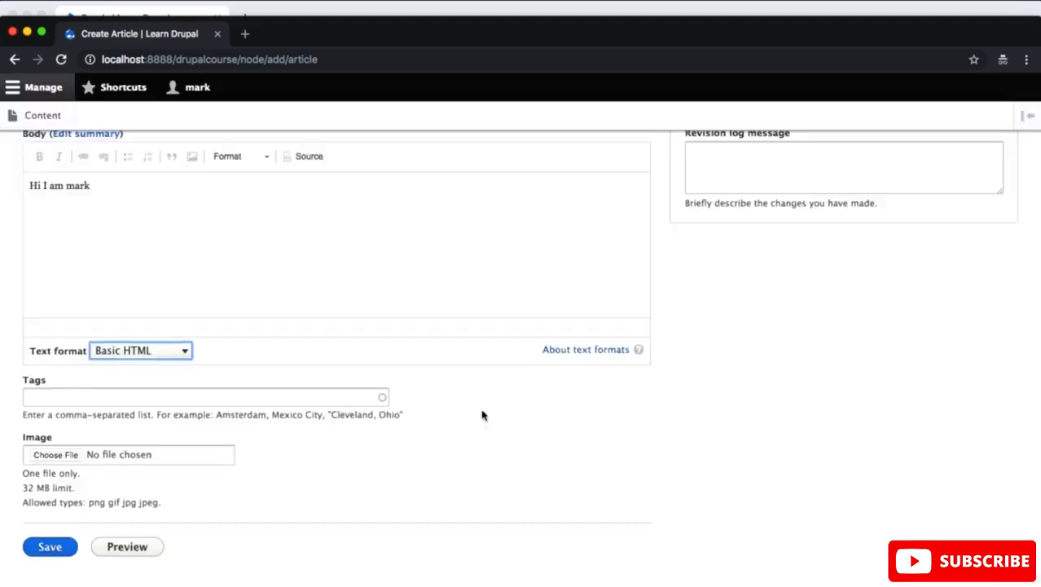
Step: Set the article body's text format to Full HTML, accept the format change and save the article
click(128, 352)
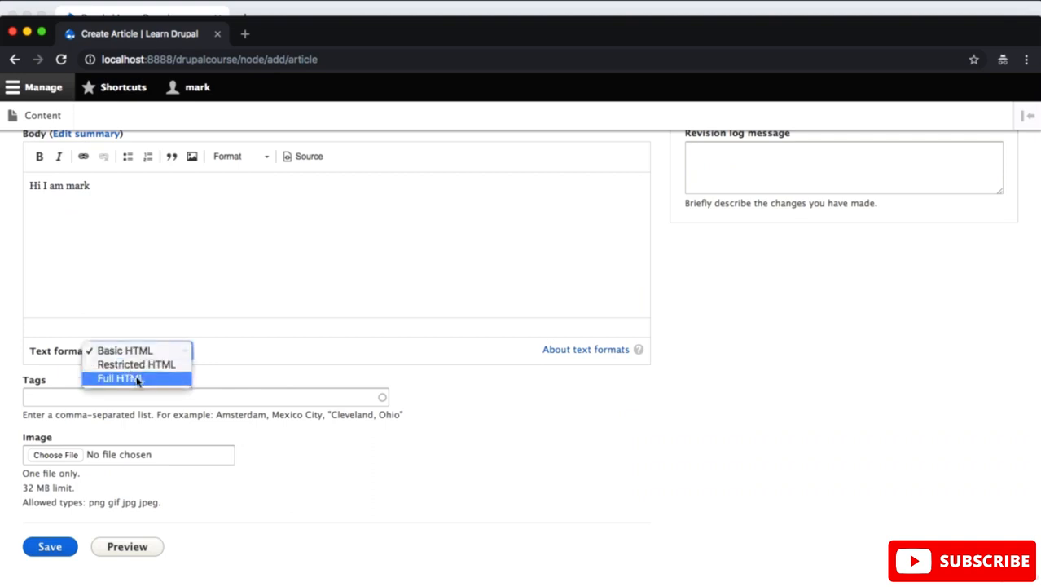
click(139, 378)
click(464, 412)
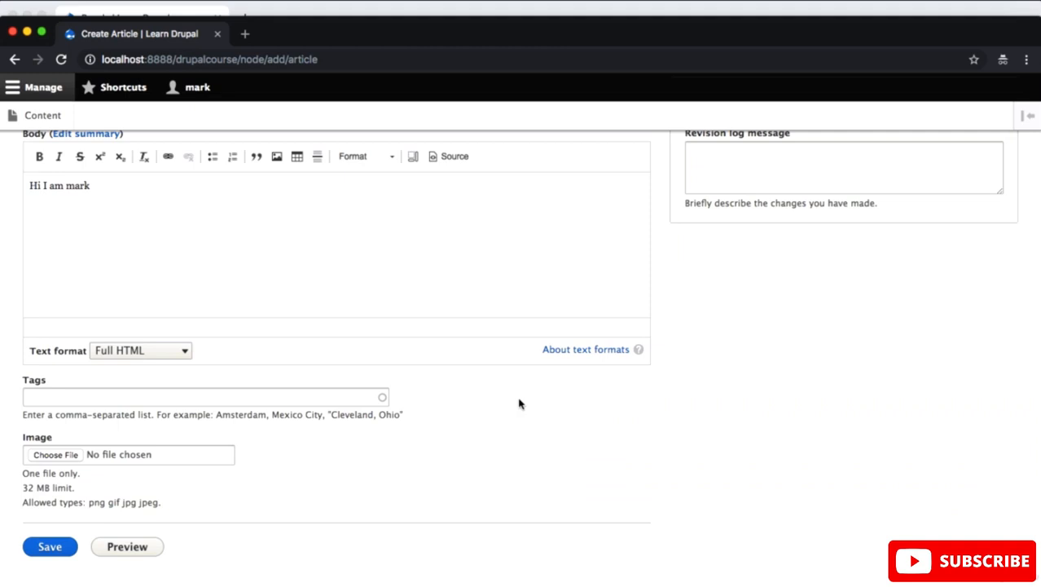
click(58, 551)
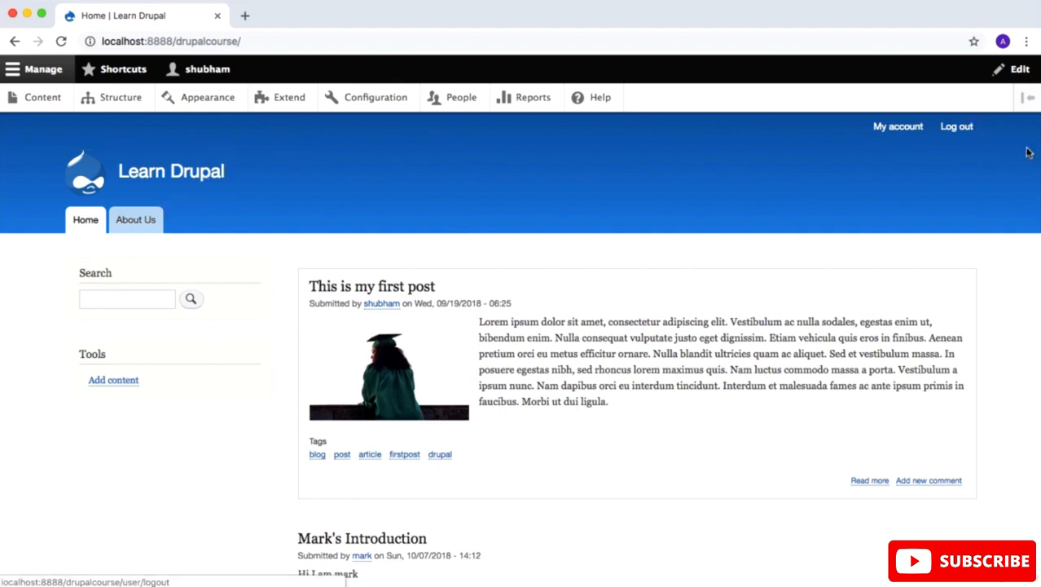
Step: On the home page in the administrator's window, examine the contextual options of the Search, Tools and footer menu blocks
mouse_move(968, 137)
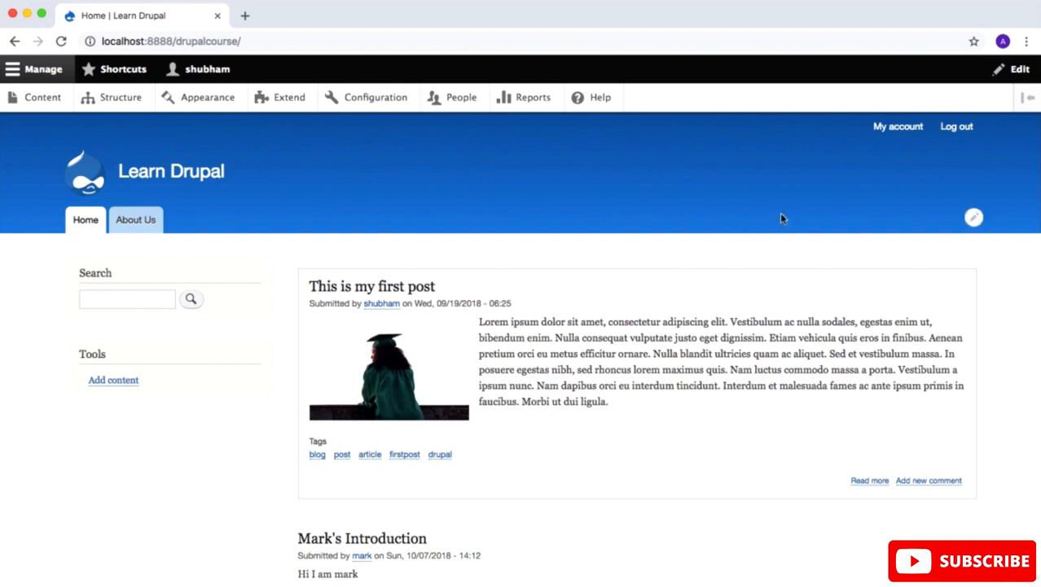
mouse_move(809, 222)
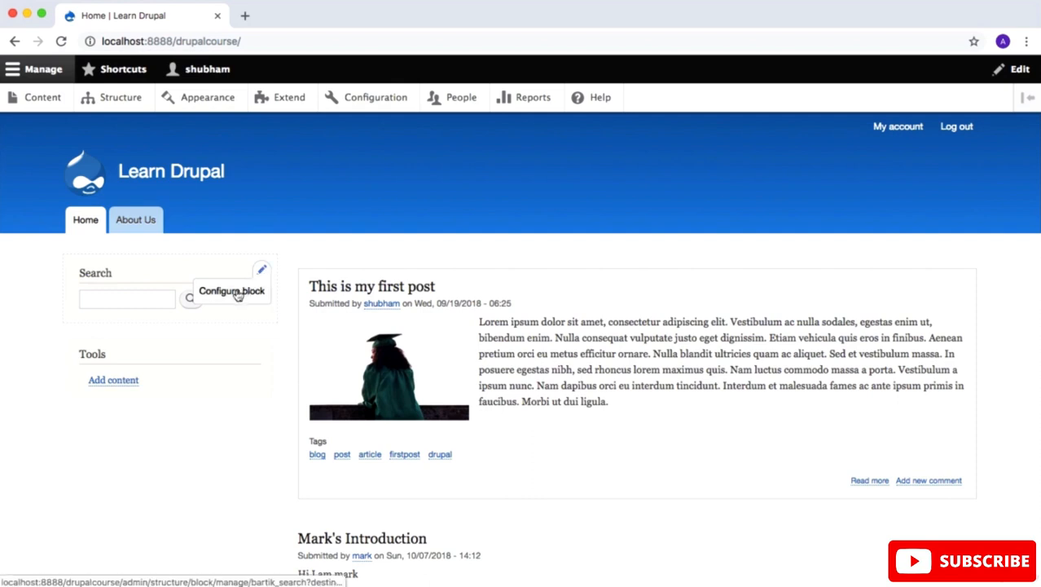
click(260, 269)
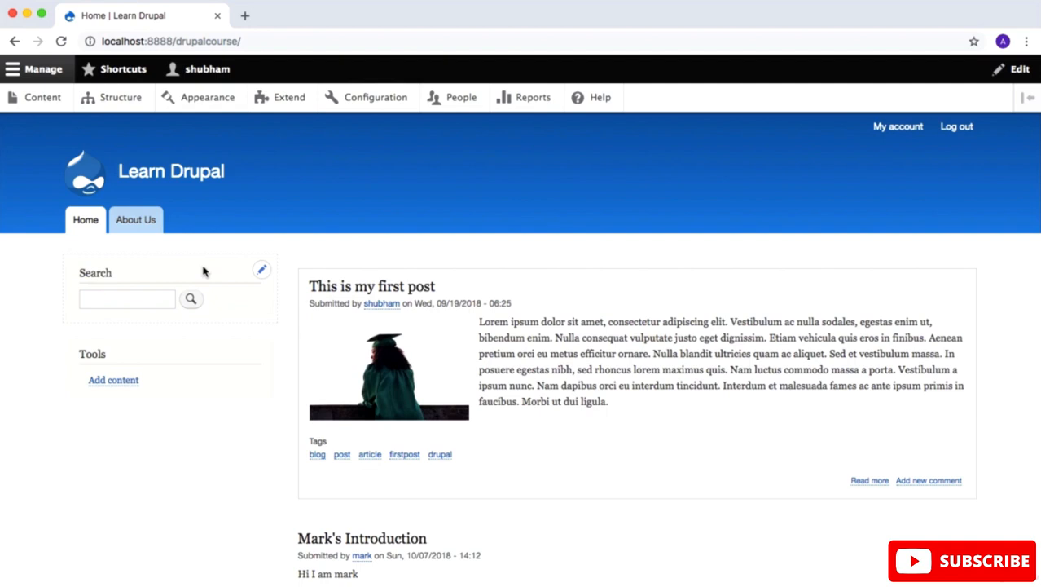
mouse_move(197, 348)
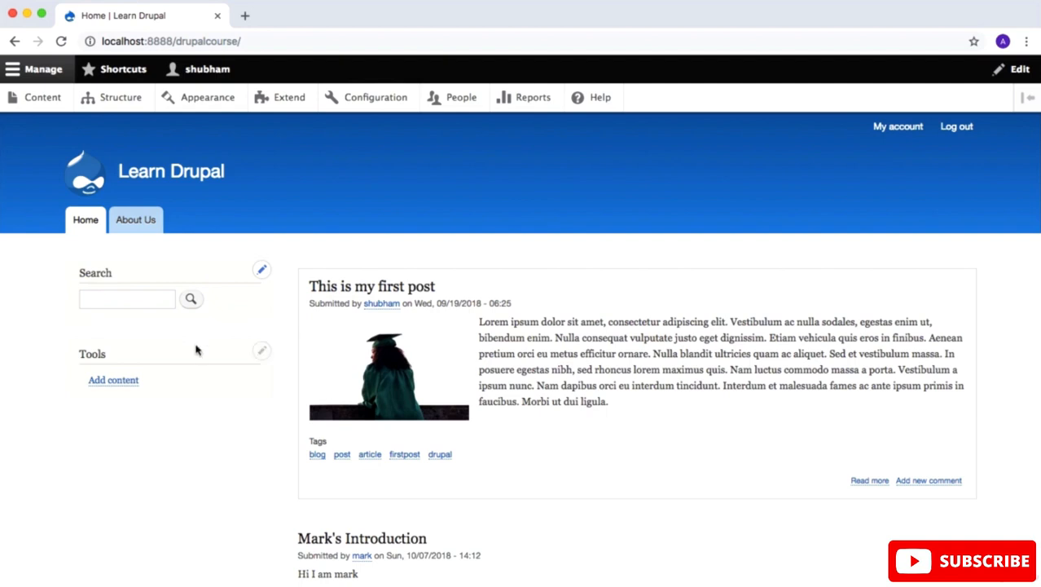
click(262, 353)
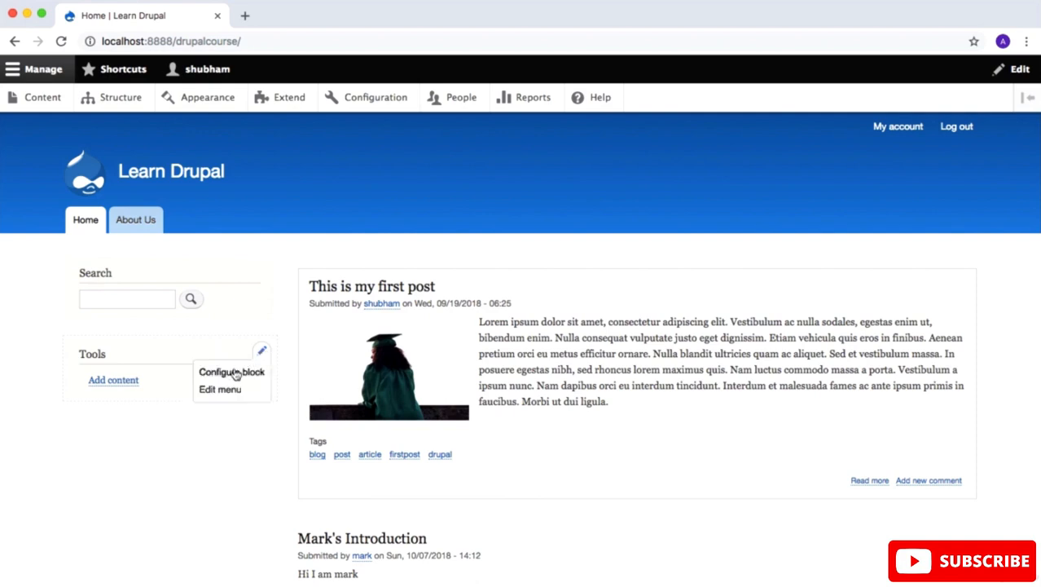
click(263, 352)
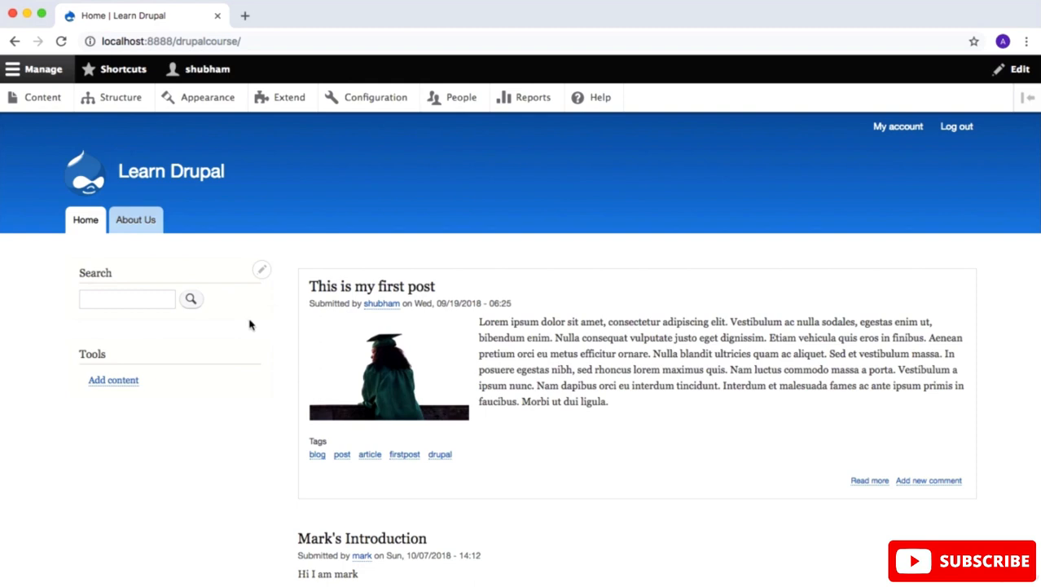
scroll(249, 324, down, 5)
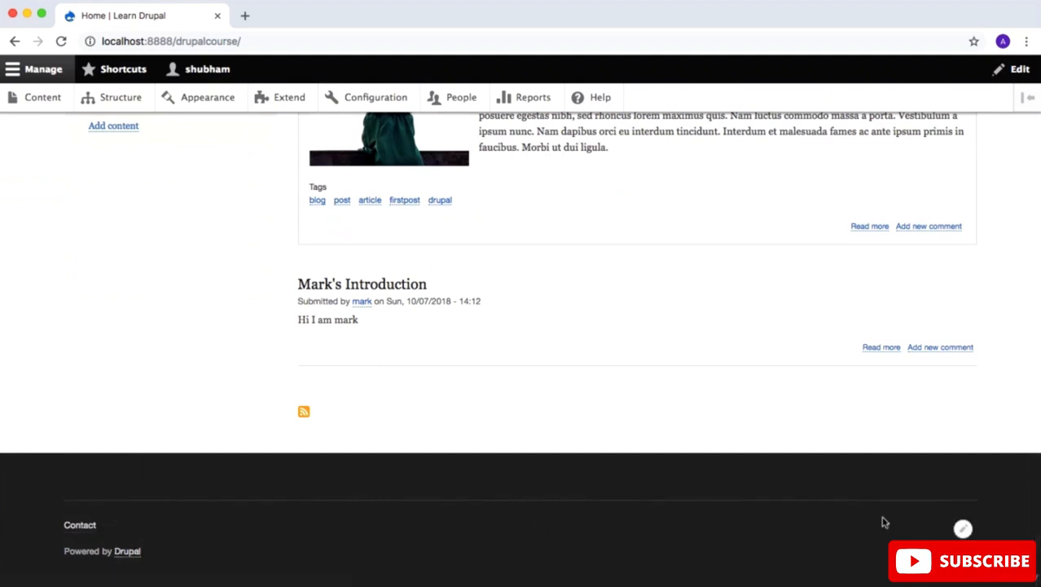
click(963, 530)
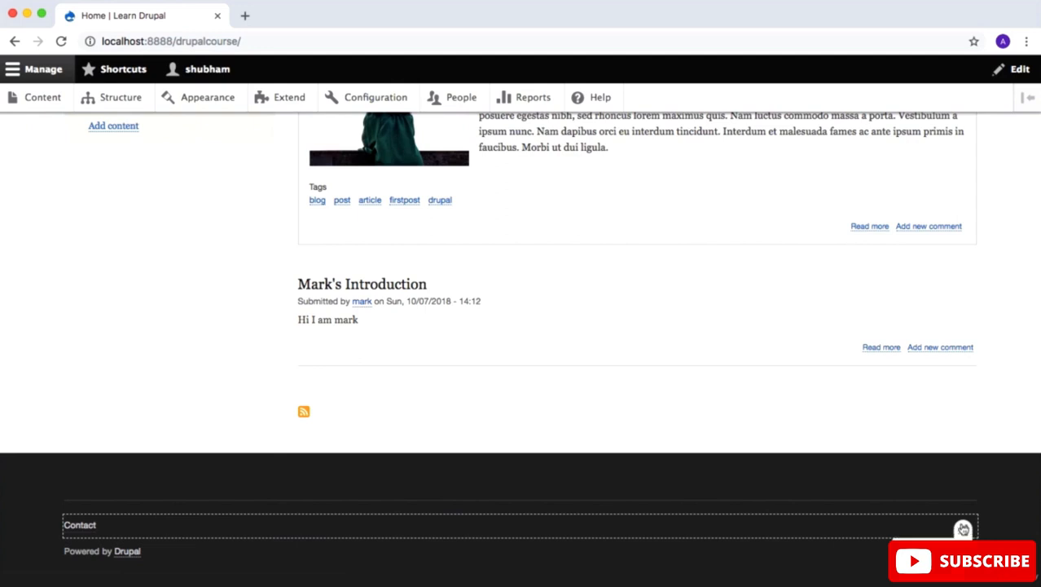
click(963, 529)
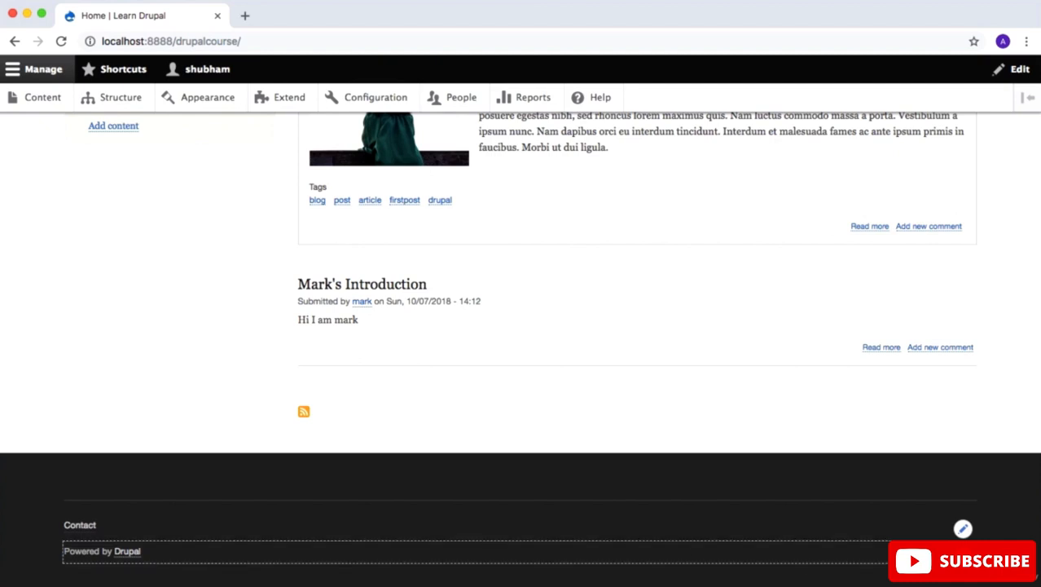
Step: Open the configuration of the Powered by Drupal footer block and review its role and page visibility settings
click(963, 553)
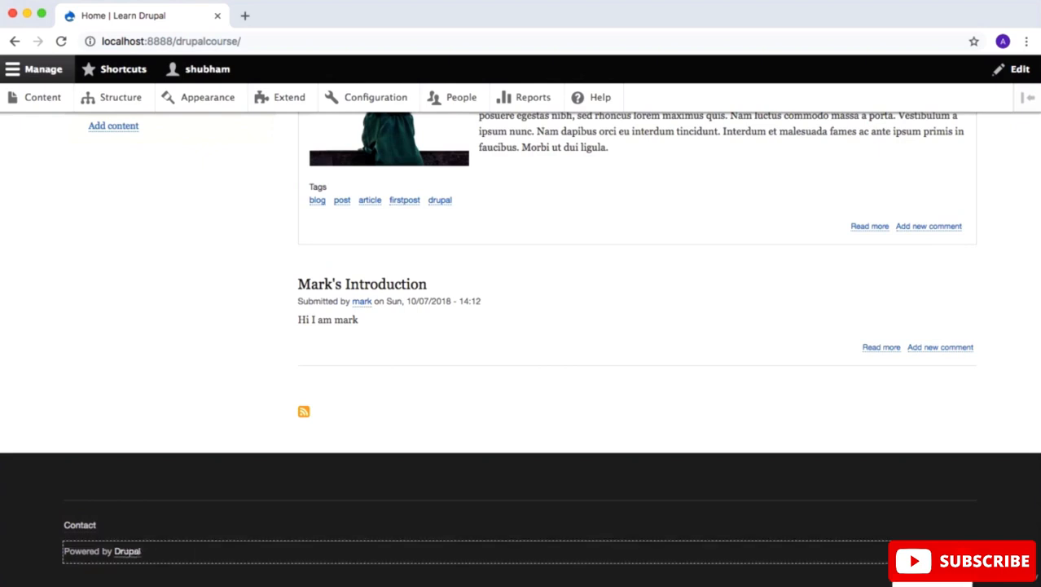
click(944, 581)
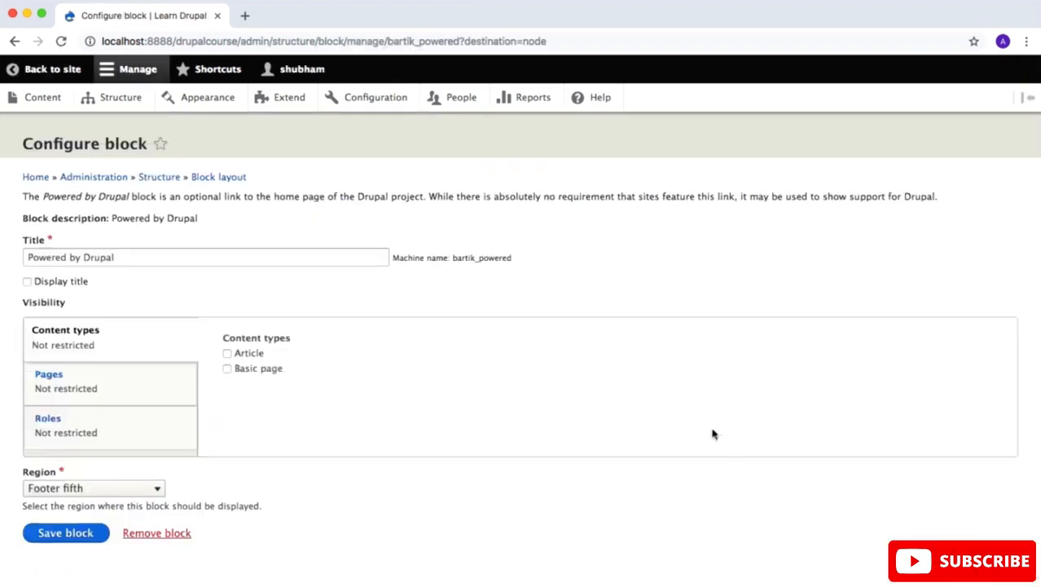
scroll(712, 434, down, 1)
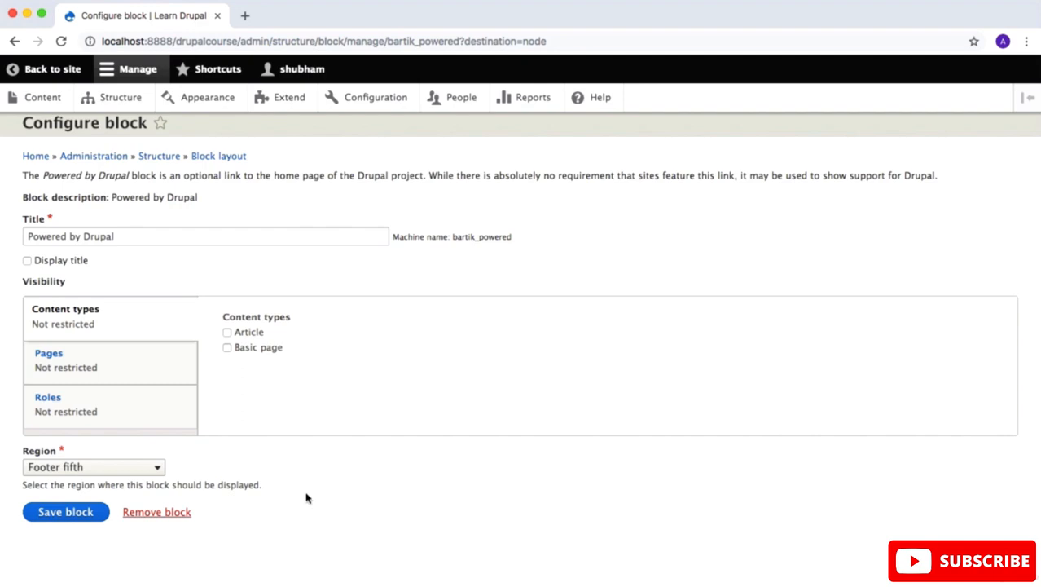
click(116, 417)
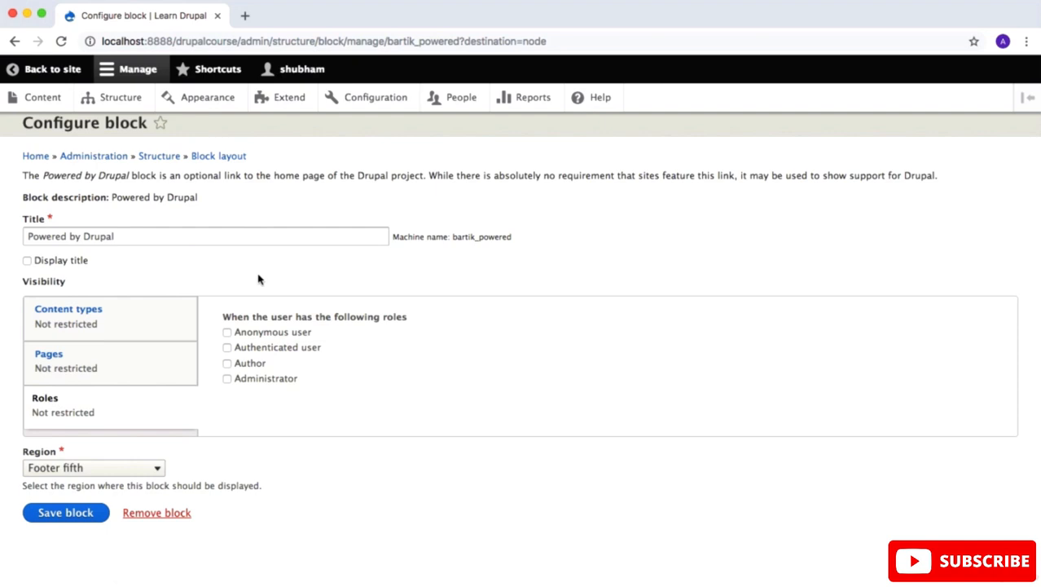
scroll(258, 279, up, 1)
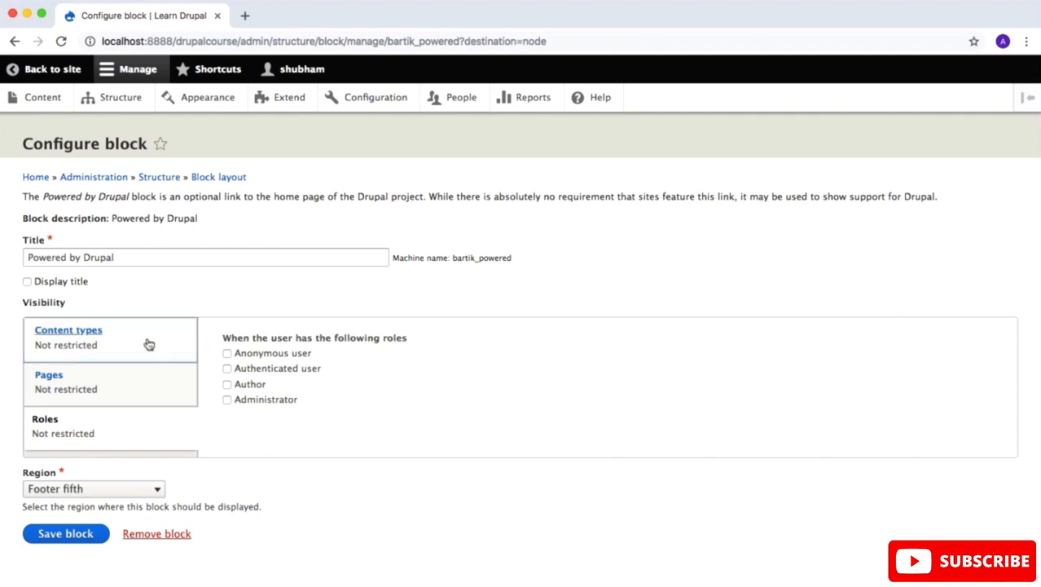
click(104, 381)
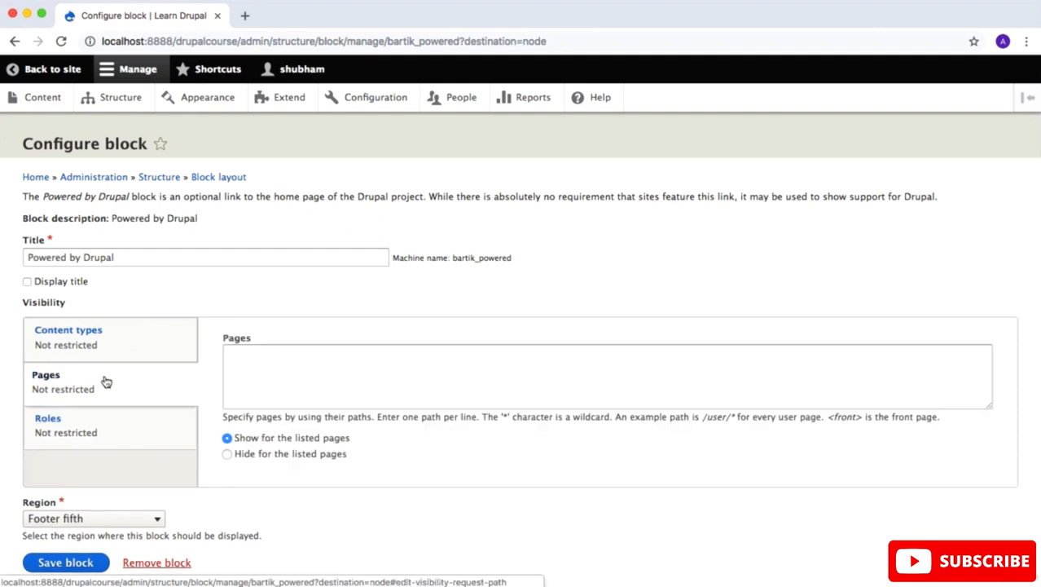
click(339, 363)
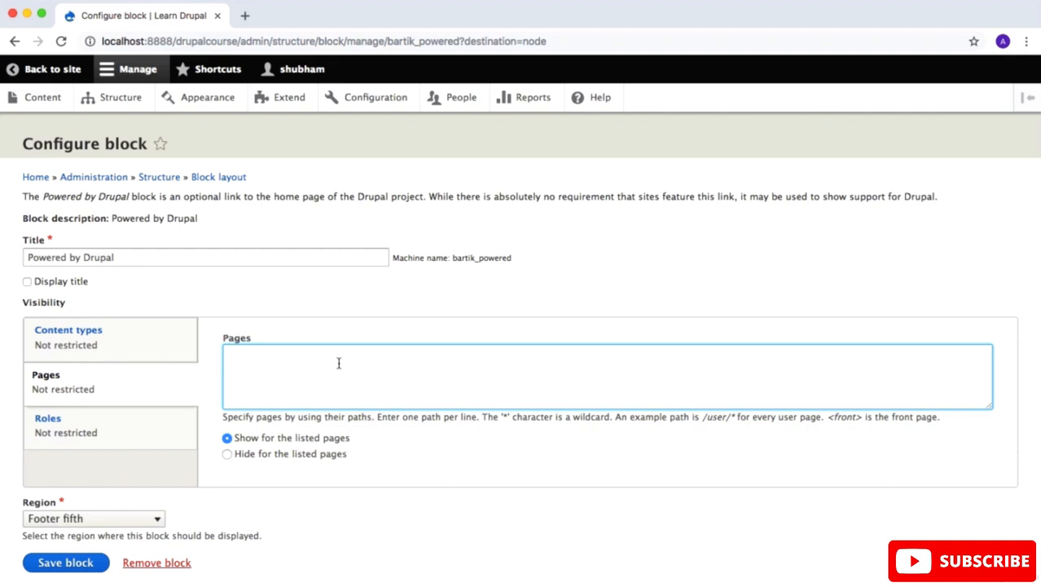
scroll(367, 351, down, 2)
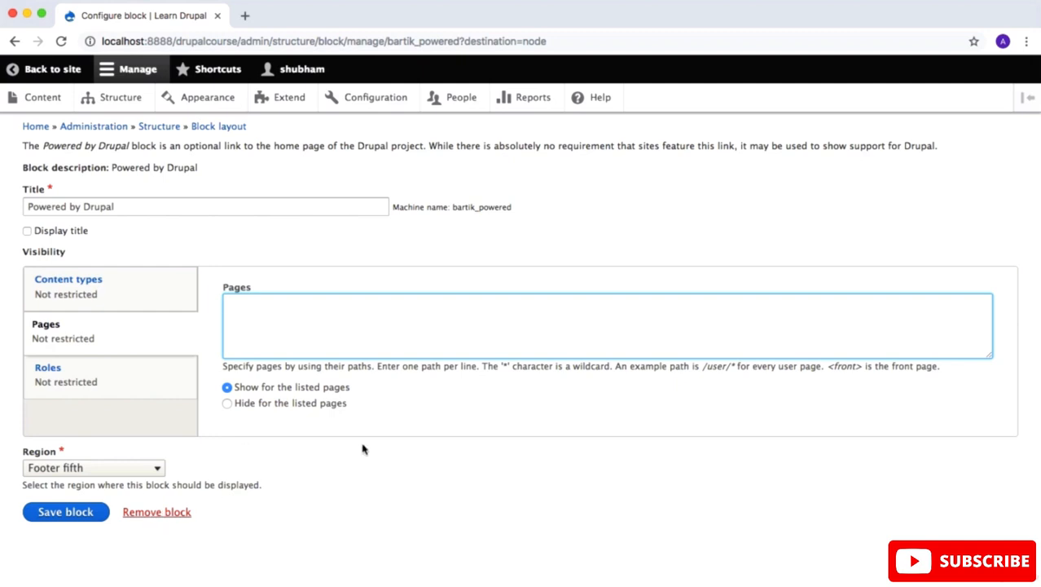
scroll(362, 445, up, 2)
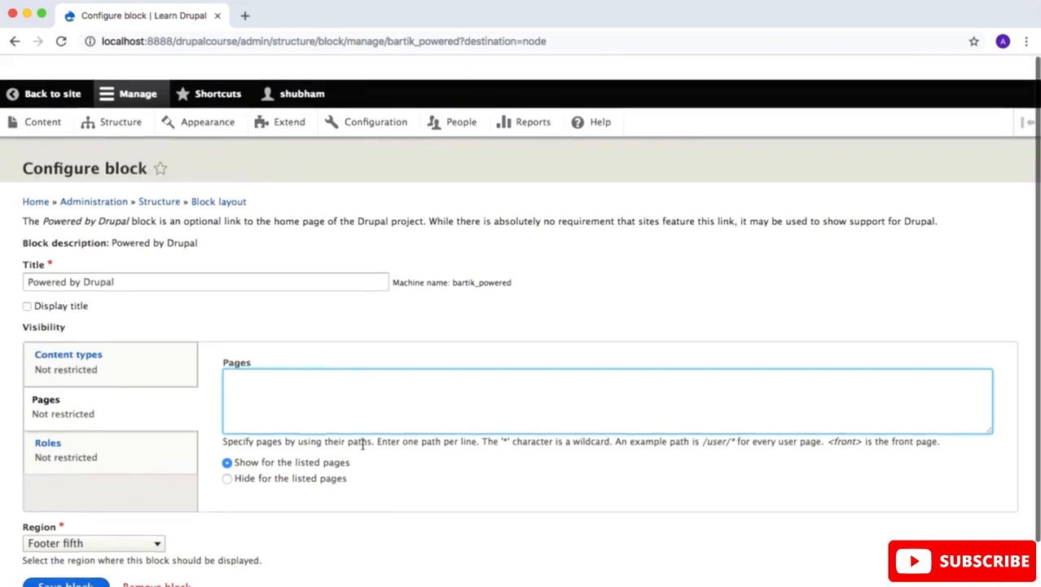
Step: In the Bartik block layout, move the Powered by Drupal block above Footer menu in the Footer fifth region and save the blocks
click(126, 102)
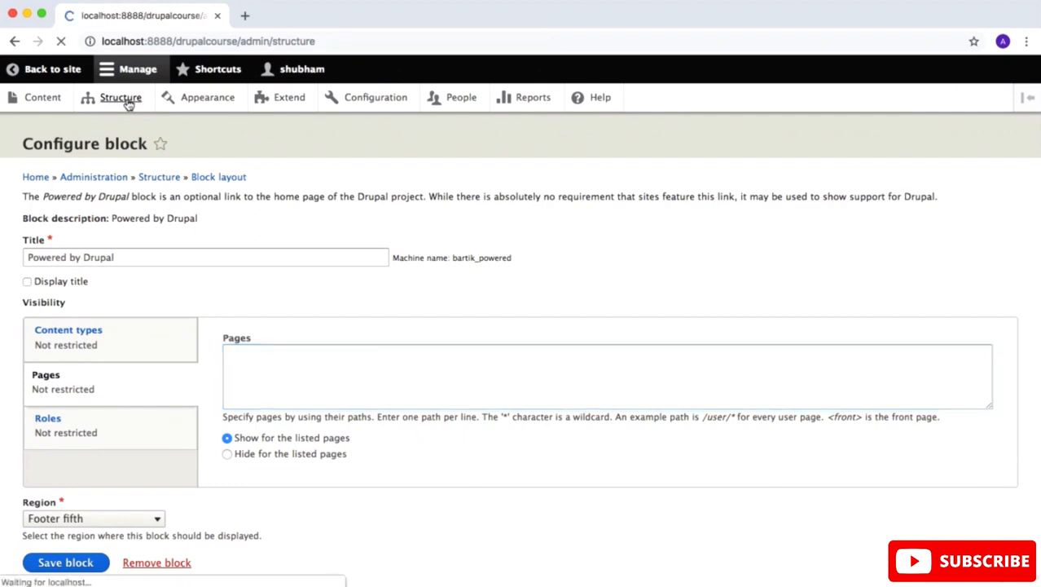
click(73, 209)
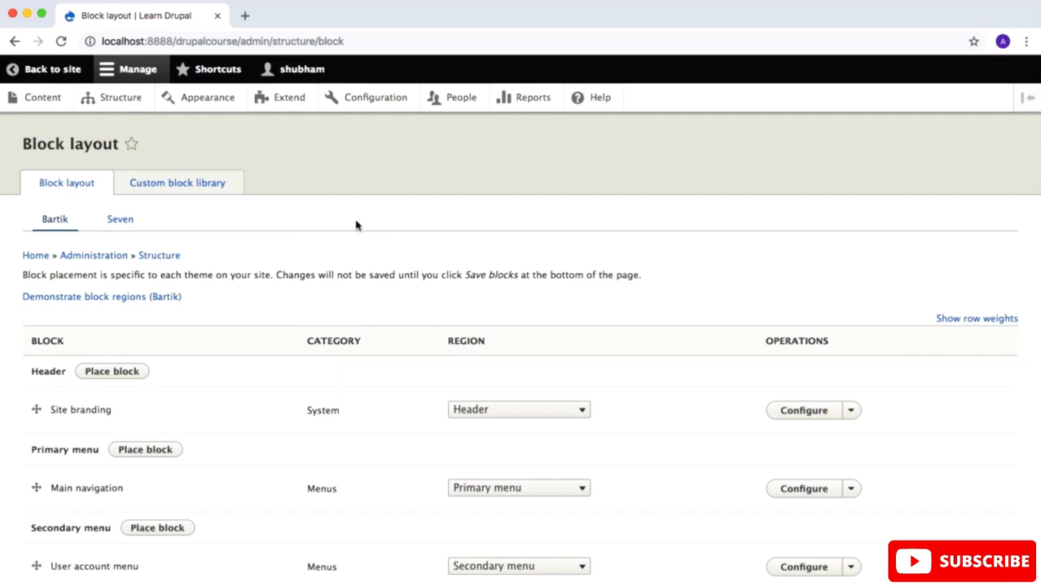
scroll(356, 225, down, 1)
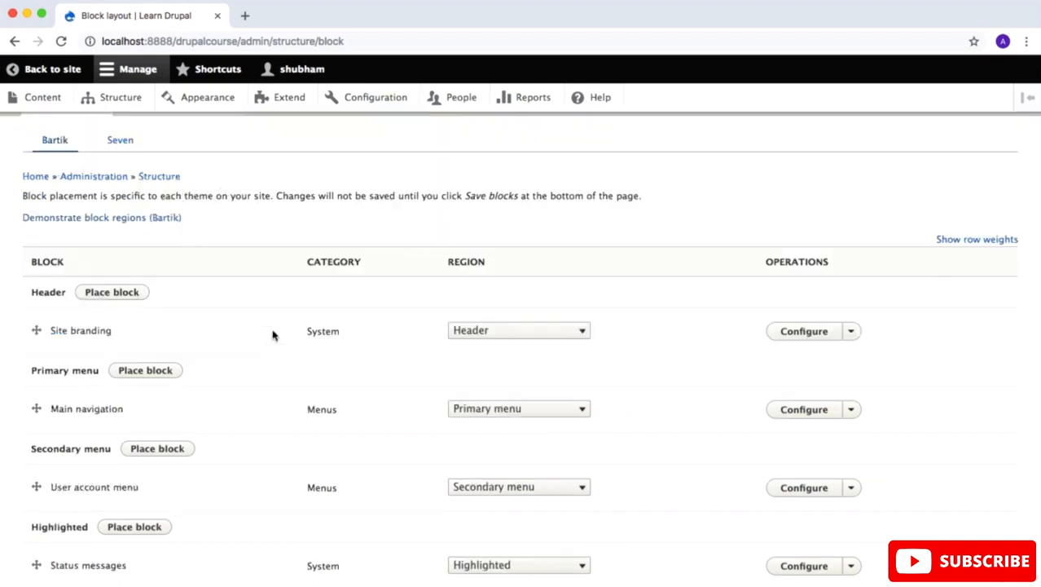
scroll(273, 334, down, 20)
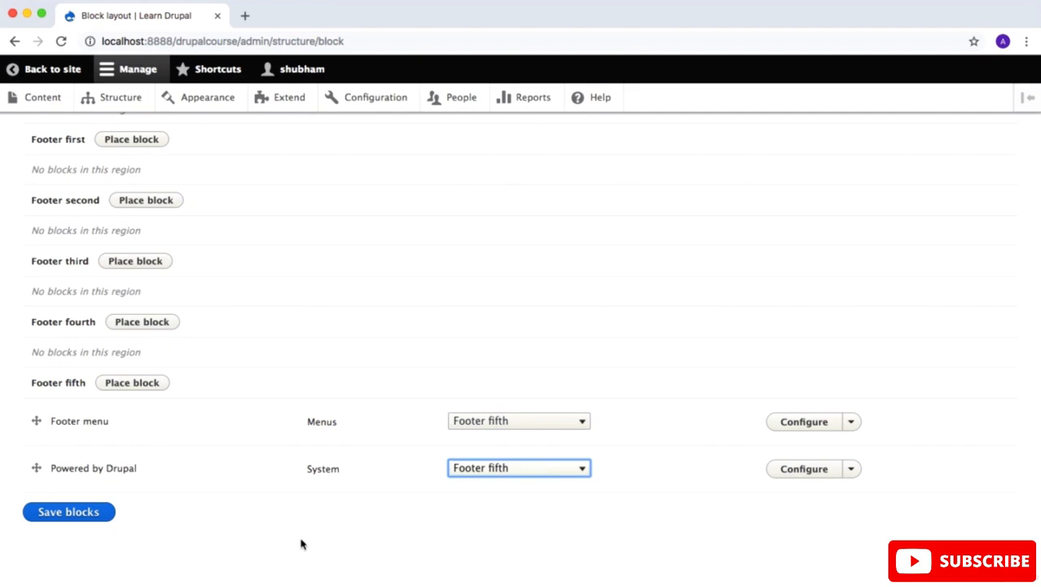
click(38, 467)
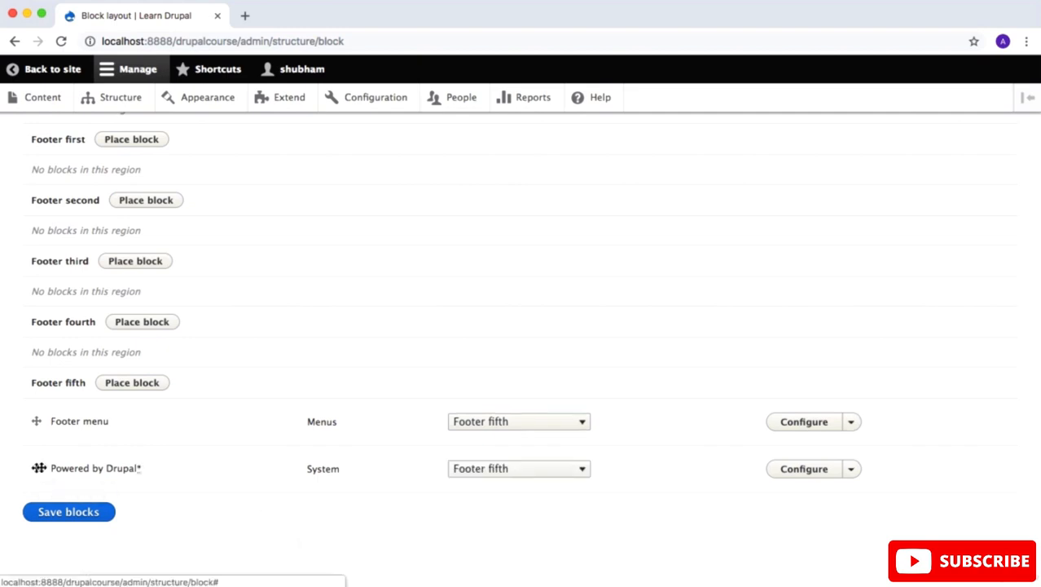
drag(39, 467, 38, 420)
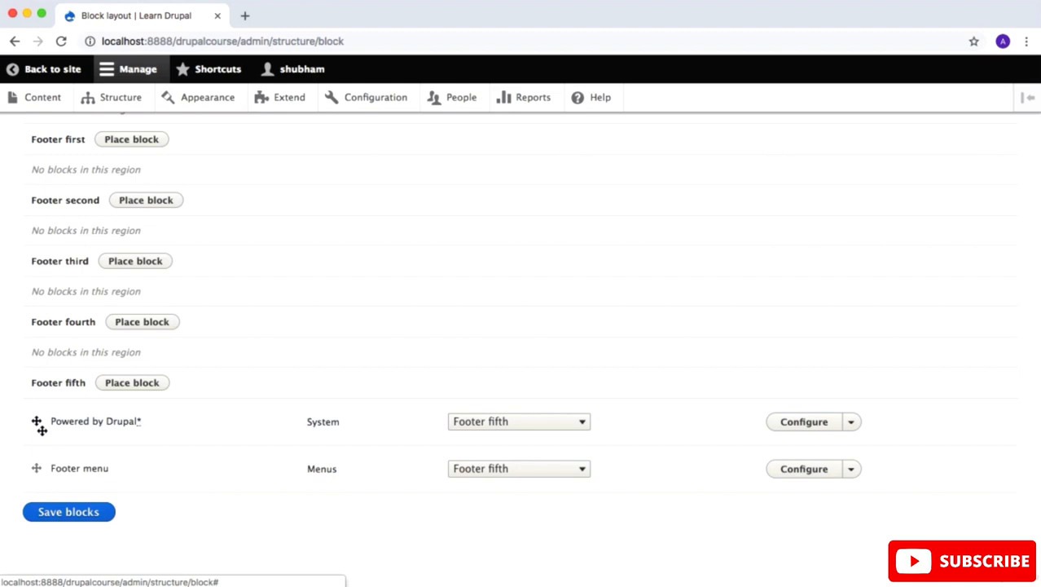
click(56, 512)
Step: Open the drupalcourse home page in a new tab and check the order of the footer blocks
key(super+t)
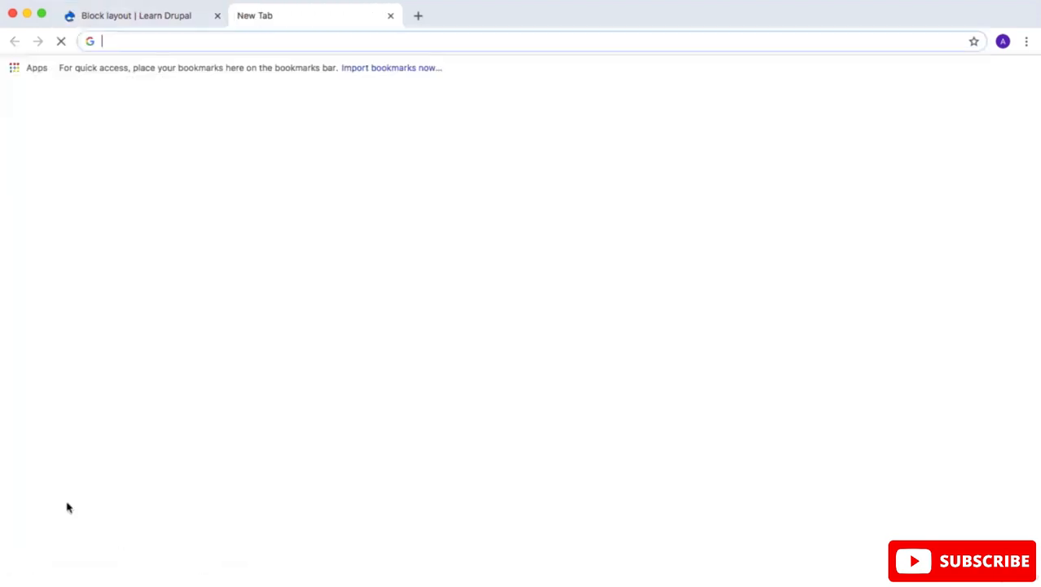
text(dr)
key(Down)
key(Return)
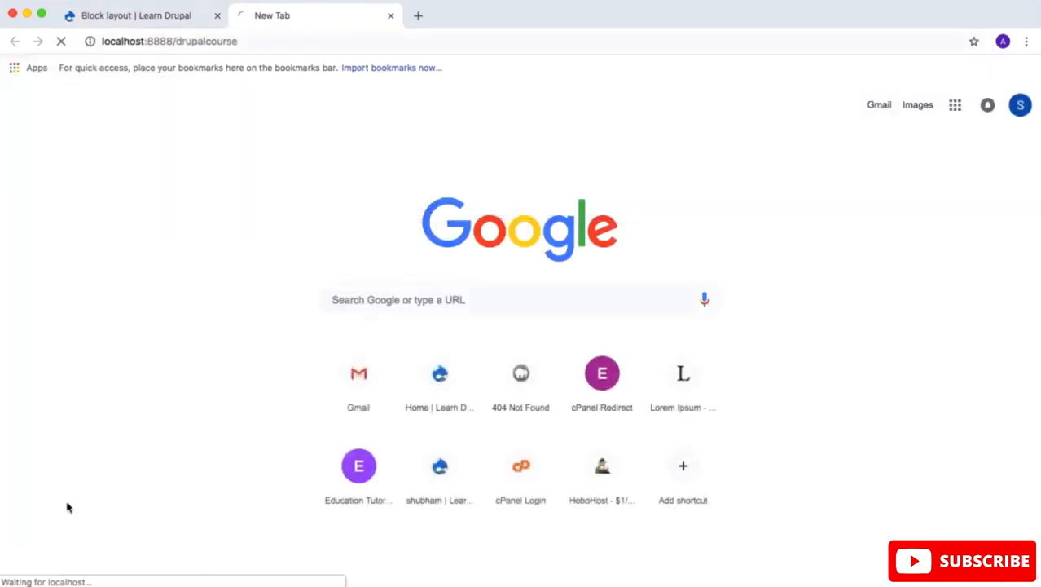
scroll(218, 481, down, 10)
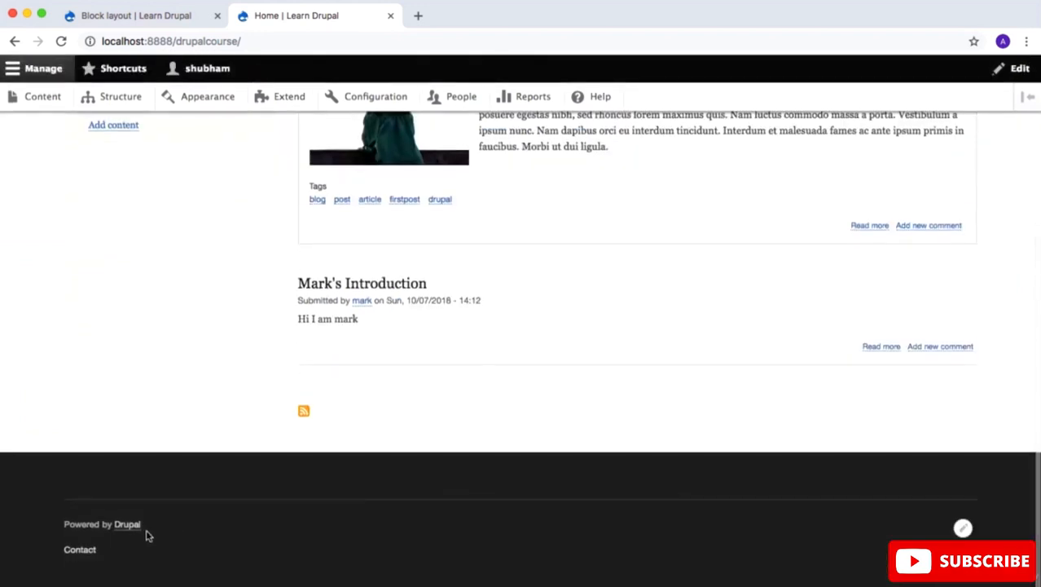
drag(159, 524, 65, 522)
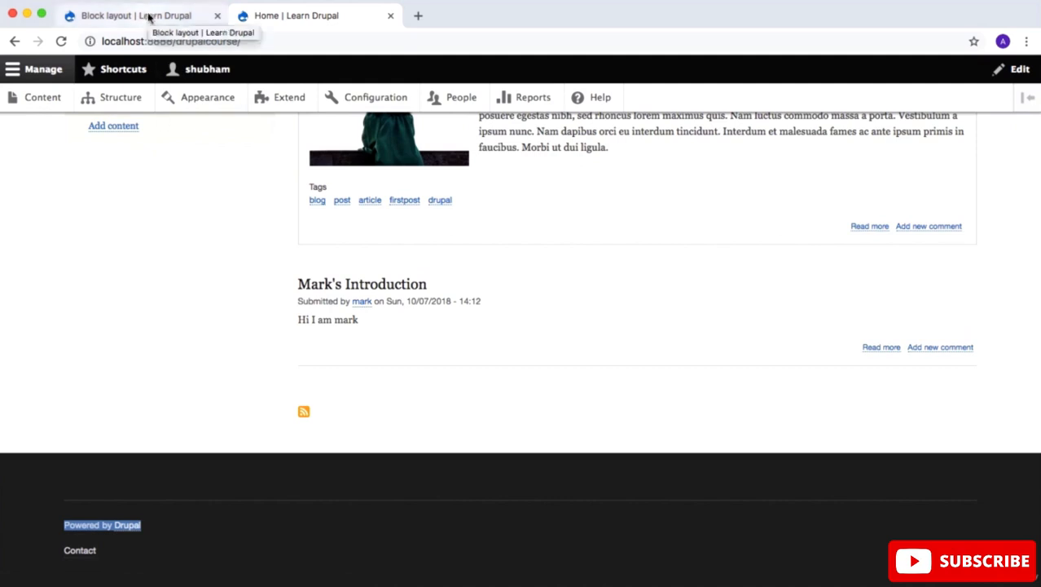
Step: Disable the Powered by Drupal block in the block layout and reload the home page to check its footer
click(149, 17)
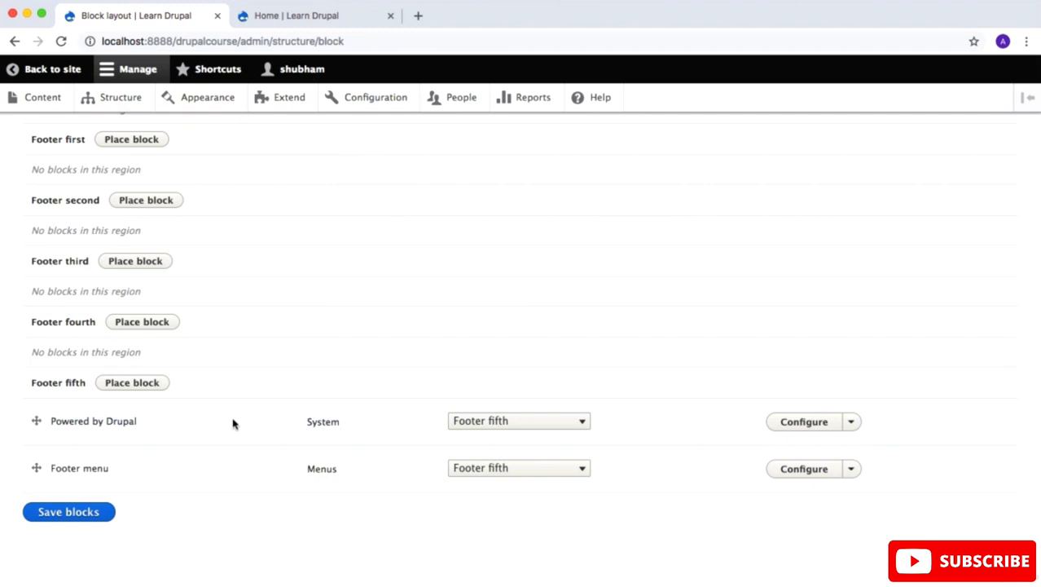
click(852, 423)
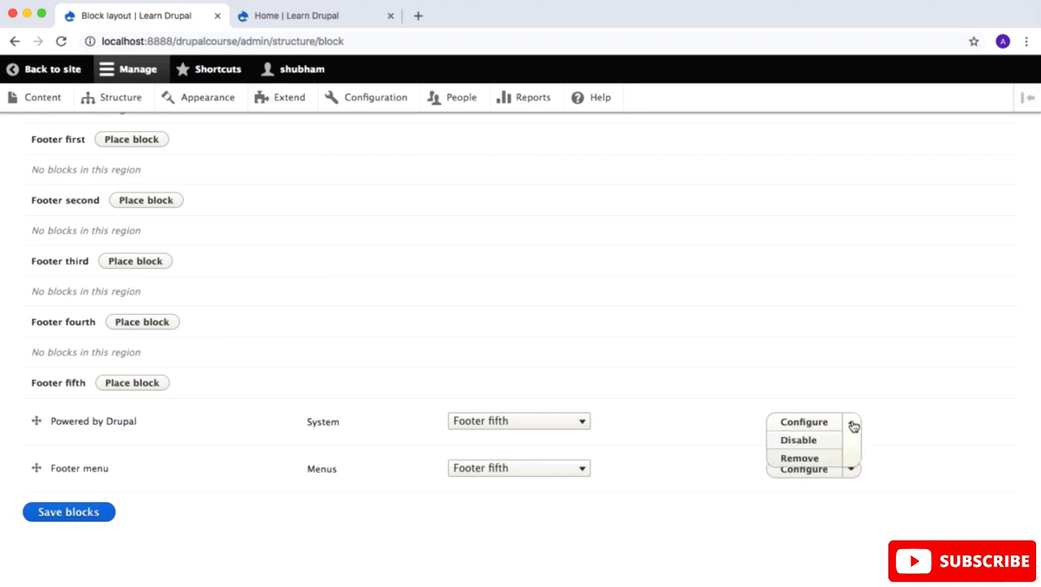
click(809, 442)
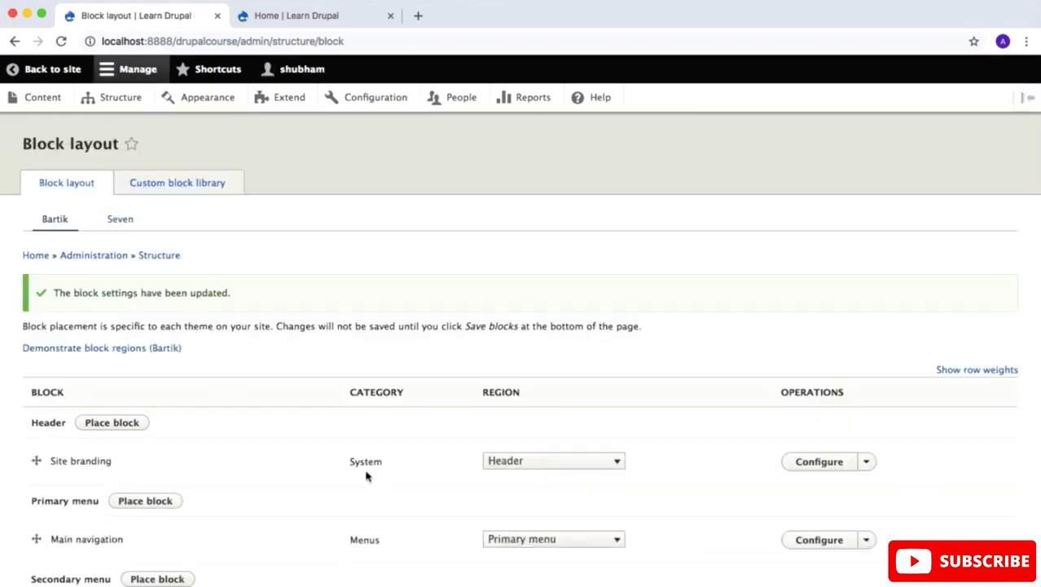
click(354, 19)
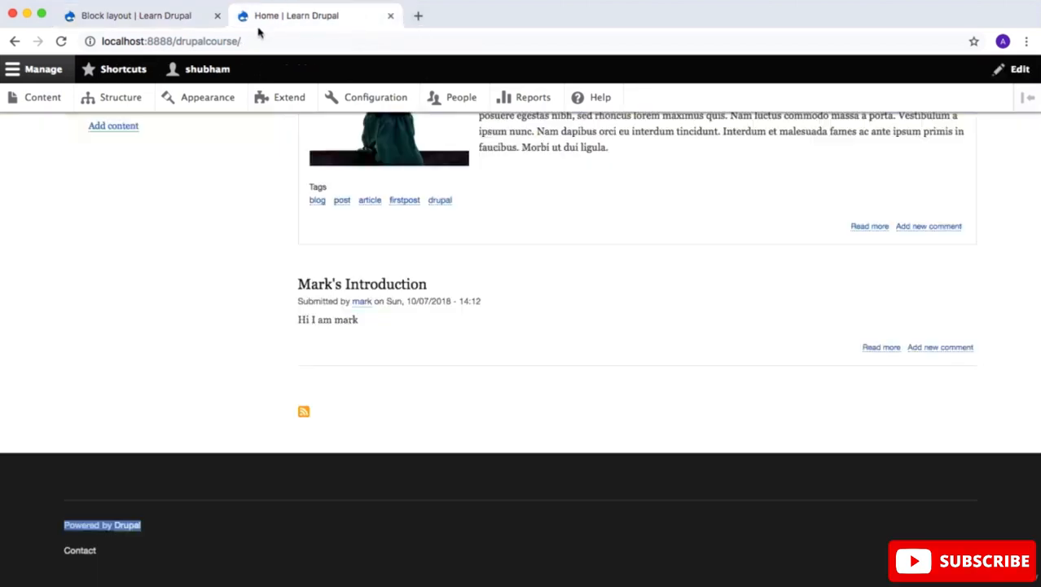
click(61, 41)
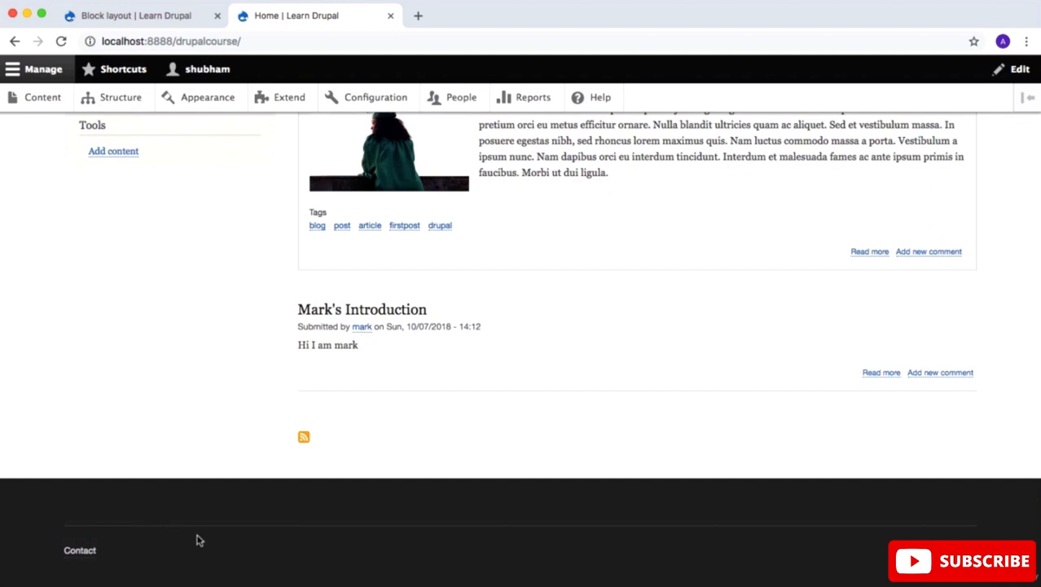
Step: Review the operations offered for the disabled Powered by Drupal block in the block layout without applying any
click(148, 15)
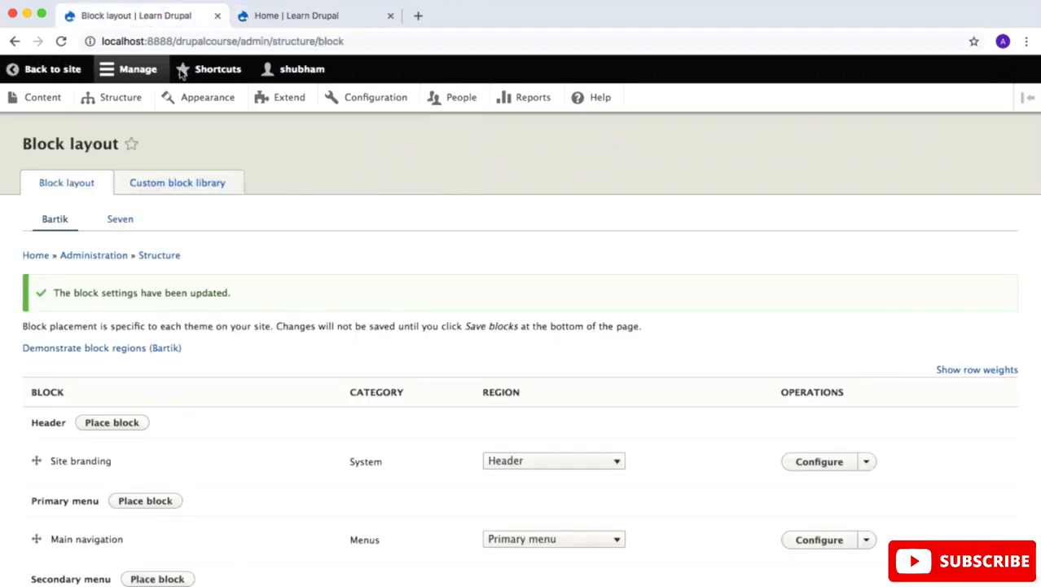
scroll(261, 286, down, 15)
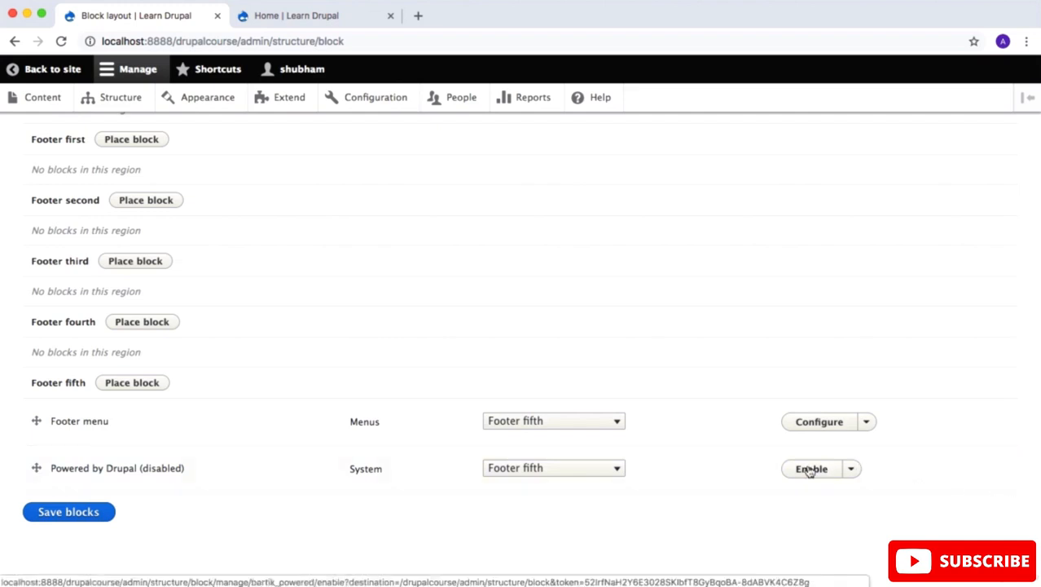
click(854, 470)
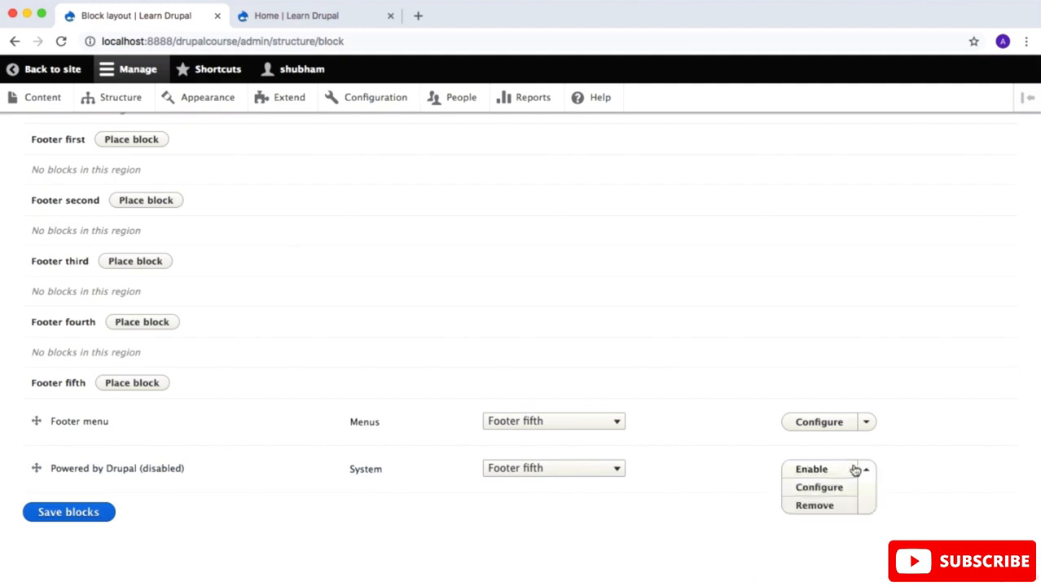
click(714, 522)
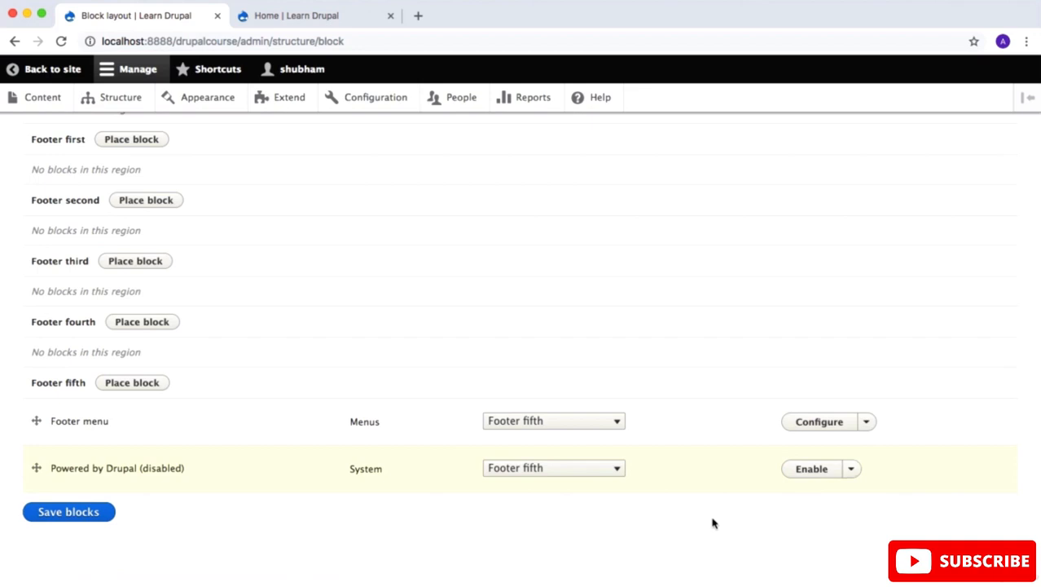
Step: Move the Tools block above Search in the Sidebar first region, save the blocks and check the sidebar on the reloaded home page
scroll(714, 523, up, 10)
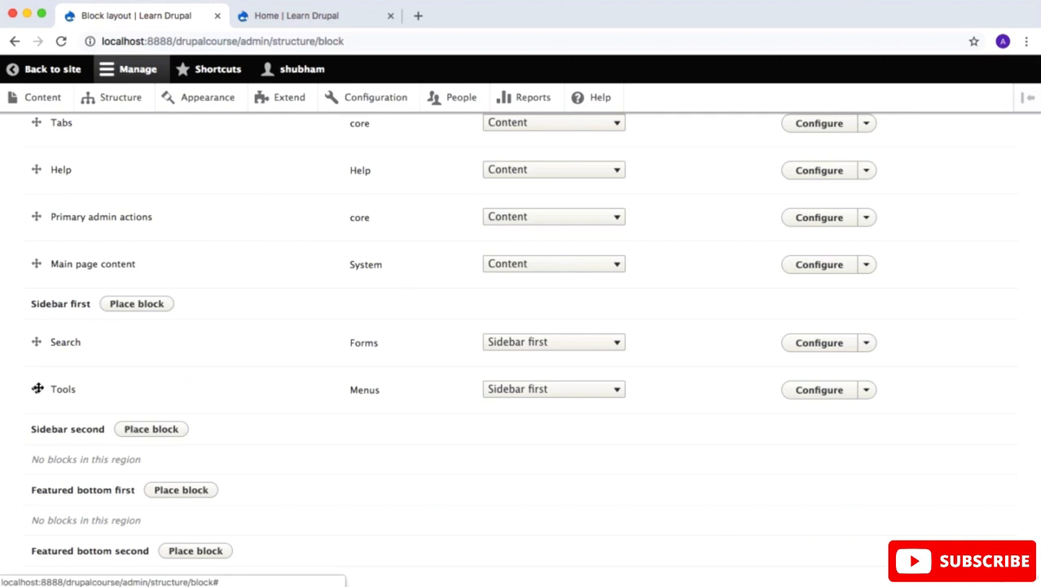
drag(37, 388, 35, 342)
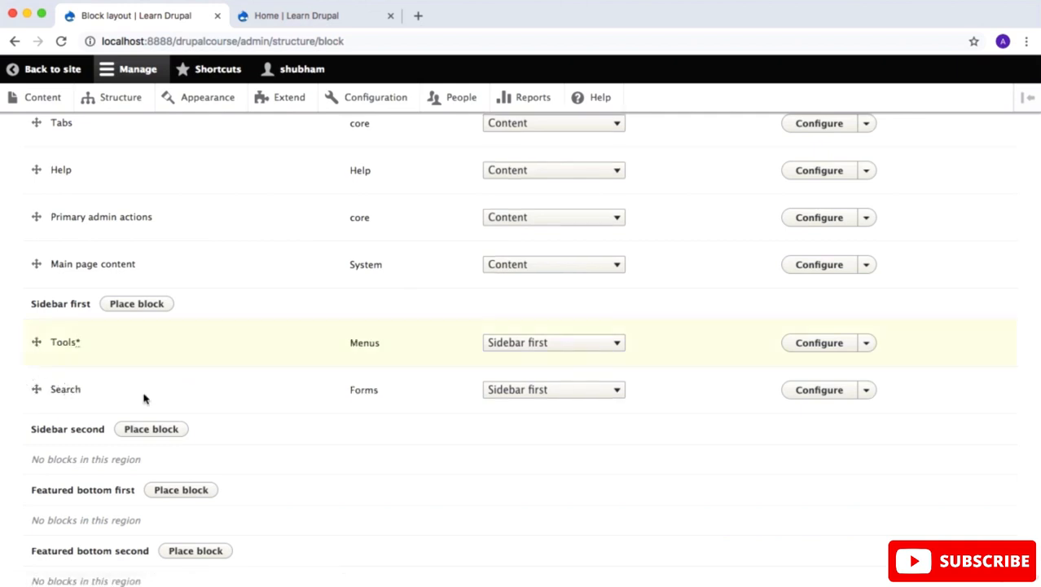
scroll(144, 398, down, 15)
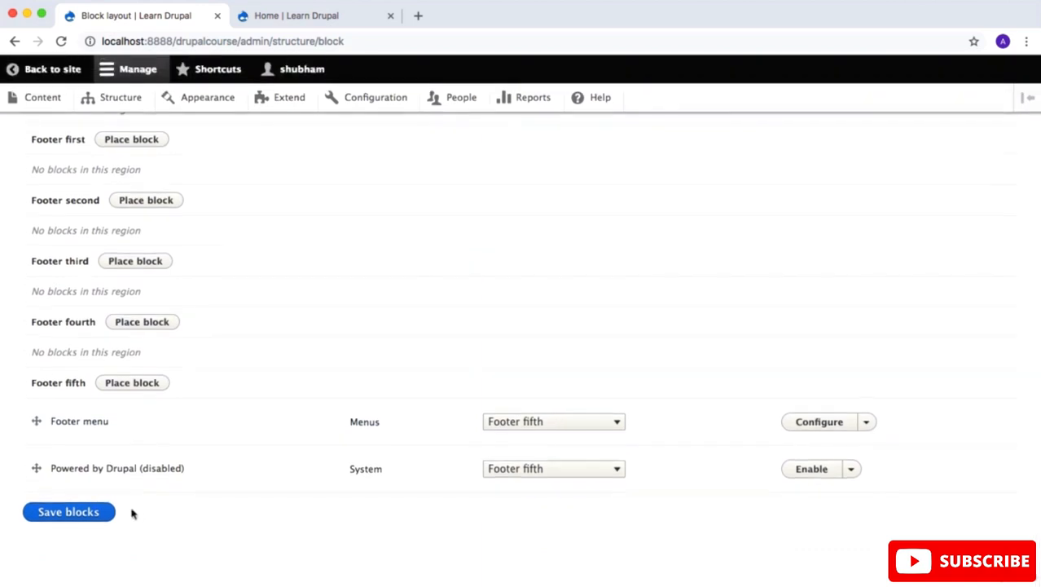
click(100, 512)
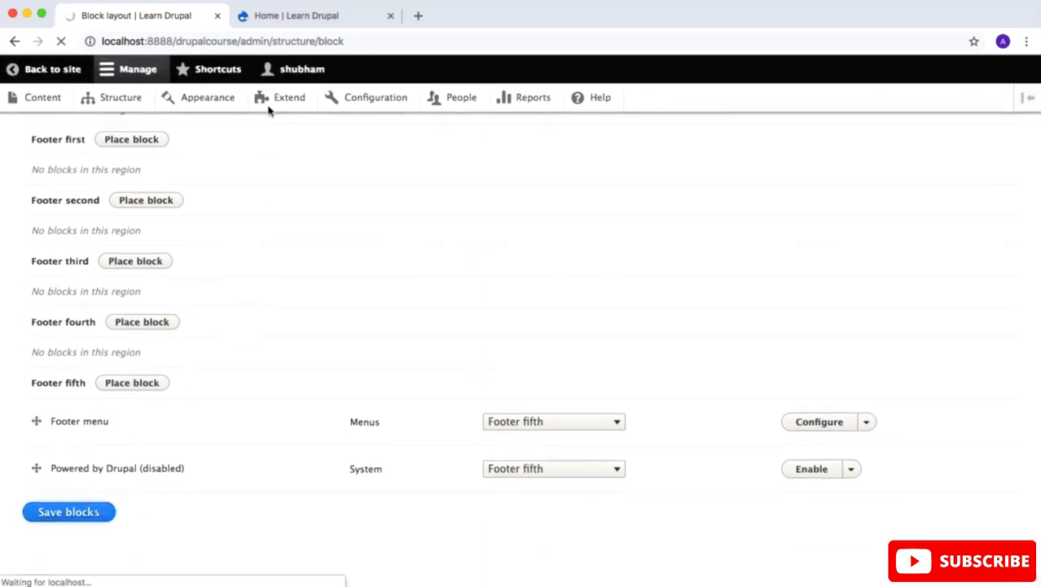
click(279, 25)
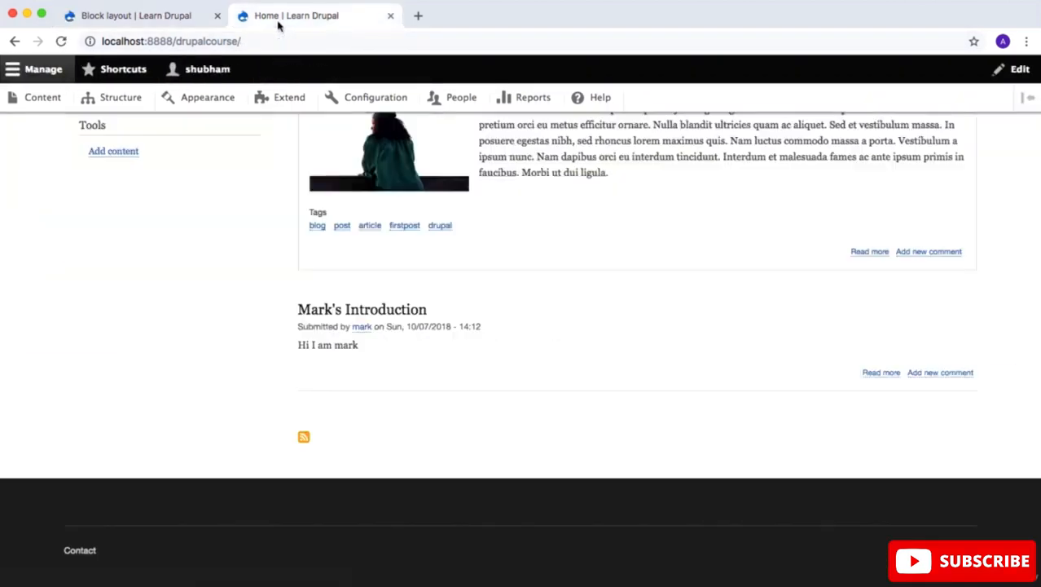
click(61, 41)
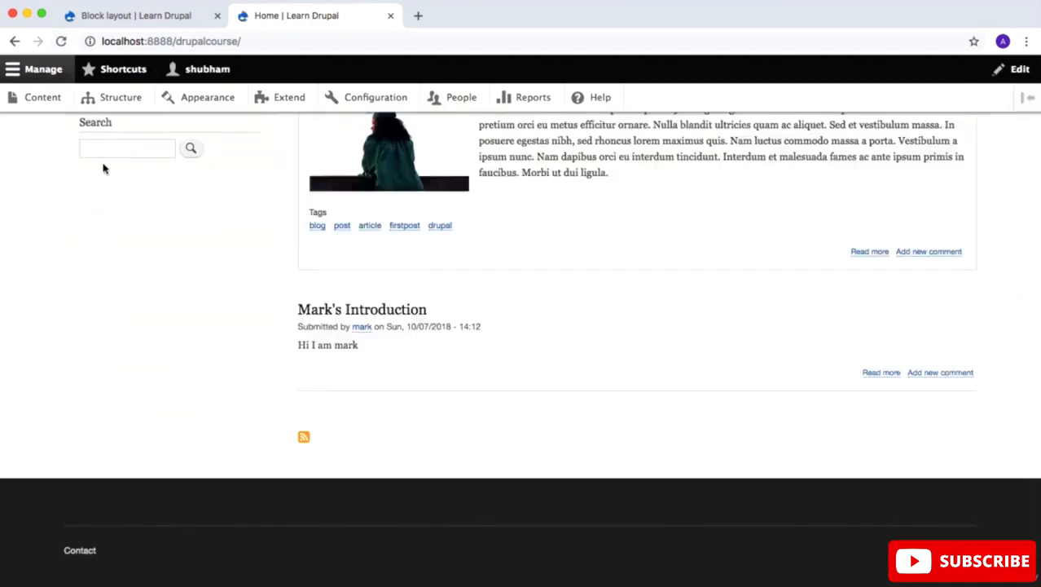
scroll(103, 168, up, 5)
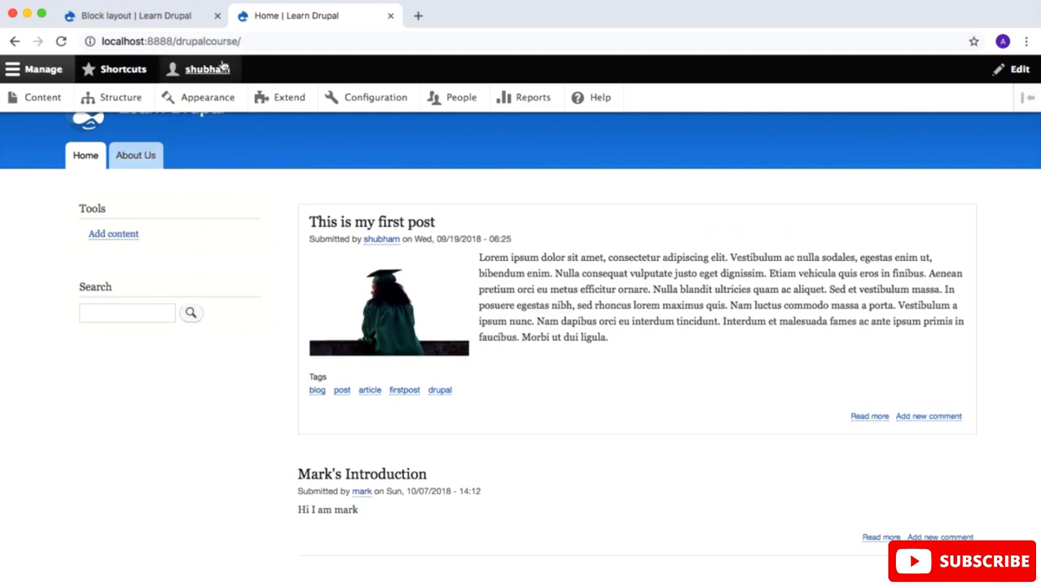
Step: Move the Search block back above Tools in the Sidebar first region, save the blocks and check the reloaded home page
click(165, 16)
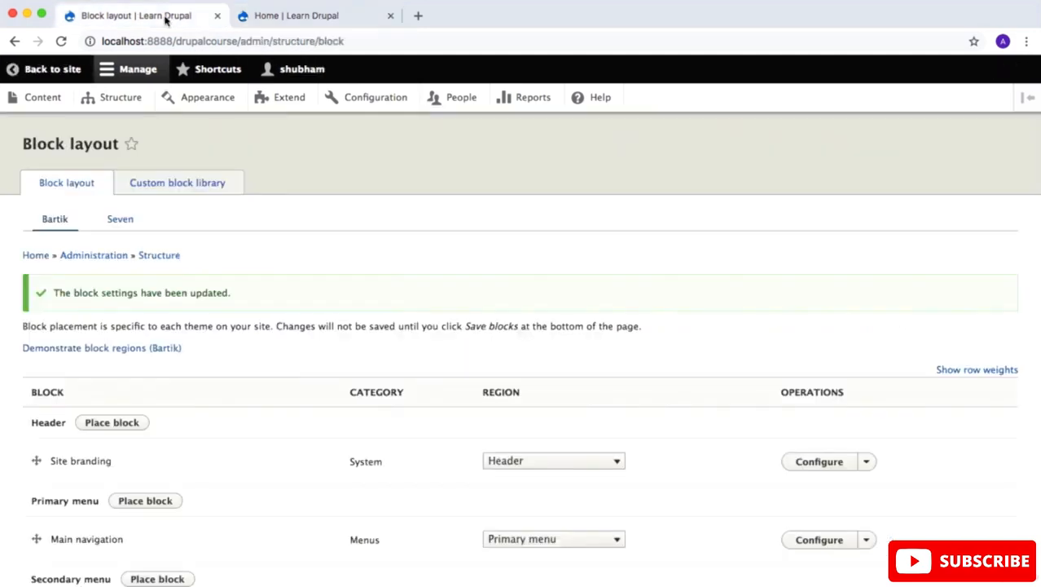
scroll(189, 377, down, 8)
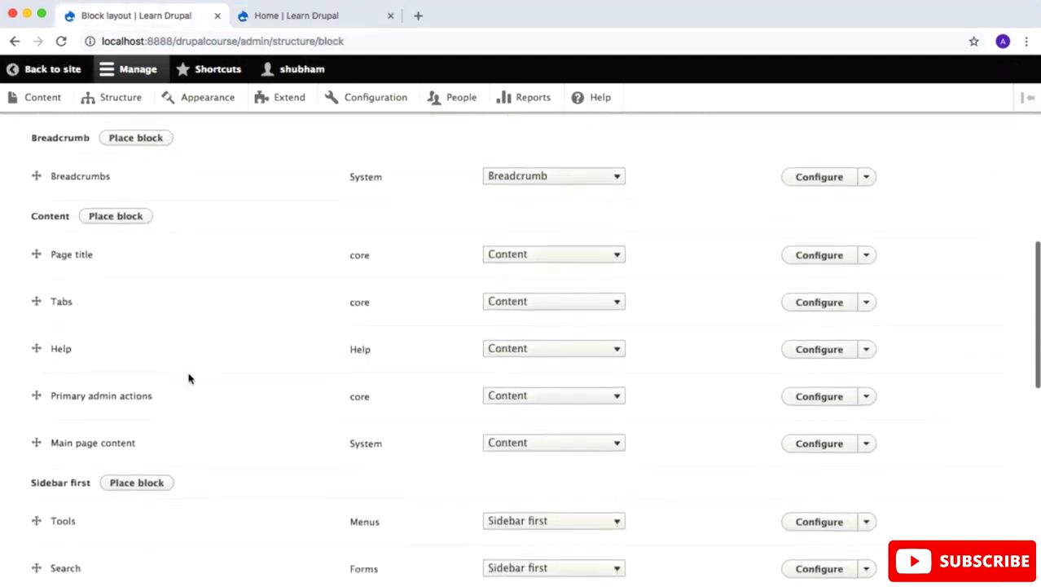
scroll(189, 377, down, 7)
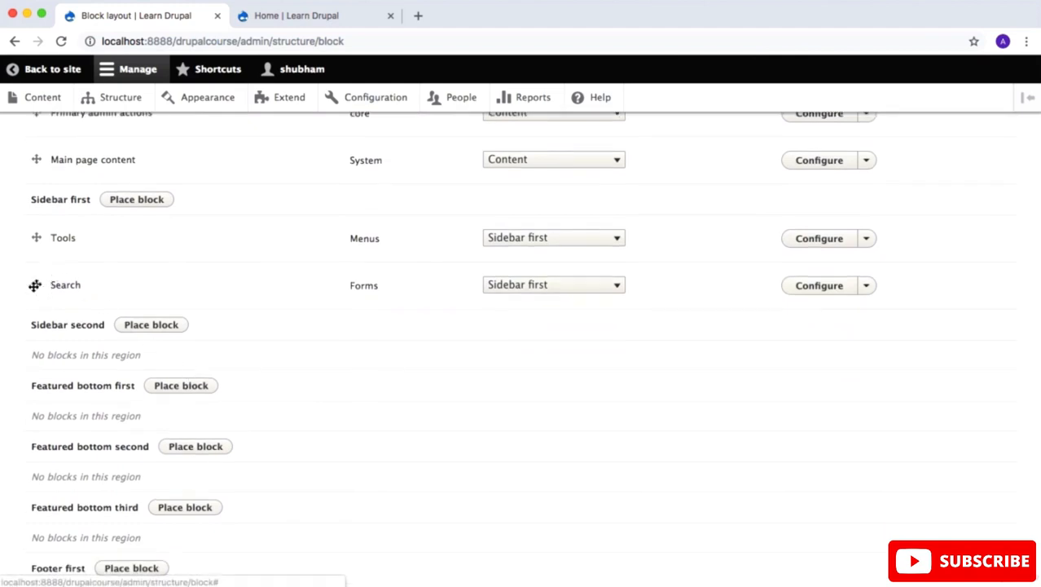
drag(35, 284, 29, 253)
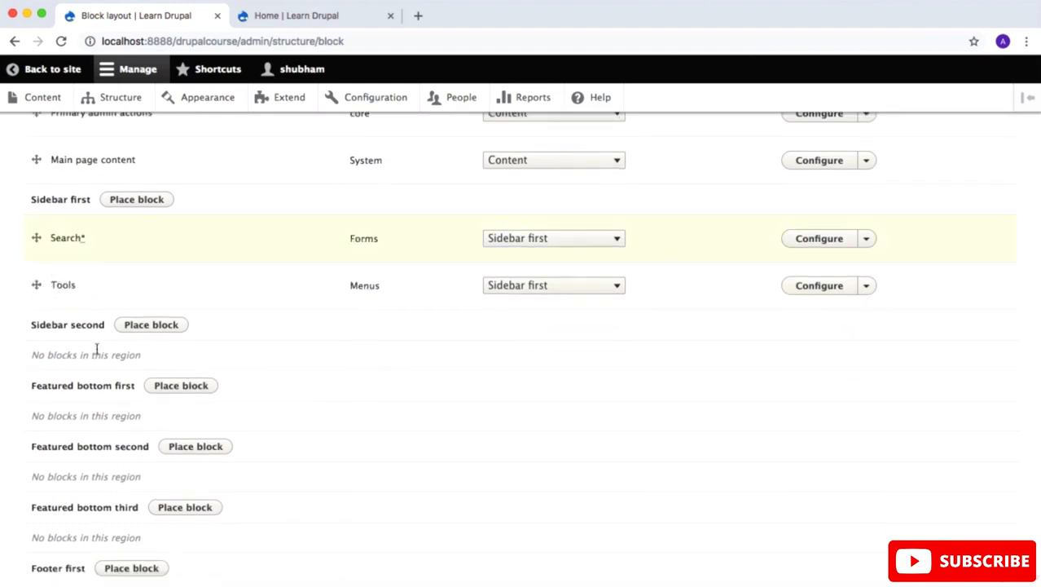
scroll(96, 348, down, 10)
click(70, 513)
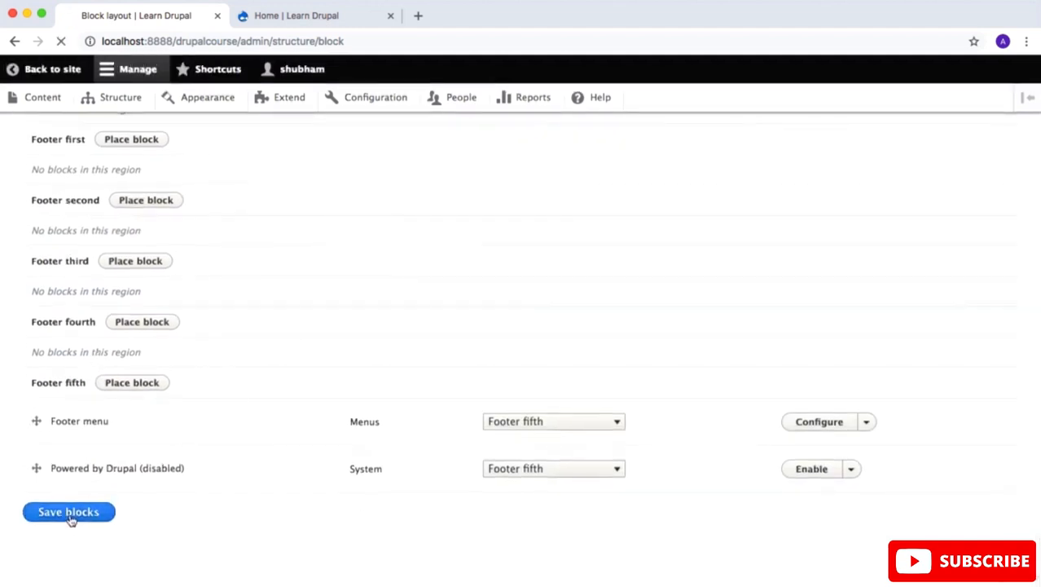
click(267, 25)
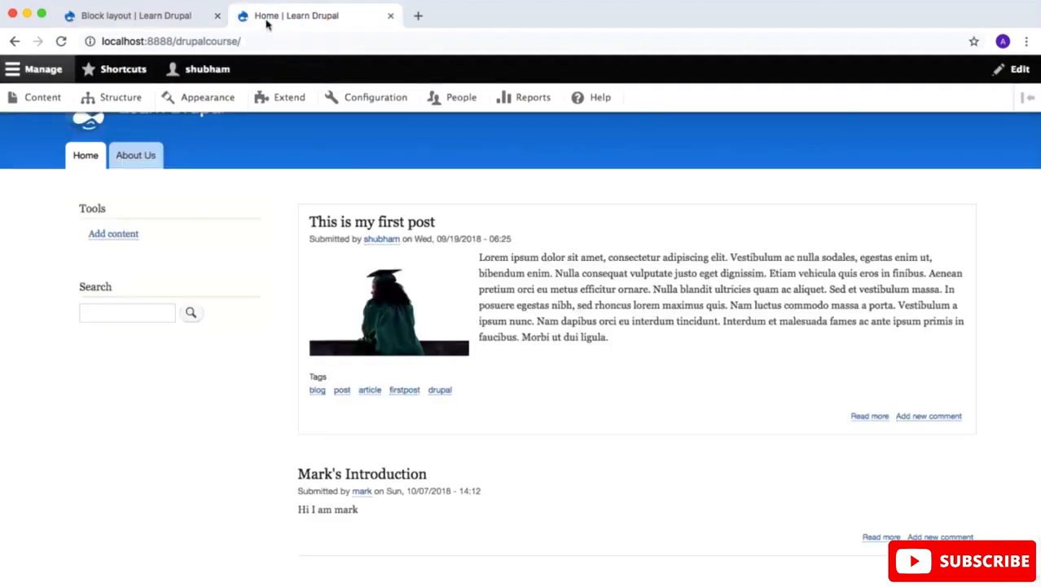
click(61, 41)
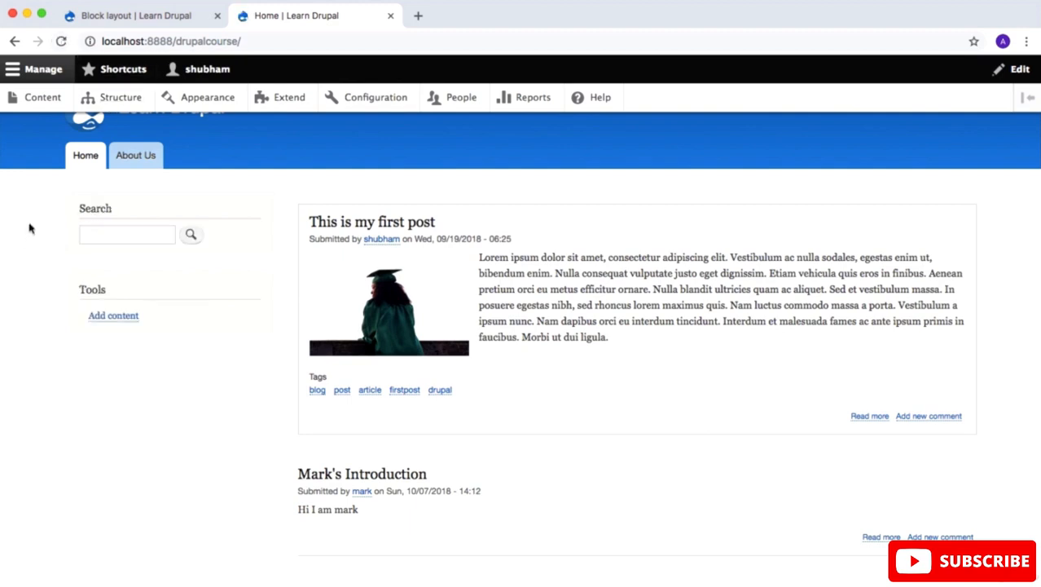
Step: Open the first post and the home page in separate tabs to compare where the Tools block is shown
mouse_move(119, 287)
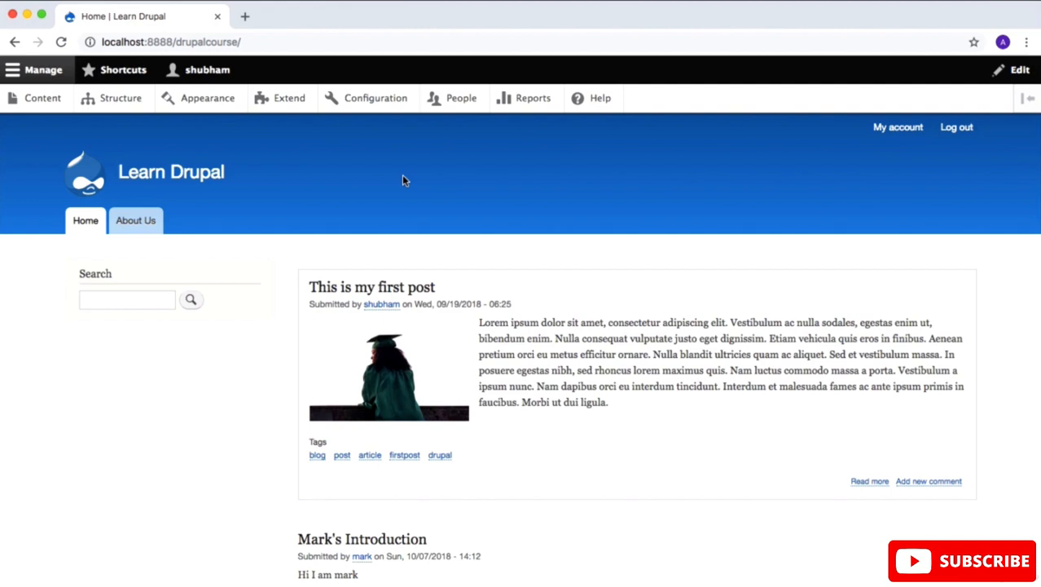
click(424, 291)
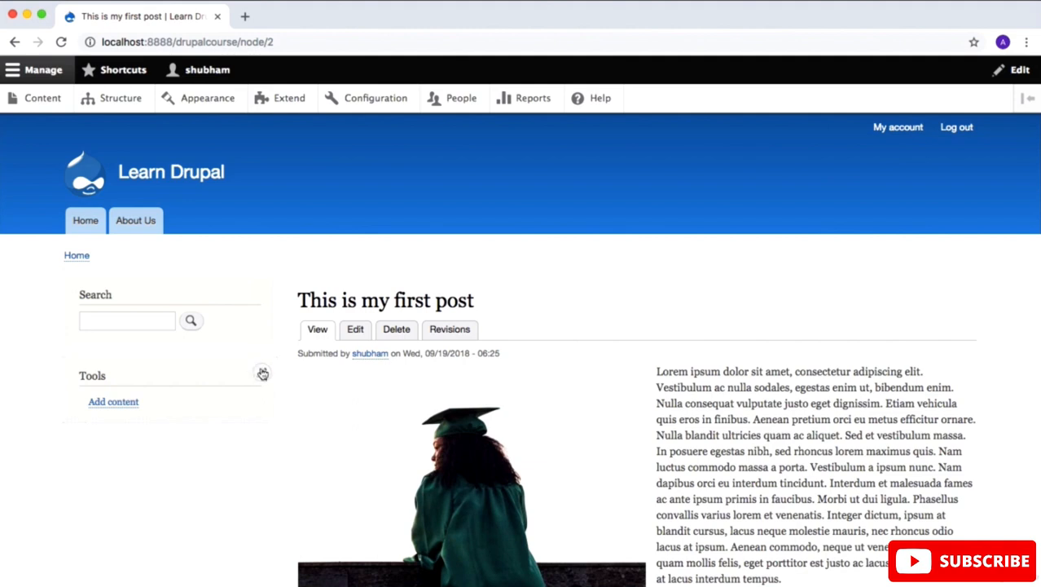
right_click(95, 222)
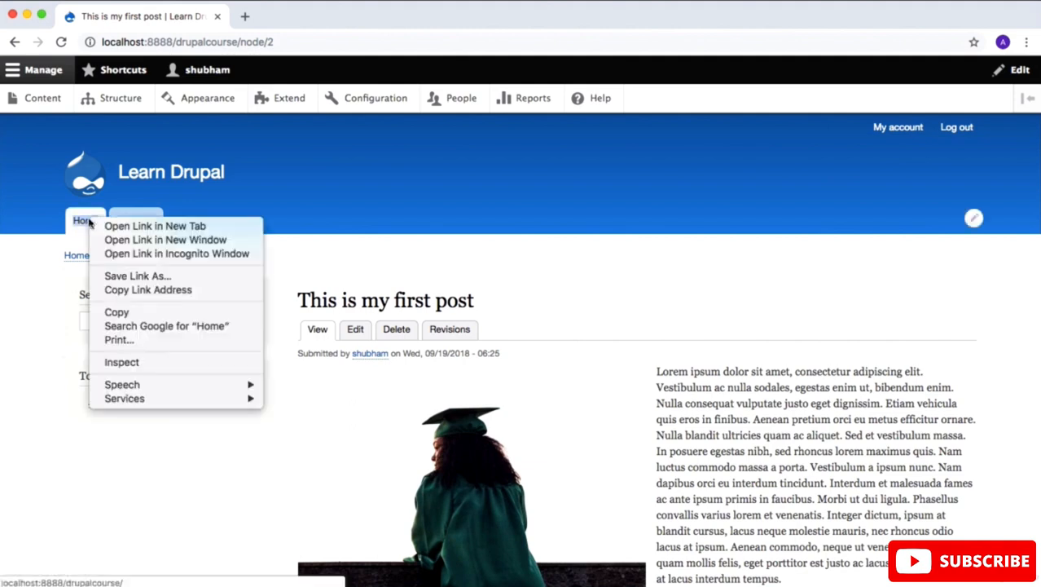
click(155, 226)
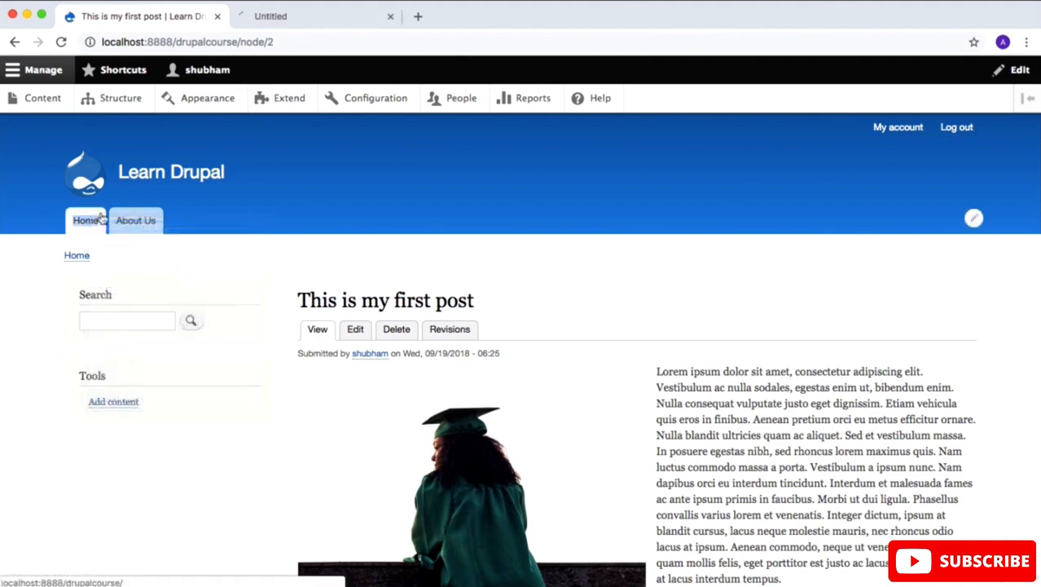
click(269, 18)
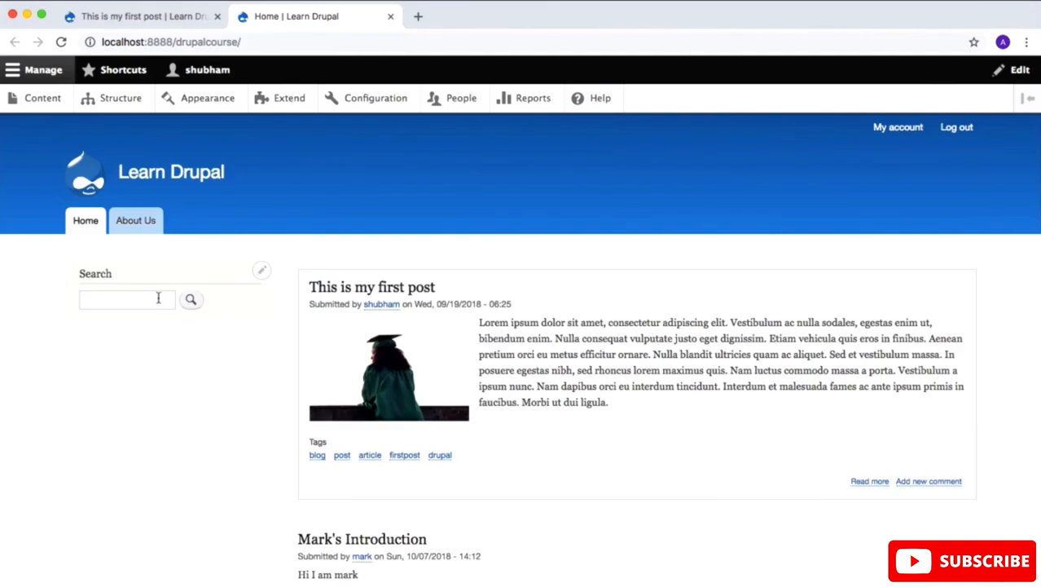
click(122, 18)
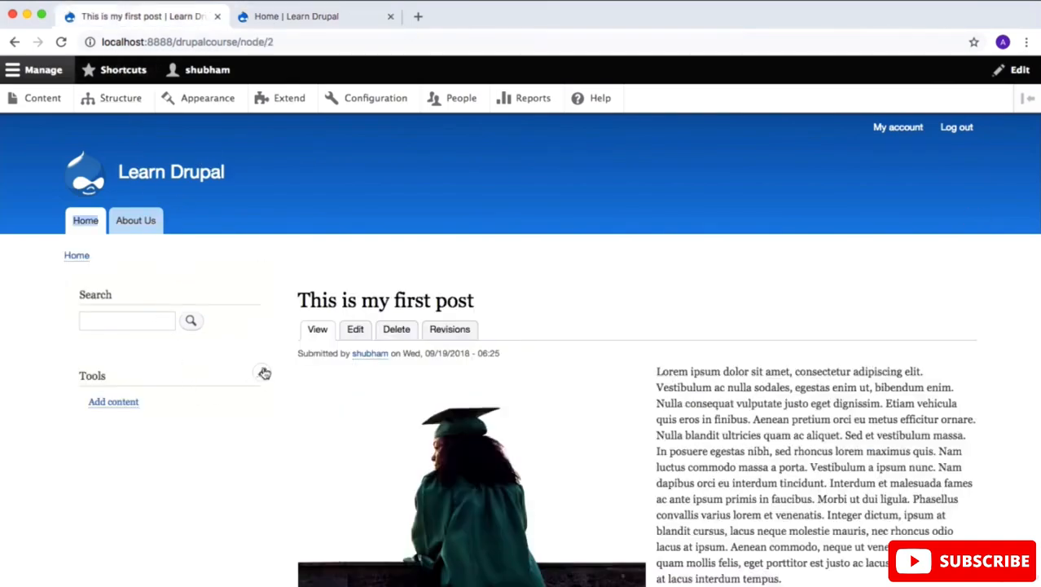
Step: Open the Tools block's configuration from the post page and clear <front> from its page visibility list
click(261, 372)
click(255, 392)
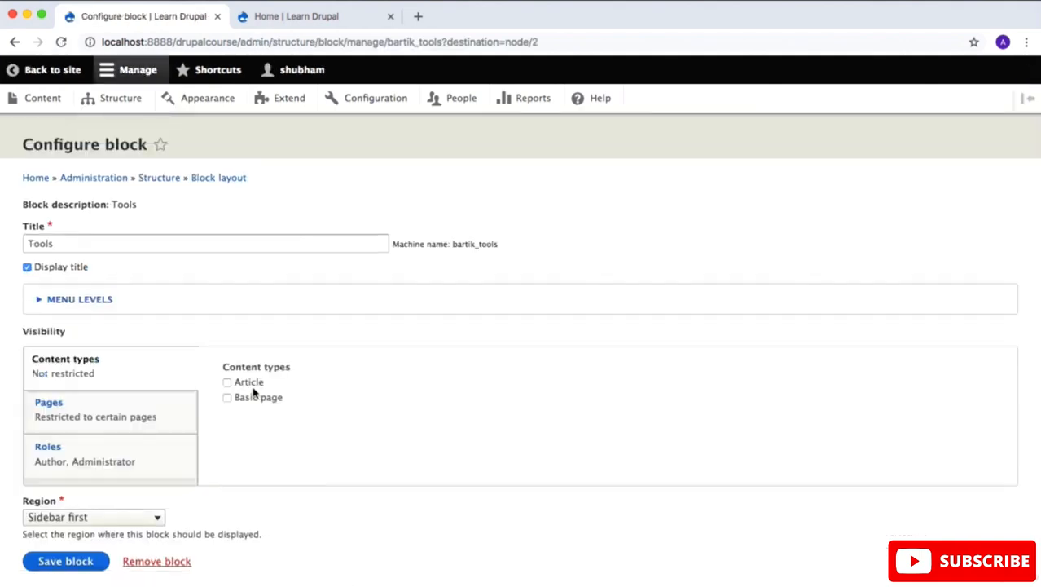
click(139, 414)
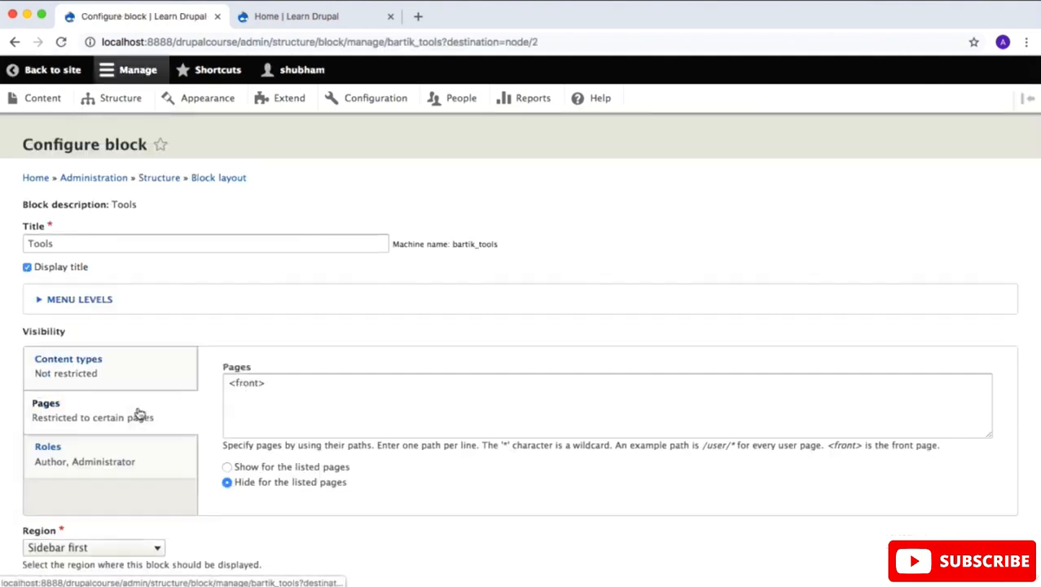
drag(337, 388, 119, 359)
key(BackSpace)
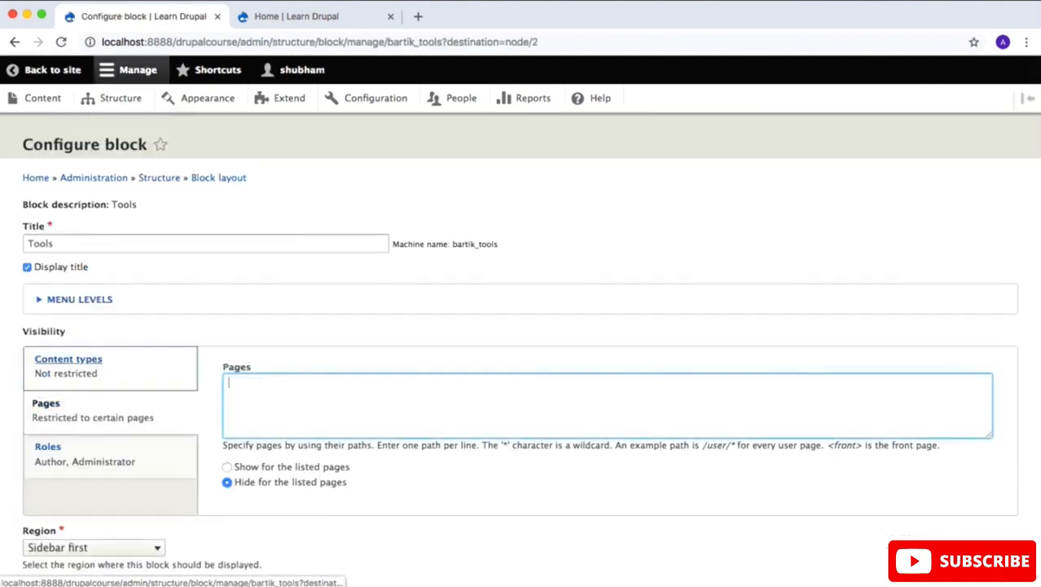
Step: Set the Tools block to show for the listed pages, save the block and check the home page sidebar
click(229, 466)
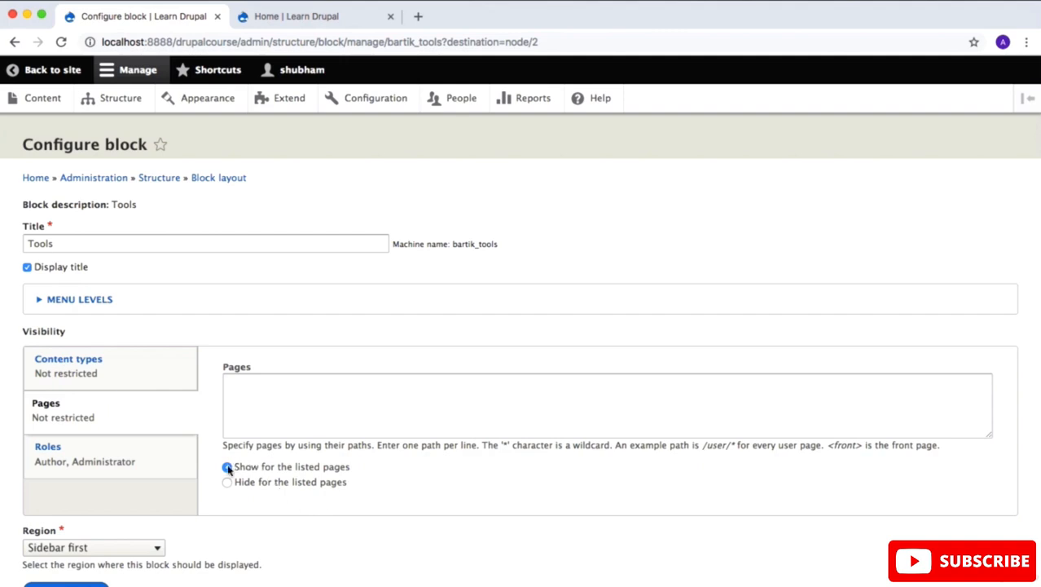
scroll(228, 470, down, 2)
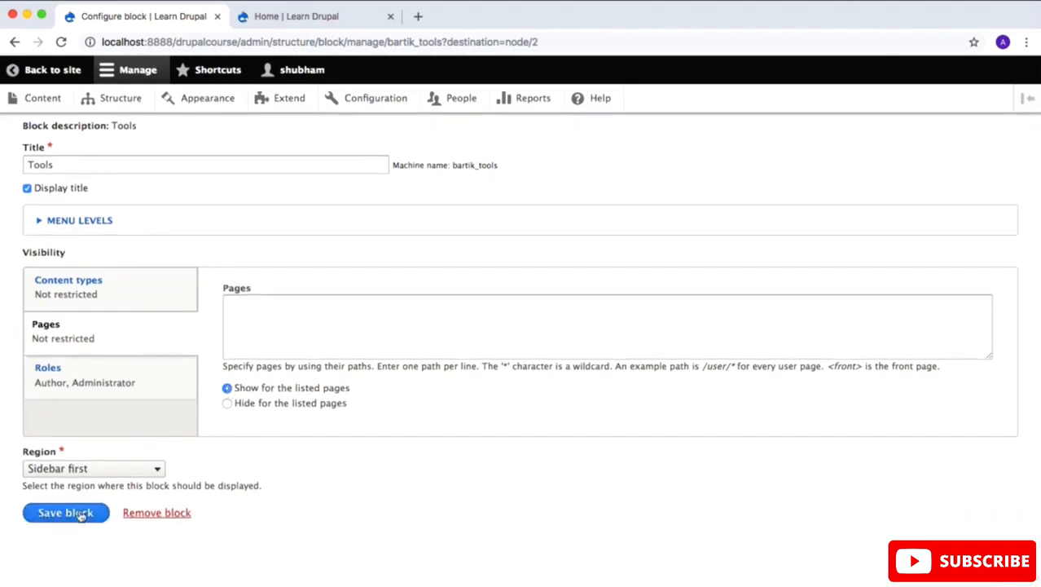
click(84, 511)
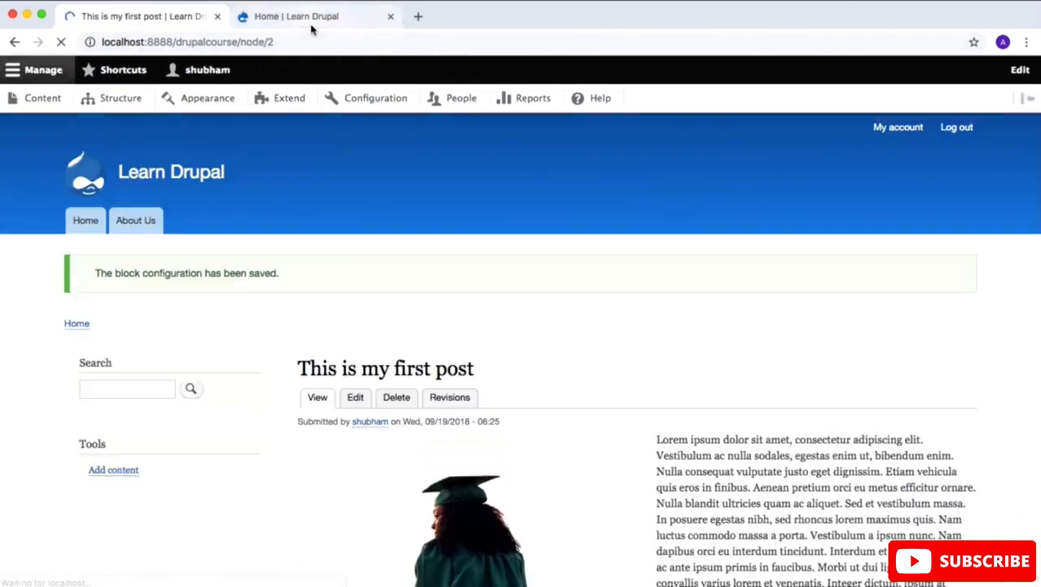
click(173, 178)
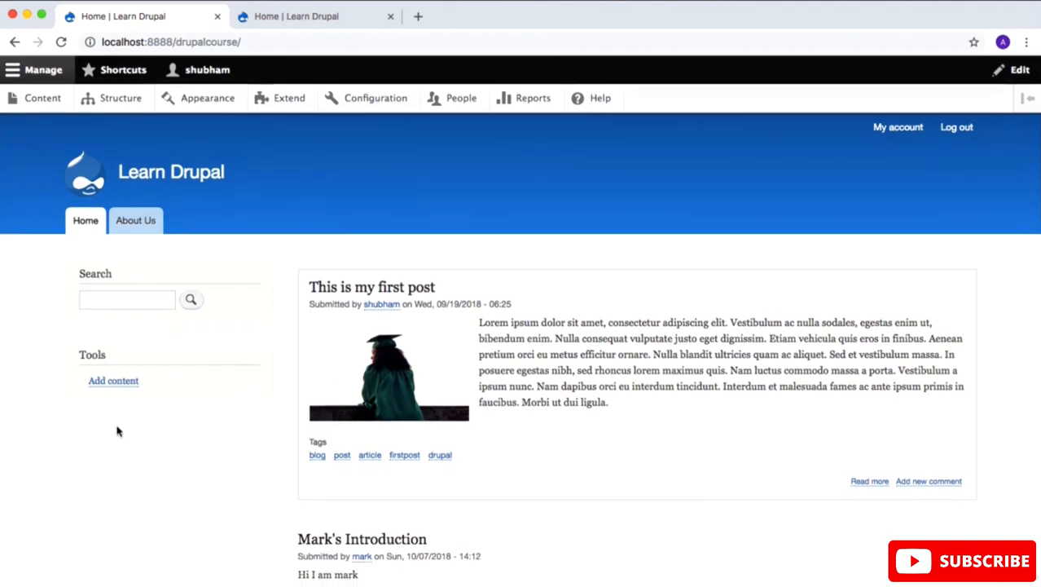
mouse_move(231, 228)
Step: Review the contextual options of the home page's menu blocks and open the Footer menu's edit page
click(974, 129)
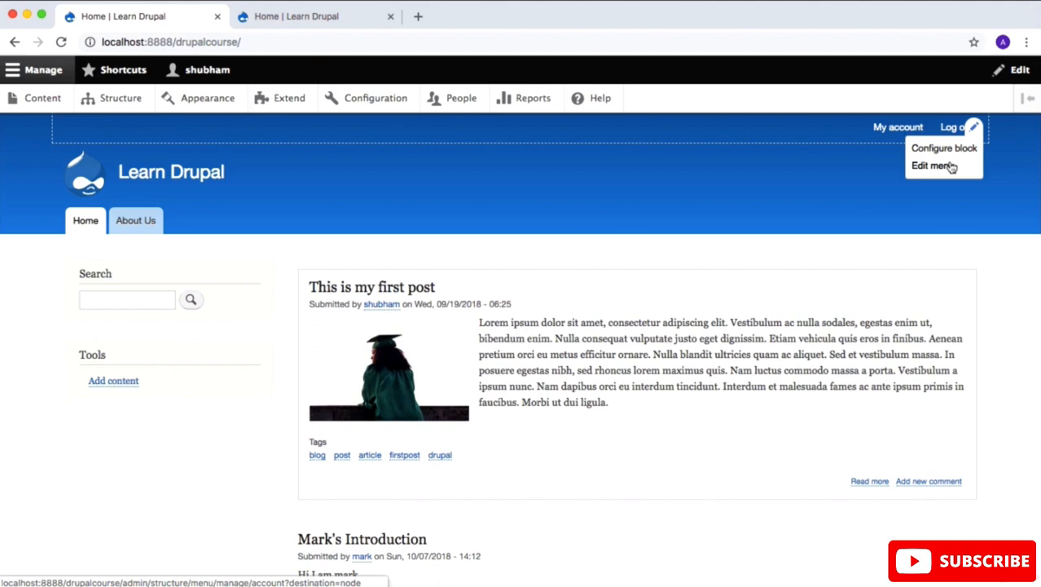
click(976, 220)
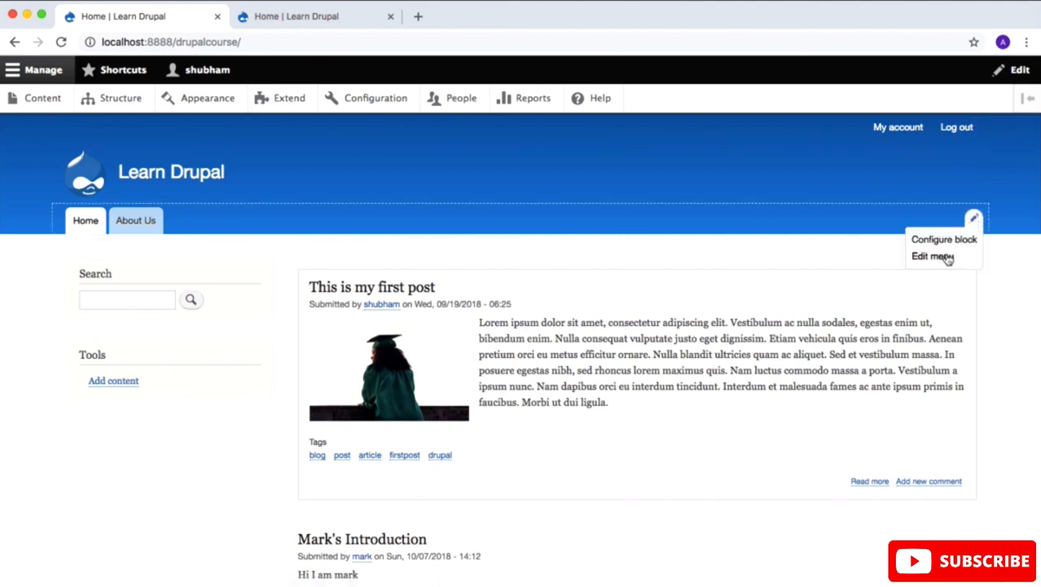
scroll(981, 438, down, 5)
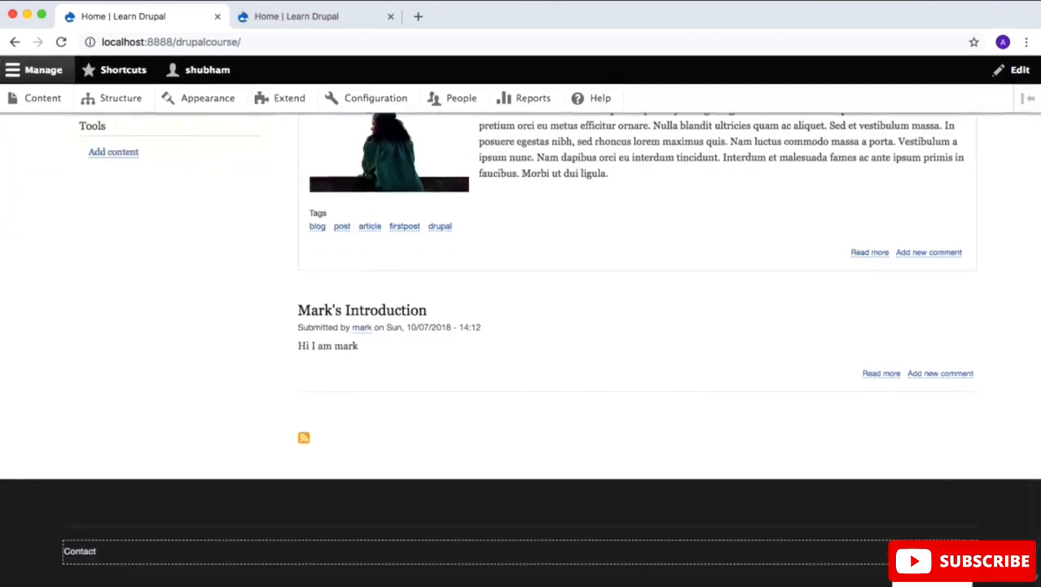
scroll(888, 531, down, 1)
scroll(886, 506, up, 1)
click(951, 580)
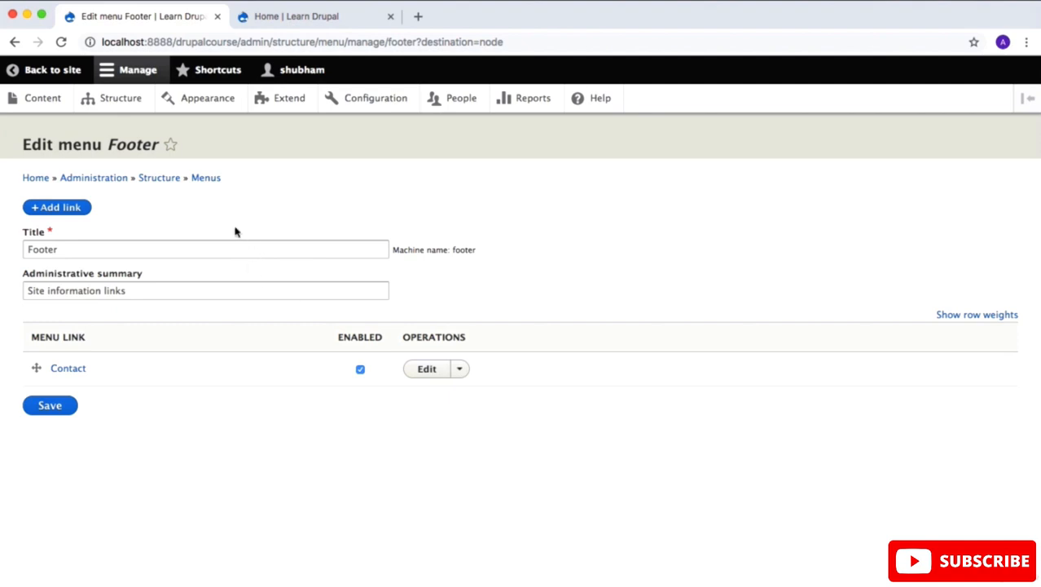
Step: Open the site's list of menus and compare it with the footer, sidebar and navigation on the home page
click(133, 102)
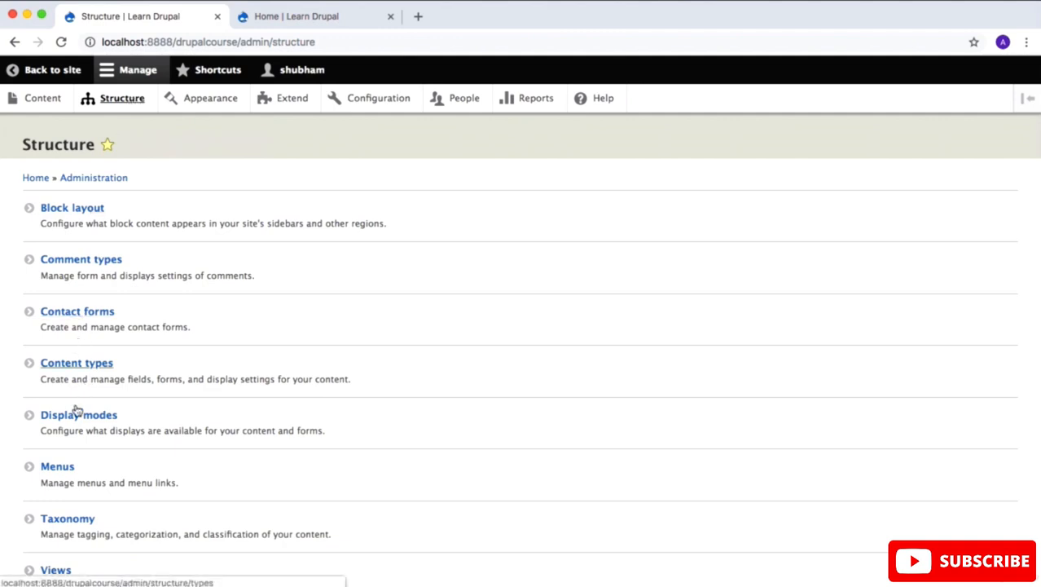
click(57, 467)
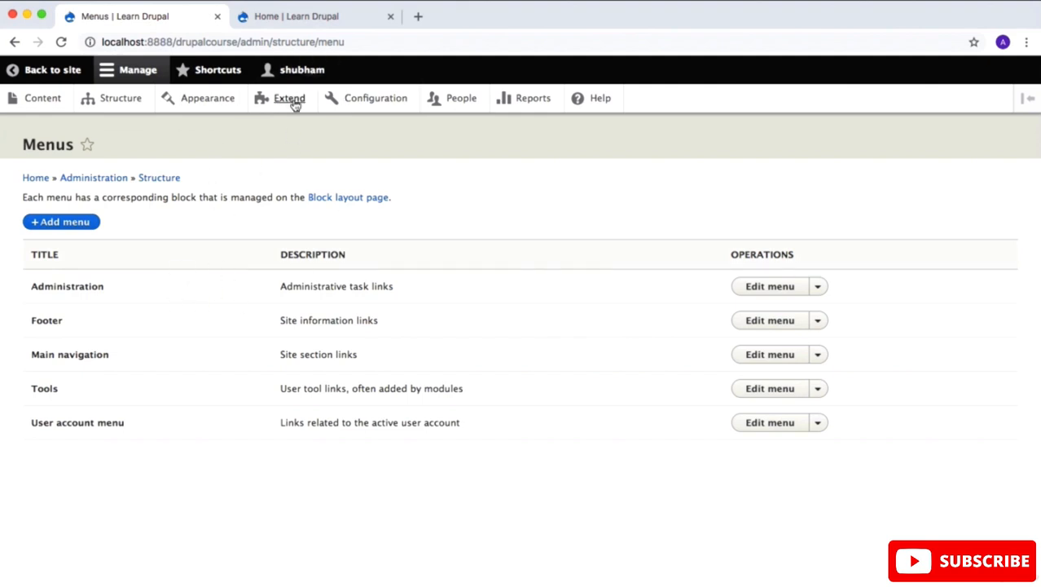
click(322, 17)
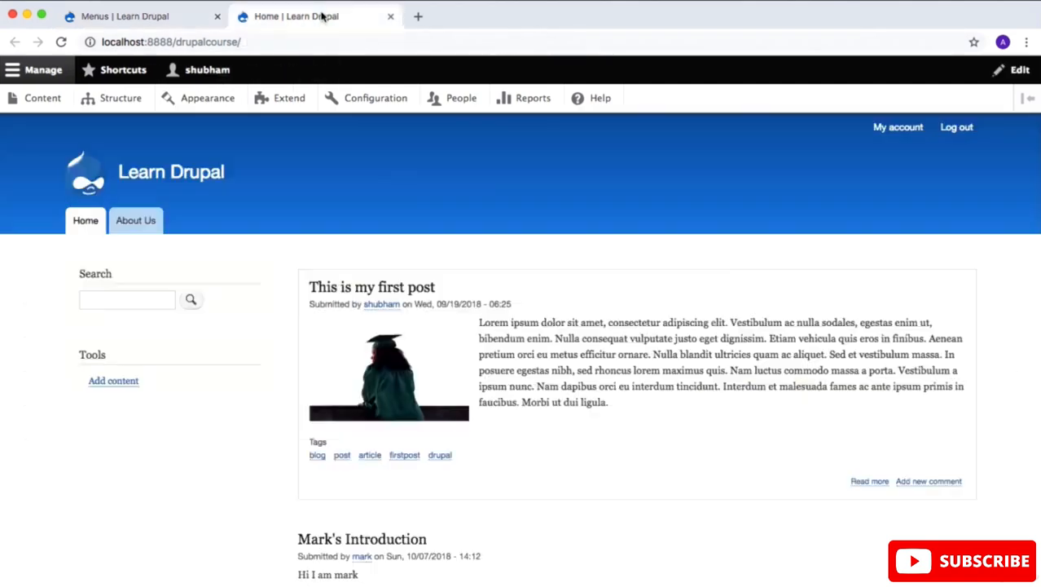
scroll(337, 404, down, 4)
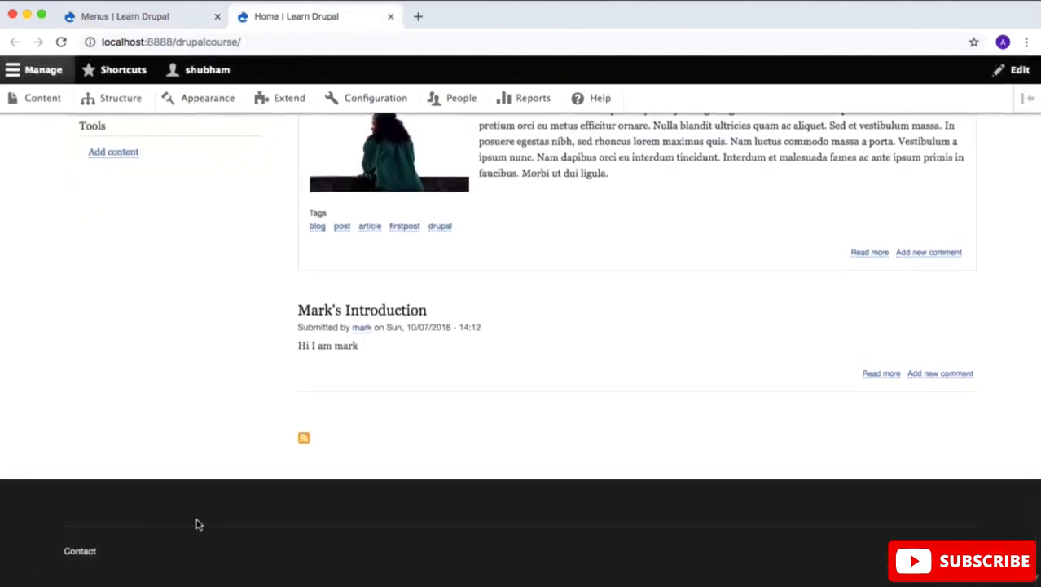
scroll(197, 477, up, 5)
mouse_move(154, 355)
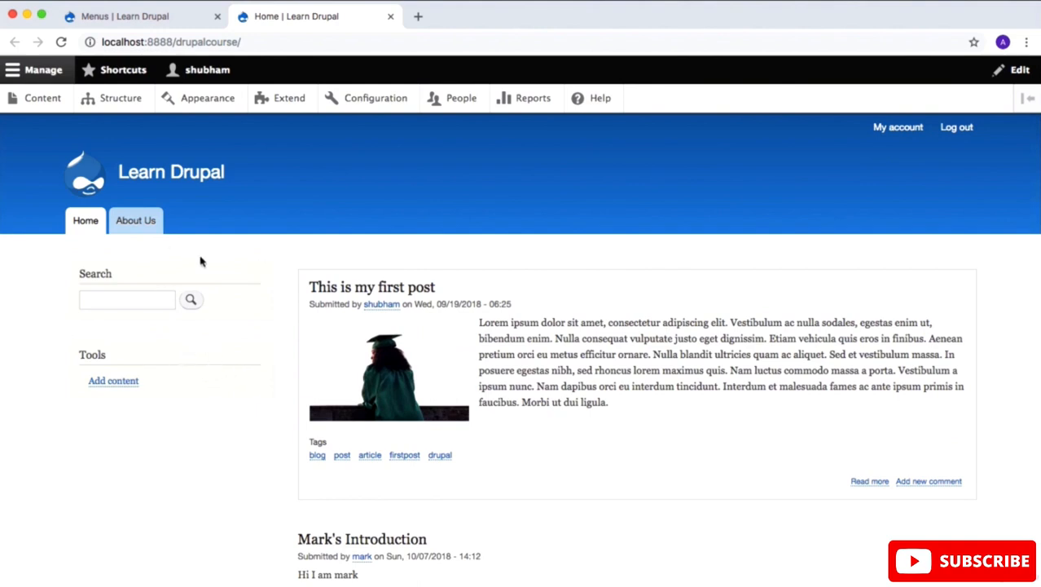
mouse_move(249, 228)
Step: Open the Main navigation menu for editing and compare its links with the home page's navigation
click(126, 23)
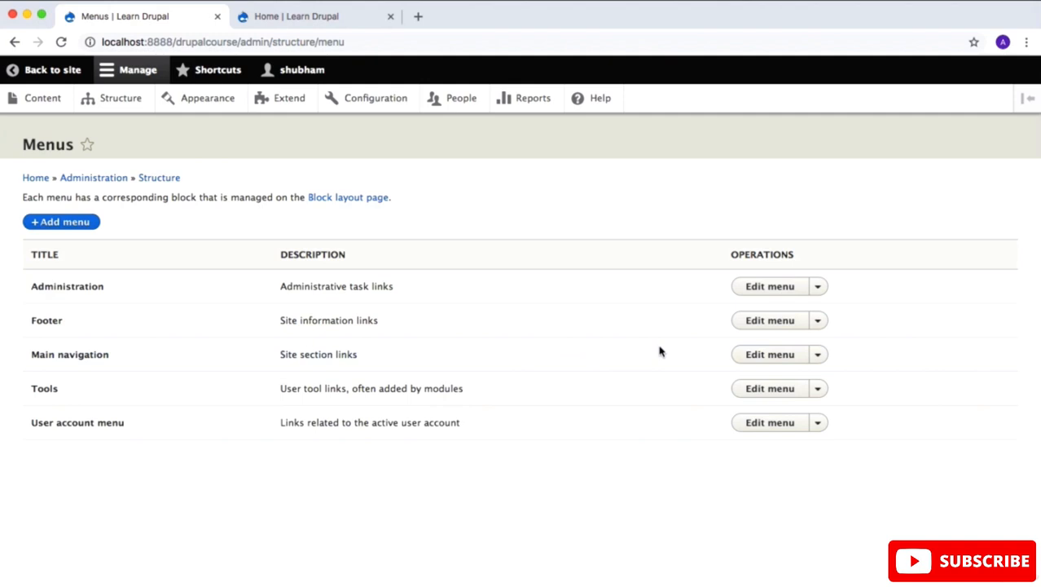
click(822, 356)
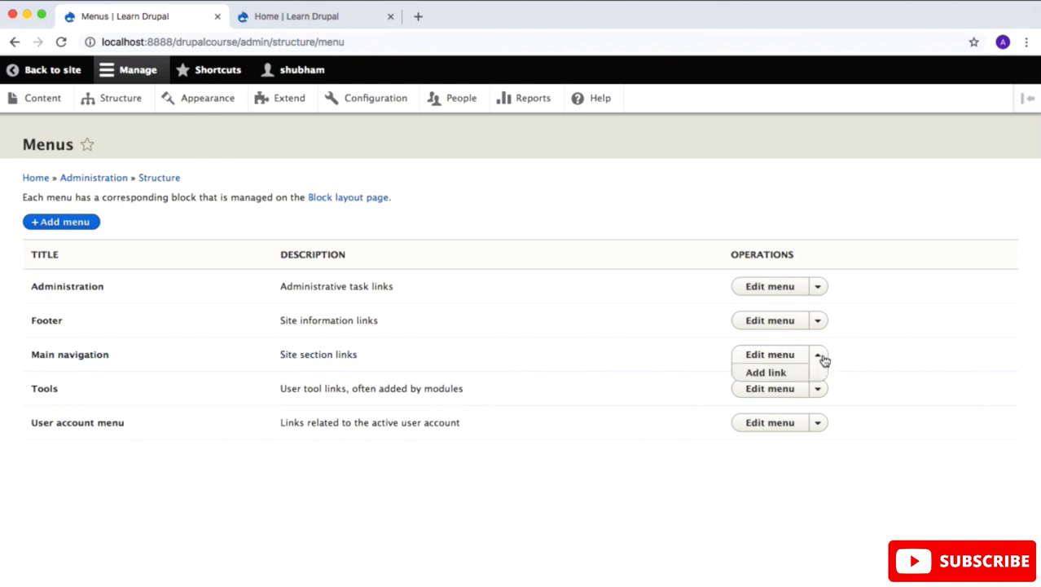
click(776, 356)
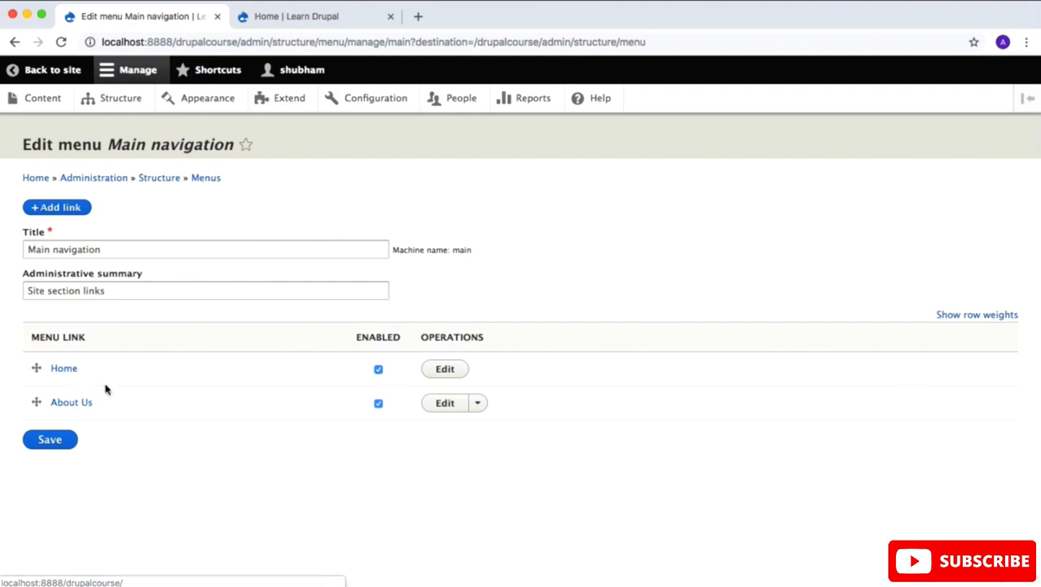
click(296, 16)
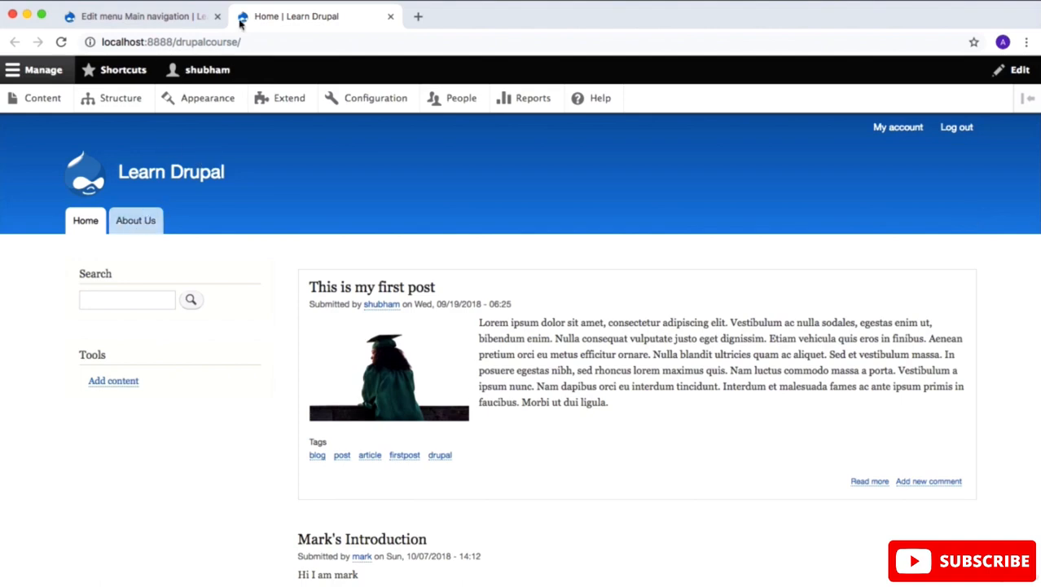
click(172, 19)
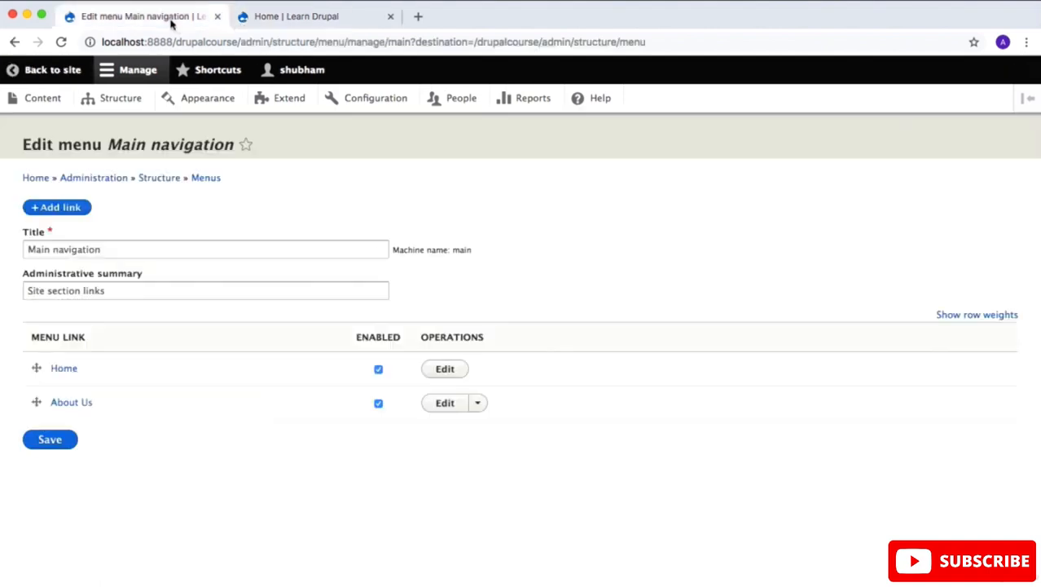
Step: Start a new link in the Main navigation menu with the title Contact and the link path /contact
click(86, 207)
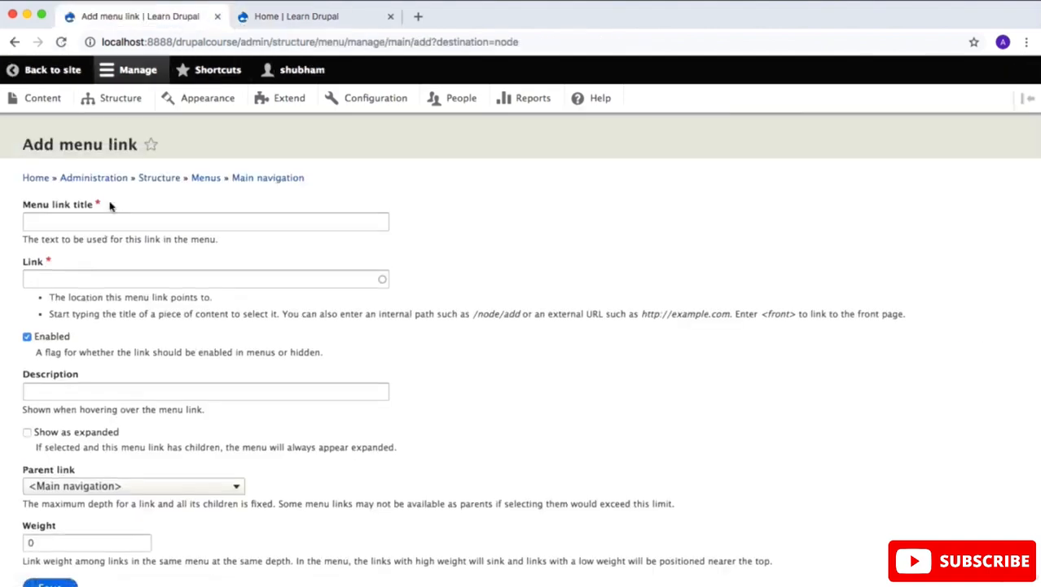
click(147, 223)
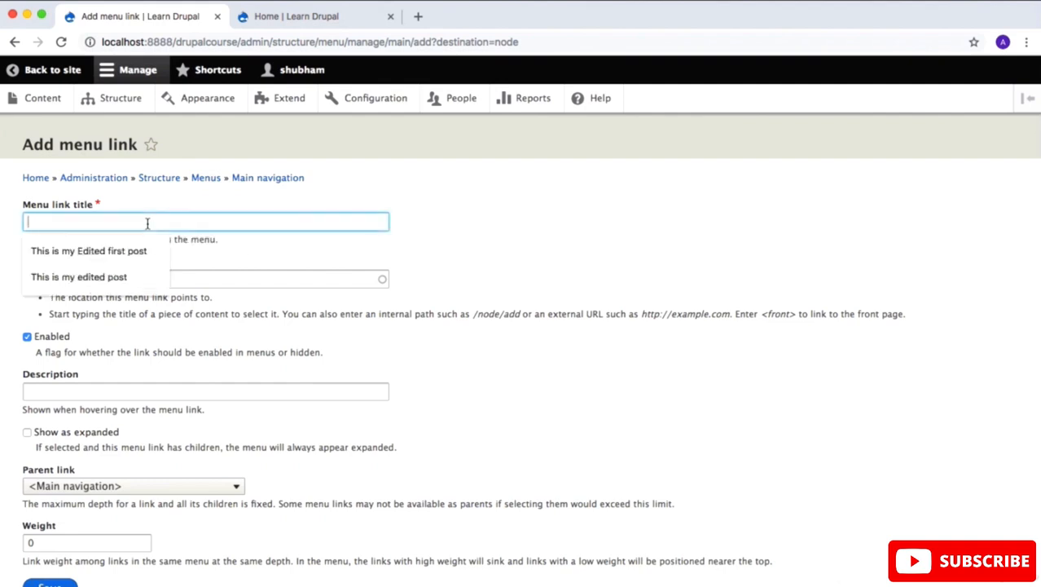
text(Contact)
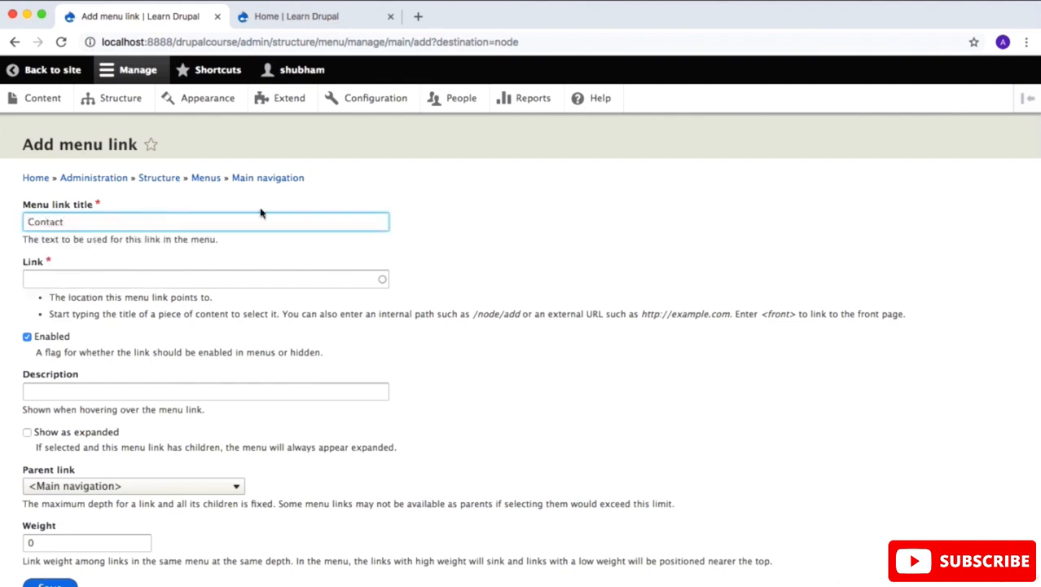
click(329, 281)
text(/contact)
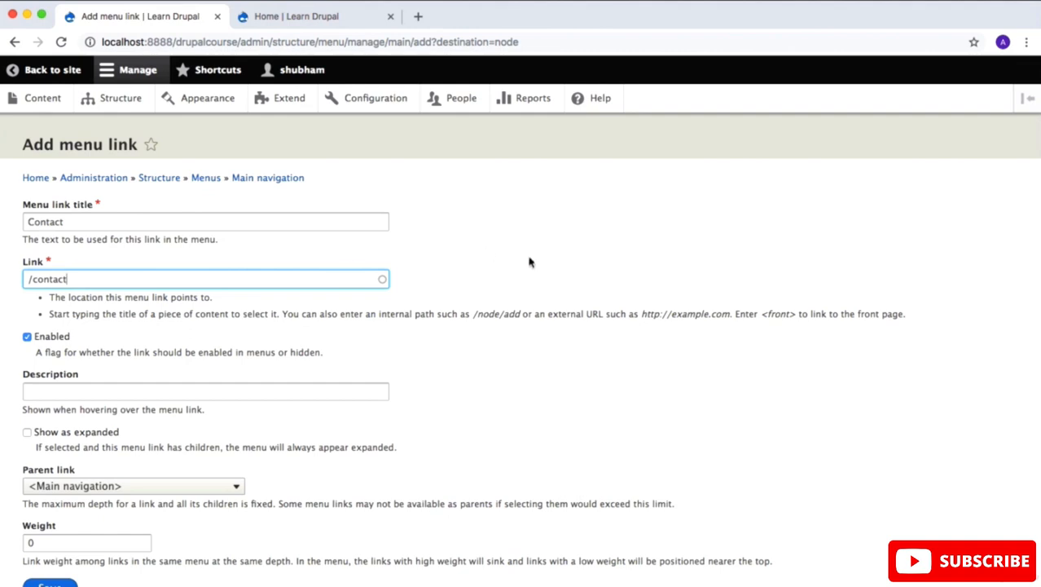
Step: Keep the Contact link enabled under the Main navigation parent and set its weight to 2
click(27, 337)
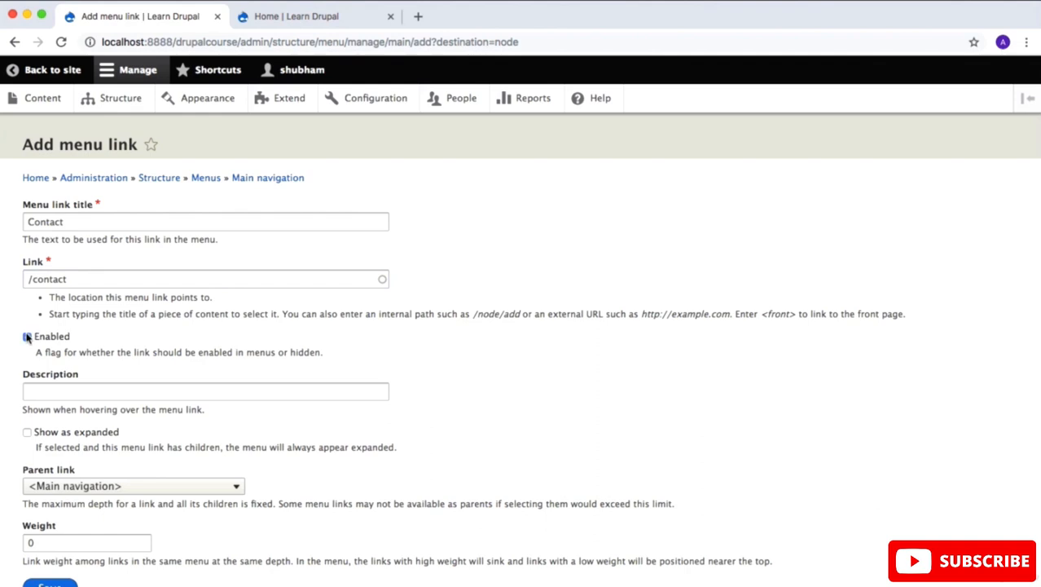
drag(36, 352, 66, 352)
click(91, 389)
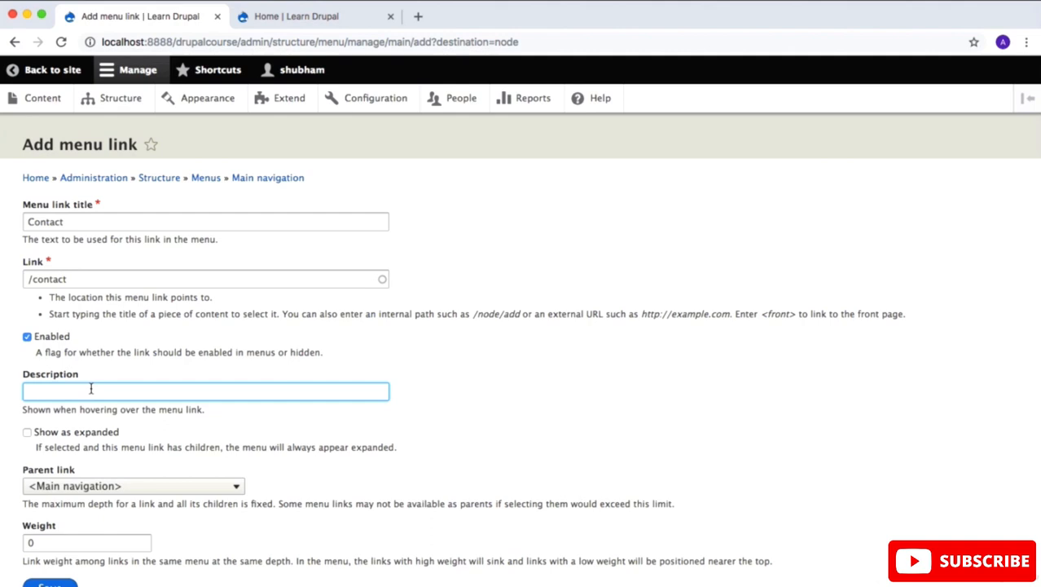
scroll(92, 389, down, 1)
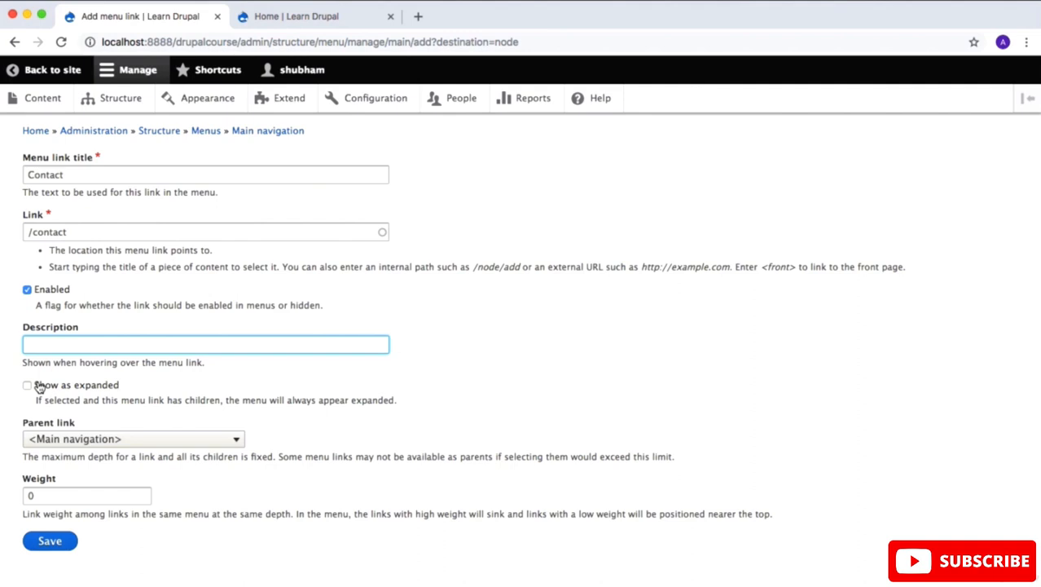
scroll(38, 388, down, 1)
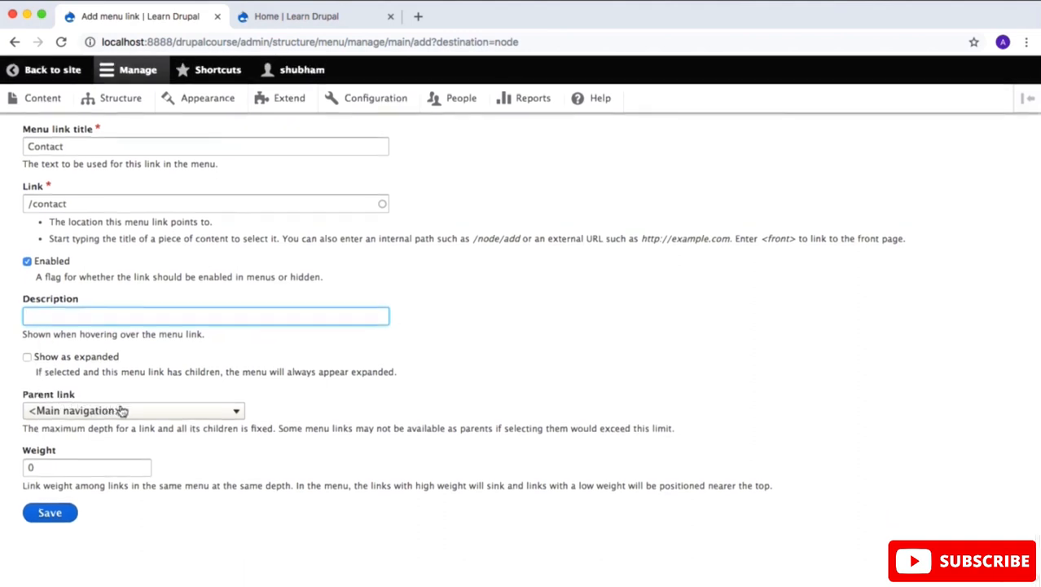
key(Tab)
key(Tab)
key(Tab)
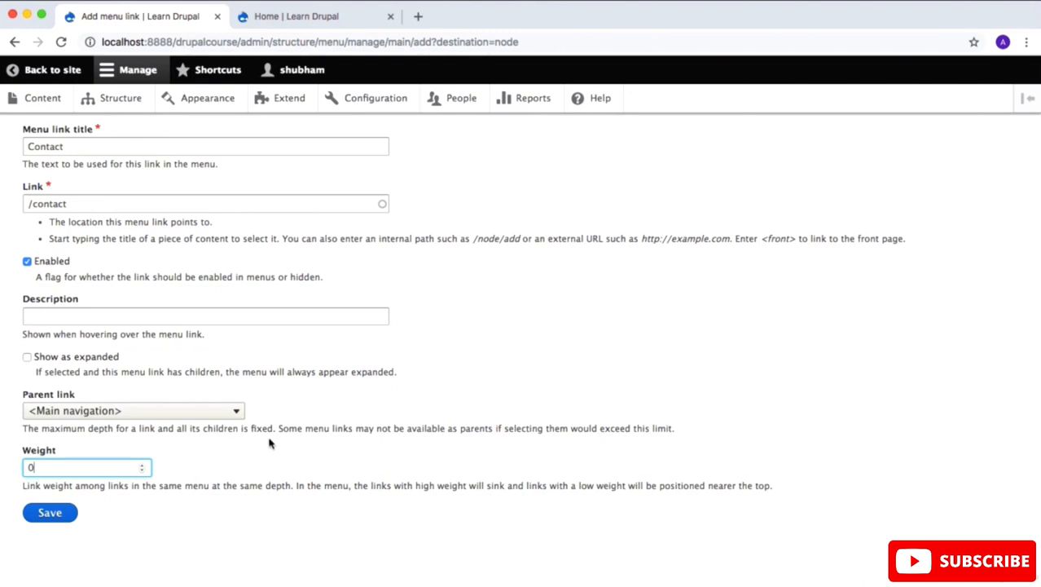
key(BackSpace)
text(2)
Step: Check the order of the home page's navigation tabs and save the Contact menu link
click(301, 17)
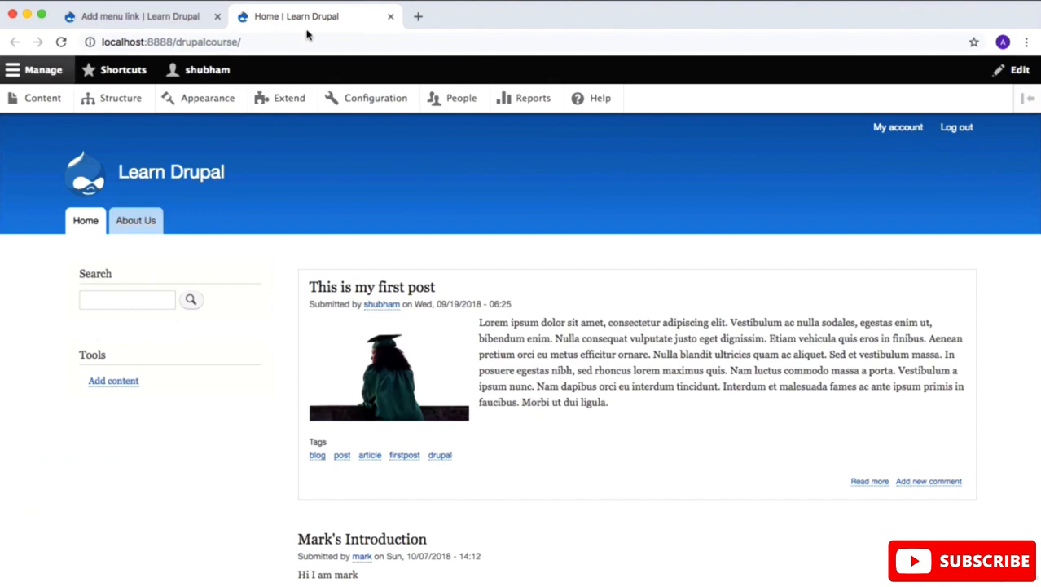
click(155, 225)
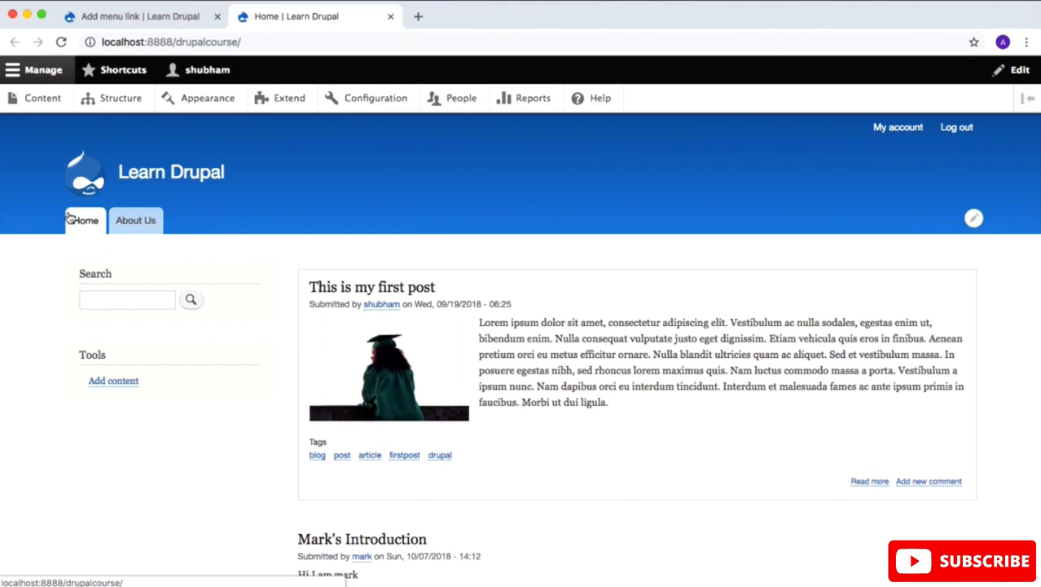
click(130, 17)
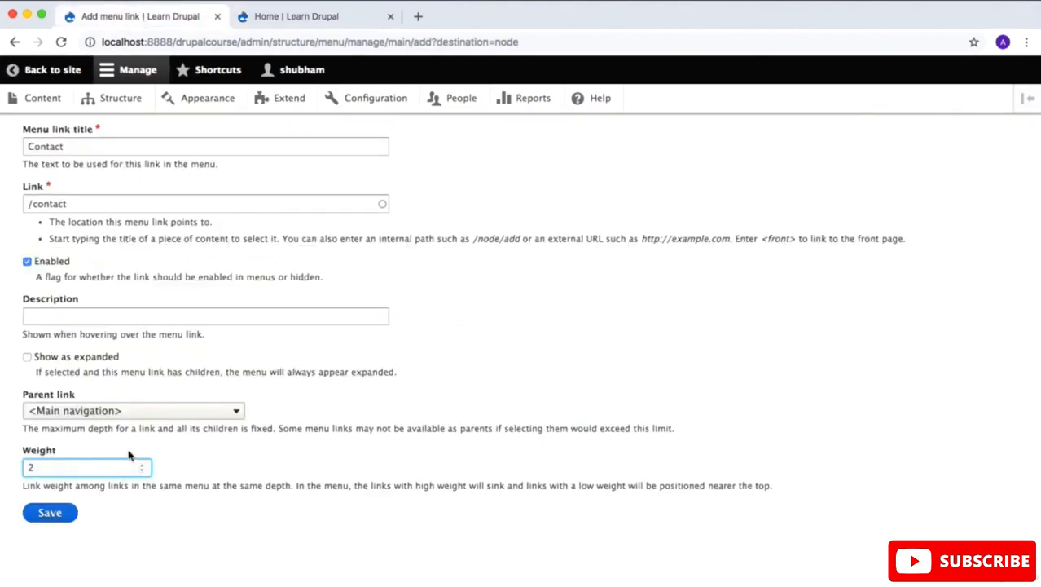
click(268, 18)
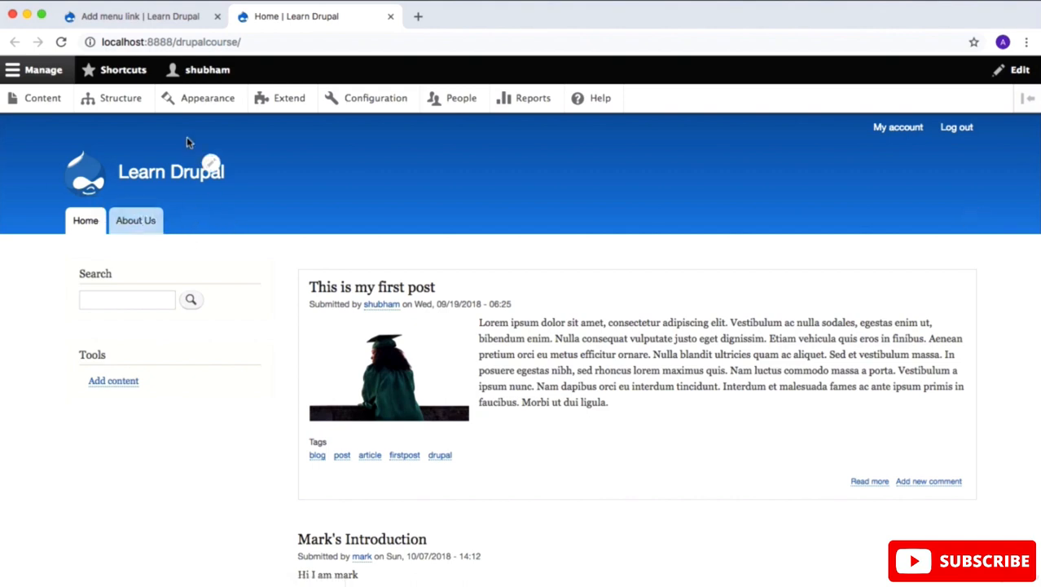
click(165, 11)
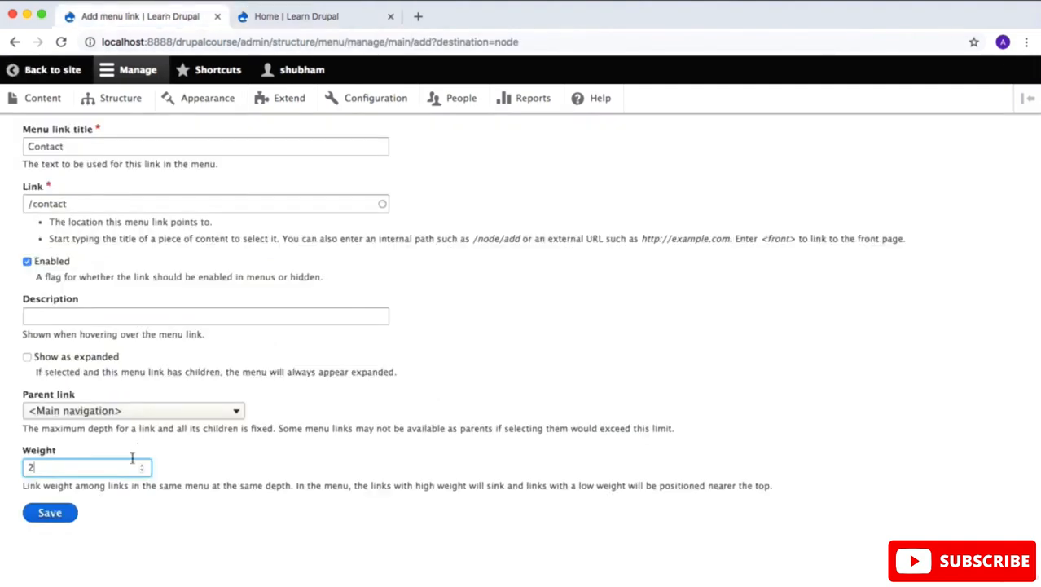
click(65, 512)
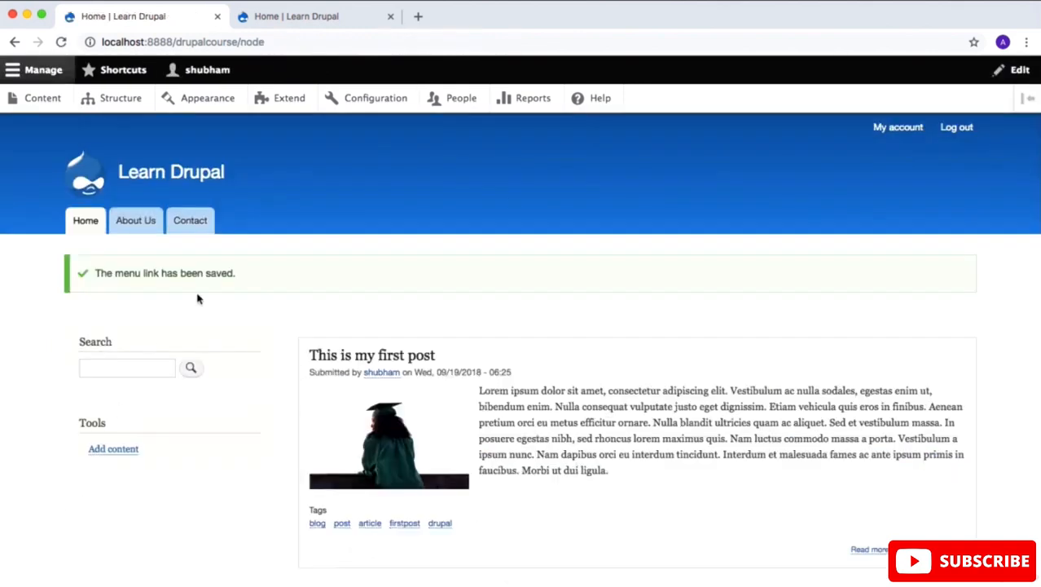
Step: Open the Contact page from the site's navigation and examine its address and Website feedback form
click(202, 221)
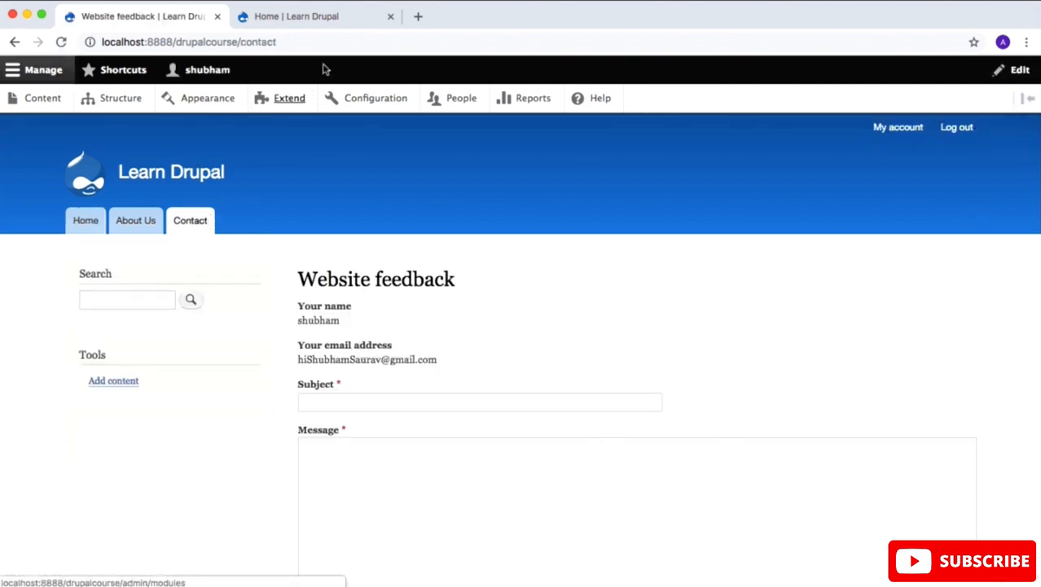
click(341, 39)
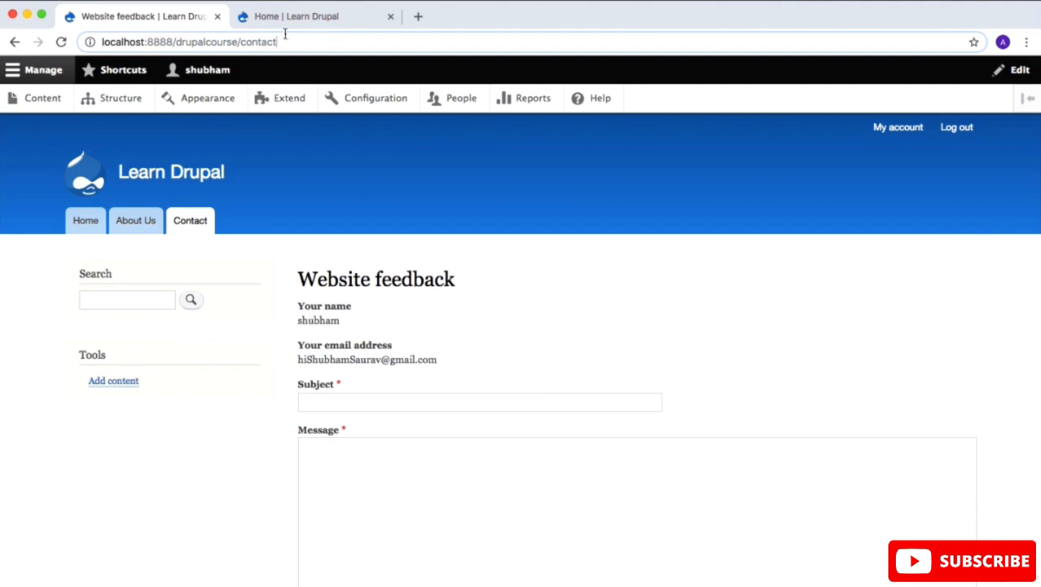
drag(284, 35, 155, 31)
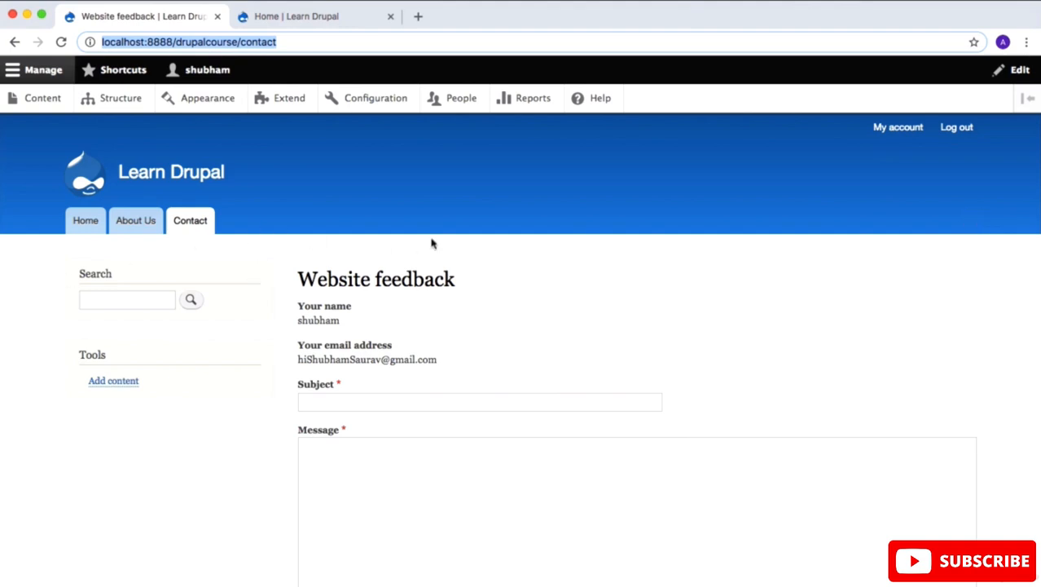
drag(481, 282, 301, 272)
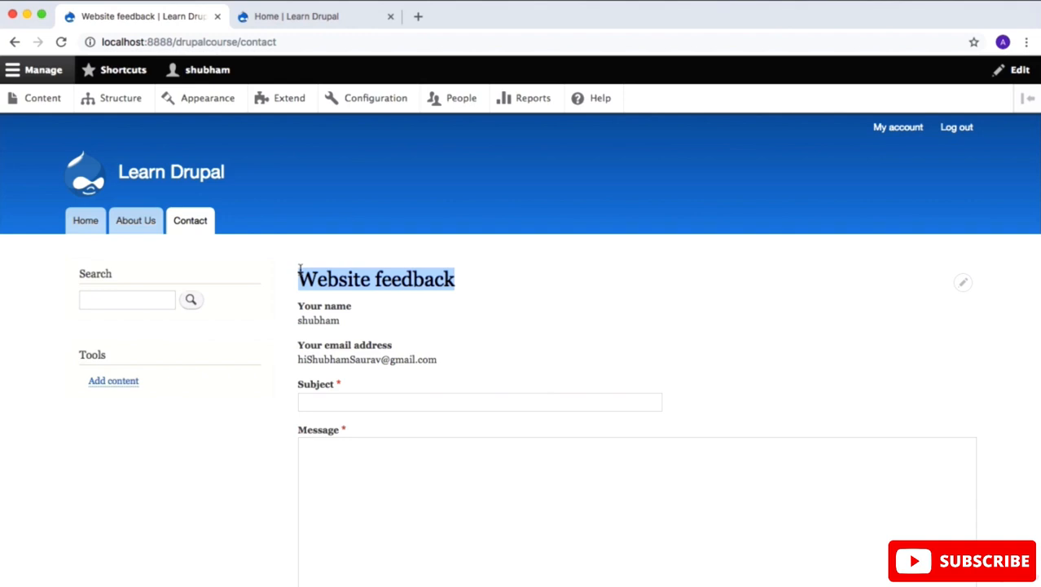
scroll(299, 270, down, 5)
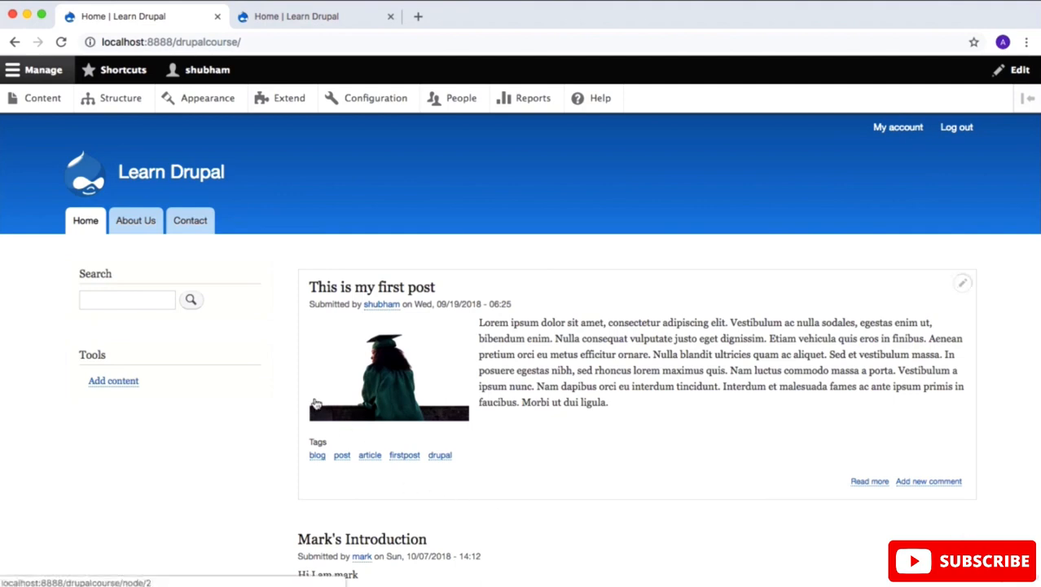
Step: Create a new menu titled Side Nav with the administrative summary "Side Bar menu"
click(124, 99)
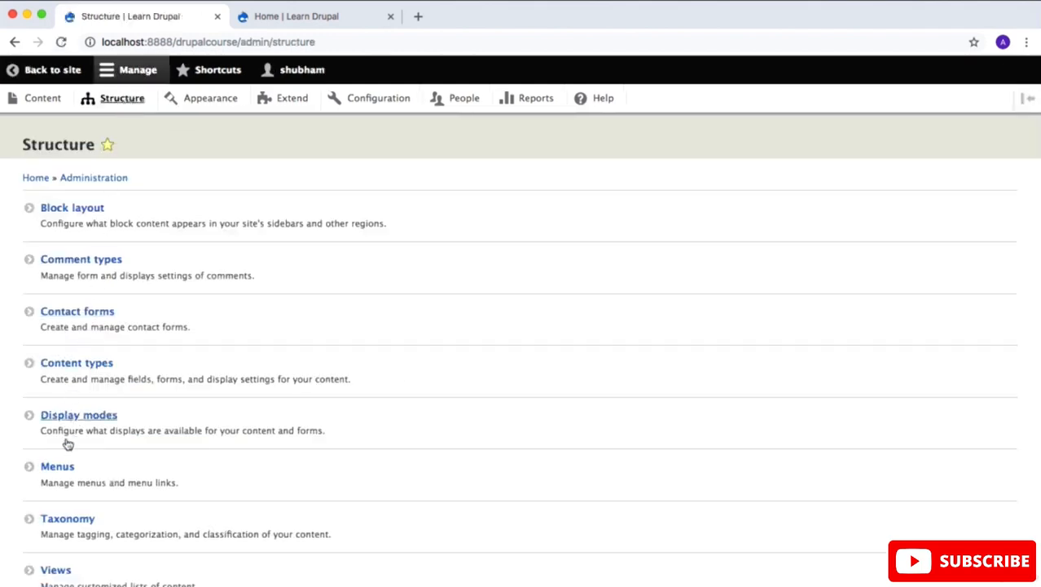
click(58, 467)
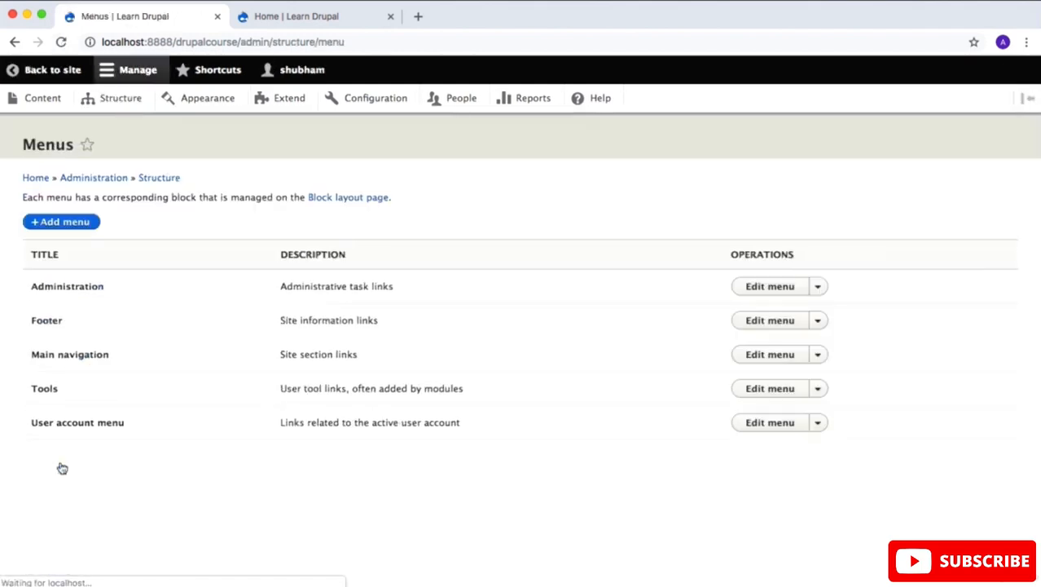
click(64, 222)
click(66, 236)
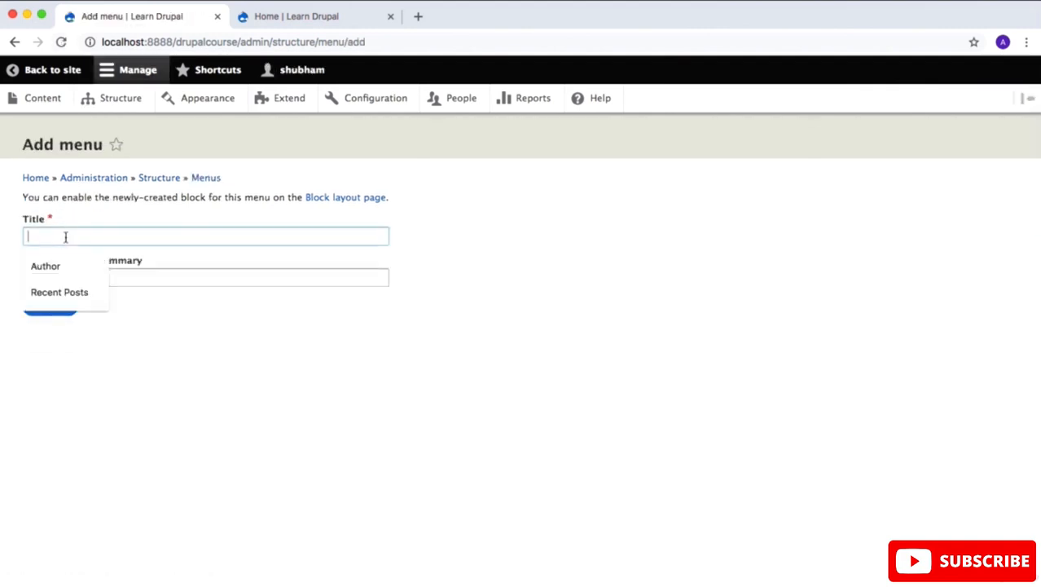
text(Side Nav)
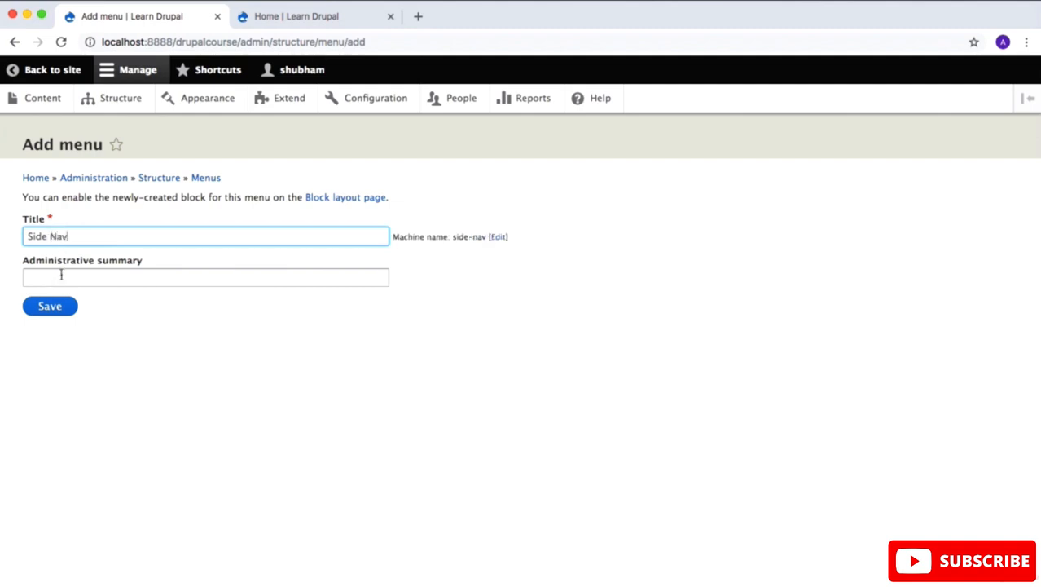
click(62, 275)
text(Sid)
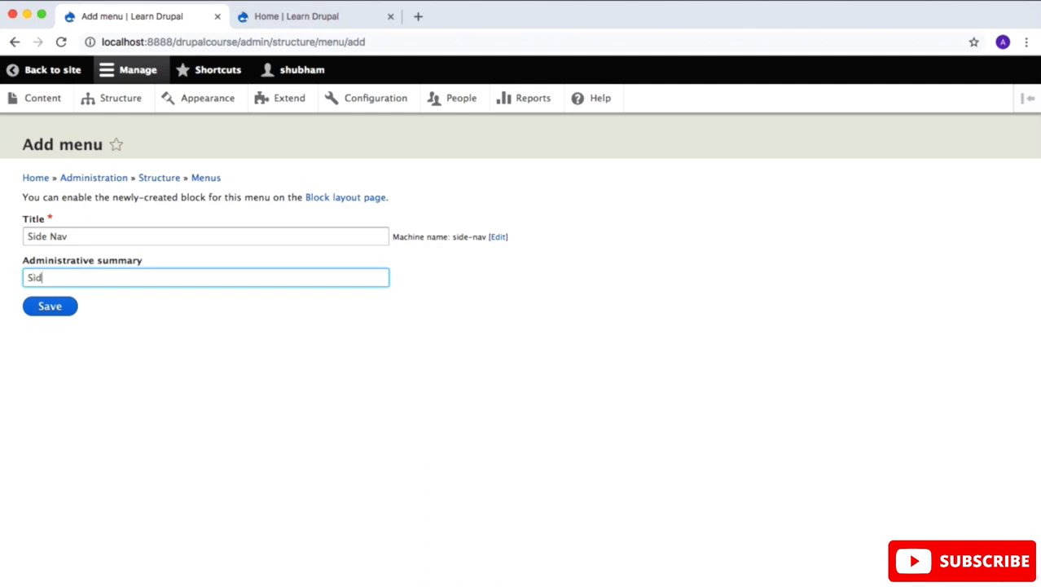
text(e Bar menu)
click(50, 308)
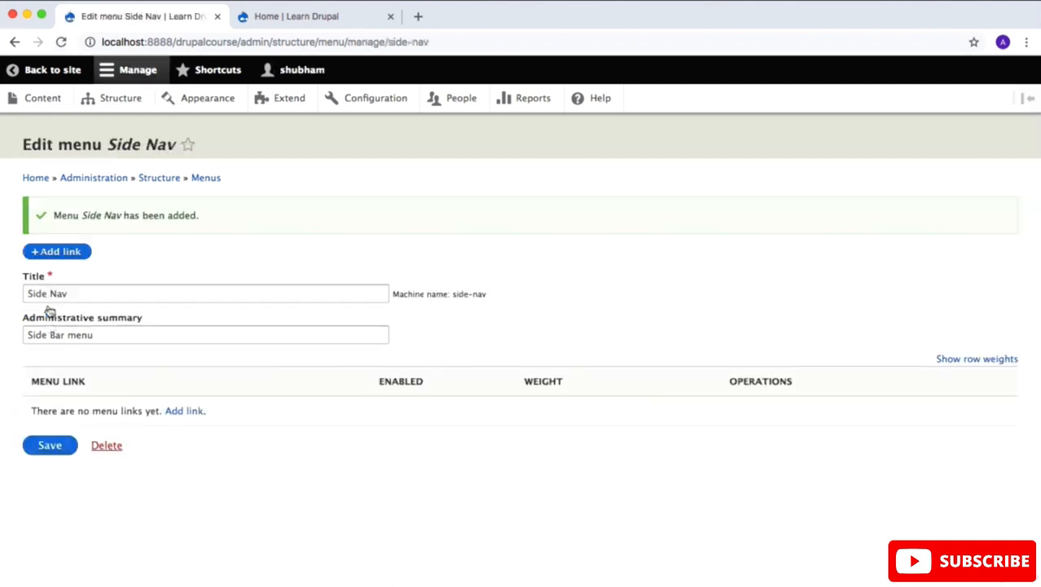
Step: Start a new link in the Side Nav menu with the title Recent Posts and the link <front>
click(61, 254)
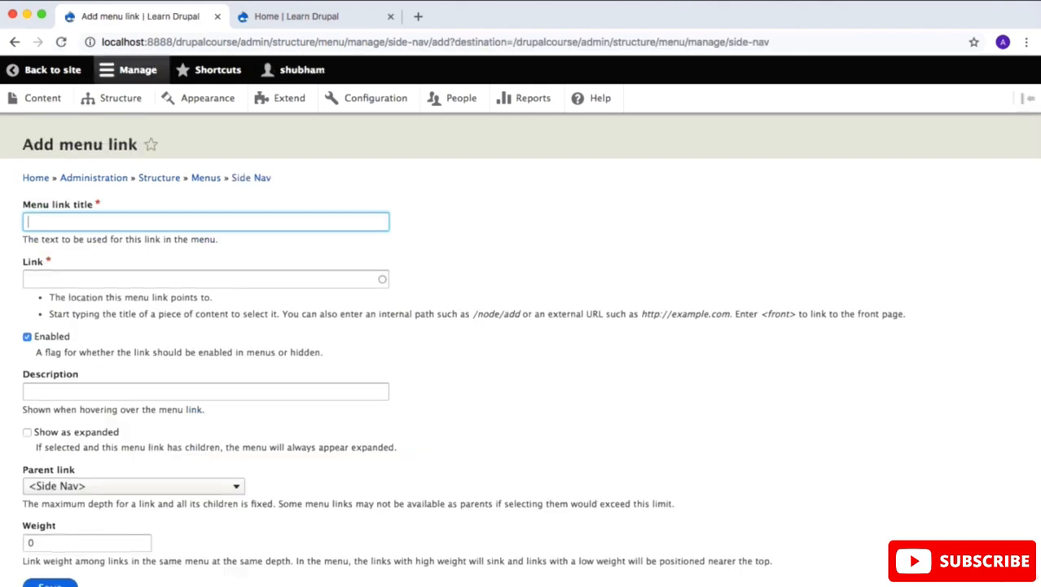
text(Re)
key(Down)
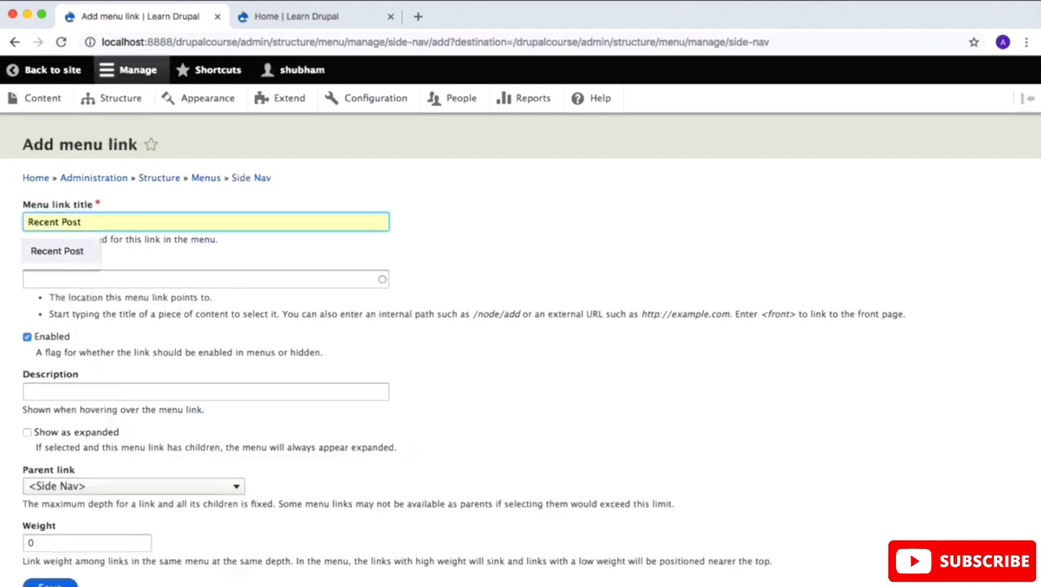
key(Return)
text(s)
key(Tab)
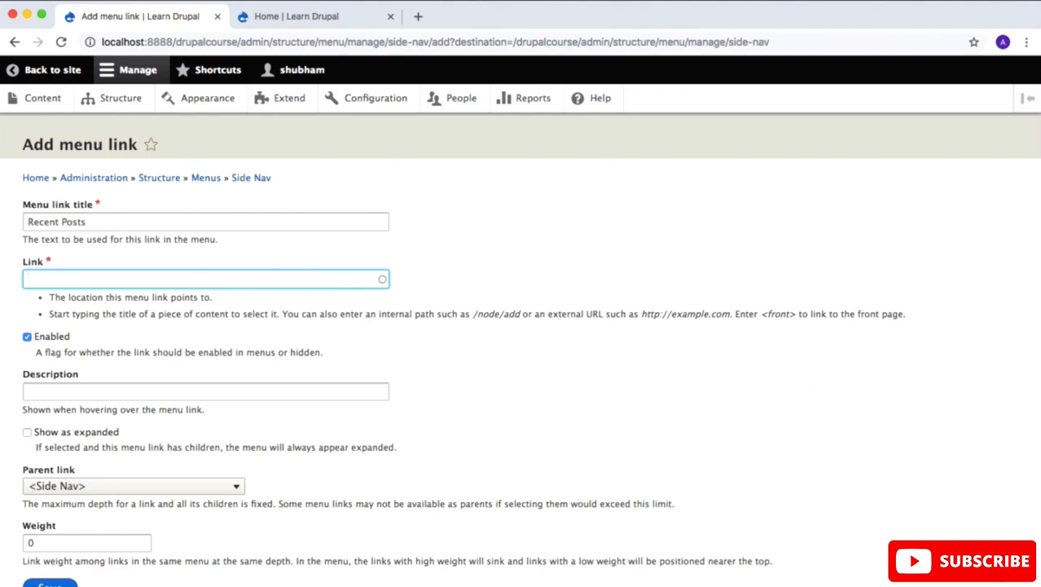
text(<front<)
key(BackSpace)
text(>)
Step: Give the Recent Posts link the description "Recent Post", set it to show as expanded, and save it
click(113, 387)
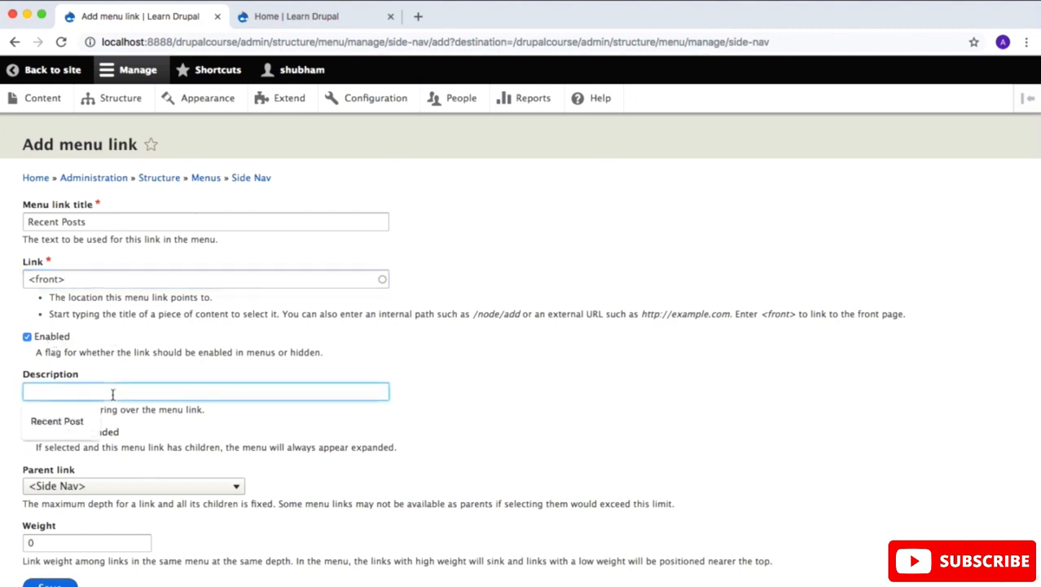
click(81, 421)
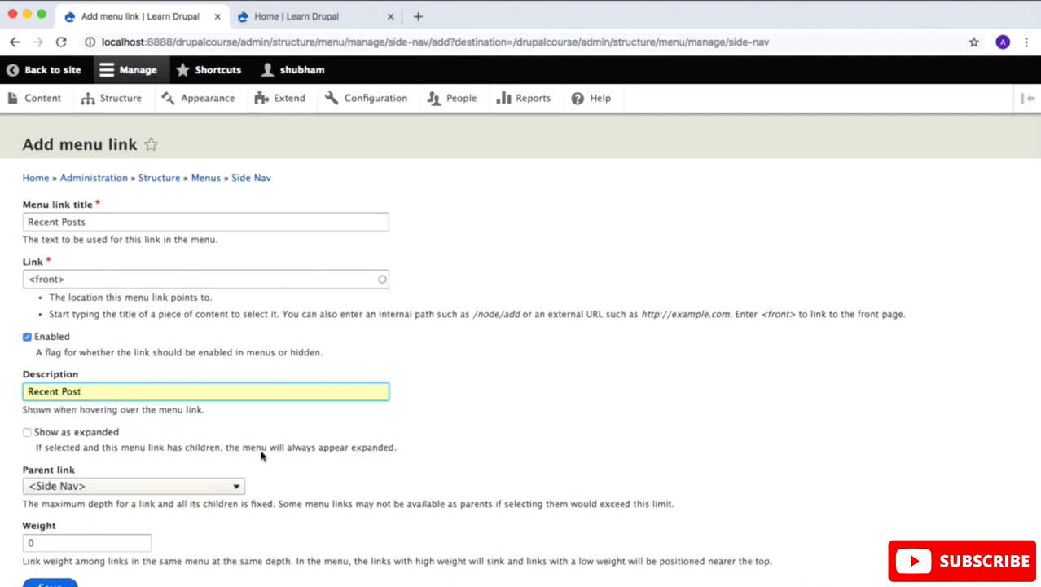
scroll(262, 454, down, 2)
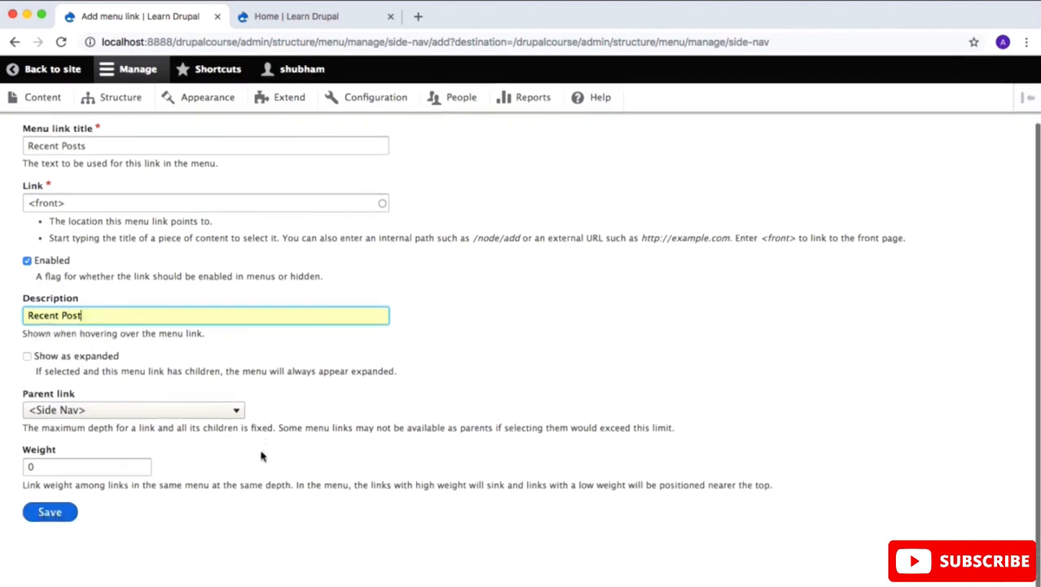
click(85, 357)
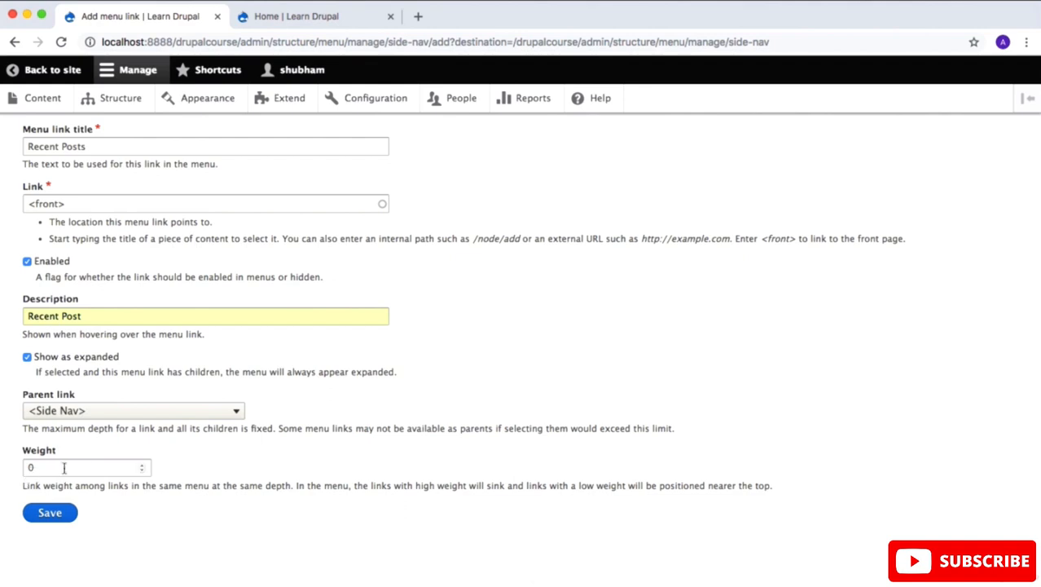
click(51, 512)
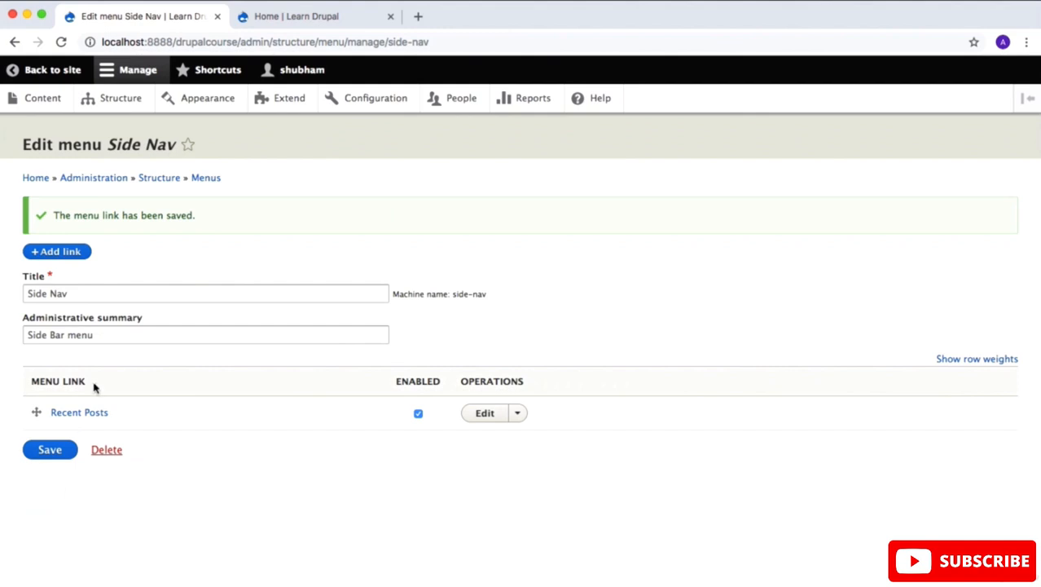
Step: Start a new link in the Side Nav menu with the title First Post
click(73, 253)
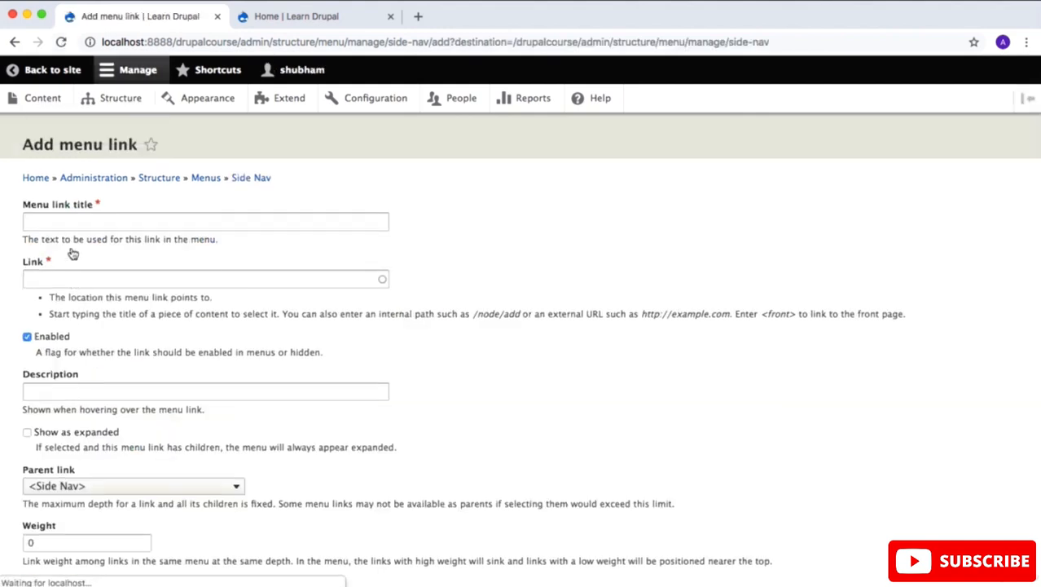
scroll(73, 255, down, 1)
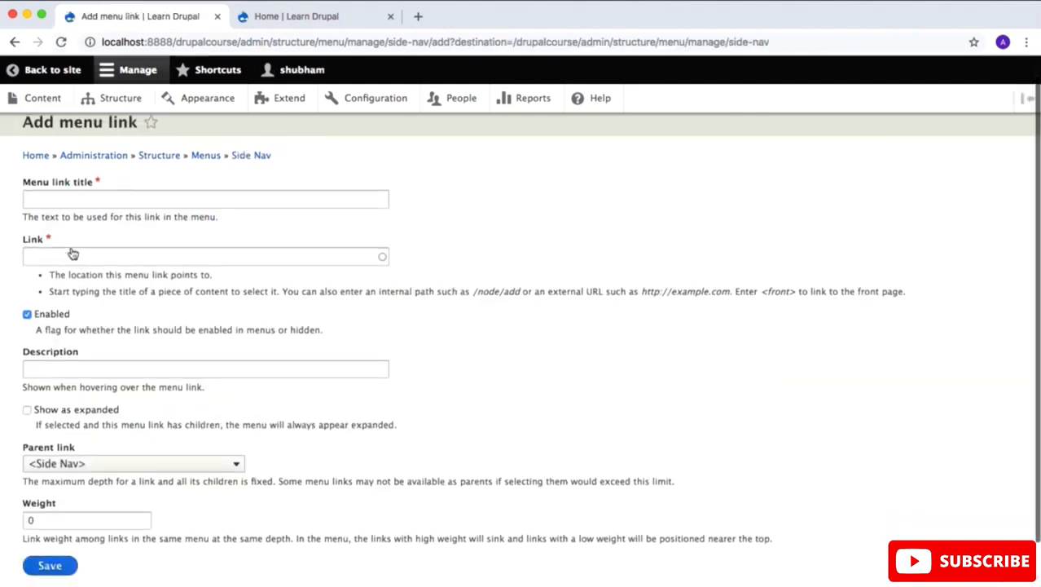
click(67, 202)
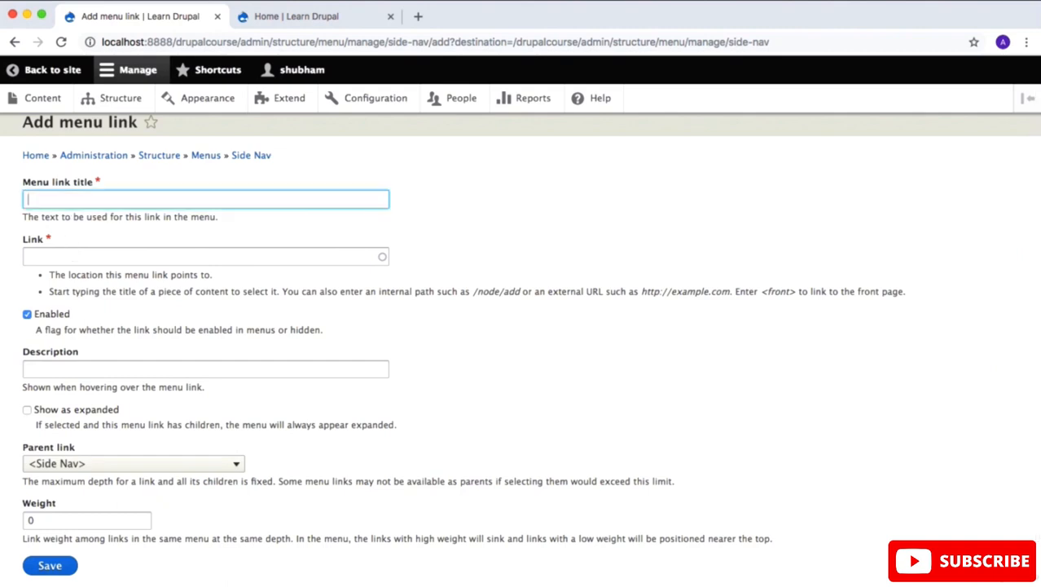
text(First Post)
Step: Copy the path of the post "This is my first post" from its page and enter /node/2 as the menu link's target
click(275, 19)
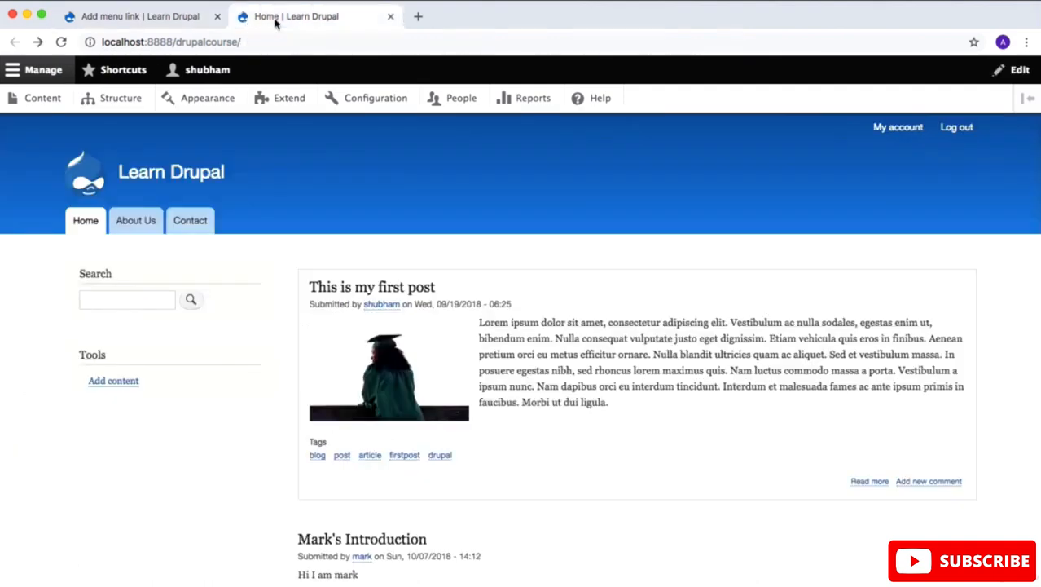
click(396, 290)
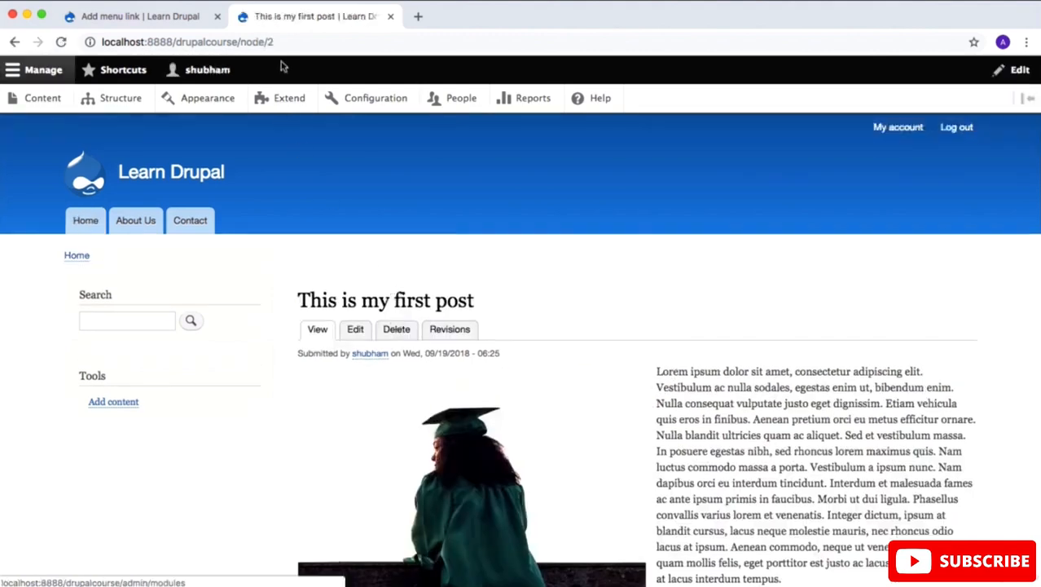
drag(275, 42, 238, 42)
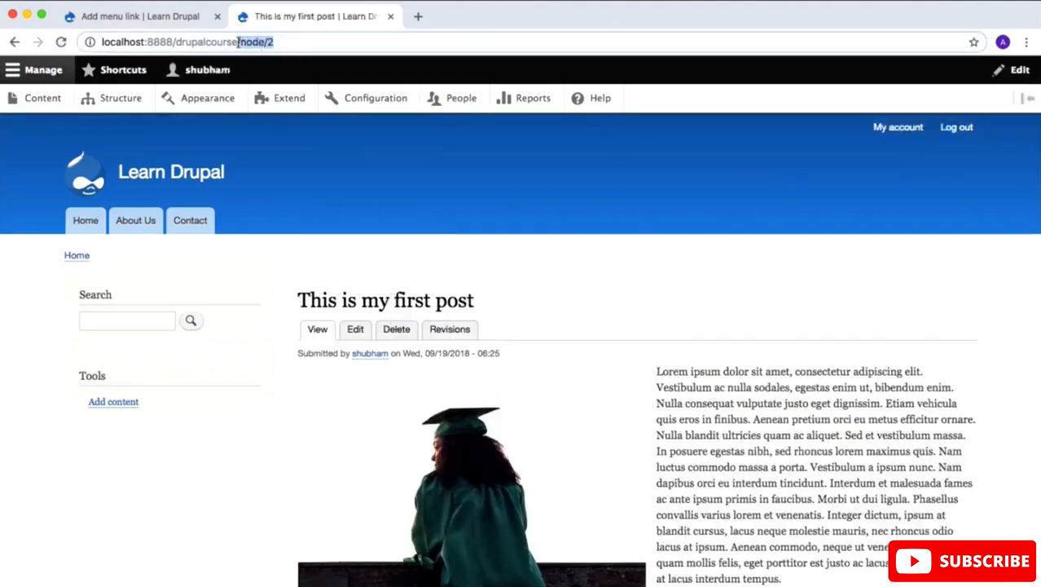
click(183, 17)
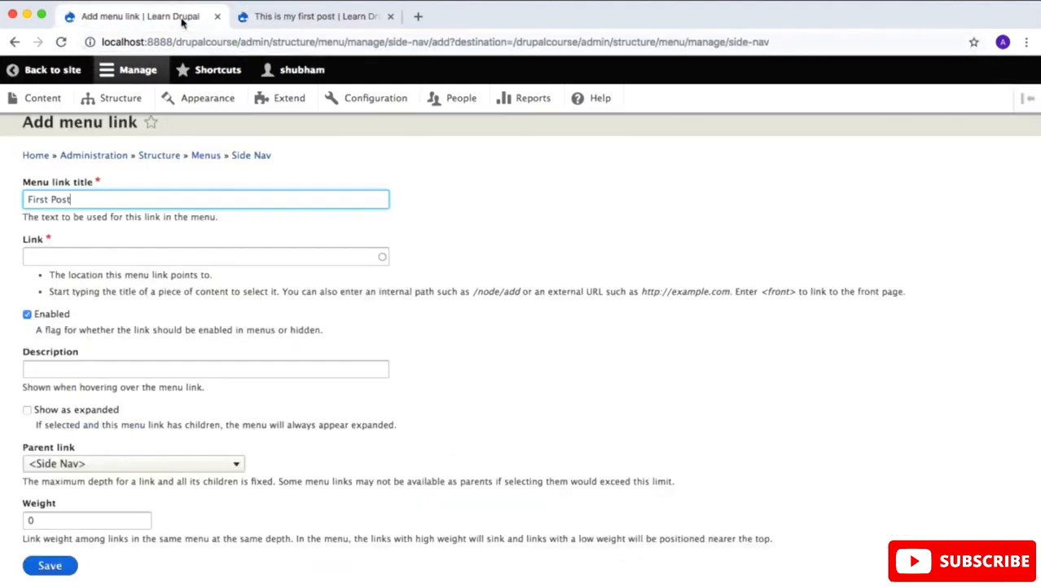
click(141, 258)
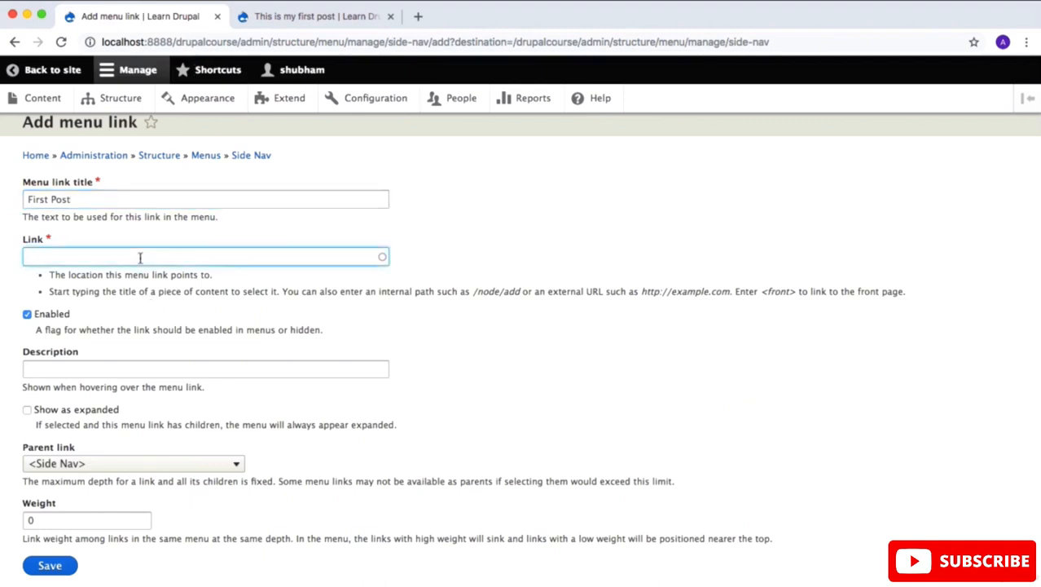
text(/node/2)
Step: Give the First Post link the description "This is my first post"
scroll(272, 326, down, 1)
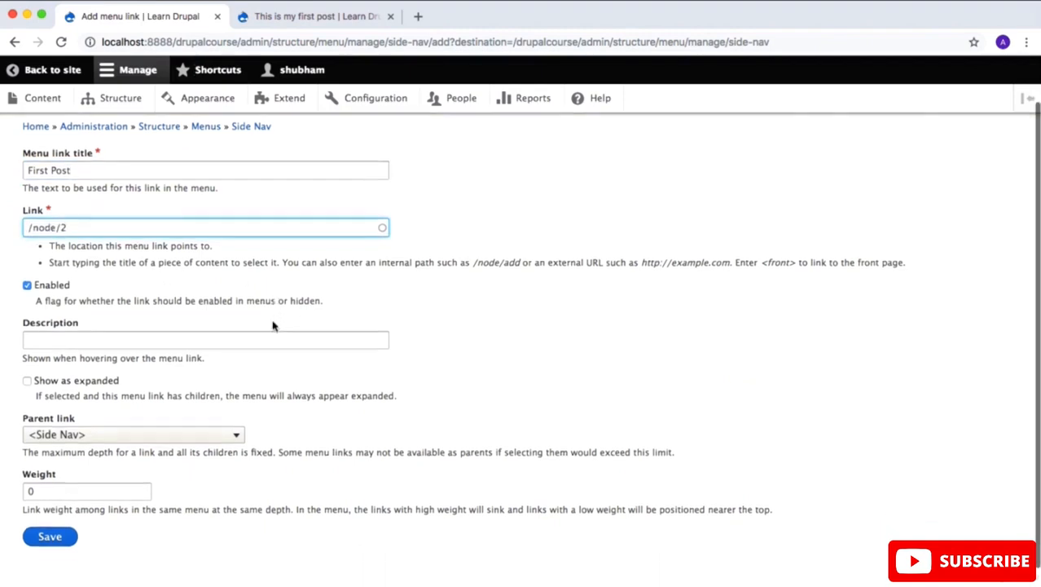
scroll(272, 326, down, 1)
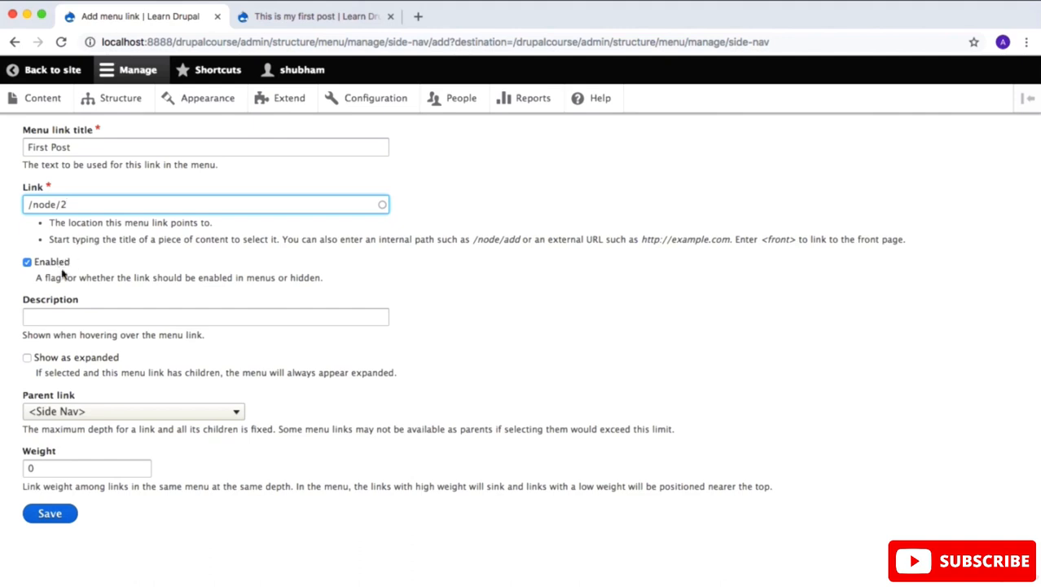
click(73, 317)
text(This )
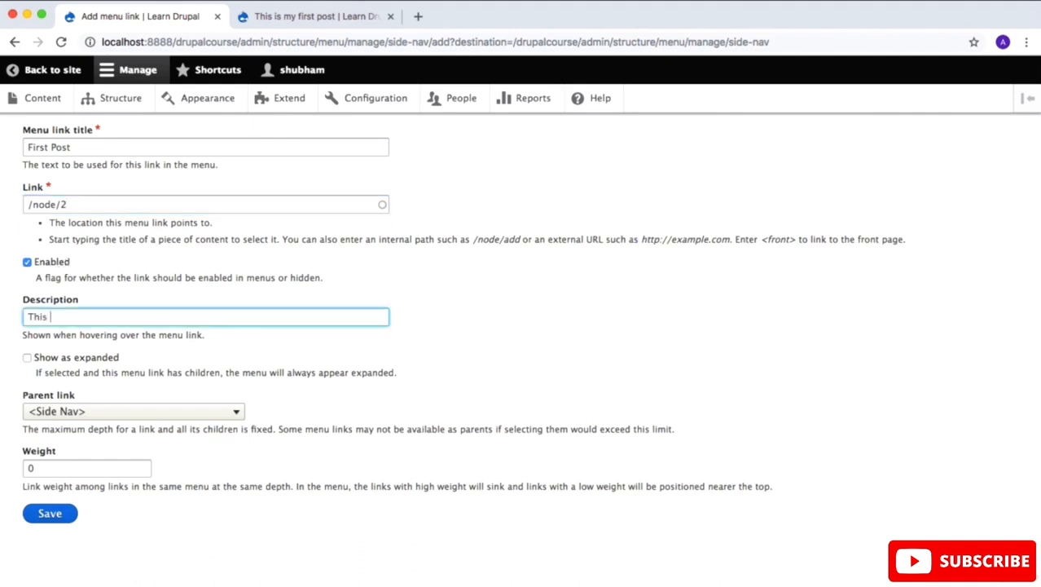
text(is my first post)
Step: Set Recent Posts as the parent of the First Post link and save it
click(249, 366)
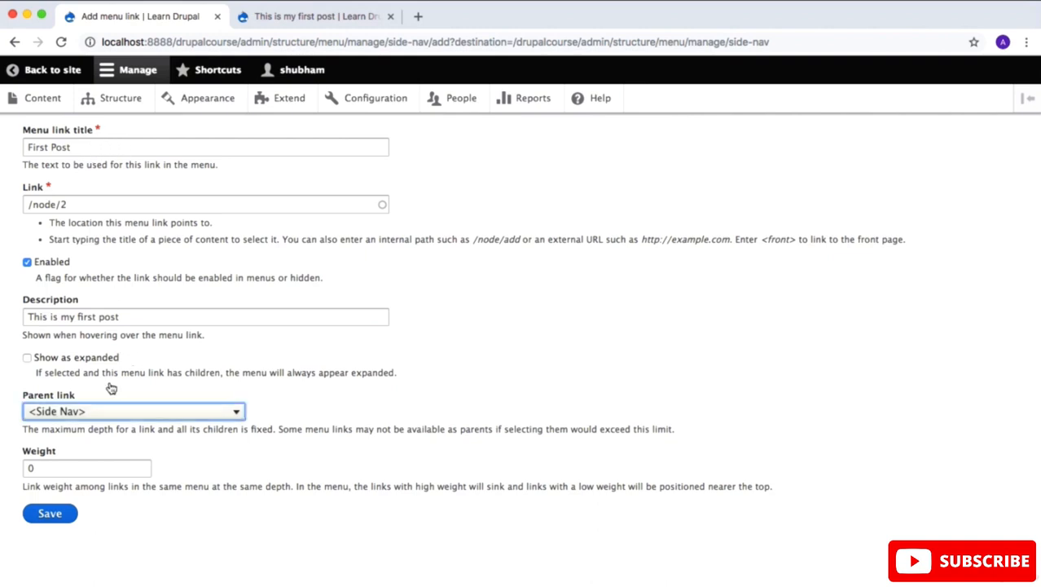
click(182, 413)
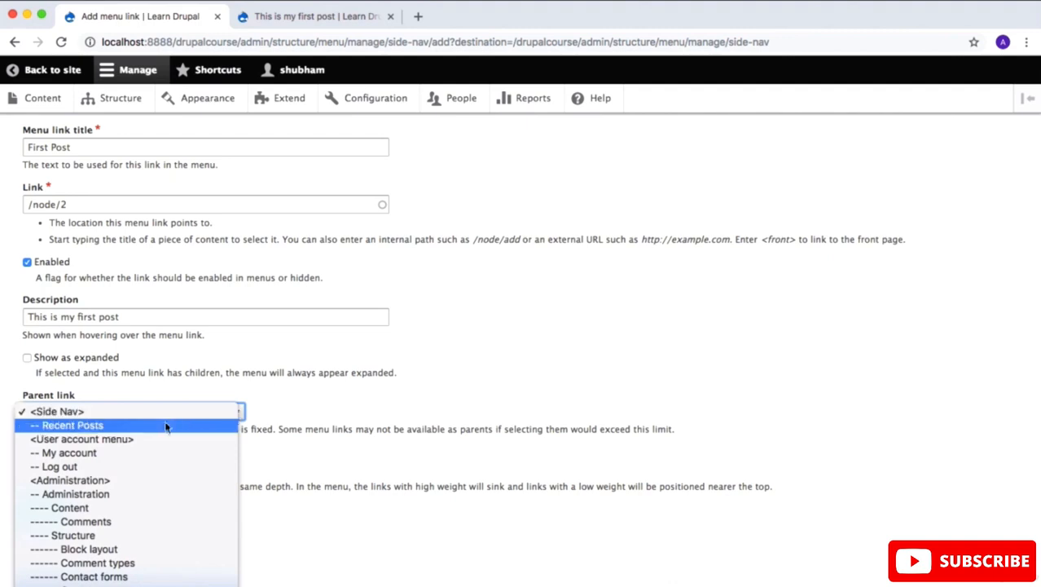
click(164, 426)
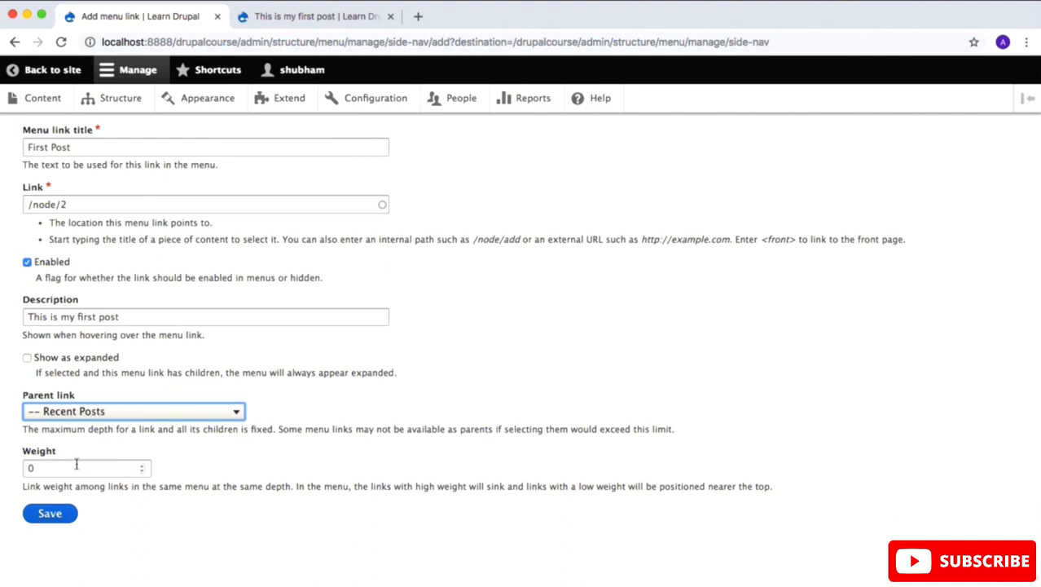
click(57, 513)
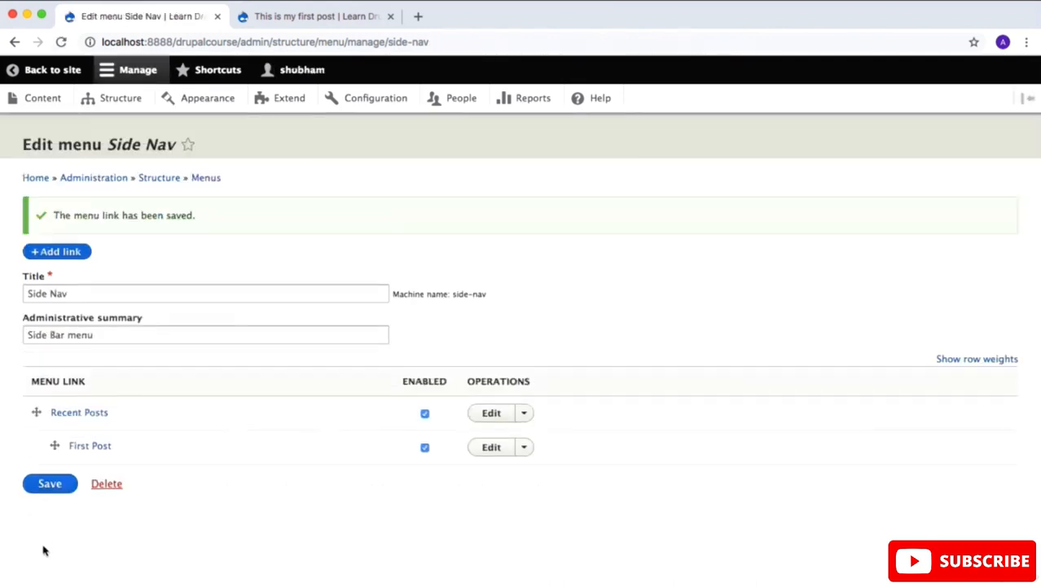
Step: Start another link in the Side Nav menu with the title Mark Intro
click(57, 251)
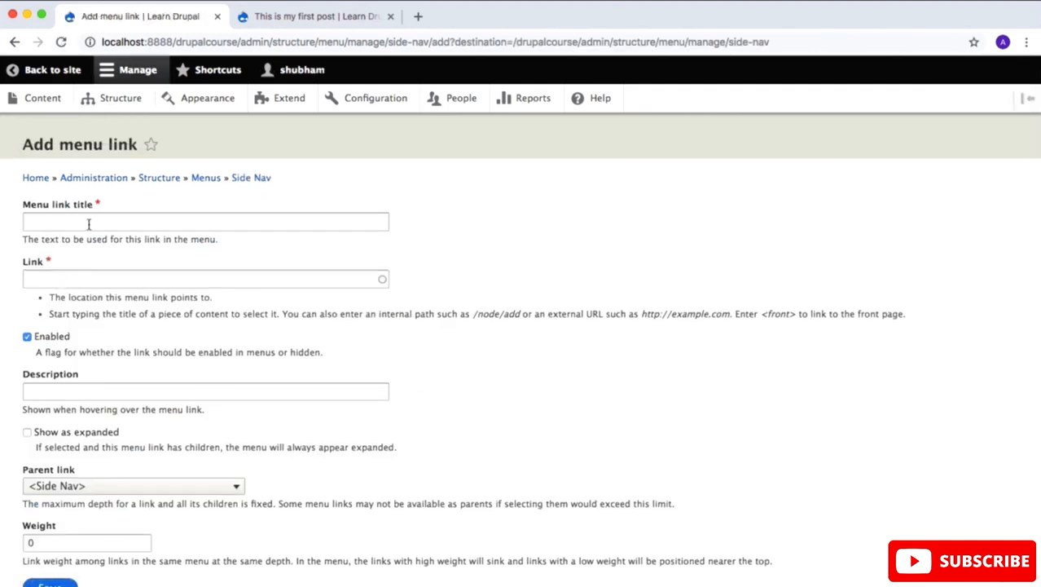
click(89, 223)
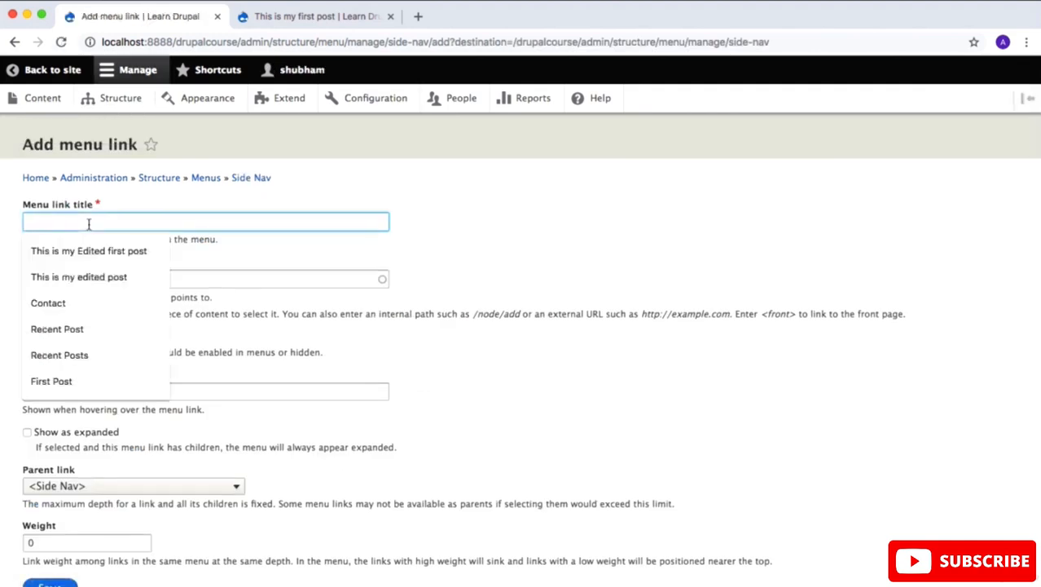
text(Mark In)
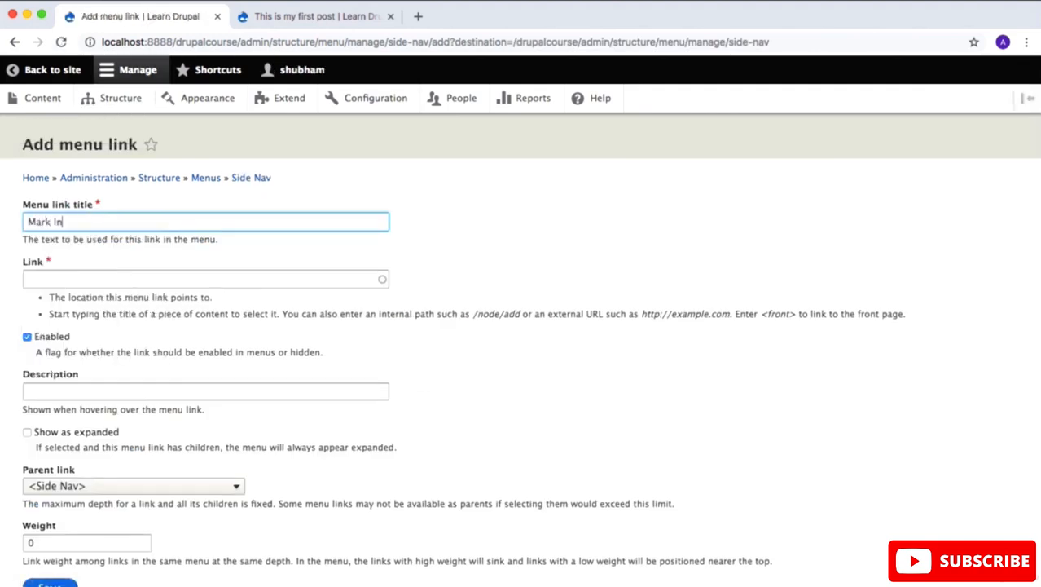
text(tro)
Step: Copy the path of the Mark's Introduction post from its page and enter /node/3 as the new link's target
click(314, 16)
click(91, 177)
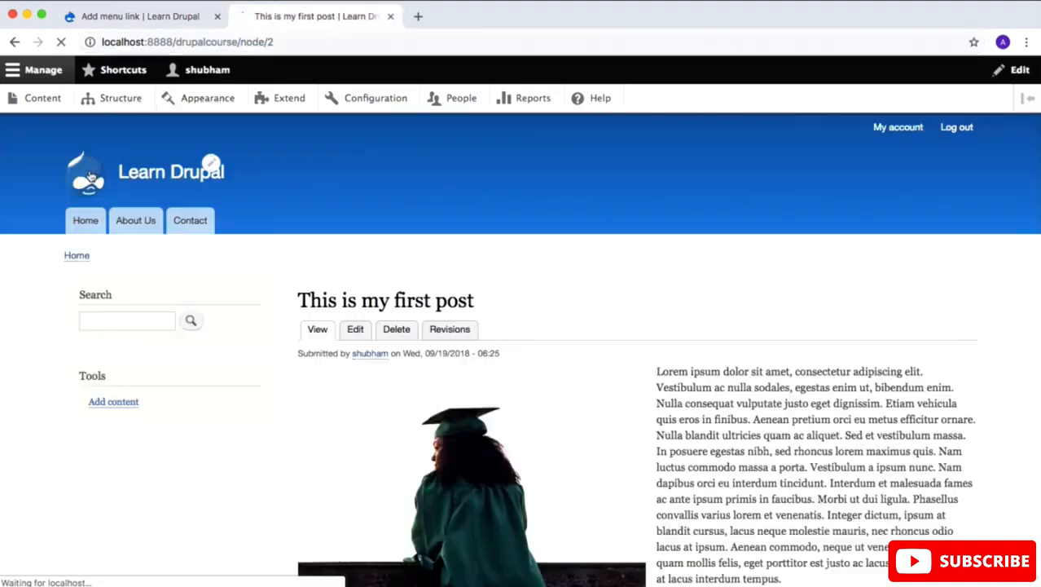
scroll(293, 323, down, 5)
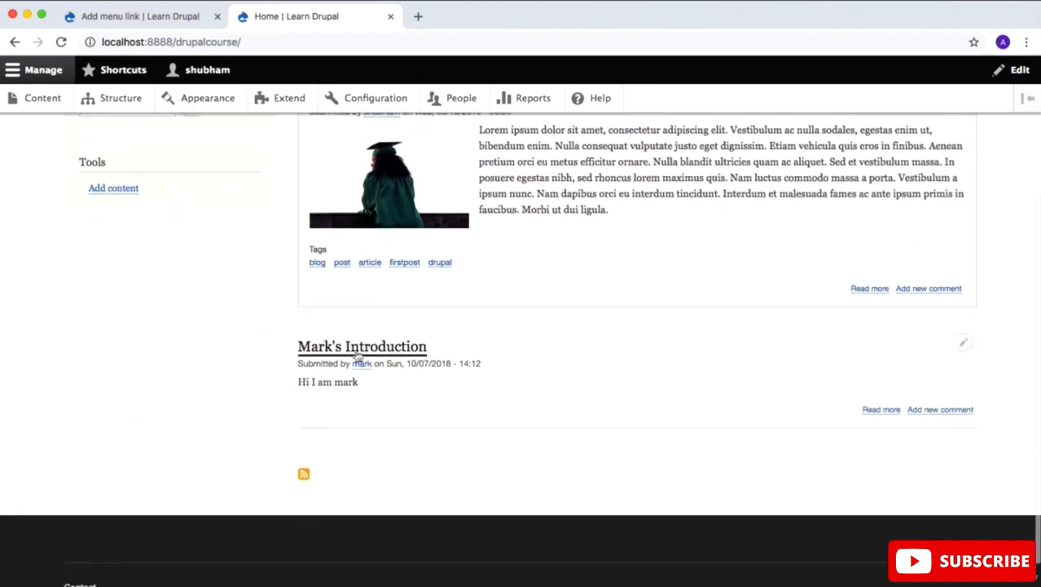
click(375, 350)
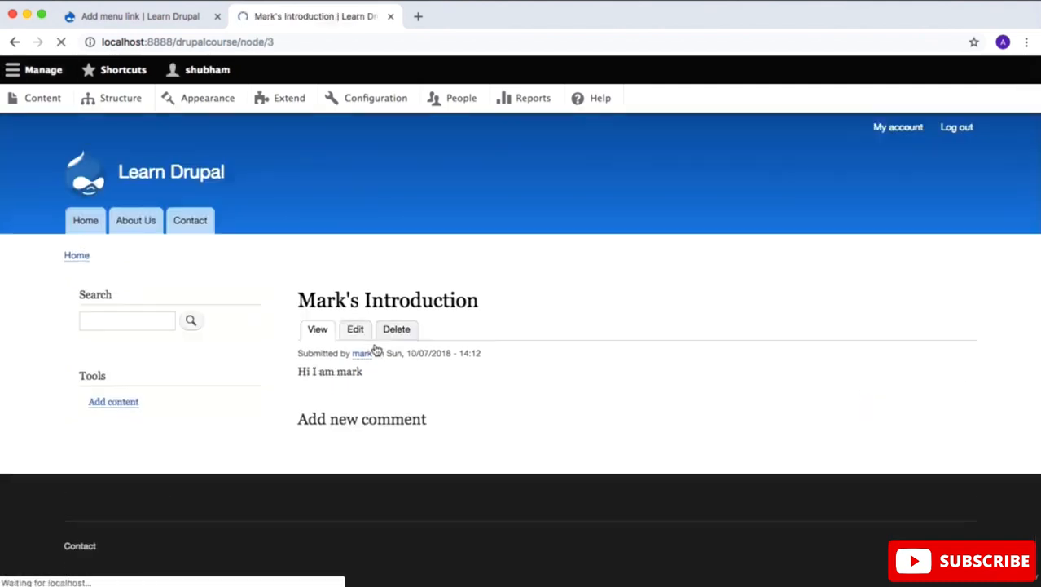
drag(274, 42, 237, 41)
key(super+c)
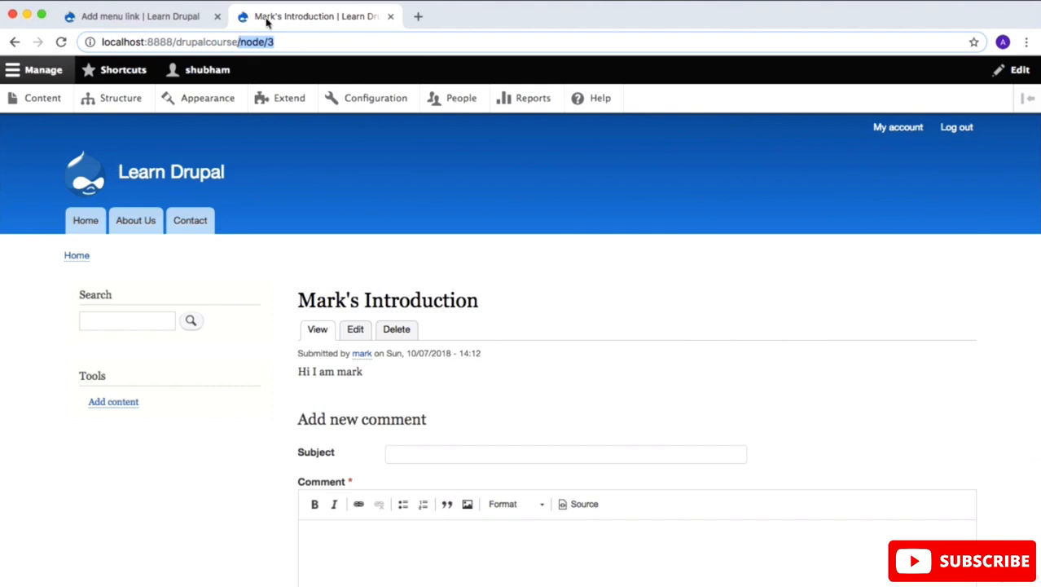
click(161, 23)
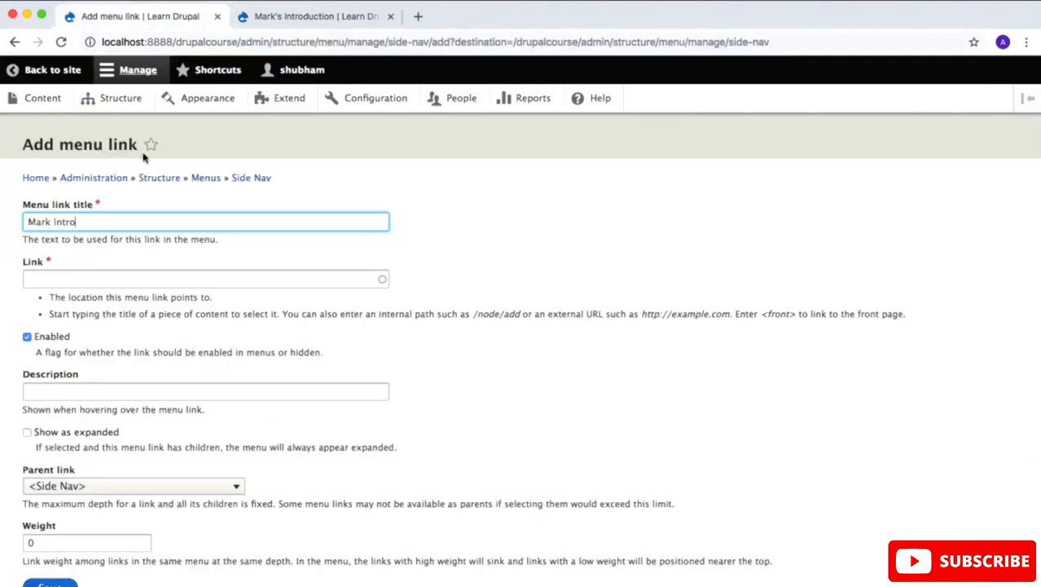
click(112, 277)
key(super+v)
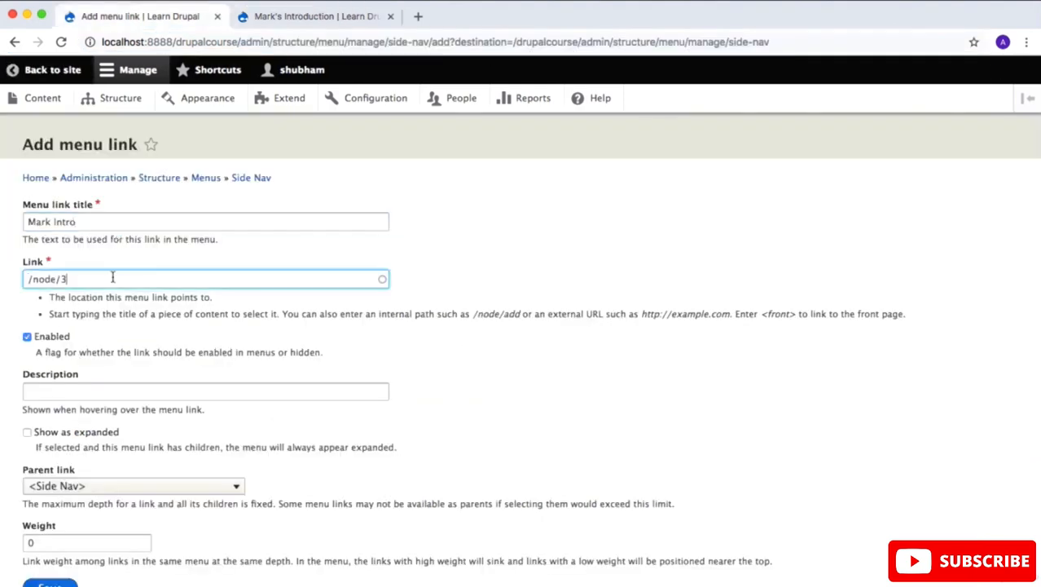
Step: Give the Mark Intro link the description "Mark Introduction"
scroll(237, 340, down, 2)
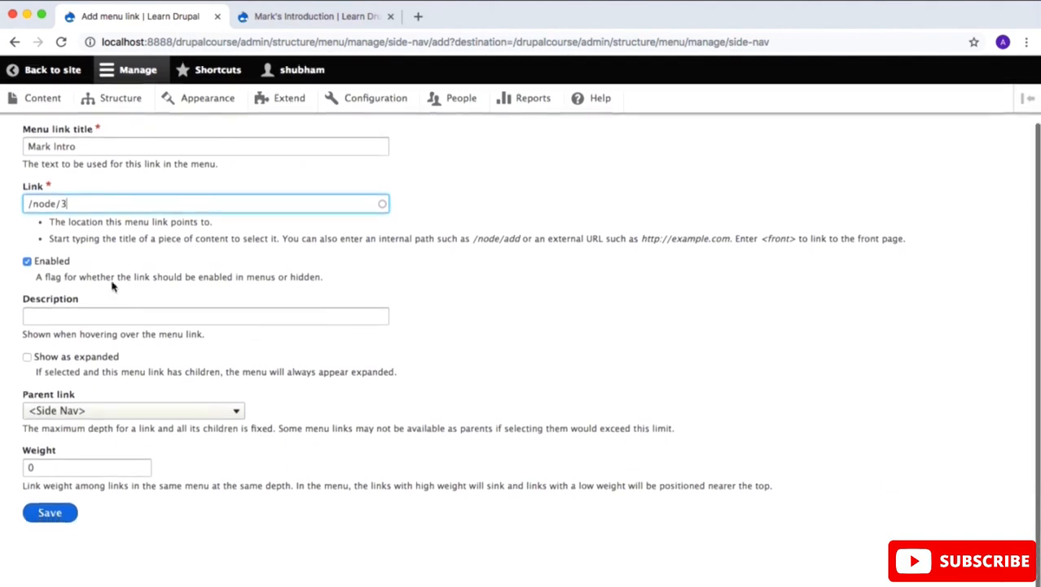
click(97, 315)
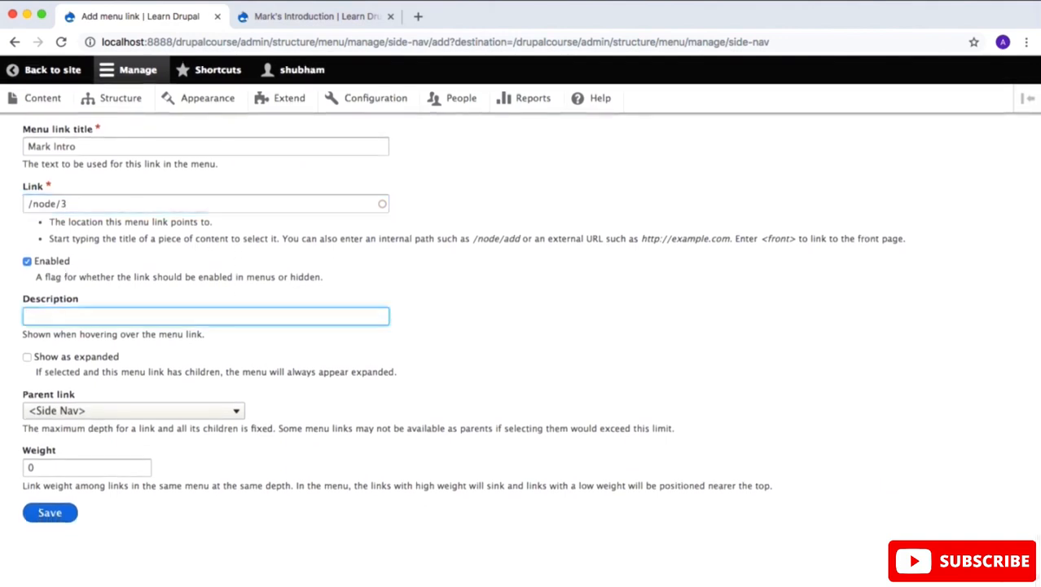
text(Mark Introduction)
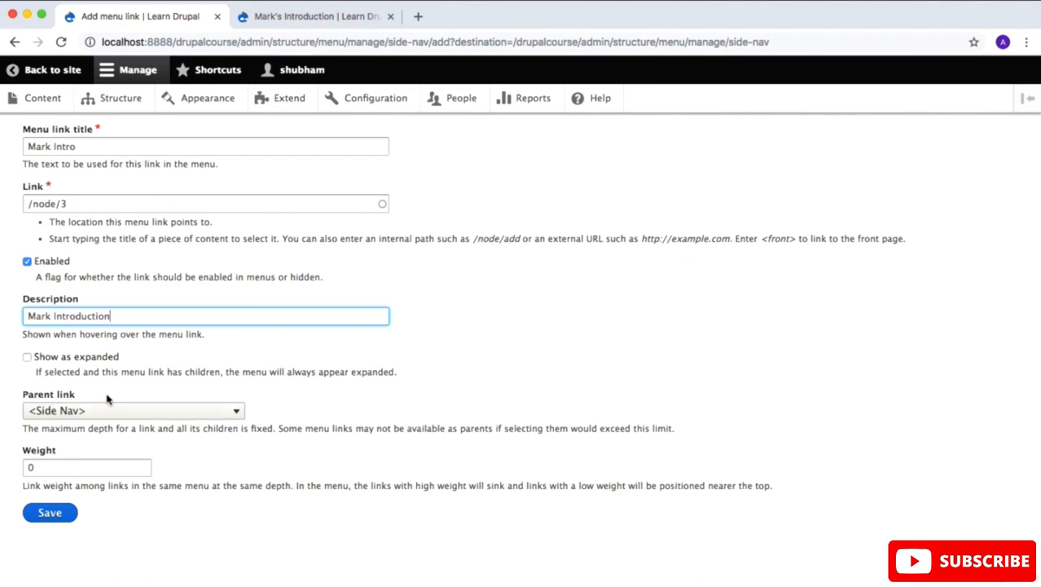
Step: Set the Mark Intro link's parent to Recent Posts and its weight to 1, and save it
click(141, 413)
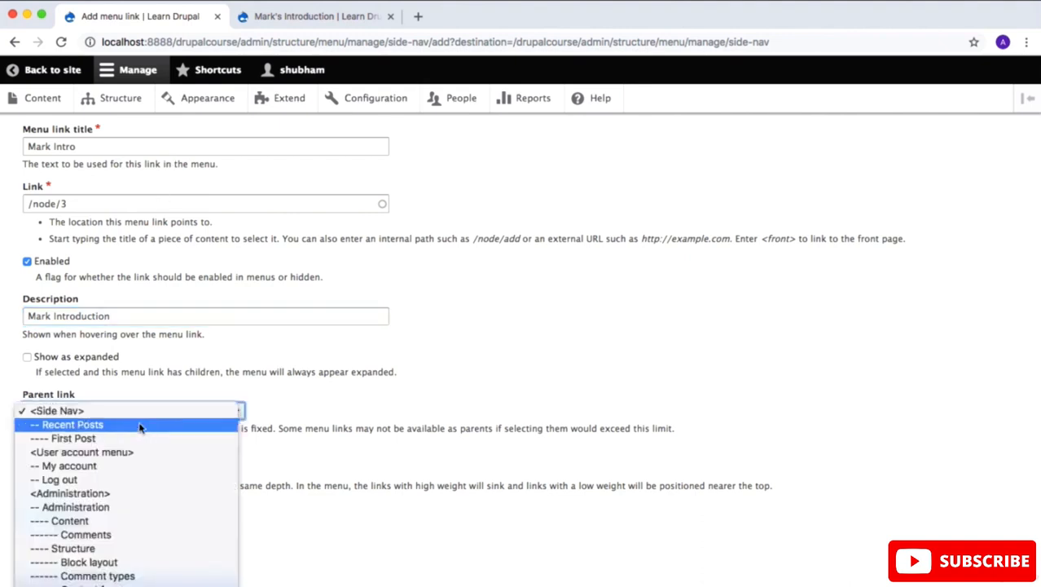
click(141, 425)
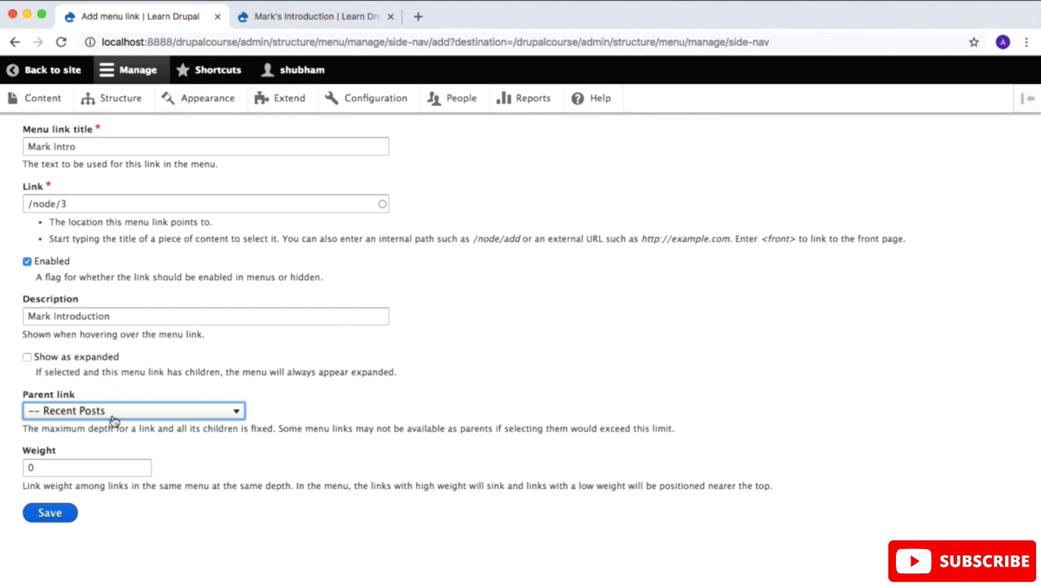
click(319, 474)
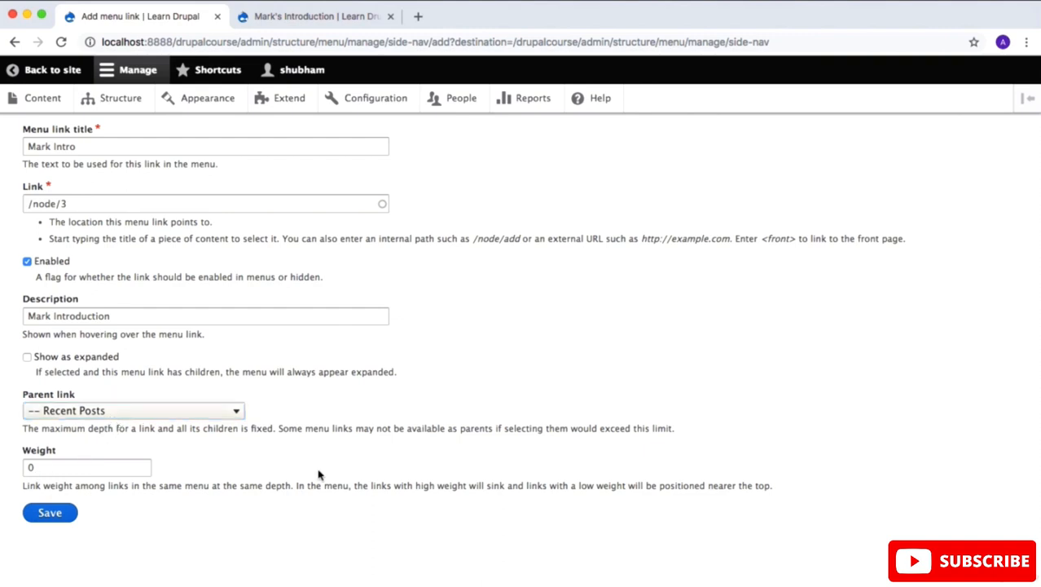
click(80, 466)
key(BackSpace)
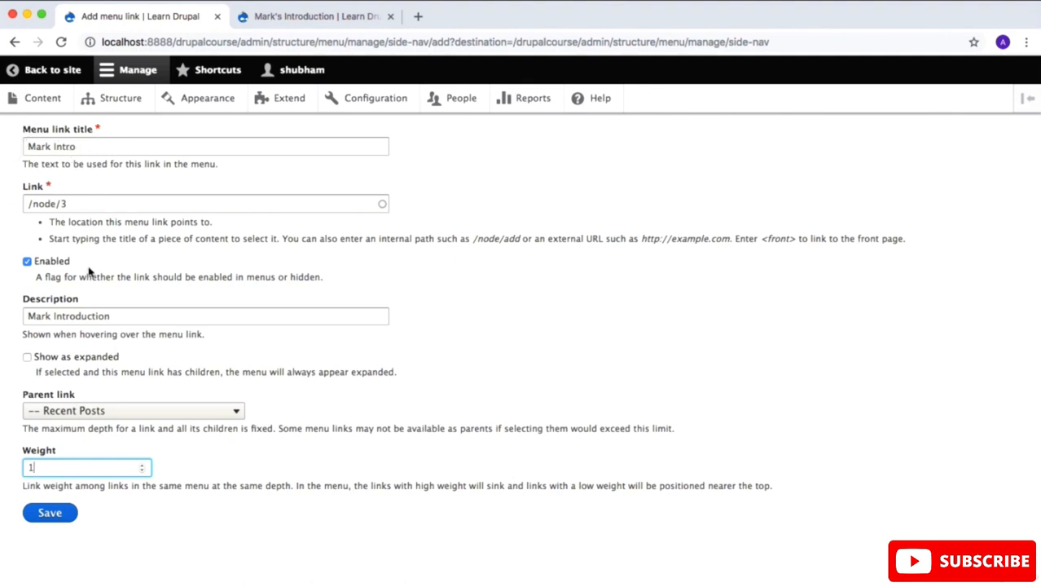
click(58, 512)
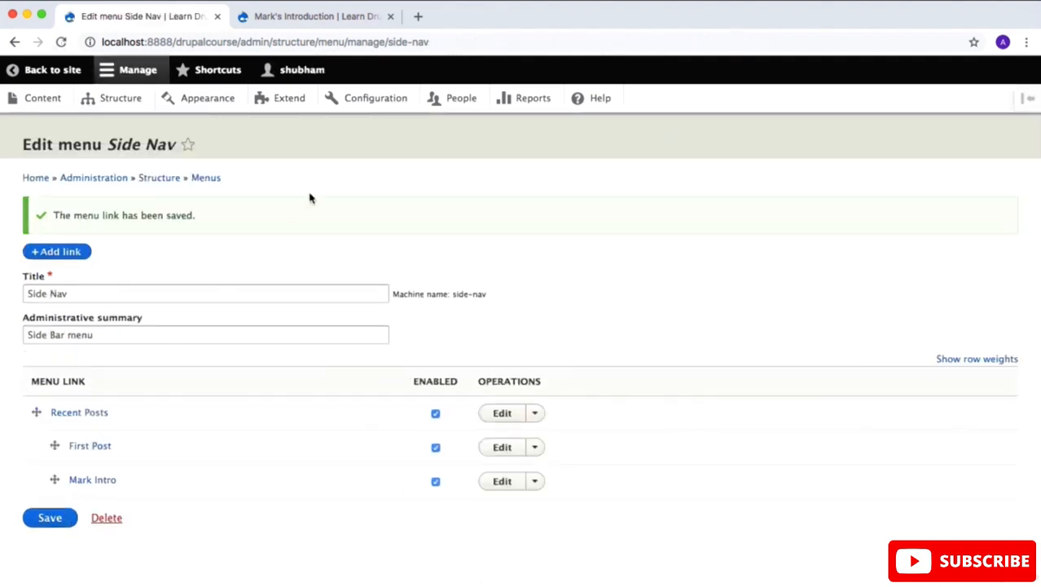
Step: Go to the site's home page and look at its sidebar
click(325, 16)
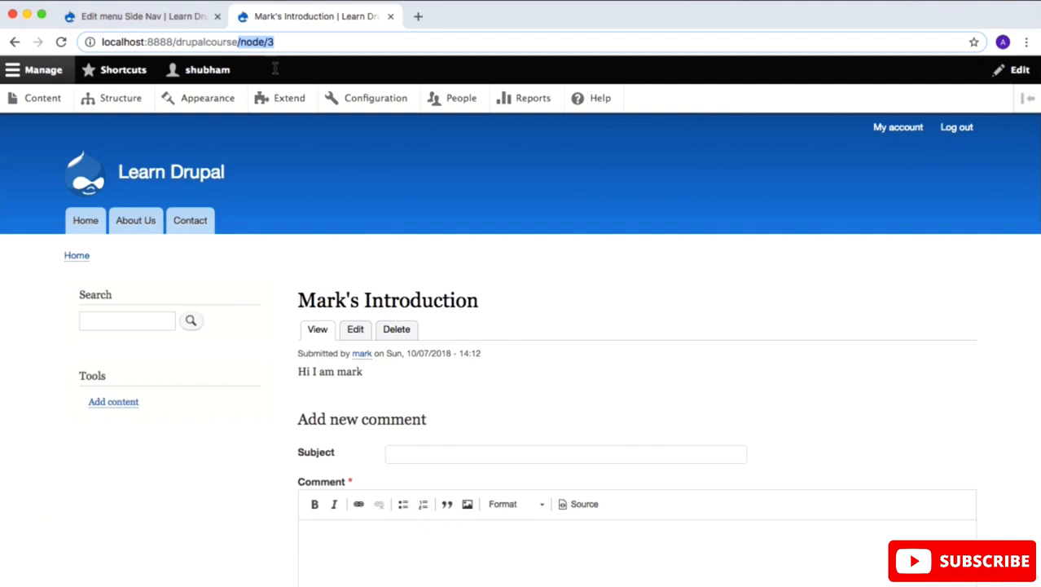
click(170, 179)
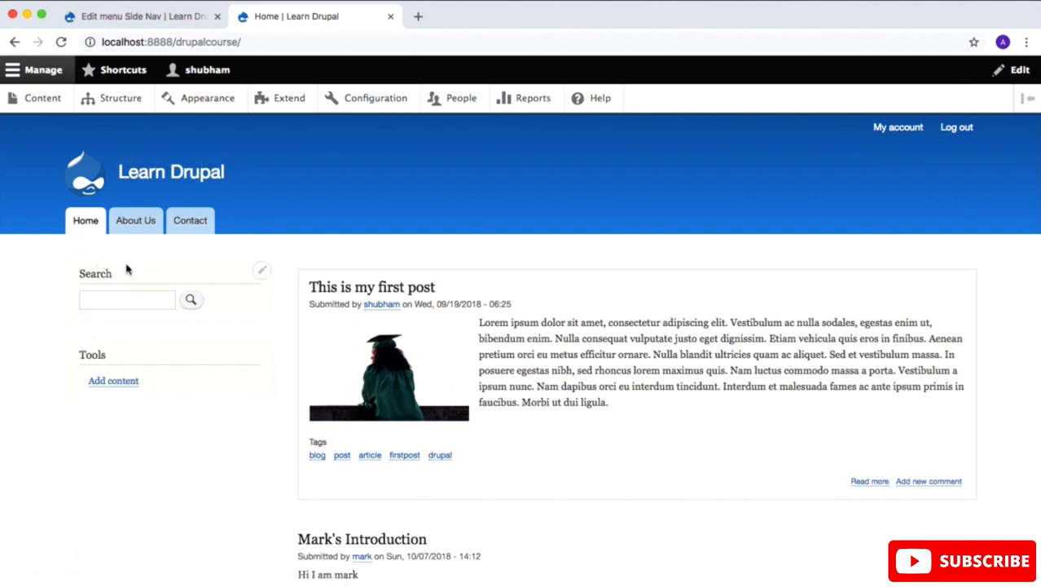
Step: Open the site's block layout and look through the Bartik theme's regions and the blocks placed in them
click(101, 104)
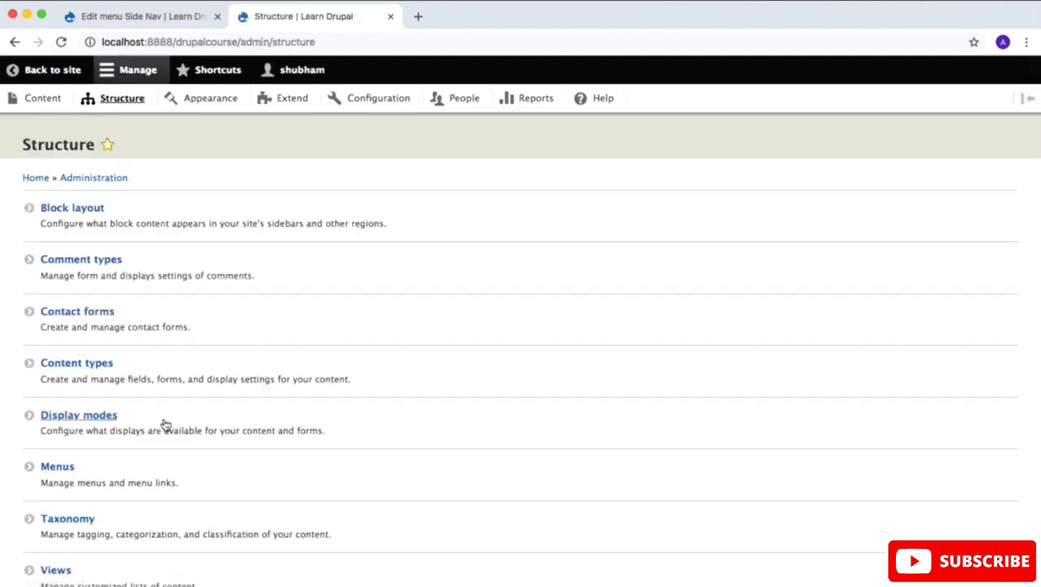
click(79, 214)
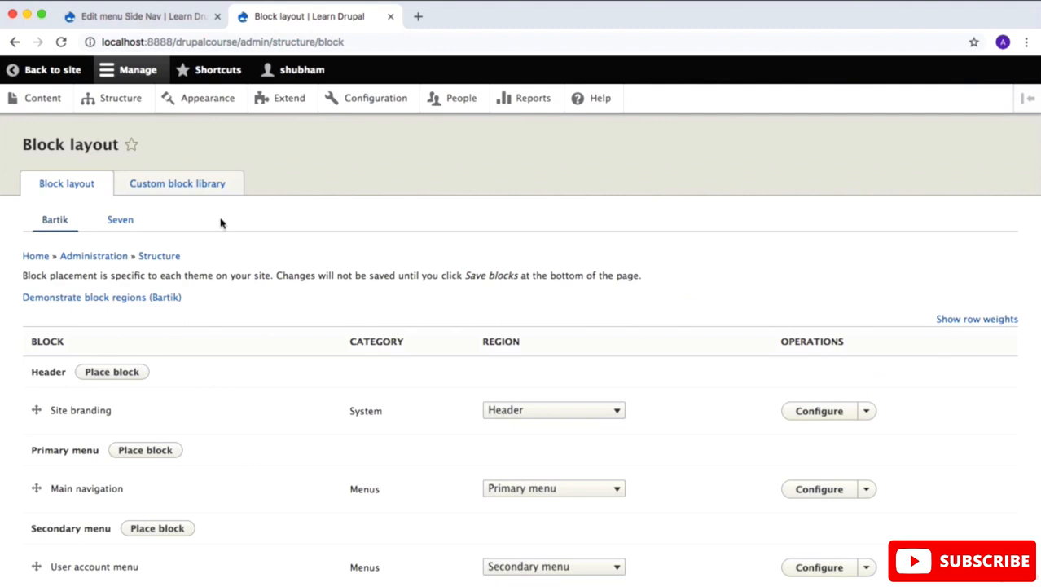
scroll(220, 223, down, 5)
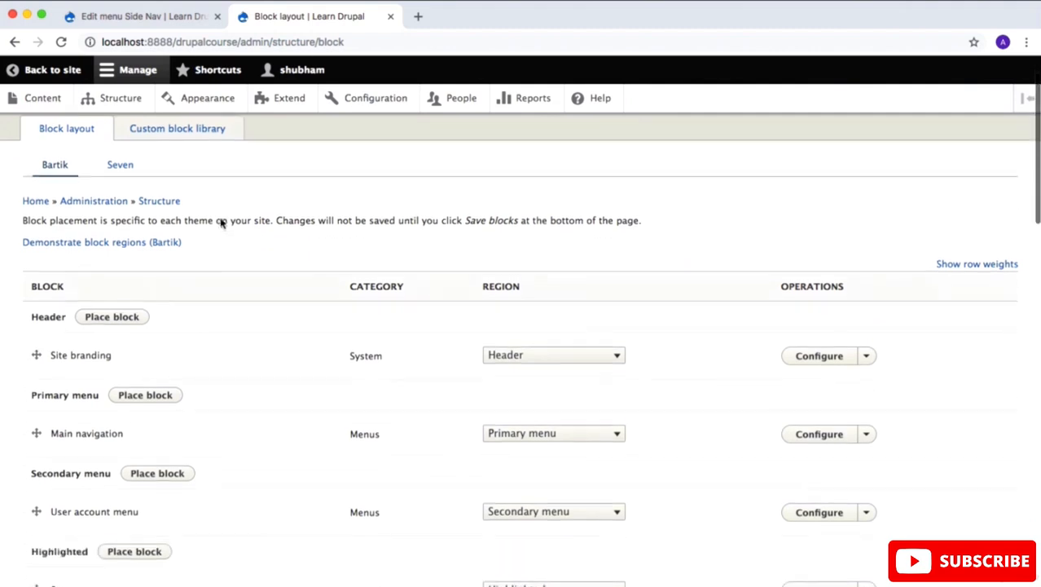
scroll(220, 220, down, 5)
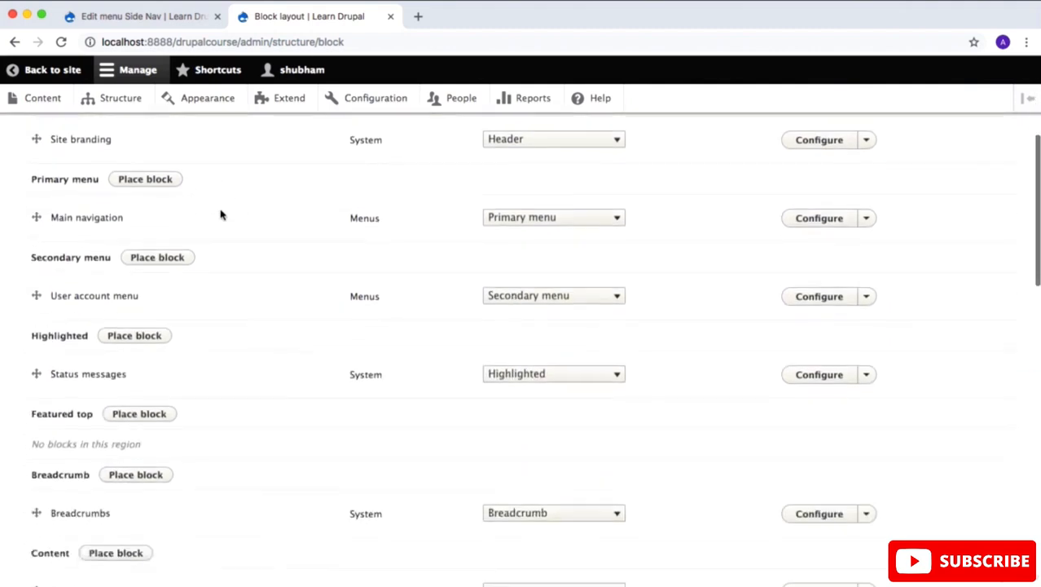
scroll(220, 215, down, 8)
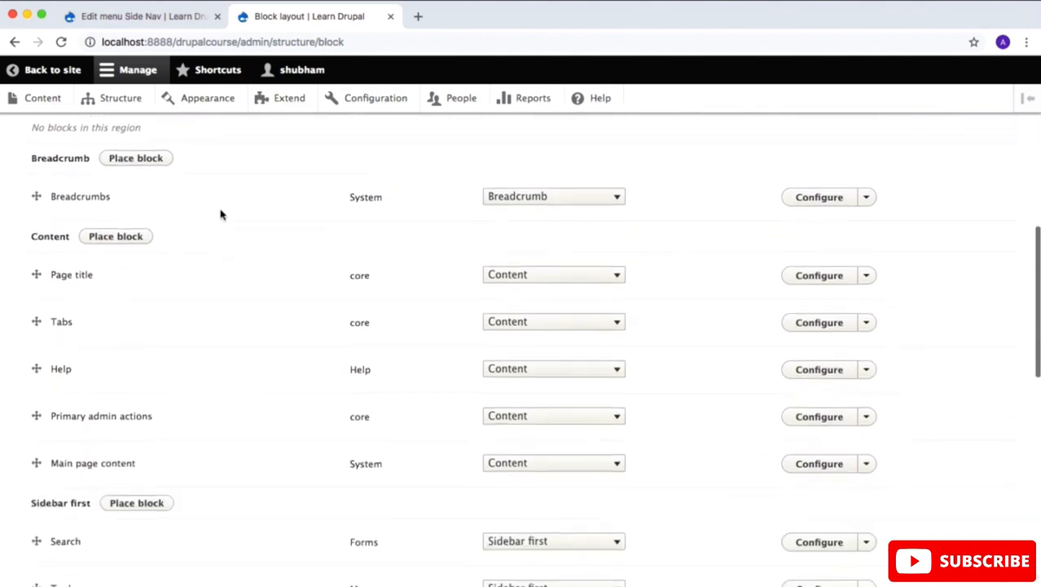
scroll(220, 214, down, 6)
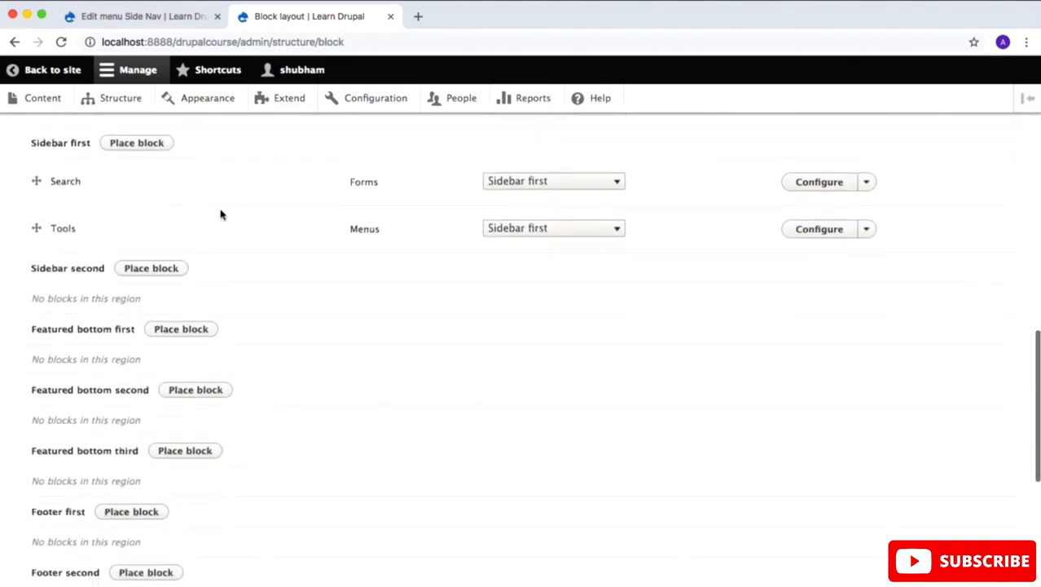
scroll(220, 214, down, 5)
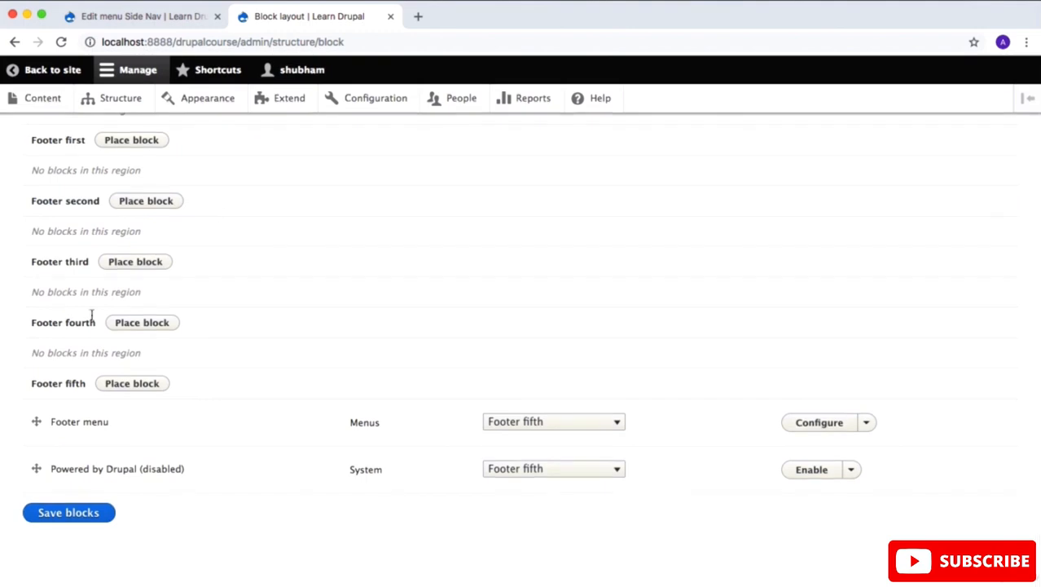
scroll(92, 316, up, 8)
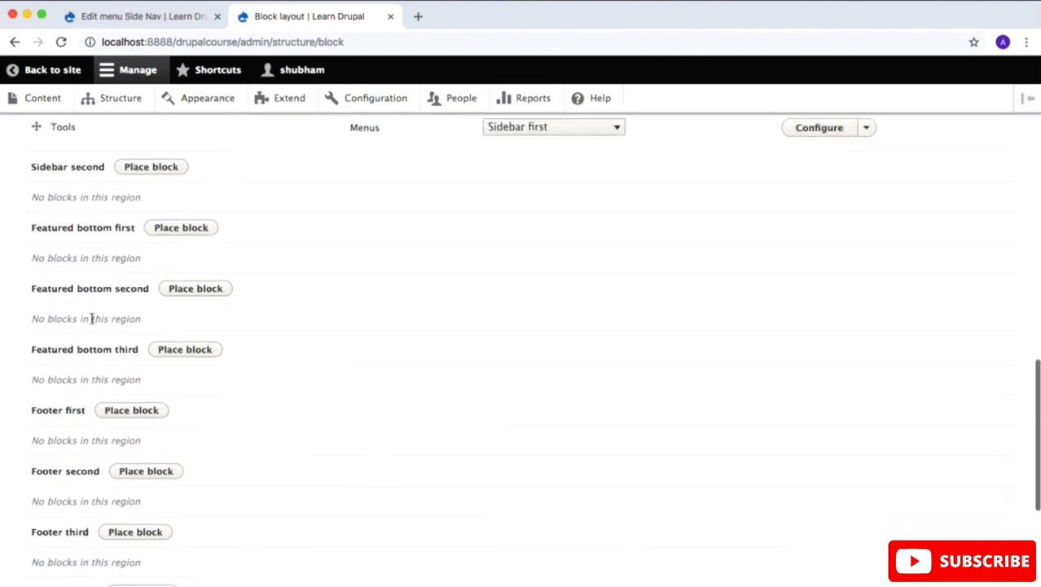
scroll(92, 318, up, 2)
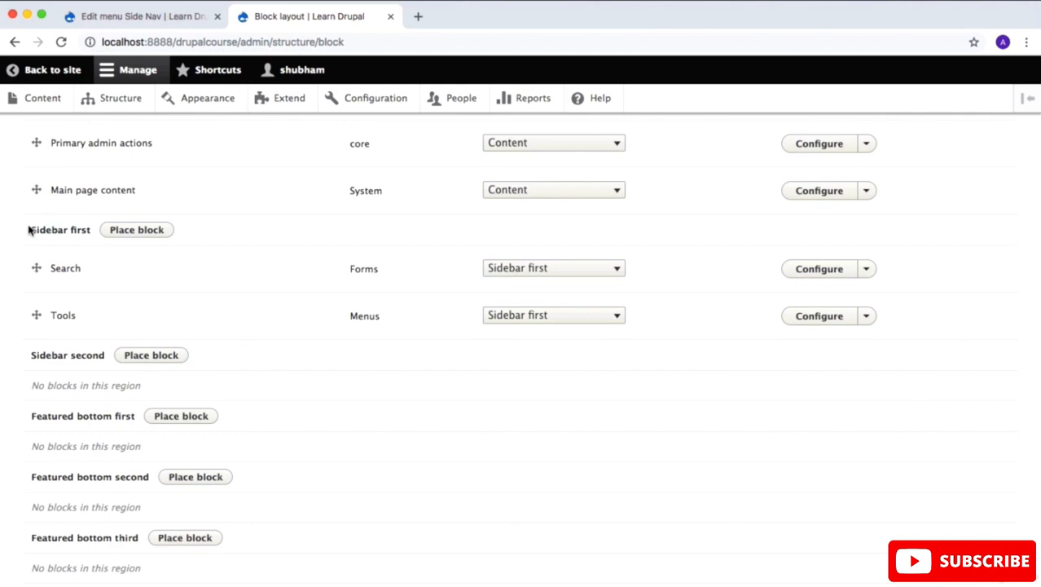
scroll(28, 228, up, 15)
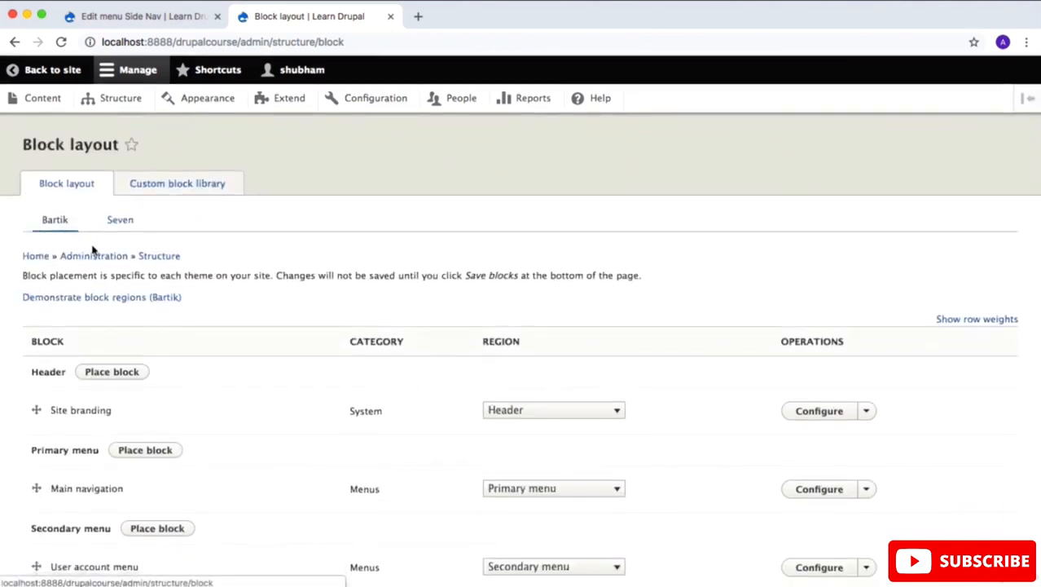
Step: Open the Bartik block region demonstration in a separate tab and examine where each region sits on the page
right_click(136, 299)
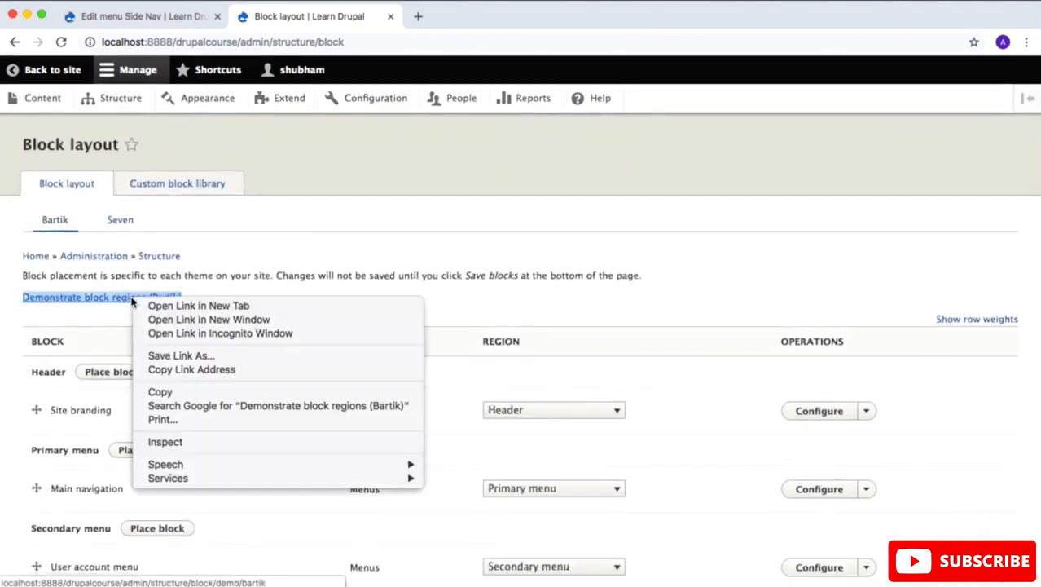
click(144, 304)
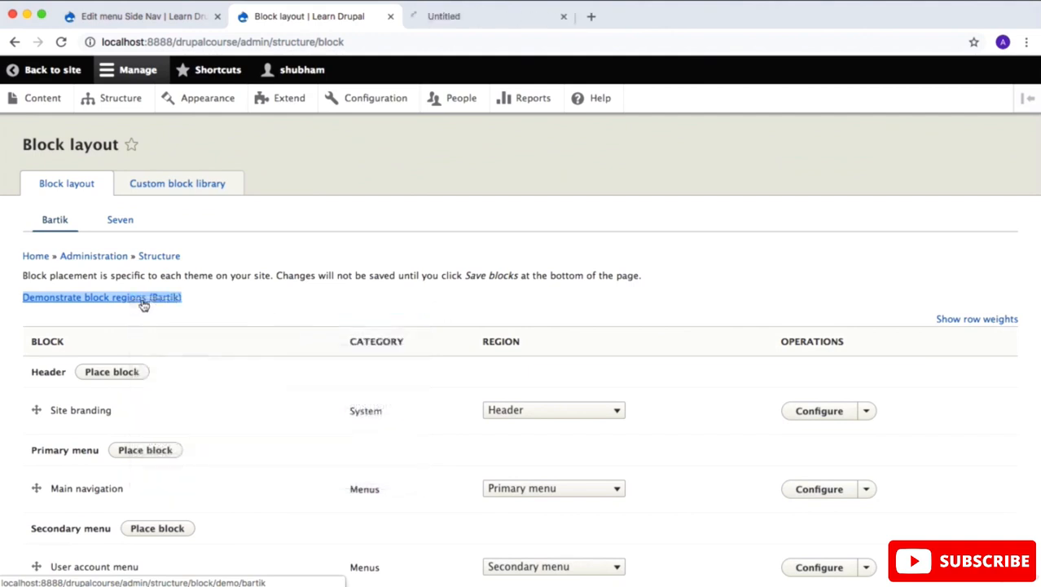
click(462, 20)
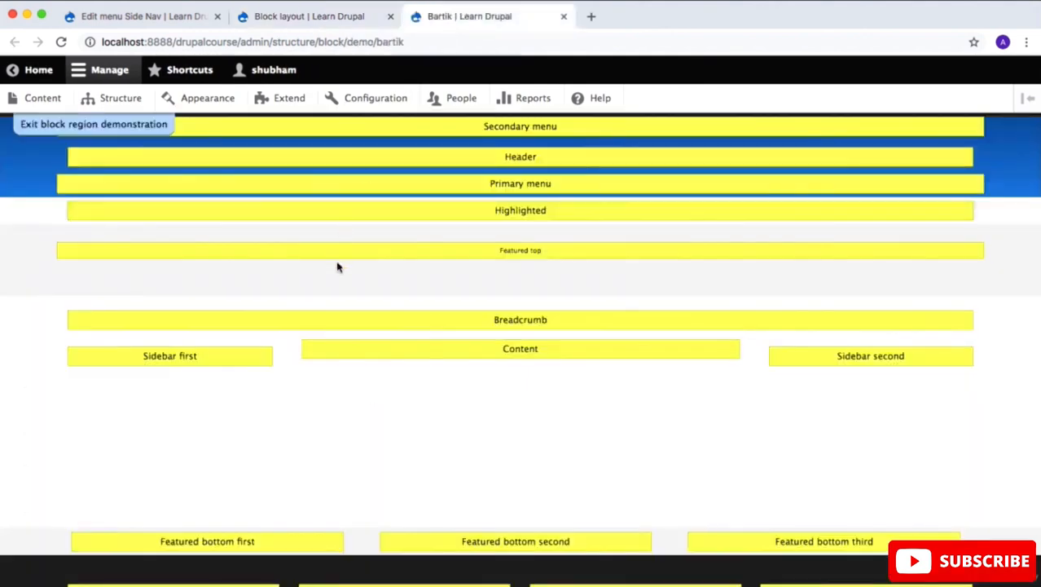
scroll(338, 267, down, 2)
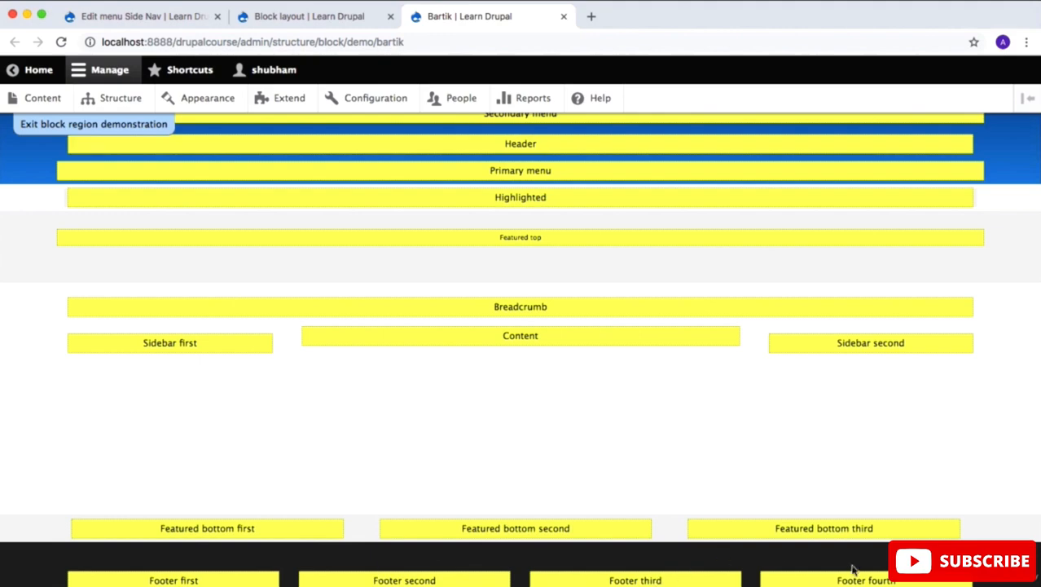
scroll(853, 562, down, 3)
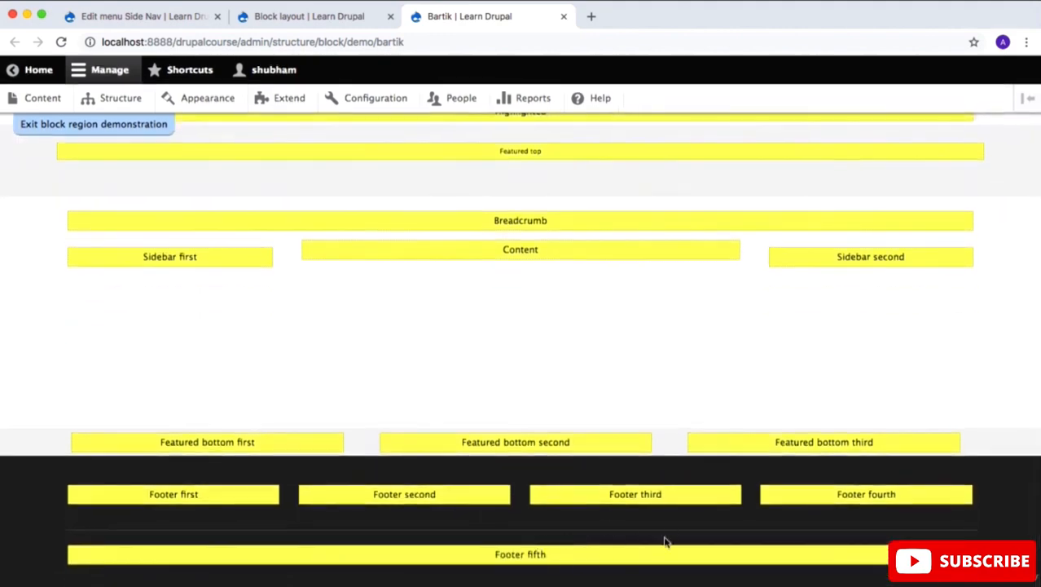
scroll(697, 399, up, 3)
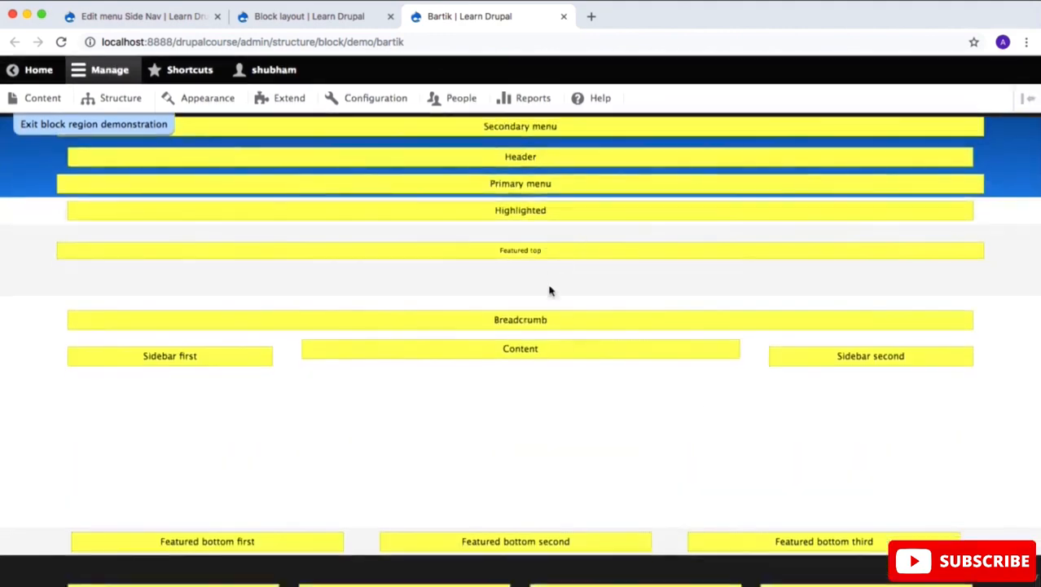
Step: Find the Sidebar first region in the block layout and check its position in the Bartik region demonstration
click(317, 18)
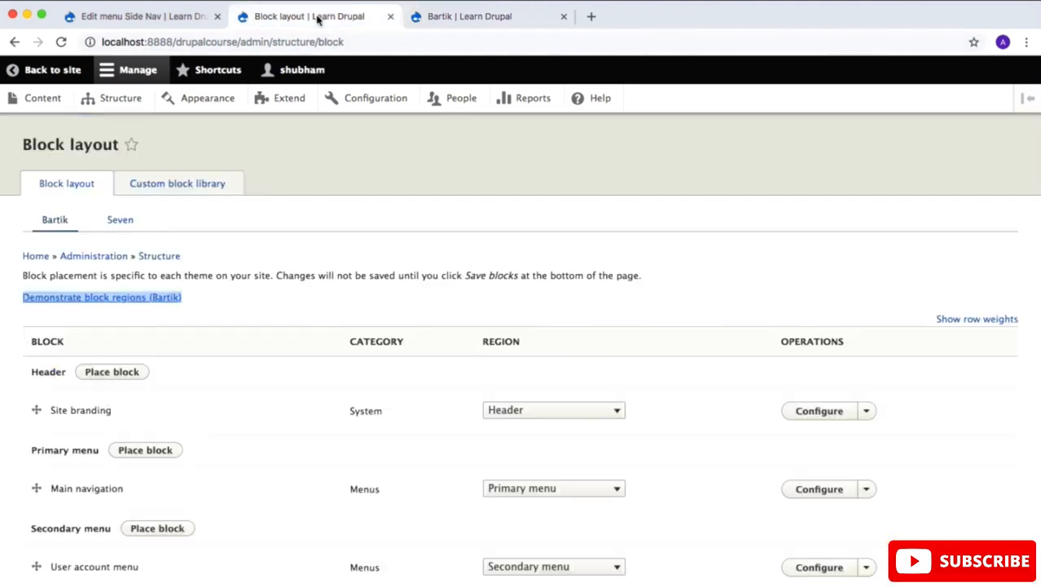
scroll(263, 248, down, 5)
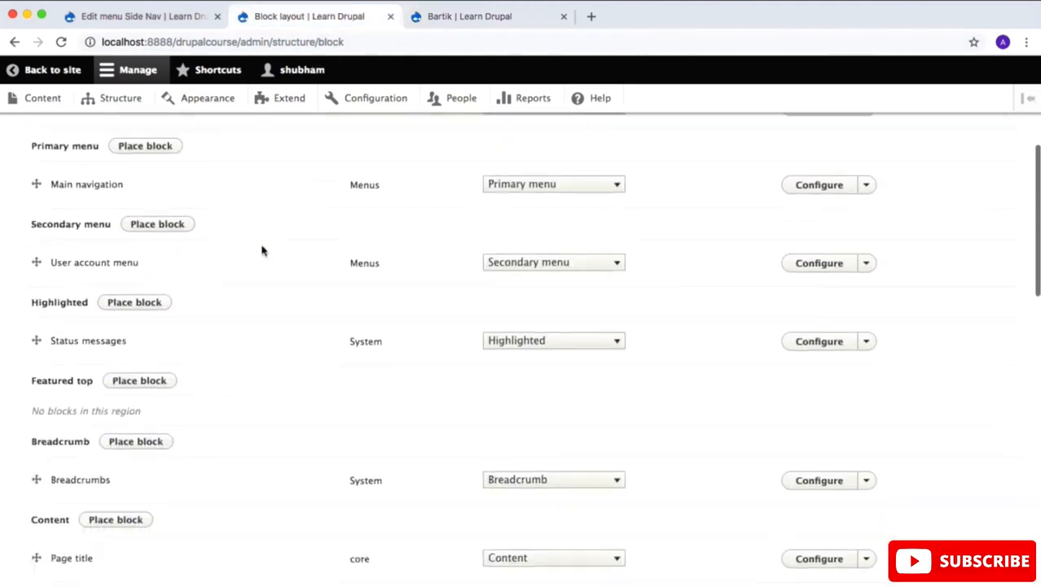
scroll(262, 250, down, 3)
scroll(263, 250, down, 3)
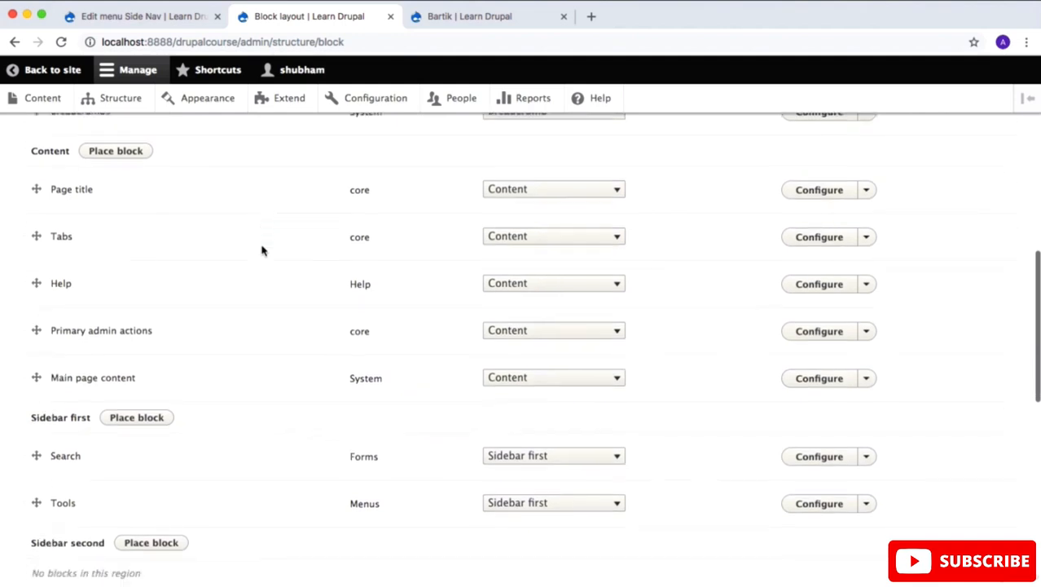
scroll(262, 250, down, 2)
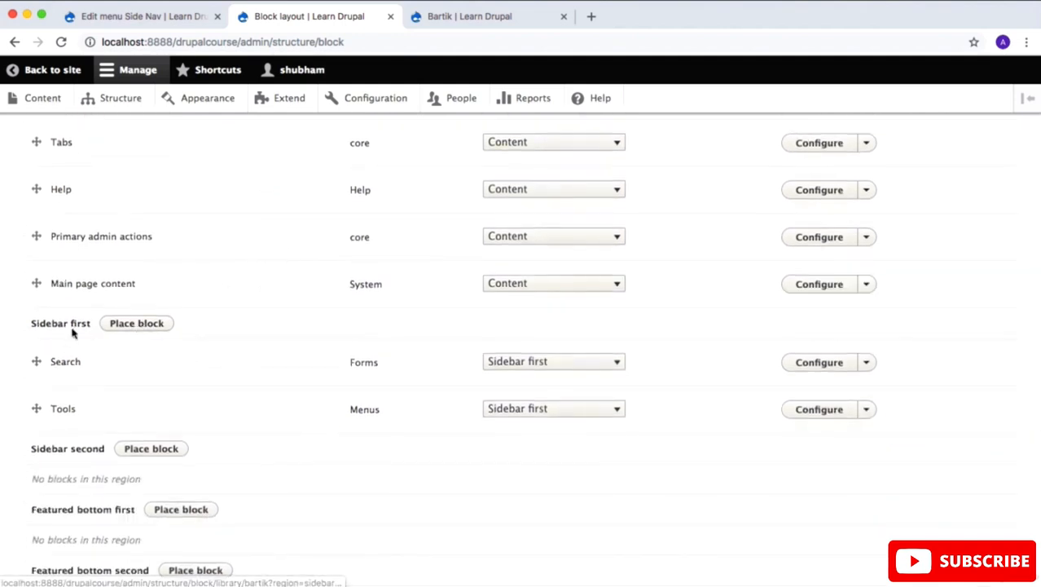
click(441, 18)
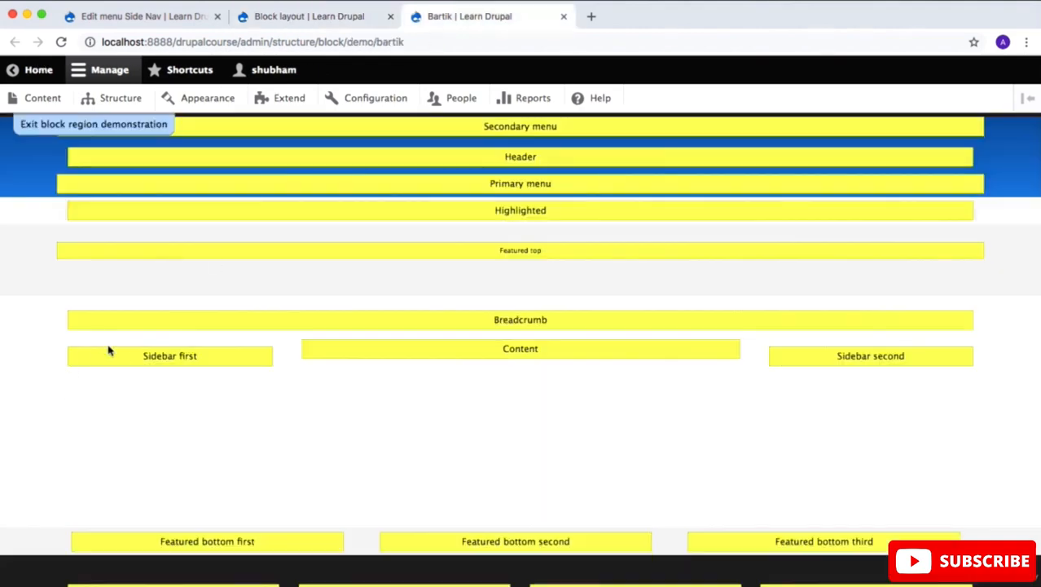
click(289, 22)
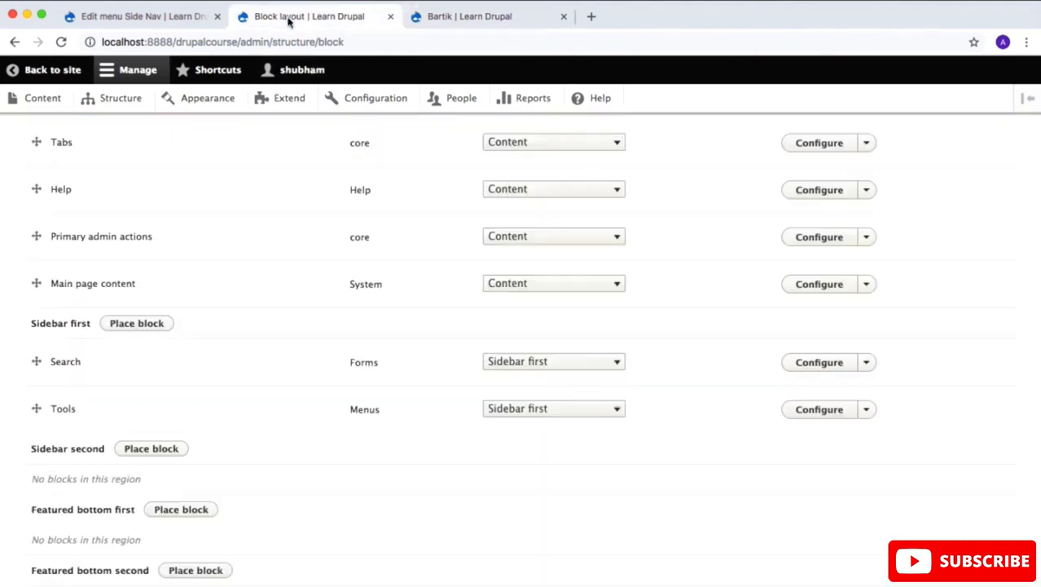
Step: Place the Side Nav menu block in the Sidebar first region with its default settings and move it above Search
click(144, 324)
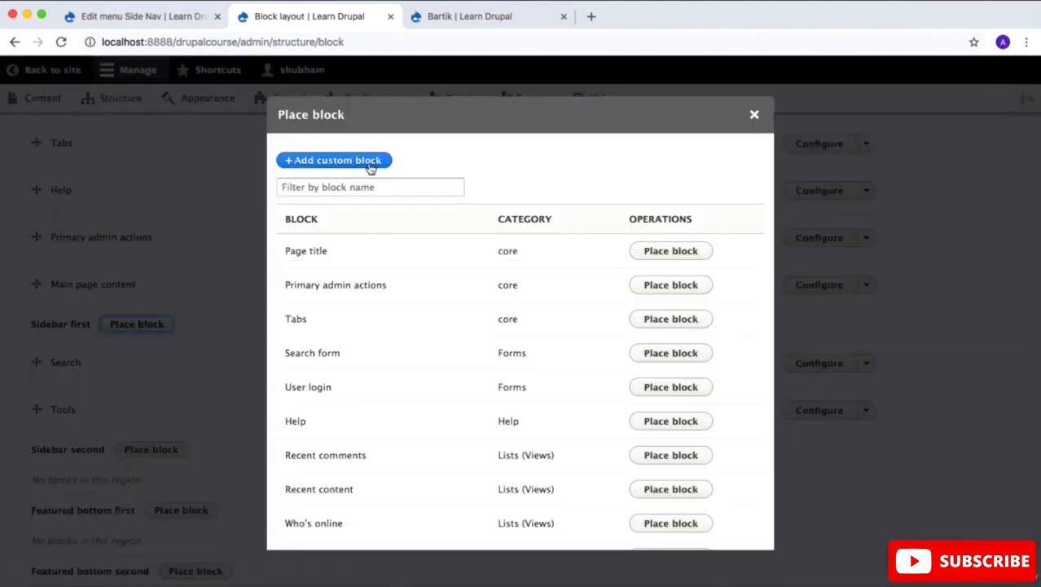
click(368, 185)
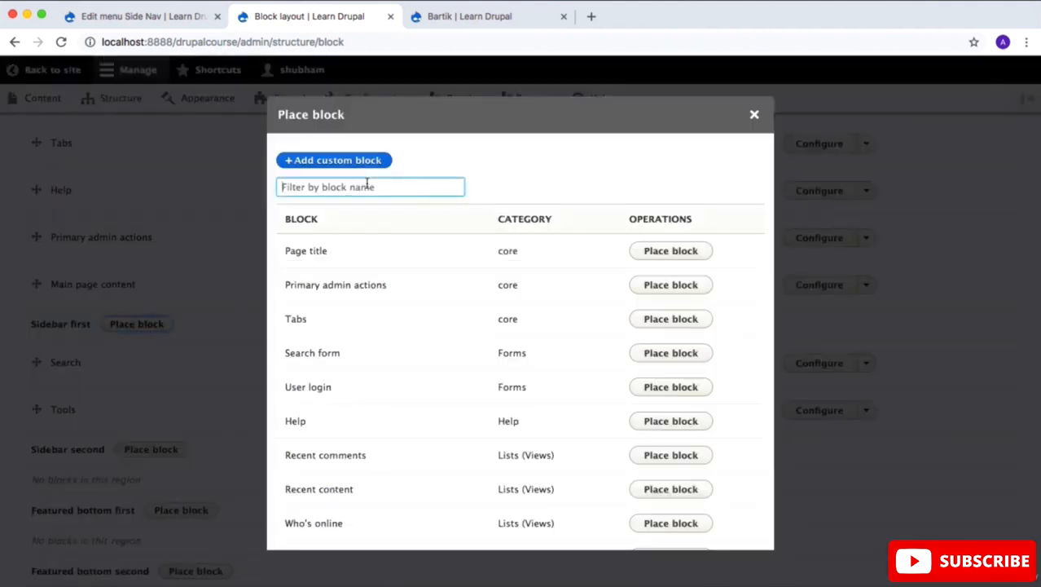
text(Side)
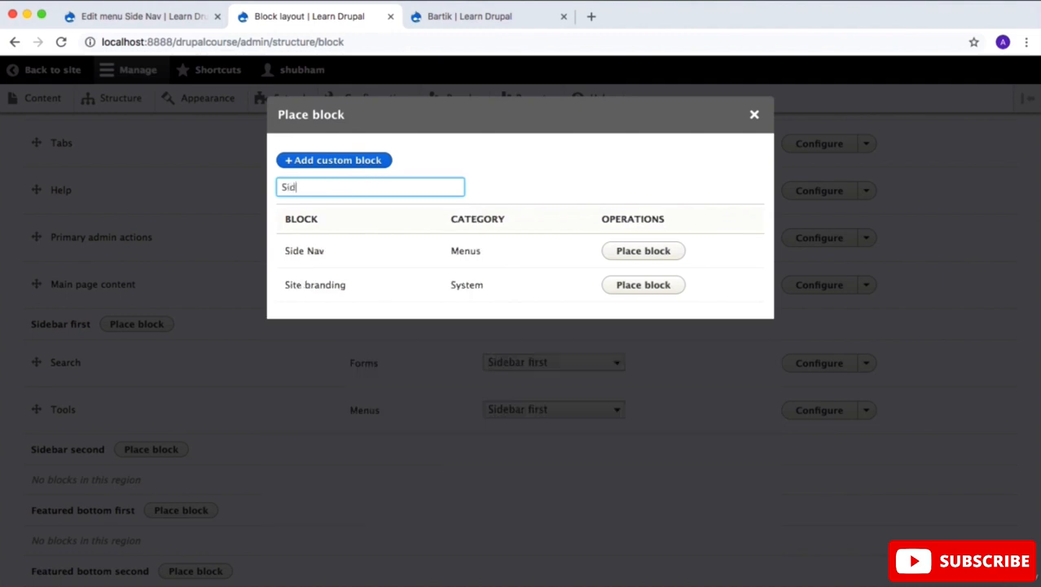
click(632, 250)
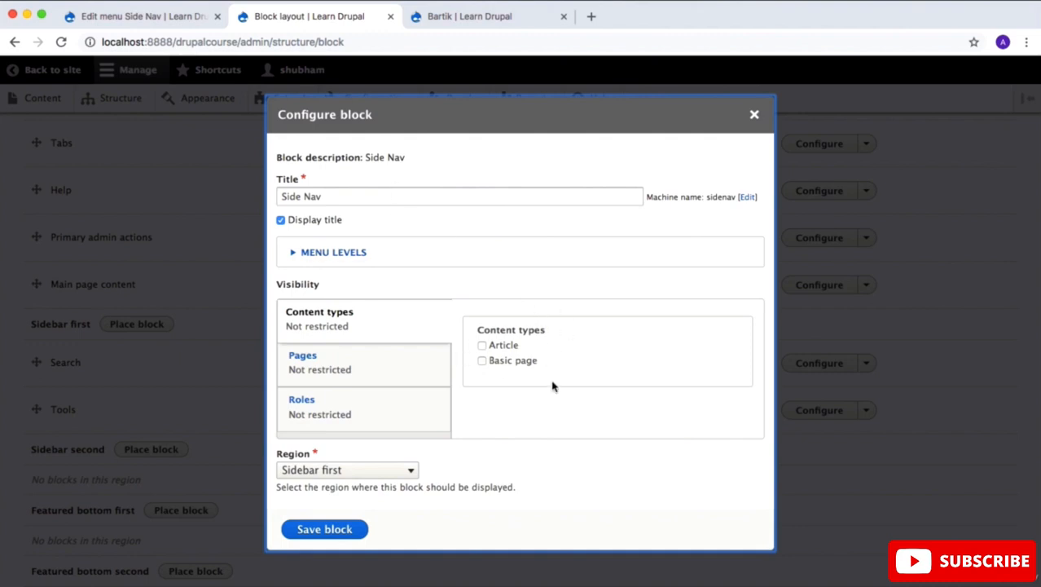
click(305, 528)
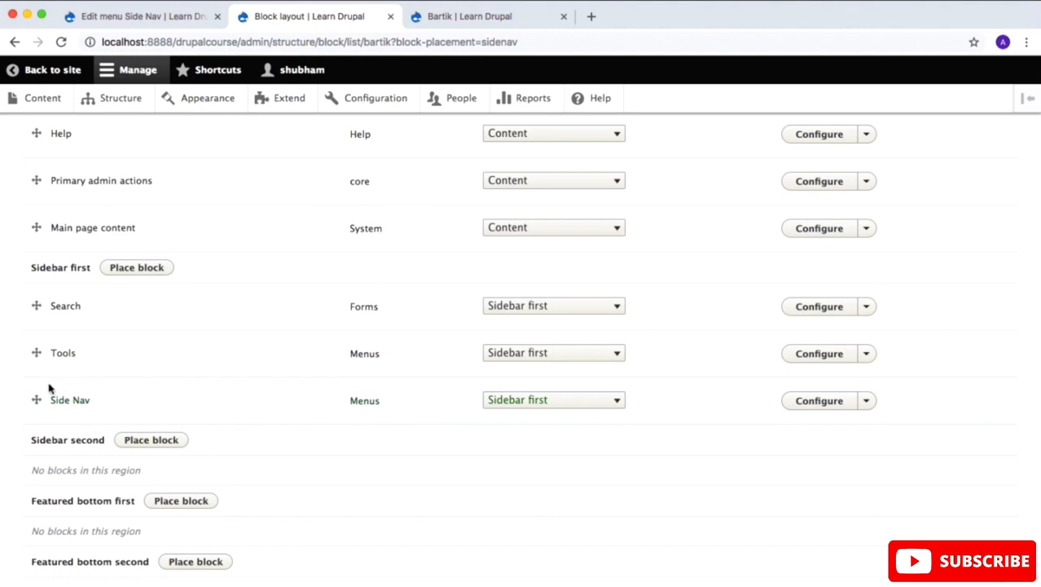
drag(36, 399, 36, 306)
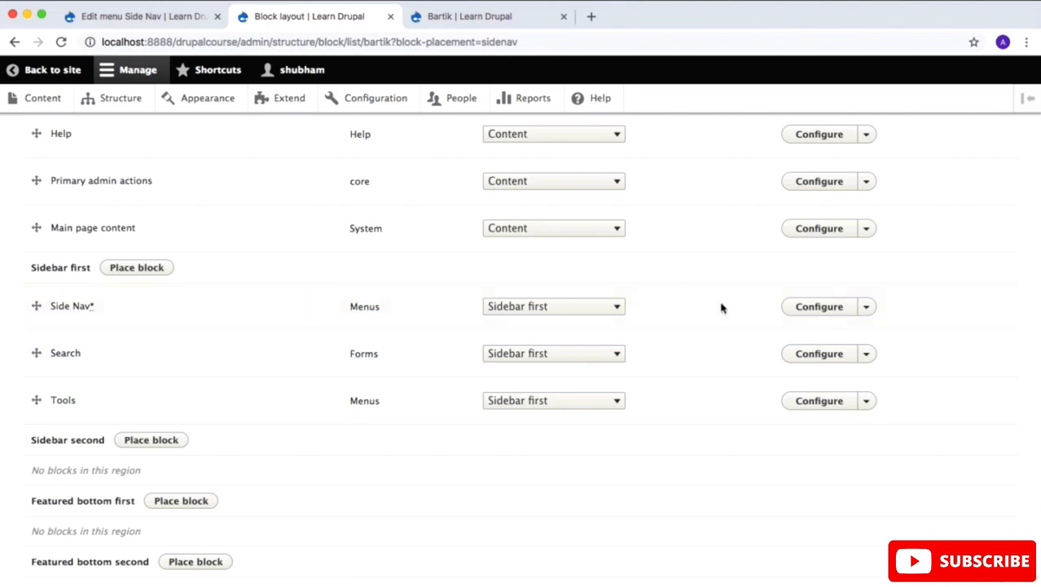
Step: Open the Side Nav block's configuration and change its title to "Recent Post"
click(823, 307)
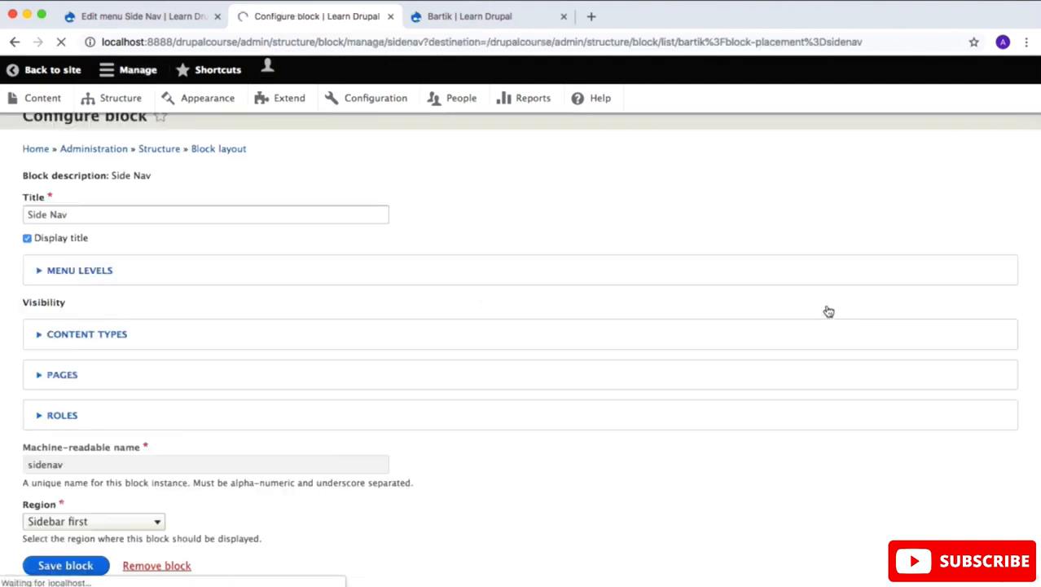
click(162, 250)
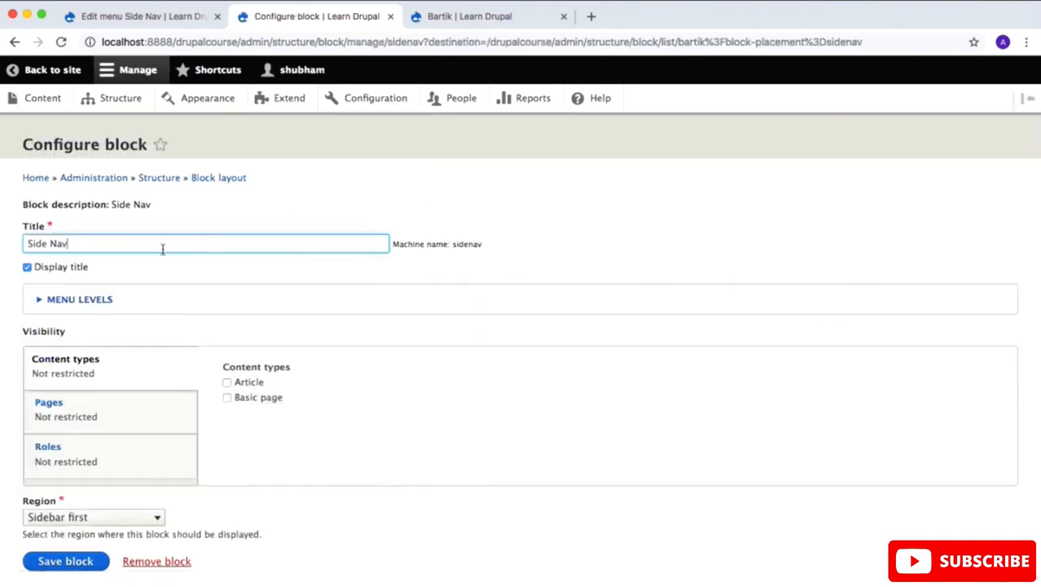
key(super+a)
key(BackSpace)
scroll(144, 249, down, 1)
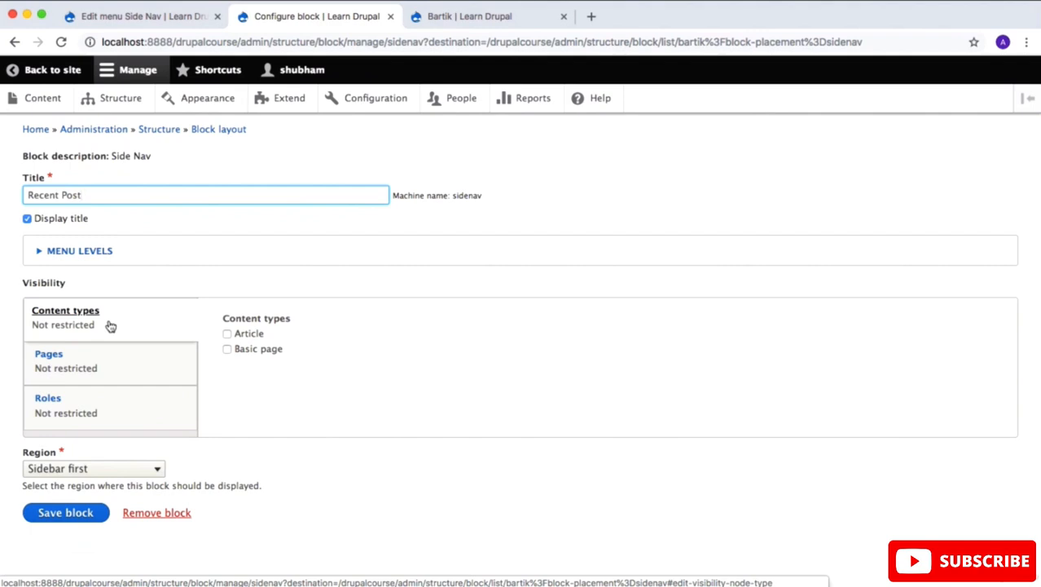
Step: Review the block's page and role visibility settings and save the block without restrictions
click(86, 369)
click(98, 414)
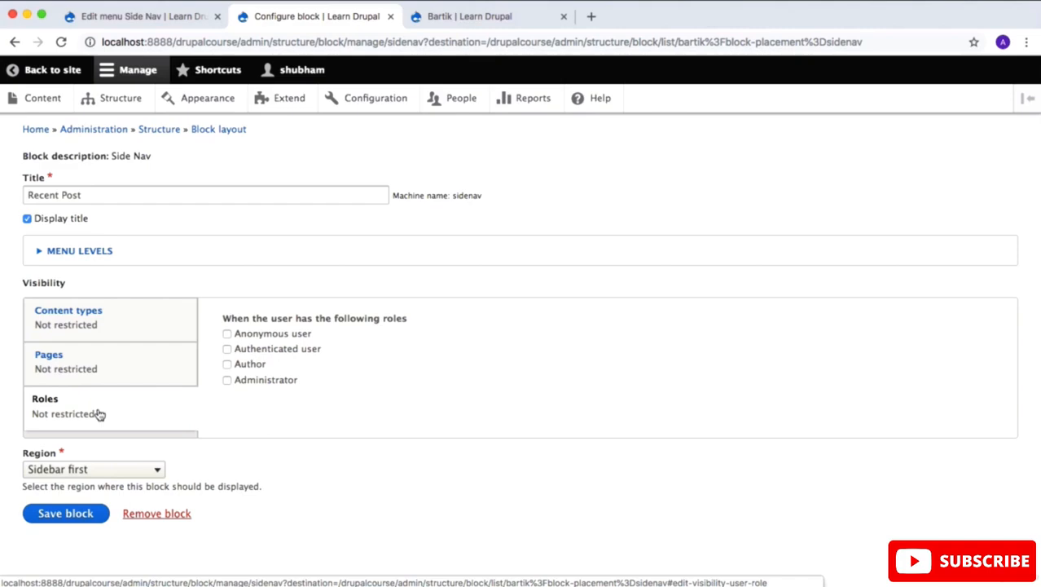
click(75, 518)
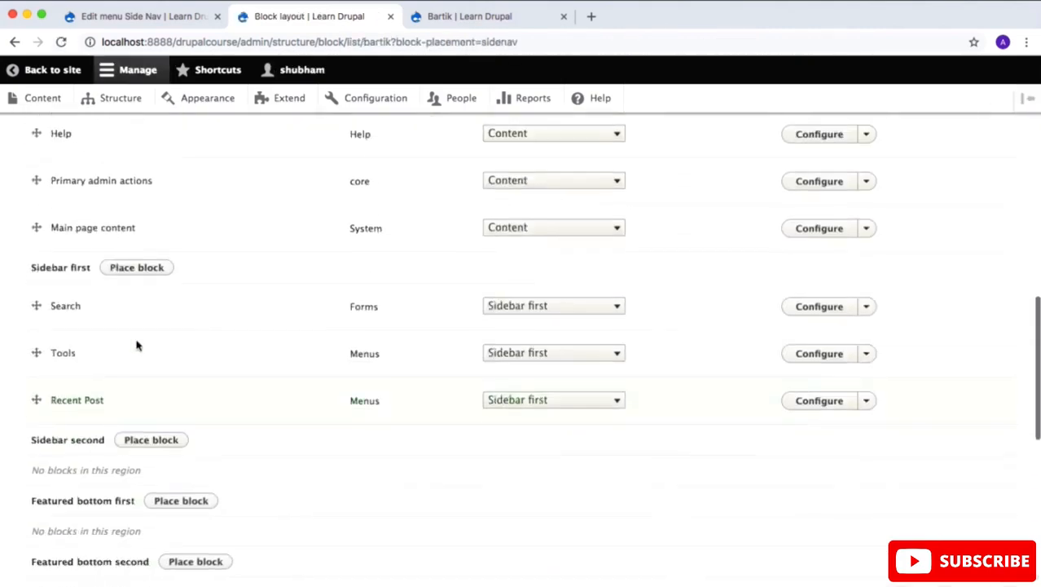
Step: Return to the site's home page and look at the Recent Post block in the sidebar
click(49, 72)
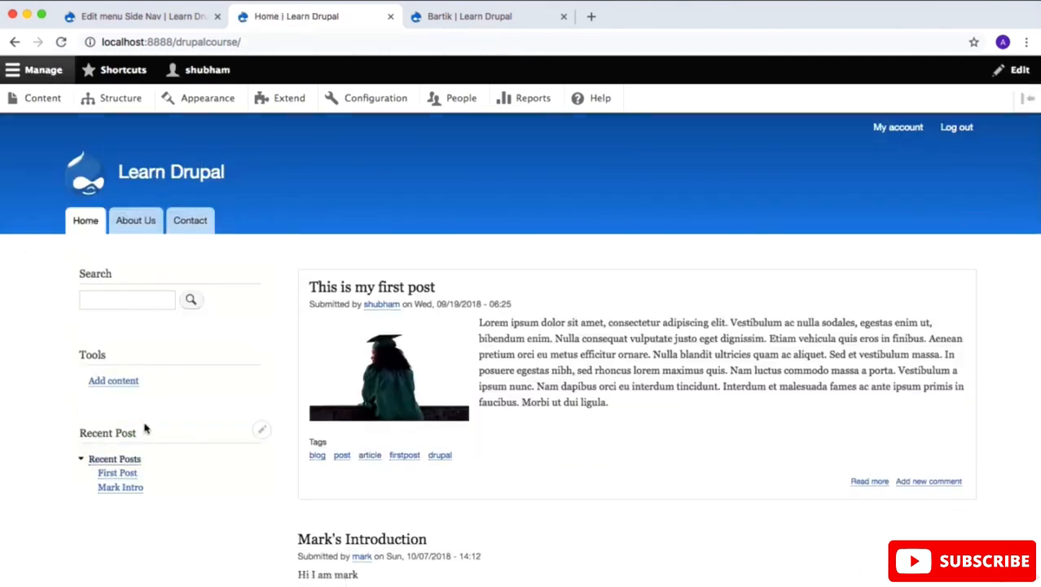
drag(144, 433, 83, 430)
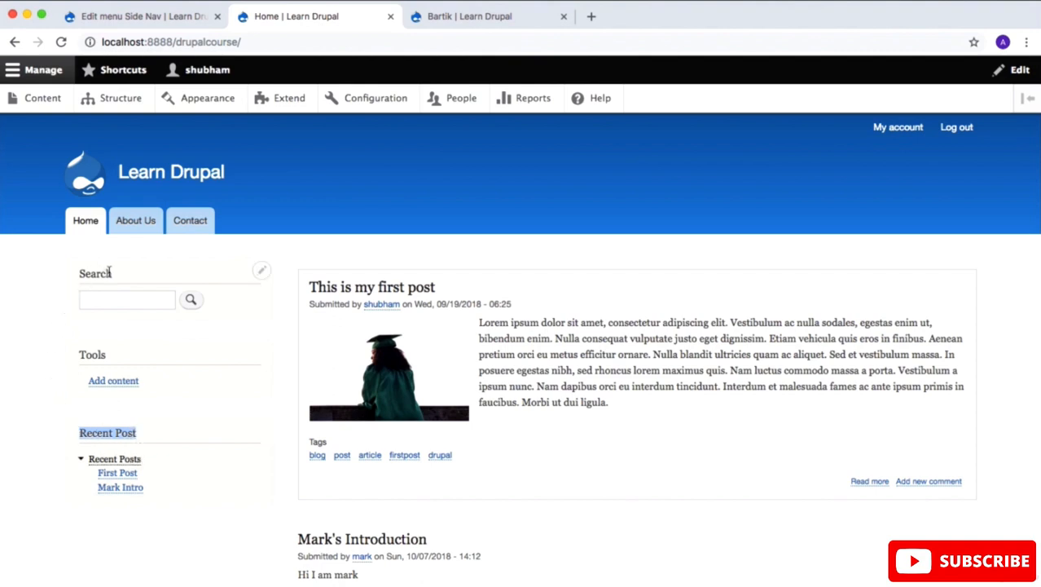
Step: Move the Recent Post block above Search in the Sidebar first region and save the block layout
click(121, 99)
scroll(164, 265, down, 2)
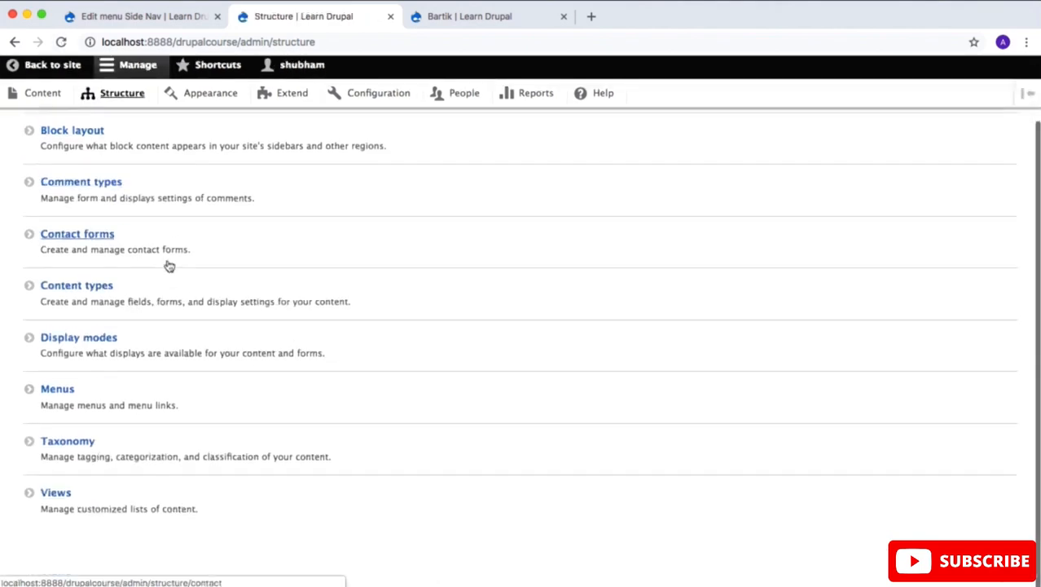
scroll(115, 269, up, 2)
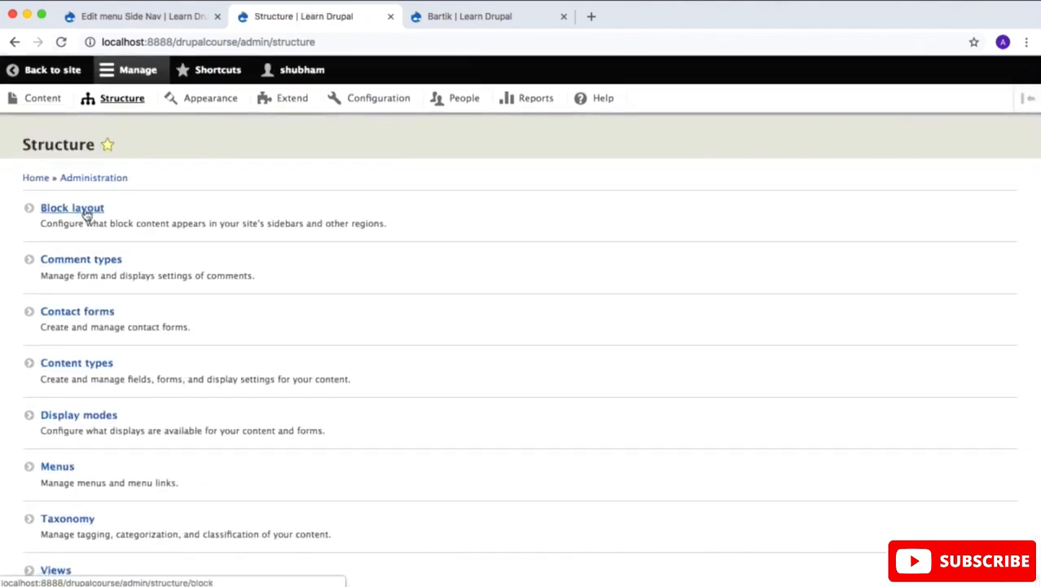
click(86, 209)
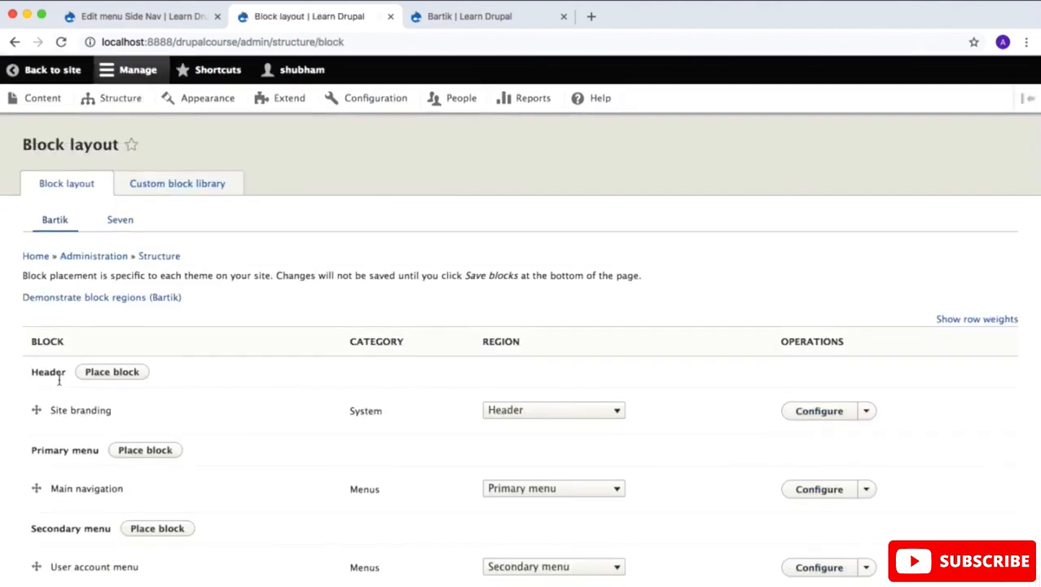
scroll(59, 380, down, 10)
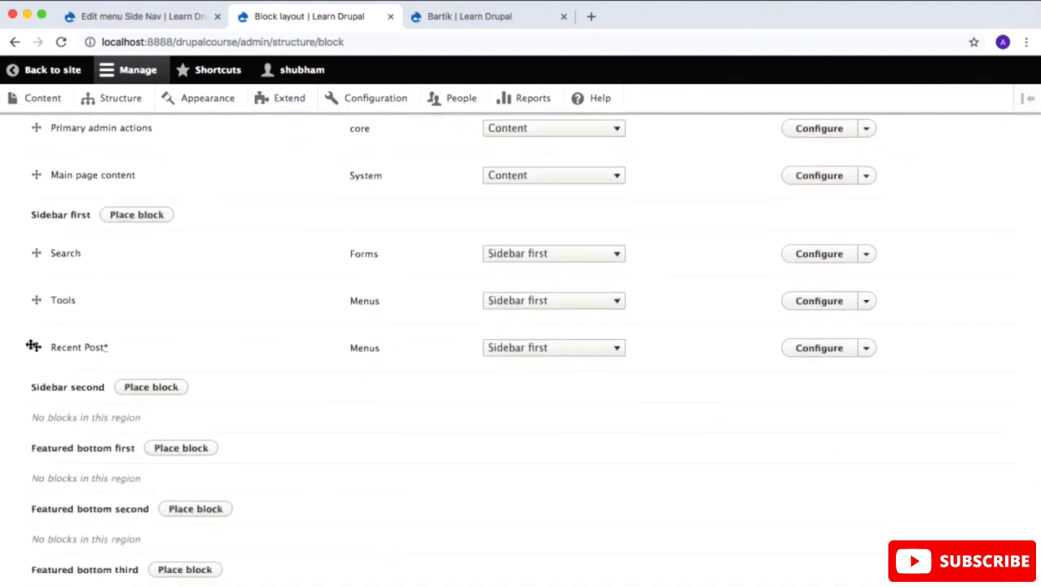
drag(35, 347, 23, 252)
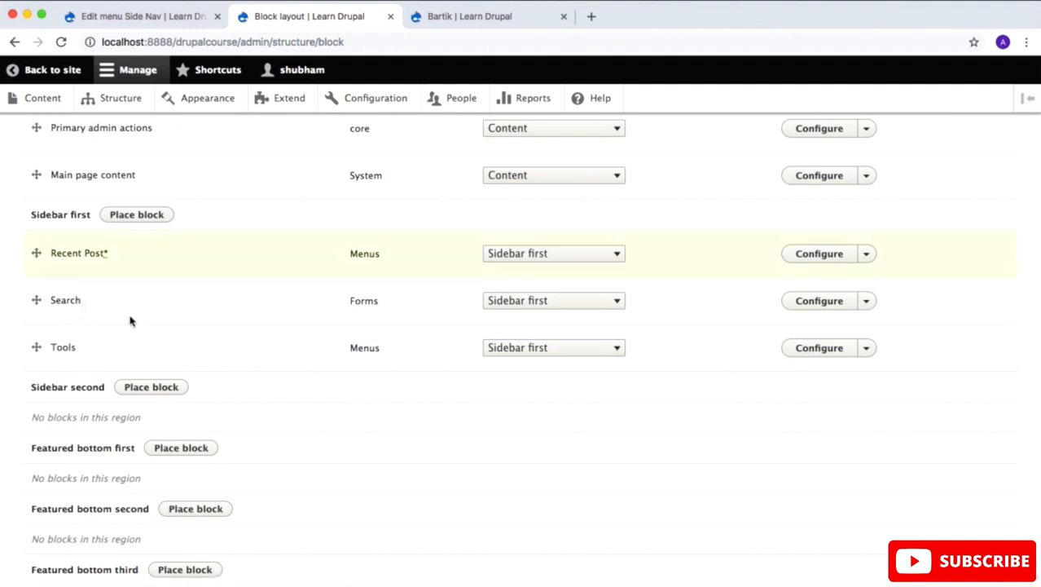
scroll(131, 321, down, 1)
scroll(131, 320, down, 10)
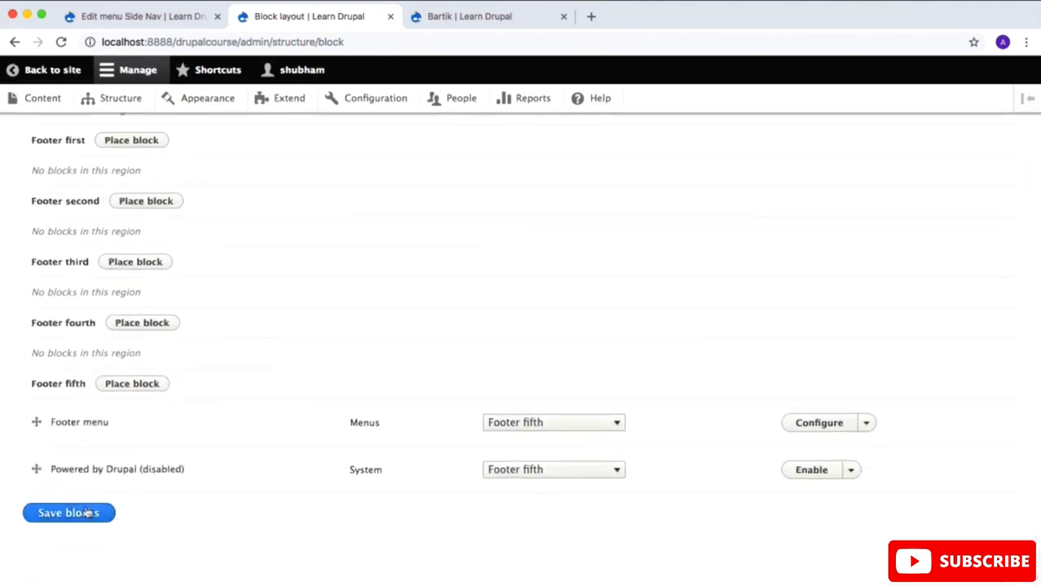
click(85, 515)
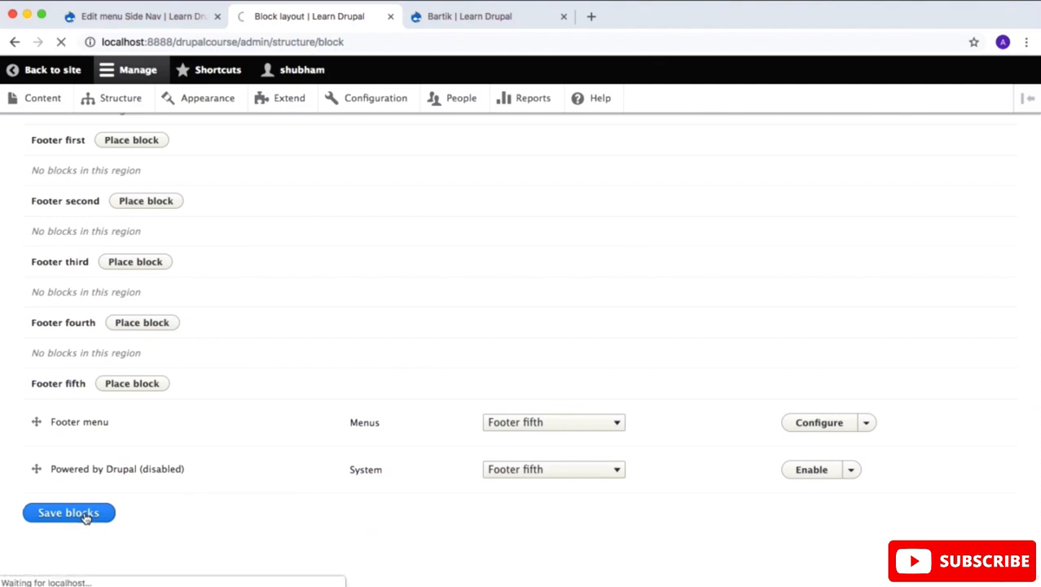
Step: Return to the site's home page and try the Mark Intro and Recent Posts links in the Recent Post block
click(47, 69)
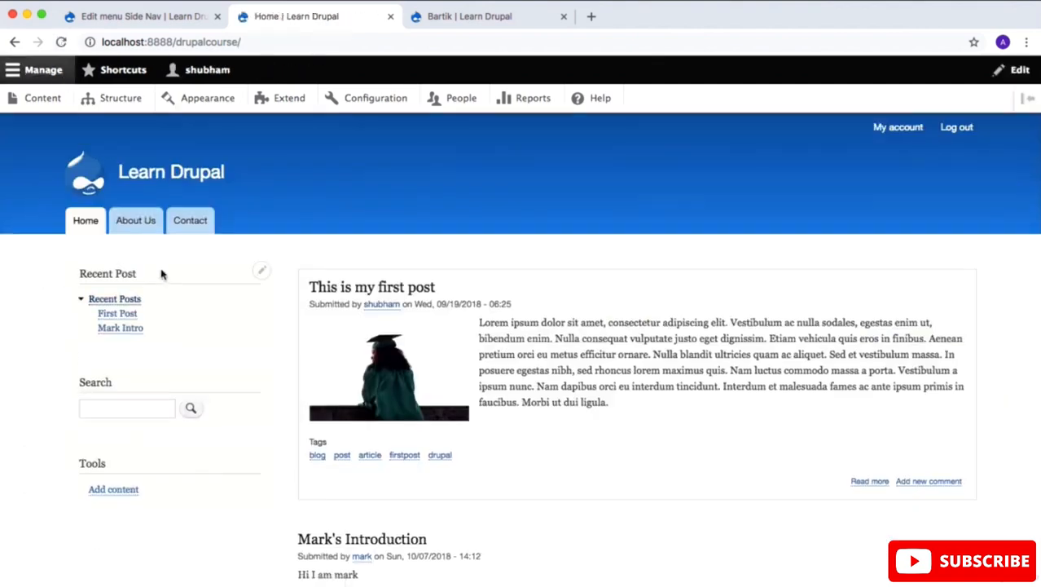
drag(163, 272, 77, 275)
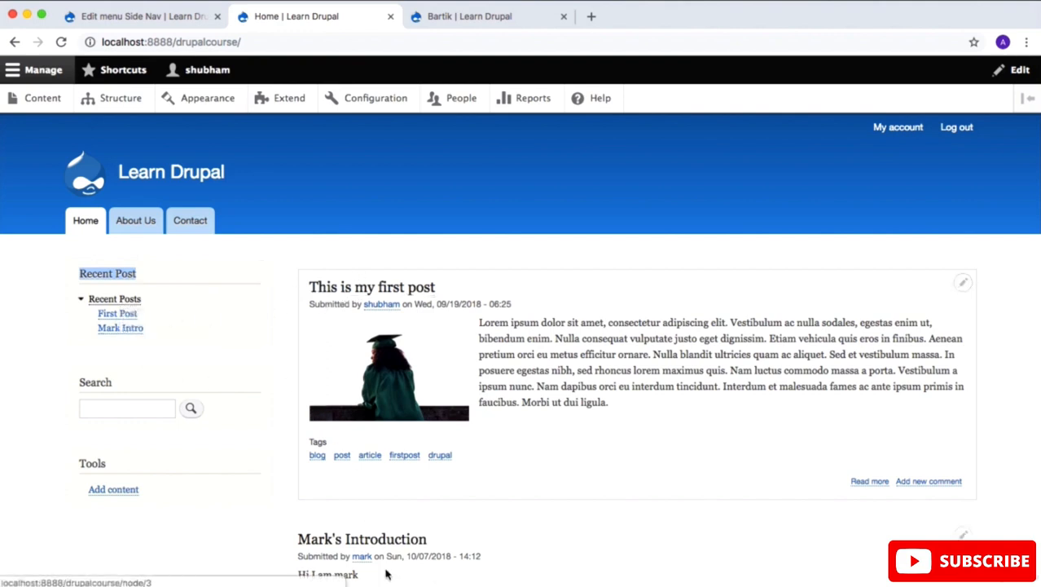
click(135, 328)
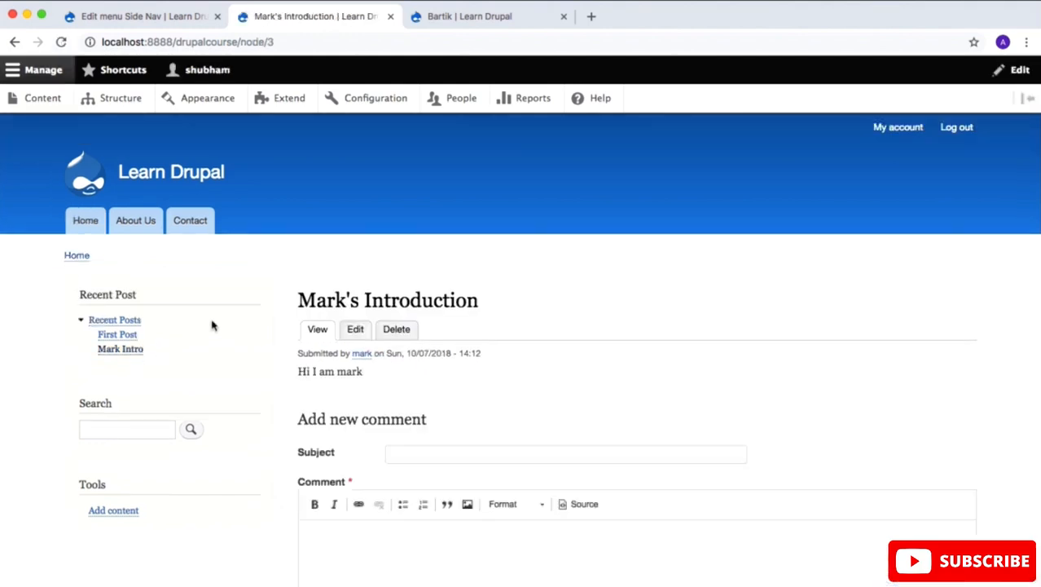
click(112, 322)
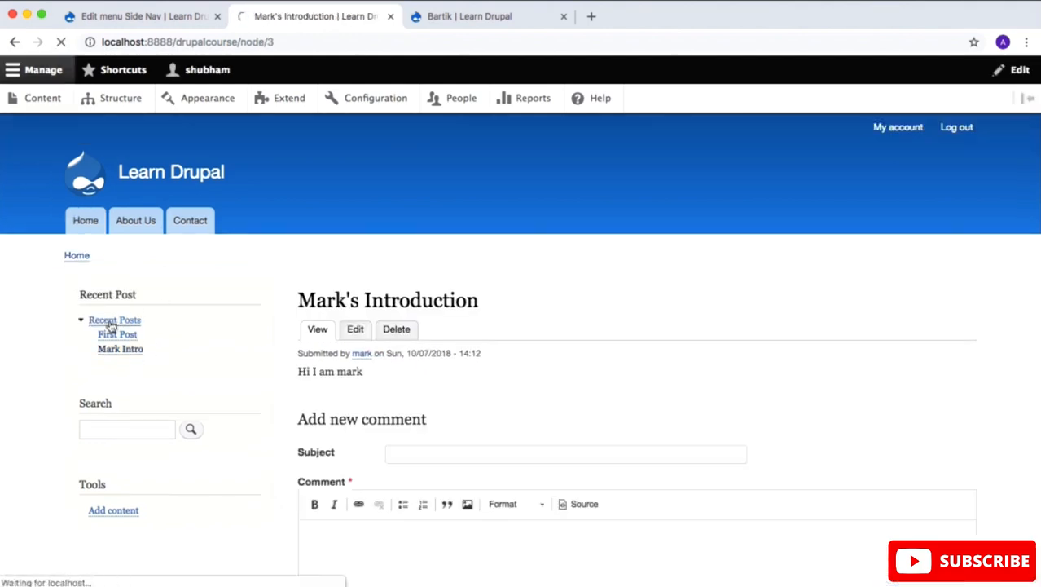
click(111, 316)
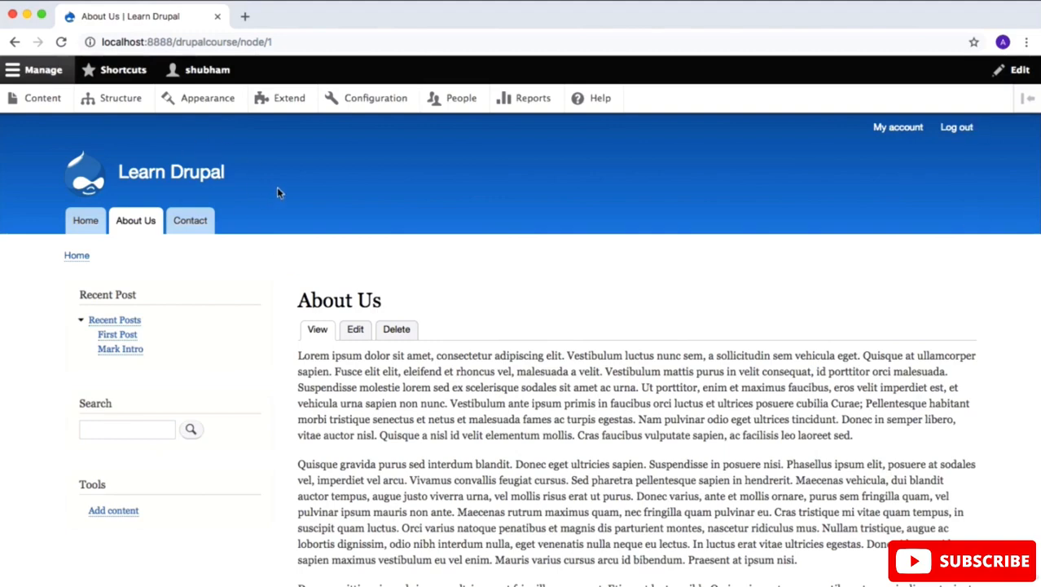
Step: Check the About Us page's address and open the page for editing
click(300, 42)
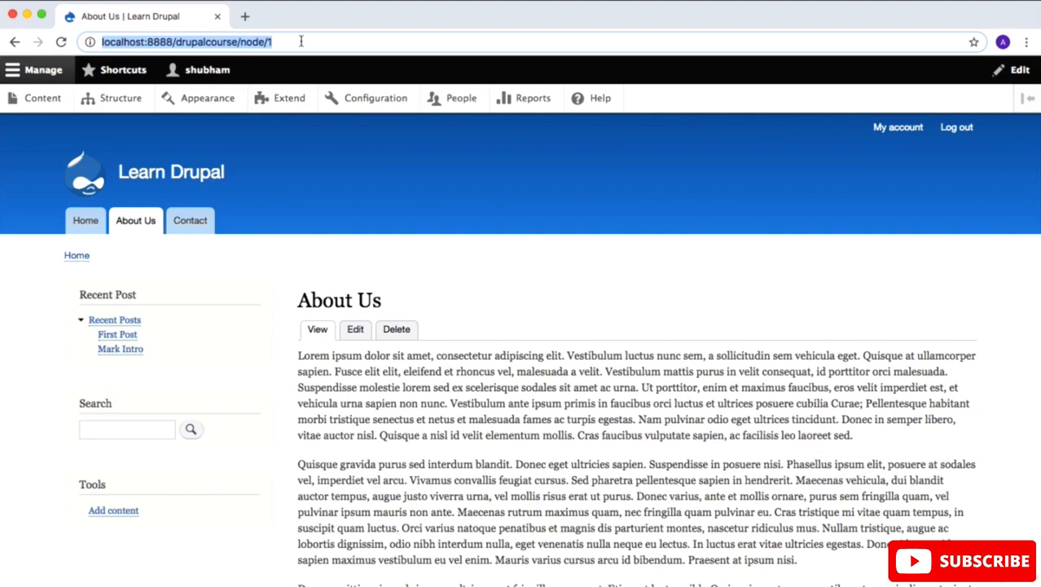
click(301, 41)
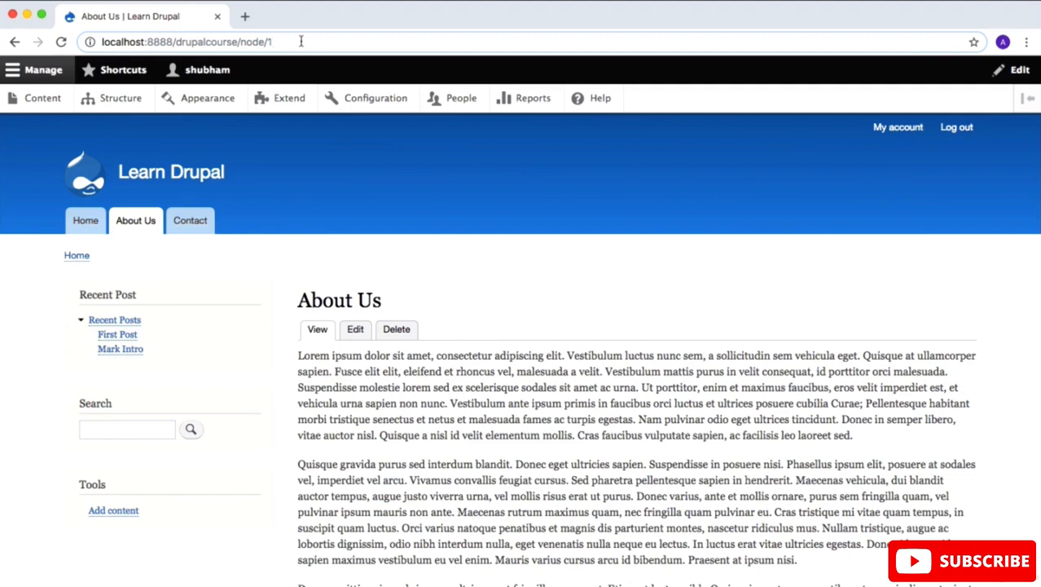
click(362, 332)
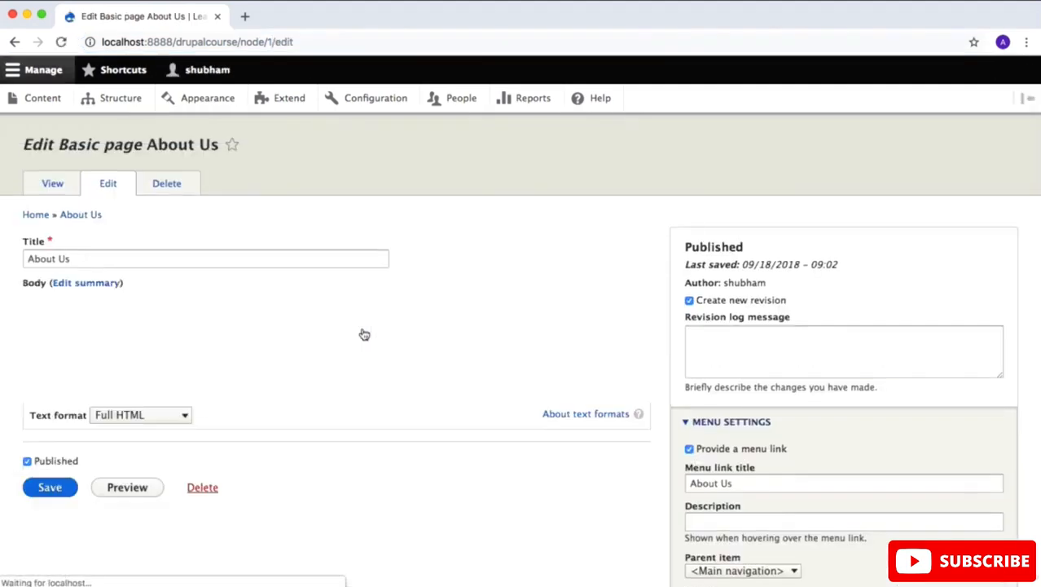
scroll(445, 281, down, 5)
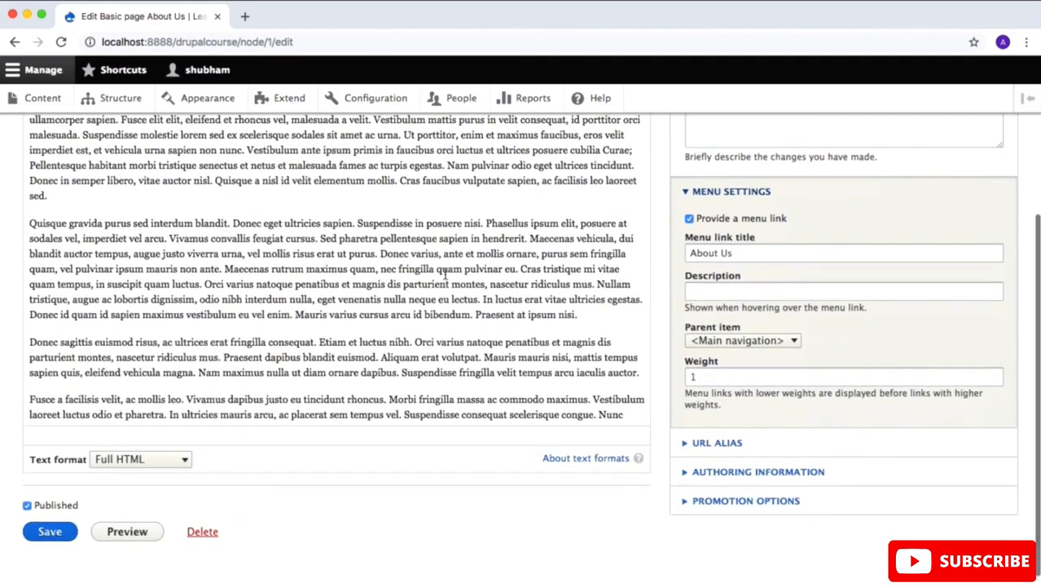
scroll(527, 301, down, 4)
Step: Set the About Us page's URL alias to "/about", save the page and check its address
click(703, 442)
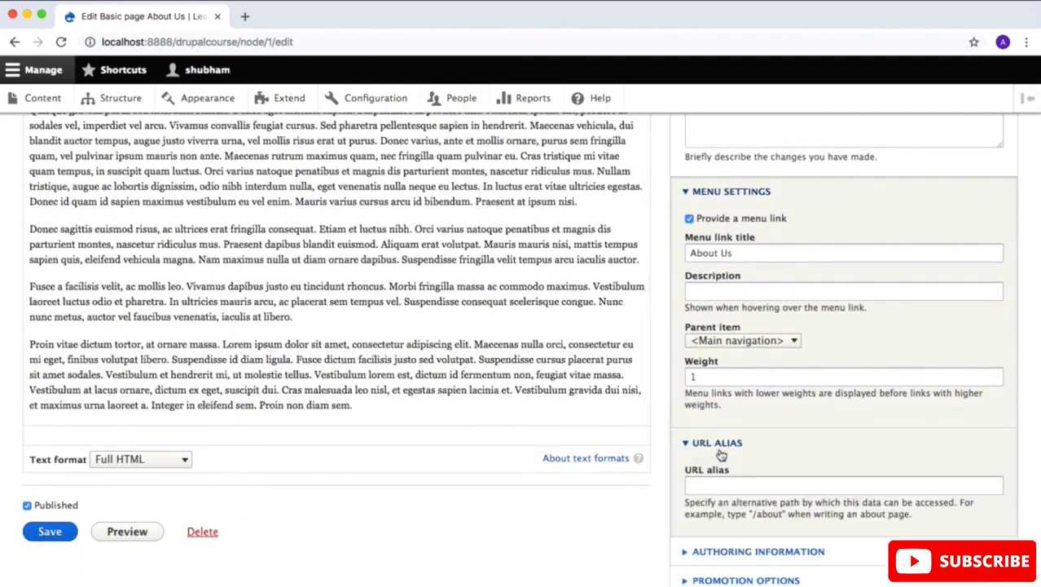
scroll(720, 449, down, 2)
click(720, 423)
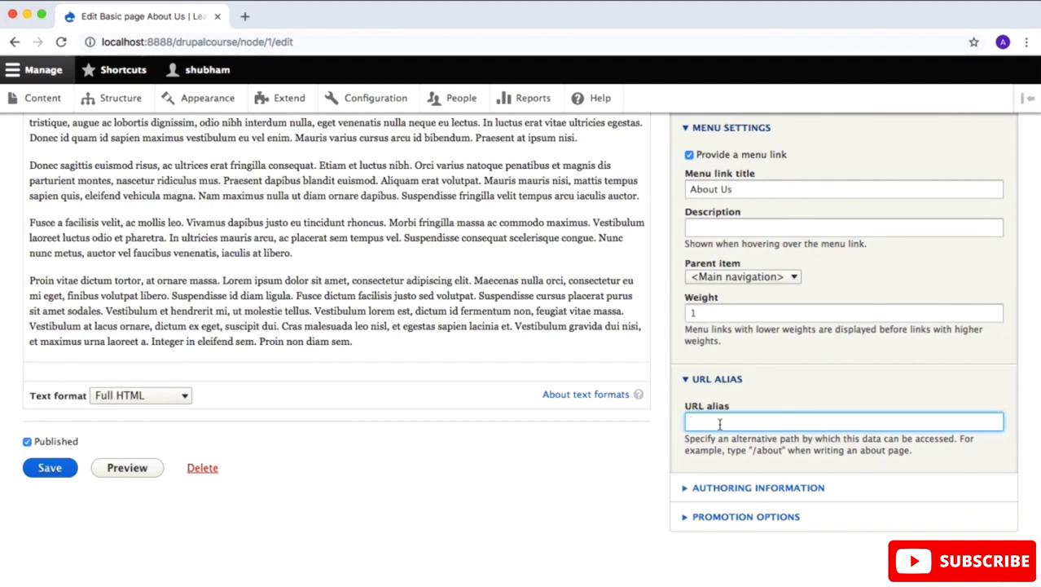
text(/about)
scroll(719, 423, up, 3)
scroll(719, 423, down, 3)
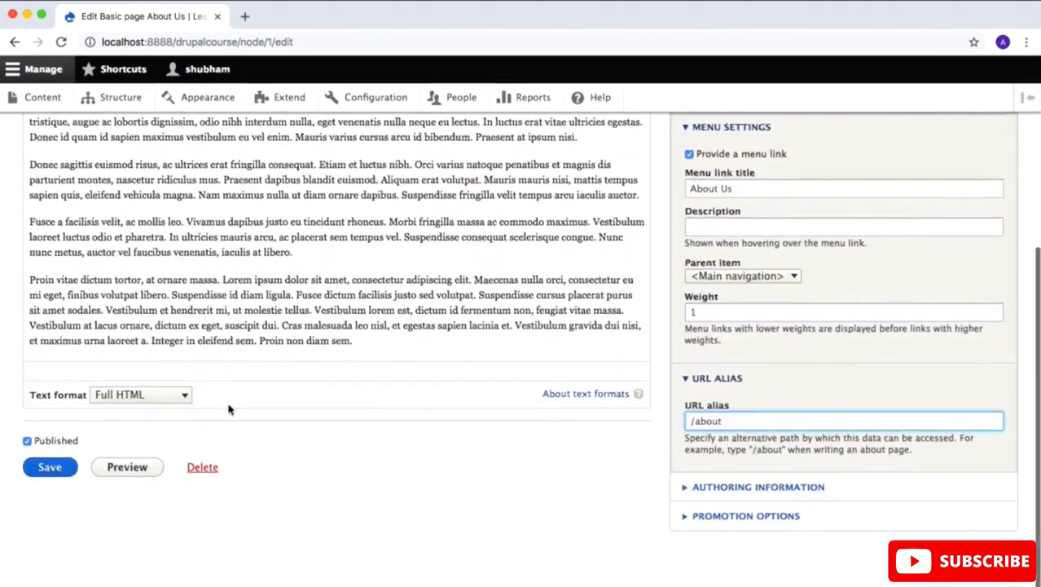
click(50, 466)
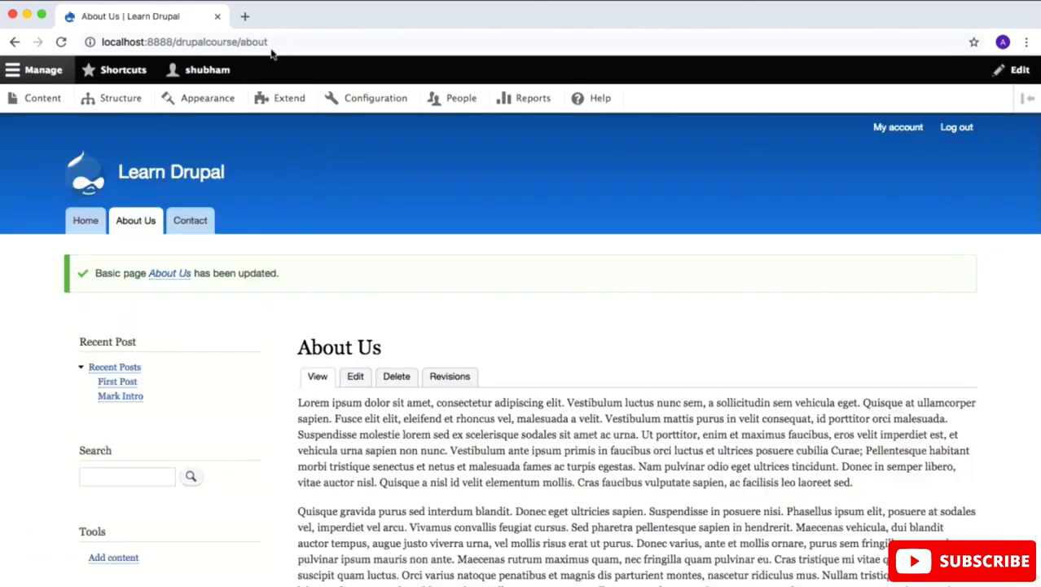
click(295, 45)
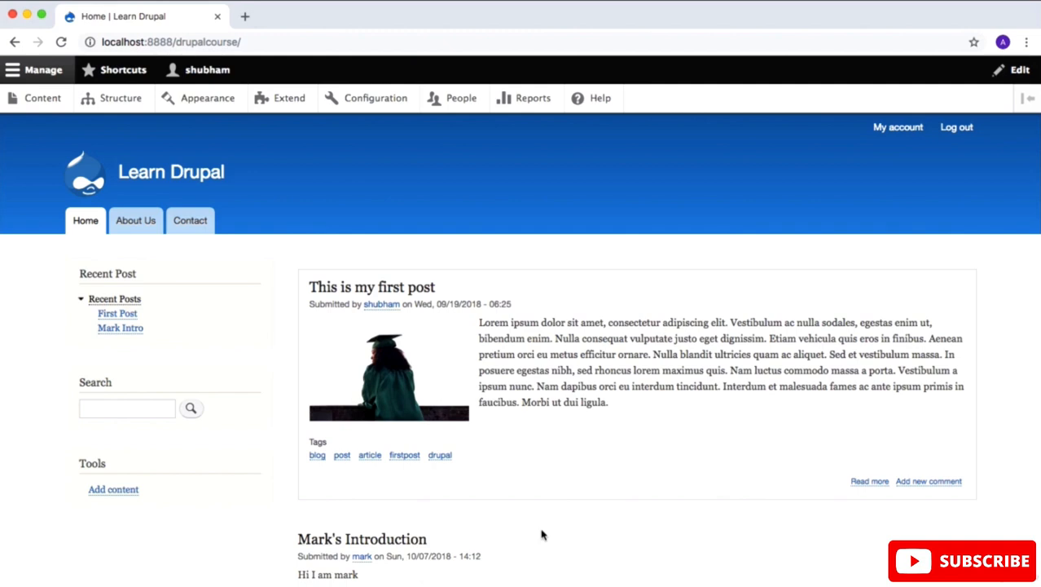
Step: Go to the Install new module page and open Drupal.org's modules listing in a new tab
click(285, 104)
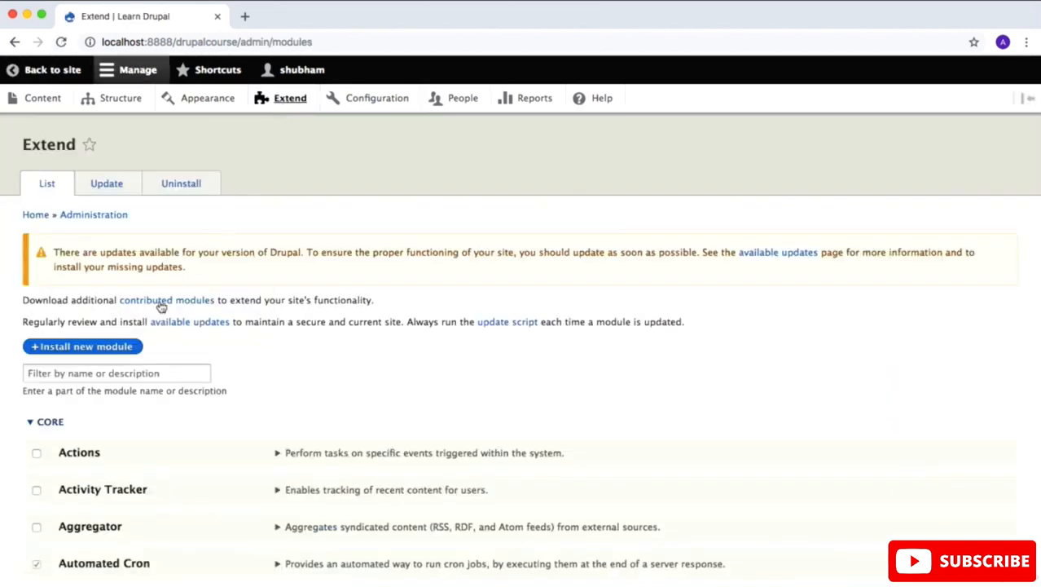
click(116, 349)
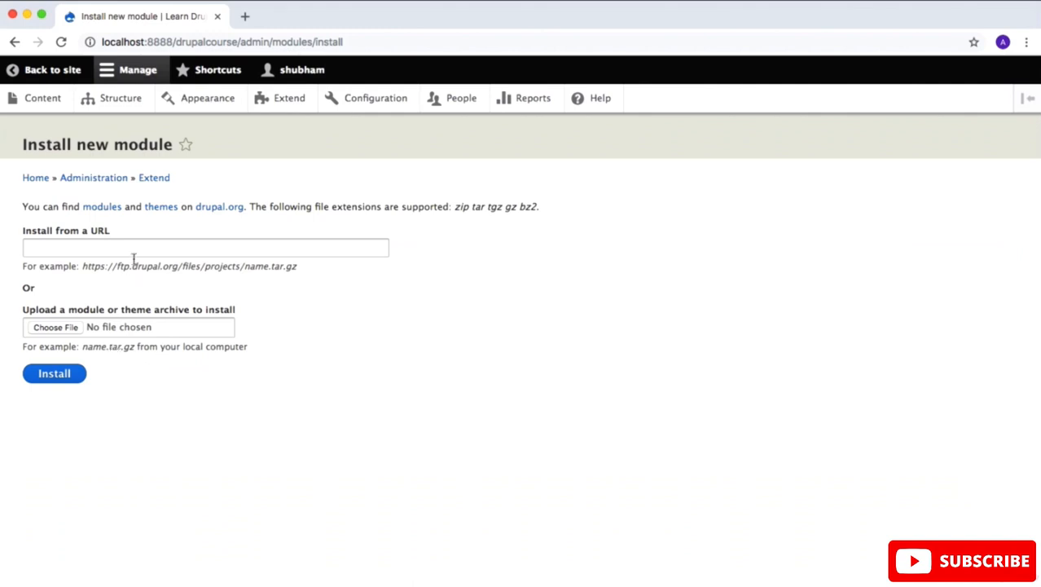
click(135, 253)
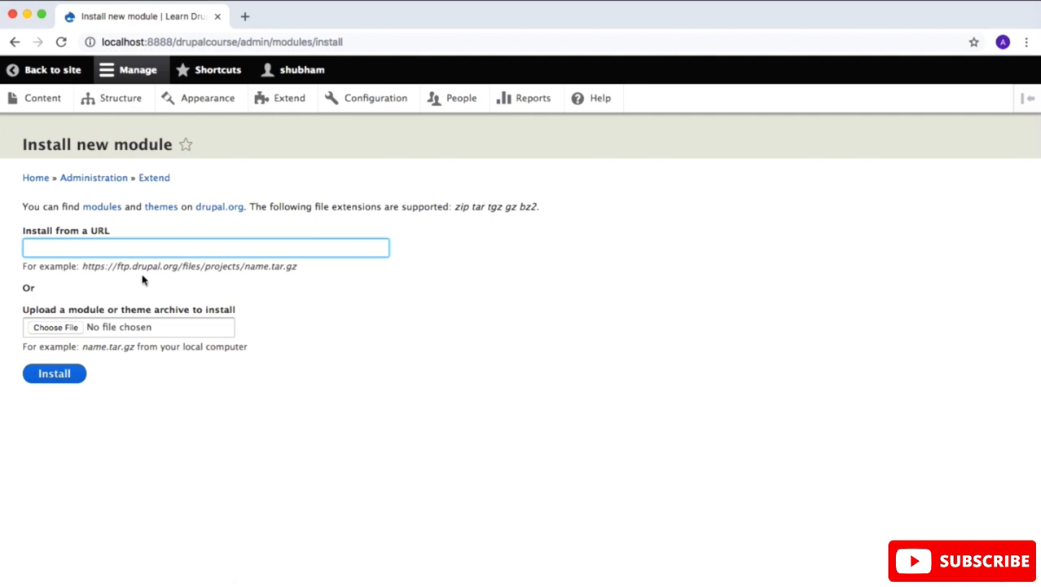
right_click(107, 206)
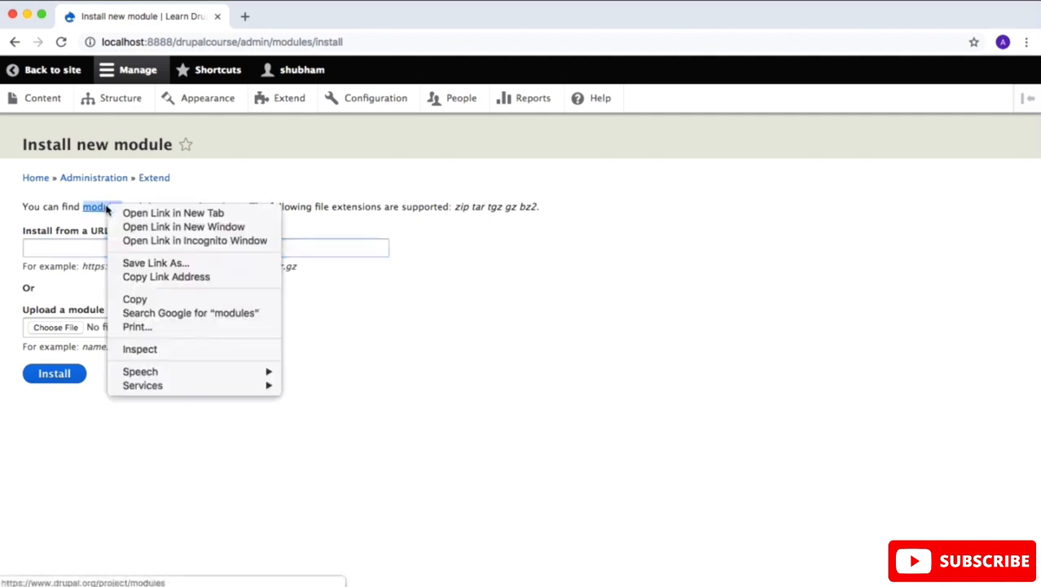
click(118, 213)
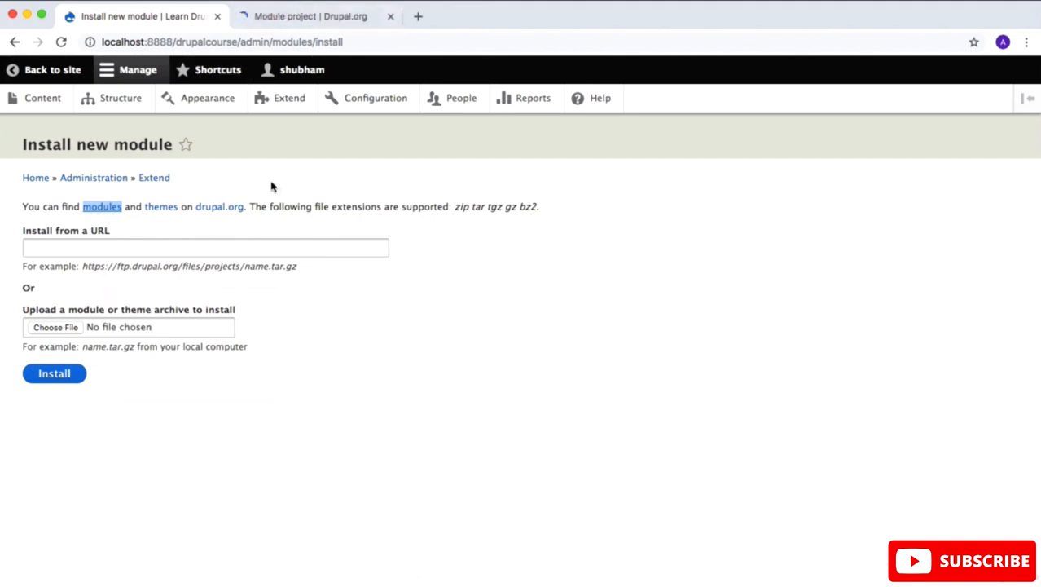
click(306, 16)
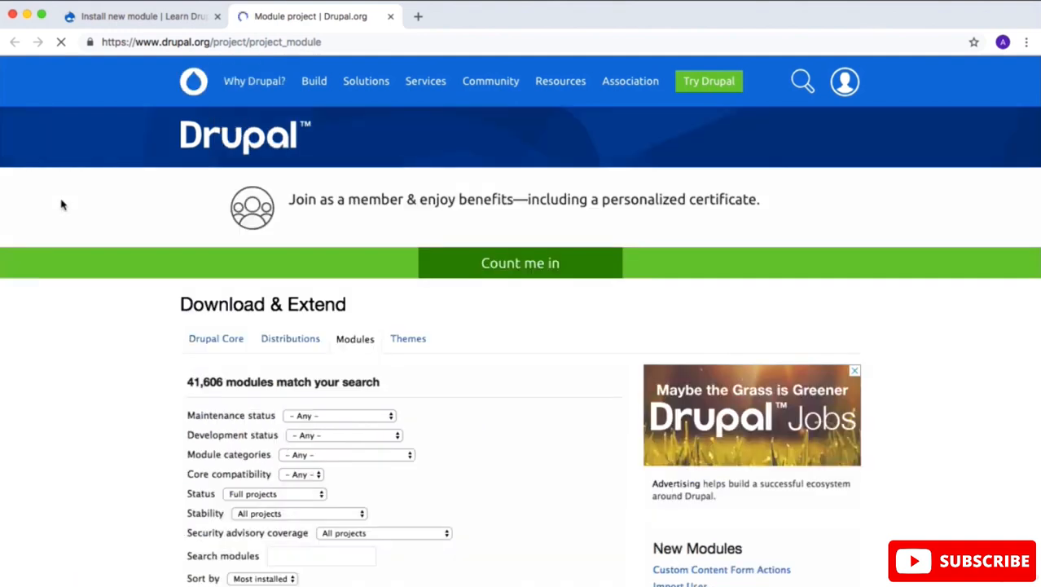
Step: Search the Drupal.org modules listing for "pathauto" and bring the Pathauto entry into view
scroll(227, 233, down, 2)
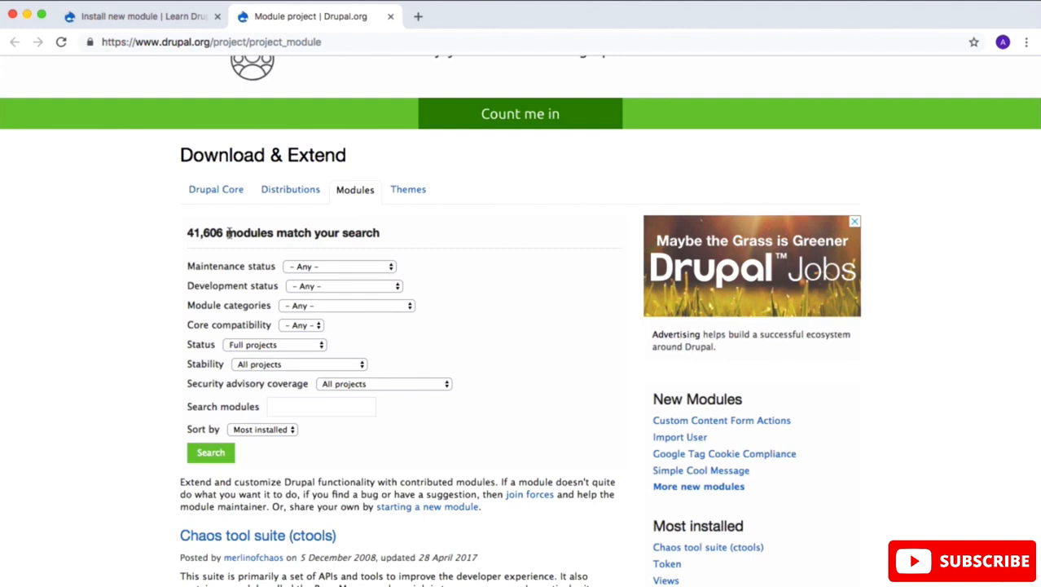
click(314, 406)
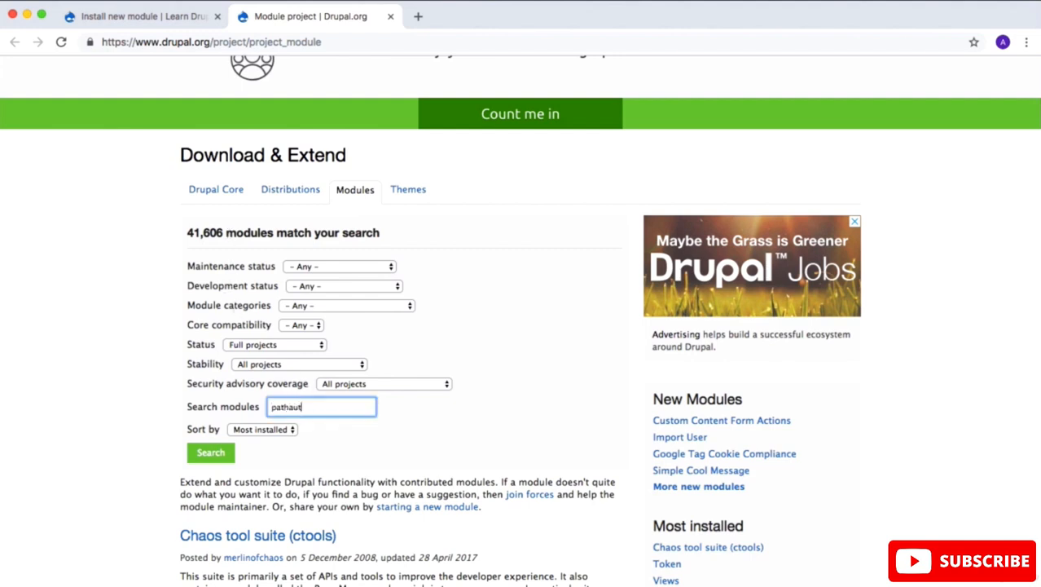
click(214, 454)
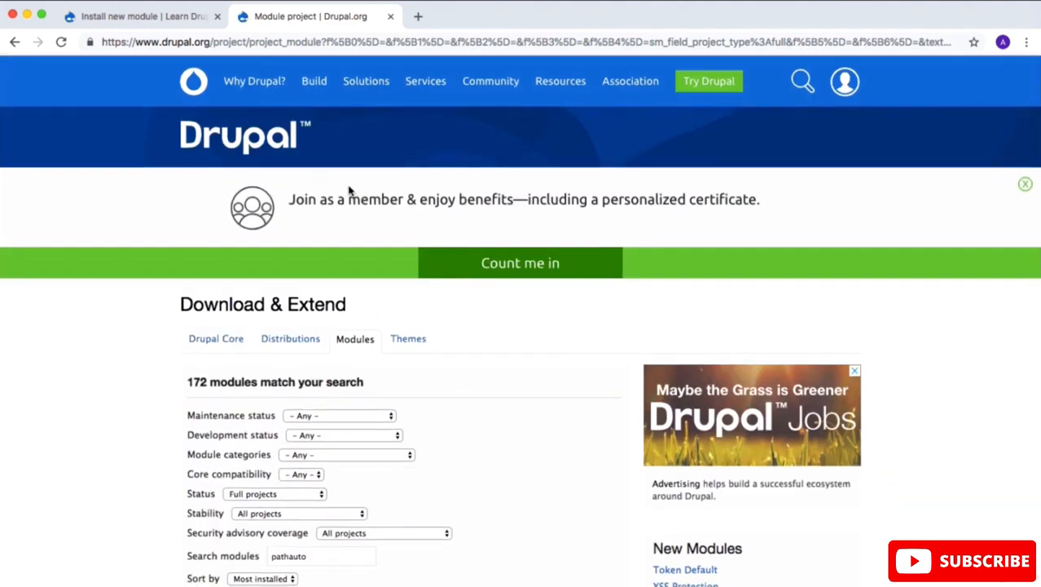
scroll(349, 191, down, 7)
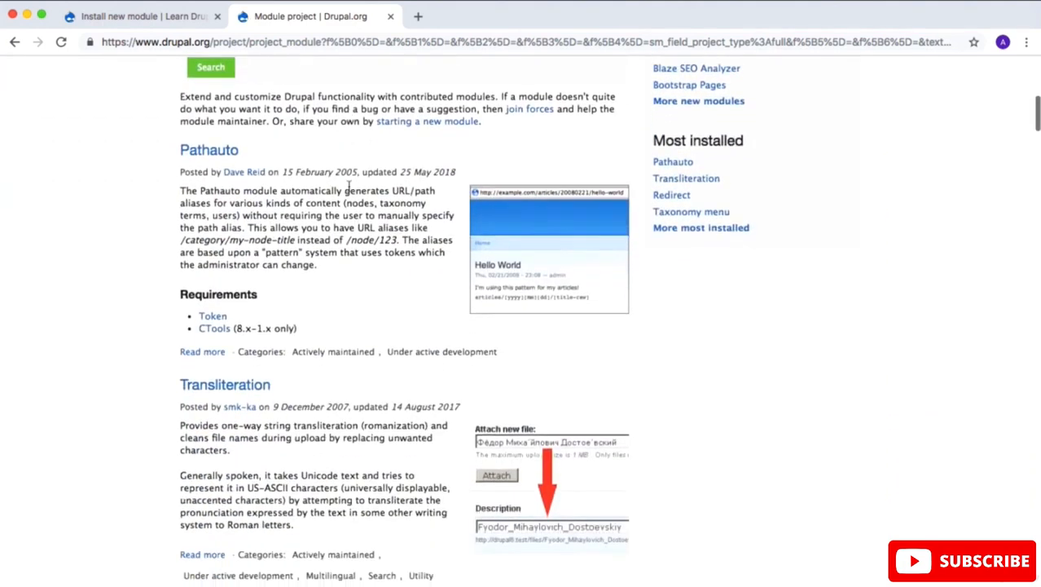
Step: Check the Pathauto module's requirements and open the Token and CTools project pages in new tabs
drag(238, 149, 180, 149)
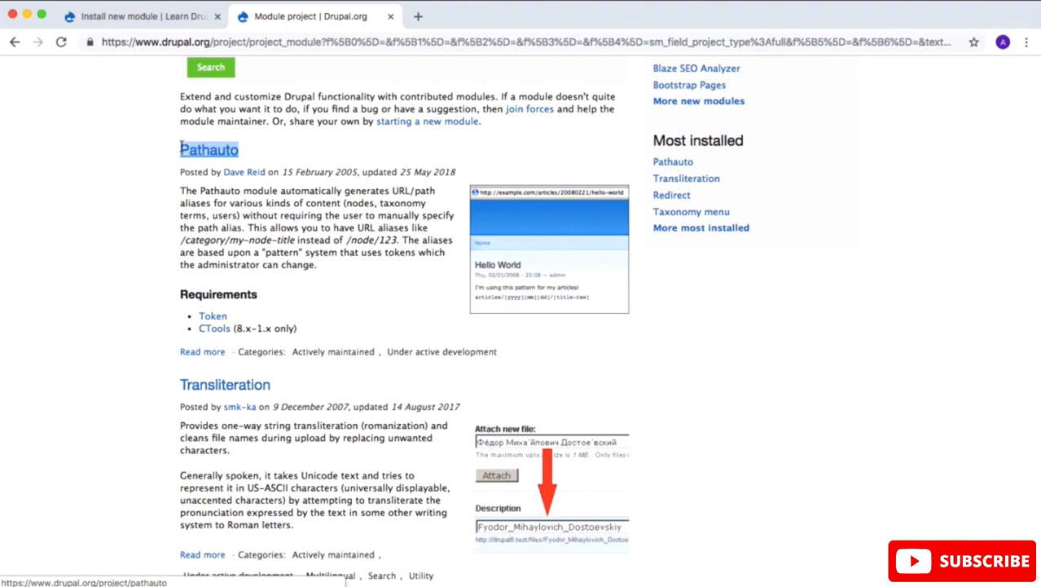
click(104, 256)
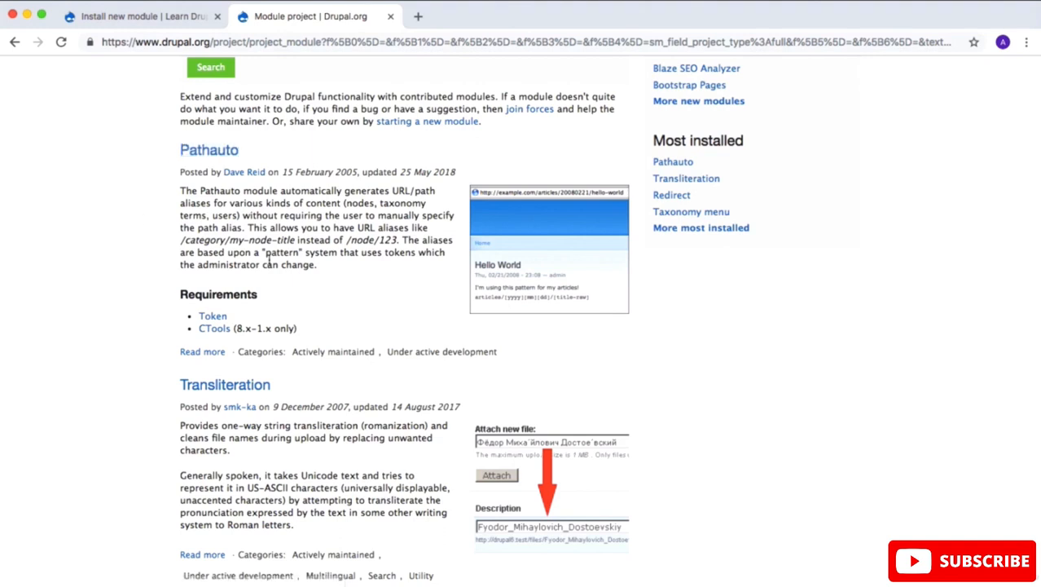
drag(241, 313, 206, 307)
super+click(212, 316)
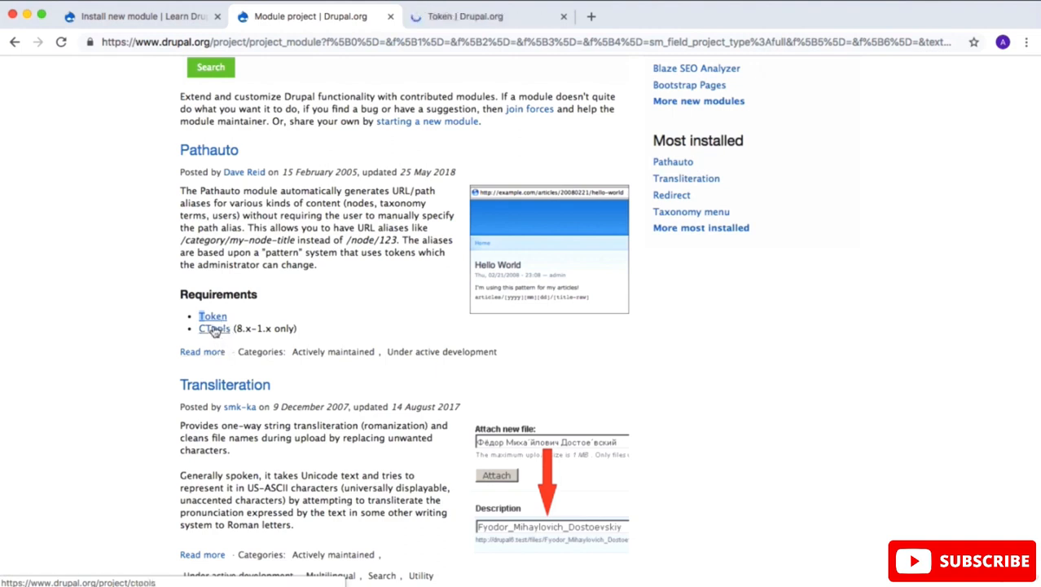
super+click(215, 330)
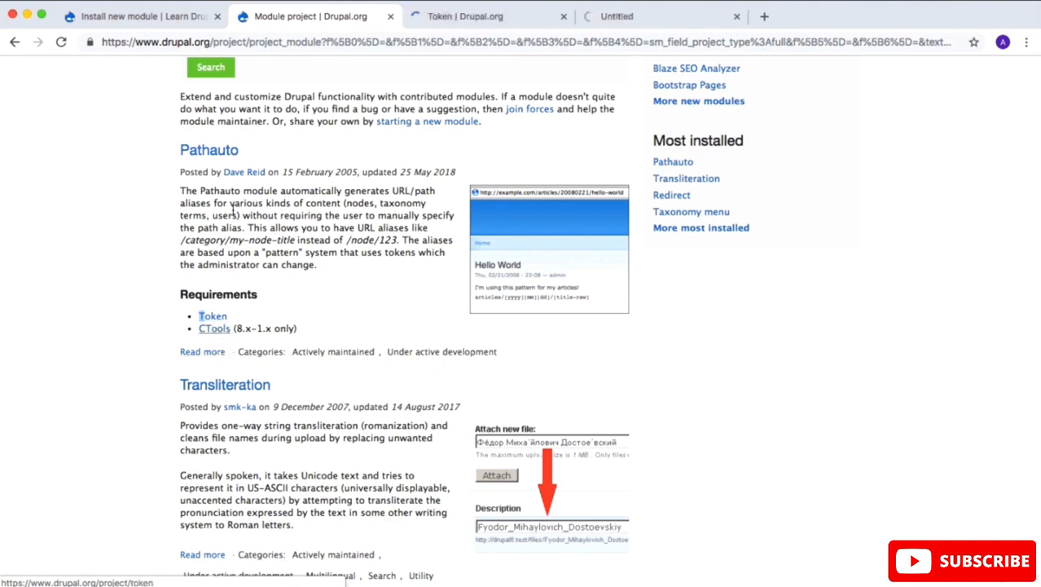
Step: Open the Pathauto project page and copy the link address of the 8.x-1.3 tar.gz download
click(220, 154)
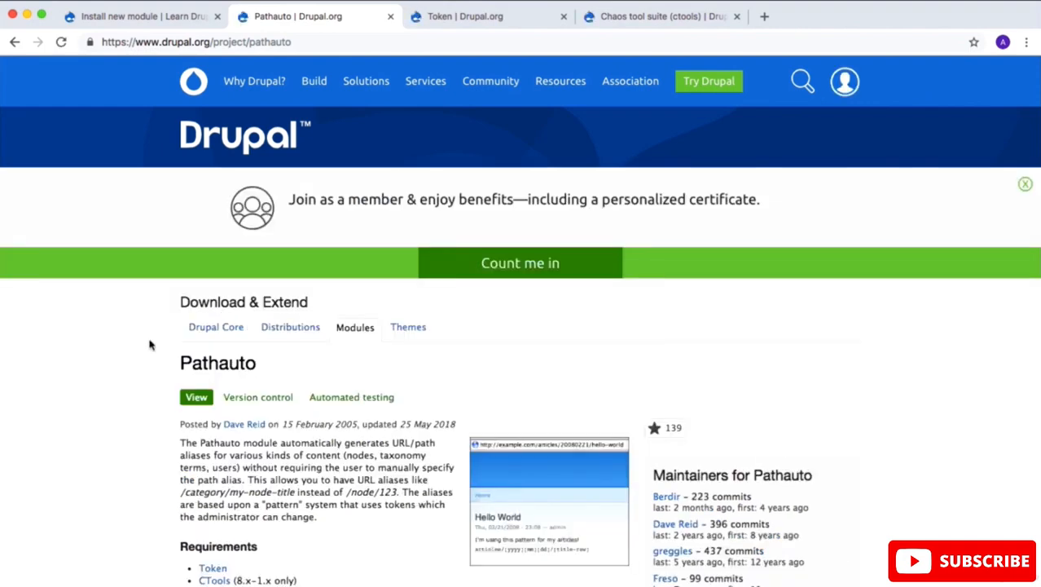
scroll(150, 344, down, 10)
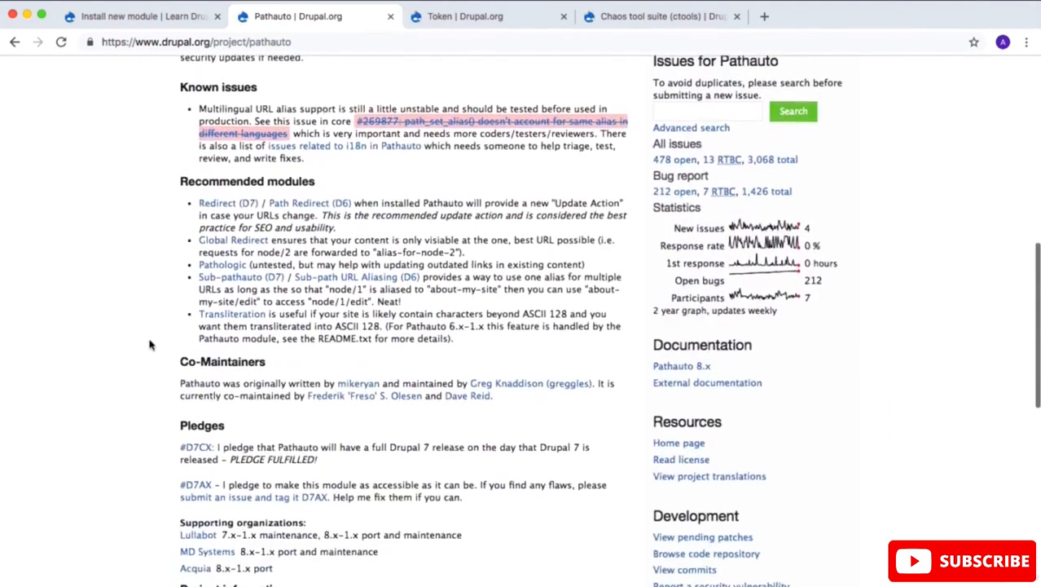
scroll(149, 344, up, 2)
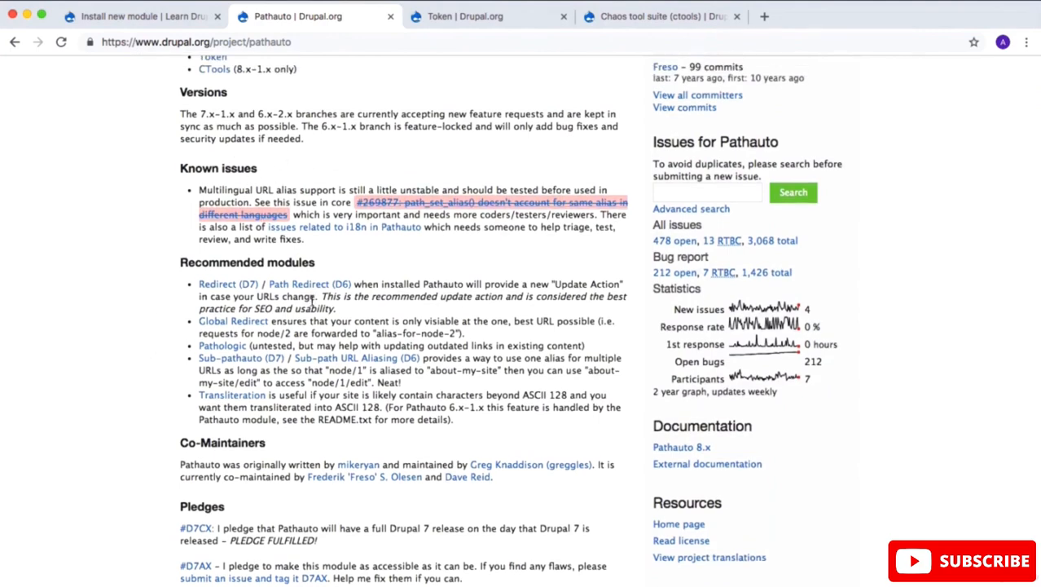
scroll(147, 295, down, 4)
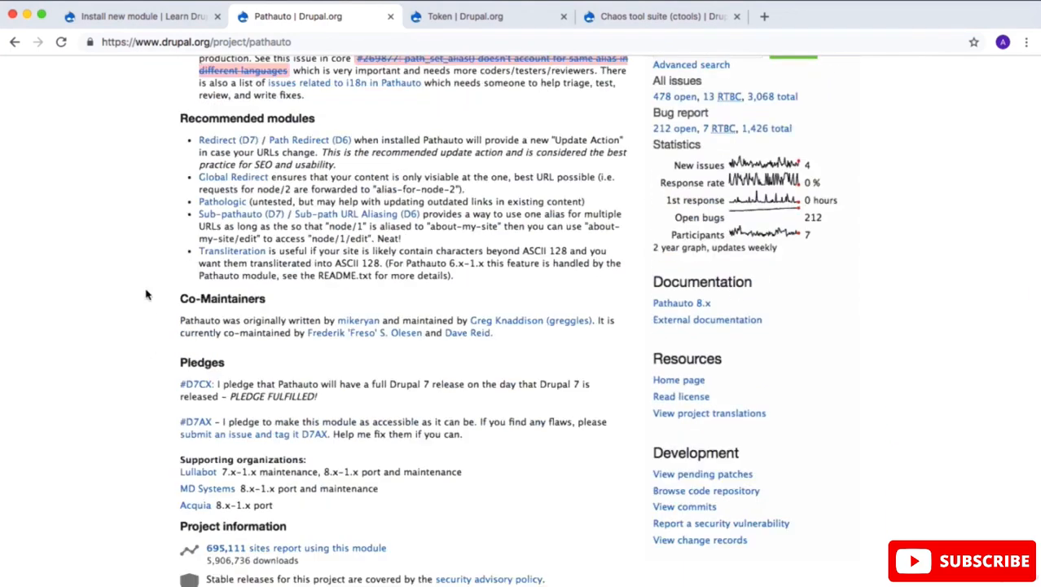
scroll(146, 295, down, 10)
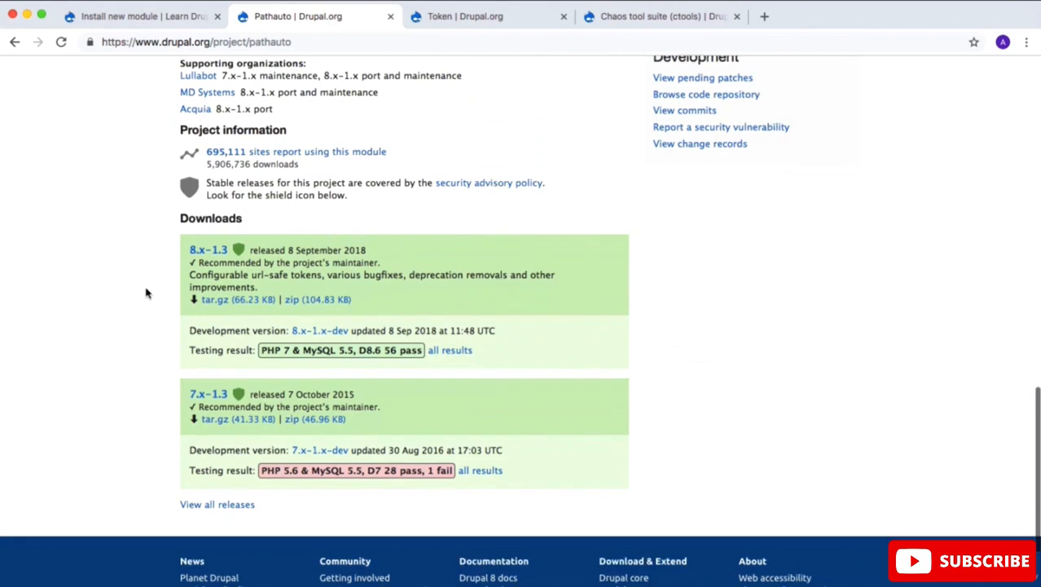
scroll(147, 293, down, 1)
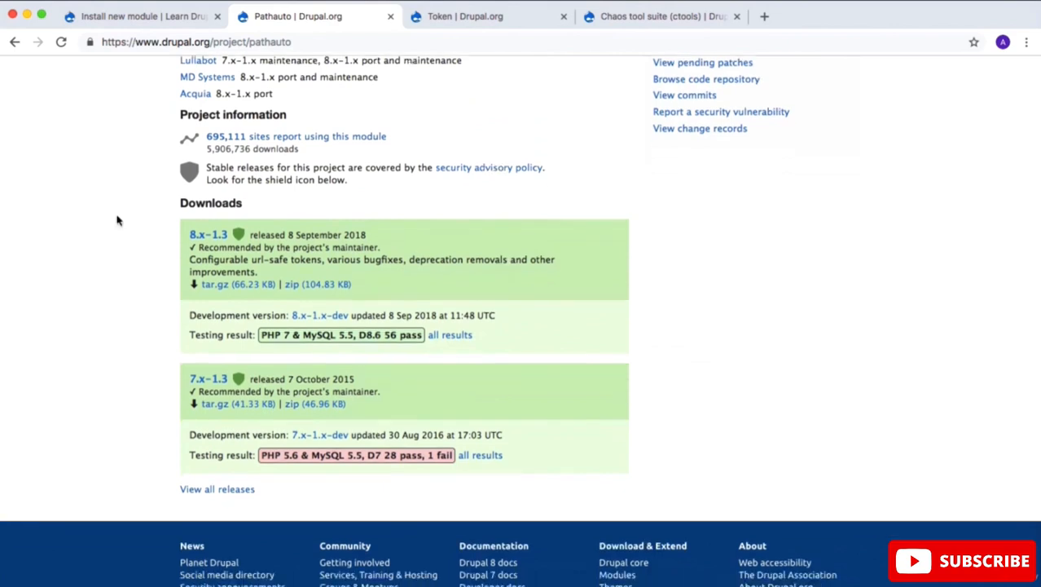
right_click(249, 289)
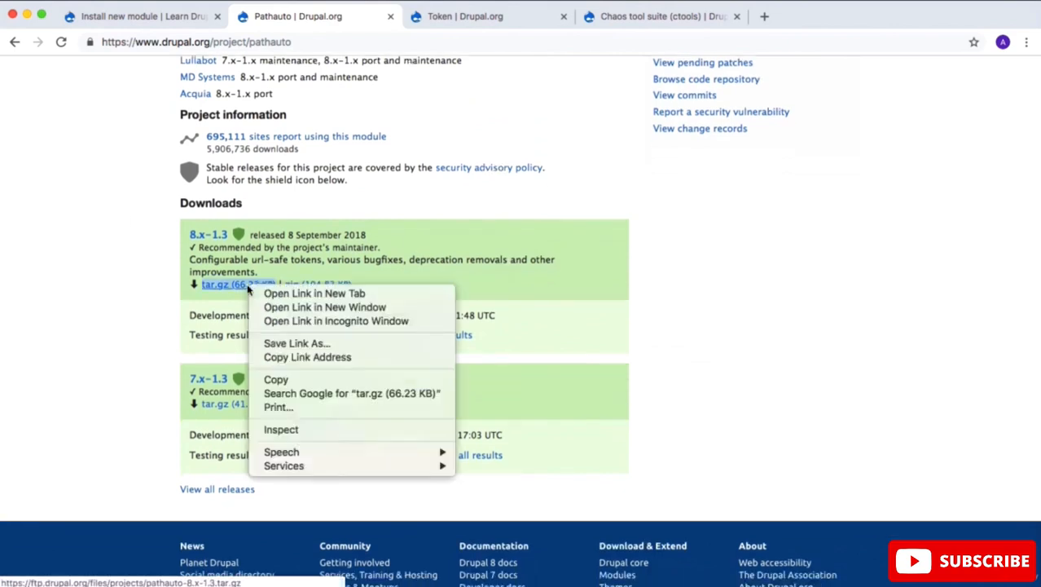
click(292, 358)
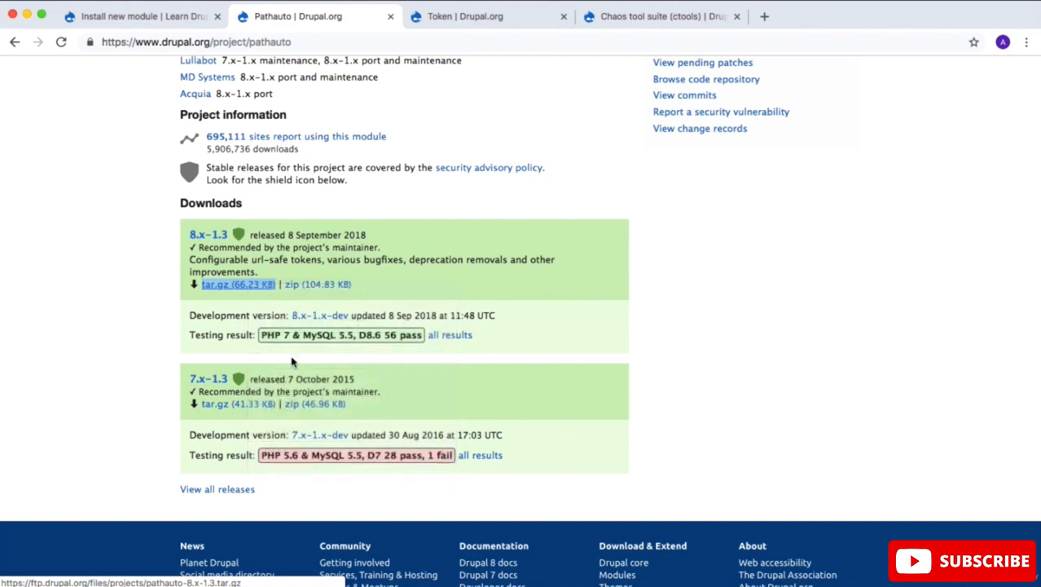
click(160, 23)
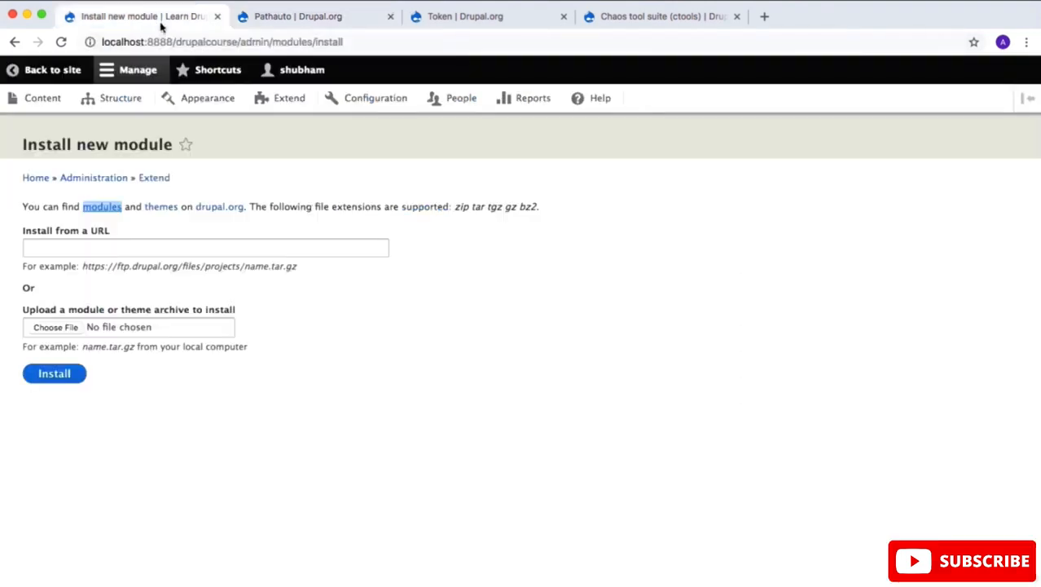
click(128, 242)
right_click(128, 244)
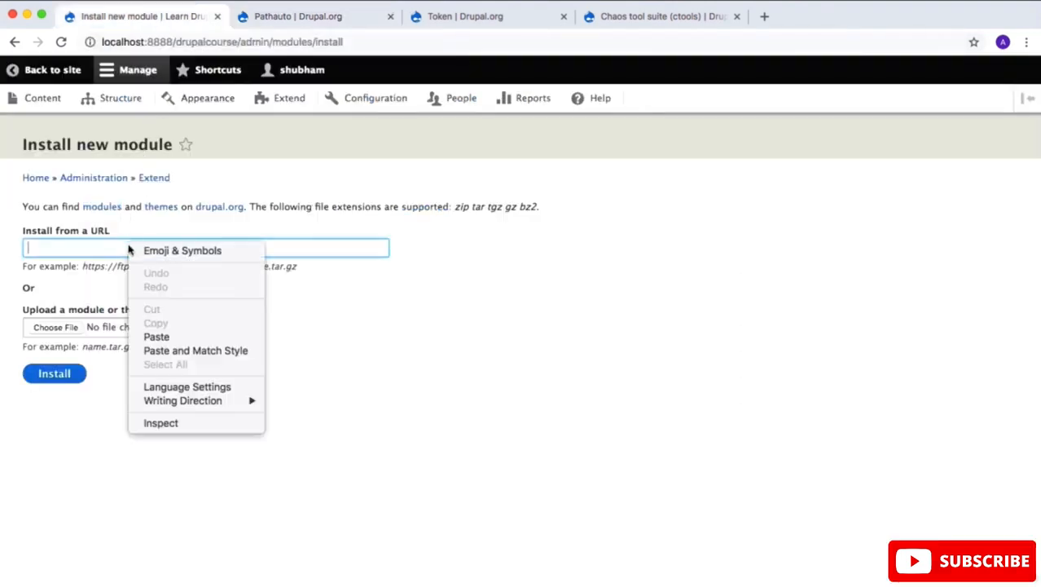
click(168, 343)
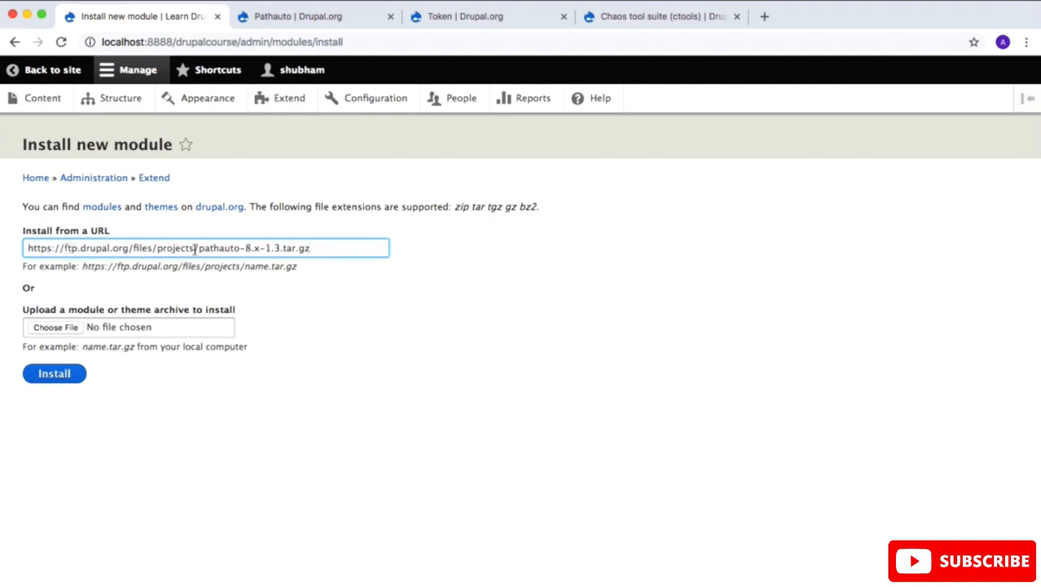
drag(197, 246, 281, 253)
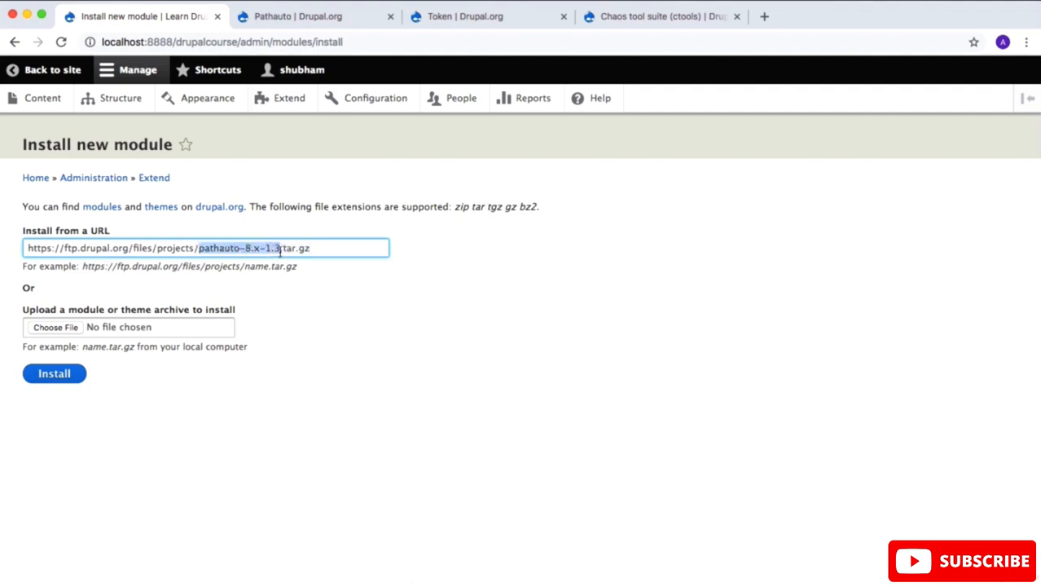
click(330, 285)
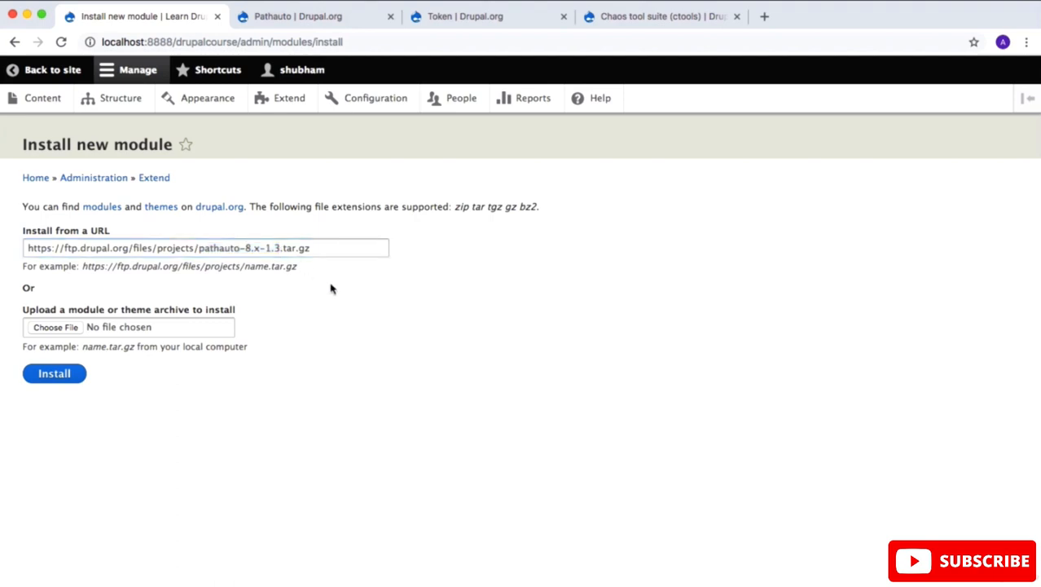
click(72, 375)
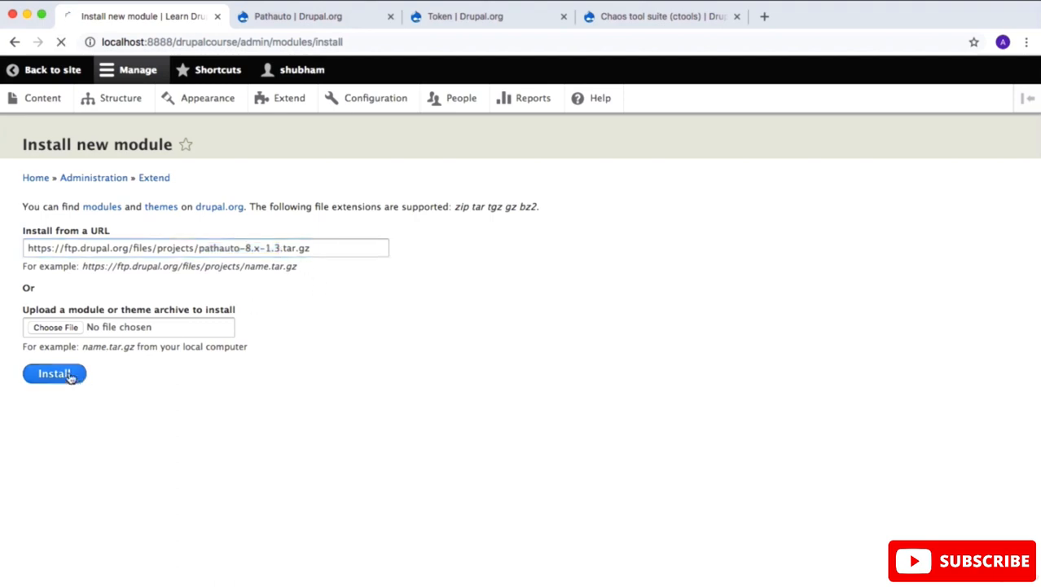
click(332, 17)
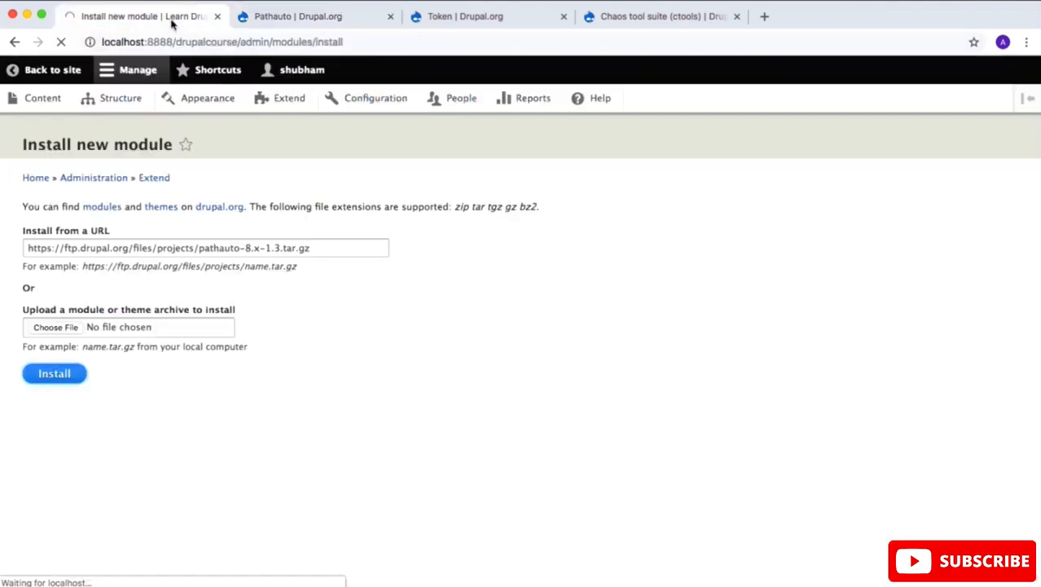
click(167, 18)
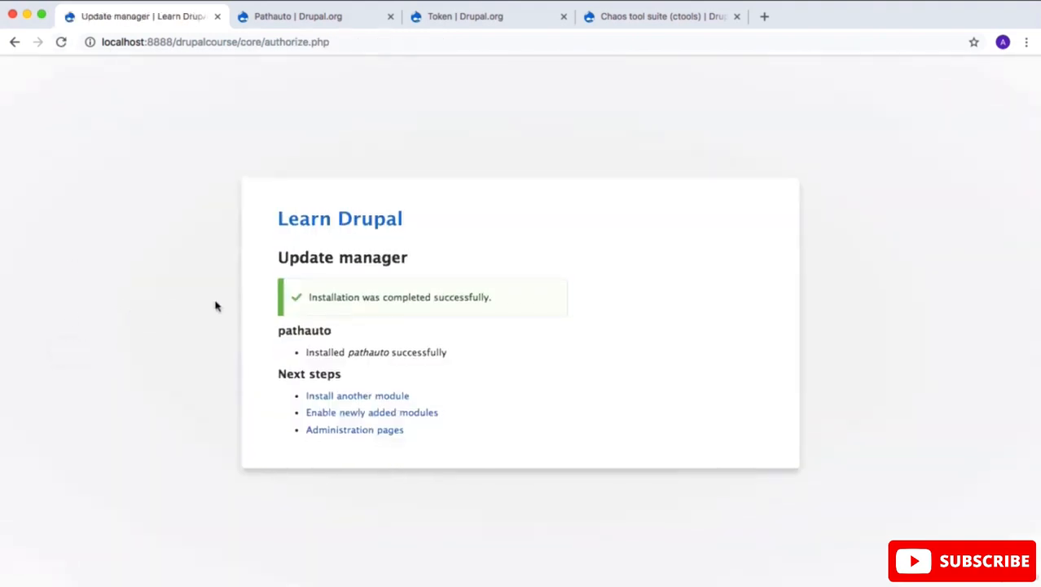
Step: Go to the site's Extend page and expand Pathauto's description to check which modules it requires
click(368, 431)
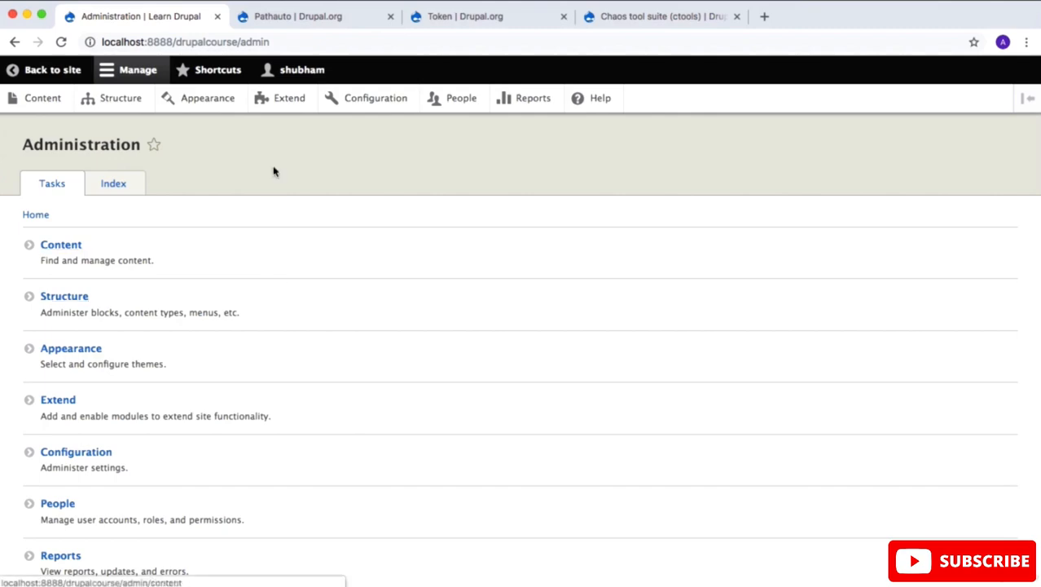
click(288, 104)
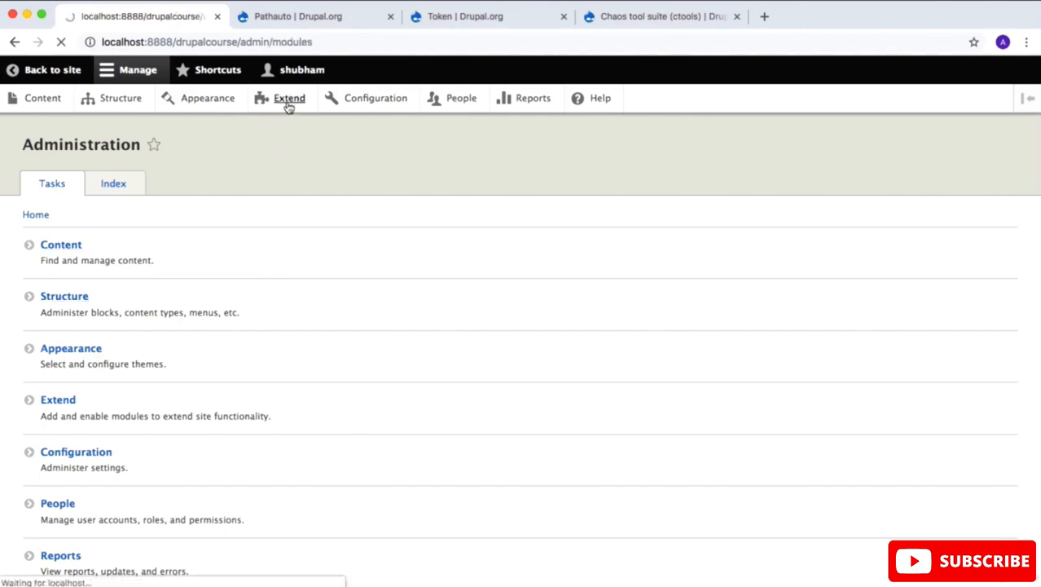
scroll(210, 442, down, 20)
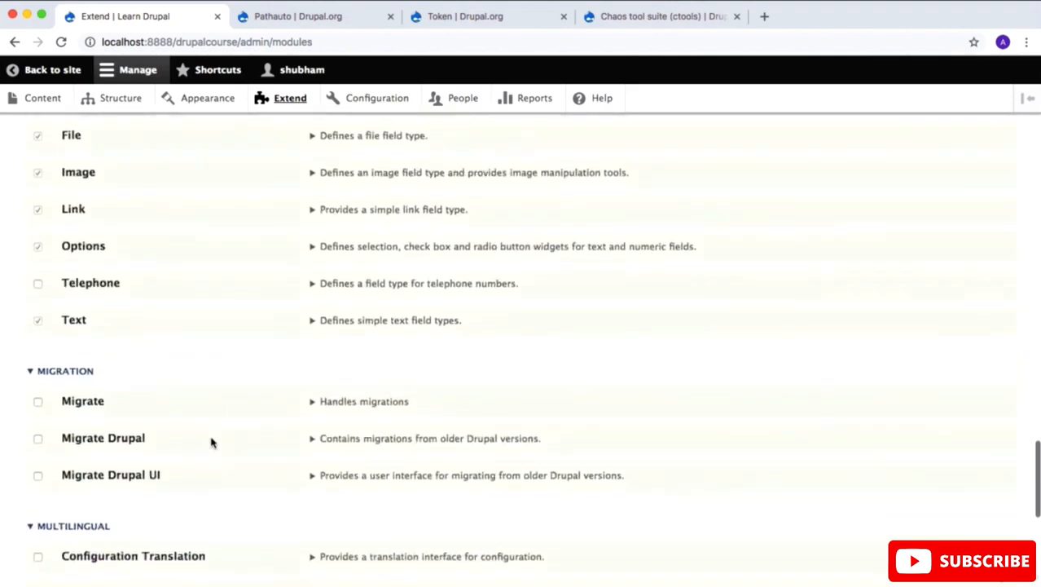
scroll(210, 442, down, 10)
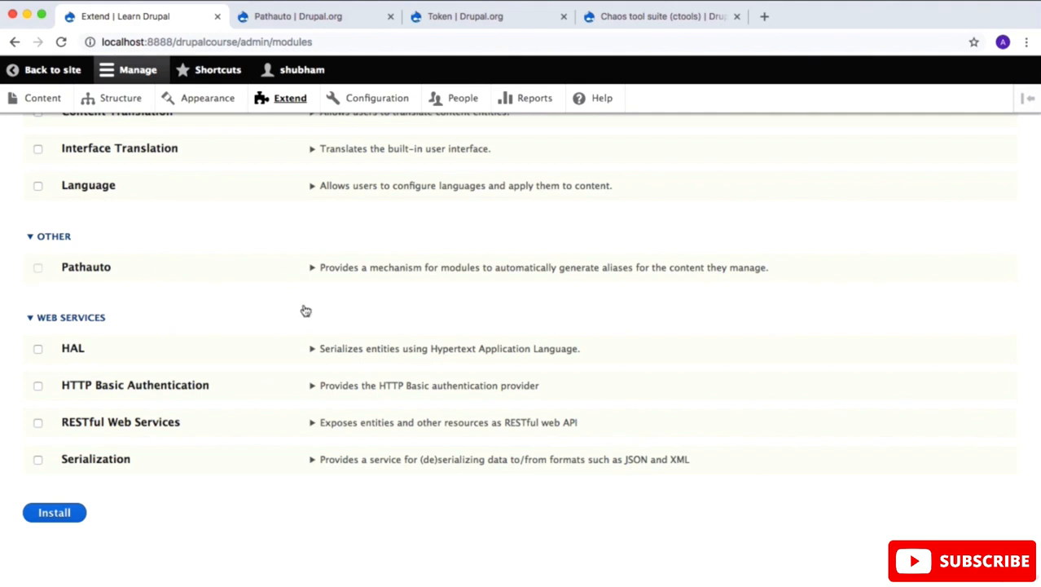
click(313, 269)
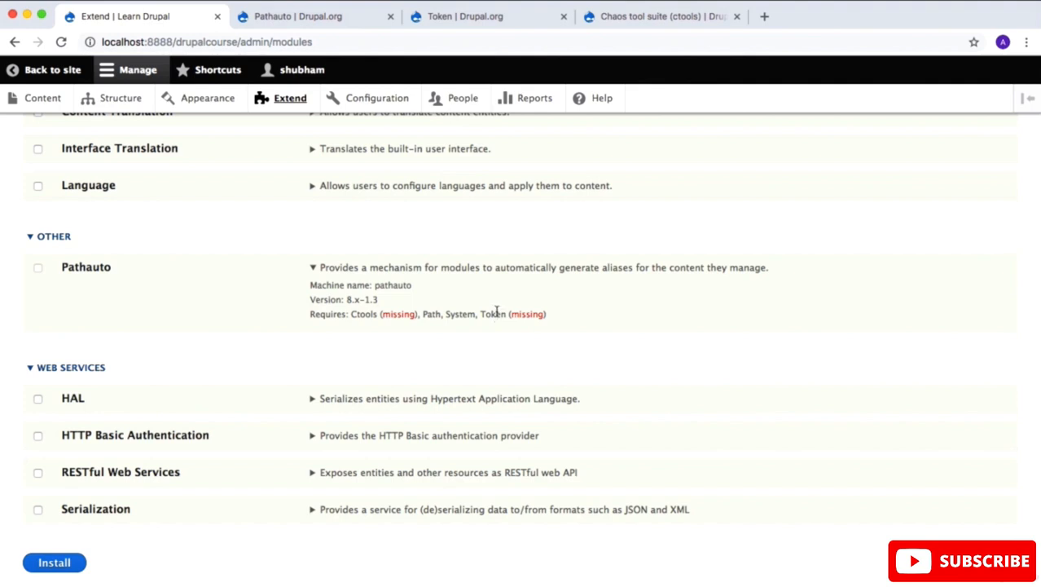
Step: Copy the link address of the 8.x-1.5 tar.gz download from the Token project page
click(499, 21)
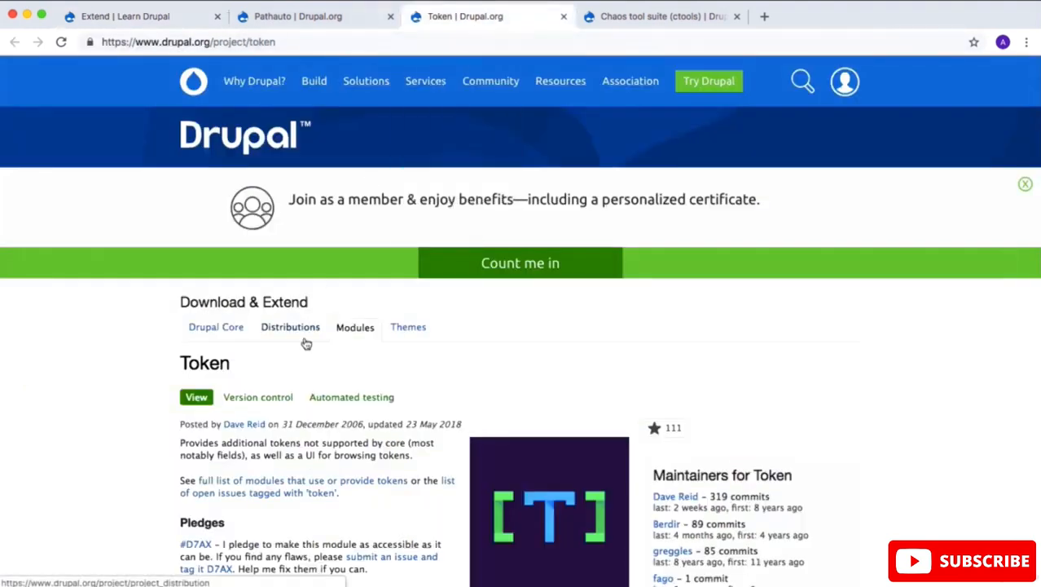
scroll(306, 343, down, 10)
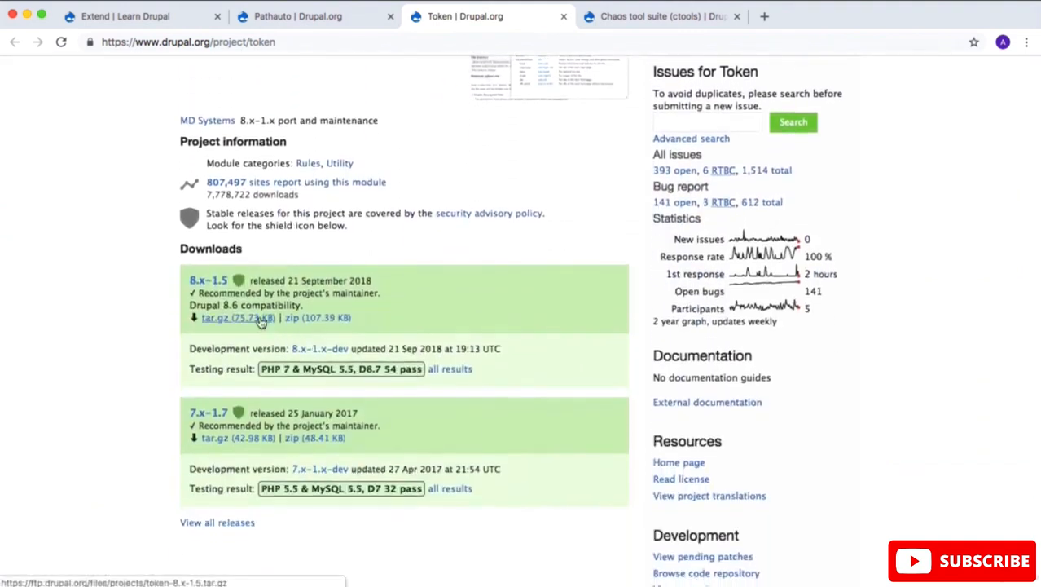
right_click(261, 322)
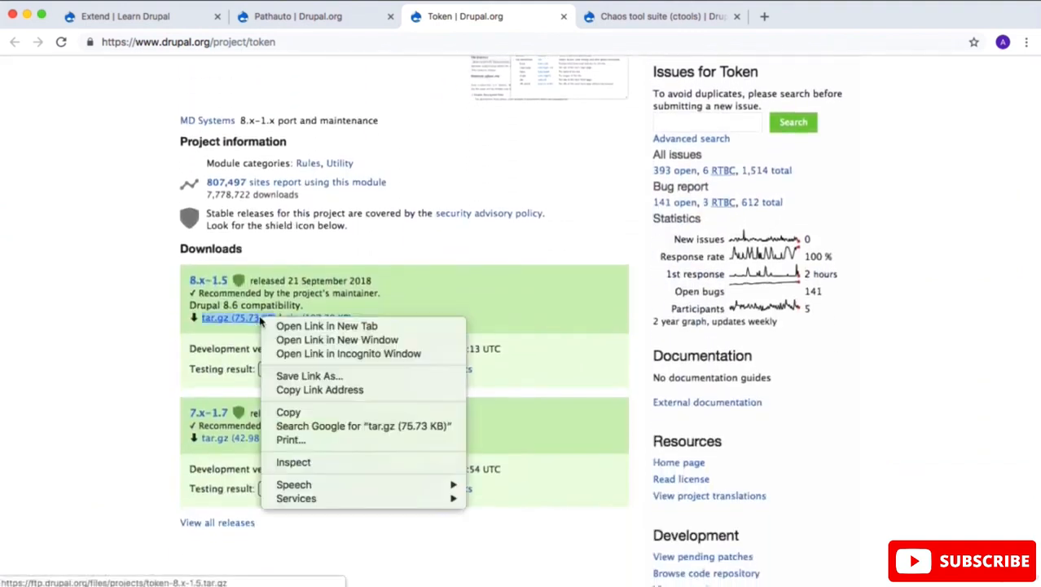
click(302, 389)
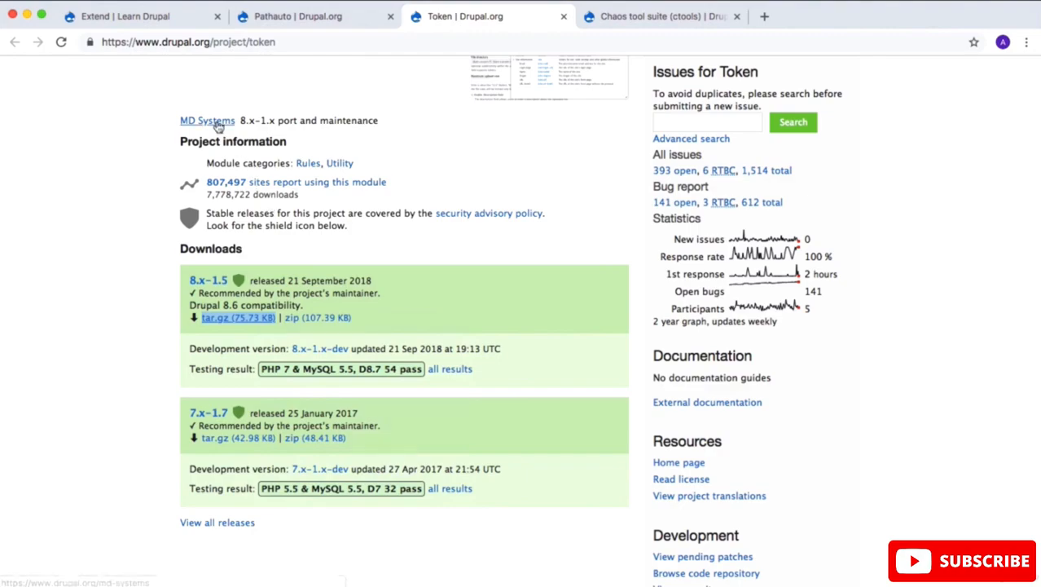
click(155, 16)
scroll(240, 350, up, 20)
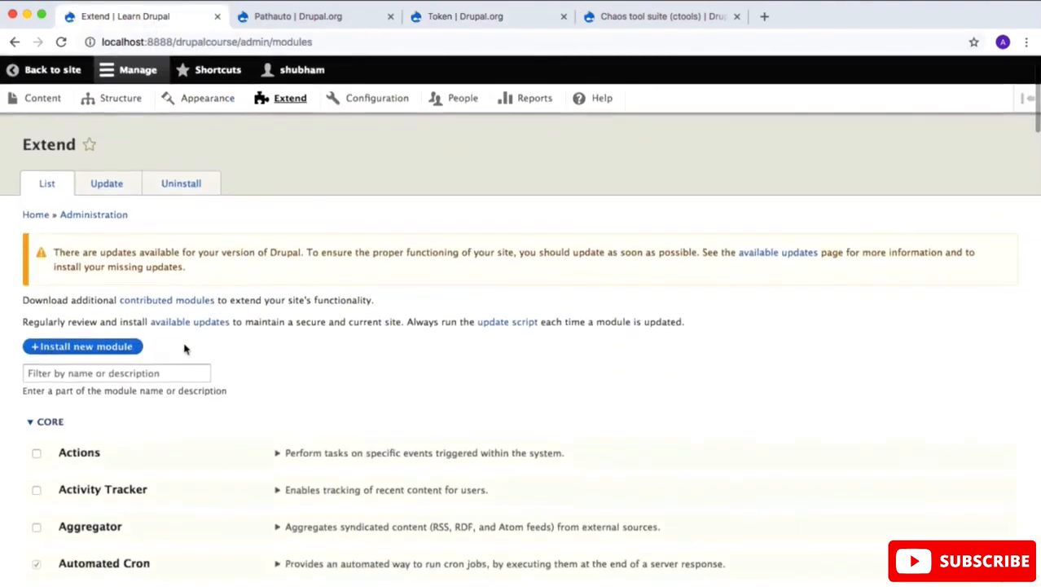
click(103, 346)
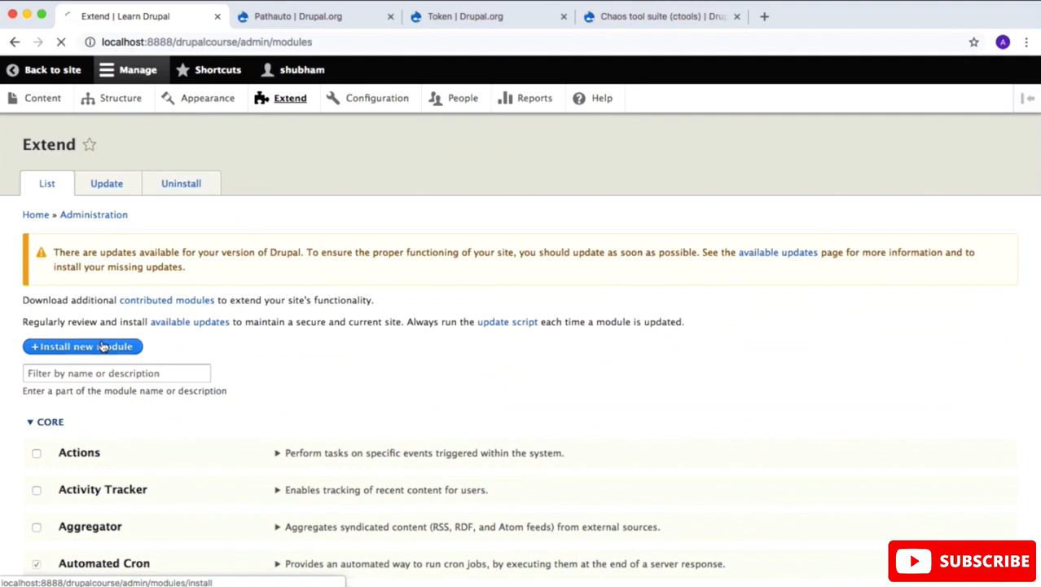
click(120, 242)
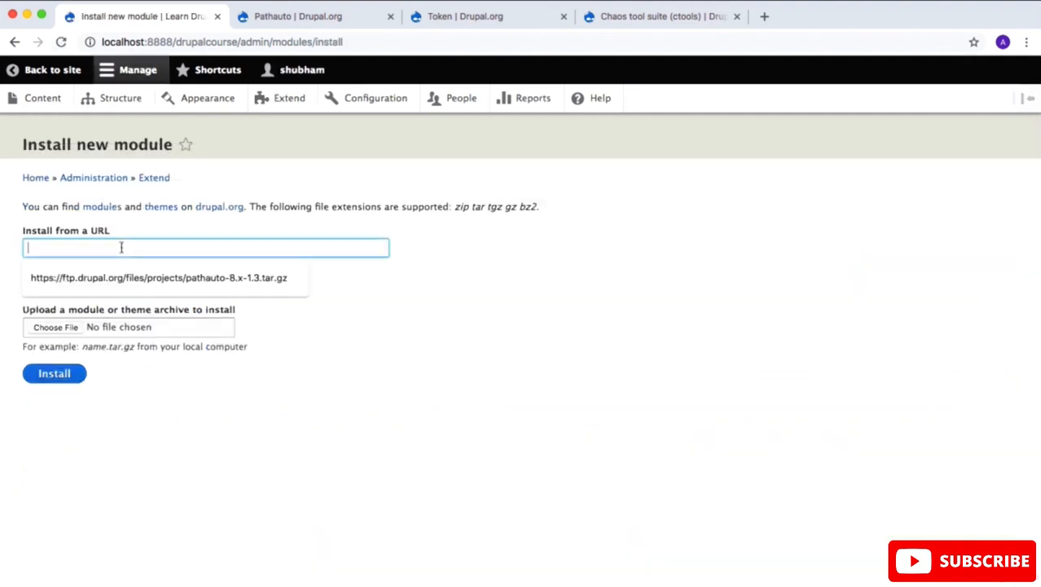
right_click(122, 248)
click(161, 342)
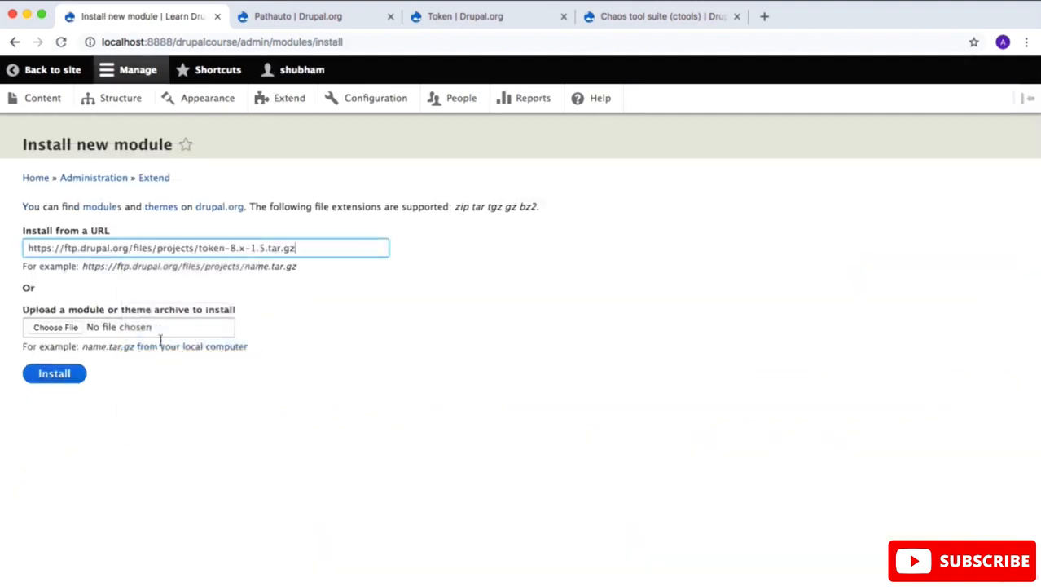
click(63, 374)
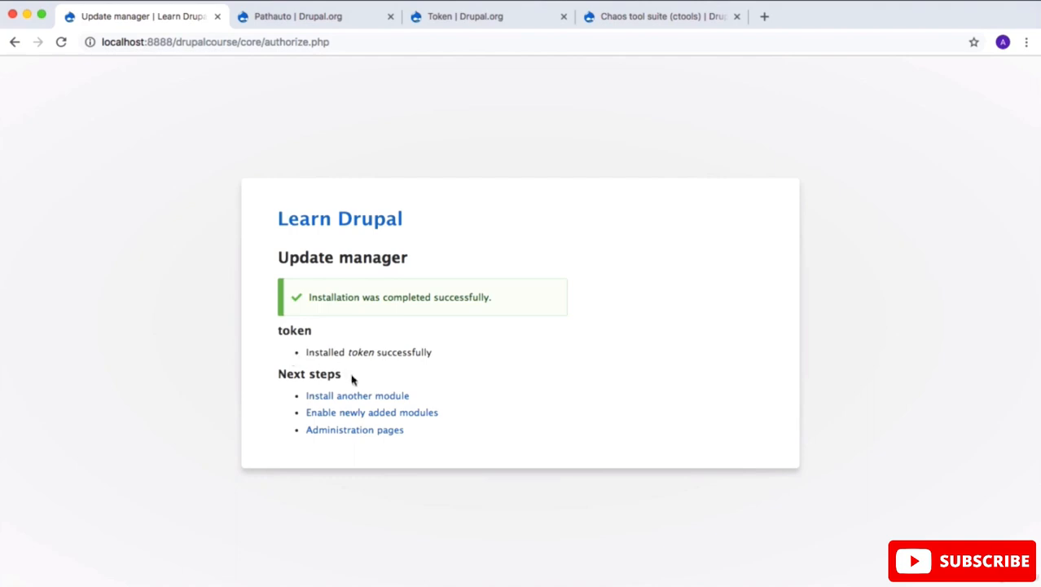
drag(352, 379, 266, 377)
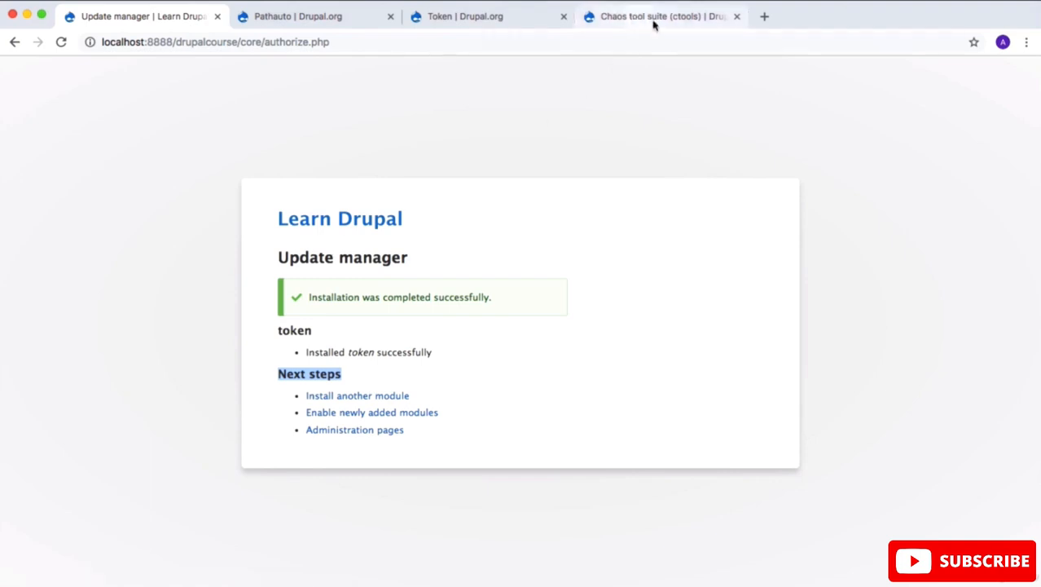
Step: Reopen the site's Install new module page and copy the CTools 8.x-3.0 tar.gz link address from its project page
click(374, 398)
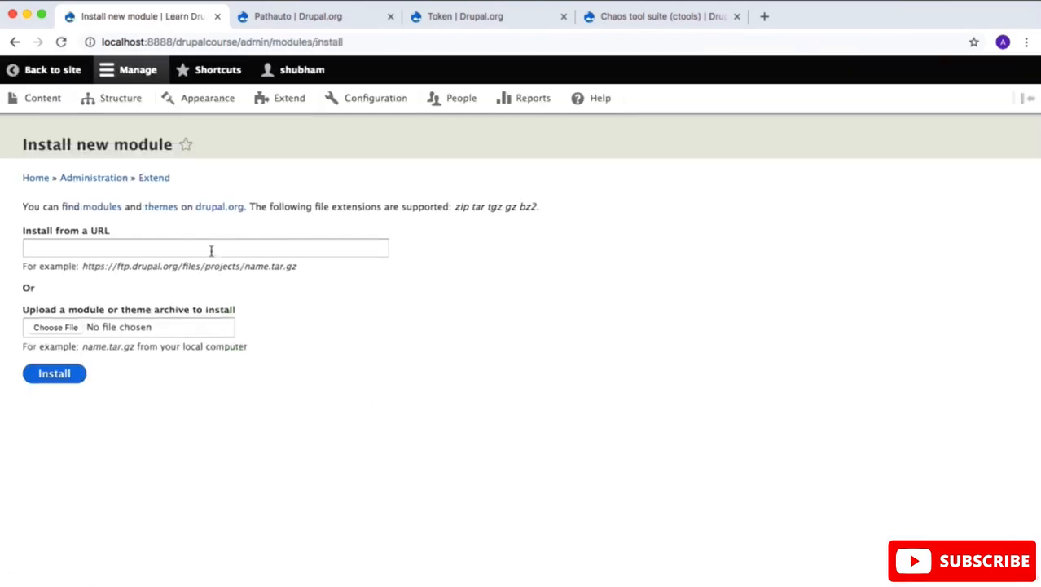
click(662, 16)
scroll(308, 464, down, 15)
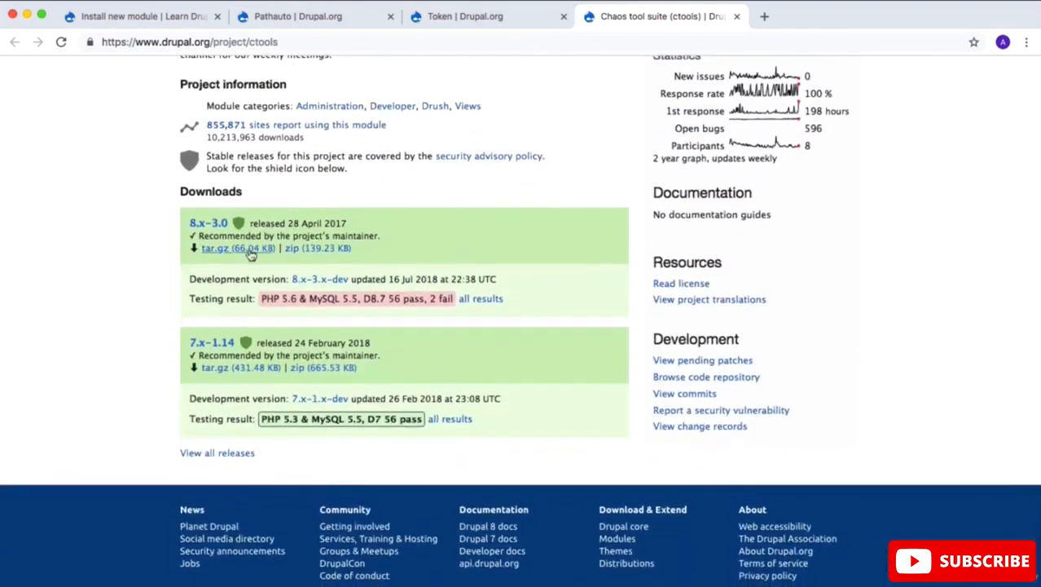
right_click(247, 249)
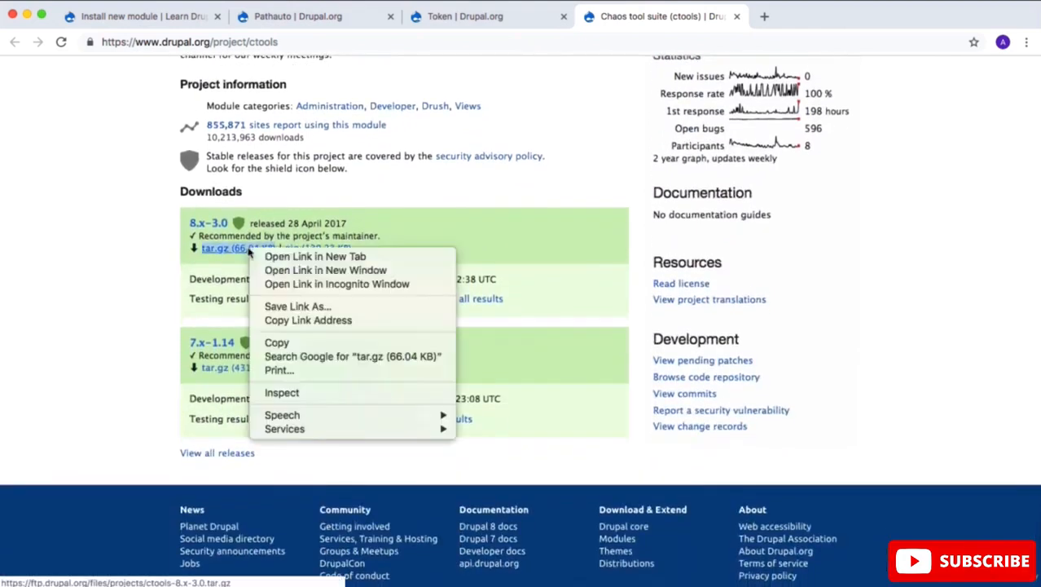
click(319, 321)
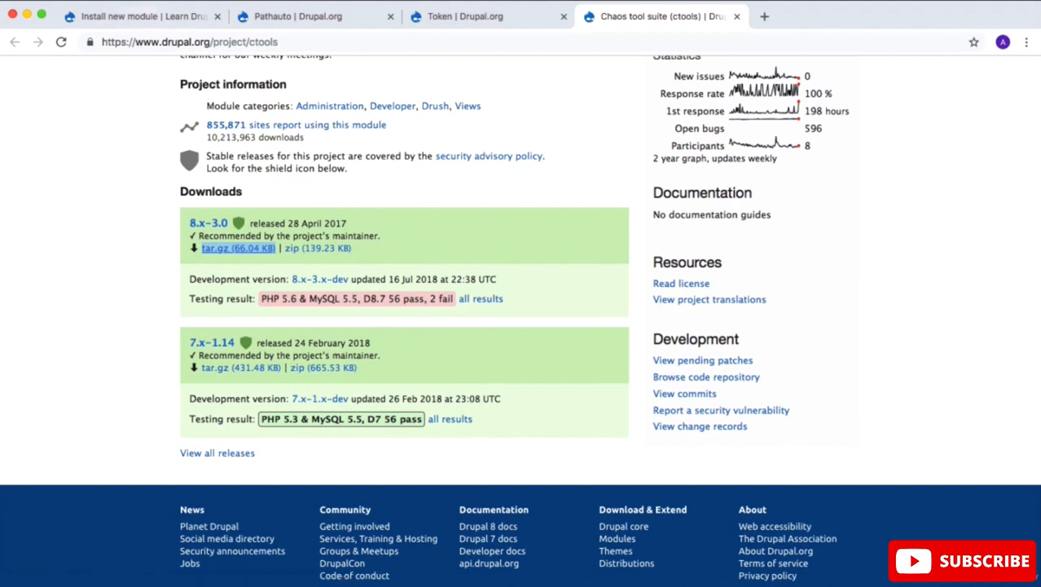
click(143, 18)
click(117, 250)
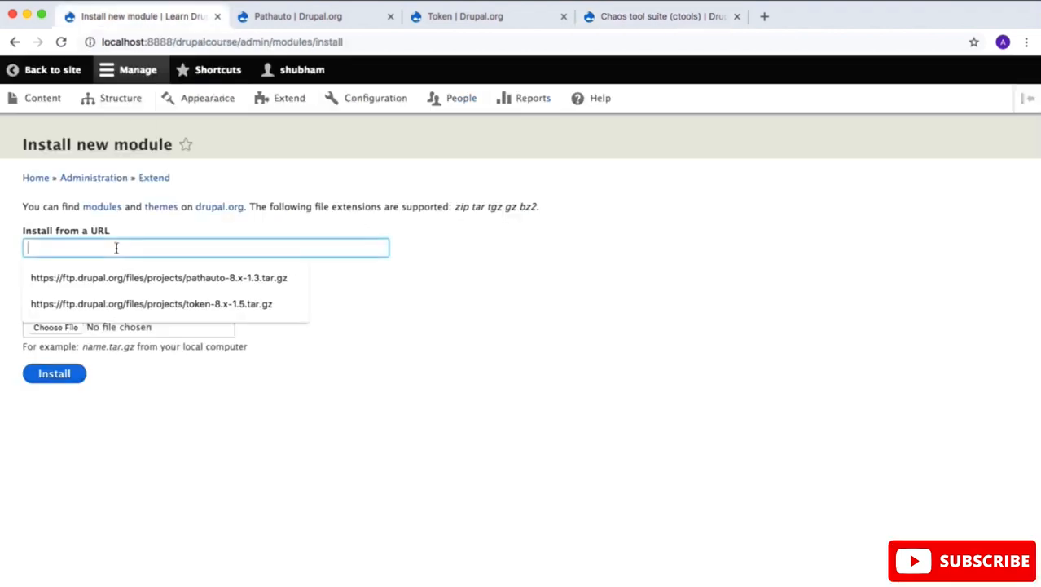
right_click(118, 250)
click(145, 343)
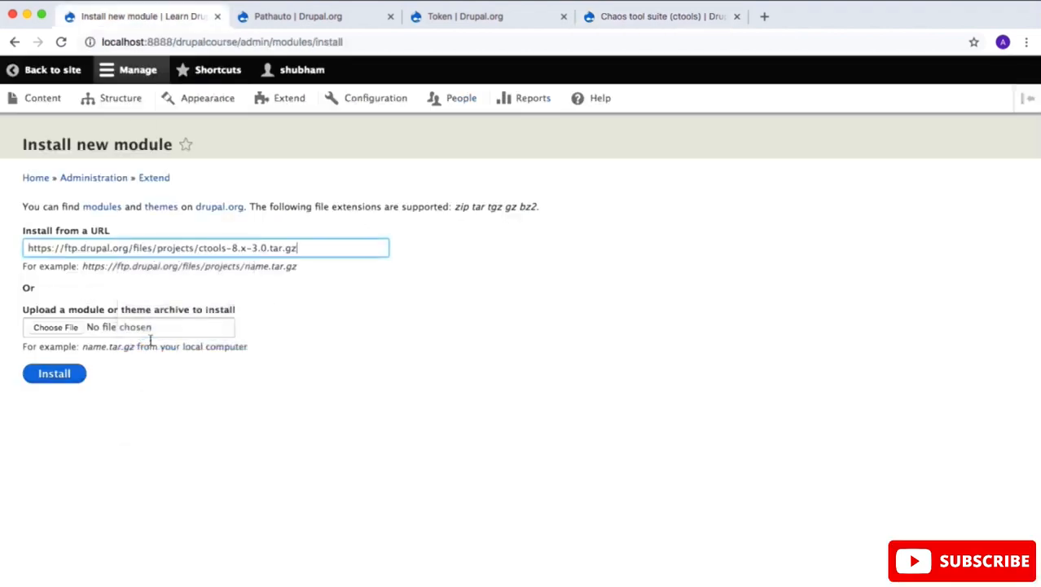
click(70, 373)
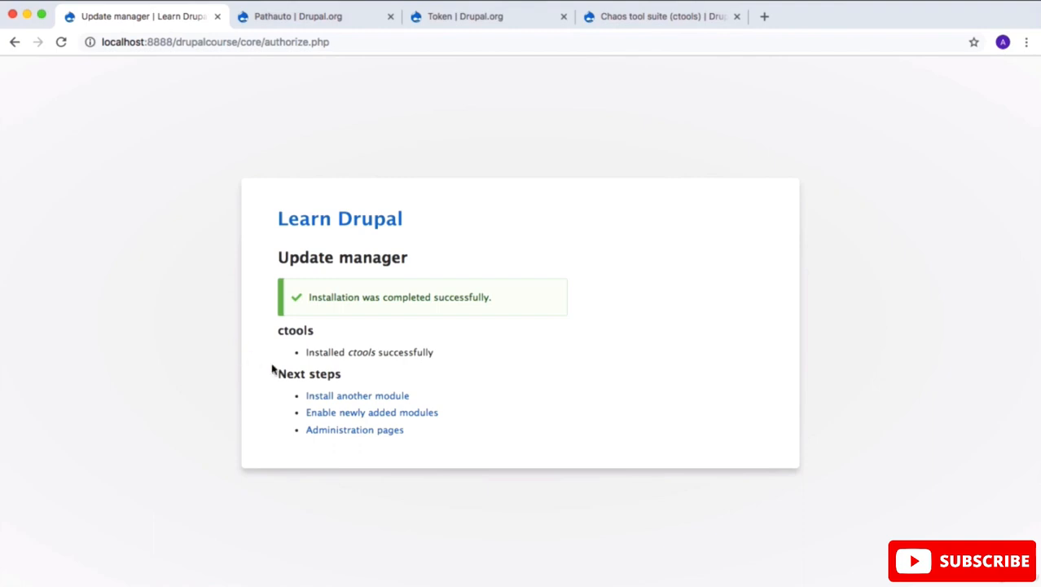
Step: Enable the Token, Pathauto and Chaos tools modules from the site's Extend page
click(350, 432)
click(286, 98)
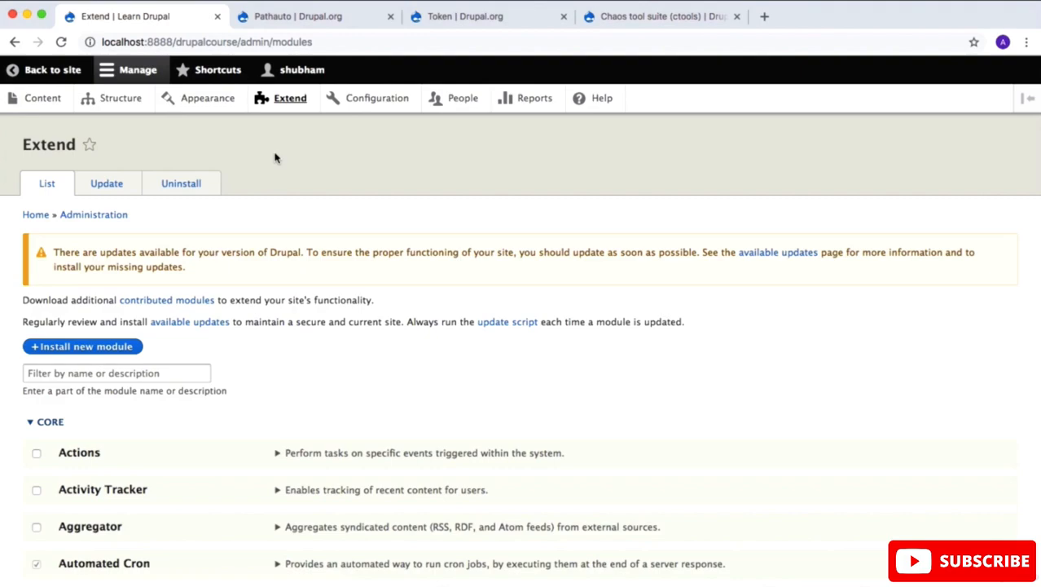
scroll(217, 482, down, 5)
scroll(217, 481, down, 15)
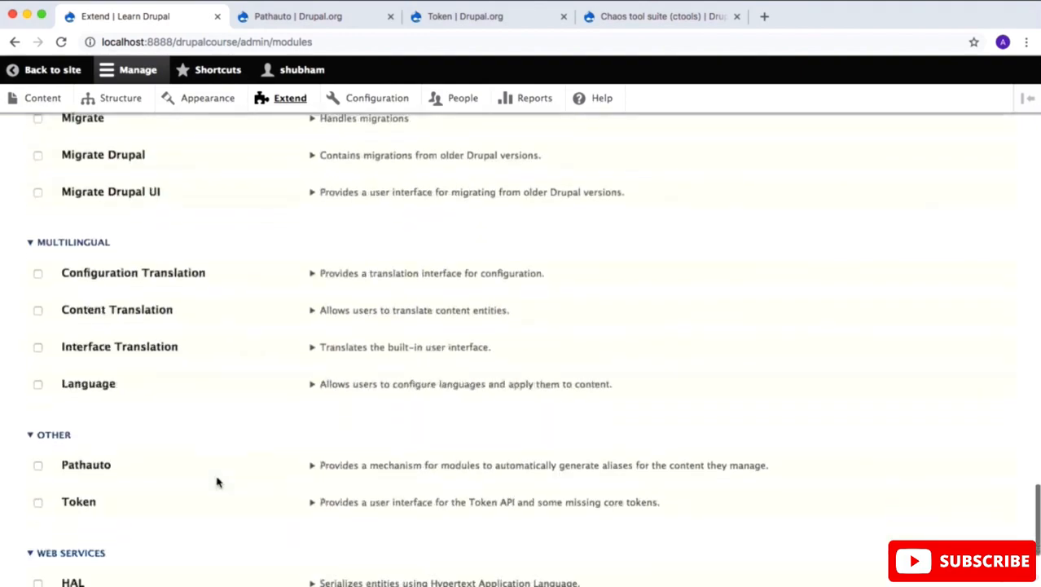
scroll(217, 481, down, 3)
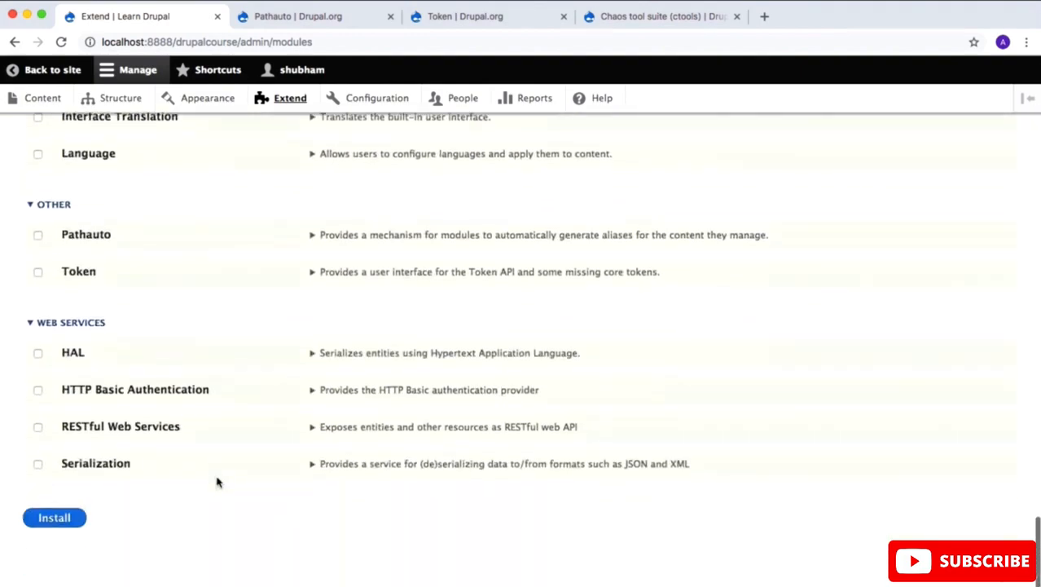
click(37, 272)
scroll(38, 272, up, 5)
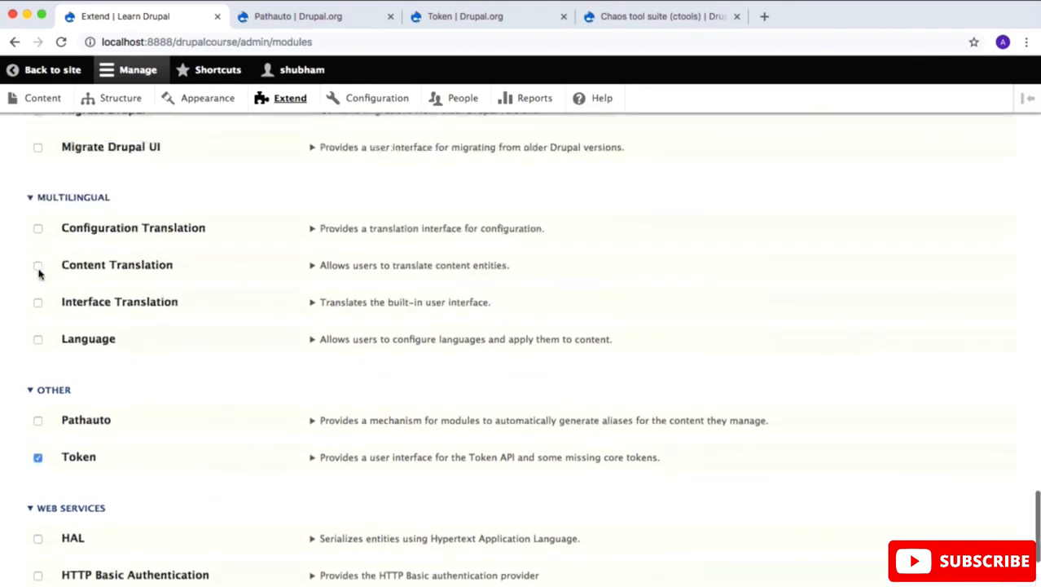
click(38, 426)
scroll(151, 320, up, 10)
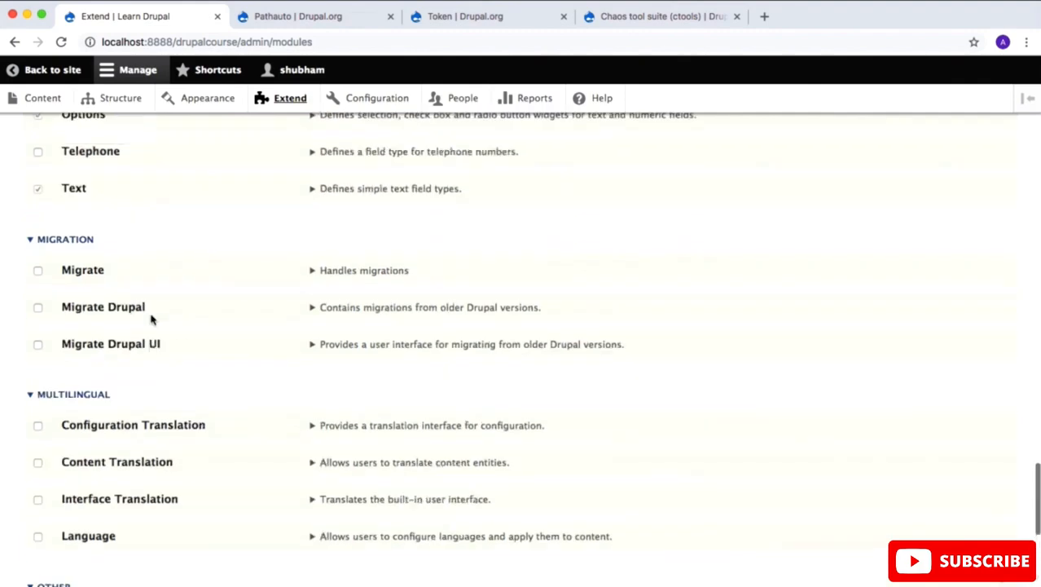
scroll(151, 320, up, 15)
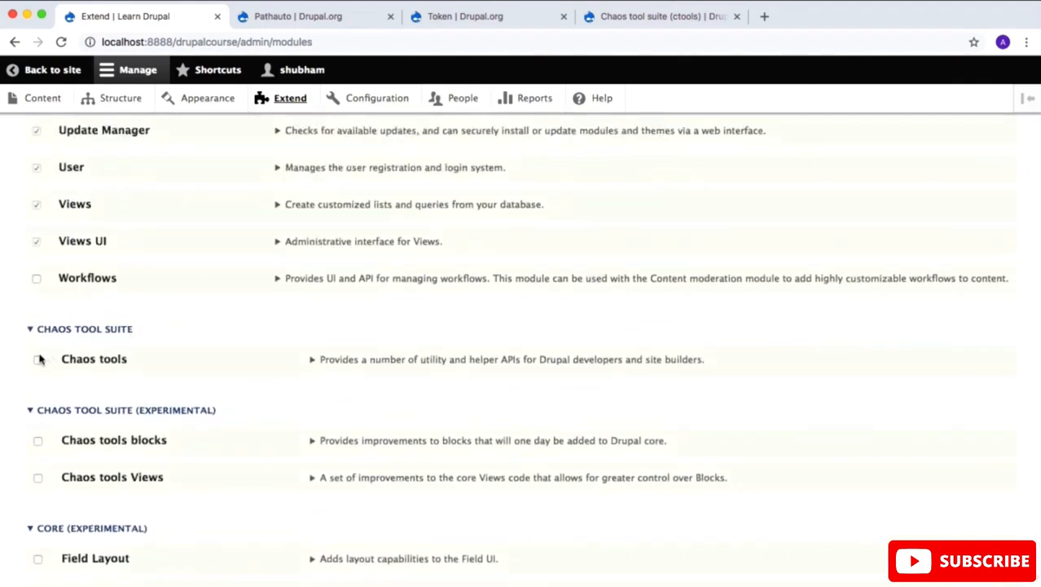
click(38, 360)
scroll(185, 466, down, 20)
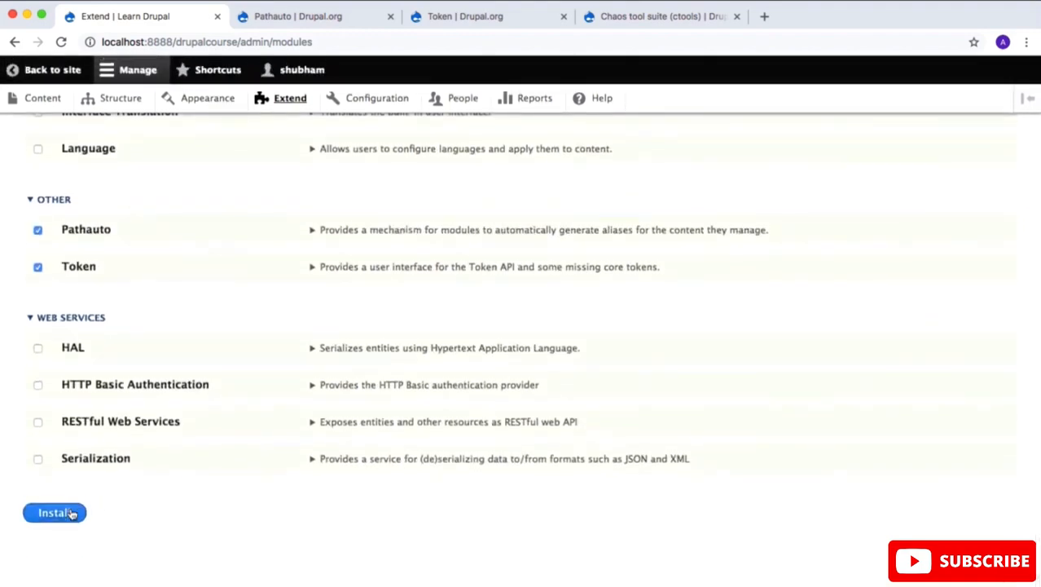
click(72, 513)
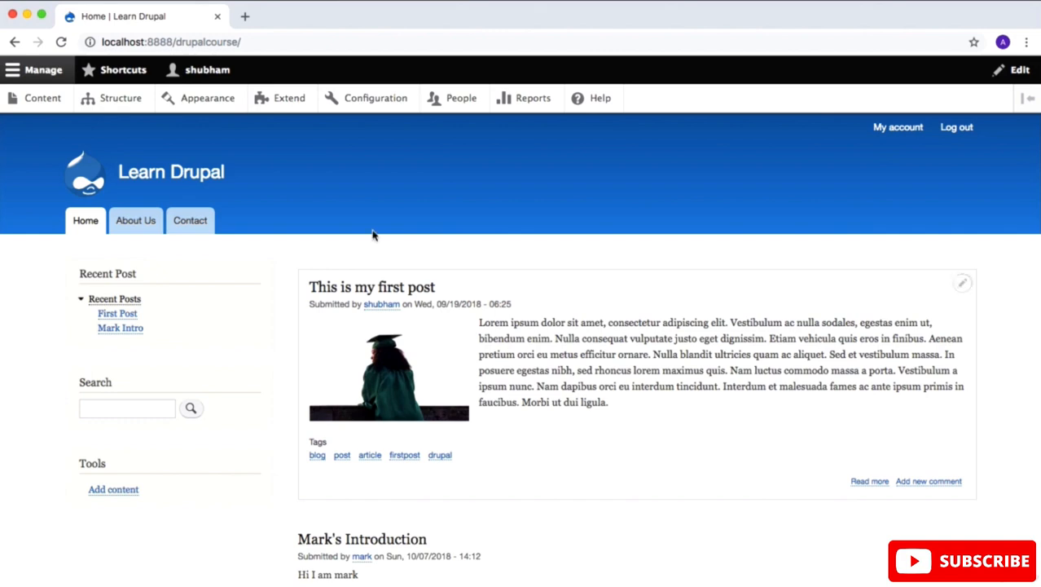
Step: Filter the Extend module list by "pathauto" and open the Pathauto module's configuration page
click(285, 100)
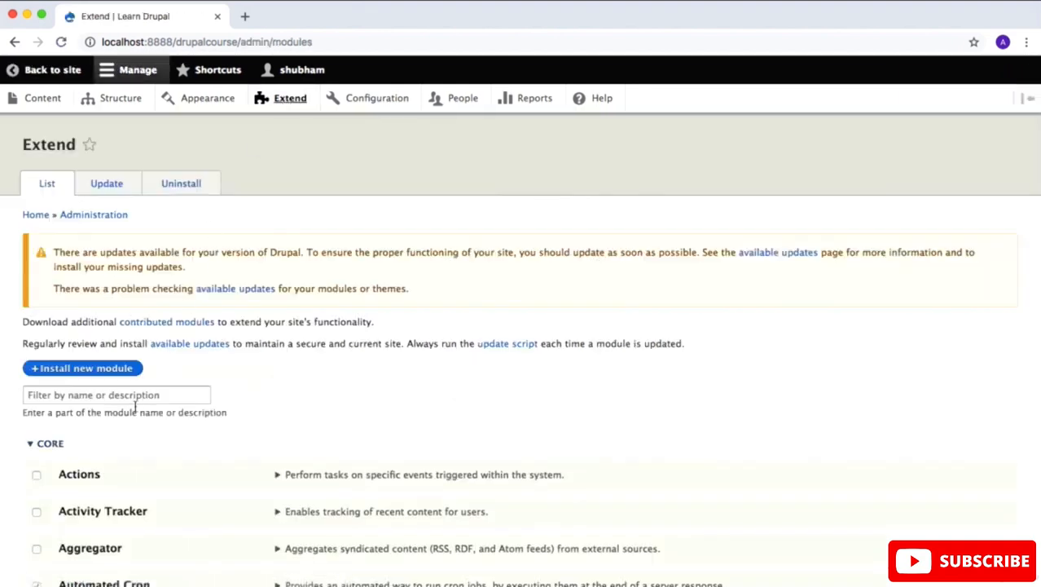
click(136, 395)
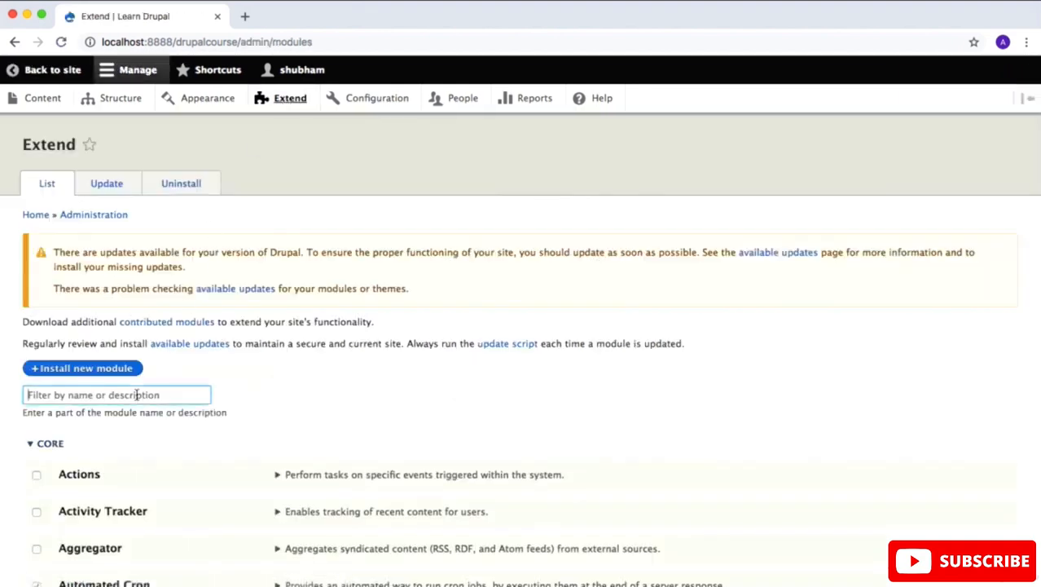
text(pathauto)
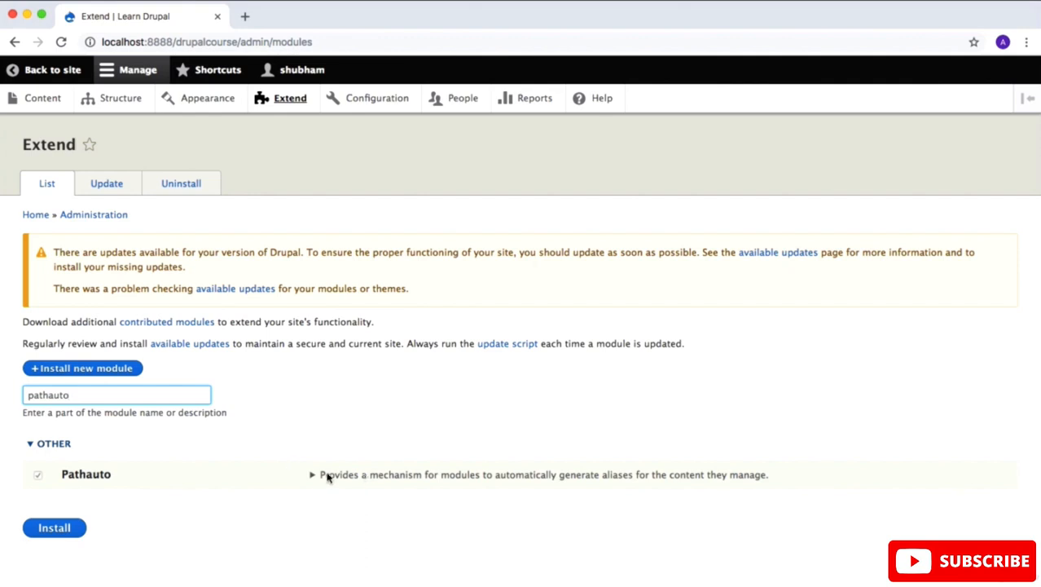
click(310, 476)
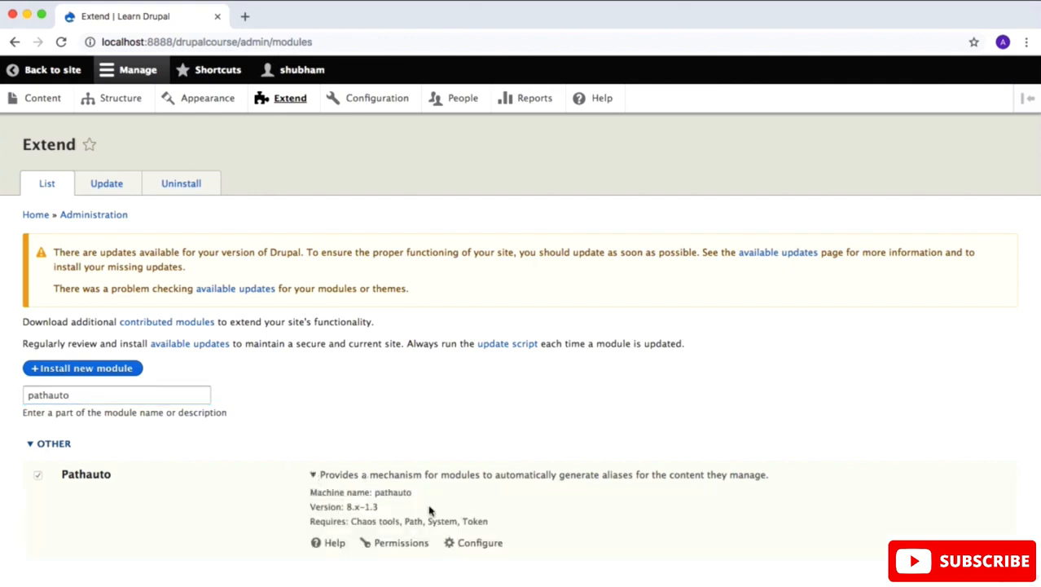
scroll(430, 511, down, 2)
click(480, 458)
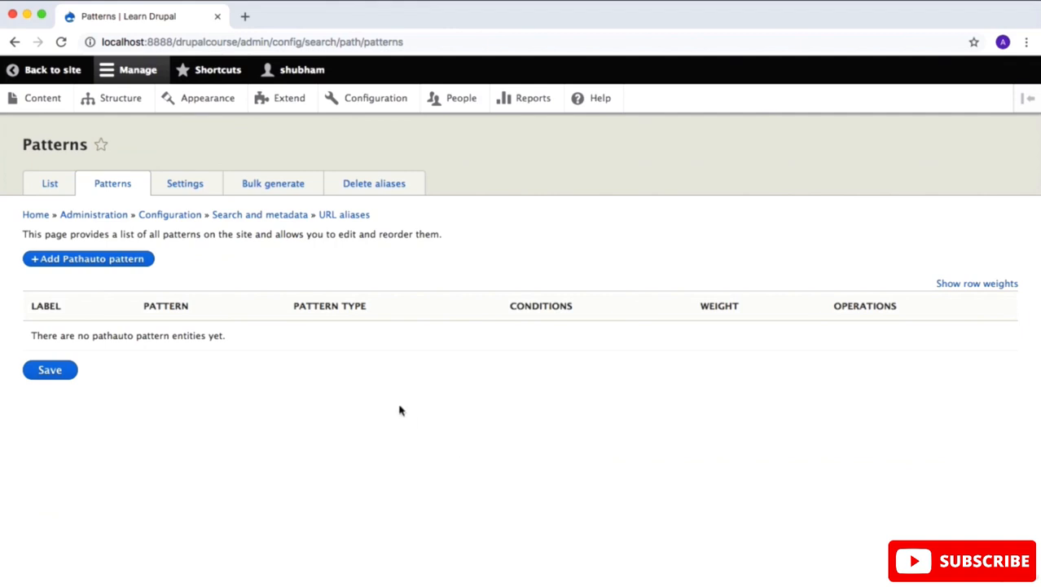
Step: Start a new Pathauto pattern and set its pattern type to Content
click(118, 261)
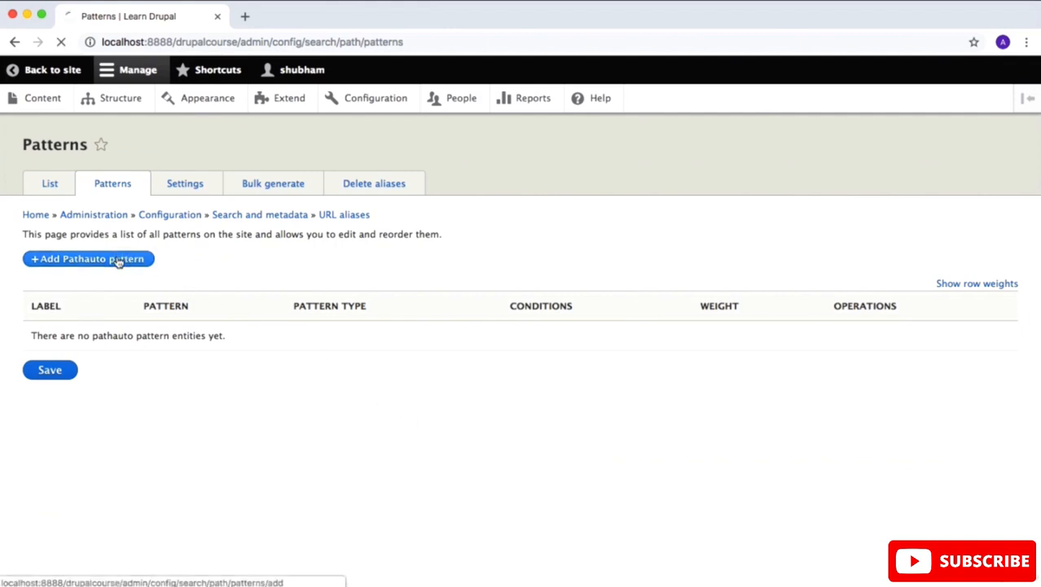
click(110, 236)
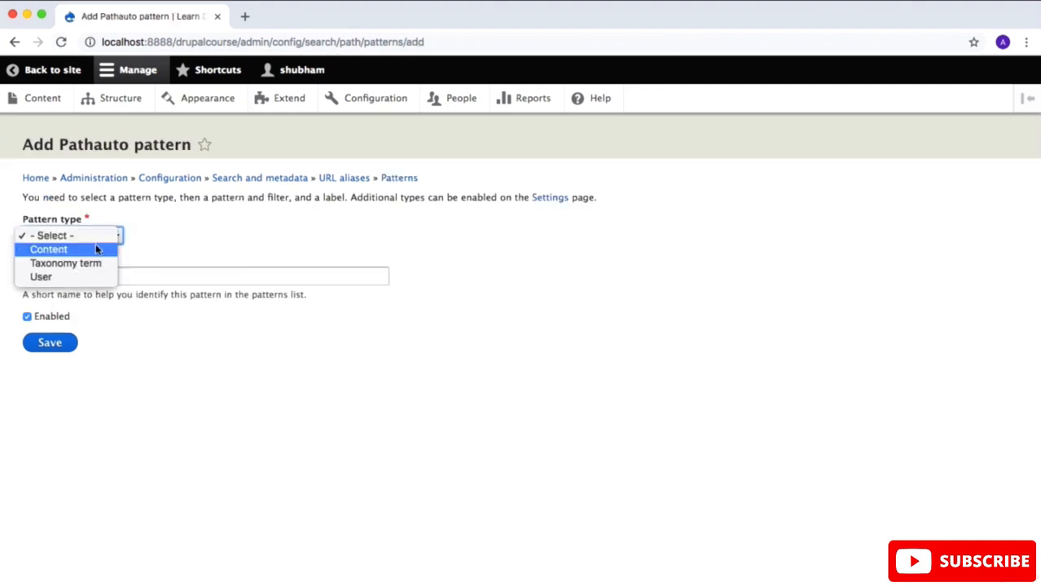
click(96, 249)
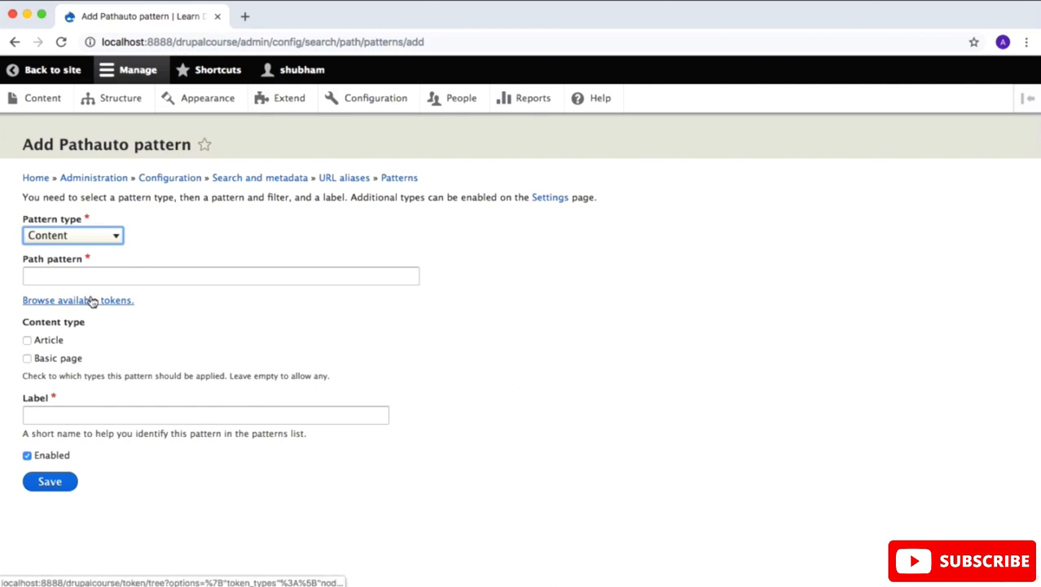
Step: Browse the available tokens, expand the Nodes group and copy the title token [node:title]
click(93, 300)
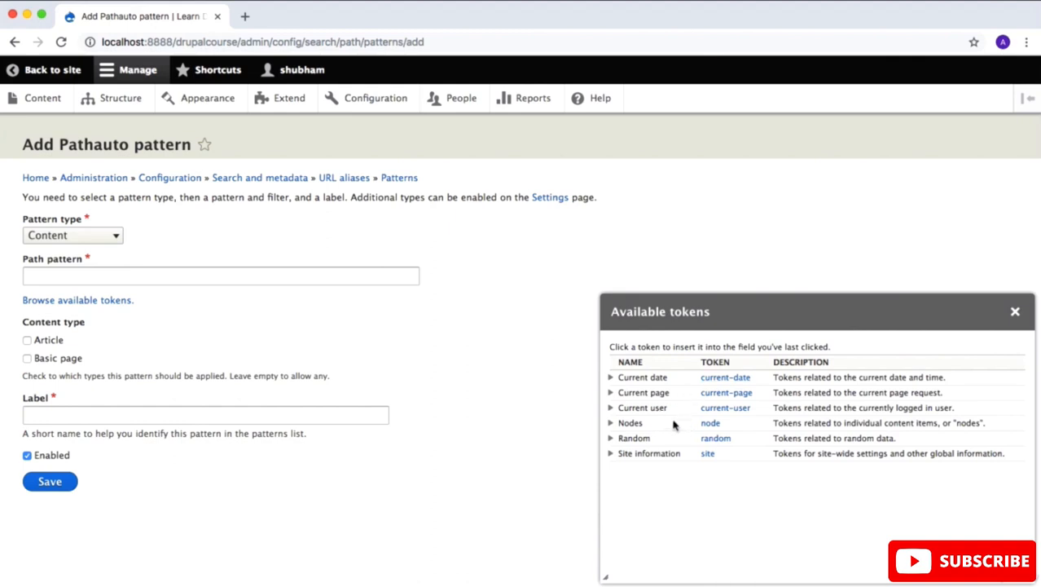
click(611, 423)
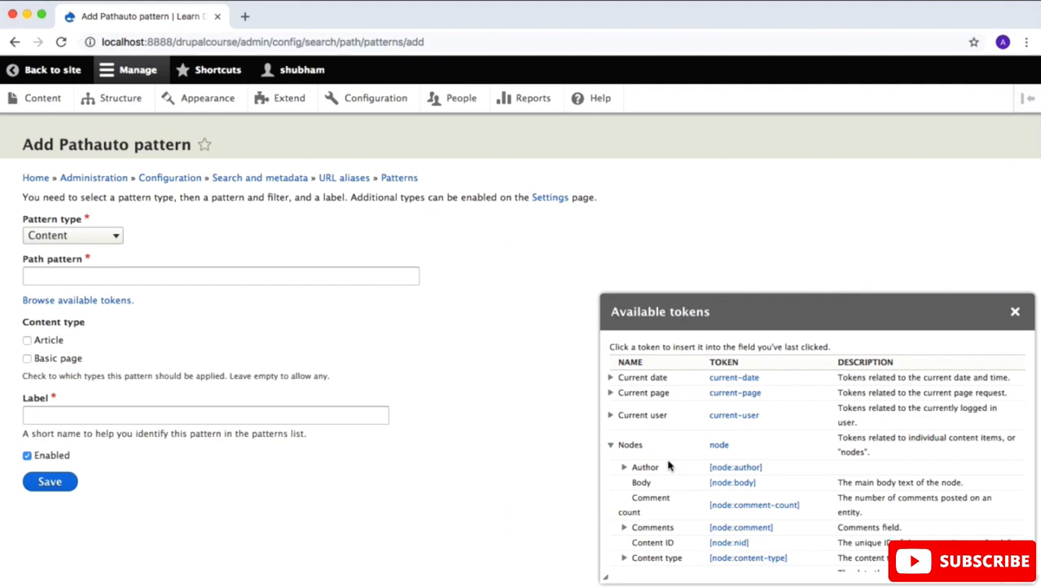
scroll(668, 465, down, 3)
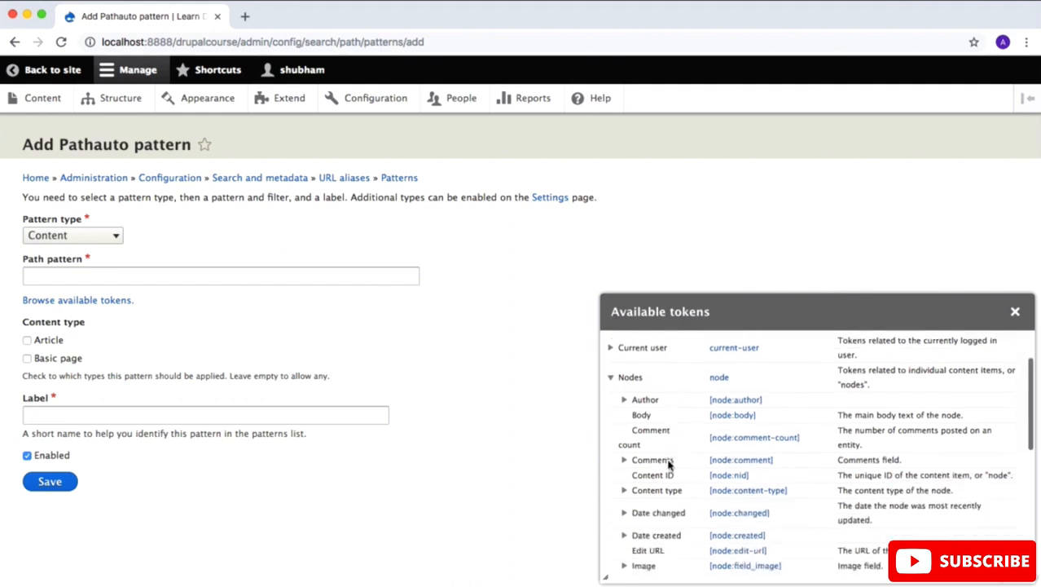
scroll(669, 465, up, 2)
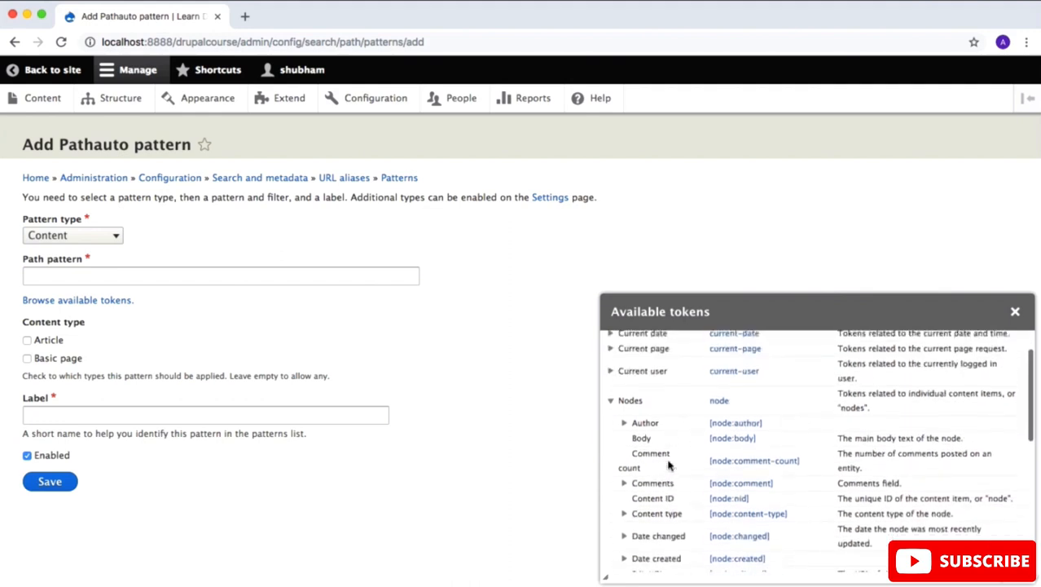
scroll(776, 447, down, 10)
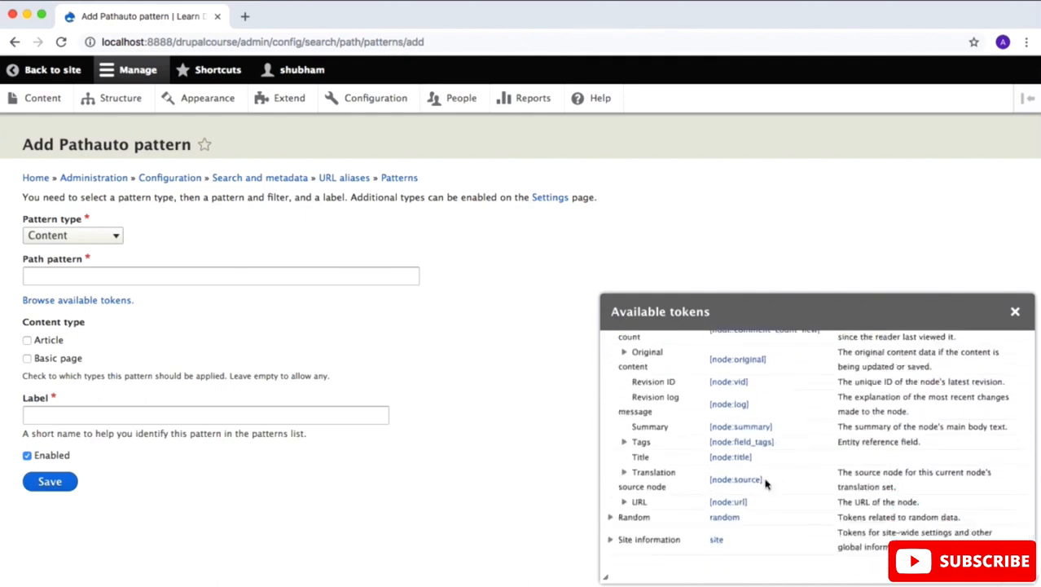
click(755, 461)
drag(756, 461, 710, 459)
key(super+c)
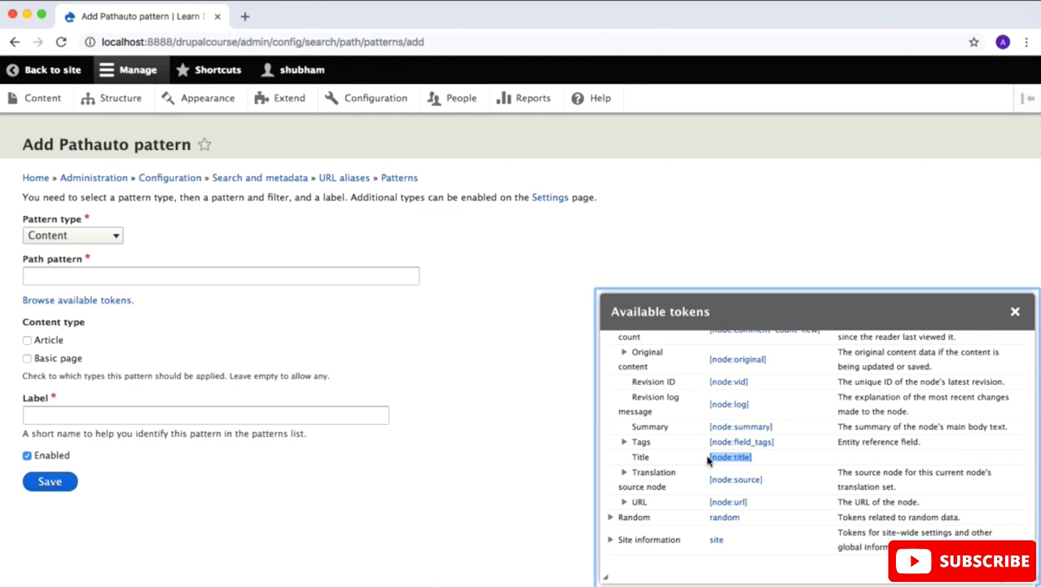
Step: Set the path pattern to /article/[node:title]
click(221, 276)
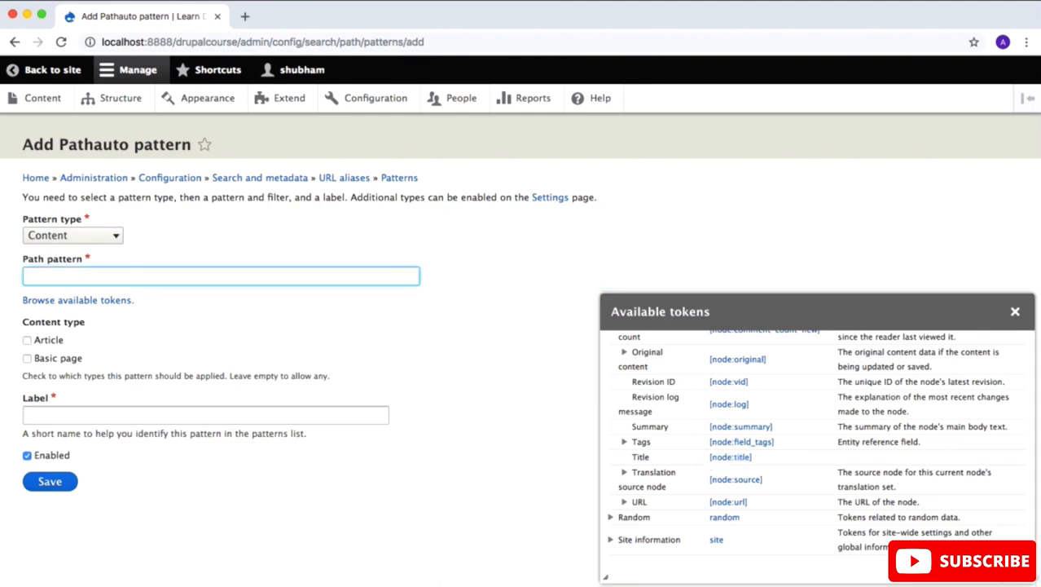
text(/article/)
key(super+v)
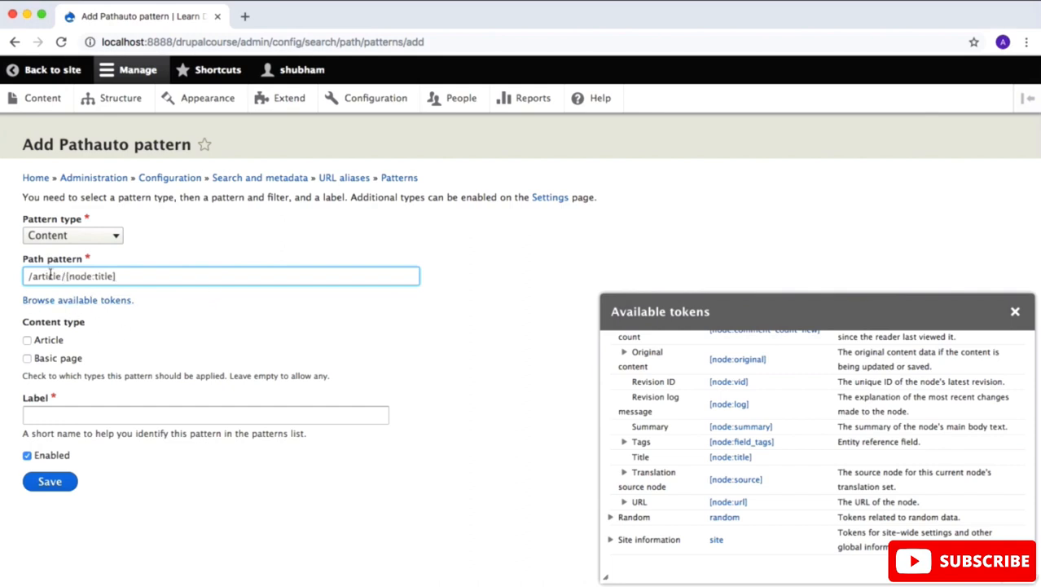
Step: Apply the pattern to the Article content type, label it "Article" and save it
click(27, 341)
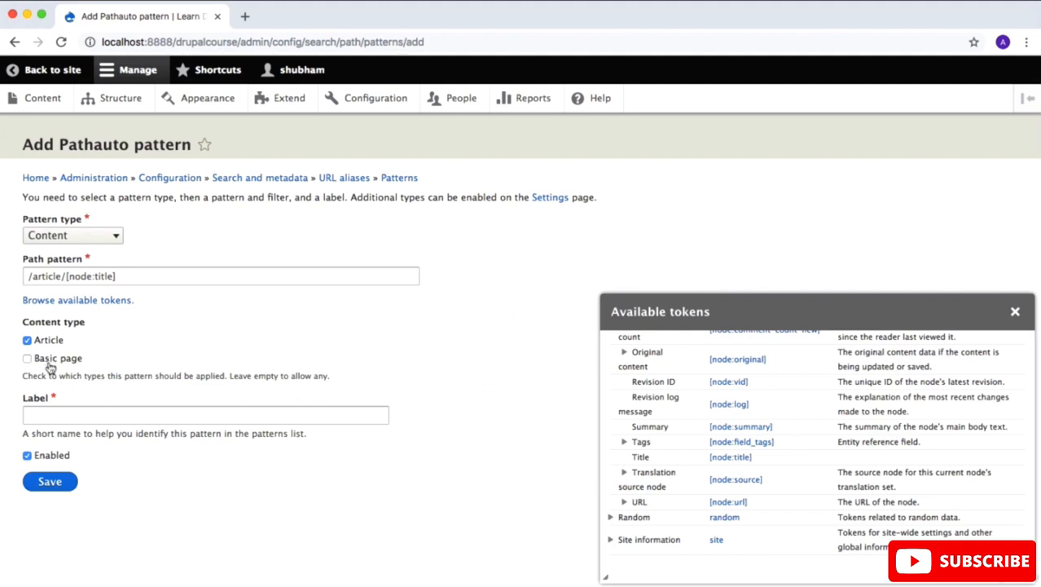
click(63, 413)
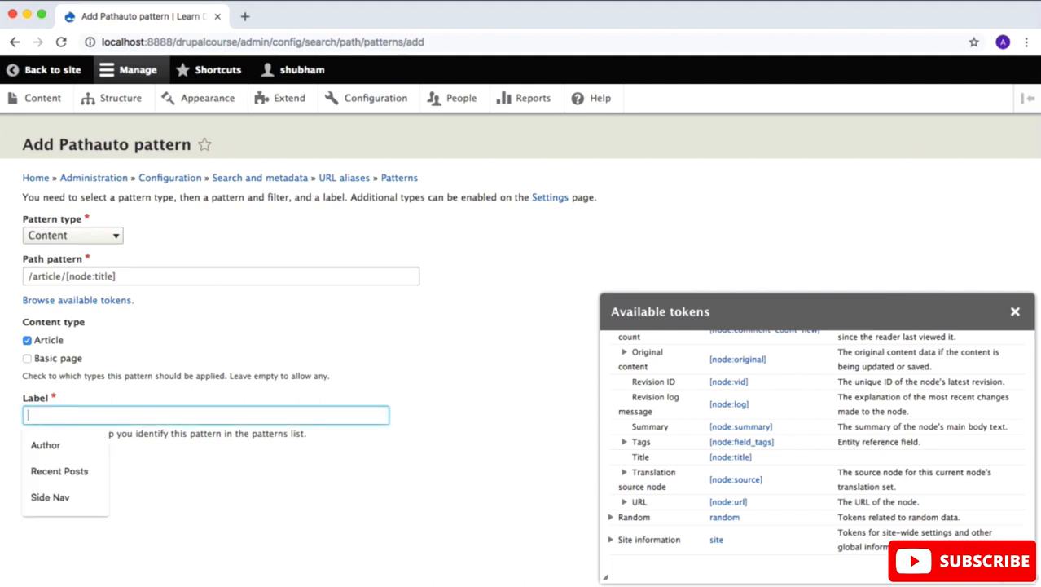
text(Article)
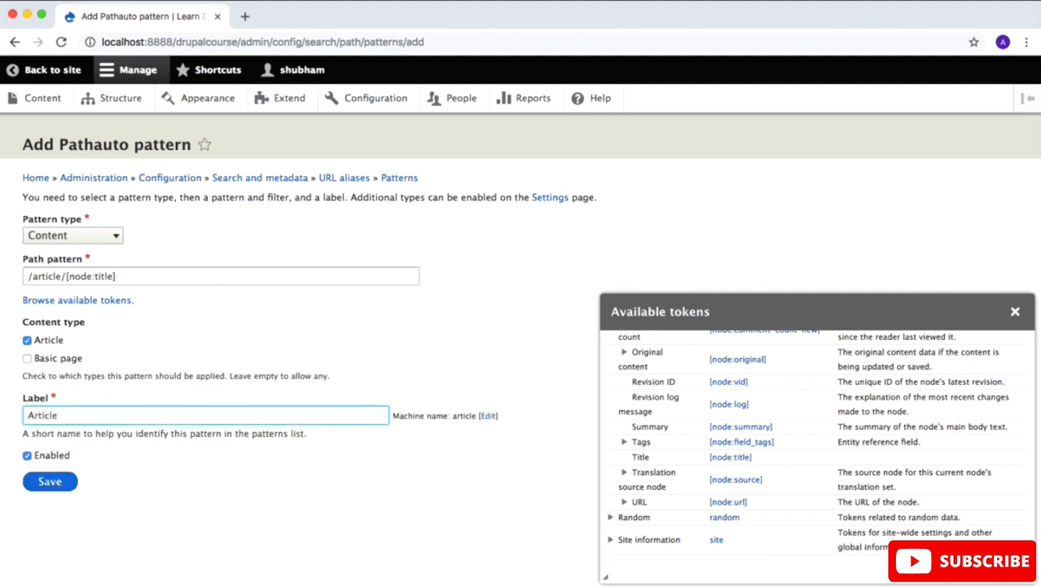
click(51, 485)
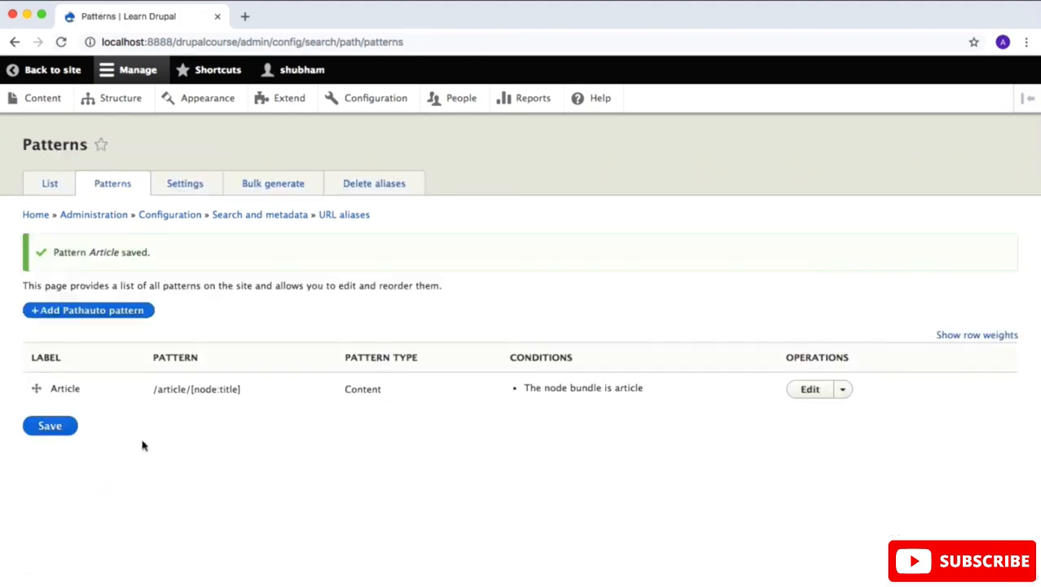
Step: Start a new Article titled "Test article" with the body text "hellooooo!"
click(57, 105)
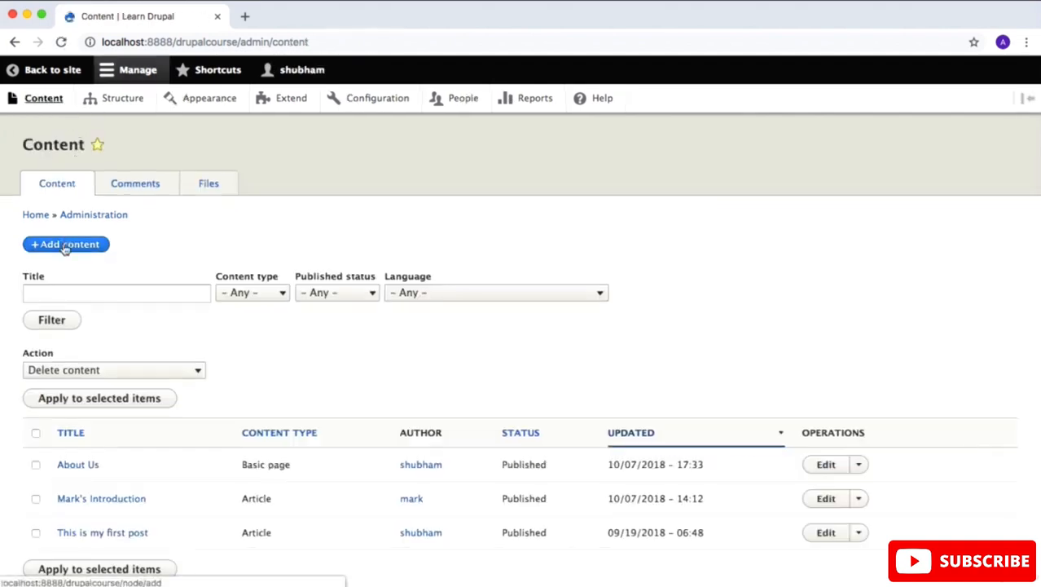
click(66, 246)
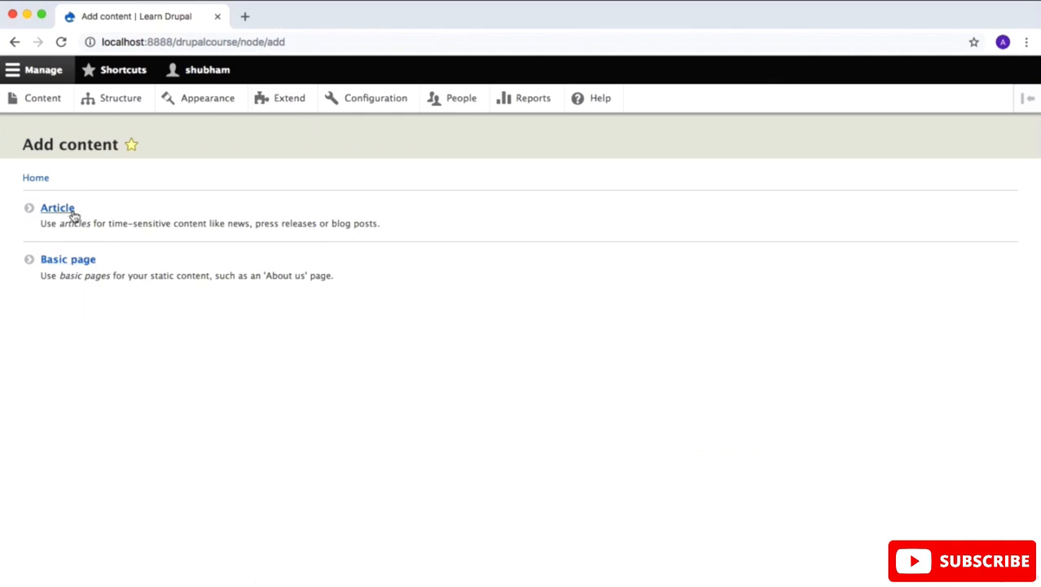
click(74, 213)
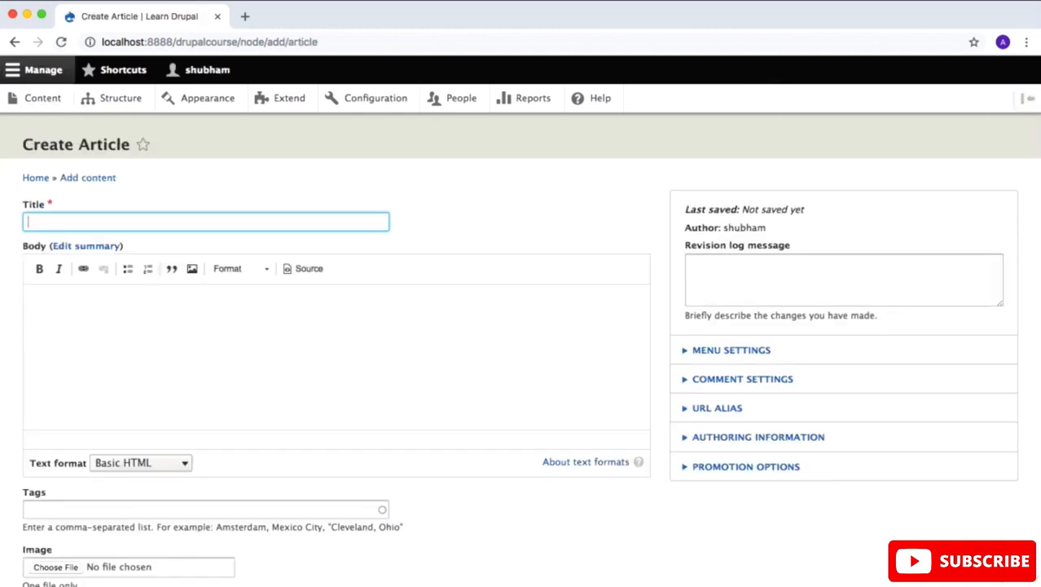
text(Test article)
click(104, 315)
text(hello)
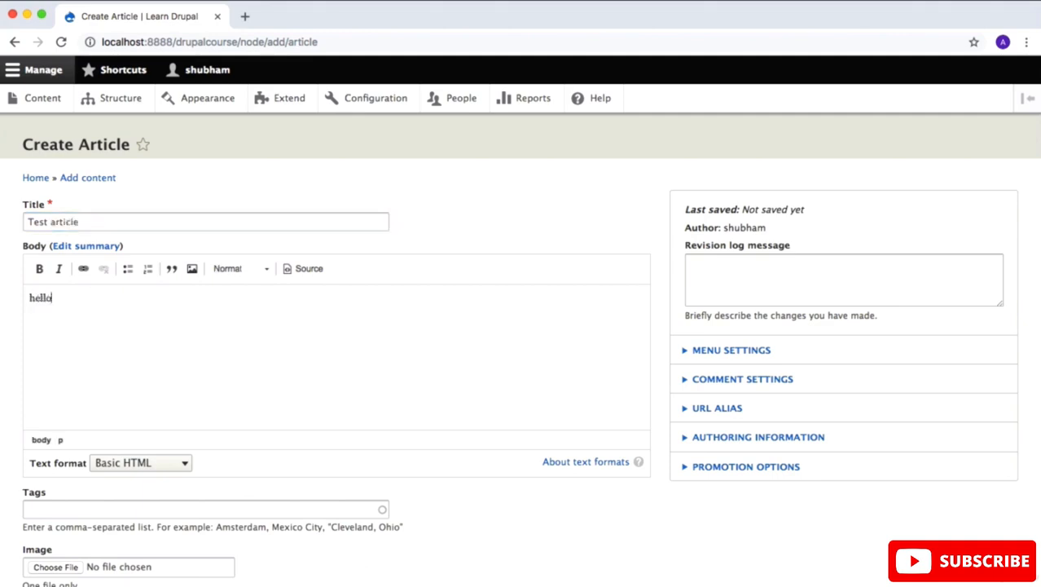
text(oooo!)
Step: Review the article's automatic URL alias setting, save the article and check its address
scroll(521, 334, down, 3)
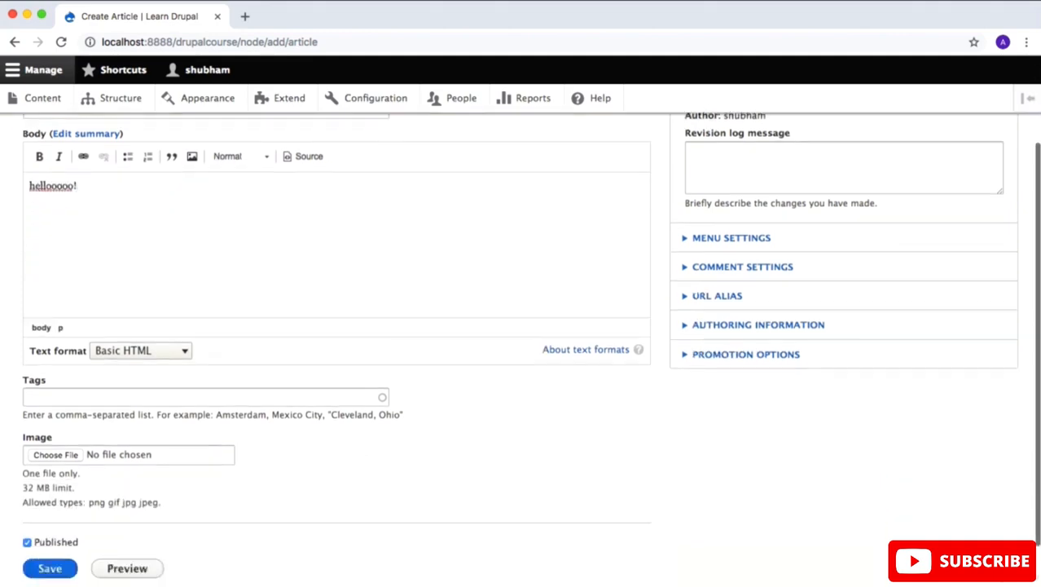
scroll(521, 334, down, 1)
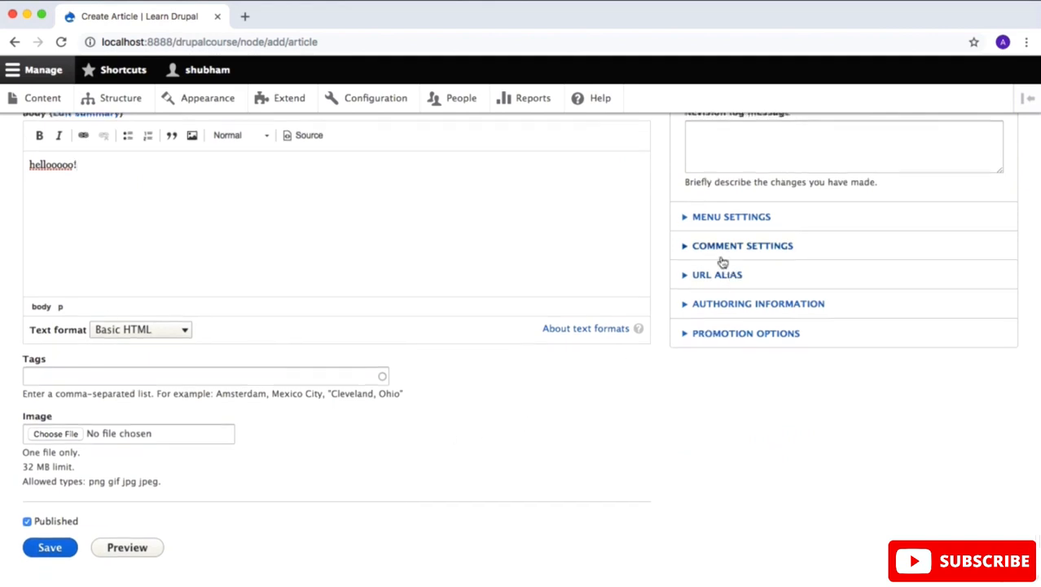
click(689, 276)
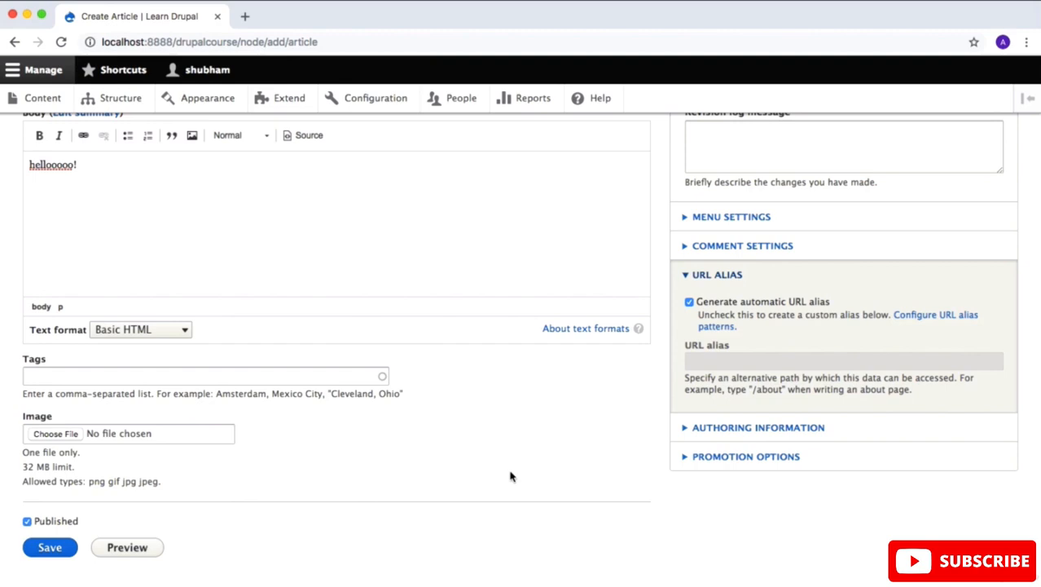
click(72, 547)
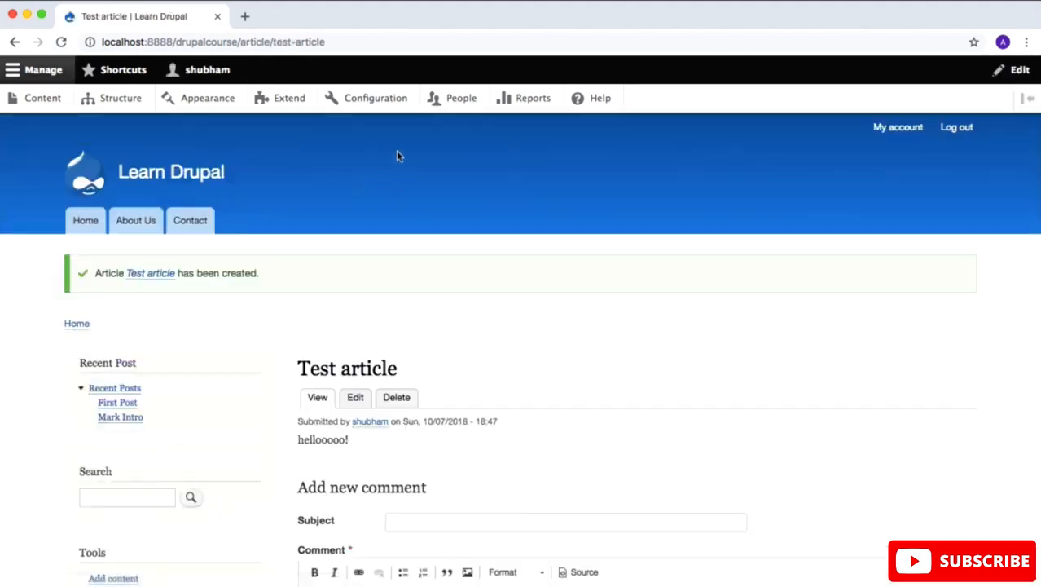
click(365, 40)
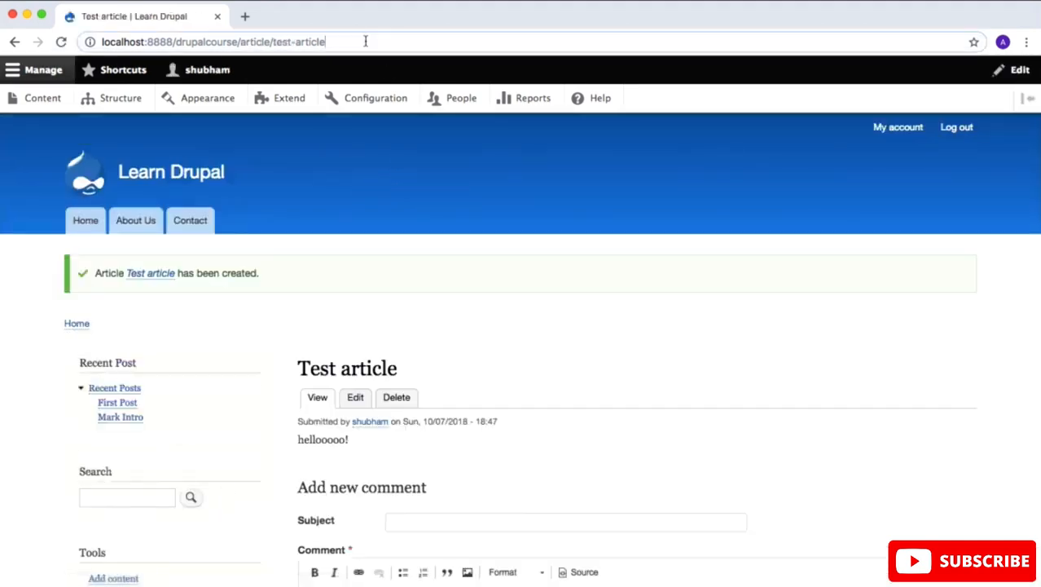
key(super+a)
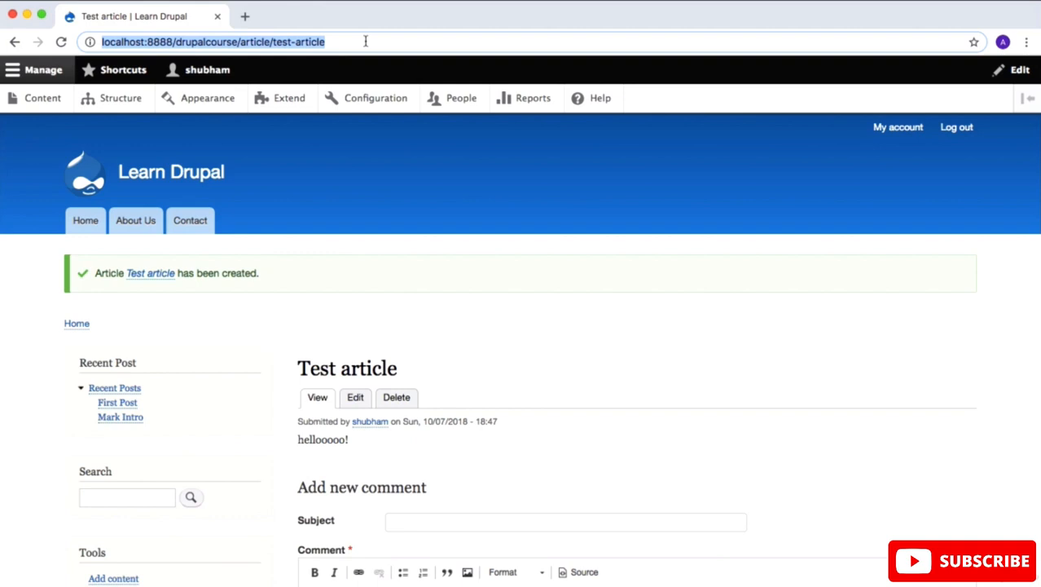
Step: Open the existing introduction article from the site's home page and examine its address
click(136, 179)
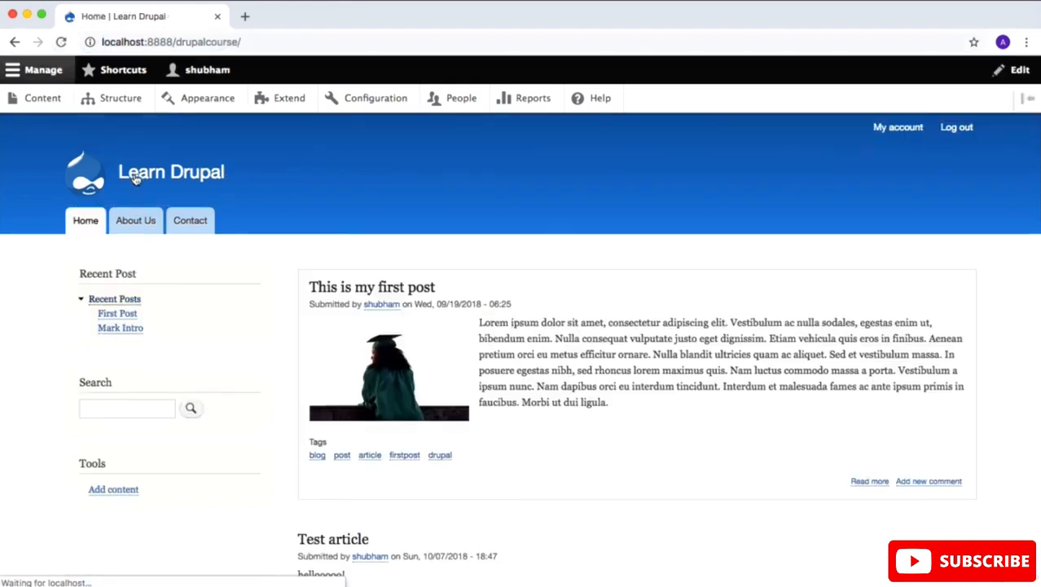
scroll(387, 391, down, 5)
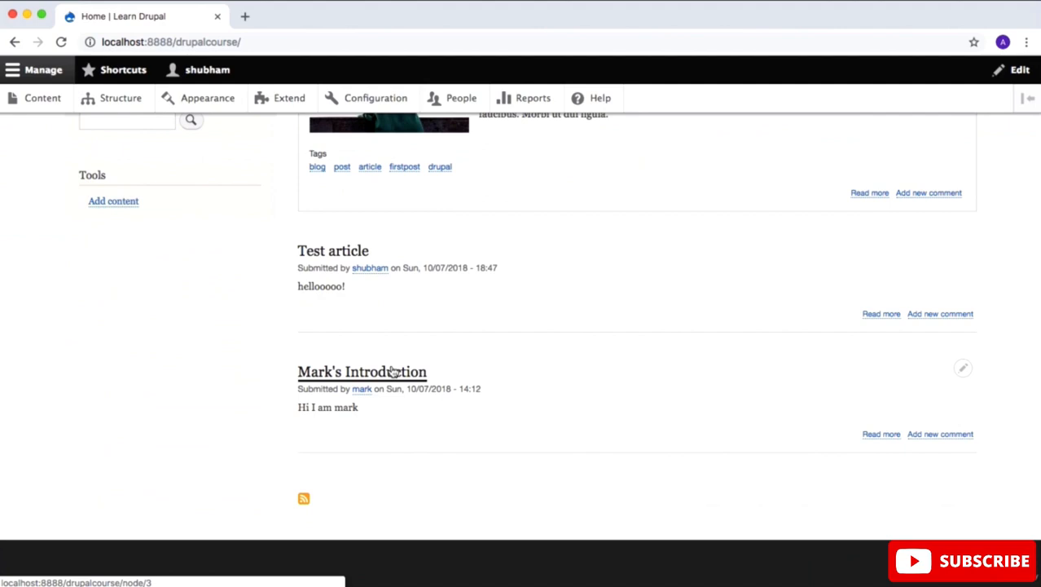
click(392, 371)
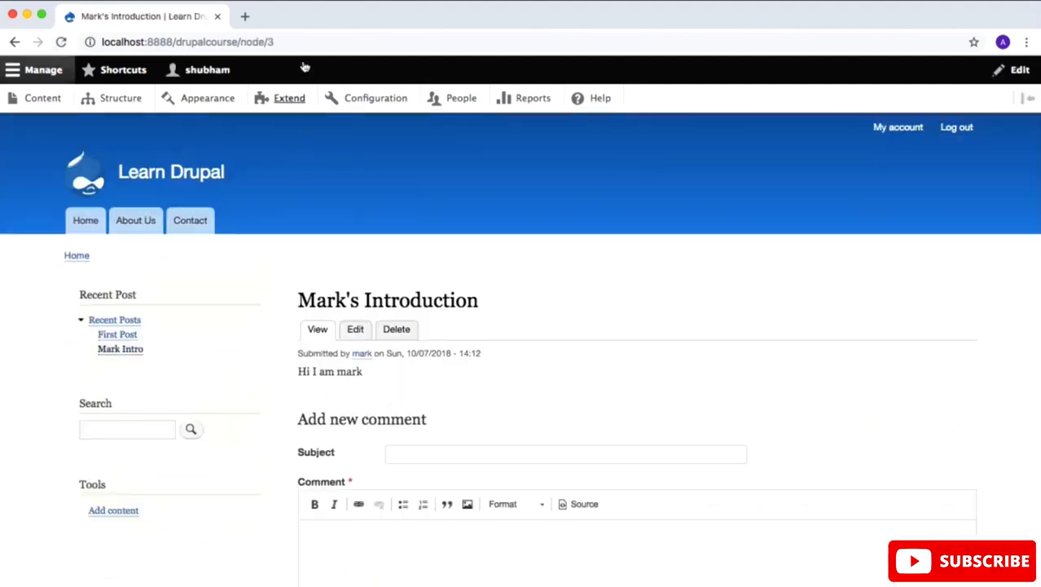
drag(295, 41, 227, 46)
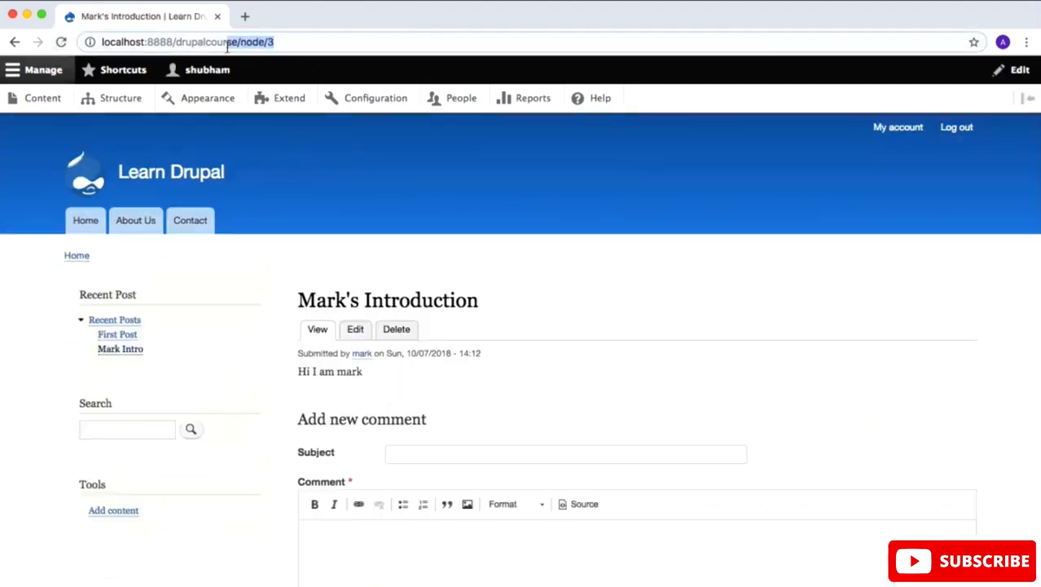
Step: Edit the introduction article, save it with automatic URL alias generation enabled and check its address
click(356, 330)
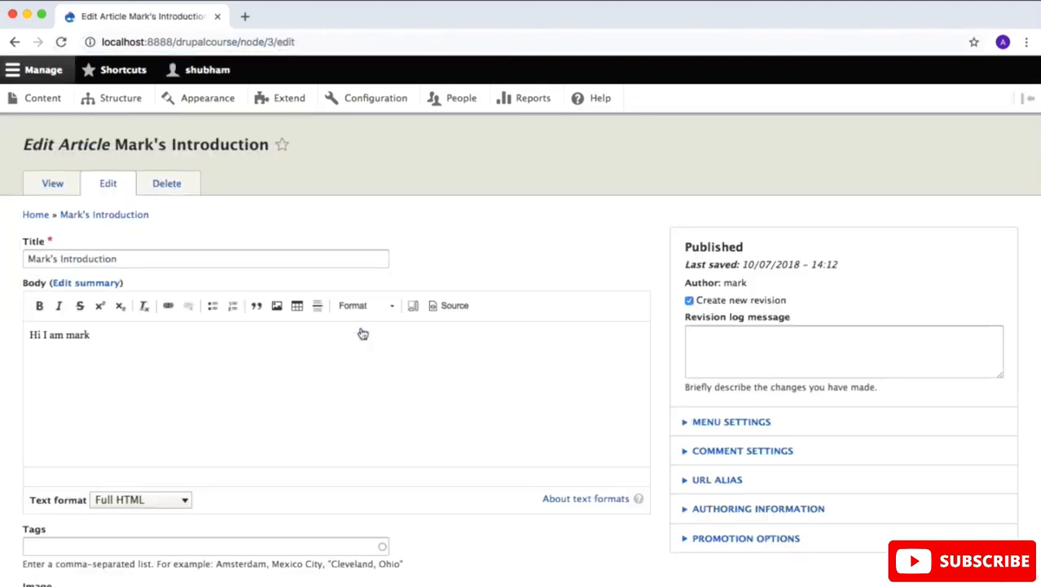
scroll(528, 391, down, 3)
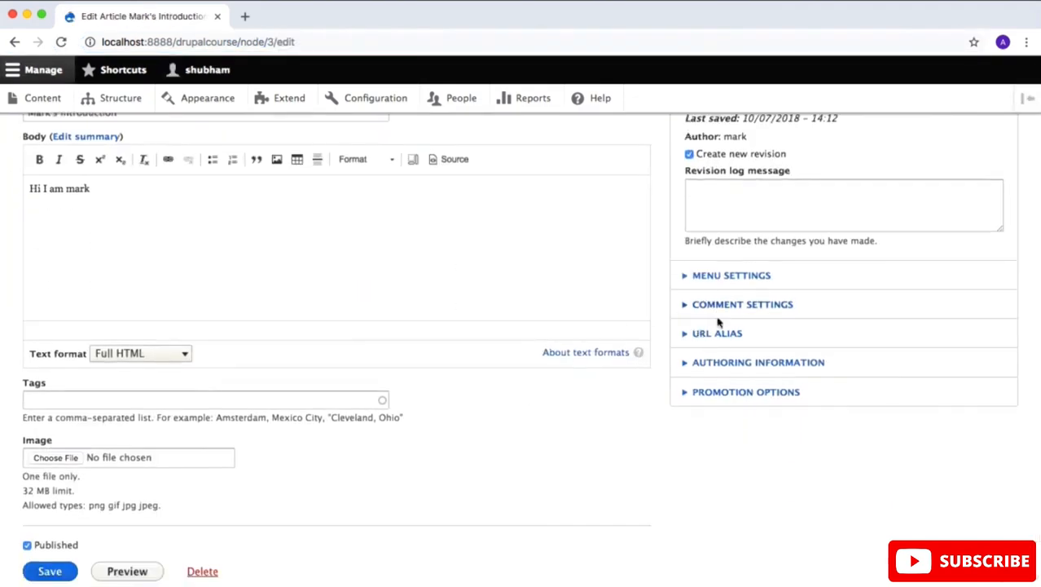
click(721, 332)
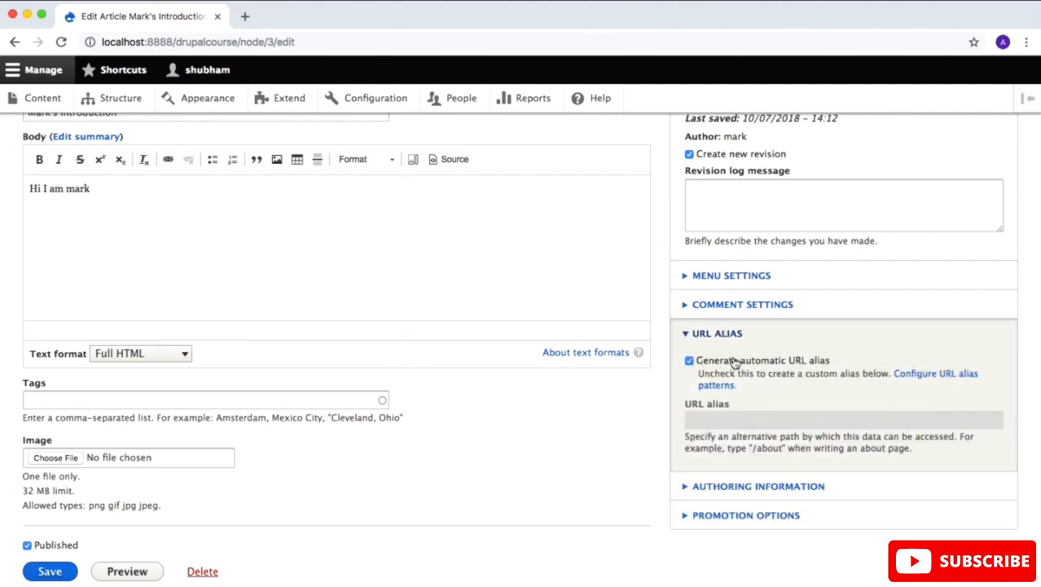
scroll(325, 327, down, 2)
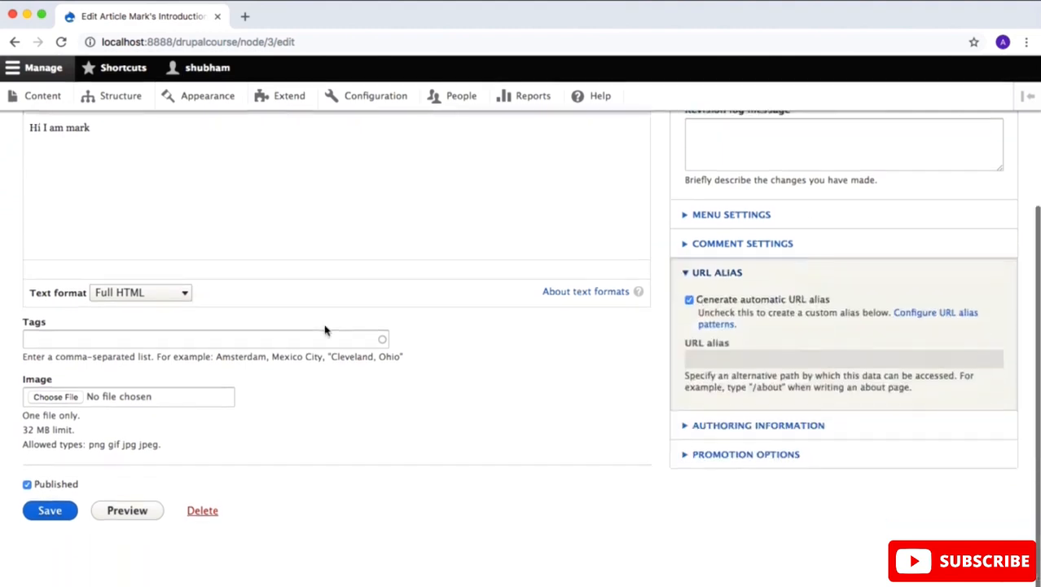
click(50, 512)
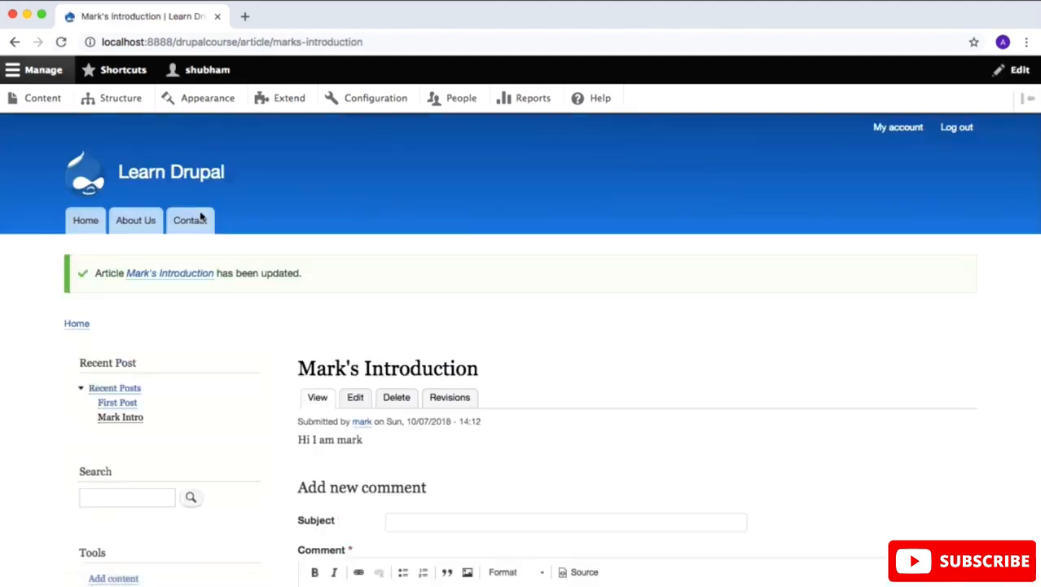
click(399, 45)
drag(398, 44, 243, 39)
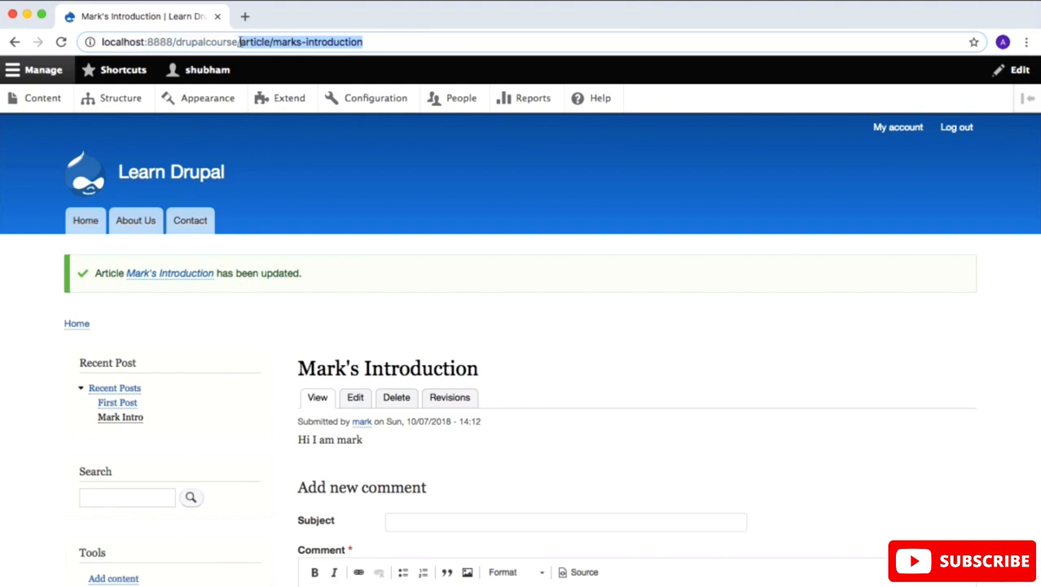
click(345, 186)
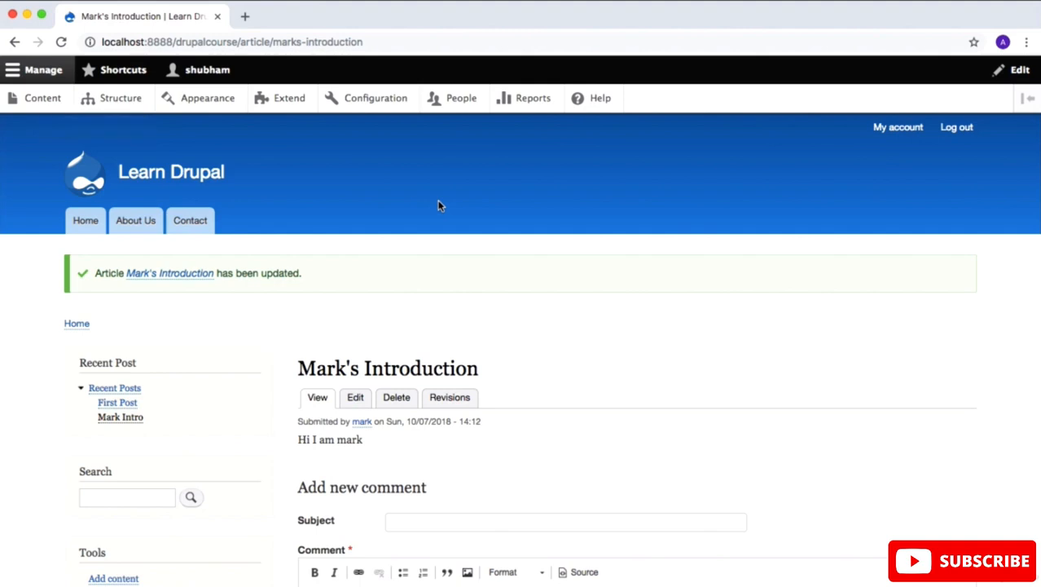
Step: Start a new Basic page titled "Services" with the body text "My Services"
click(42, 98)
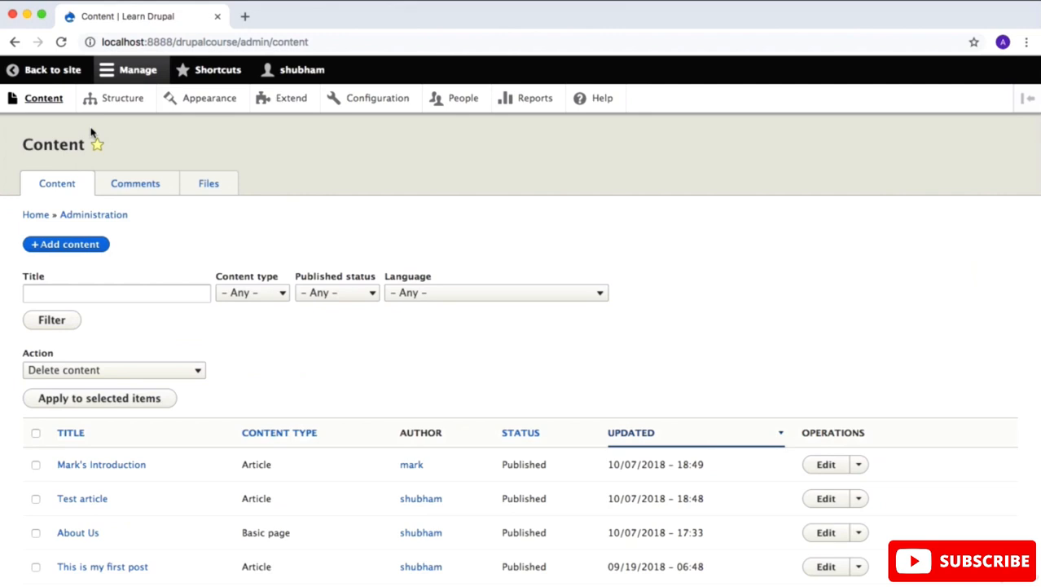
click(85, 244)
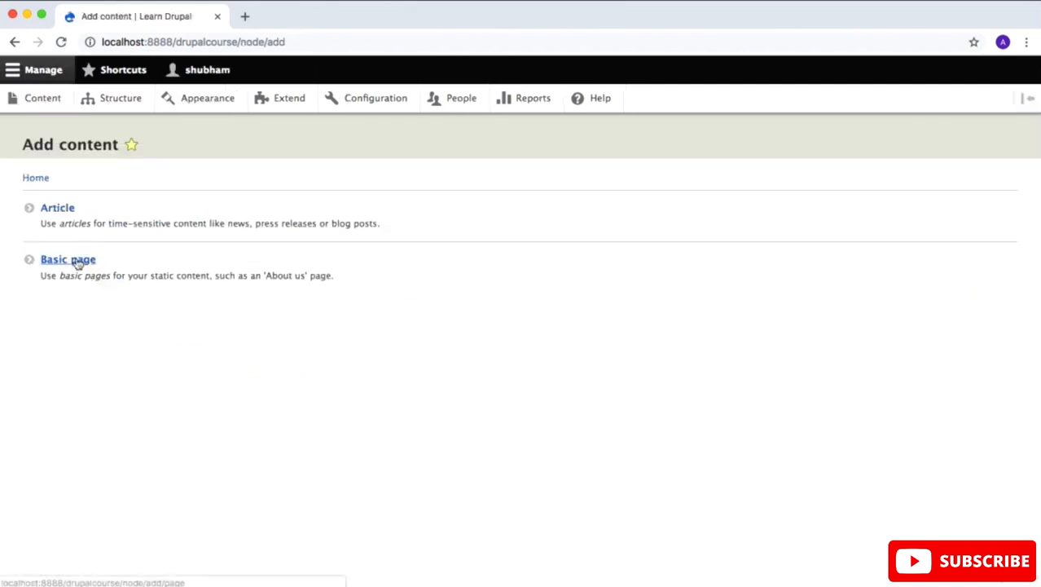
click(78, 261)
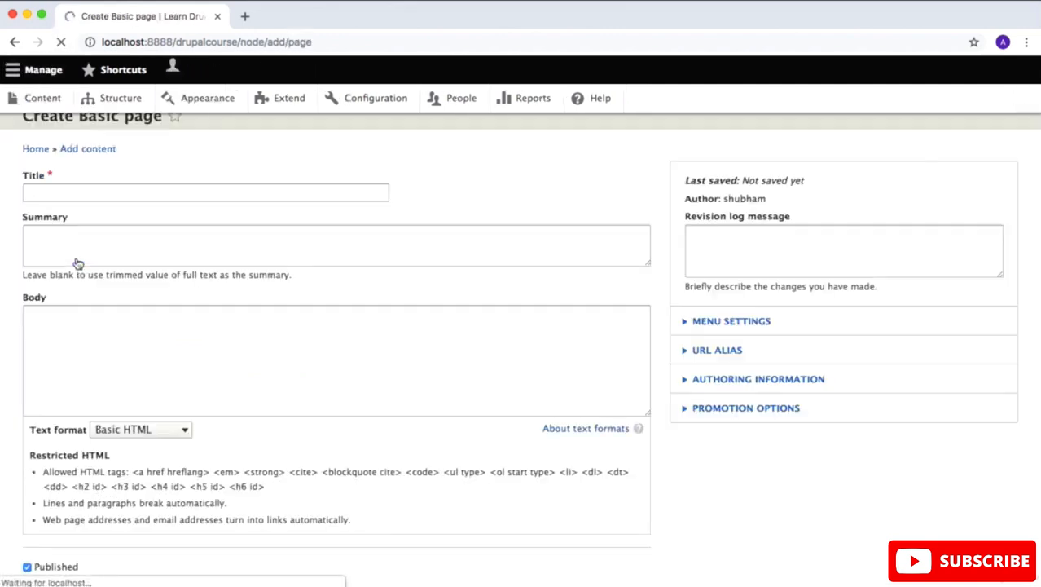
click(91, 221)
text(Se)
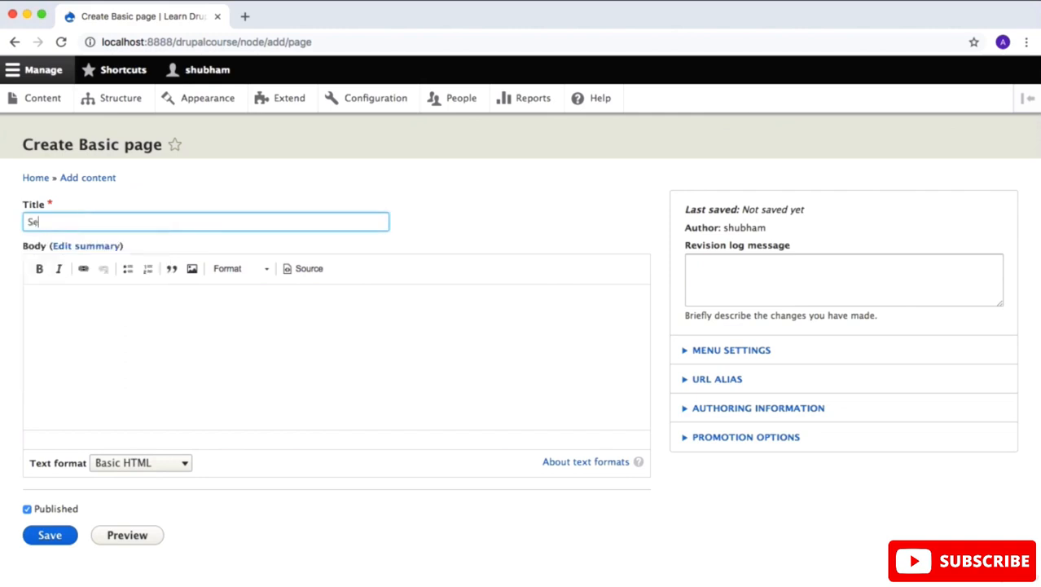
text(rvices)
click(109, 312)
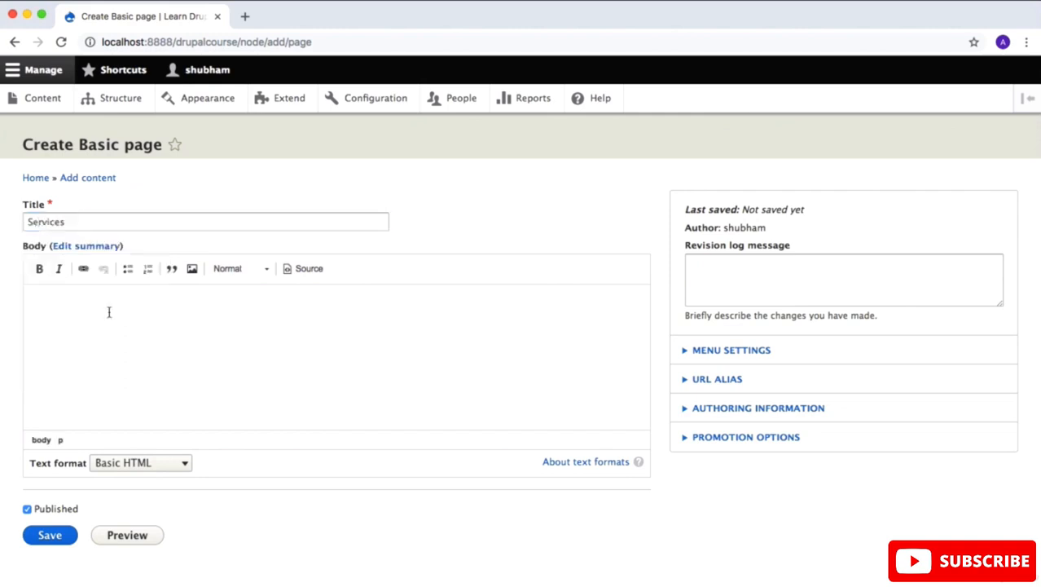
text(My Services)
Step: Save the Services page with its URL alias left empty and check the page's address
scroll(233, 327, down, 1)
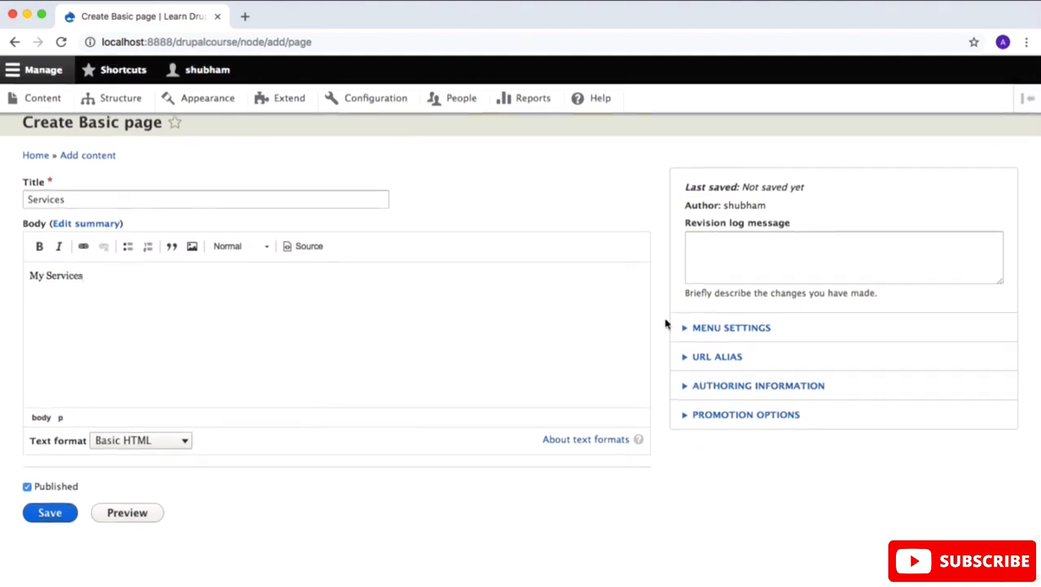
click(716, 356)
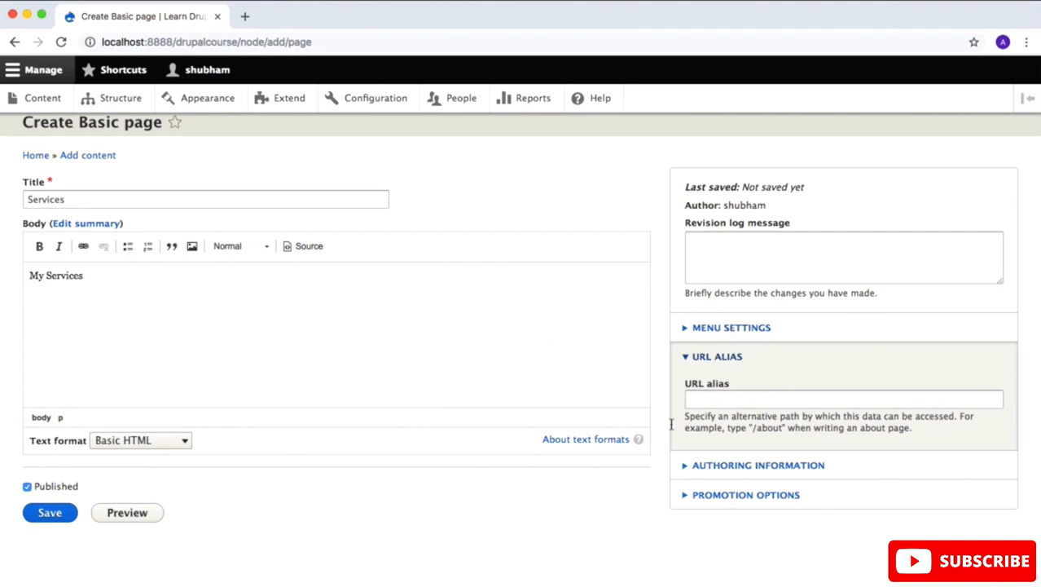
click(62, 507)
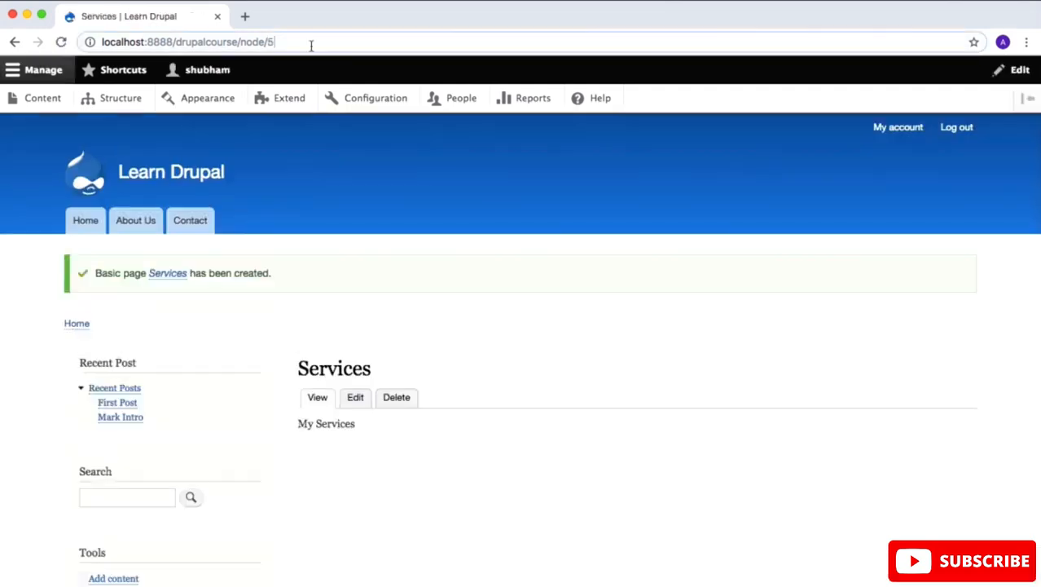
drag(310, 46, 247, 42)
Step: Filter the site's modules by "path" and open the Pathauto module's configuration
click(286, 99)
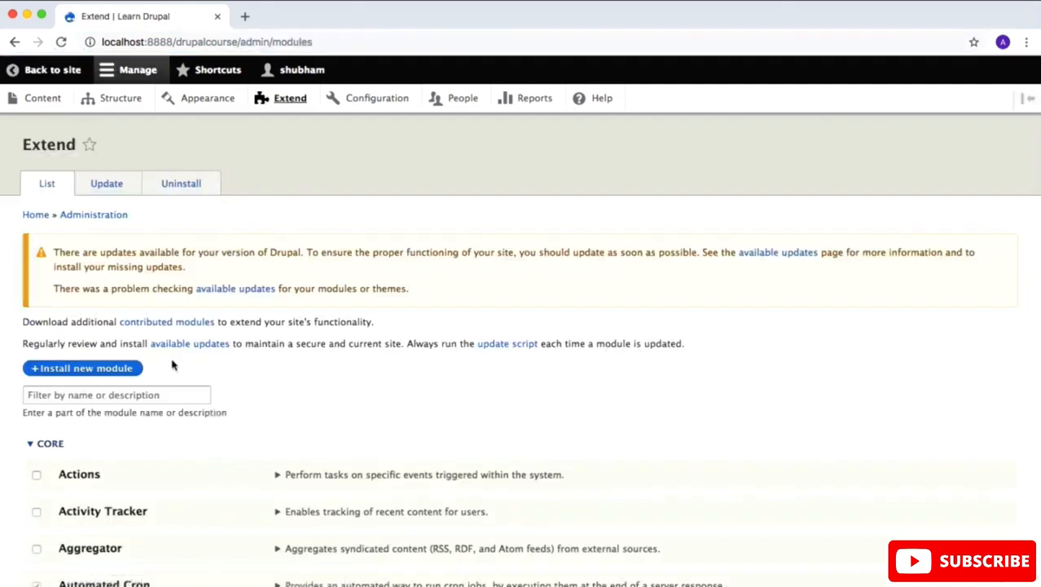
click(155, 394)
text(path)
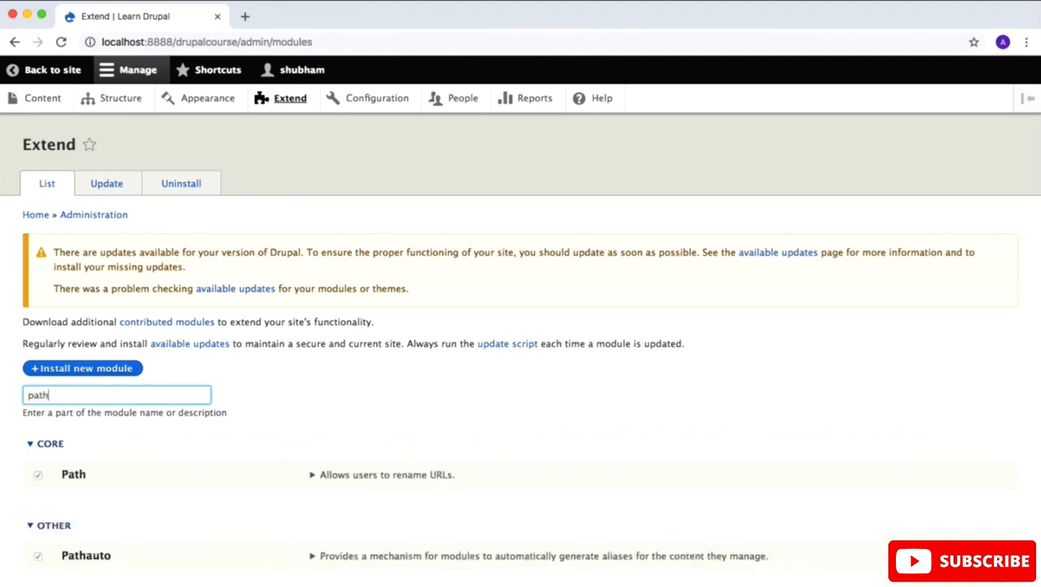
scroll(186, 517, down, 3)
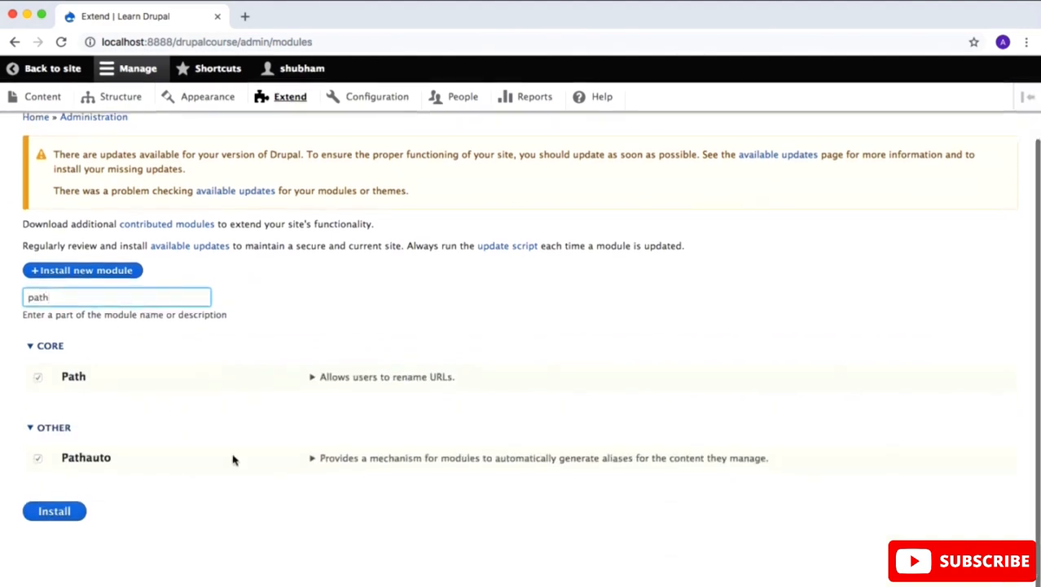
click(313, 459)
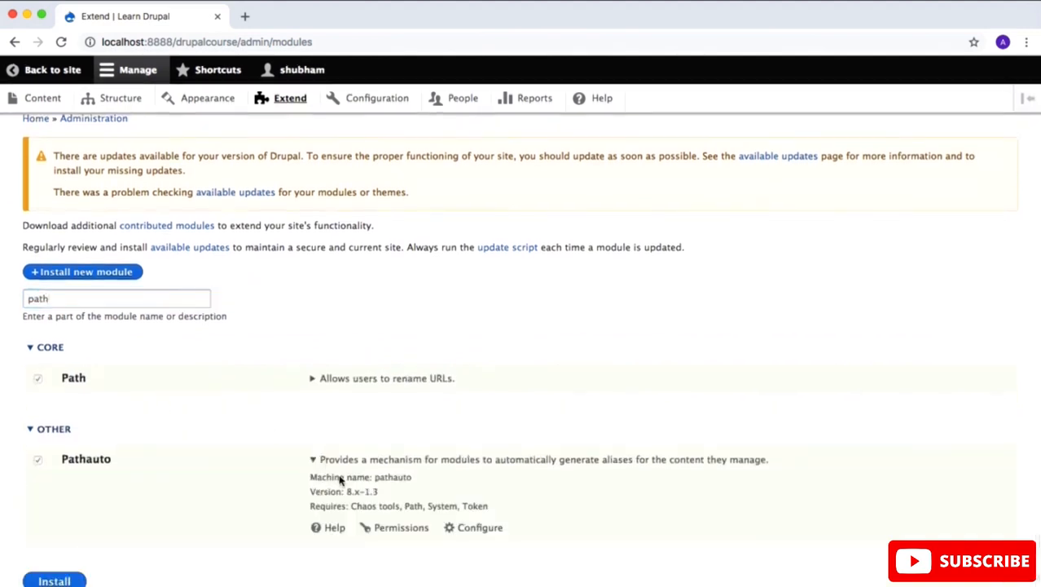
click(478, 530)
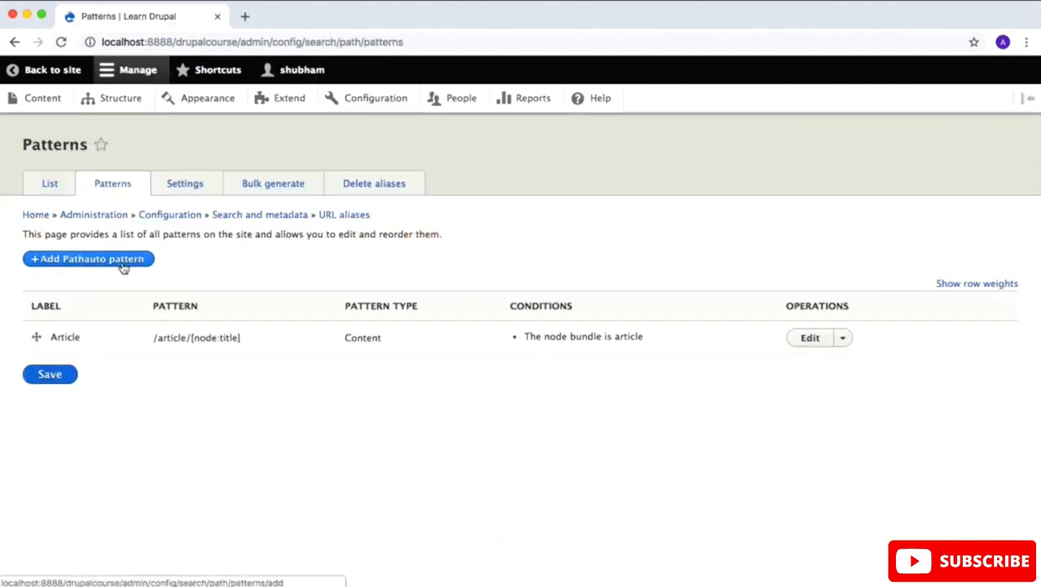
Step: Start a new Pathauto pattern of type Content and insert the node title token [node:title] as its path pattern
click(123, 268)
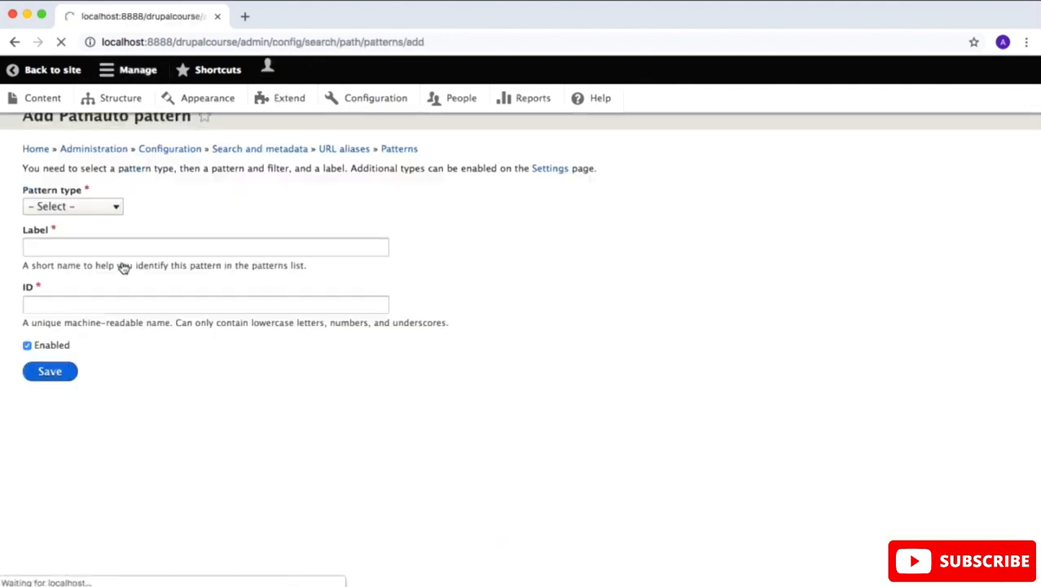
click(81, 236)
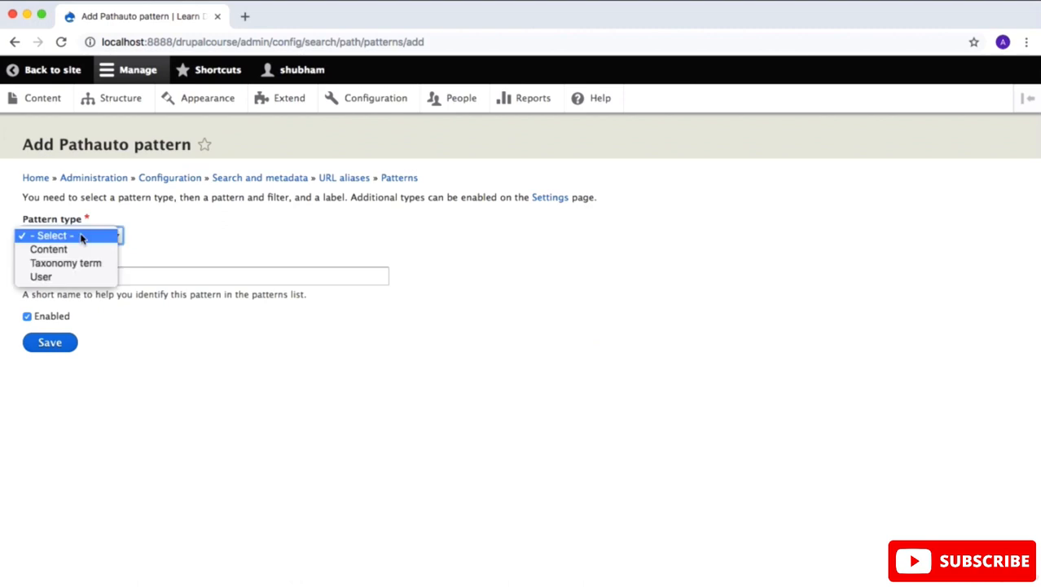
click(82, 250)
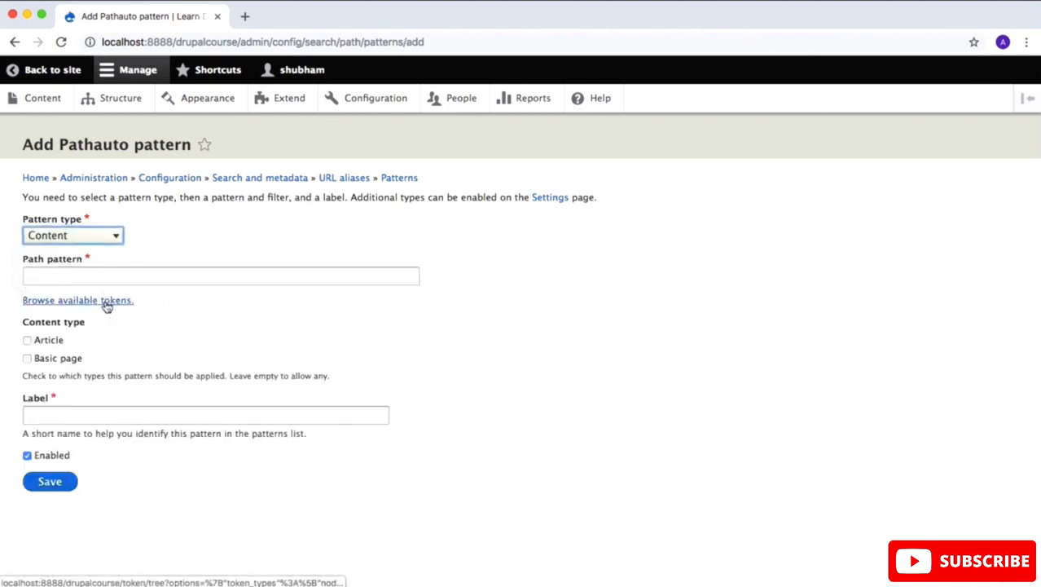
click(107, 301)
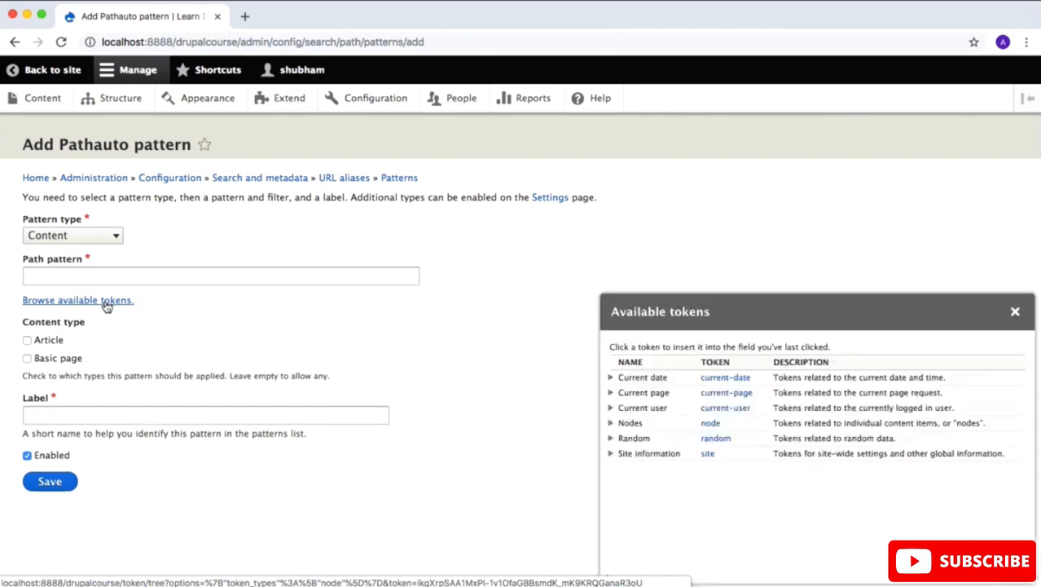
click(611, 423)
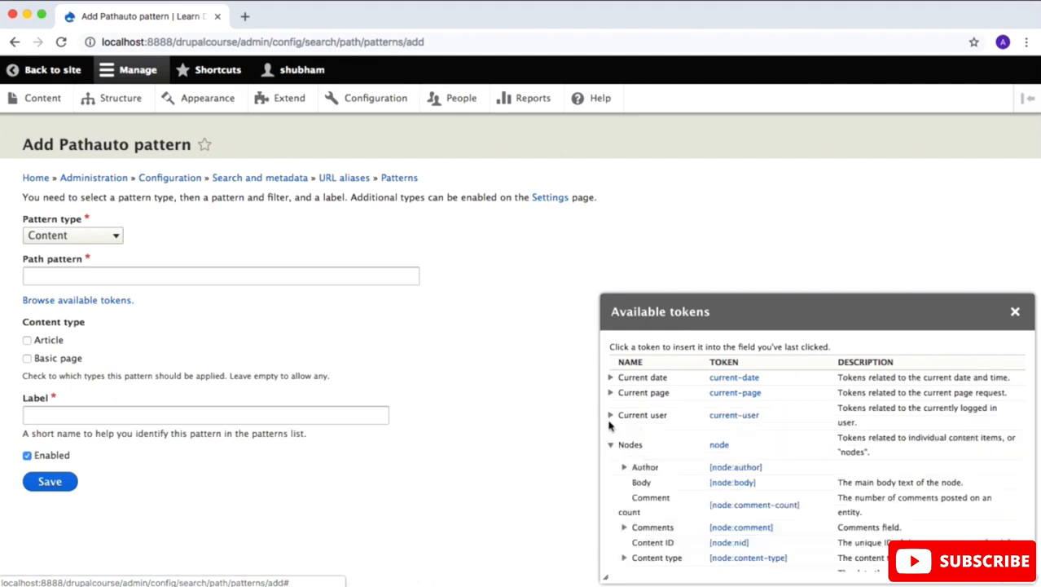
scroll(656, 456, down, 10)
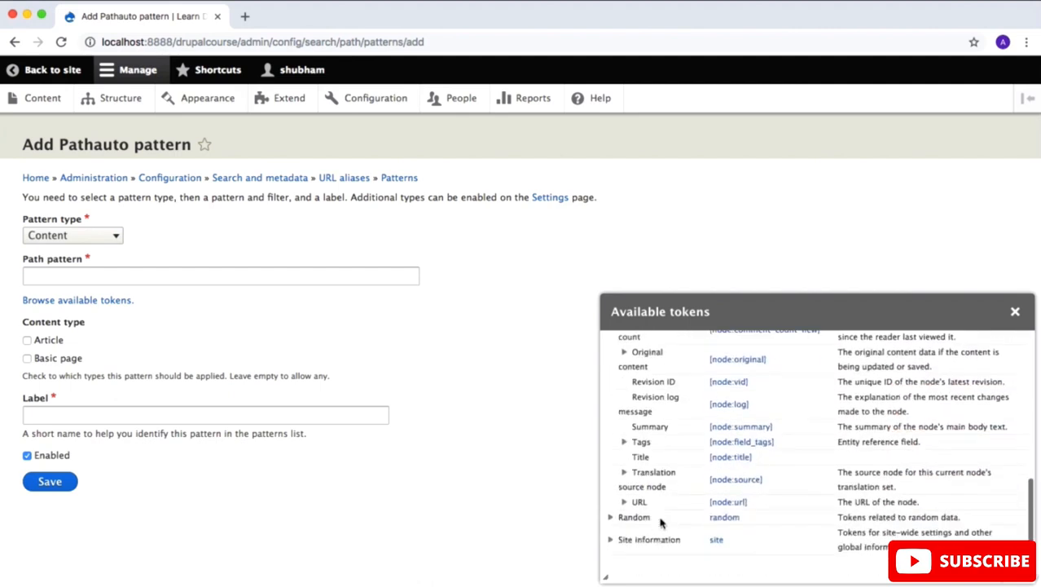
drag(765, 456, 703, 461)
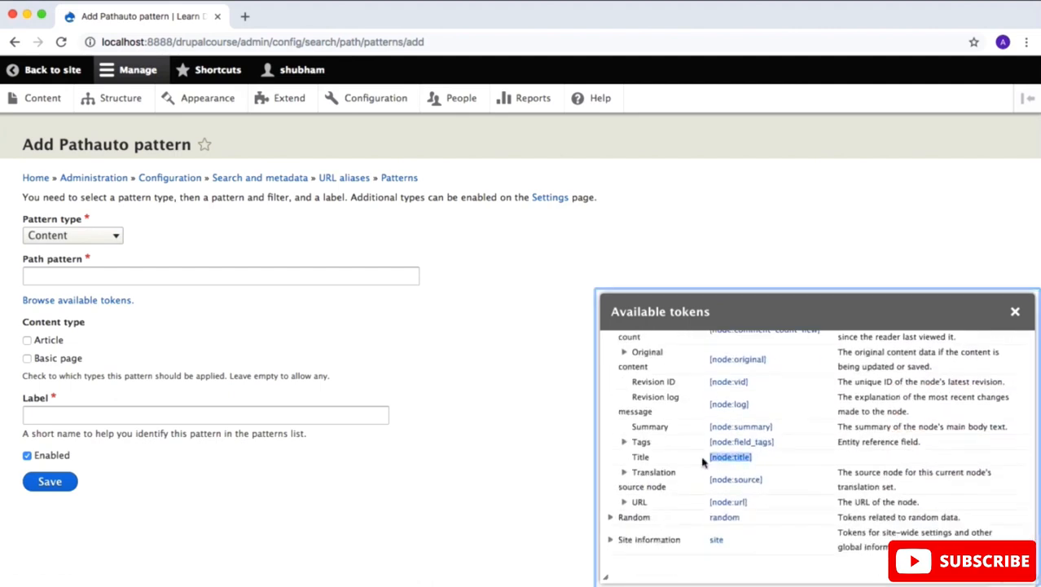
click(266, 274)
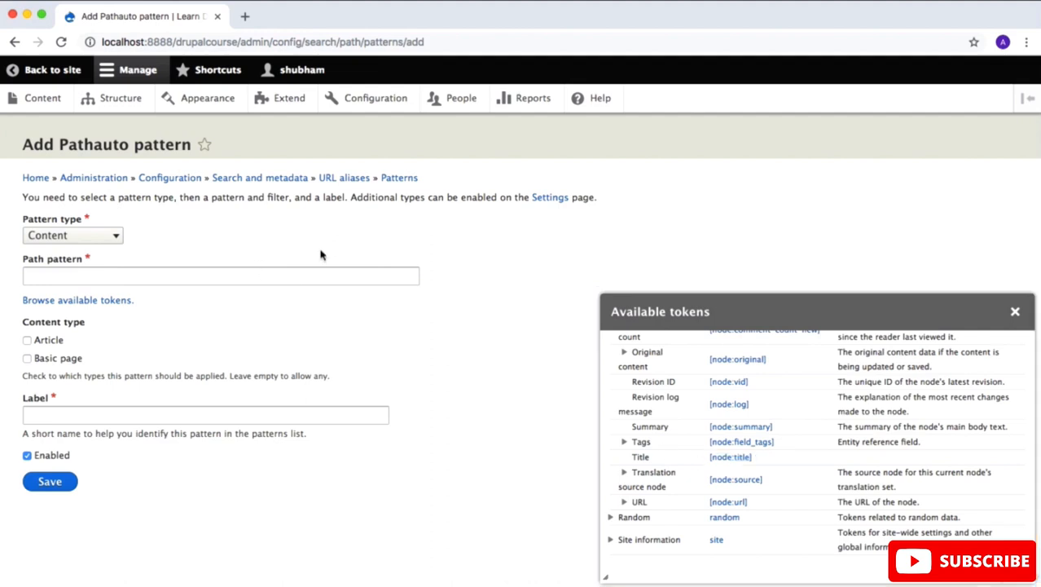
click(294, 275)
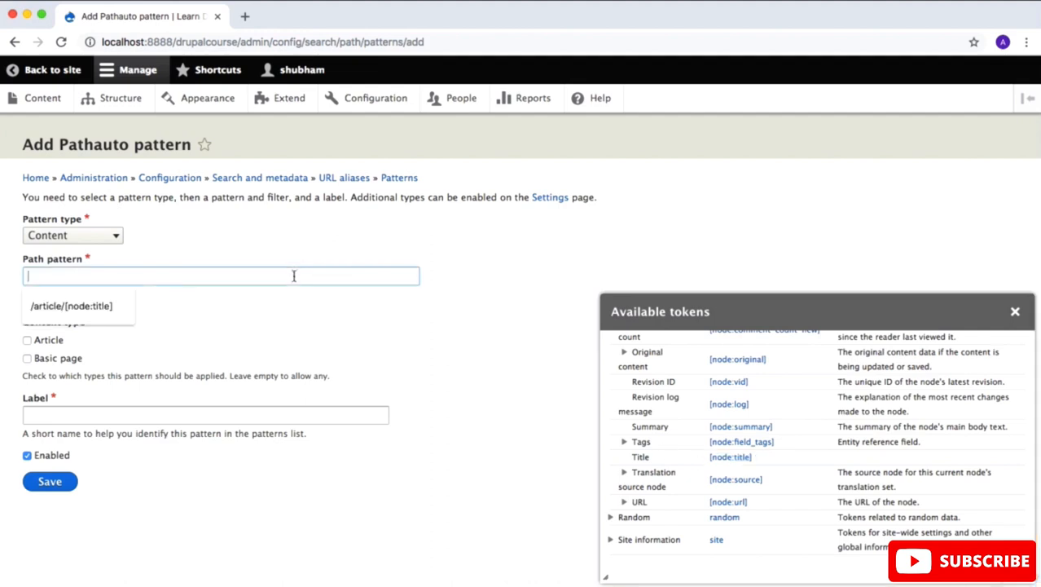
click(728, 458)
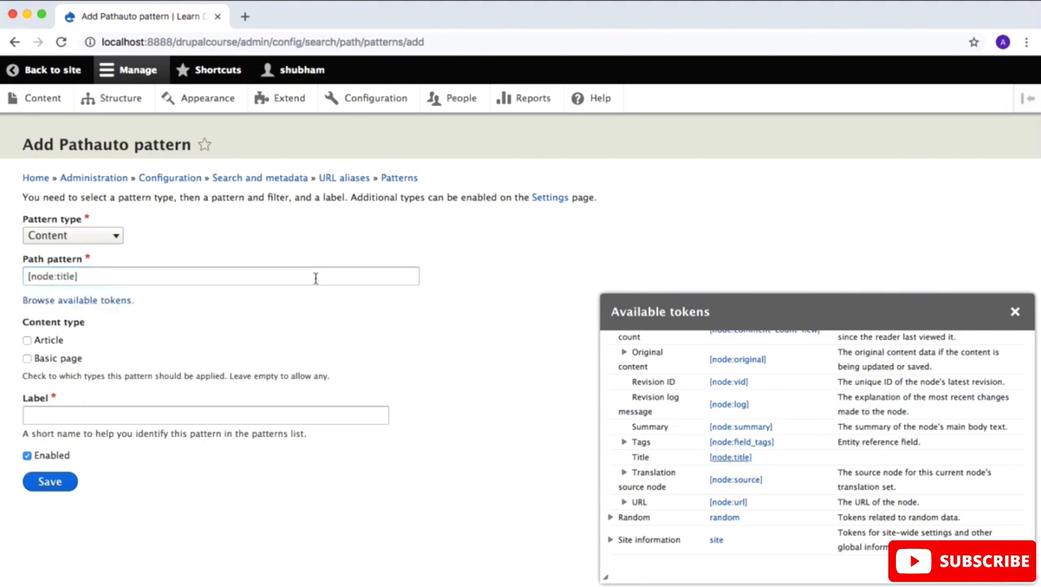
Step: Apply the new pattern to the Basic page content type, label it "Basic Page" and save it
click(62, 360)
click(108, 410)
text(Ba)
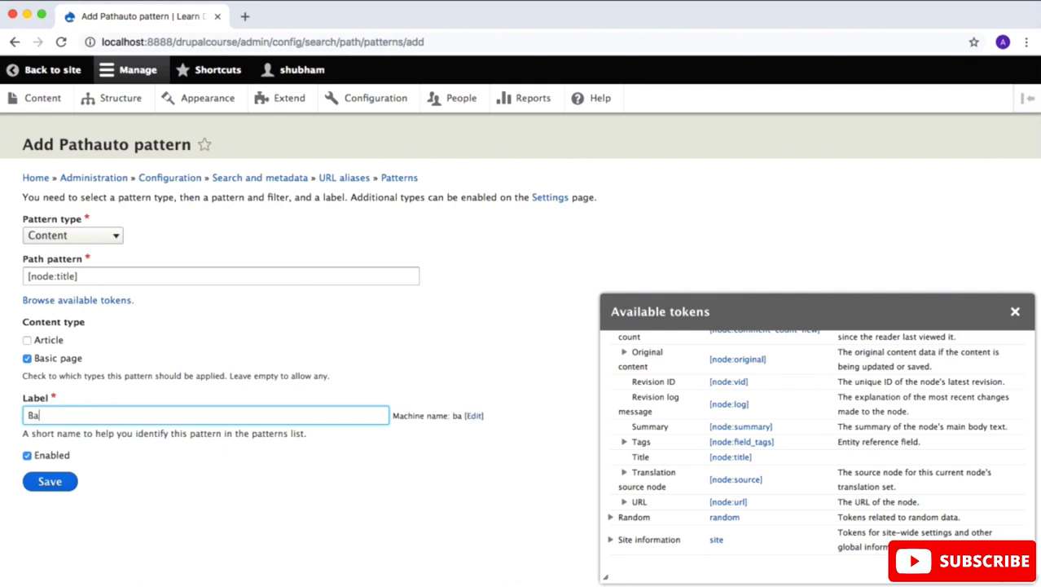
text(sic Page)
click(58, 482)
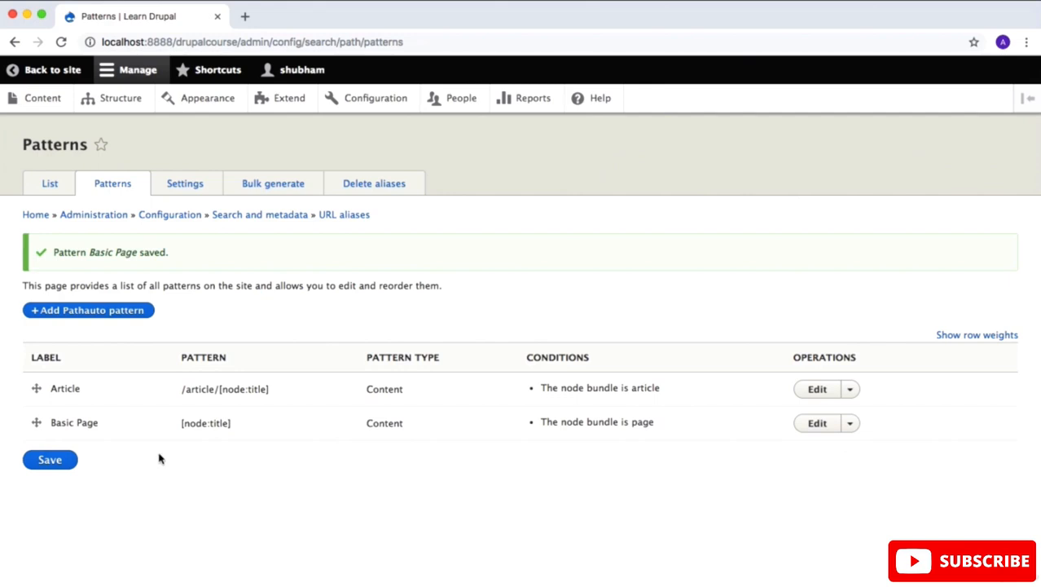
Step: Open the site's content list in a new browser tab and start adding a Basic page
right_click(56, 99)
click(77, 102)
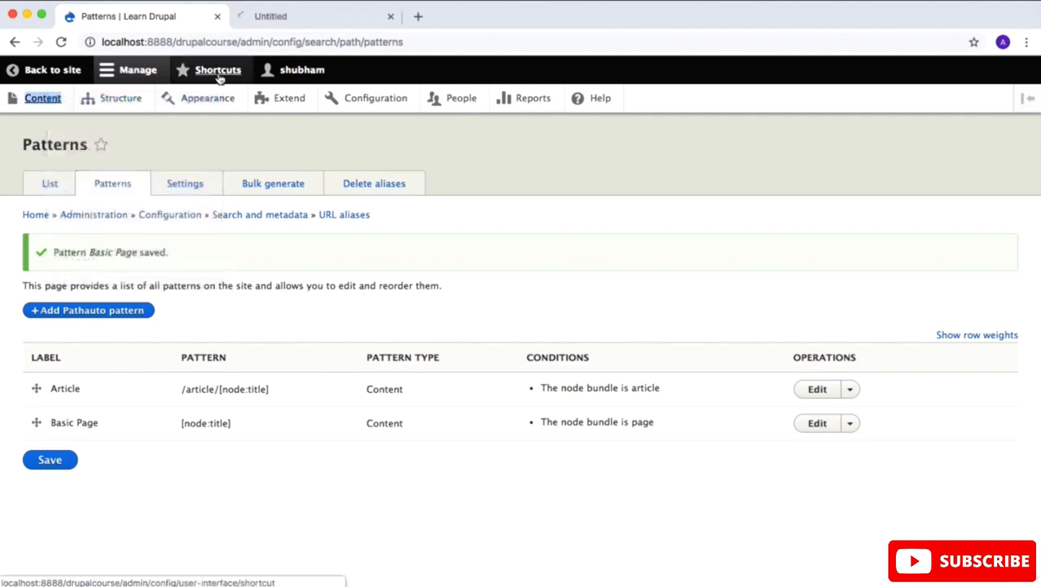
click(274, 17)
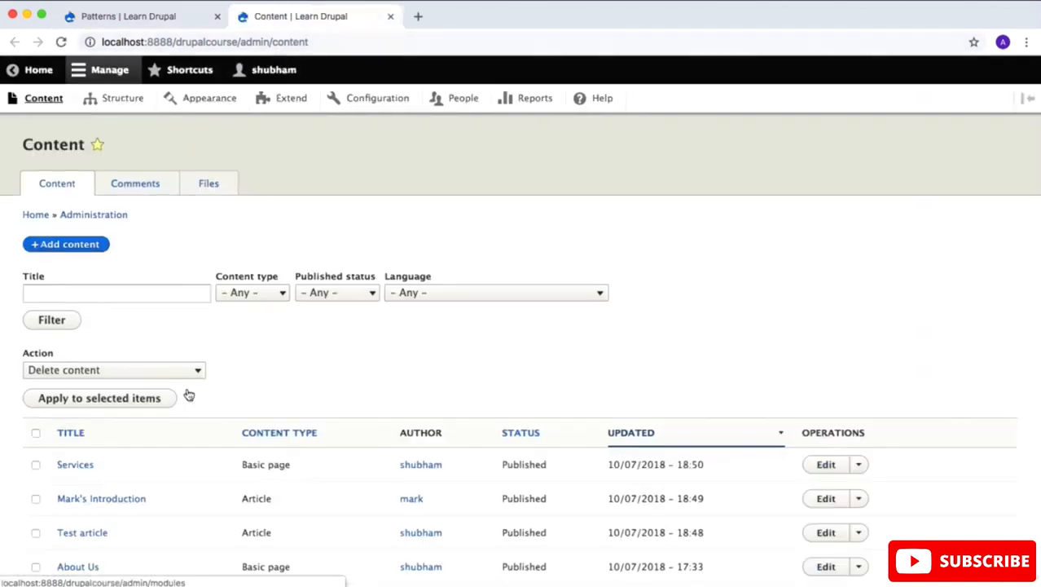
scroll(185, 396, down, 2)
click(52, 196)
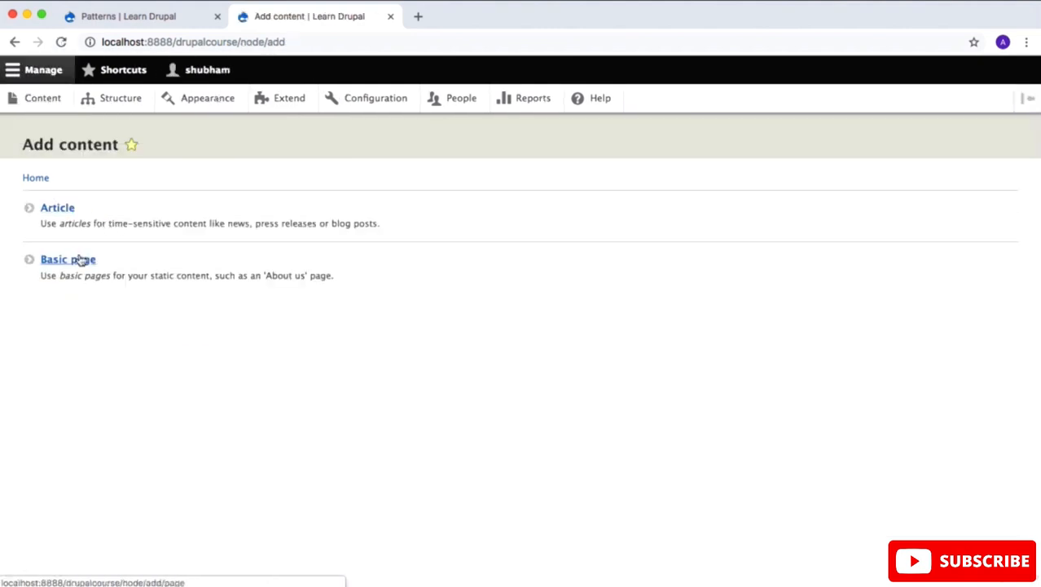
click(79, 259)
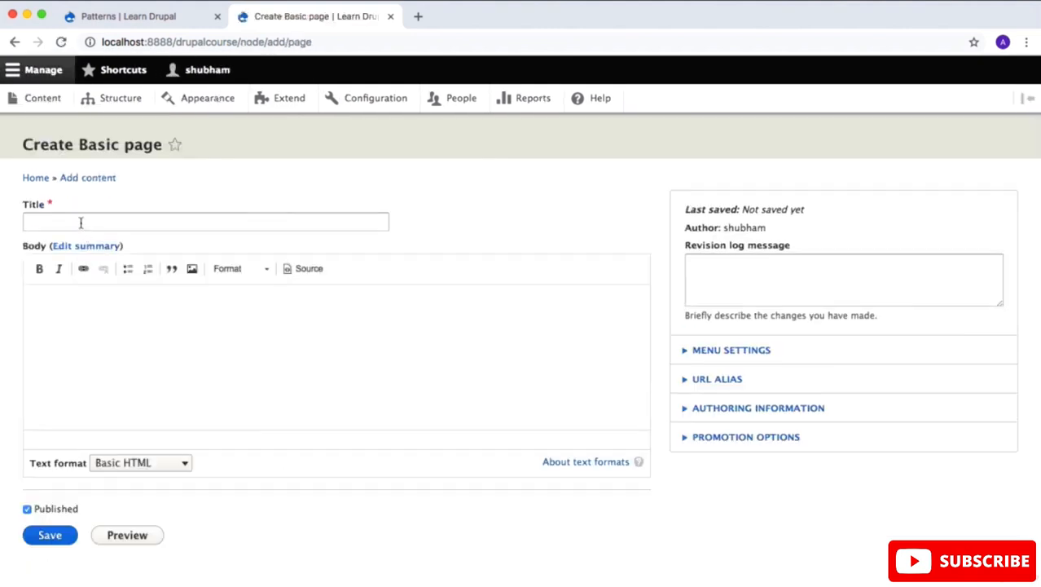
Step: Title the new Basic page "Dummy Title" and enter the body text "dummy text"
click(81, 223)
text(Dum)
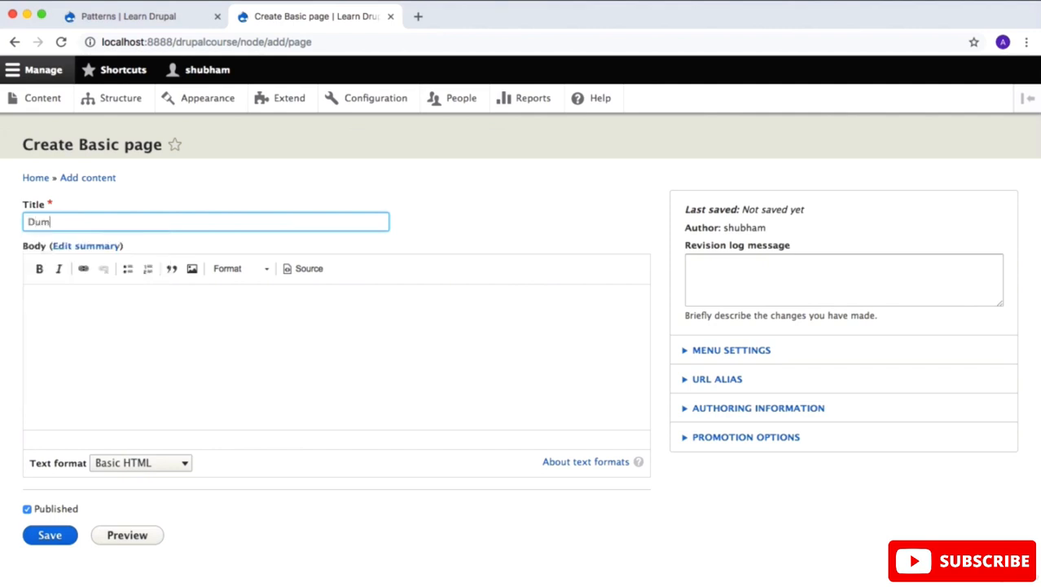
text(my Title)
click(76, 311)
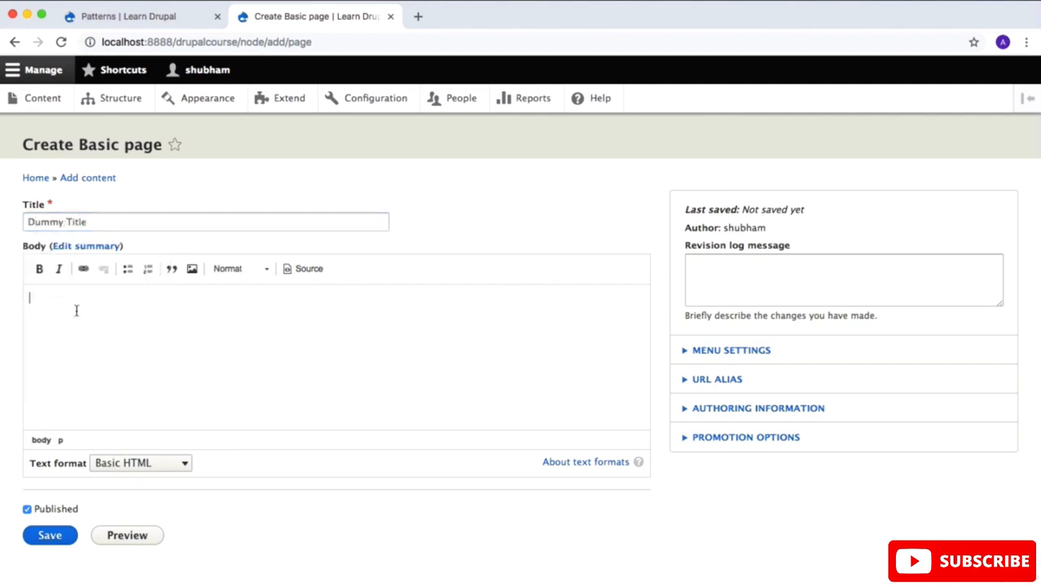
text(dummy text)
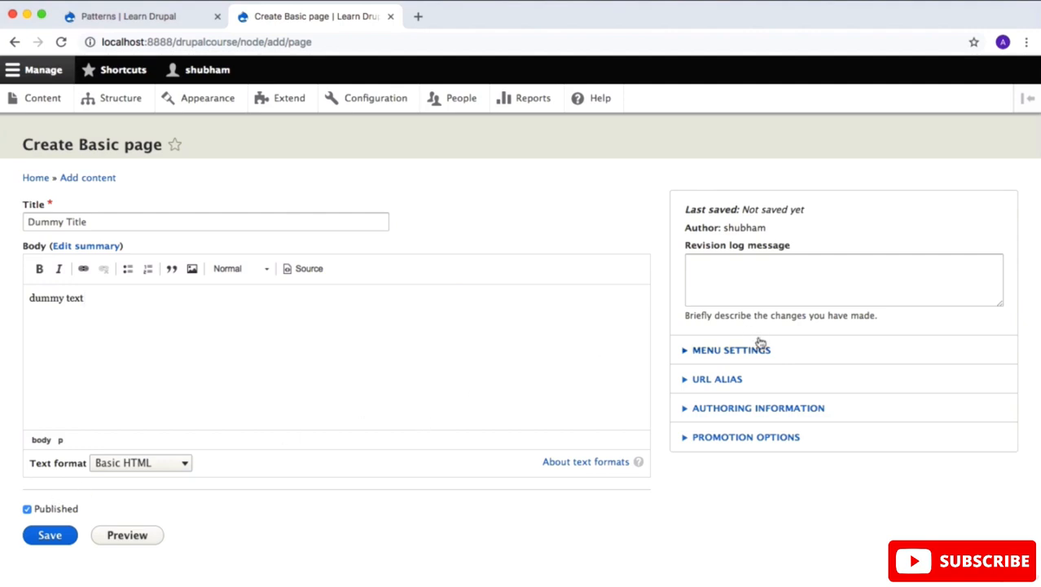
Step: Save the Dummy Title page with automatic URL alias generation enabled and check its address
click(721, 382)
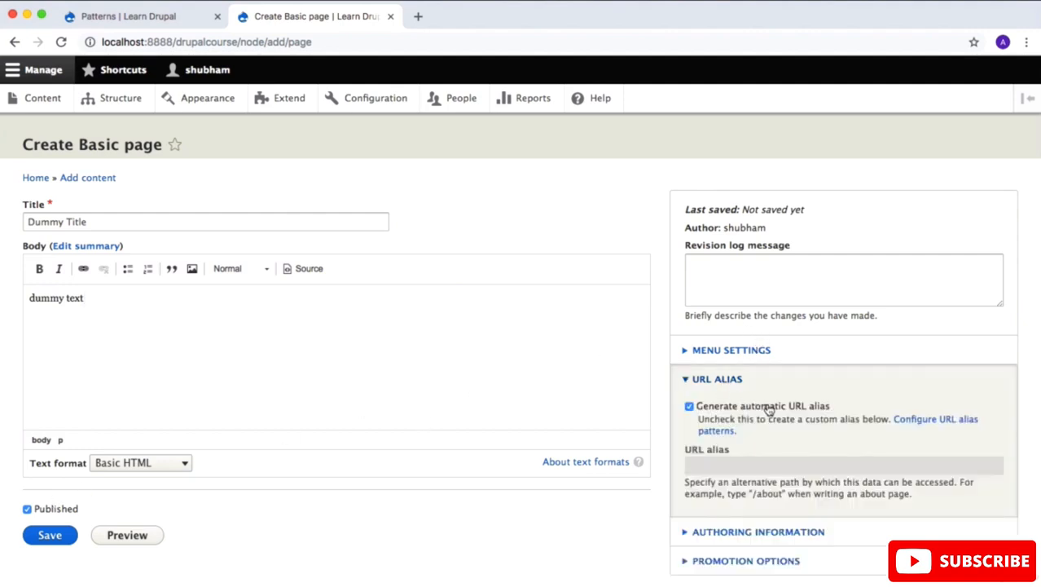
click(49, 534)
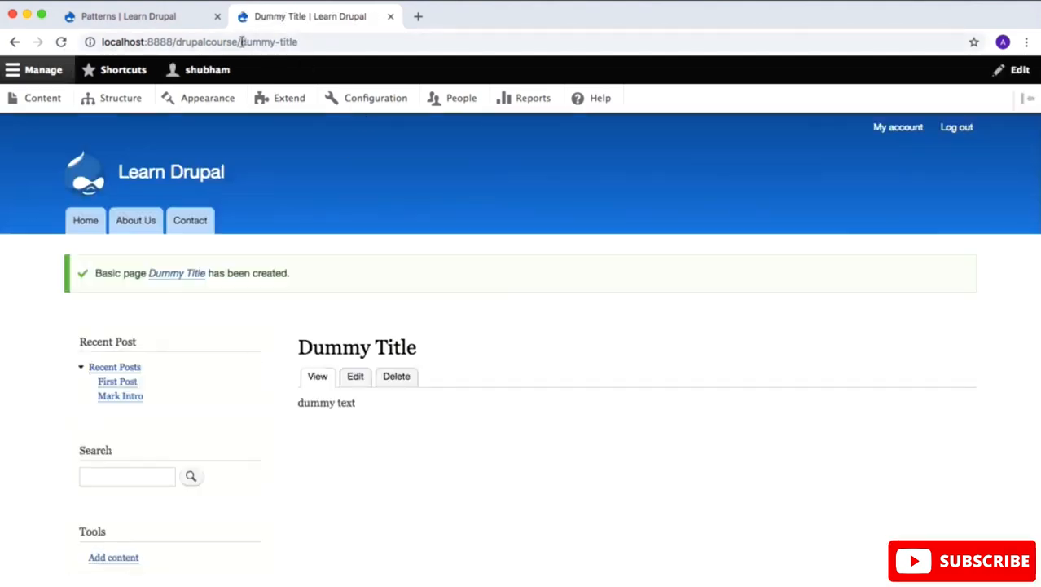
drag(241, 41, 201, 42)
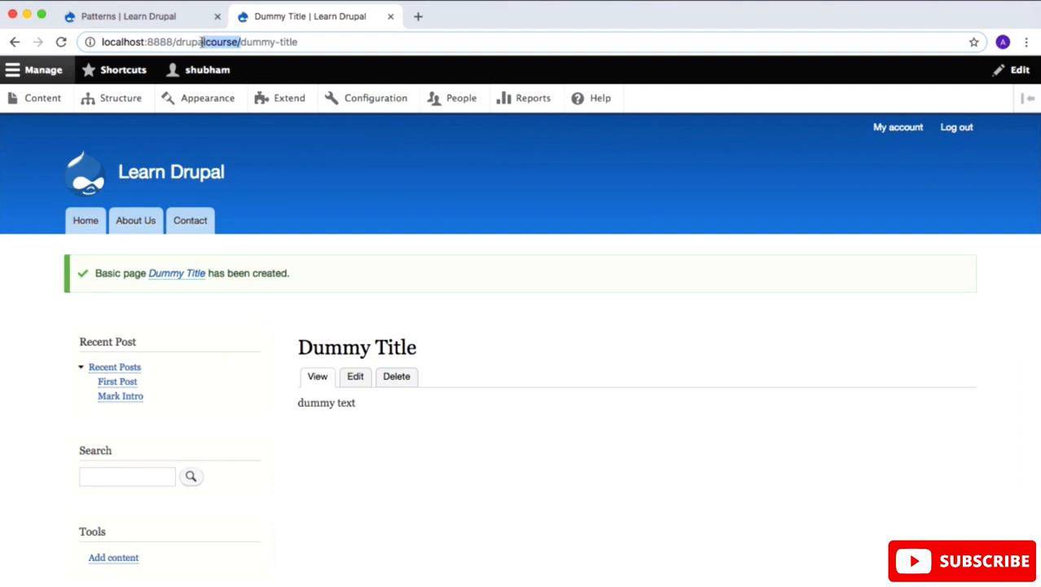
click(374, 188)
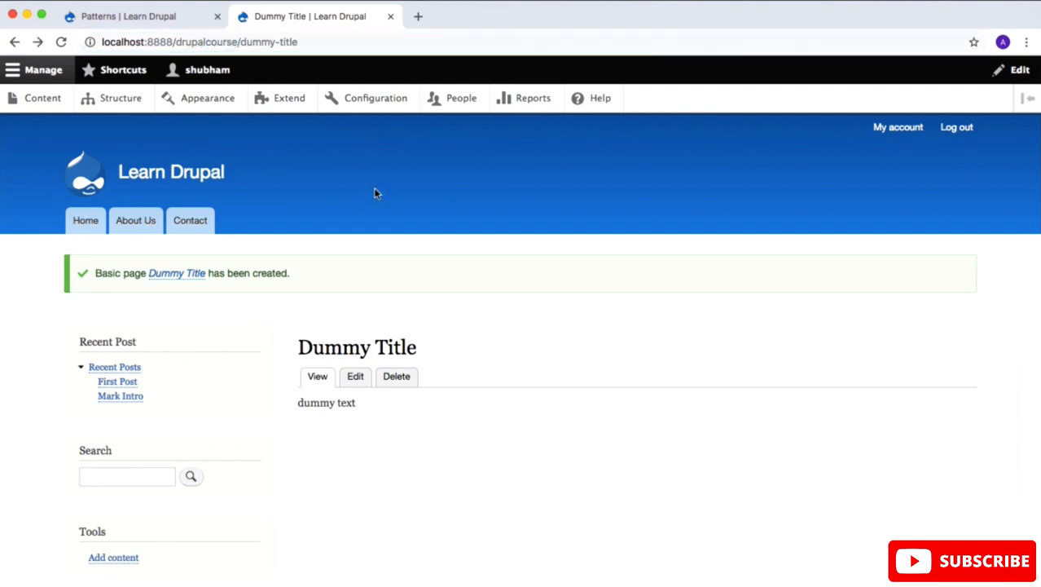
Step: Open the Services page from the content list and check its current address
click(48, 101)
scroll(244, 326, down, 4)
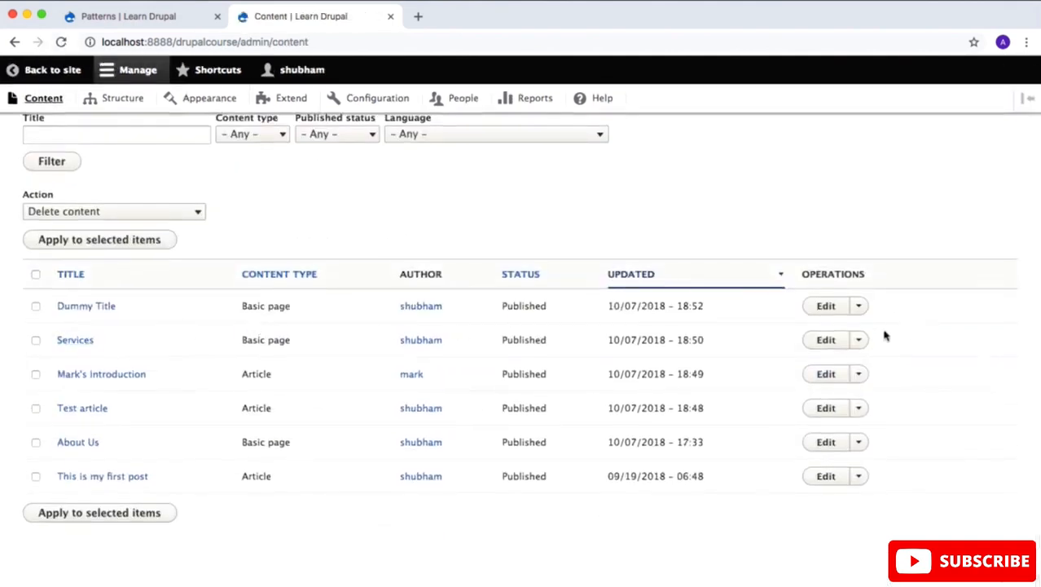
click(74, 341)
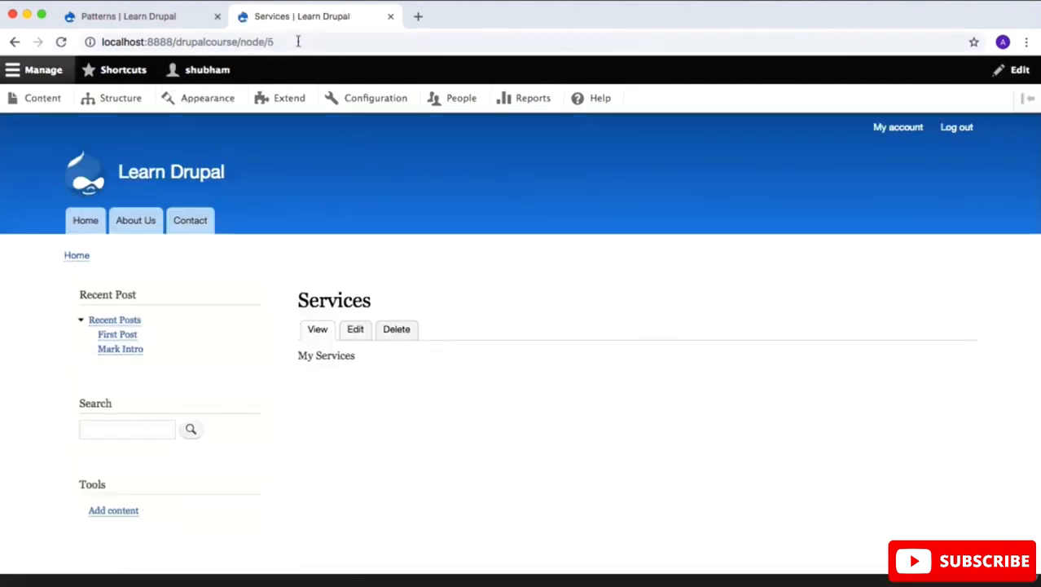
drag(298, 41, 241, 43)
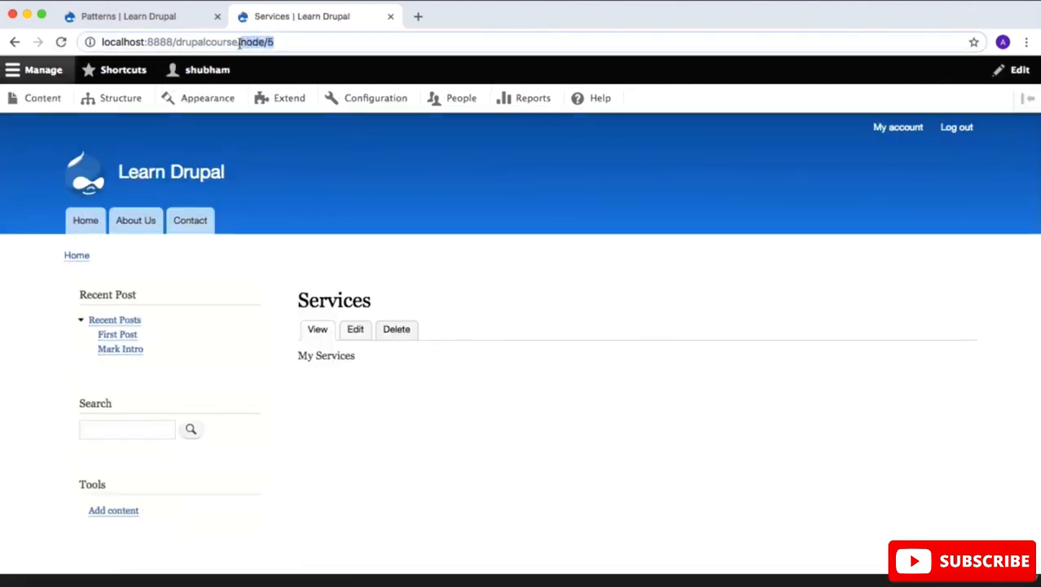
Step: Edit the Services page and save it with automatic URL alias generation enabled
click(356, 330)
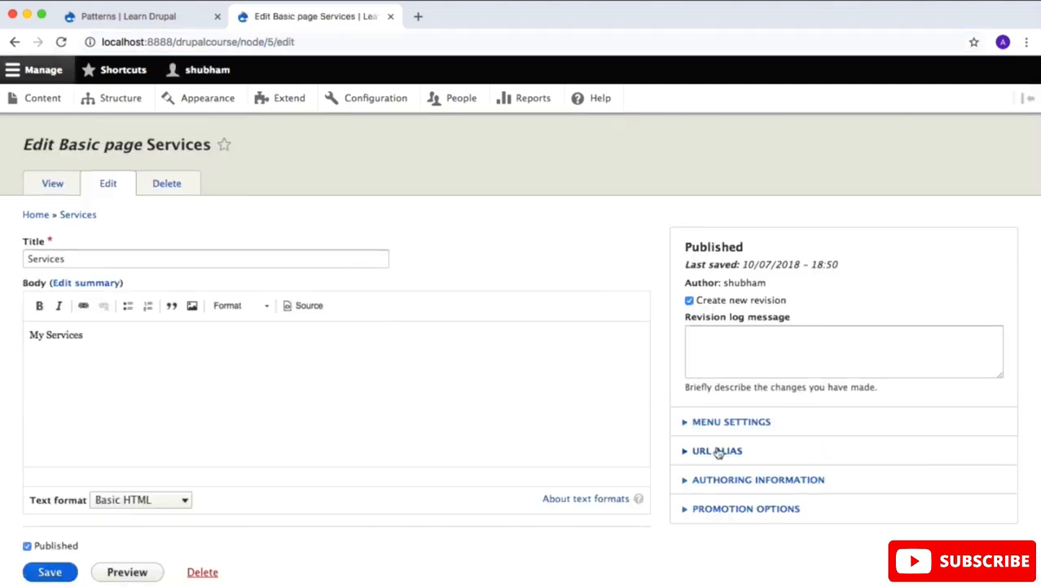
click(717, 450)
scroll(718, 453, down, 3)
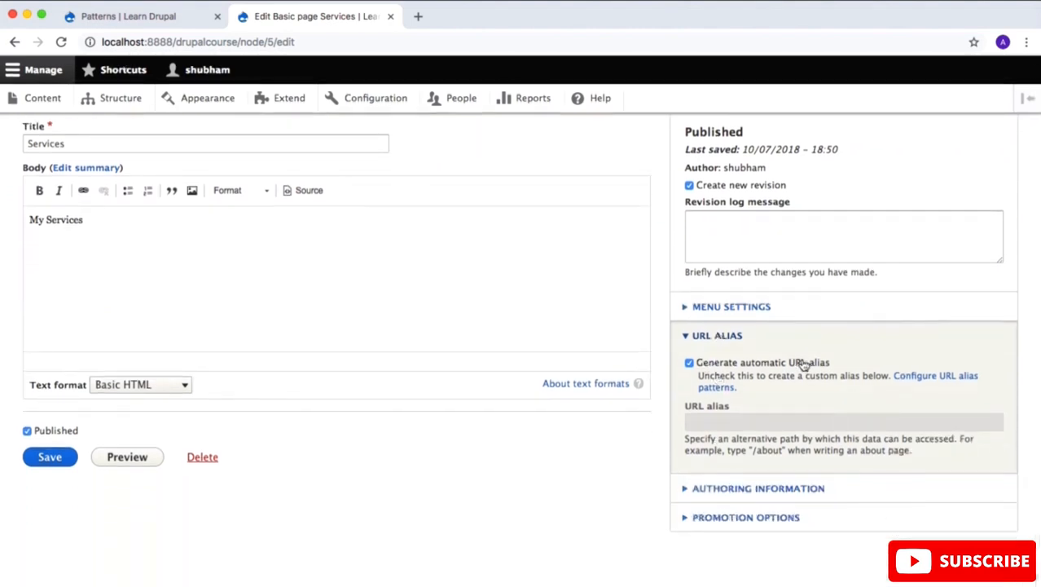
click(52, 458)
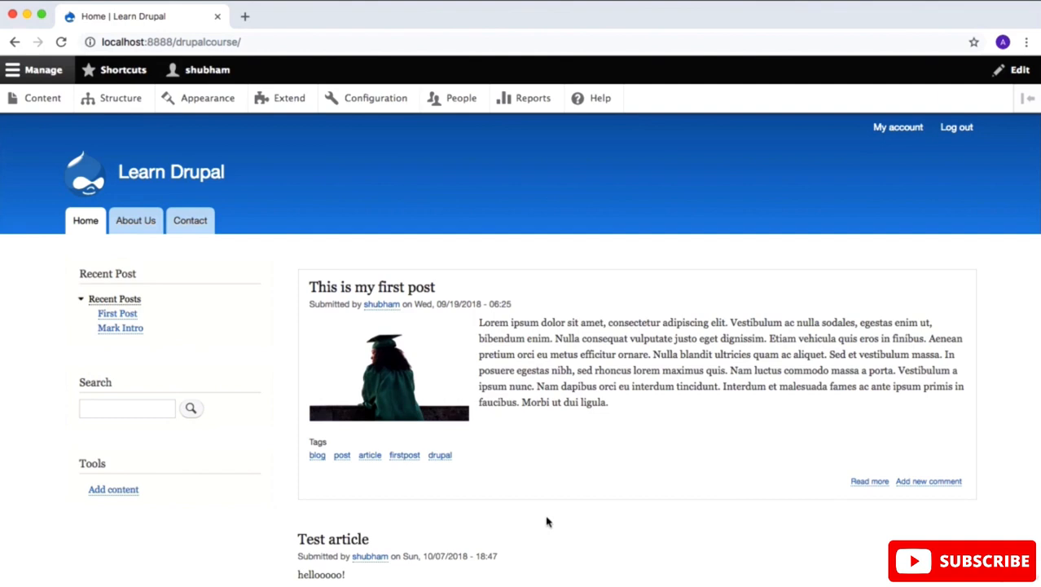
Step: Open the site's Contact page and examine the fields and title of its feedback form
click(197, 220)
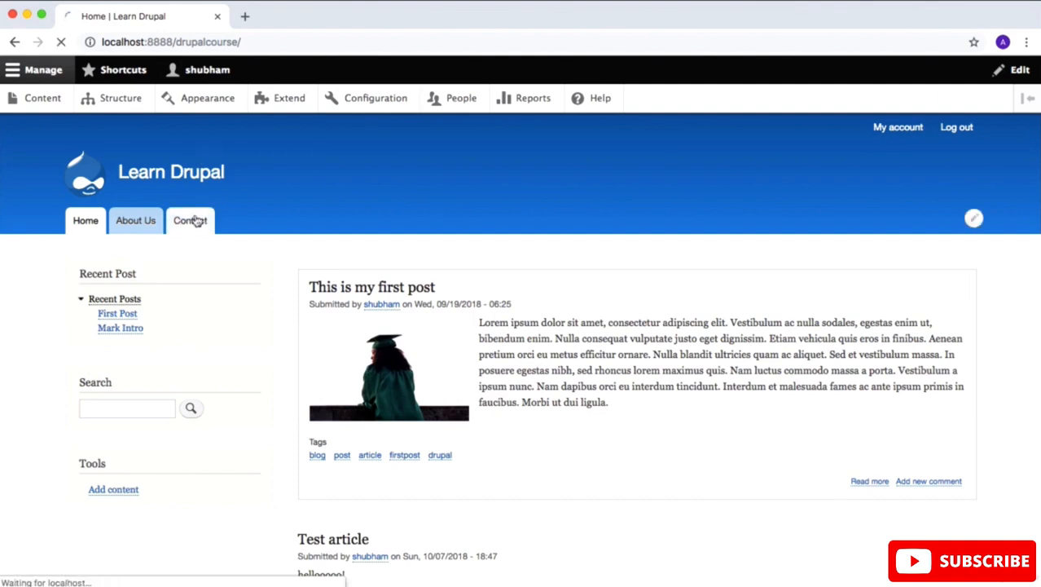
scroll(376, 354, down, 3)
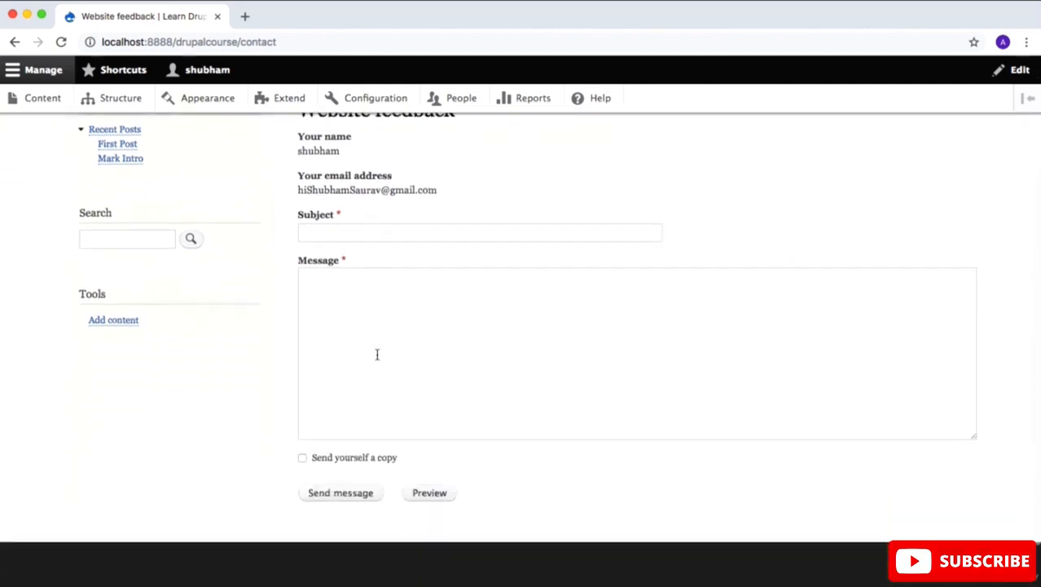
scroll(377, 354, up, 2)
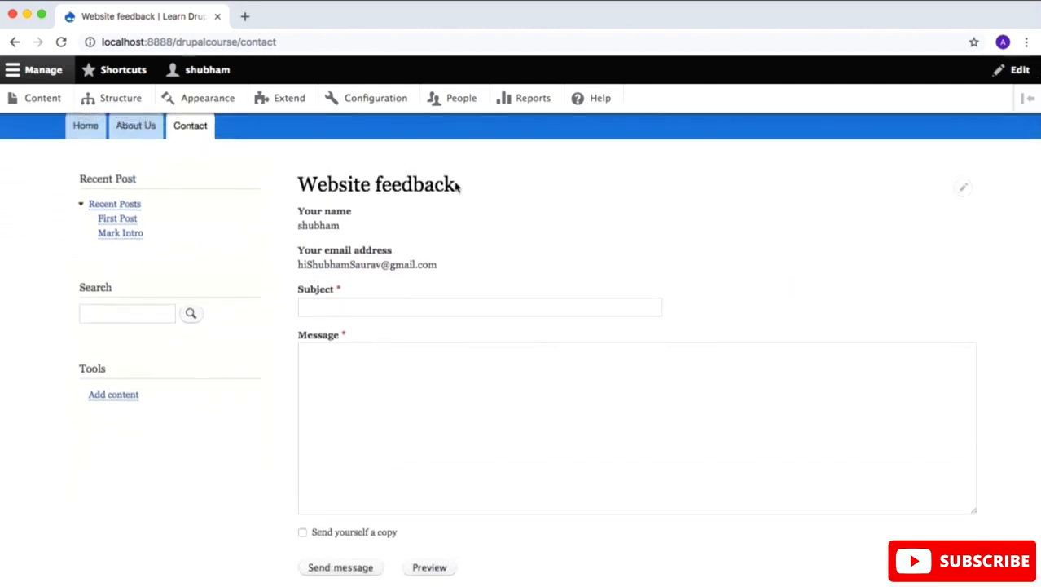
drag(458, 186, 298, 187)
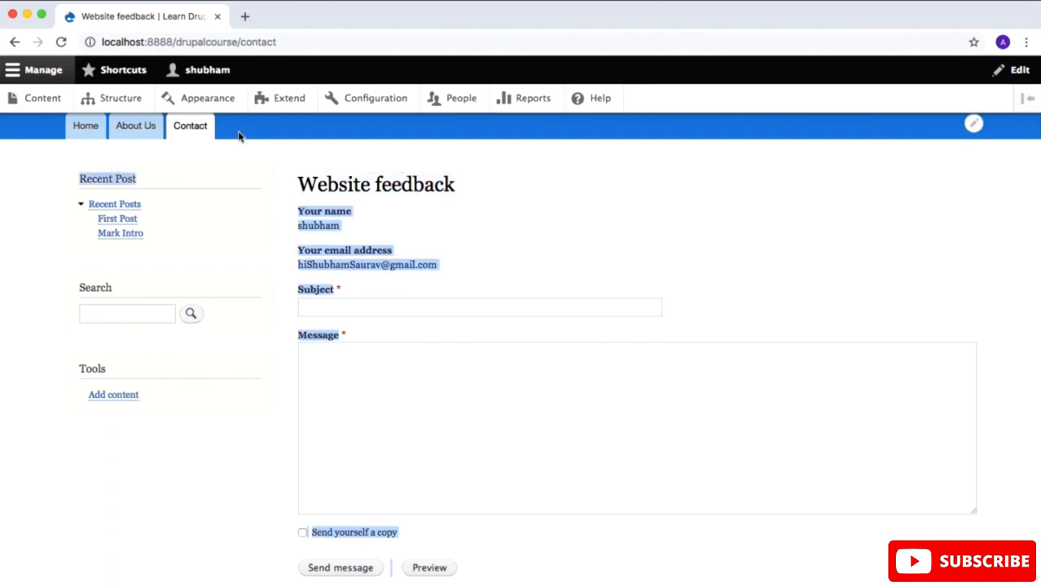
Step: Open the Website feedback contact form for editing and change its label to Contact
click(131, 106)
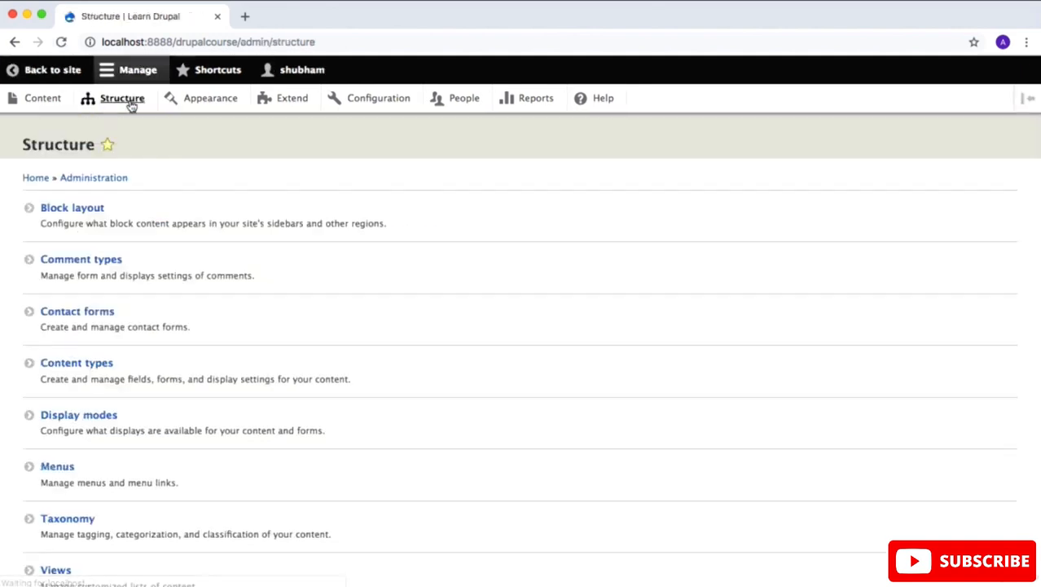
click(107, 317)
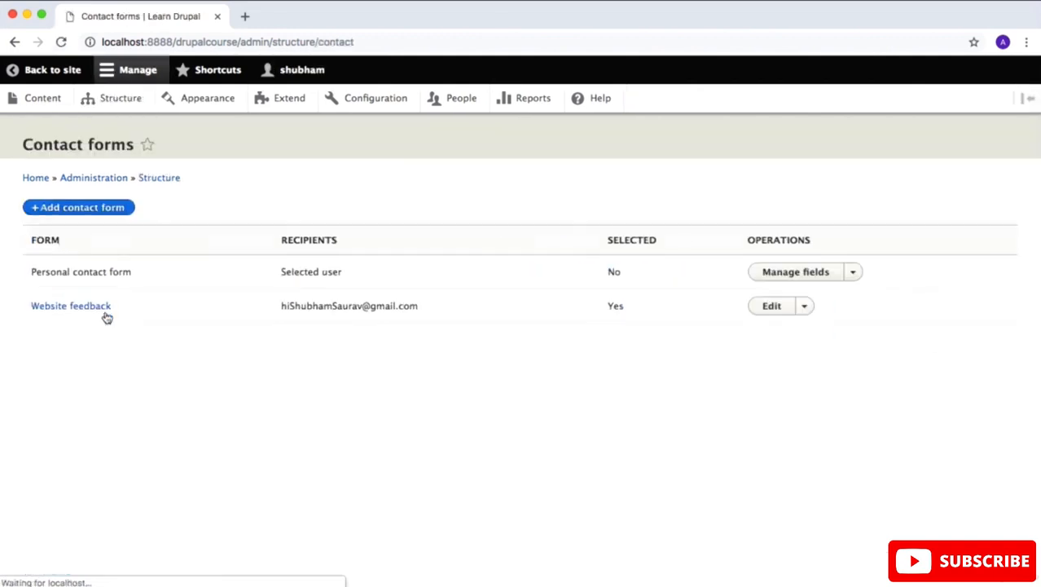
click(774, 308)
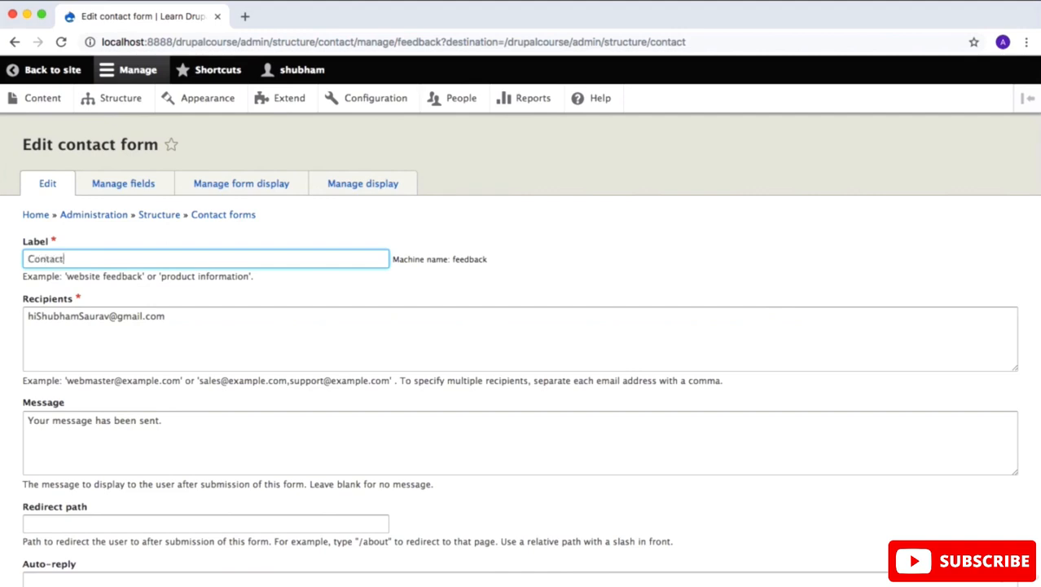
Step: Set the contact form's auto-reply to "Thank you! We will get back to you soon!" and save the form
scroll(293, 318, down, 3)
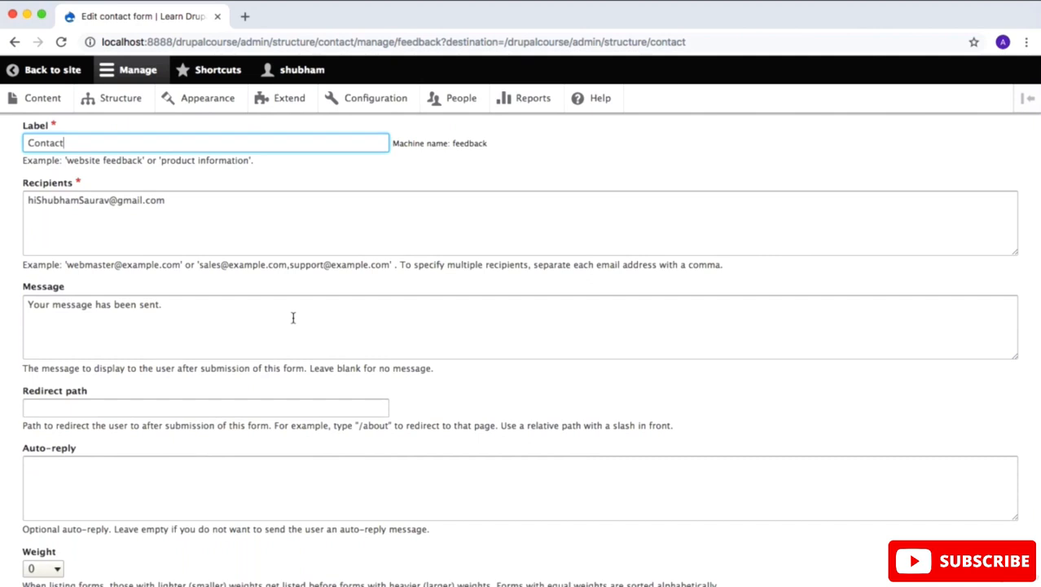
click(217, 480)
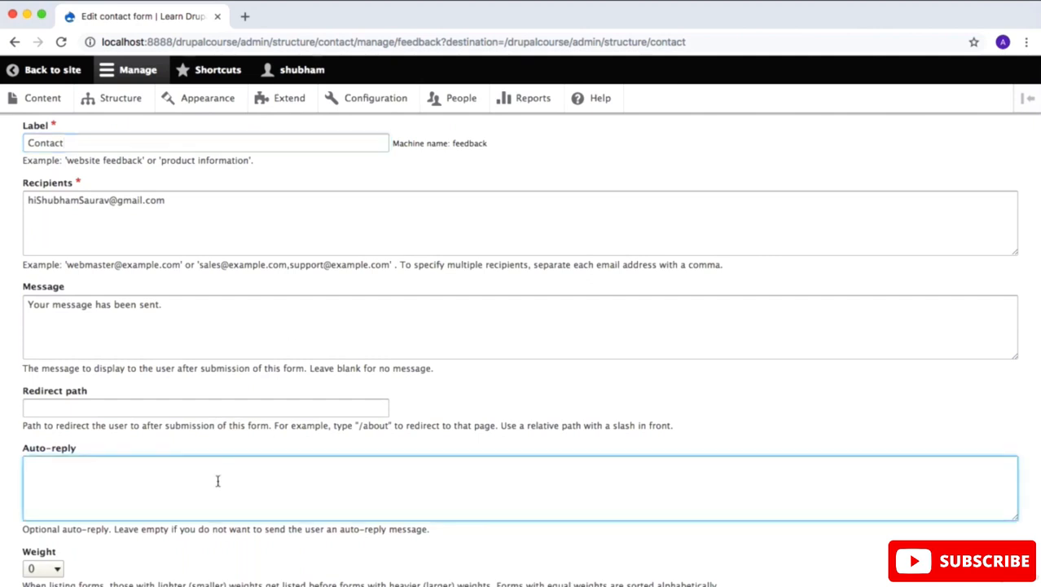
text(Thank yo)
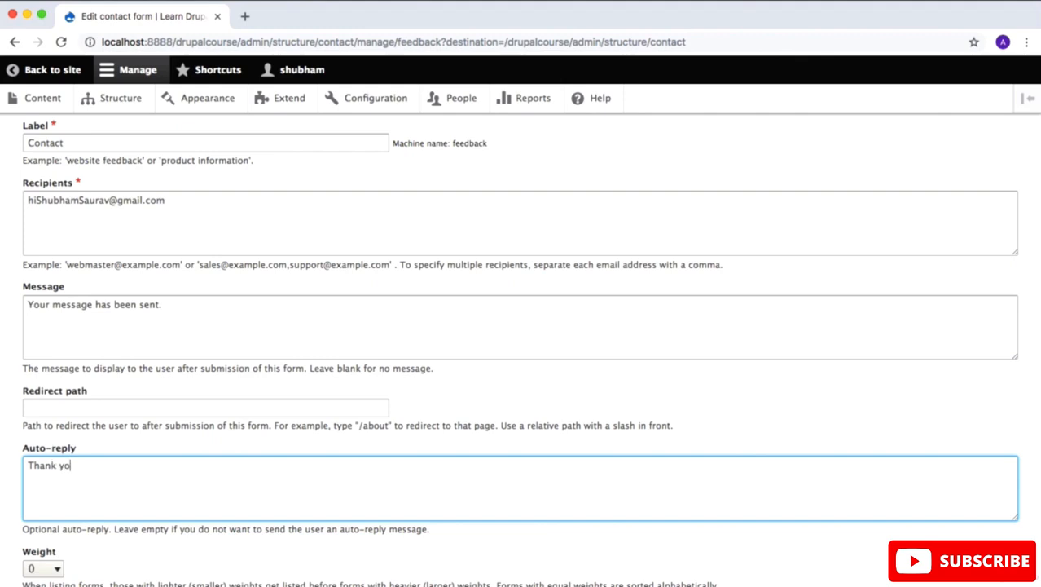
text(u! We will get back to you soon!)
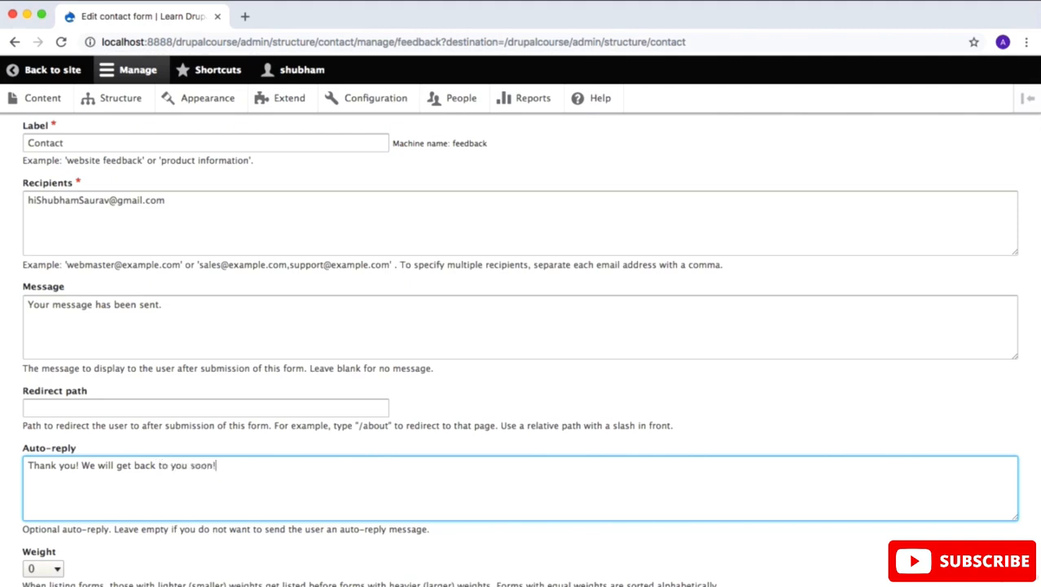
scroll(165, 442, down, 3)
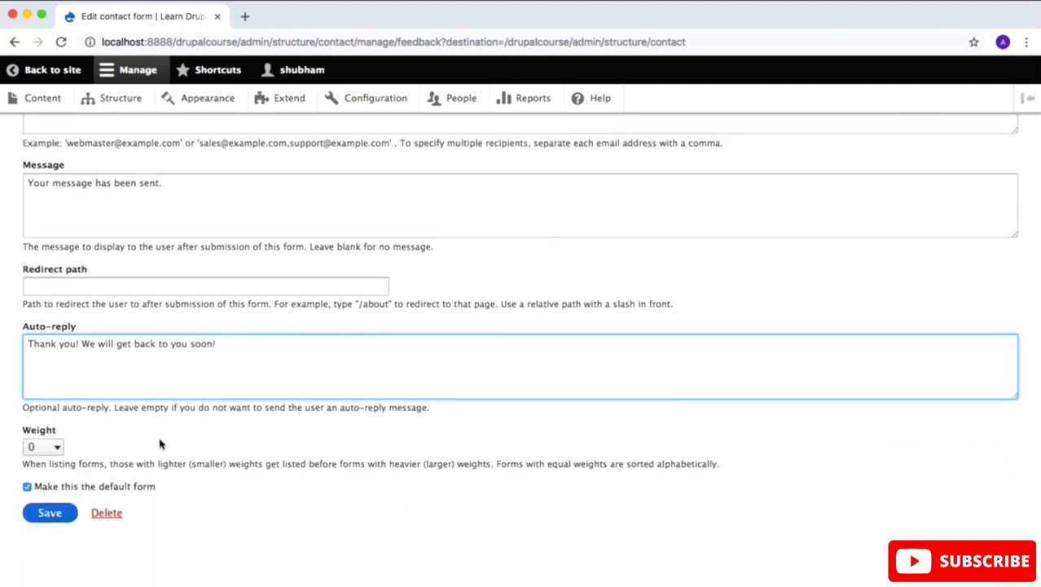
click(54, 513)
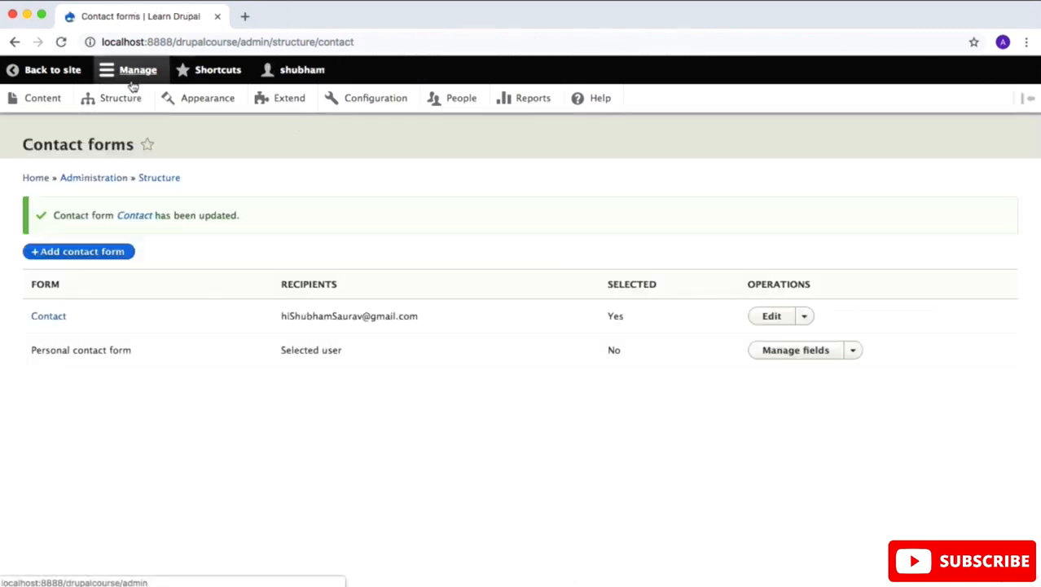
Step: Open the site's Contact page in a separate browser tab and check the form's title and fields
right_click(42, 77)
key(Escape)
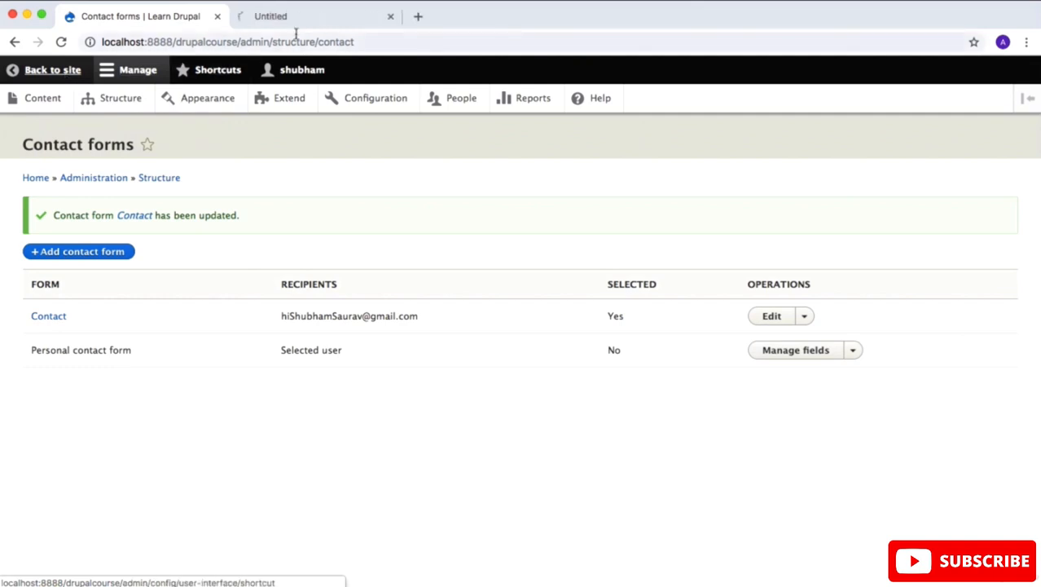
click(310, 18)
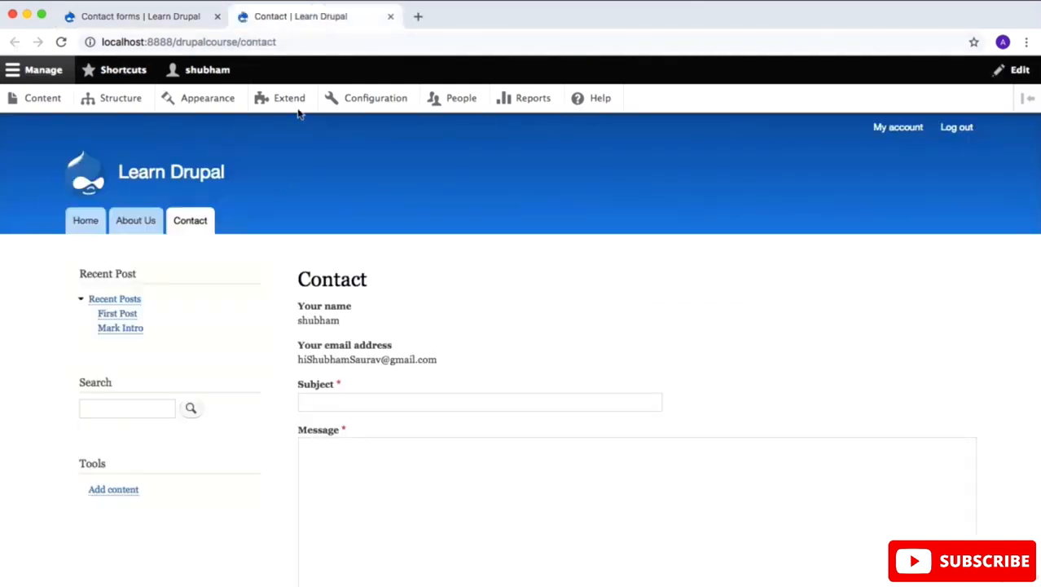
scroll(281, 171, down, 3)
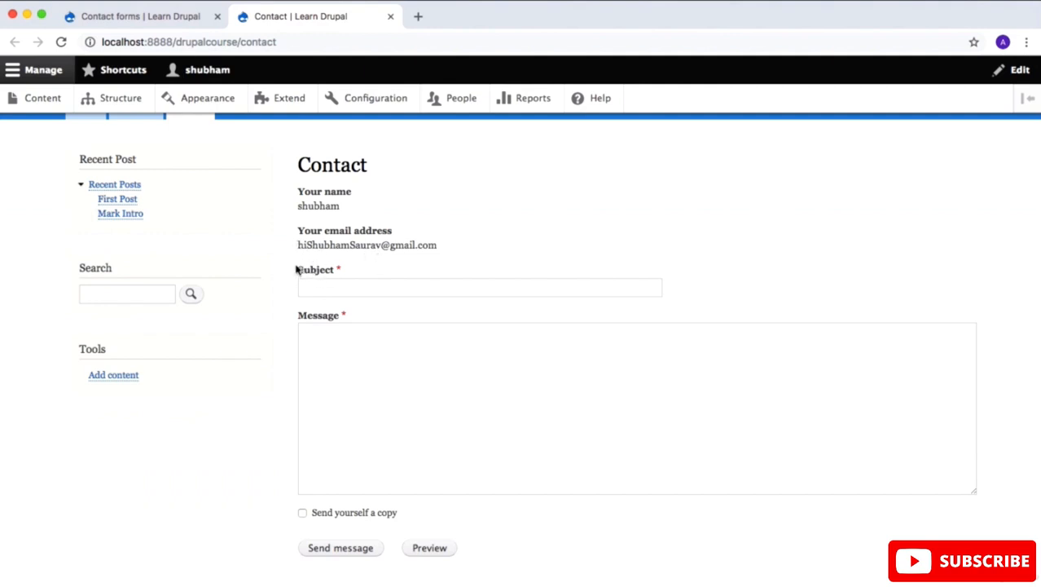
Step: Add a new Text (plain) field labelled Full Name to the Contact form
click(170, 18)
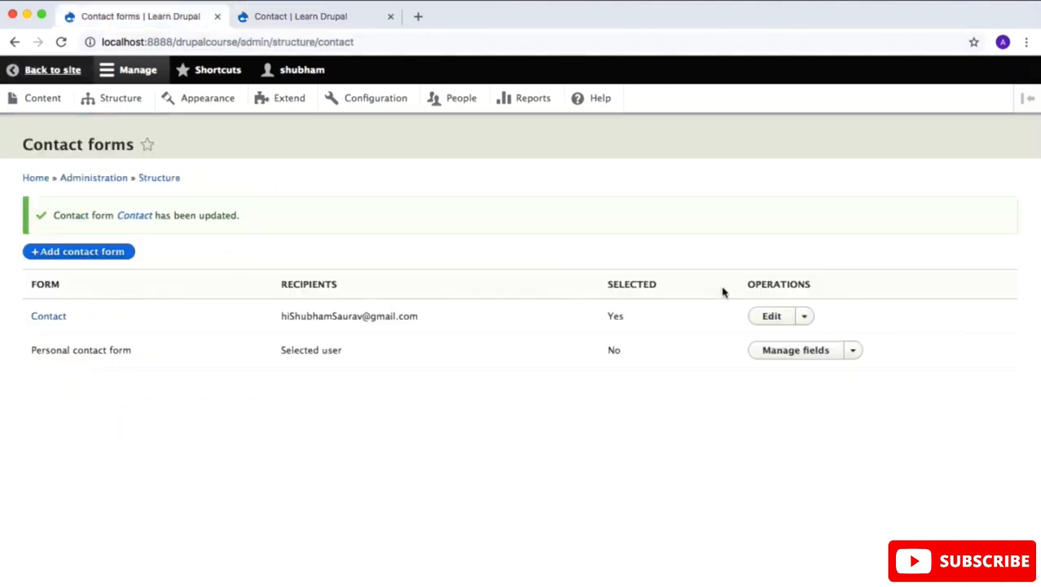
click(774, 319)
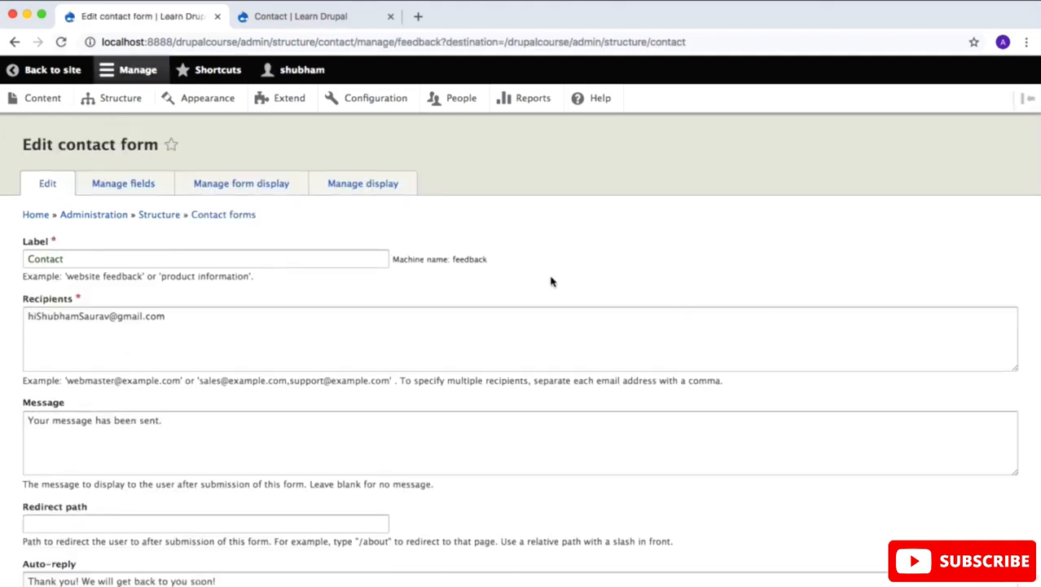
click(128, 184)
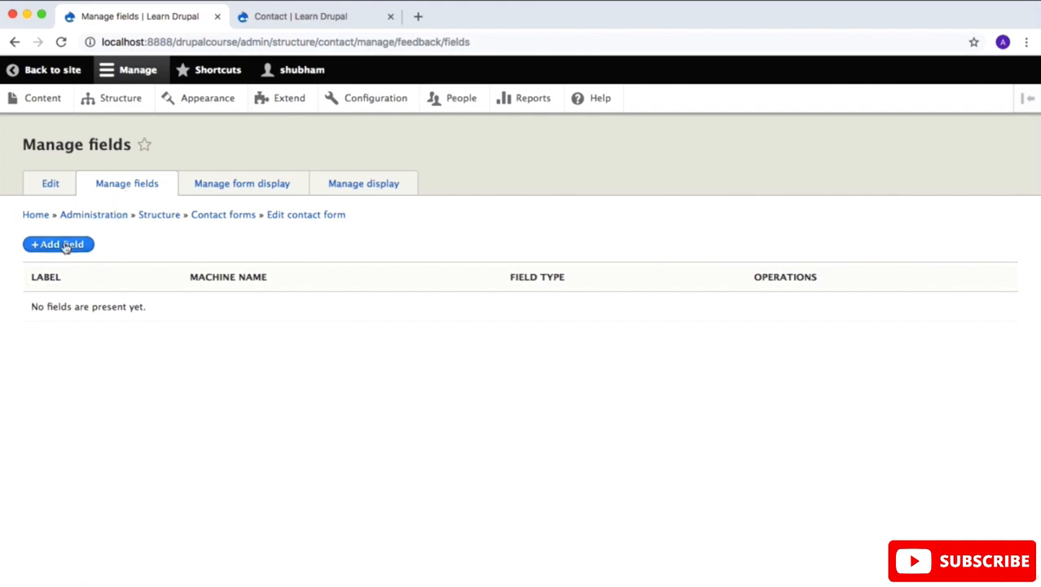
click(65, 244)
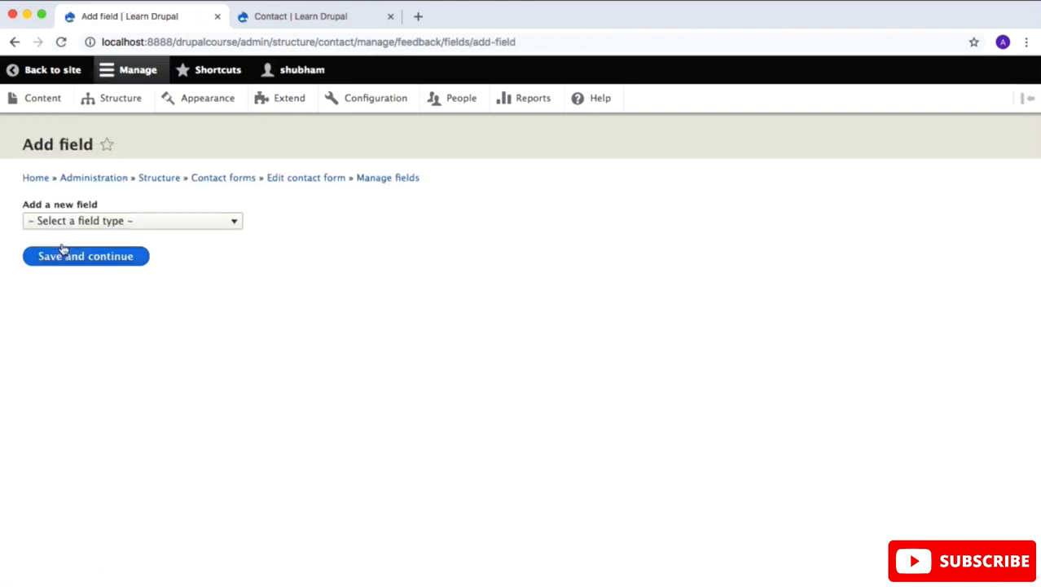
click(216, 222)
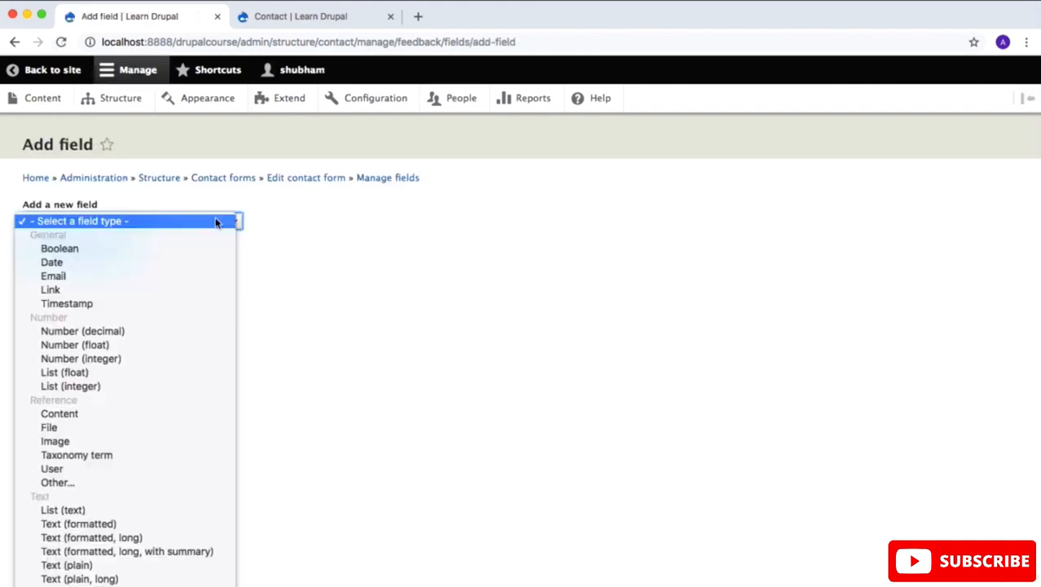
click(127, 569)
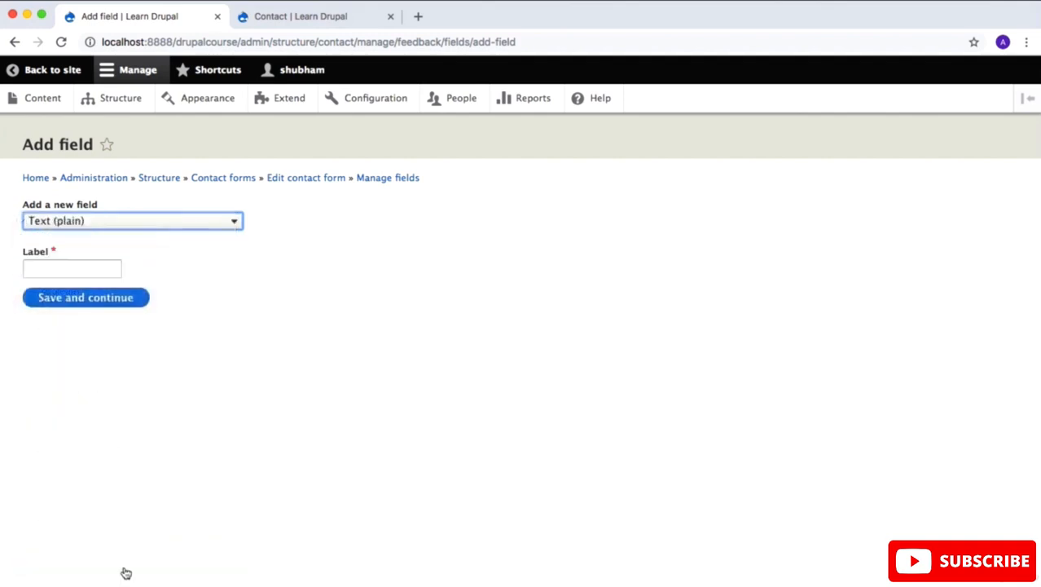
click(87, 266)
text(Fu)
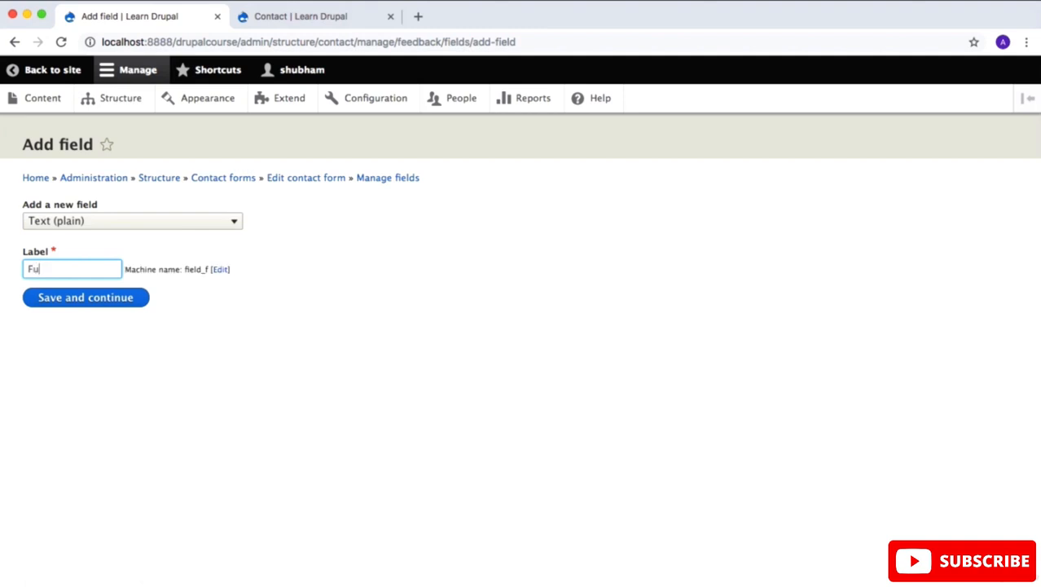
text(ll Name)
click(83, 298)
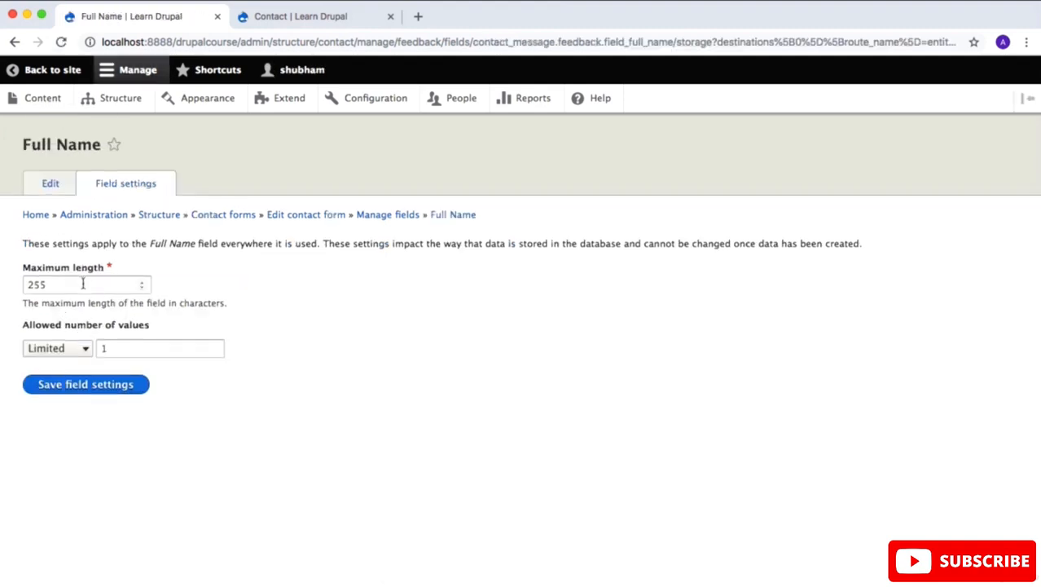
Step: Save the Full Name field's storage settings and field configuration with their default values
double_click(82, 284)
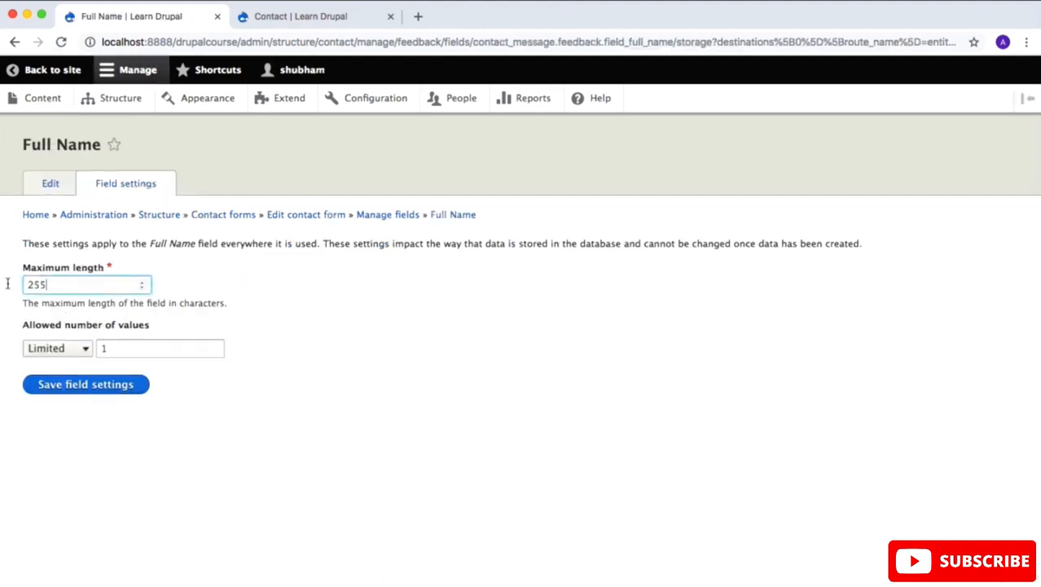
click(96, 384)
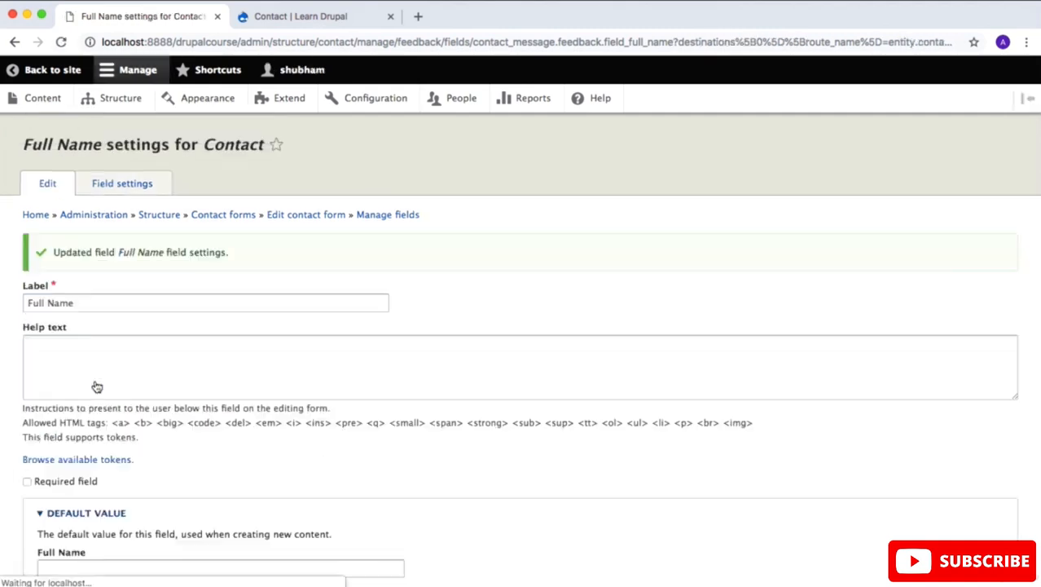
scroll(219, 421, down, 3)
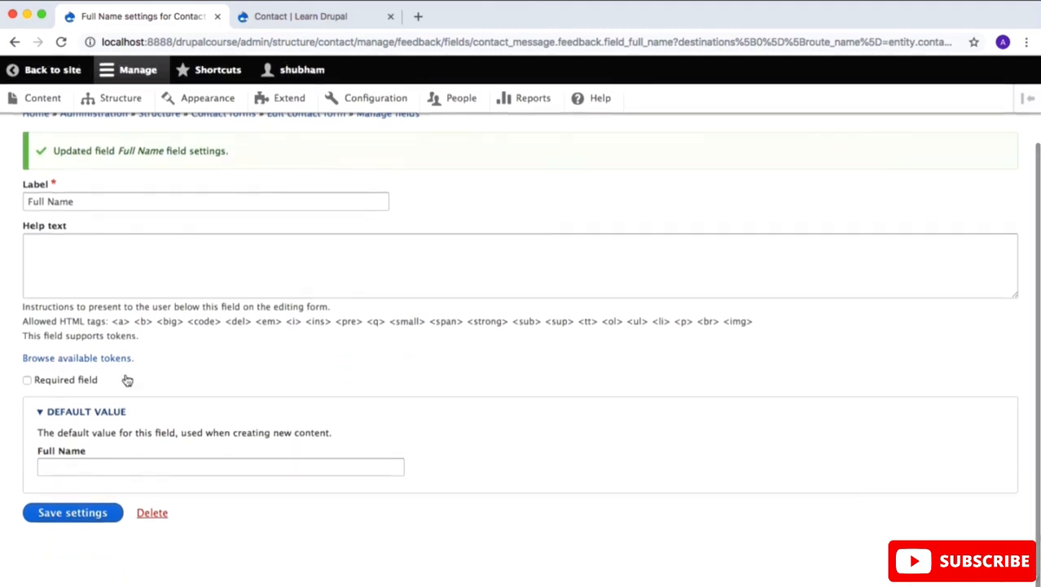
click(87, 513)
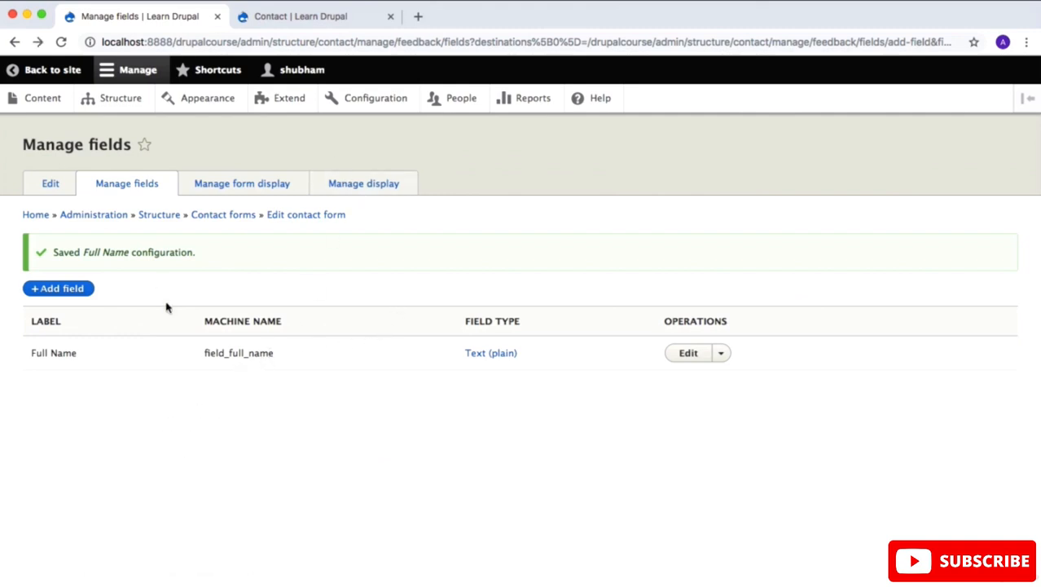
Step: Reload the site's Contact page and check where the Full Name field is placed in the form
click(297, 17)
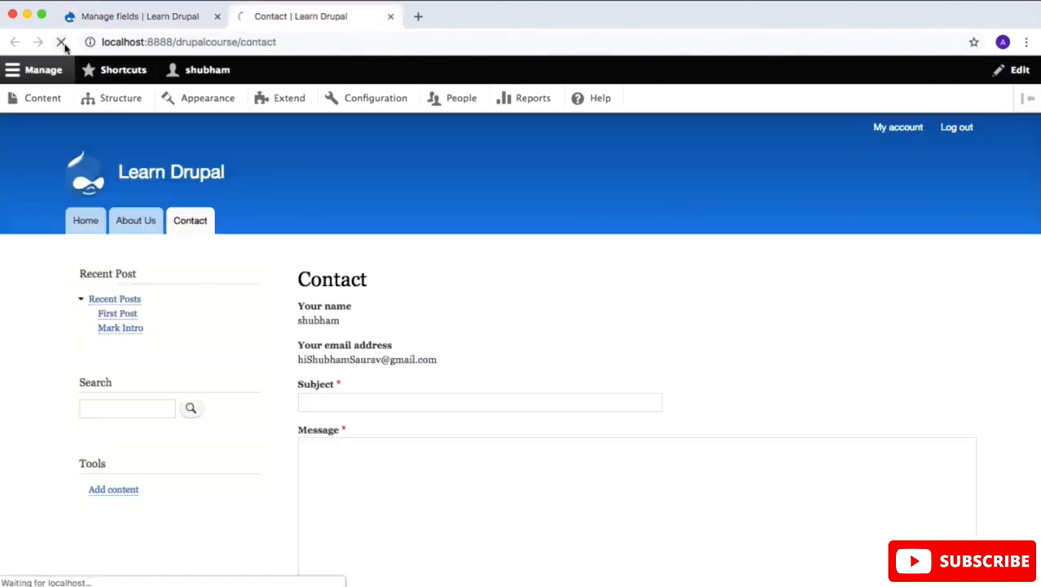
scroll(355, 351, down, 3)
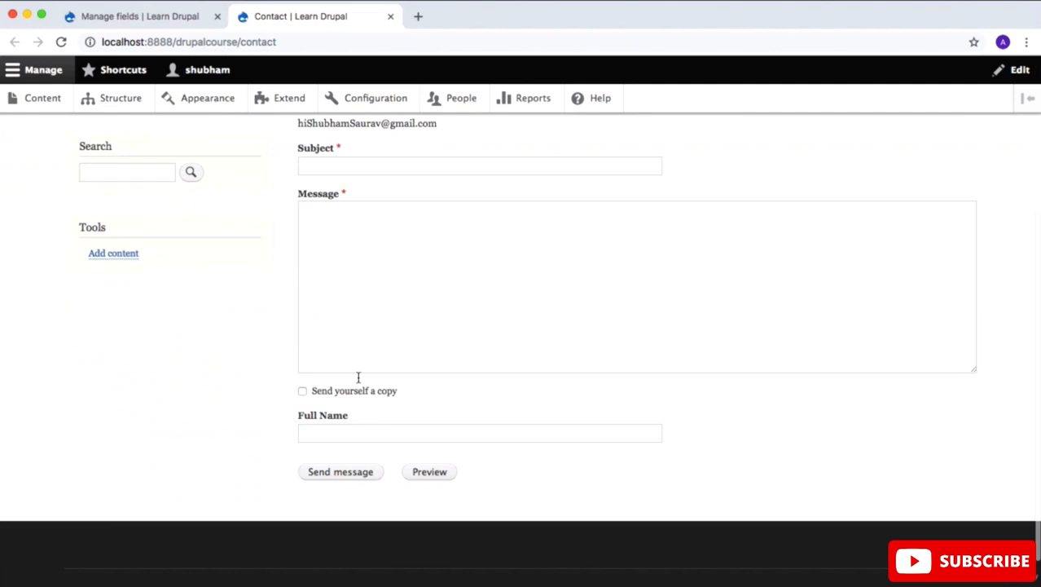
click(342, 432)
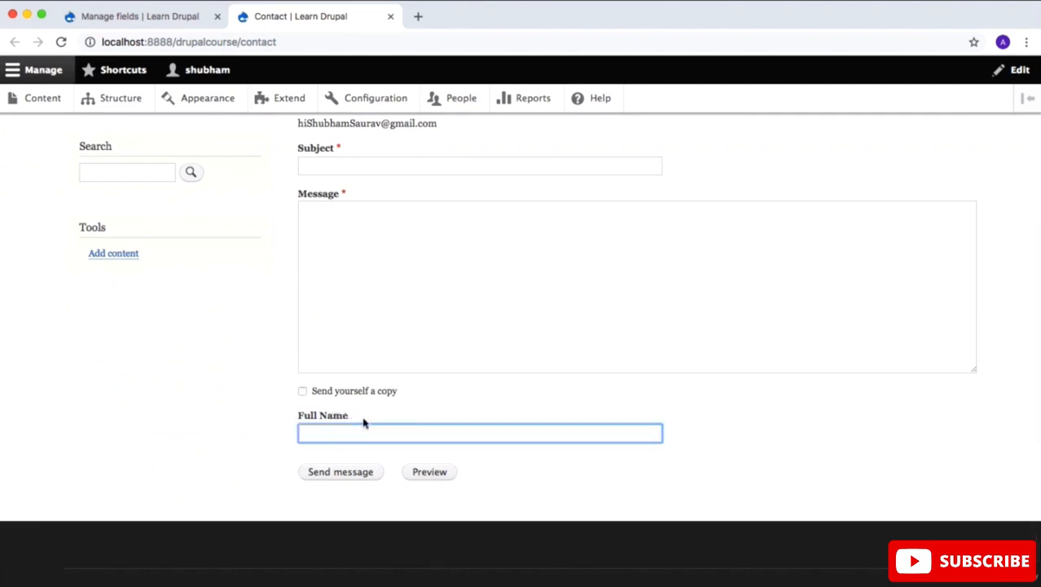
drag(363, 419, 296, 416)
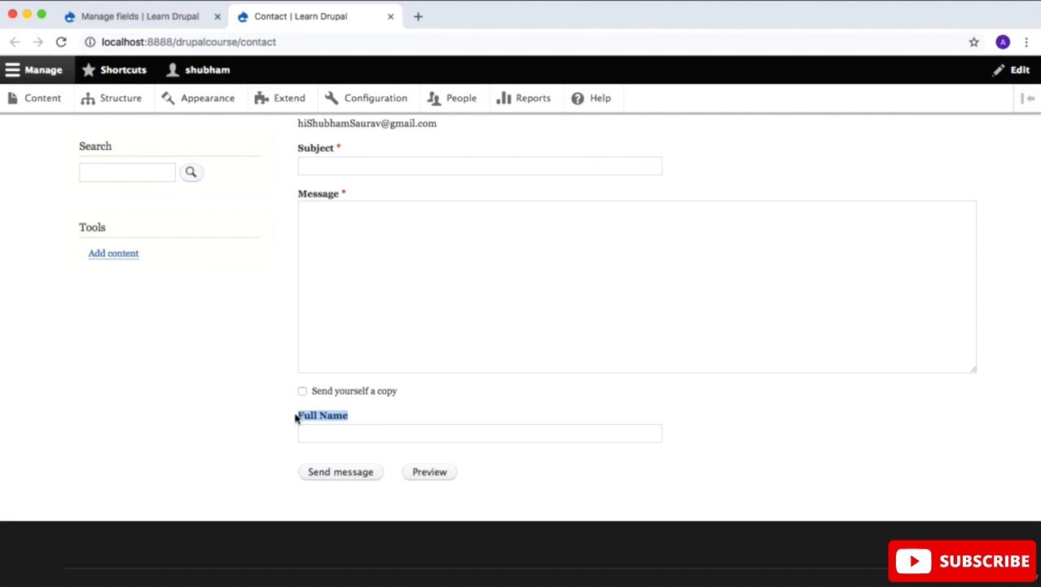
scroll(296, 418, up, 5)
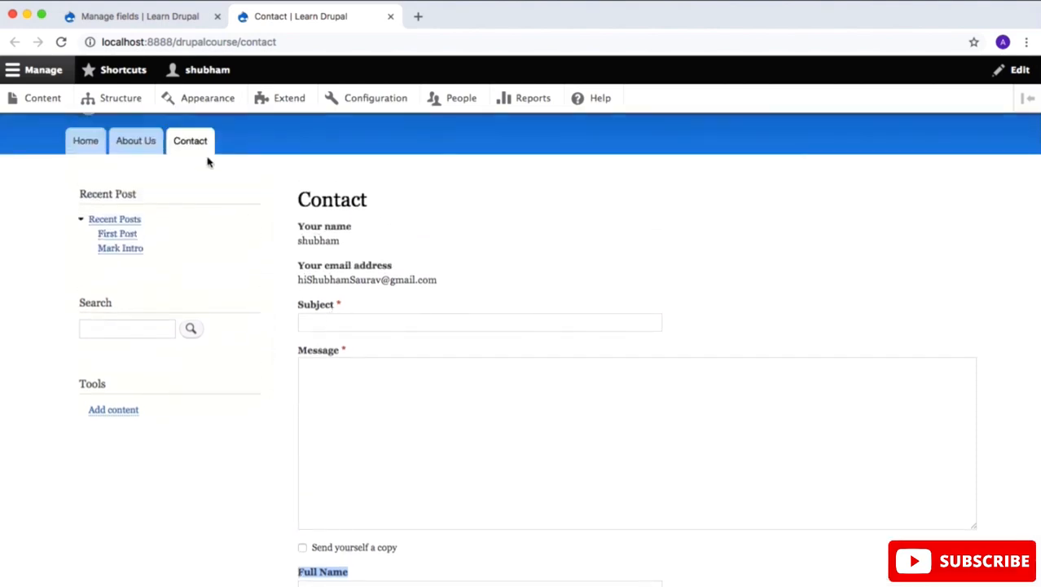
Step: Move Full Name directly above Subject in the Contact form's form display, save it, and check the order on the Contact page
click(154, 19)
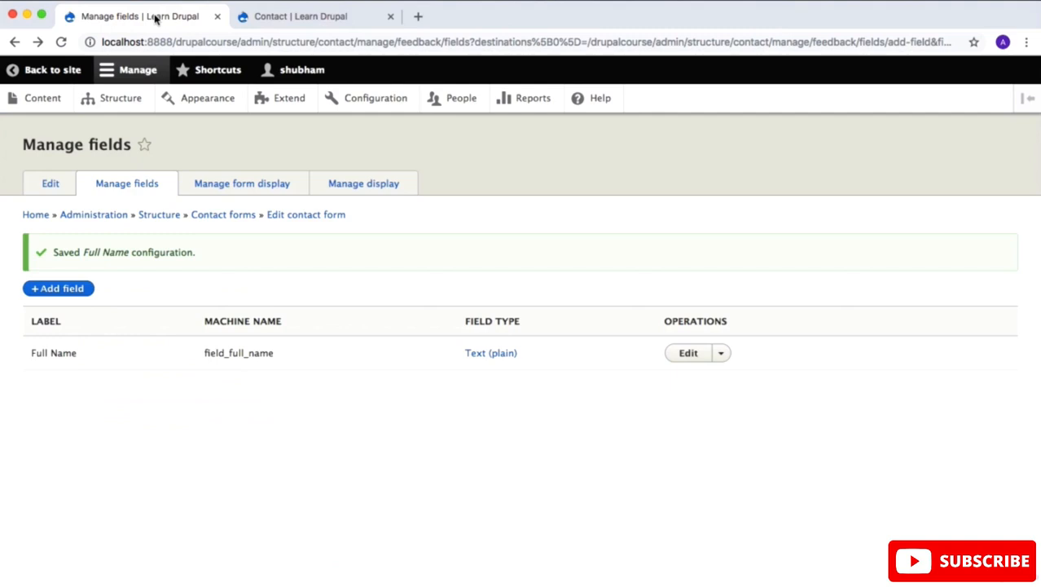
click(239, 185)
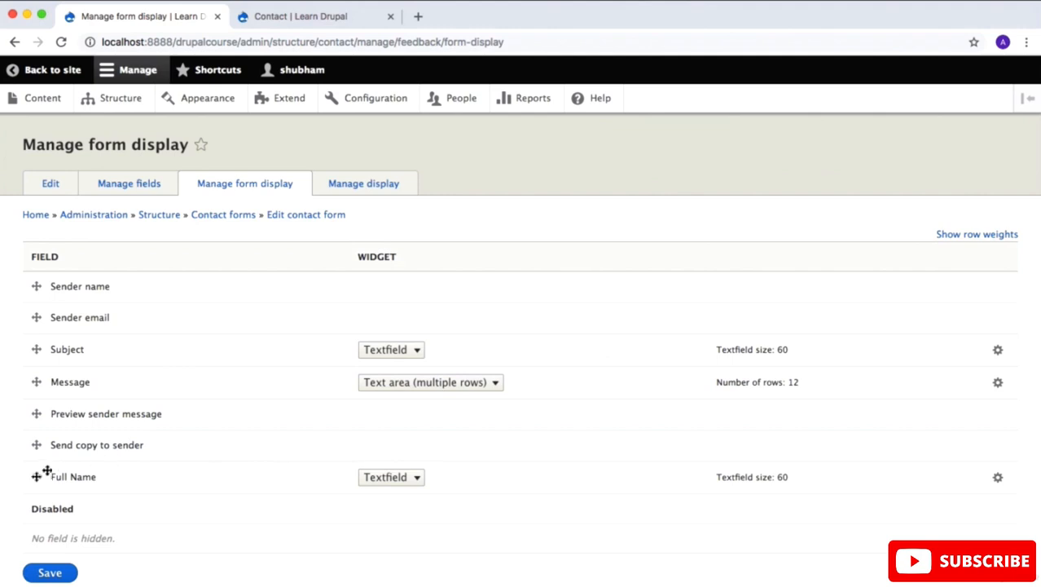
drag(36, 476, 39, 355)
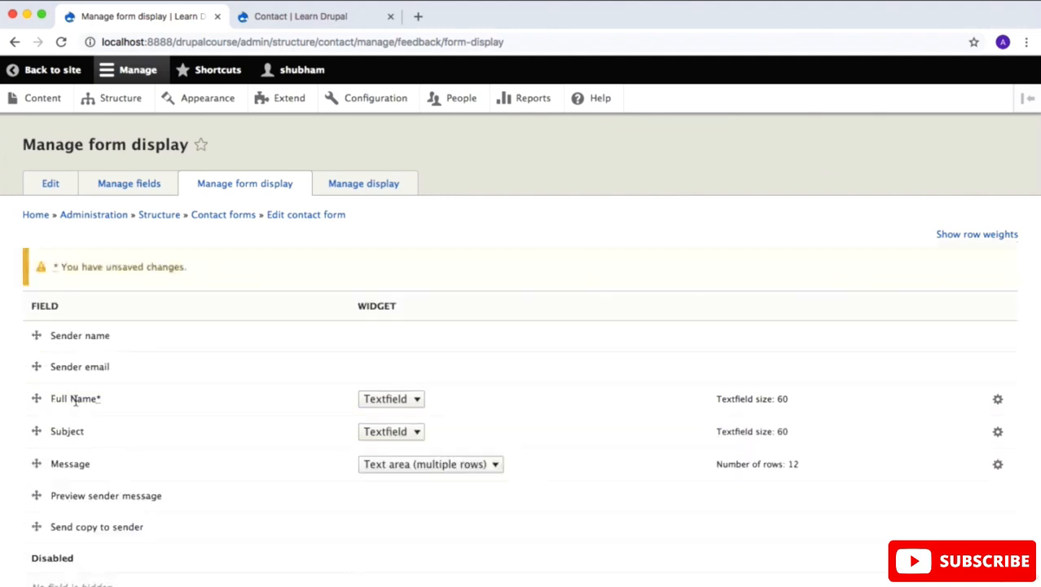
scroll(138, 440, down, 2)
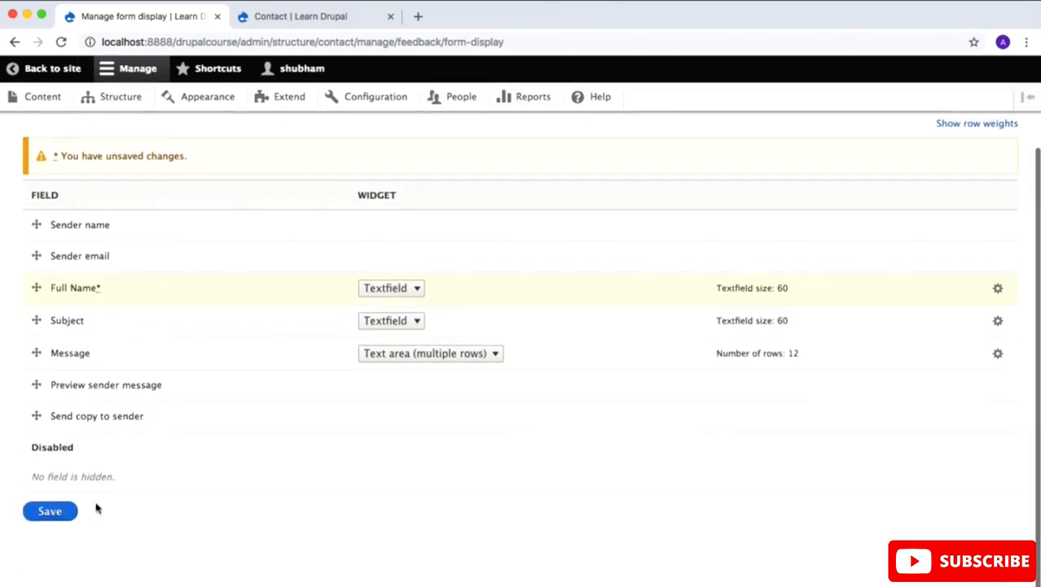
click(52, 512)
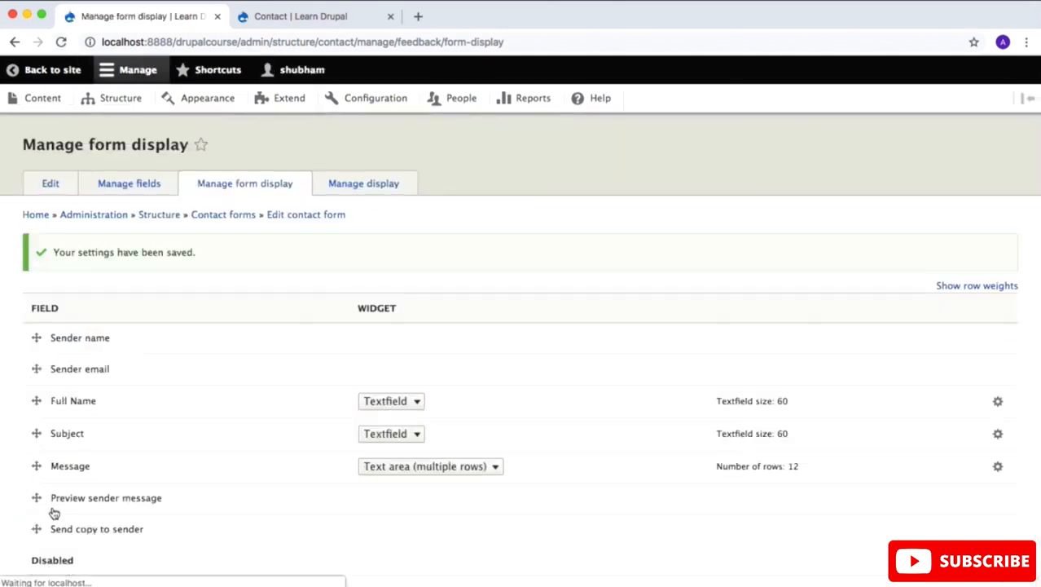
click(282, 19)
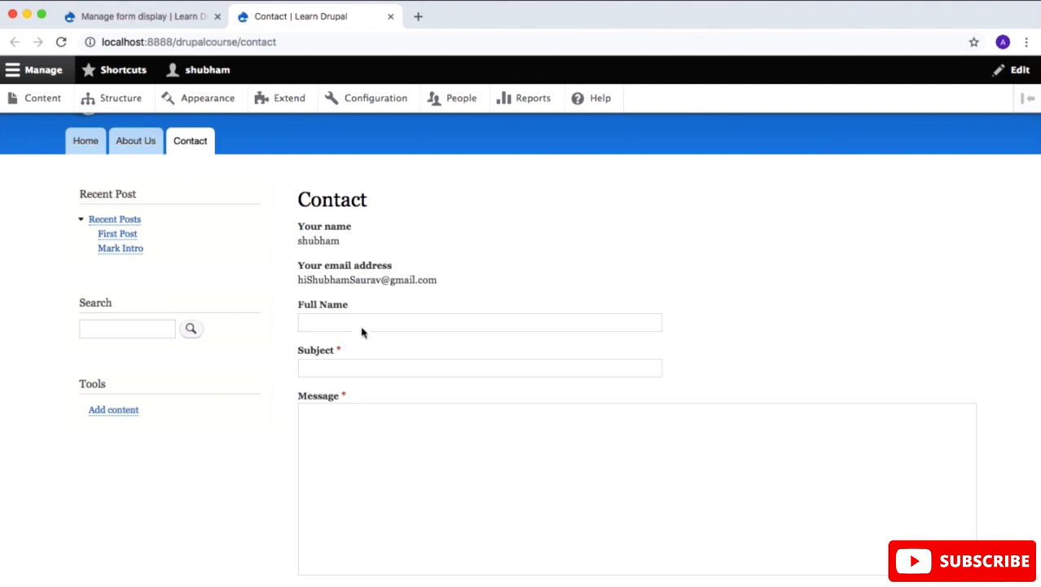
Step: Make the Contact form's Full Name field required and save its settings
drag(354, 304, 305, 304)
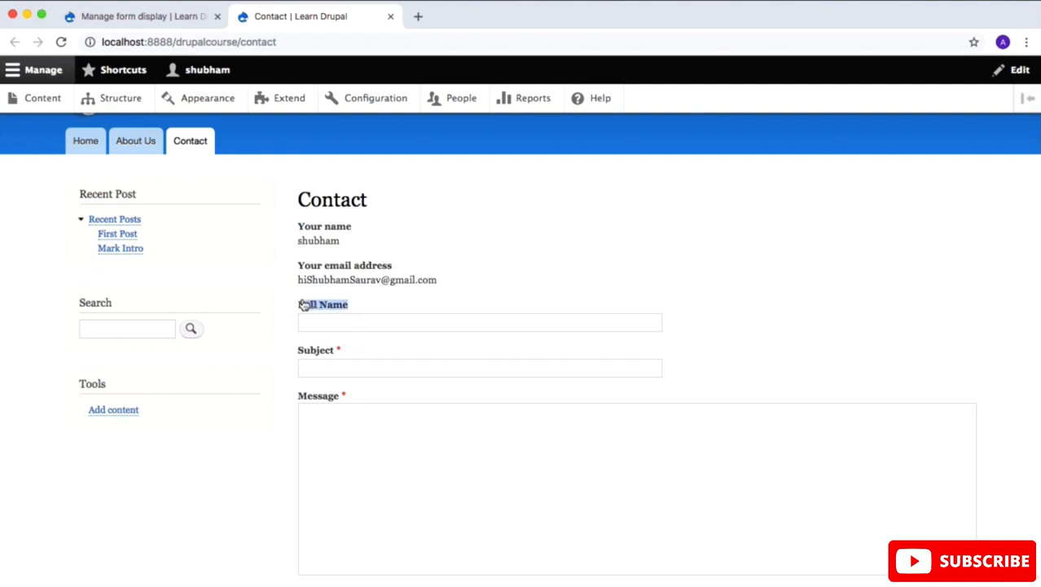
click(175, 18)
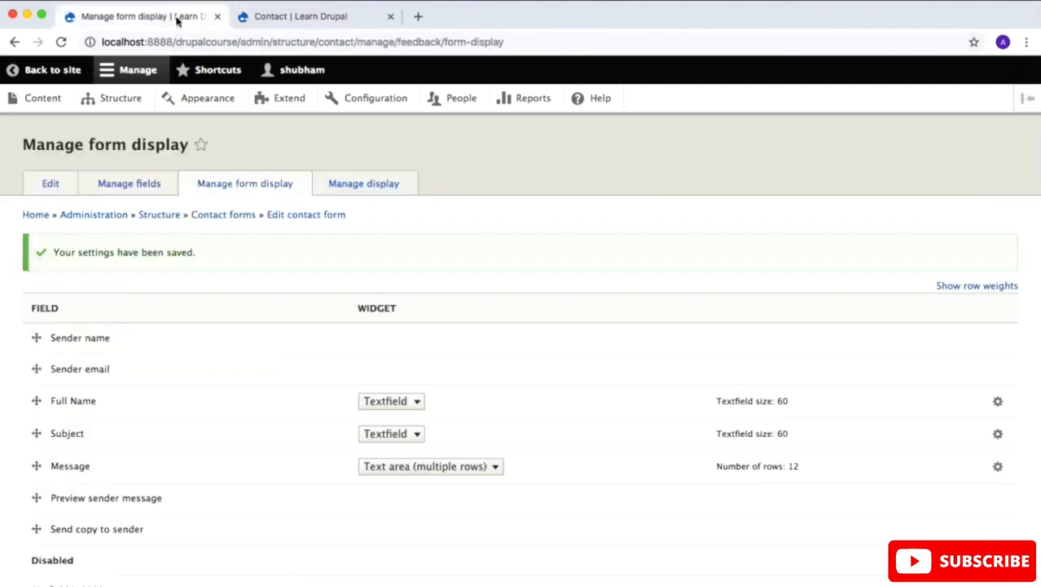
scroll(325, 236, down, 3)
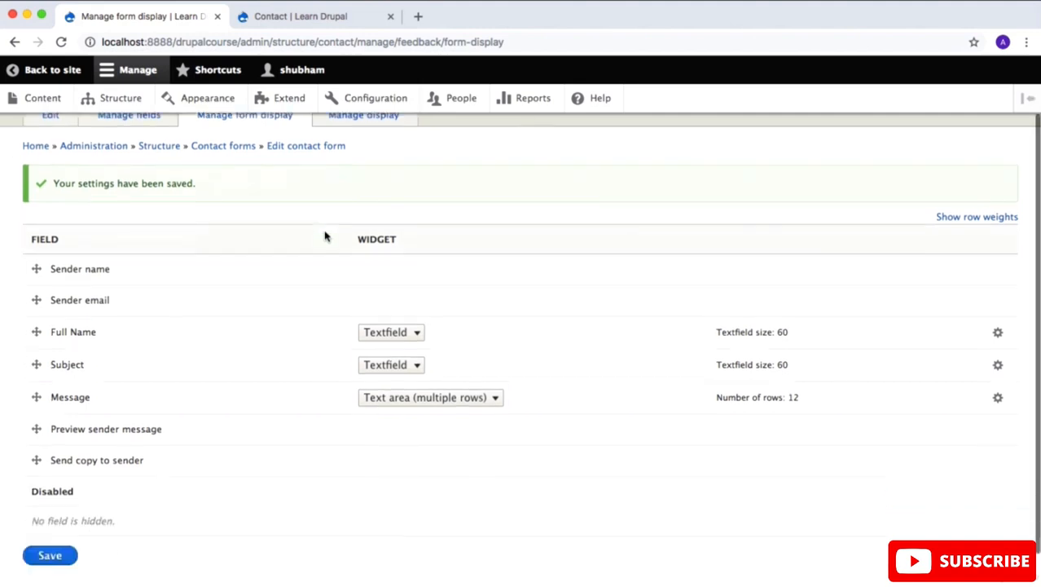
click(119, 116)
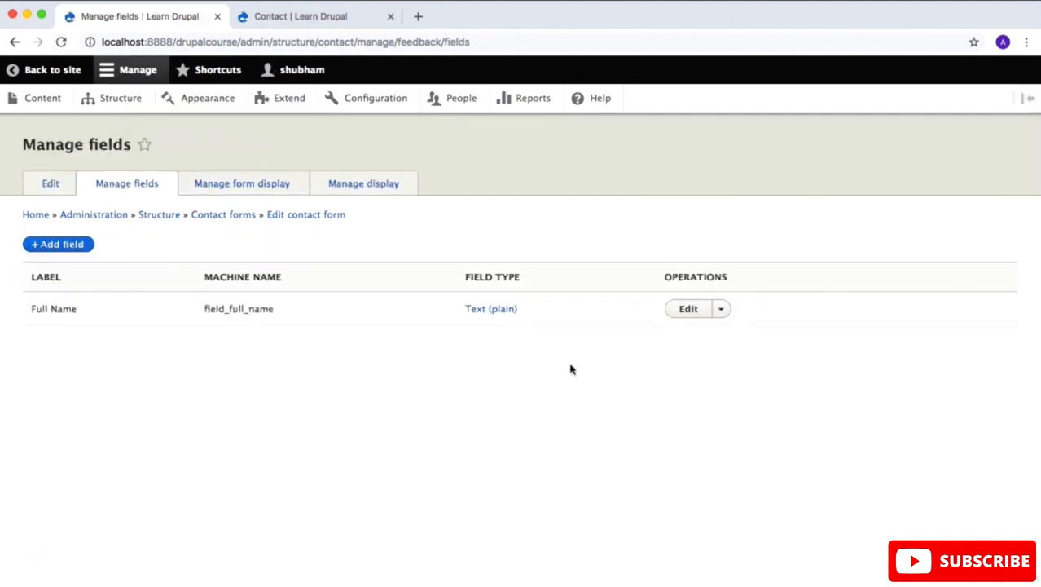
click(688, 310)
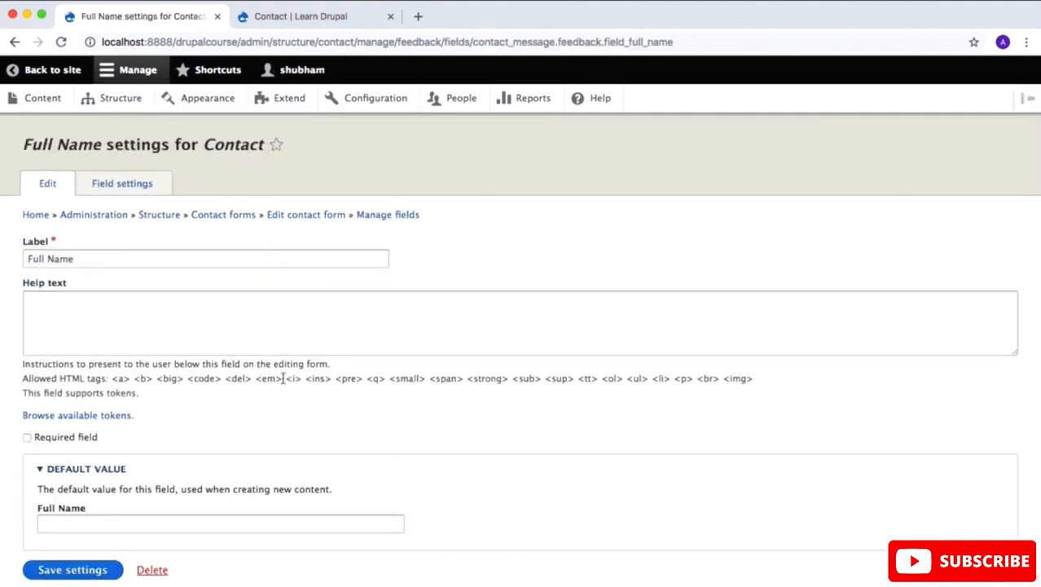
click(76, 437)
scroll(194, 398, down, 1)
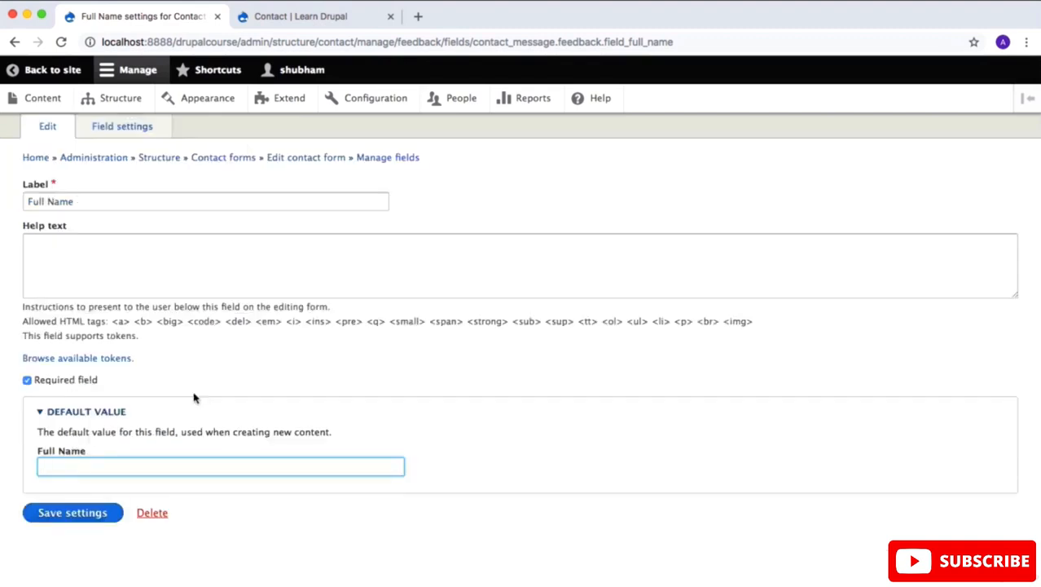
click(72, 512)
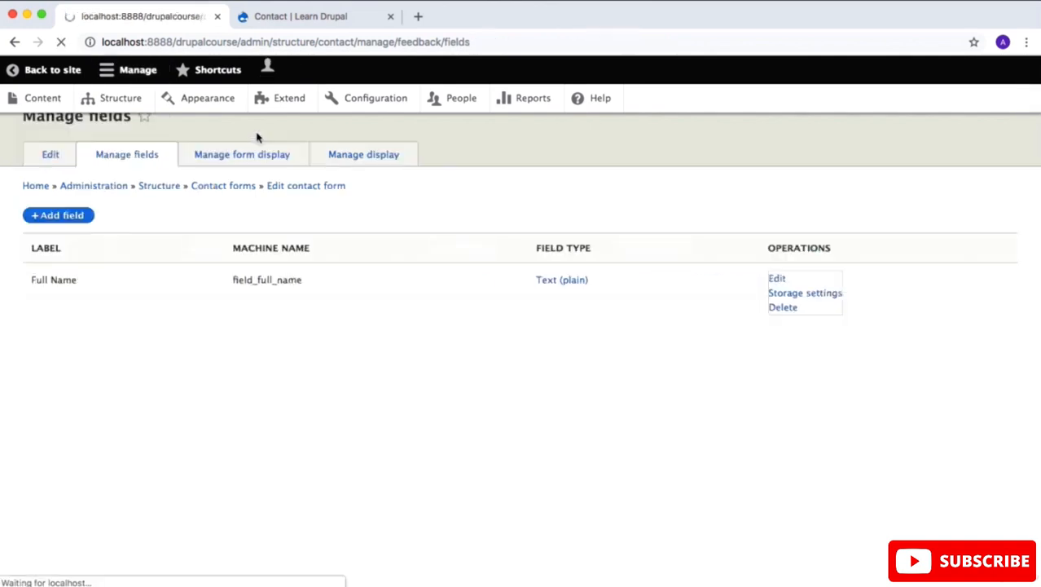
Step: Reload the site's Contact page and check whether Full Name is marked as required
click(303, 18)
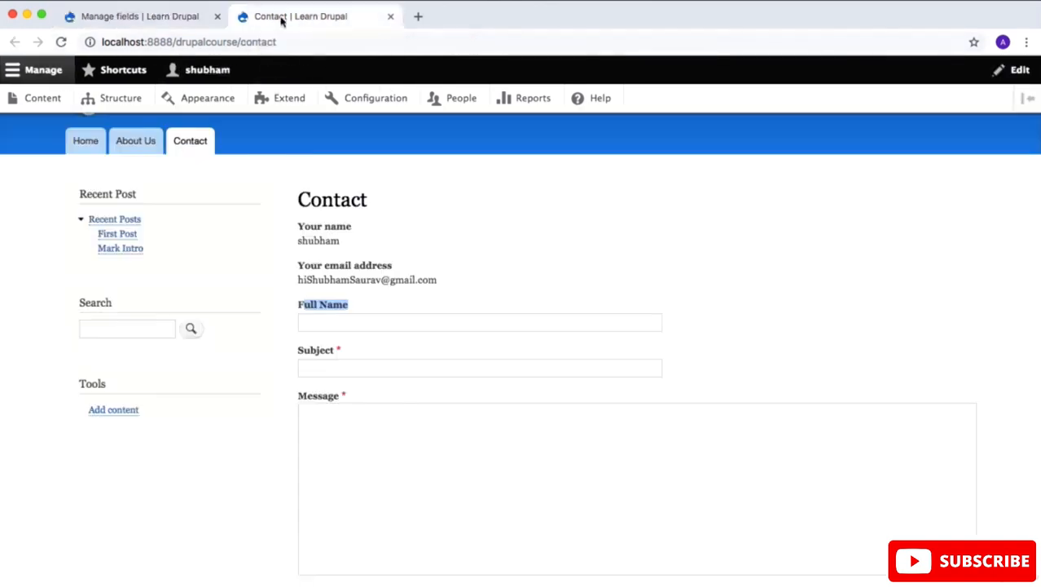
click(62, 43)
drag(351, 305, 297, 308)
Step: Add a new Number (integer) field labelled Mobile No. to the Contact form
click(142, 20)
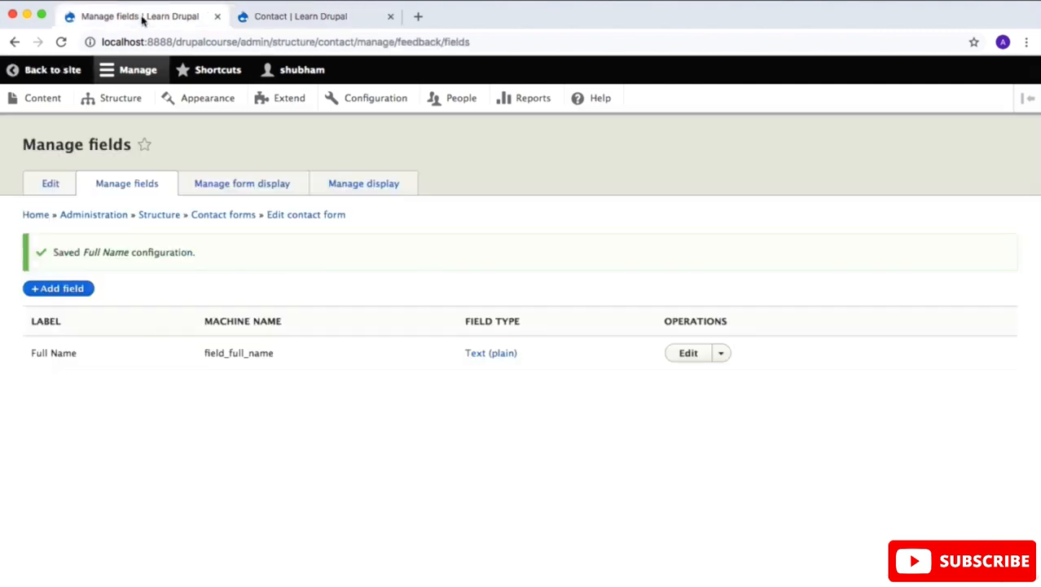
click(72, 288)
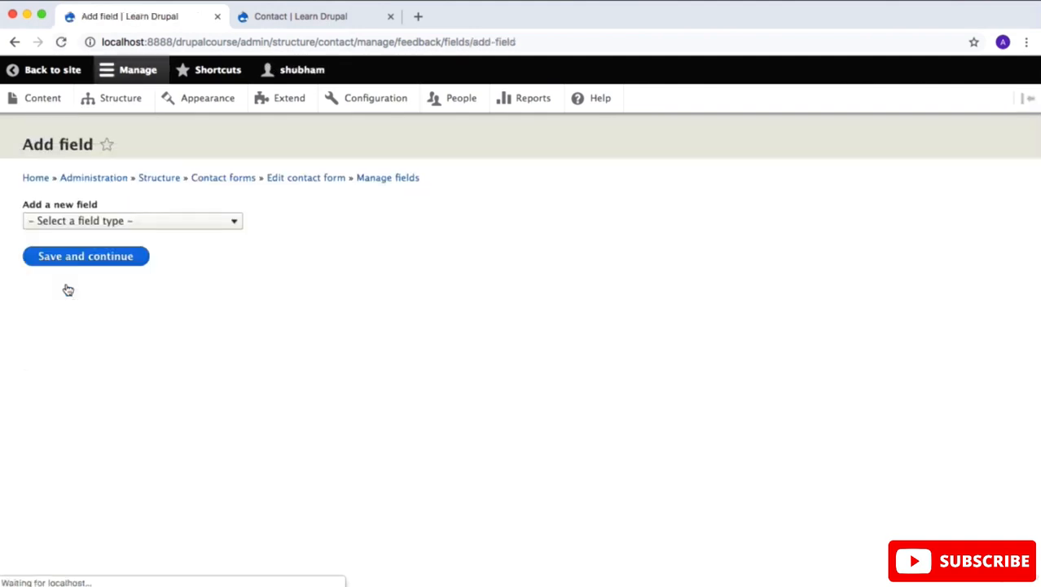
click(224, 225)
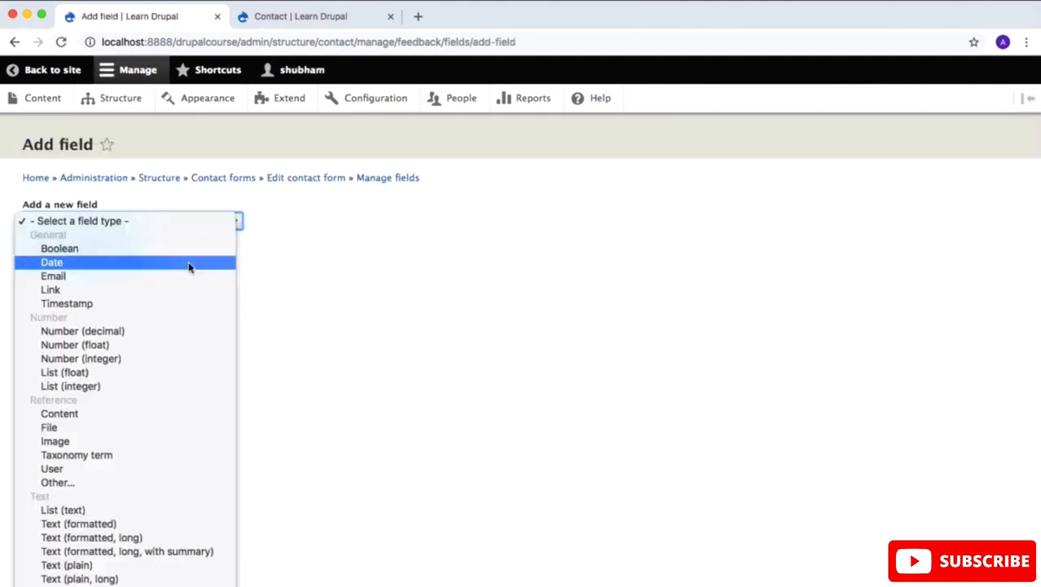
click(166, 359)
click(117, 269)
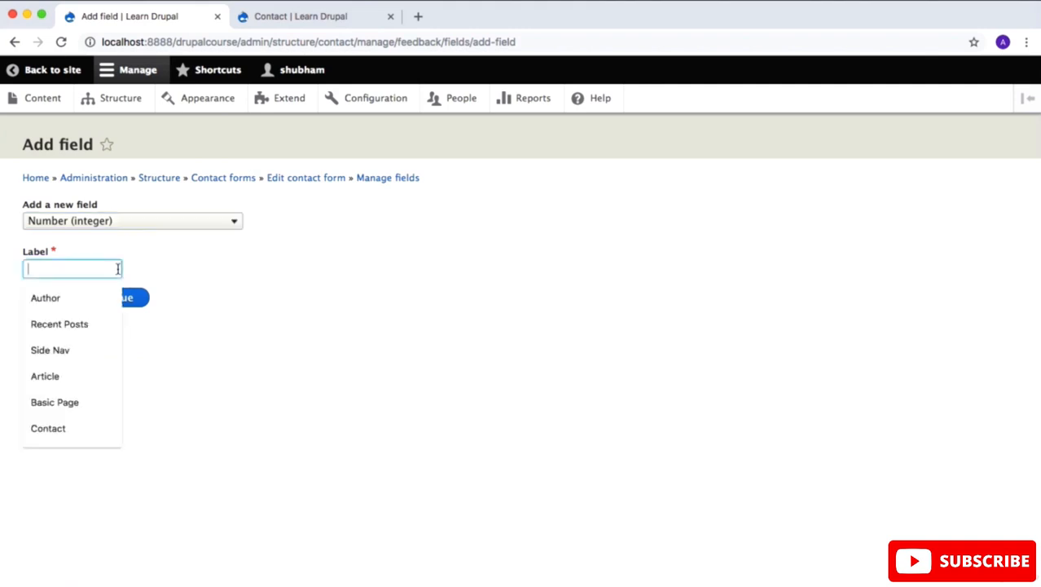
text(Mobile )
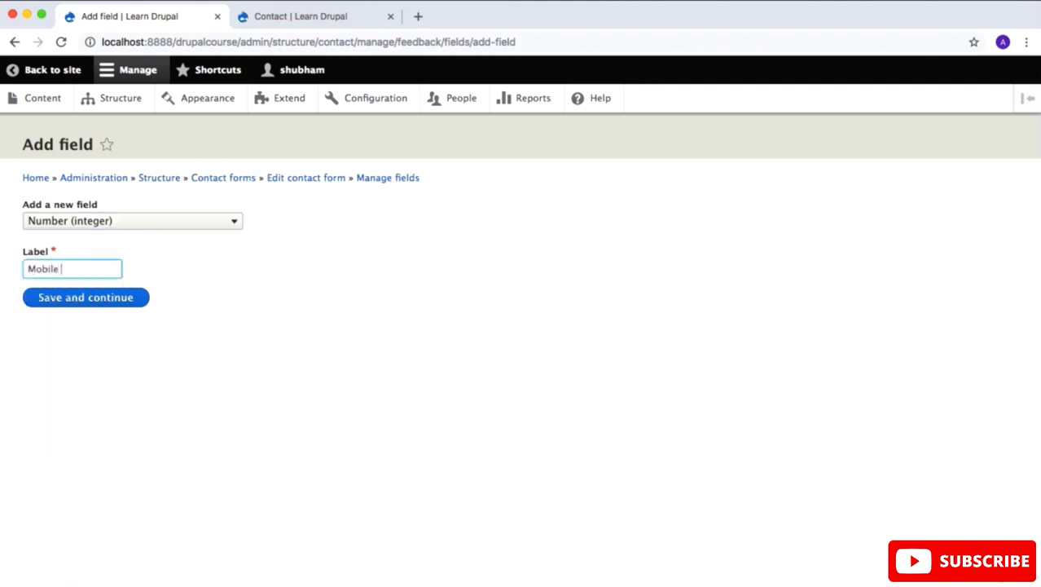
text(No.)
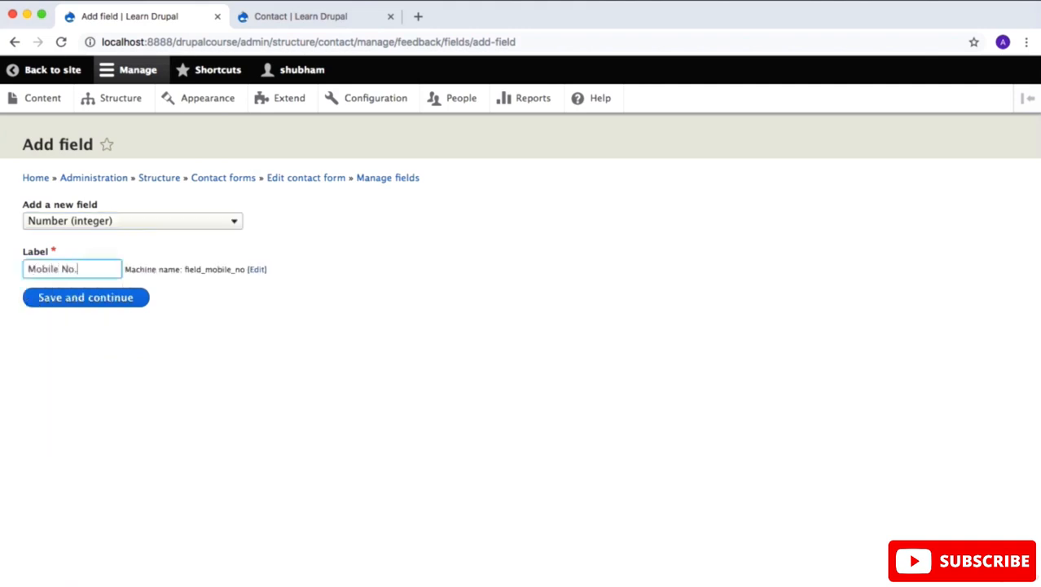
click(107, 296)
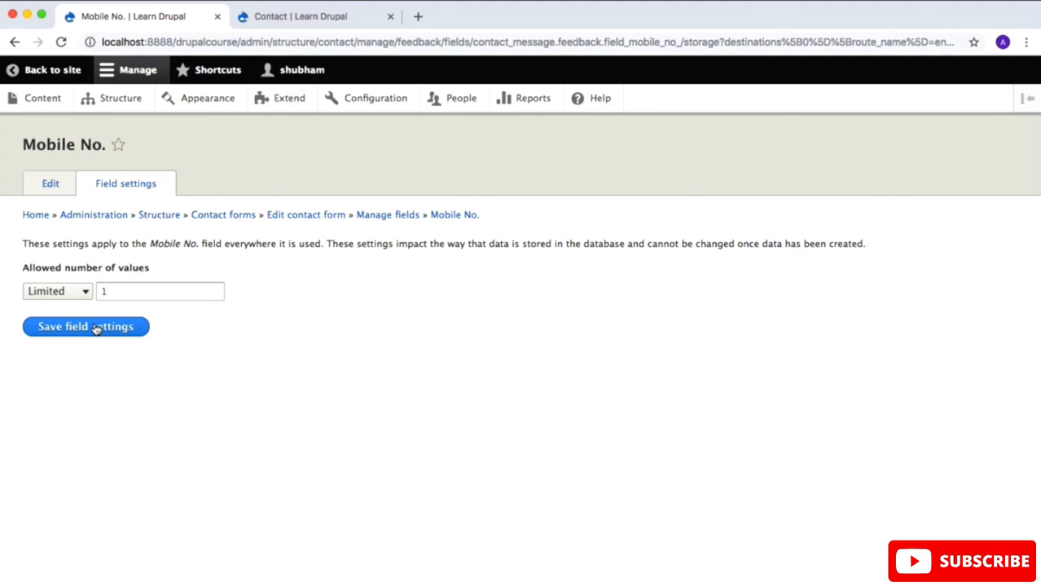
Step: Save the Mobile No. field's default storage settings, make the field required and save its configuration
click(95, 326)
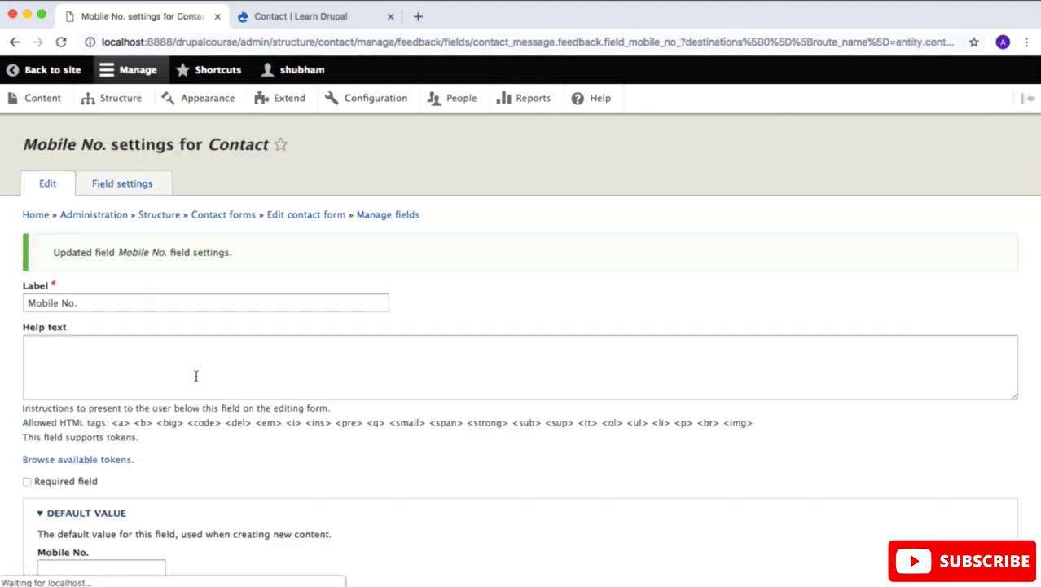
scroll(145, 411, down, 3)
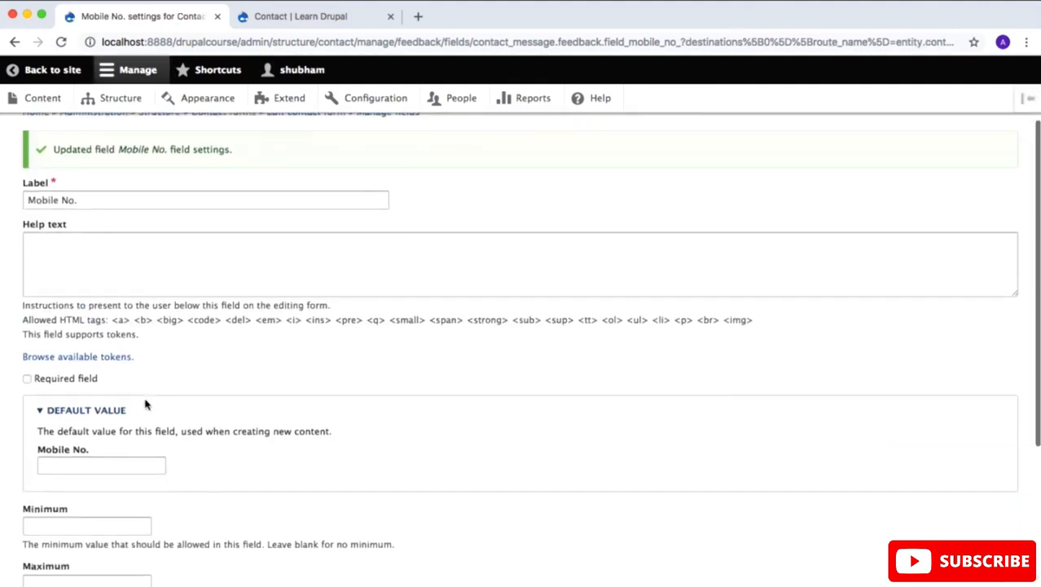
click(27, 379)
scroll(272, 354, down, 6)
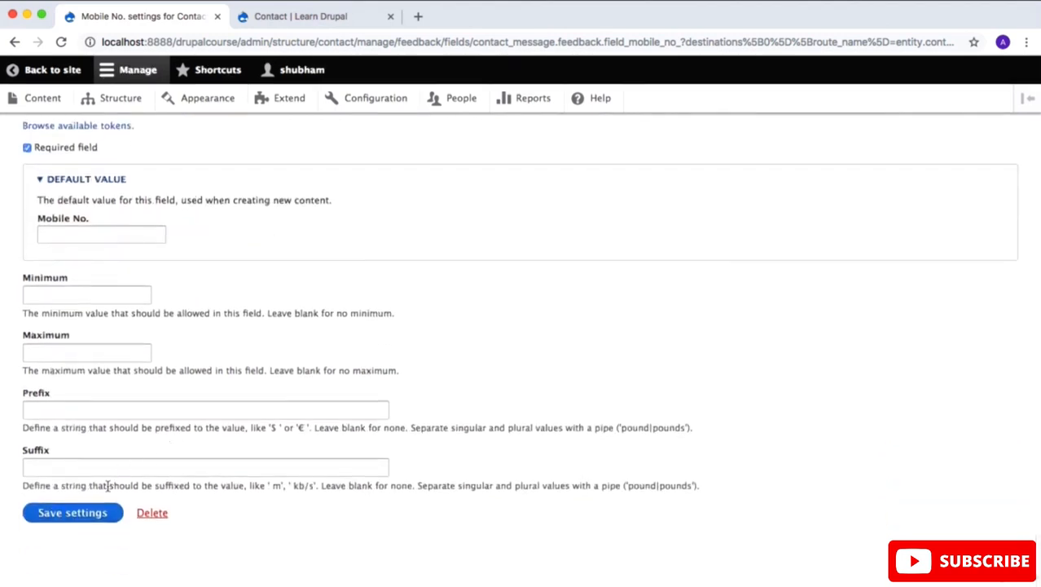
click(83, 513)
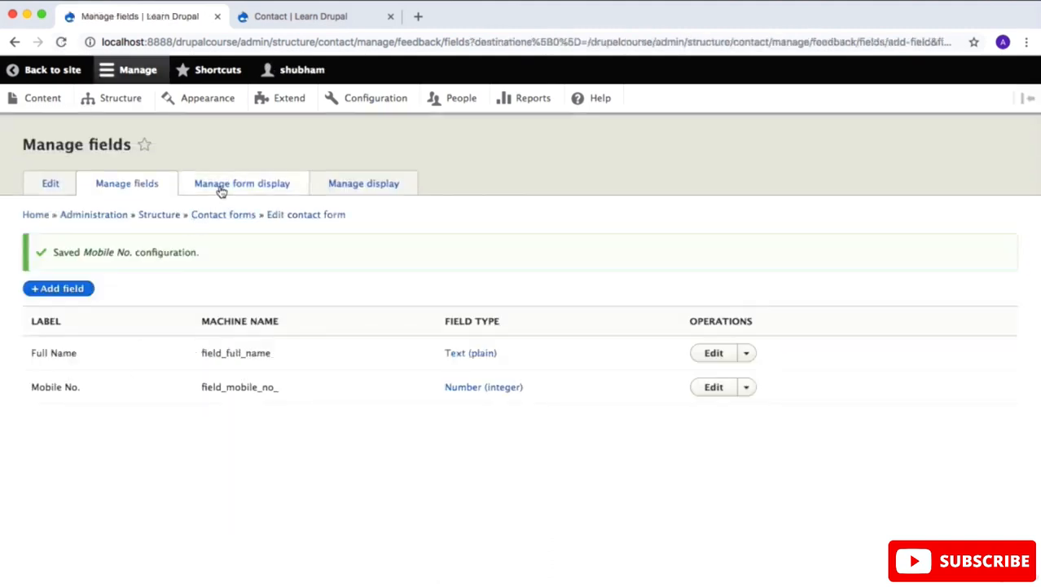
Step: Move Mobile No. between Subject and Message in the Contact form's form display, save it, and check the field on the reloaded Contact page
click(231, 184)
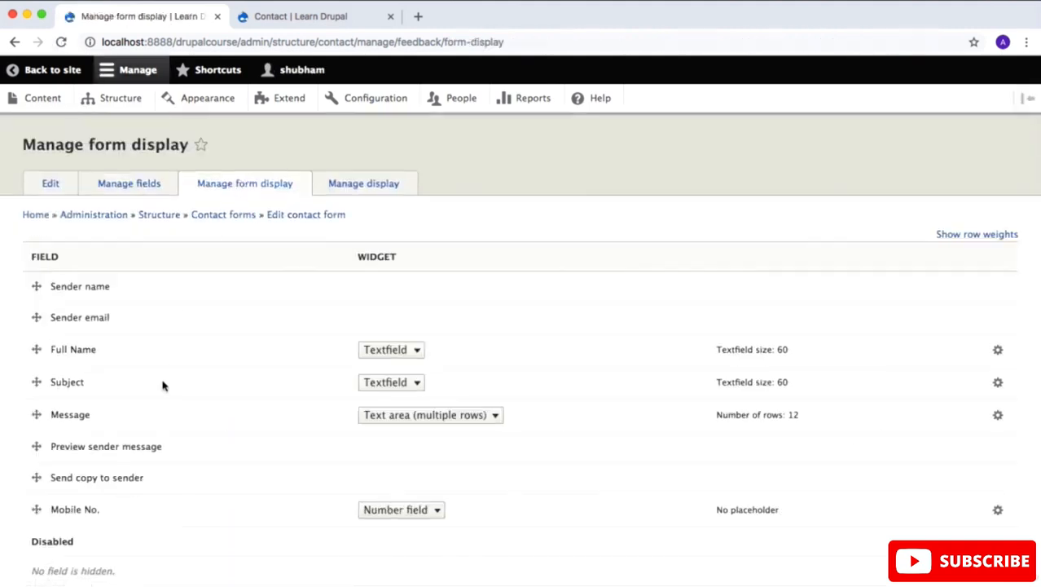
scroll(162, 386, down, 2)
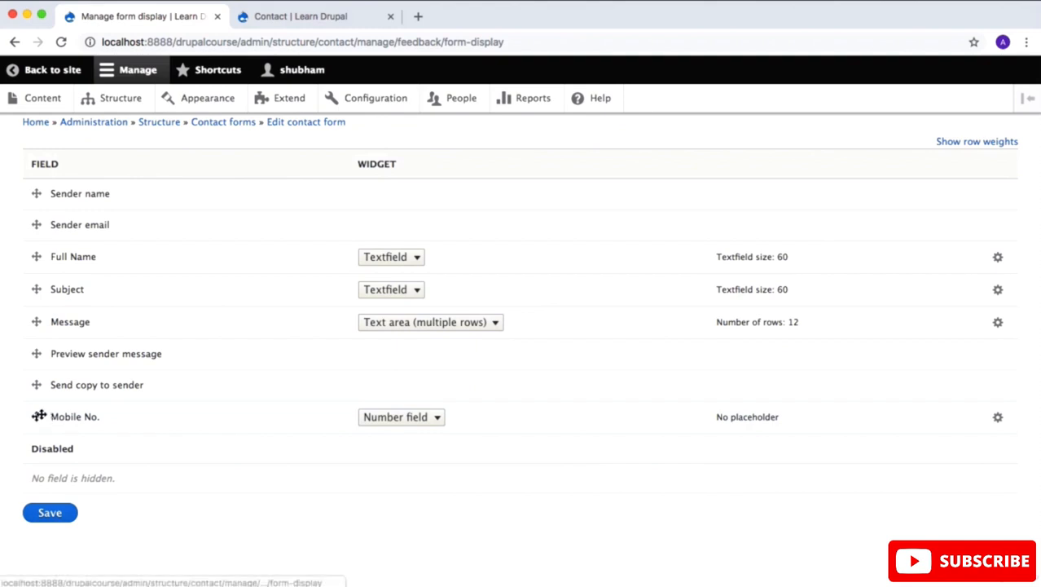
drag(38, 414, 38, 332)
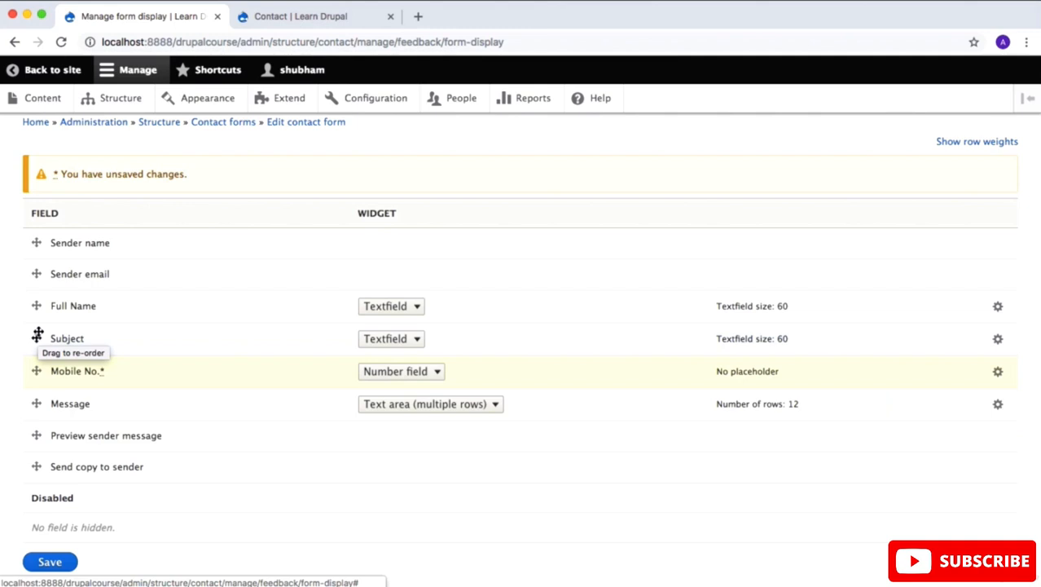
click(66, 562)
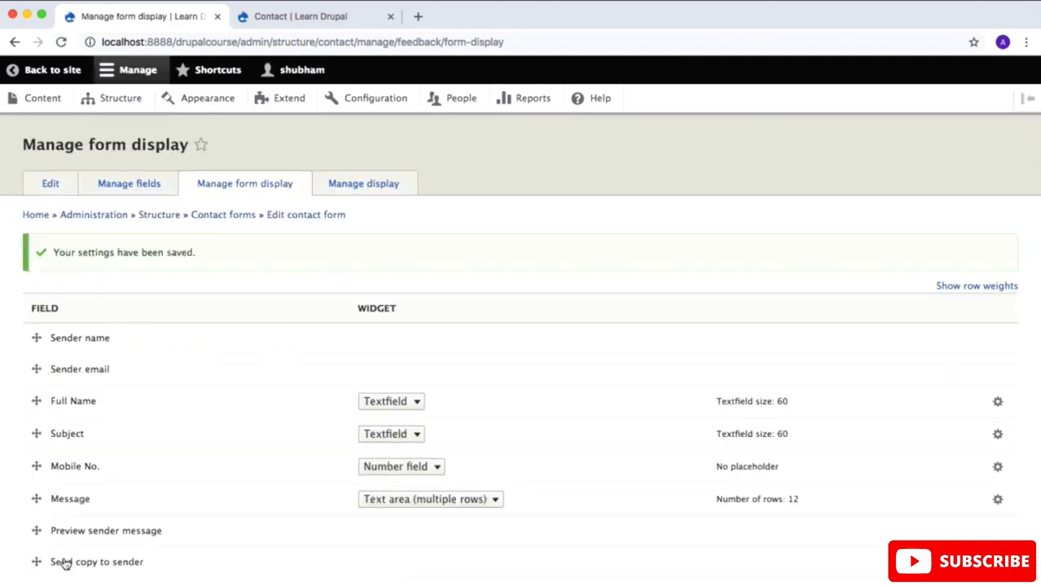
click(274, 17)
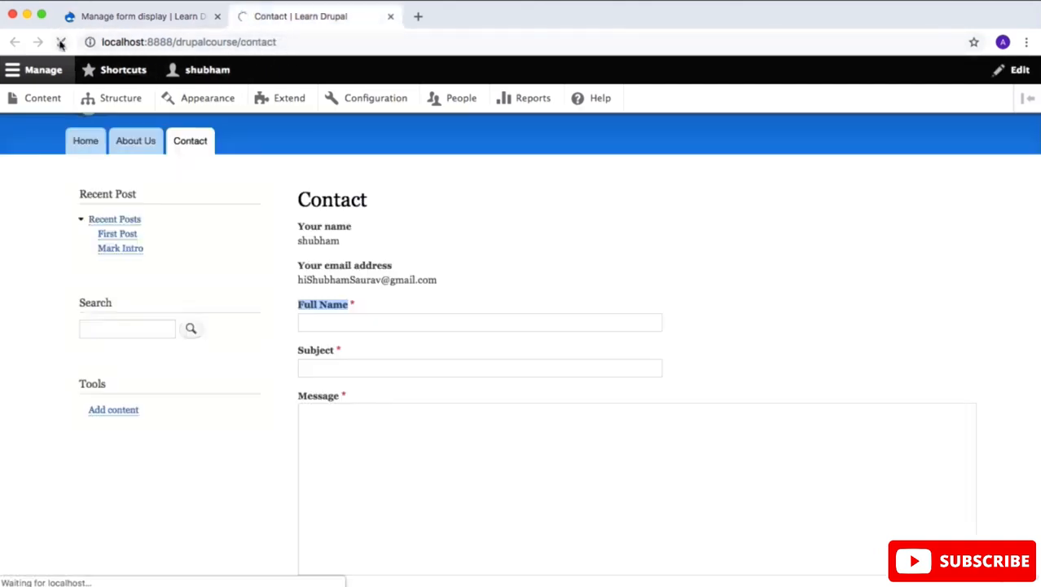
click(379, 410)
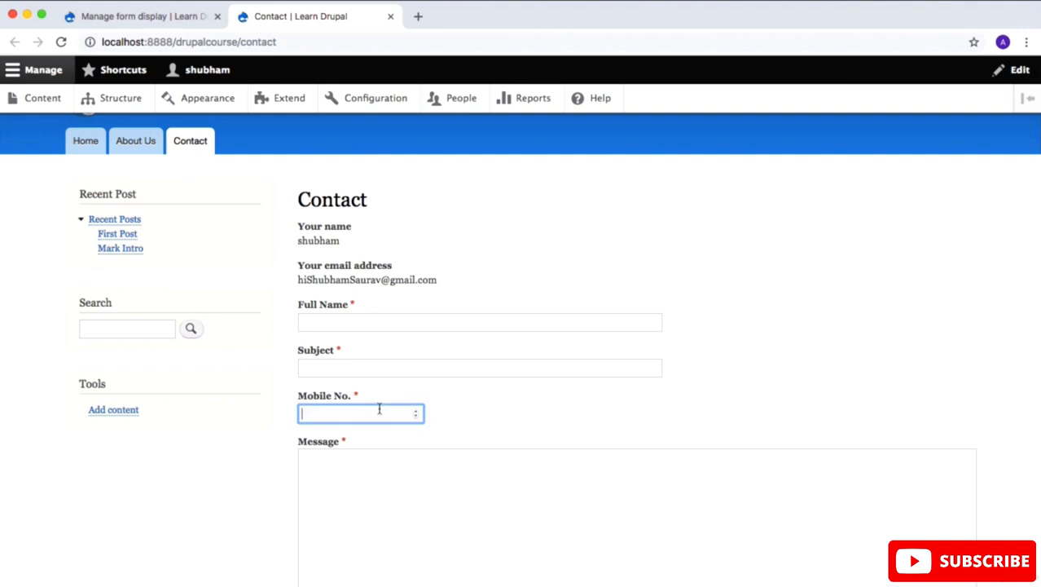
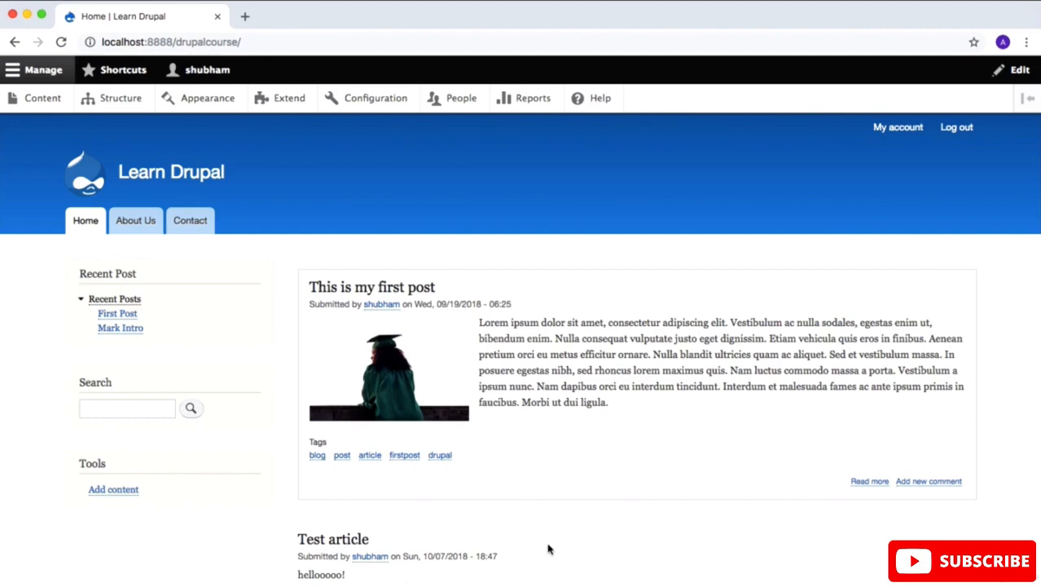
Step: Open the site's Appearance page and review the installed themes, including the current default theme
click(206, 107)
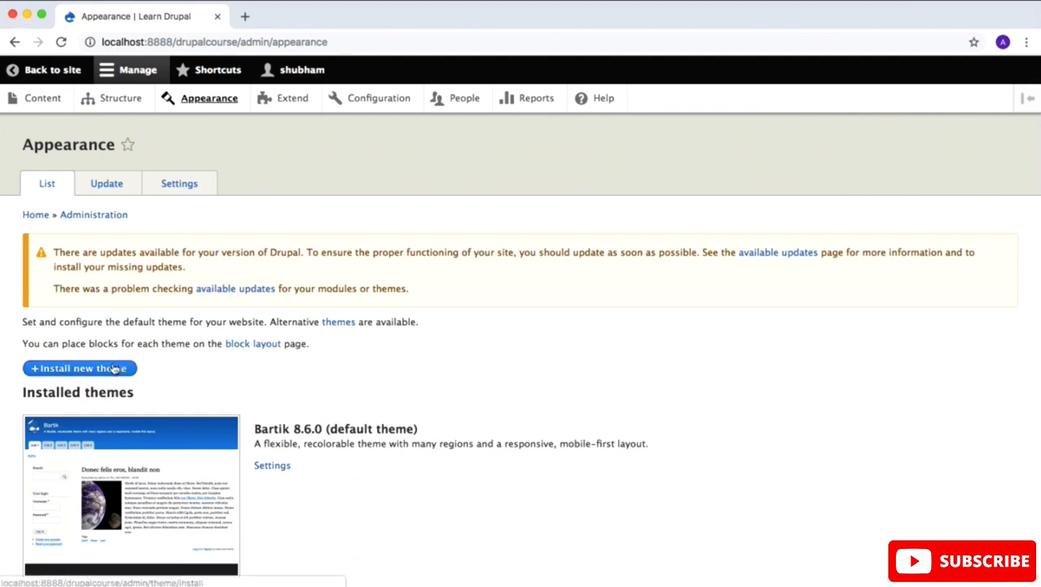
scroll(220, 355, down, 3)
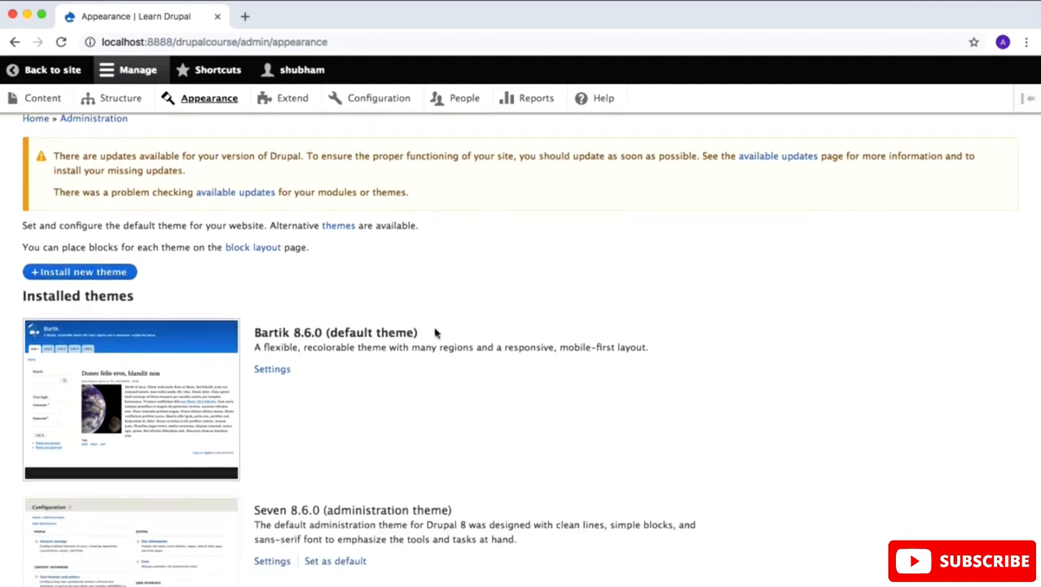
triple_click(256, 333)
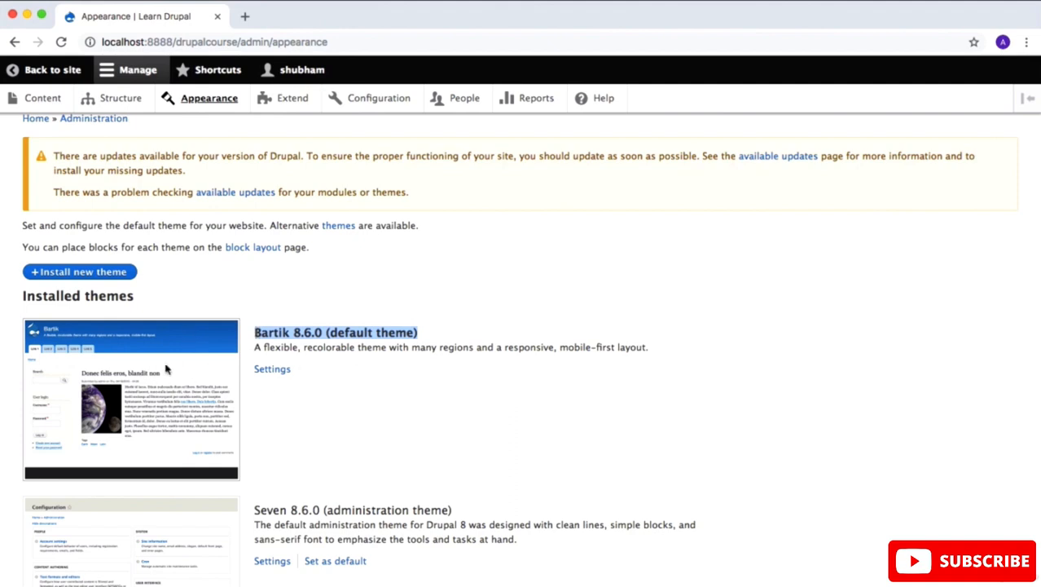
scroll(342, 421, down, 3)
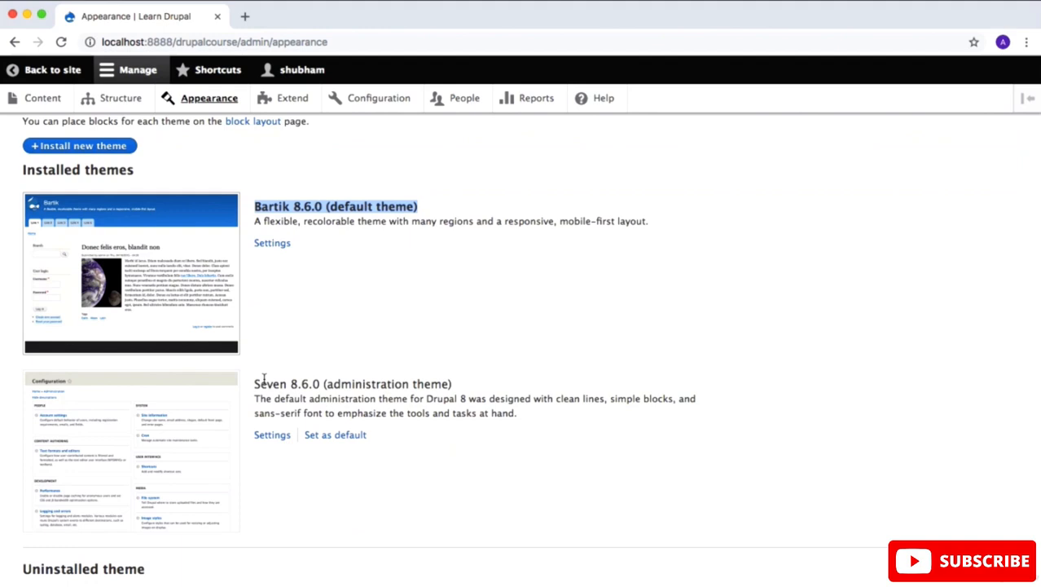
scroll(263, 378, up, 5)
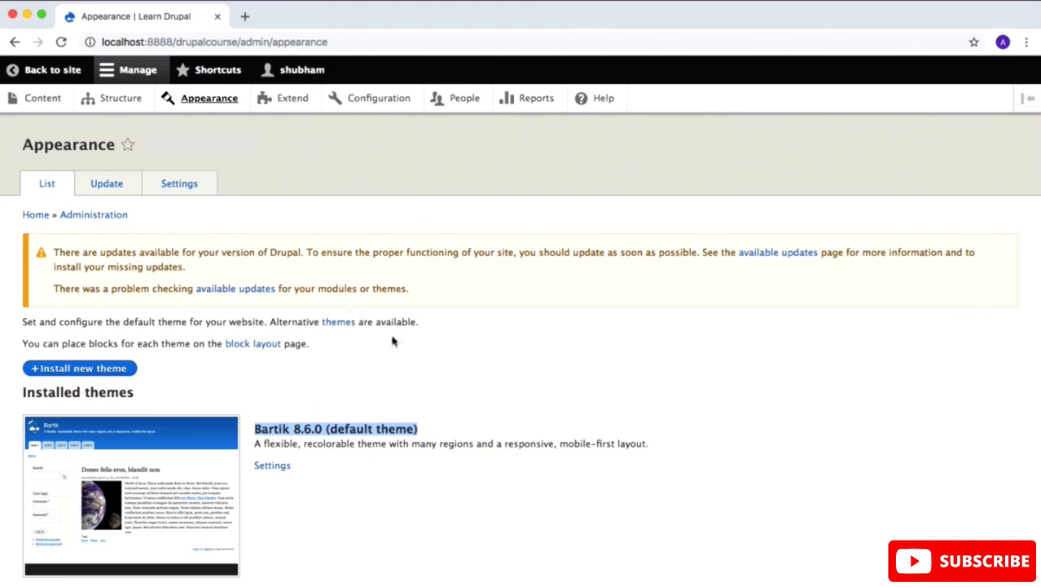
scroll(392, 341, down, 3)
scroll(392, 340, up, 2)
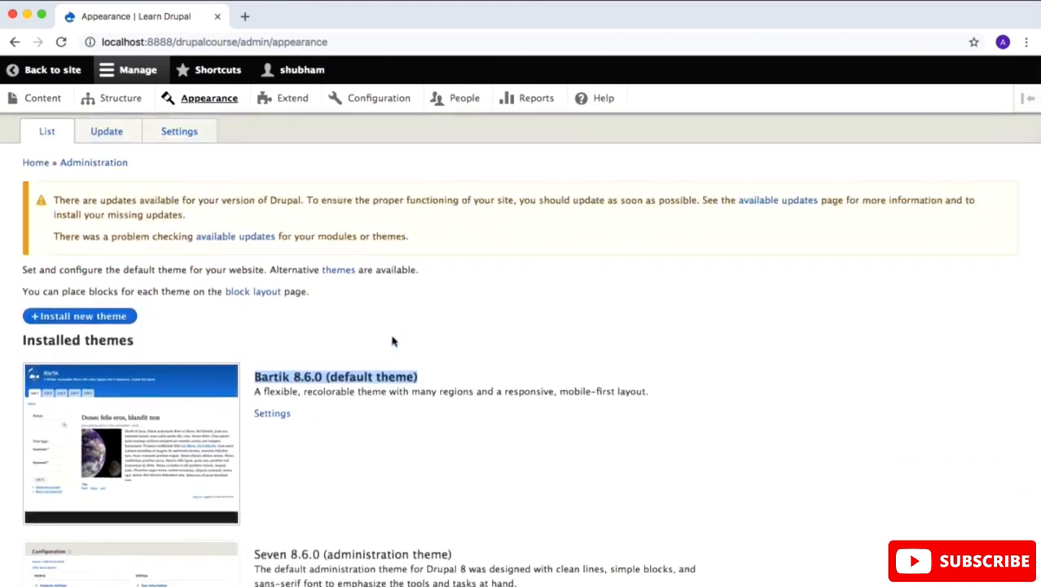
Step: Start installing a new theme and open the Drupal.org themes directory in a separate browser tab
click(102, 316)
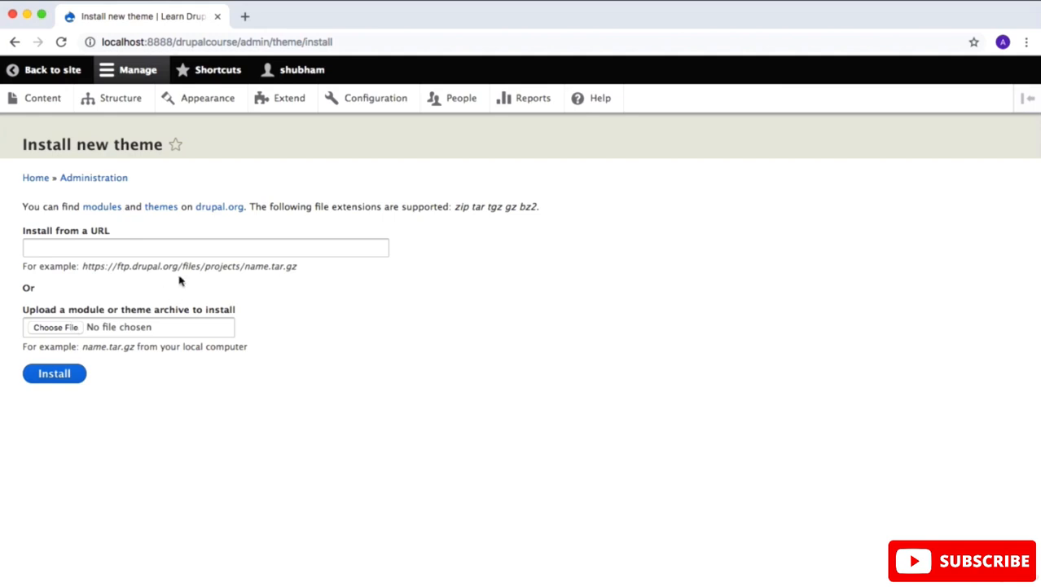
right_click(160, 210)
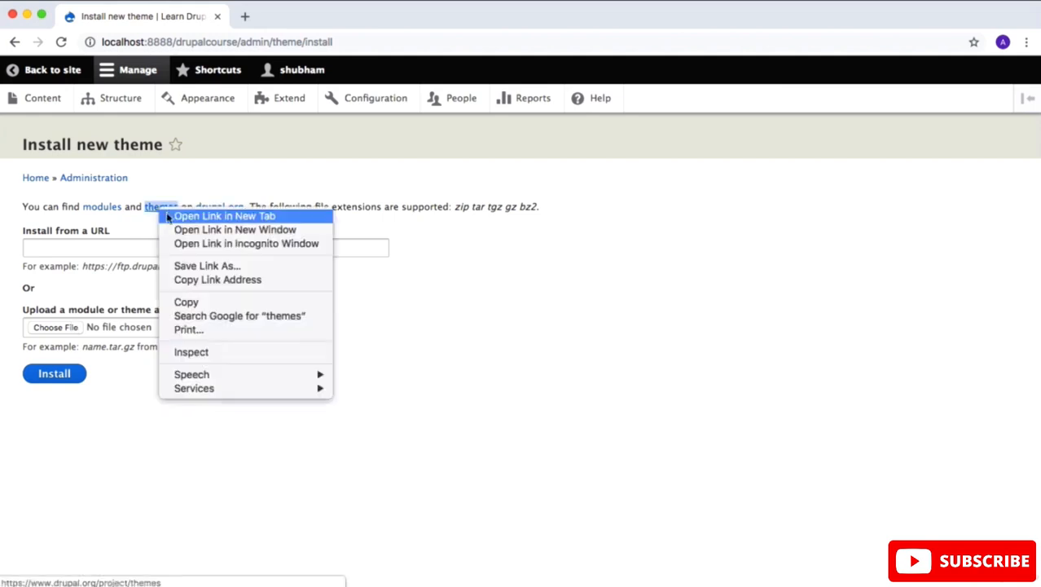
click(167, 215)
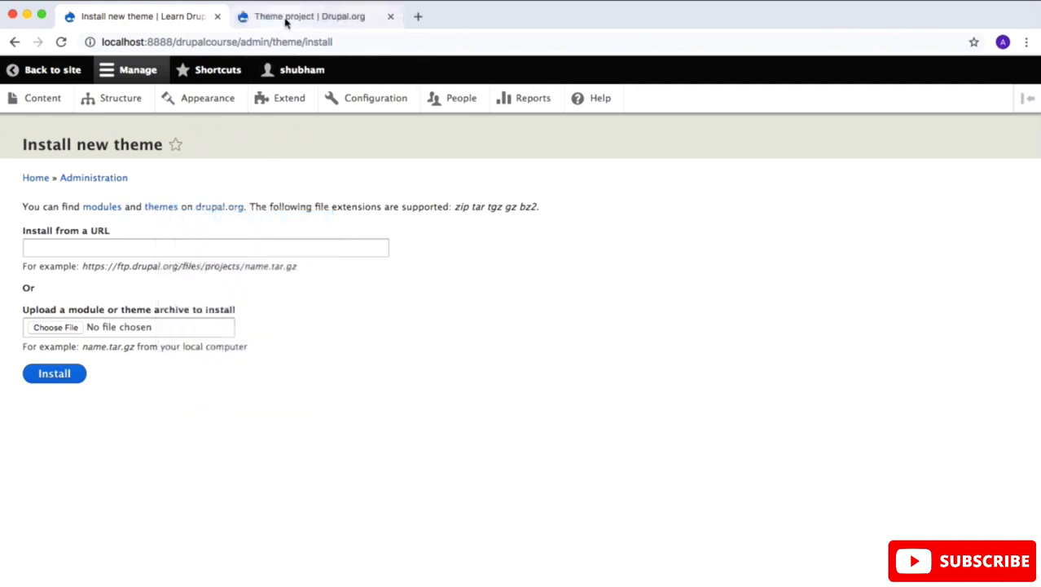
click(284, 18)
scroll(229, 319, down, 5)
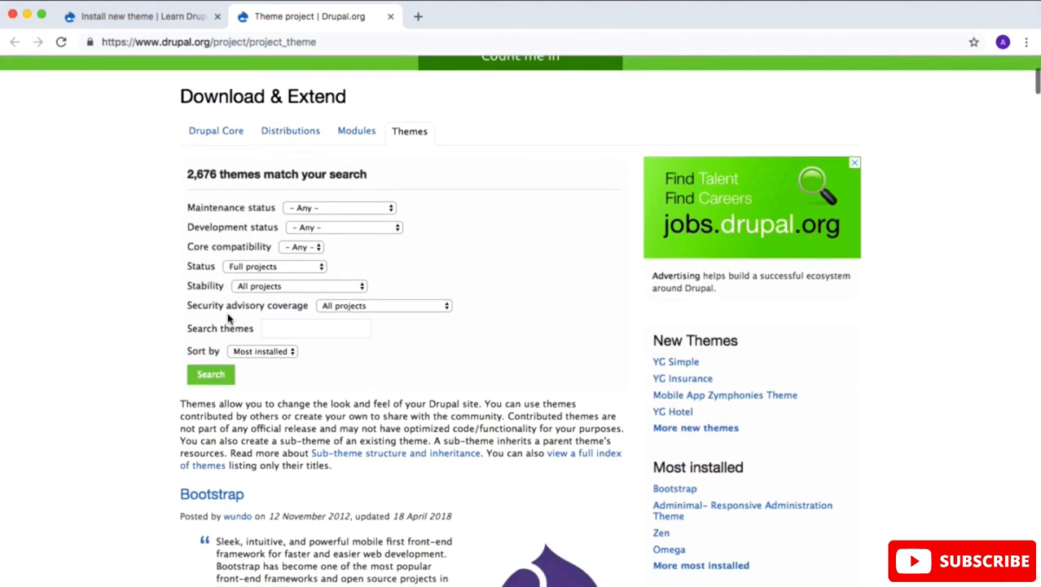
Step: Set the theme search filters to core compatibility 8.x, development status Under active development and maintenance status Actively maintained
click(314, 247)
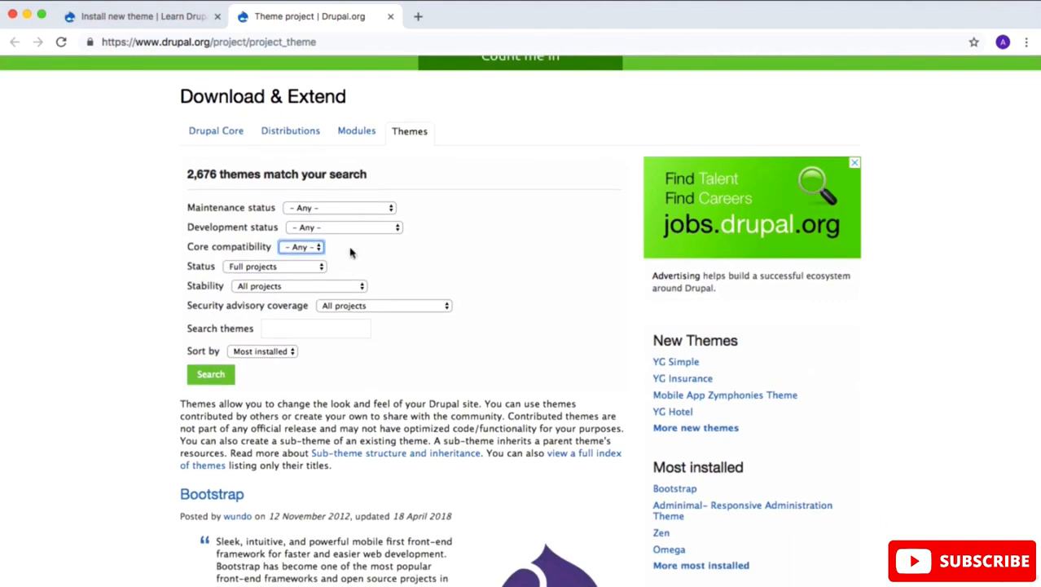
click(306, 248)
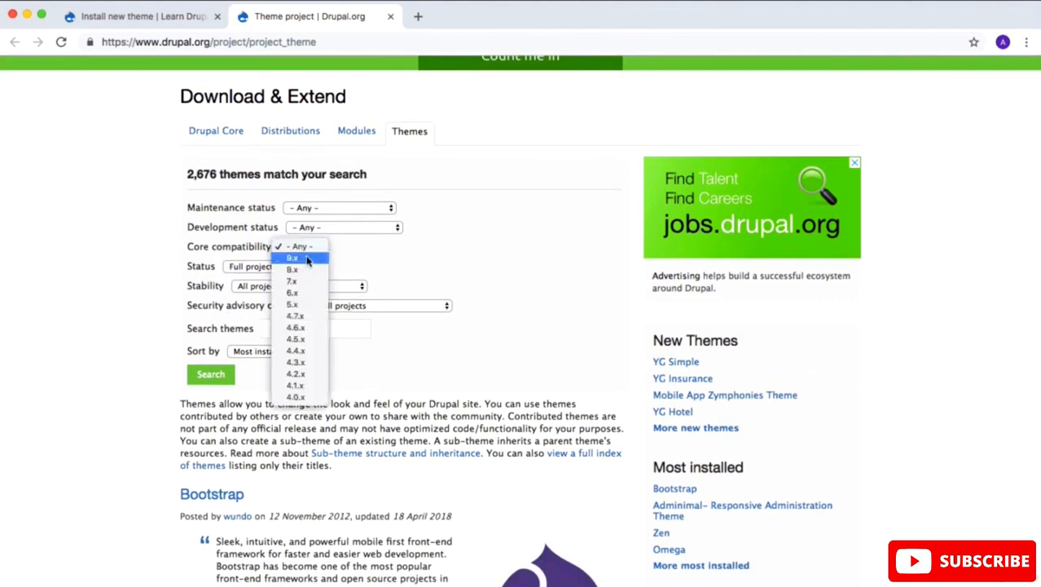
click(304, 269)
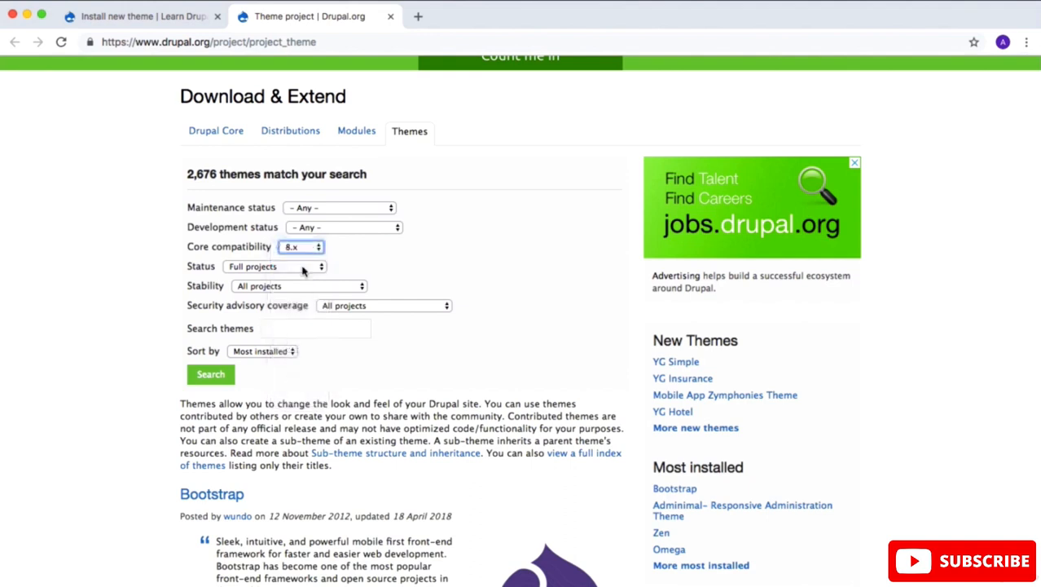
click(351, 228)
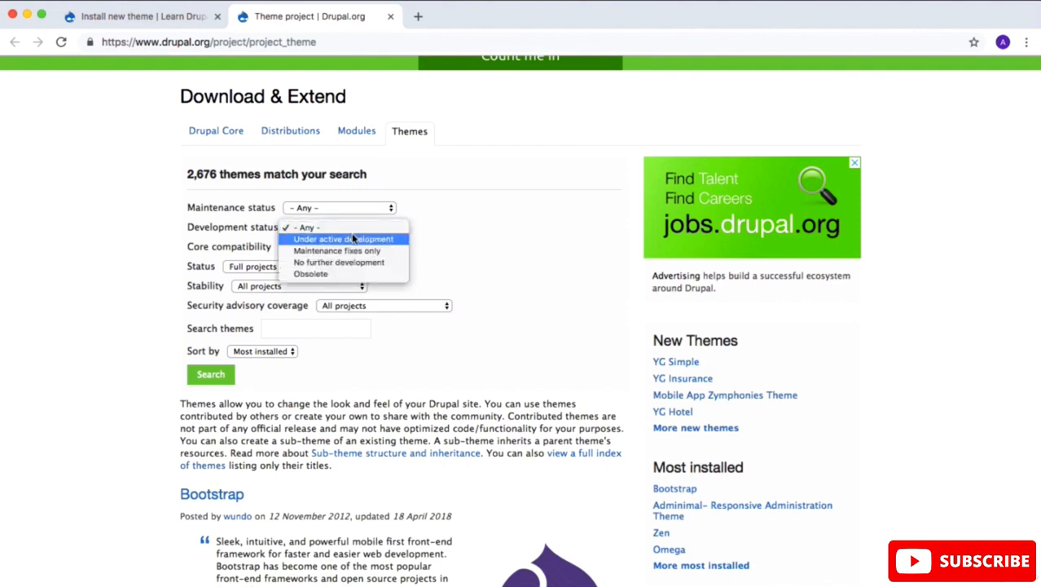
click(353, 239)
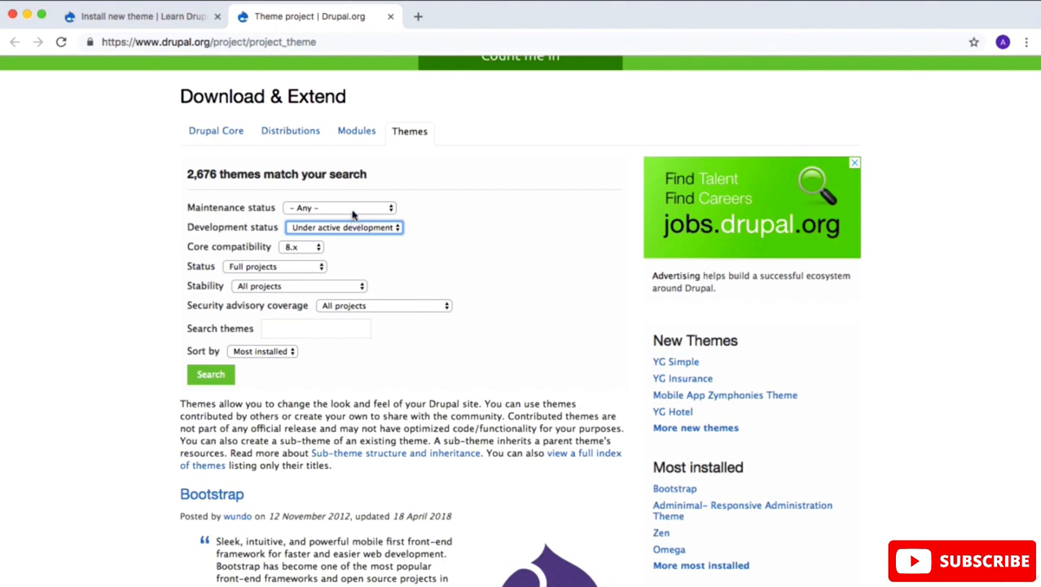
click(352, 209)
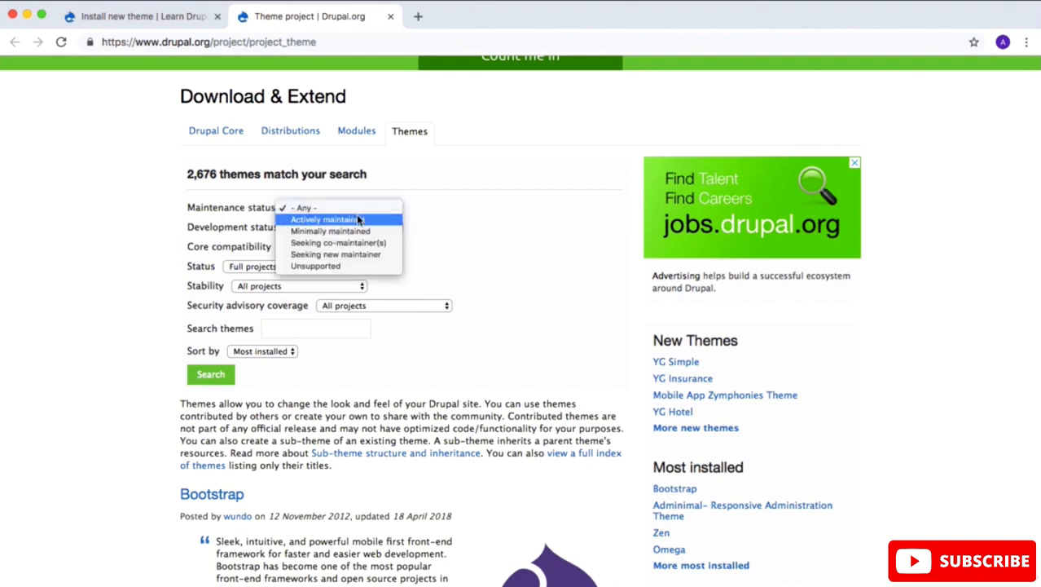
click(360, 220)
scroll(450, 321, down, 1)
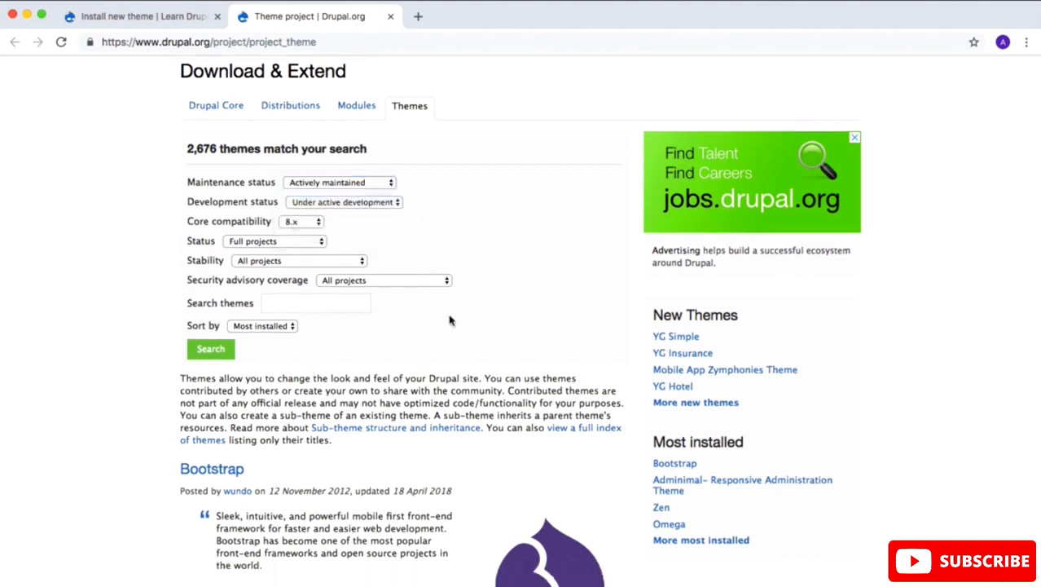
click(337, 299)
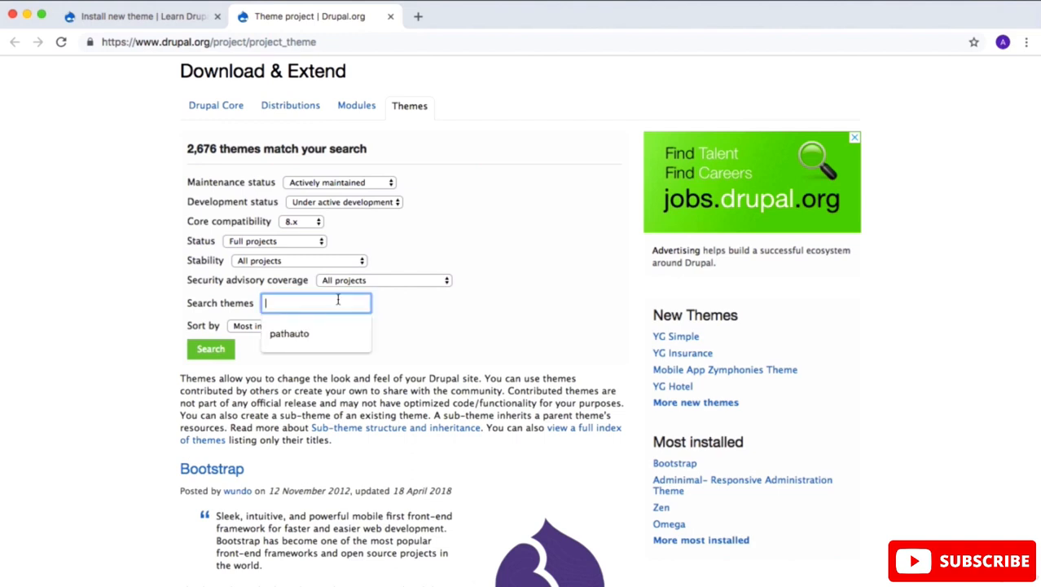
click(453, 326)
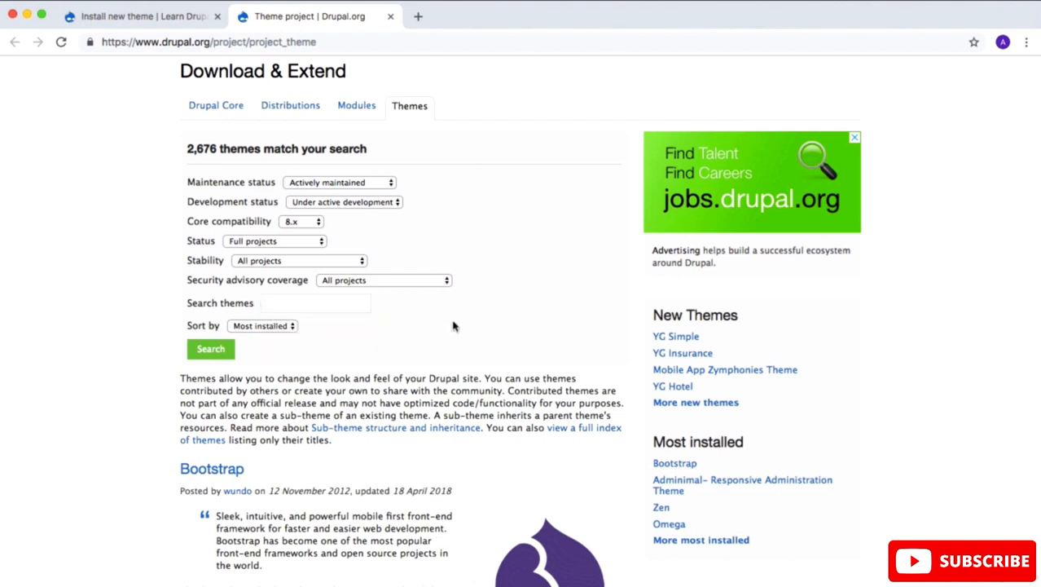
Step: Open the Bootstrap theme's project page and copy the link address of its 8.x-3.13 tar.gz download
scroll(453, 326, down, 4)
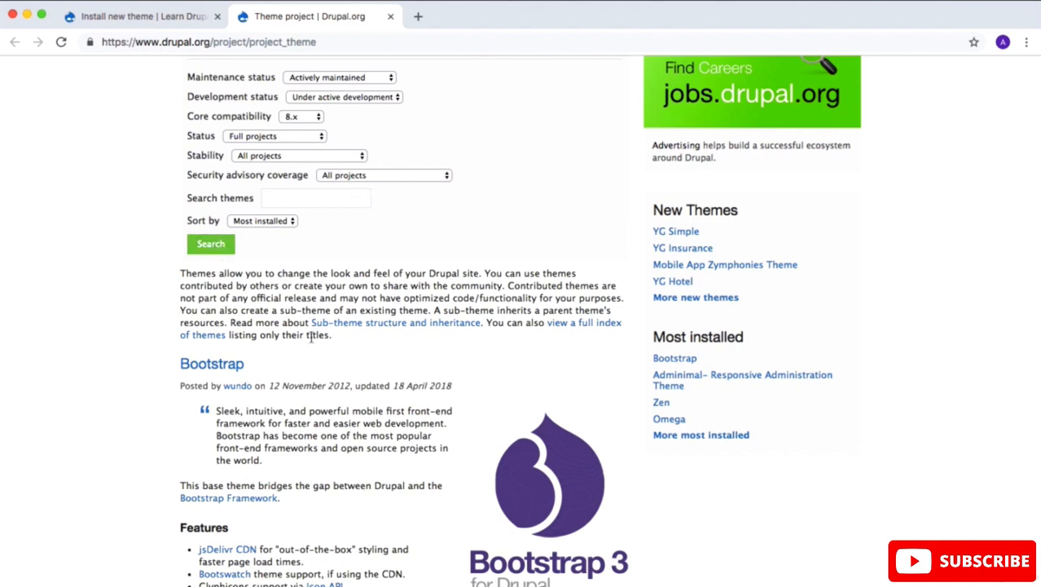
scroll(317, 352, down, 2)
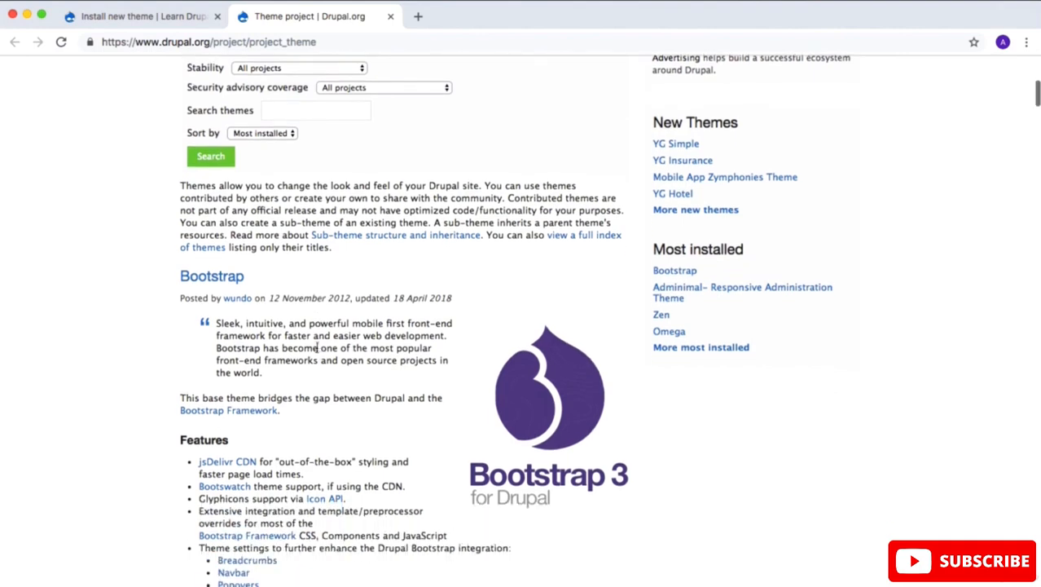
click(232, 278)
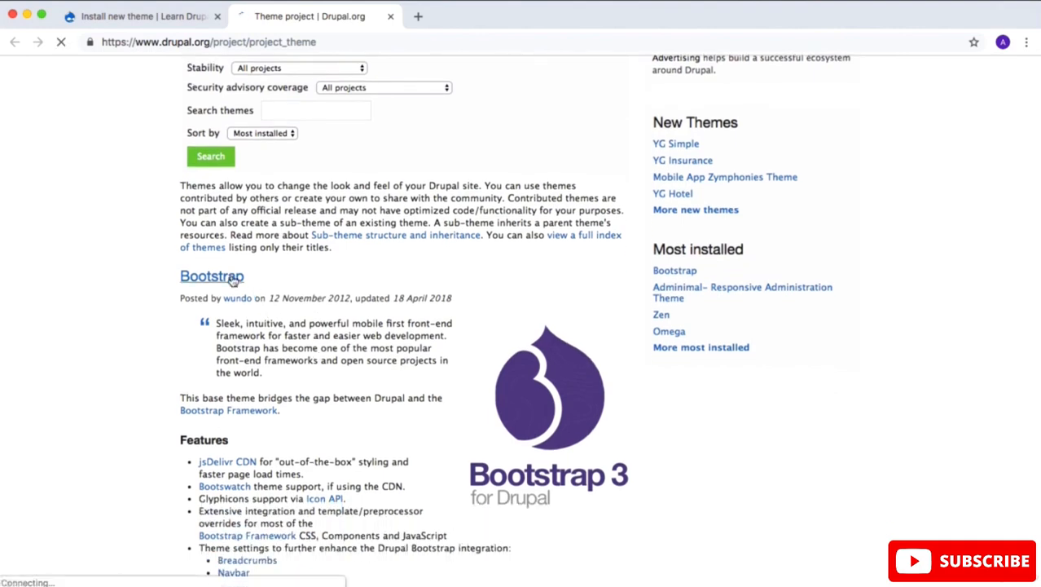
scroll(232, 279, down, 10)
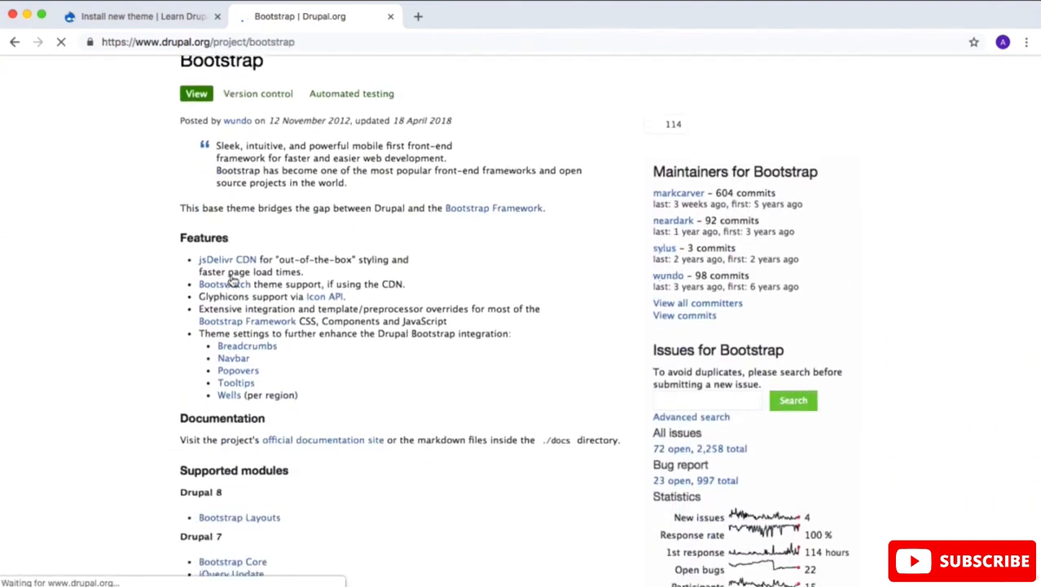
scroll(232, 280, down, 3)
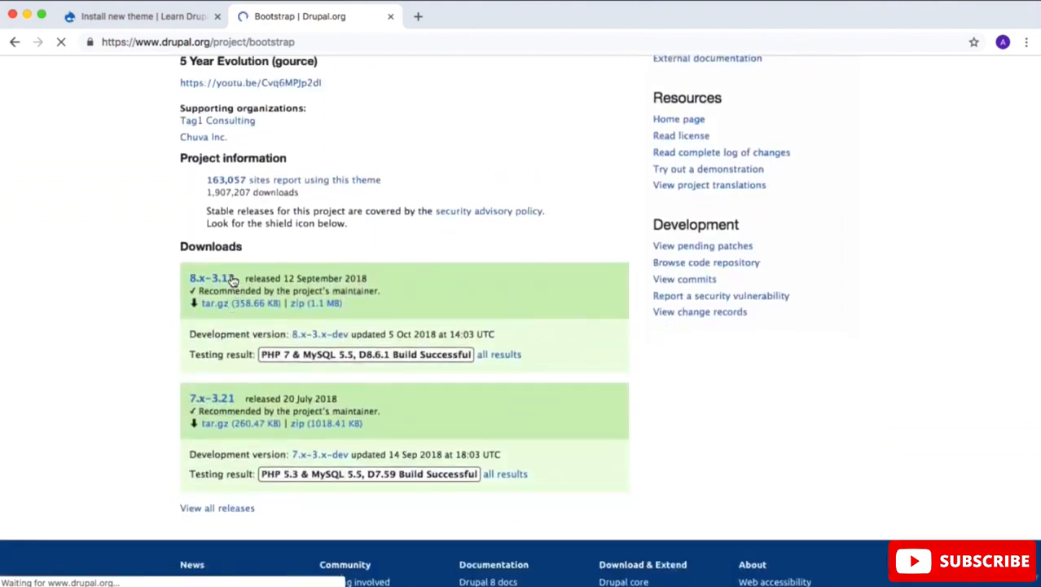
right_click(247, 308)
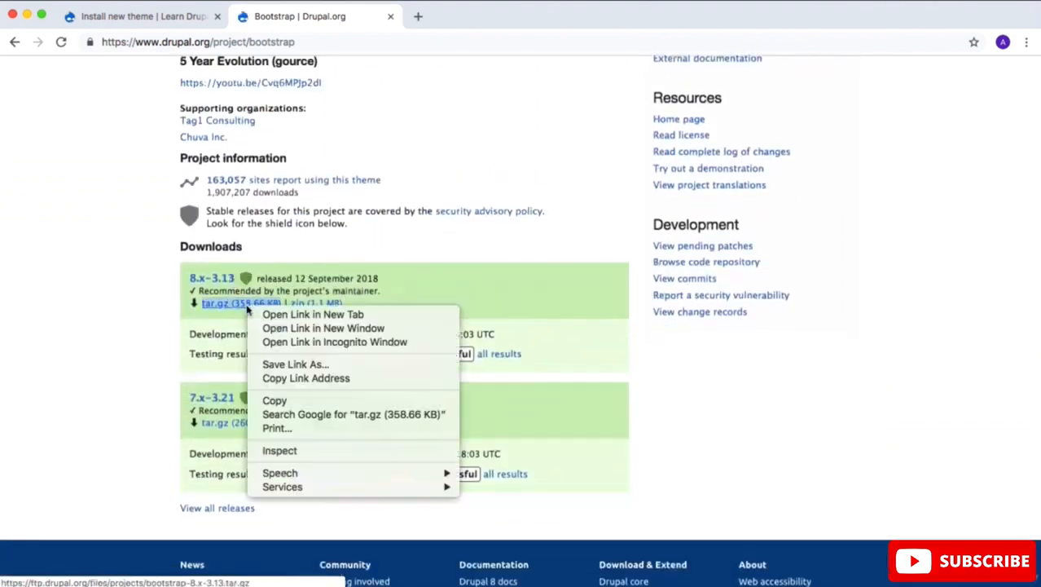
click(310, 380)
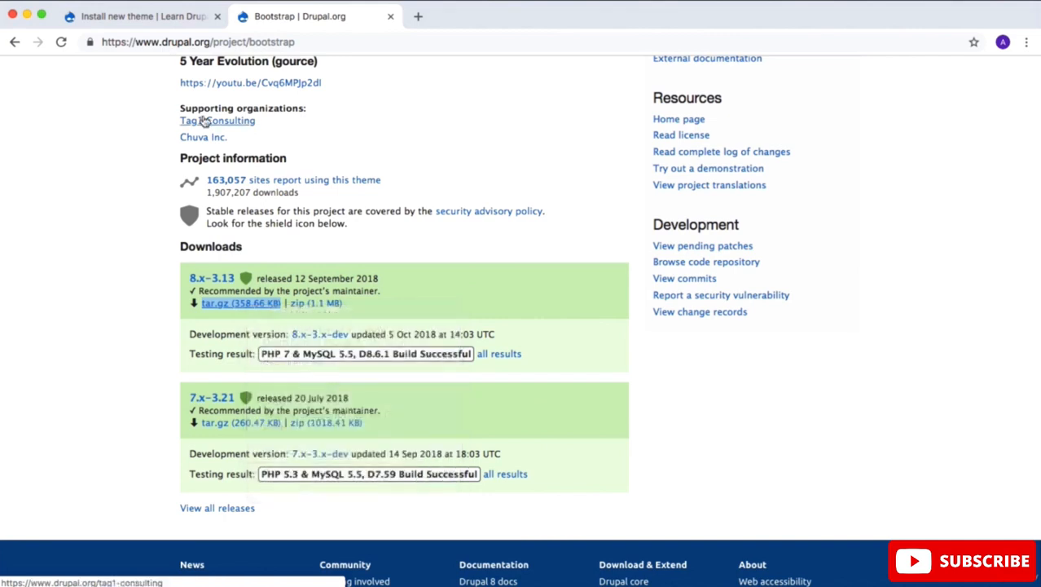
click(153, 22)
click(116, 249)
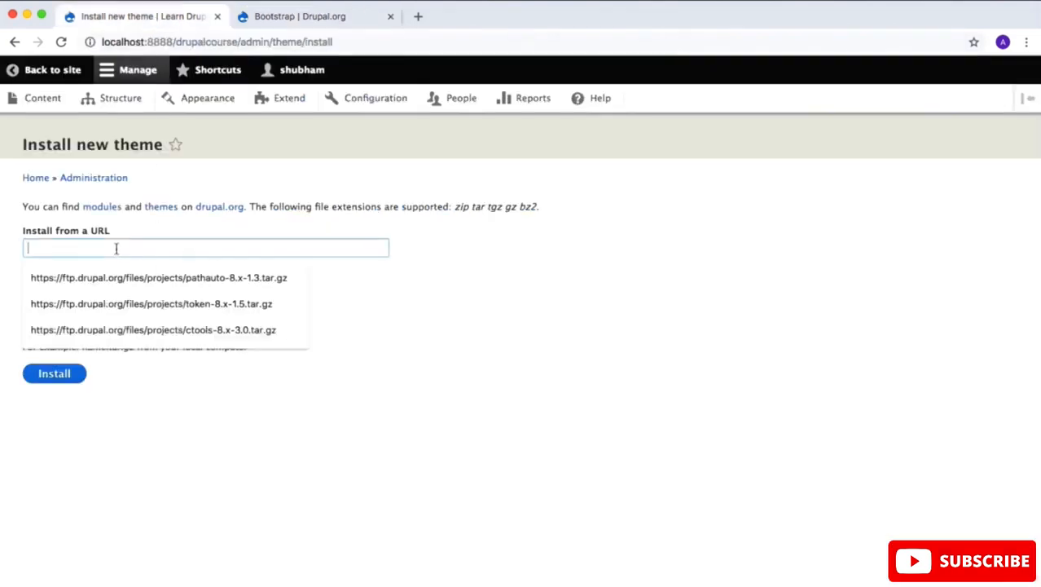
key(super+v)
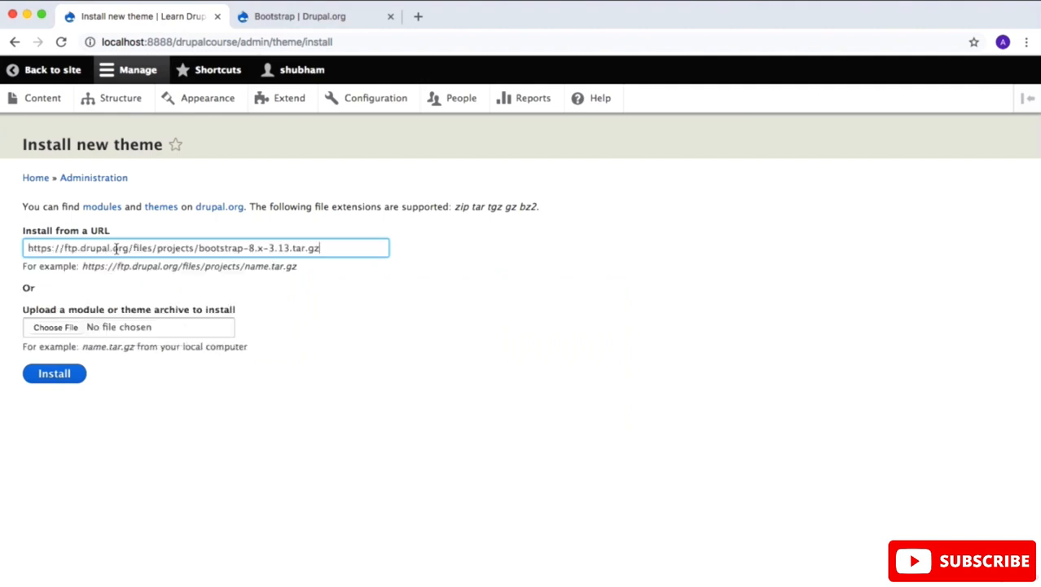
click(57, 376)
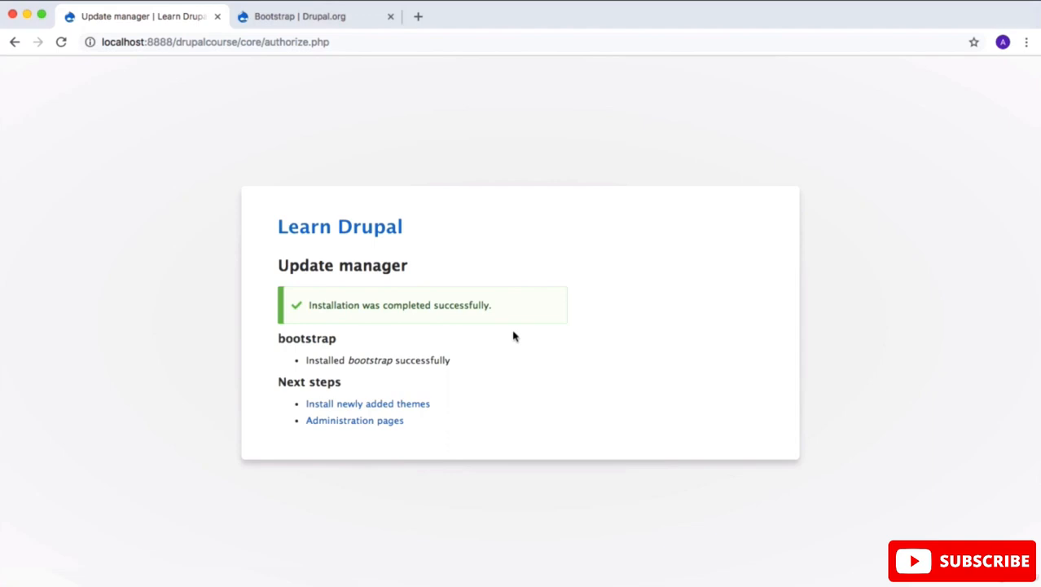
Step: Go to the newly added themes, install Bootstrap 8.x-3.13 and set it as the default theme
click(397, 404)
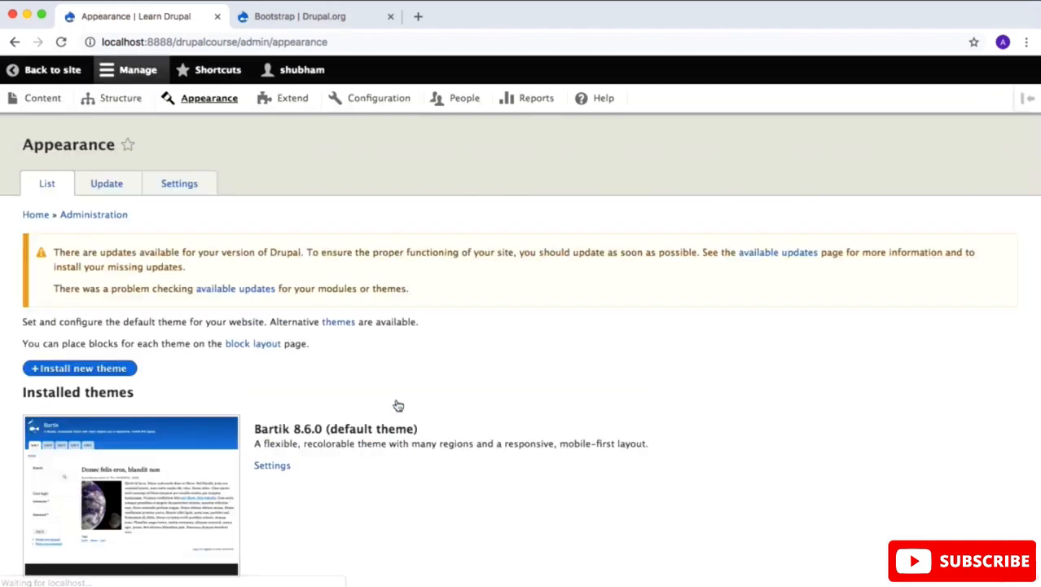
scroll(398, 405, down, 10)
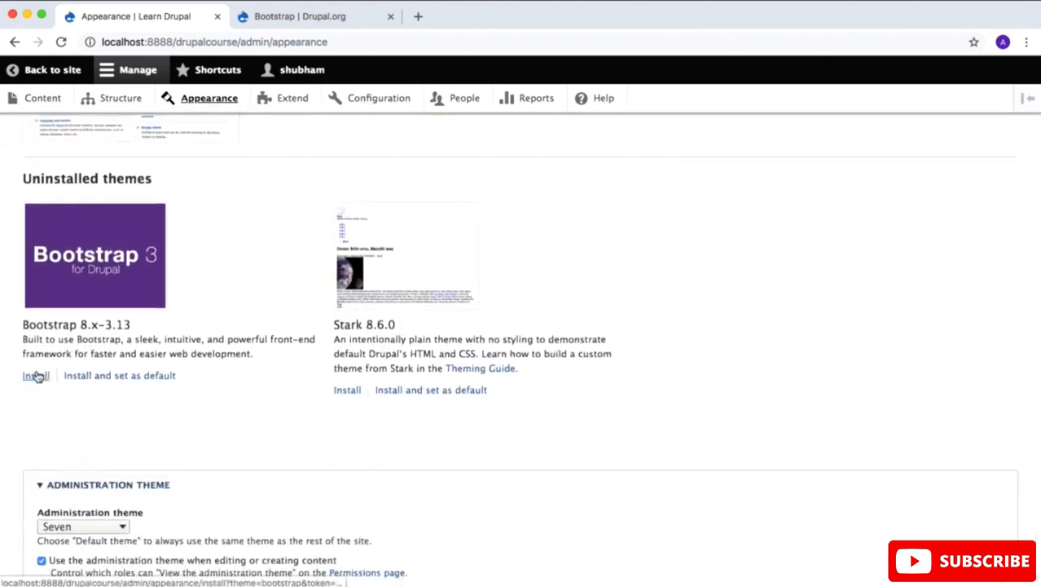
click(120, 376)
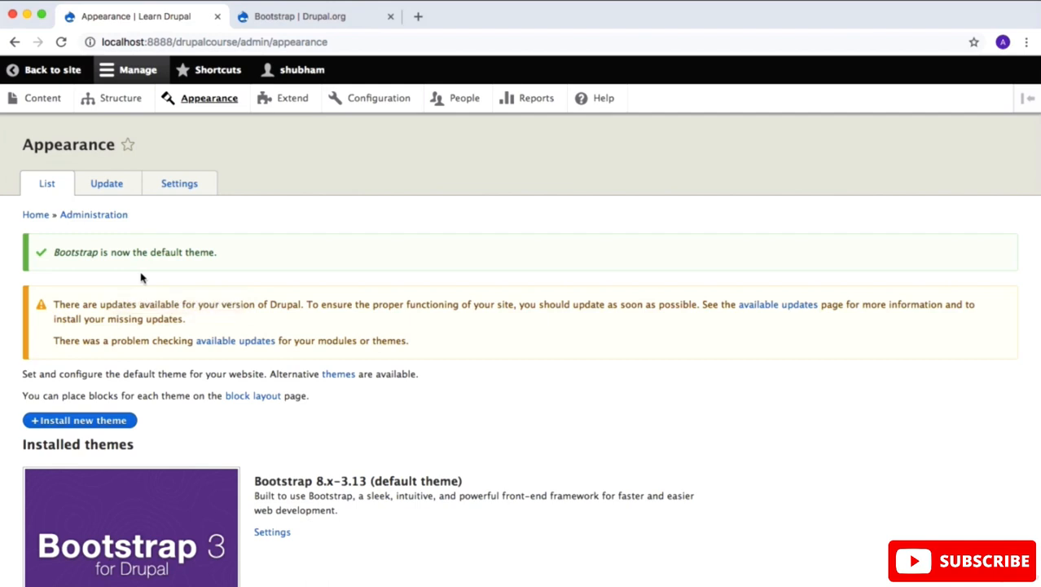
Step: Return to the site's home page and look over its layout under the Bootstrap theme
click(62, 72)
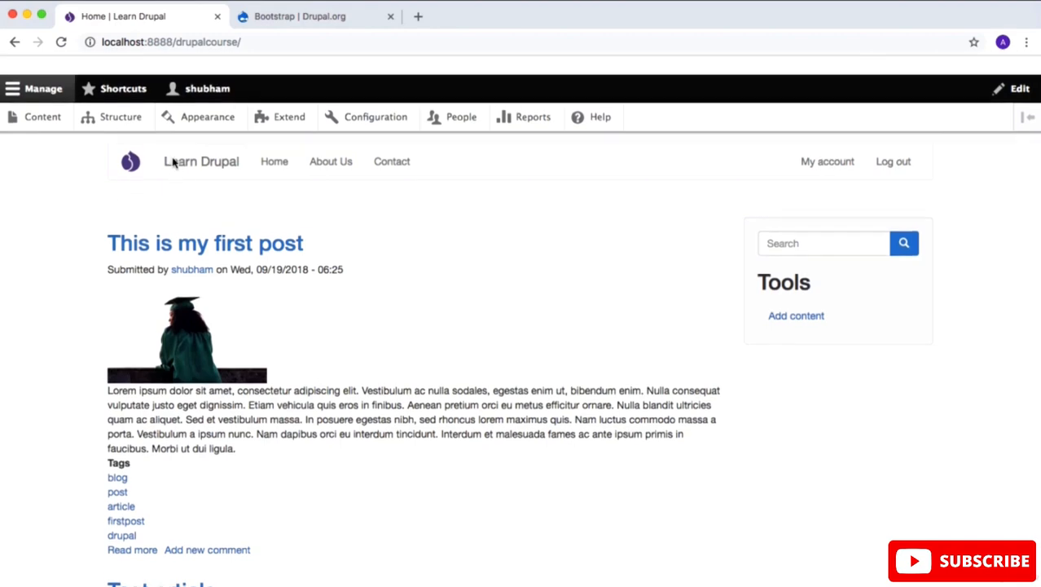
scroll(172, 163, down, 5)
scroll(172, 163, up, 5)
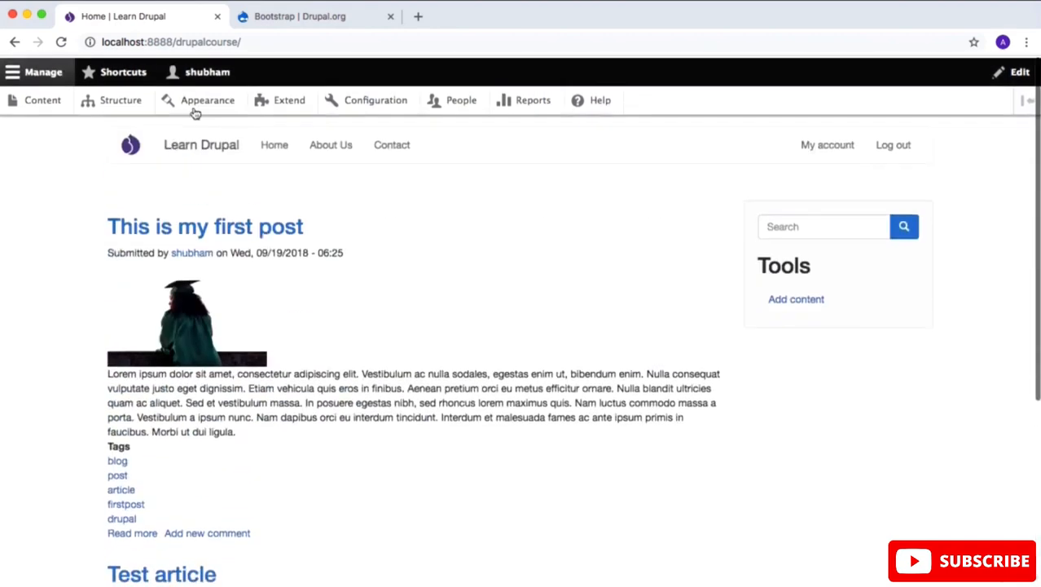
Step: Switch to the drupal.org Bootstrap project page and open the full Themes listing under Download & Extend
click(286, 16)
scroll(310, 310, up, 10)
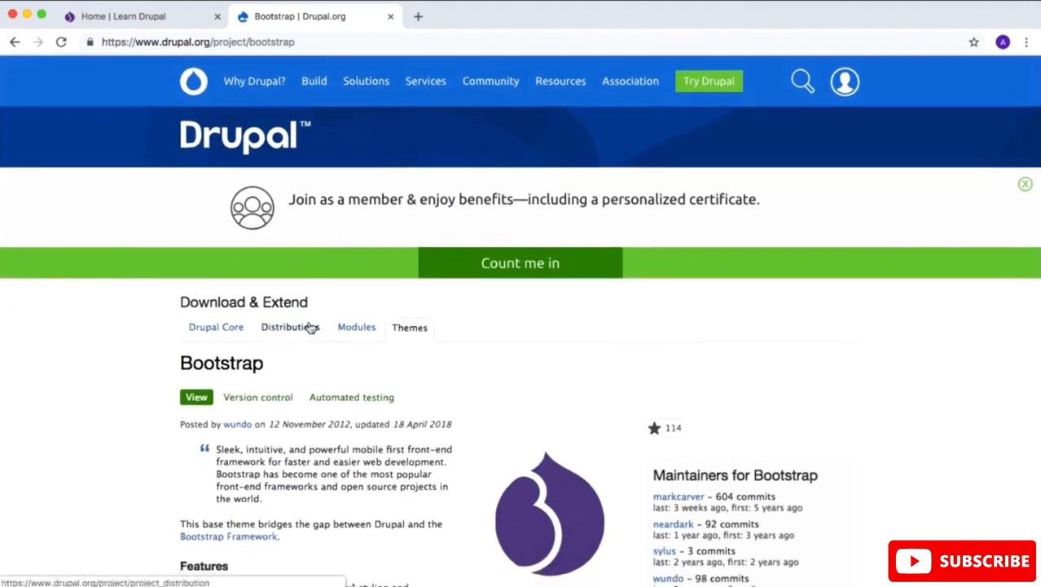
click(414, 329)
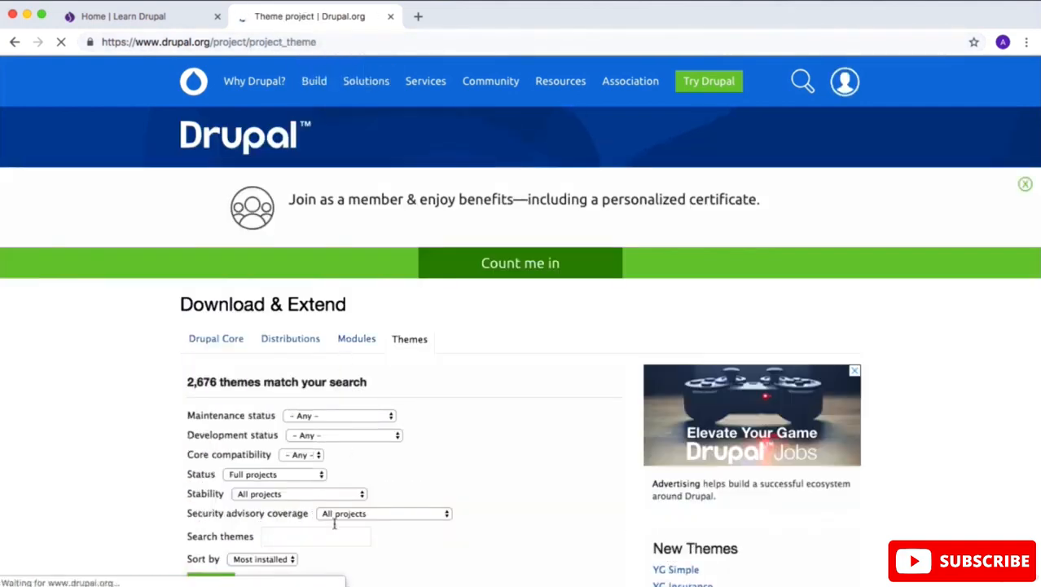
Step: Search for themes with core compatibility 8.x, maintenance status Actively maintained and development status Under active development
scroll(334, 489, down, 5)
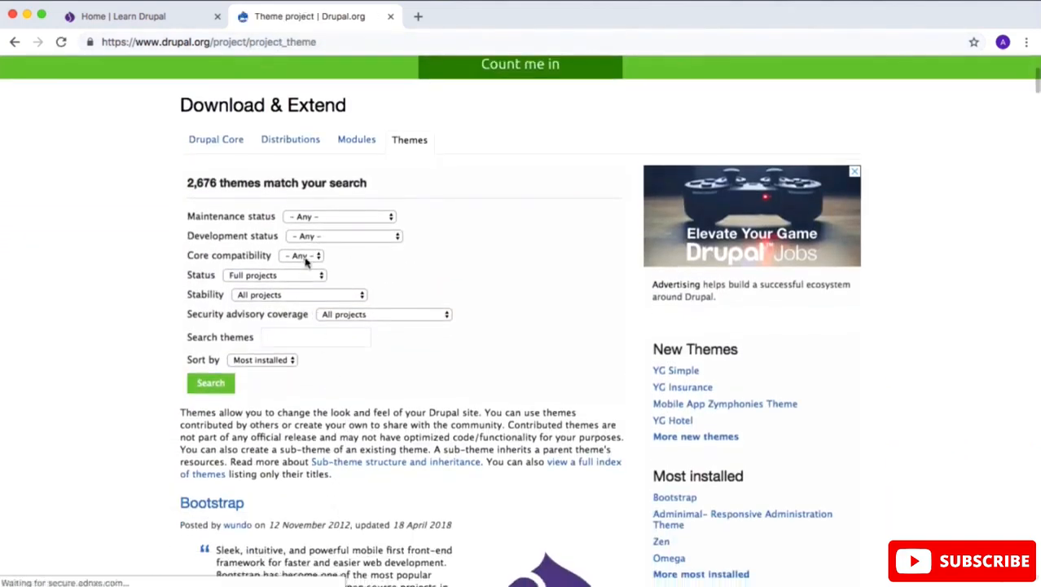
click(313, 258)
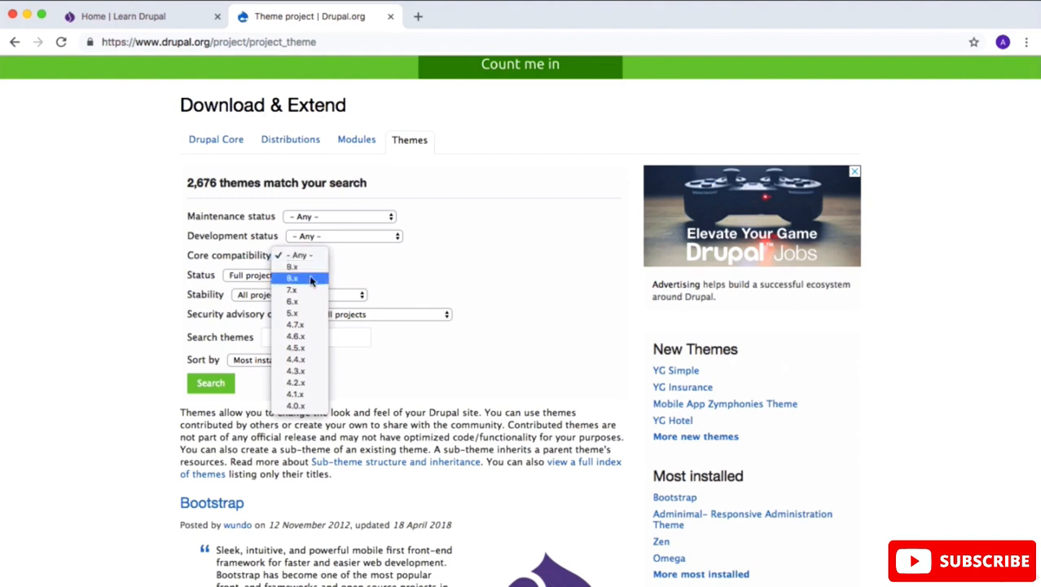
click(311, 279)
click(335, 218)
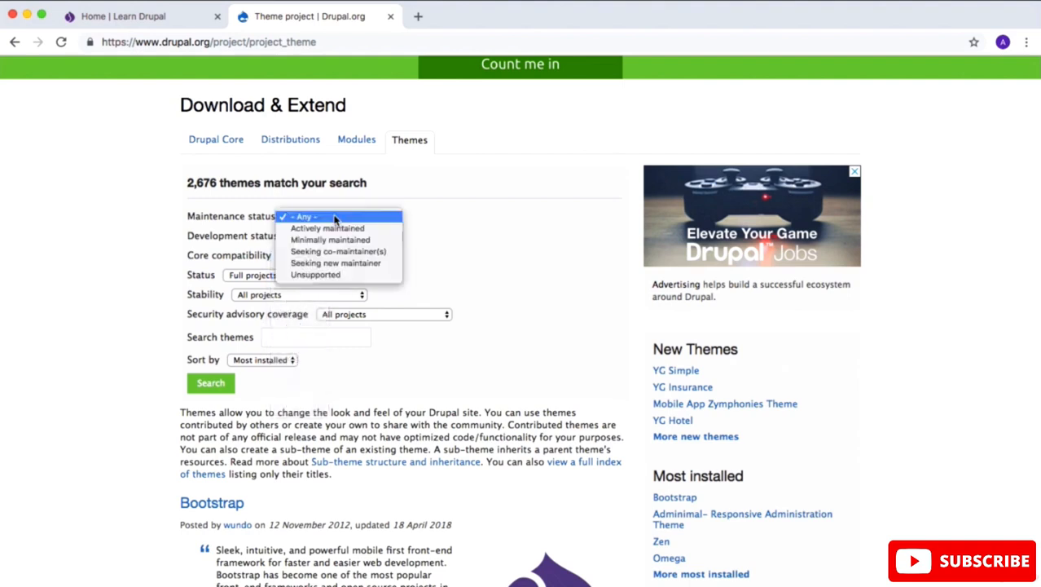
click(336, 229)
click(338, 236)
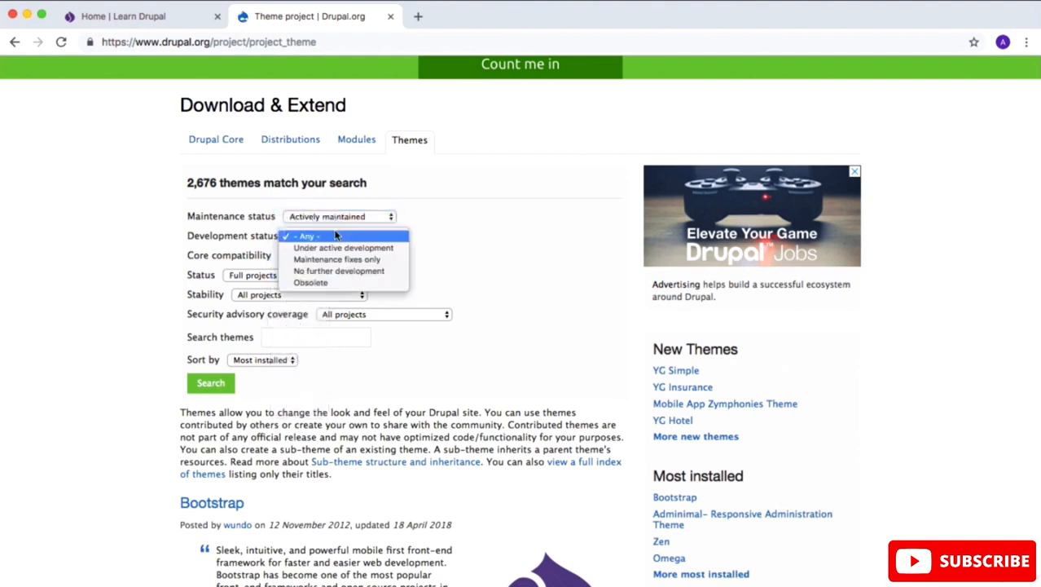
click(340, 247)
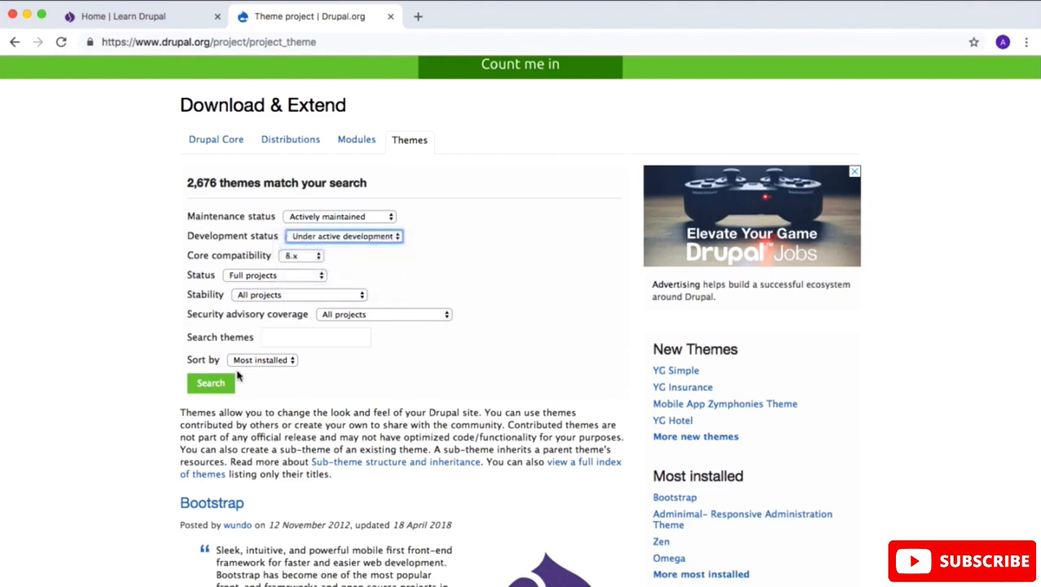
click(216, 384)
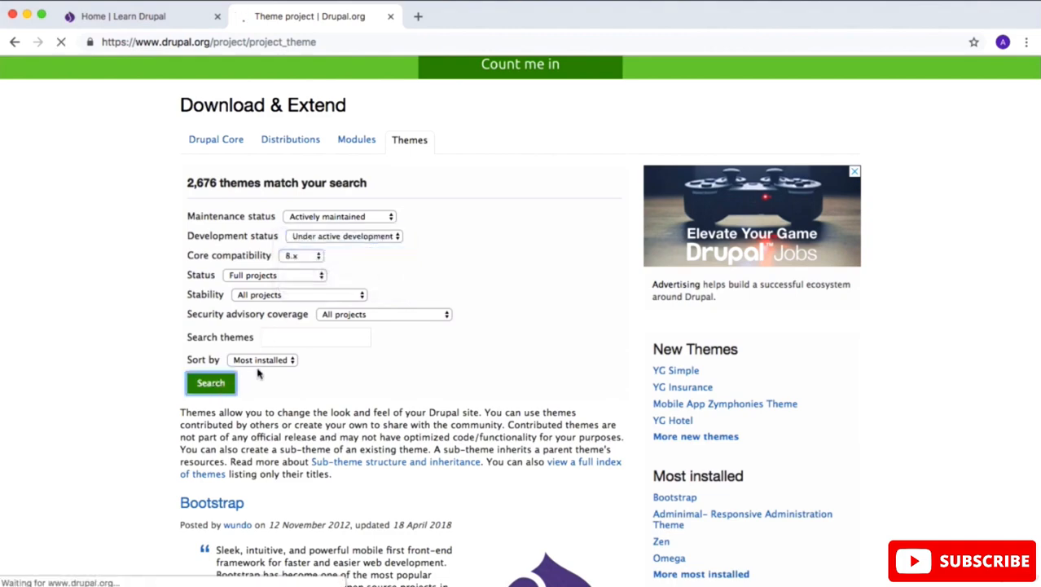
Step: Look through the filtered list of Drupal 8 themes, comparing their descriptions, features and preview images
scroll(277, 393, down, 15)
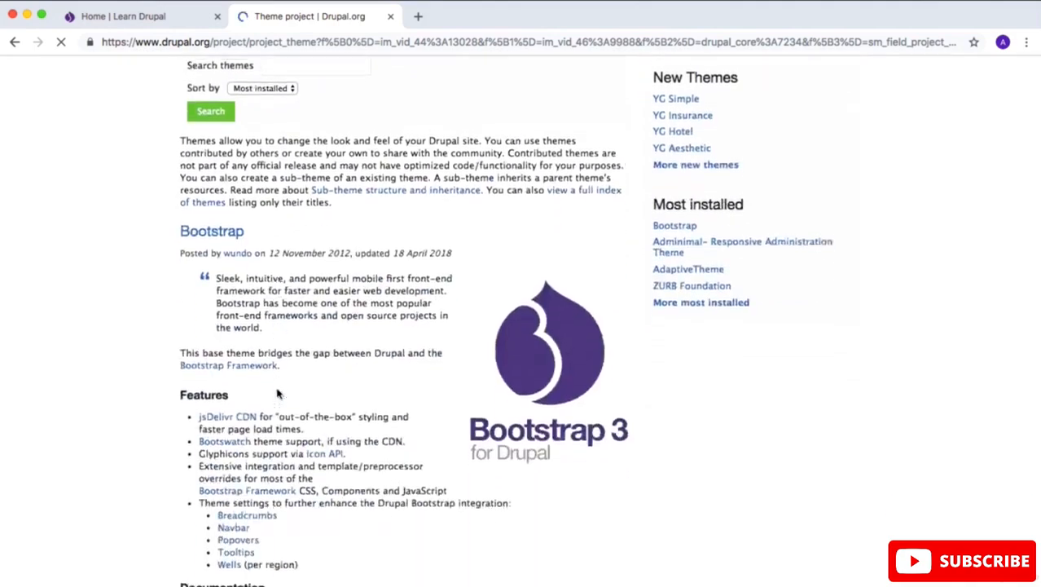
scroll(277, 394, down, 6)
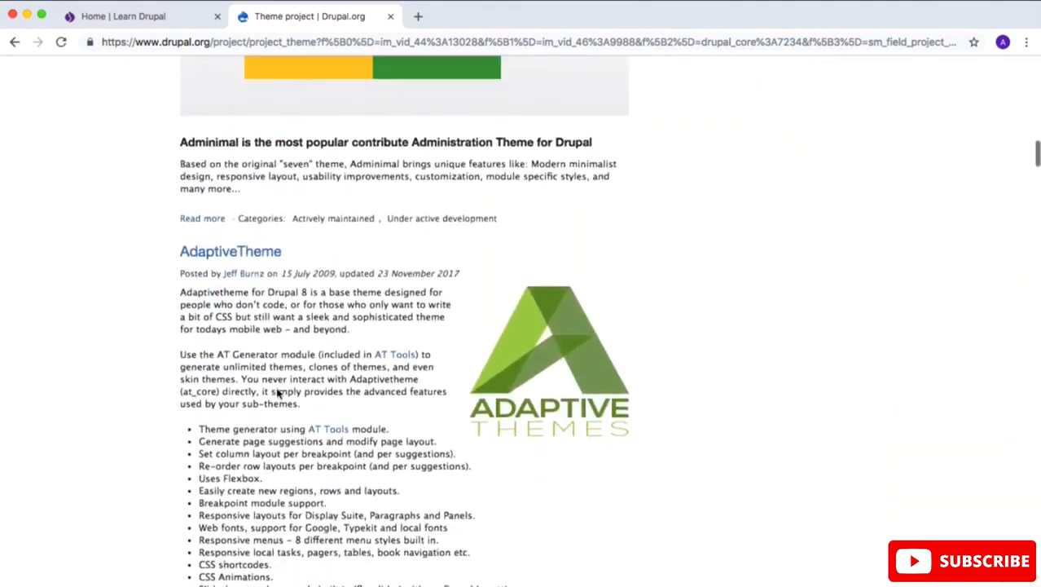
scroll(277, 394, up, 4)
scroll(269, 358, up, 5)
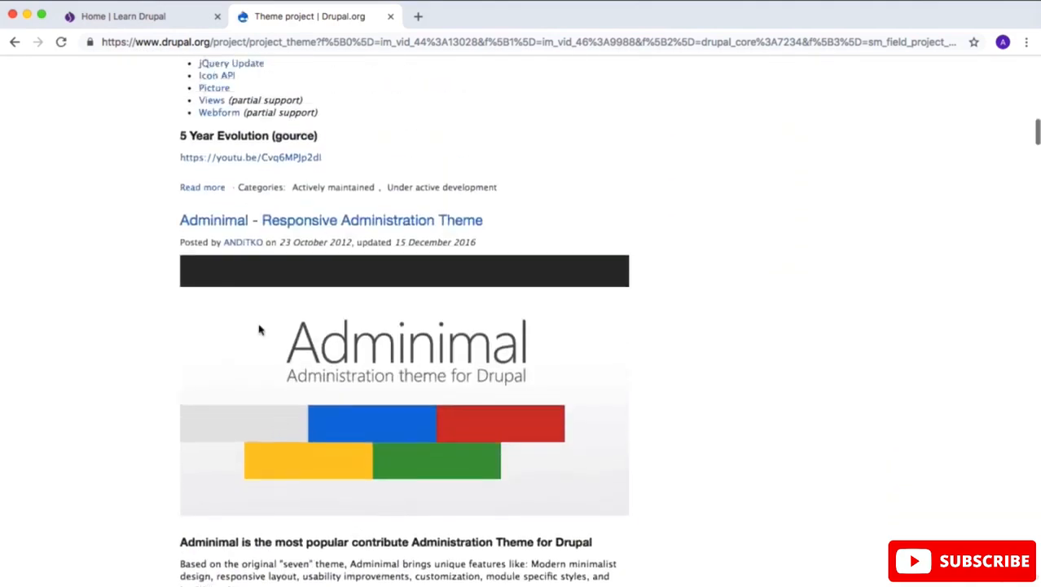
scroll(318, 269, down, 3)
scroll(324, 282, down, 15)
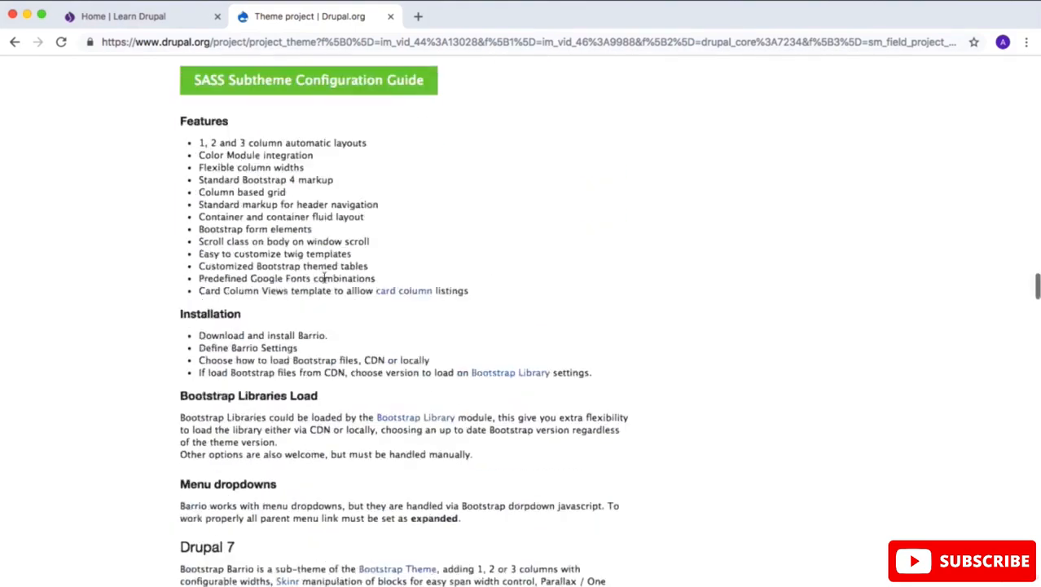
scroll(323, 278, down, 5)
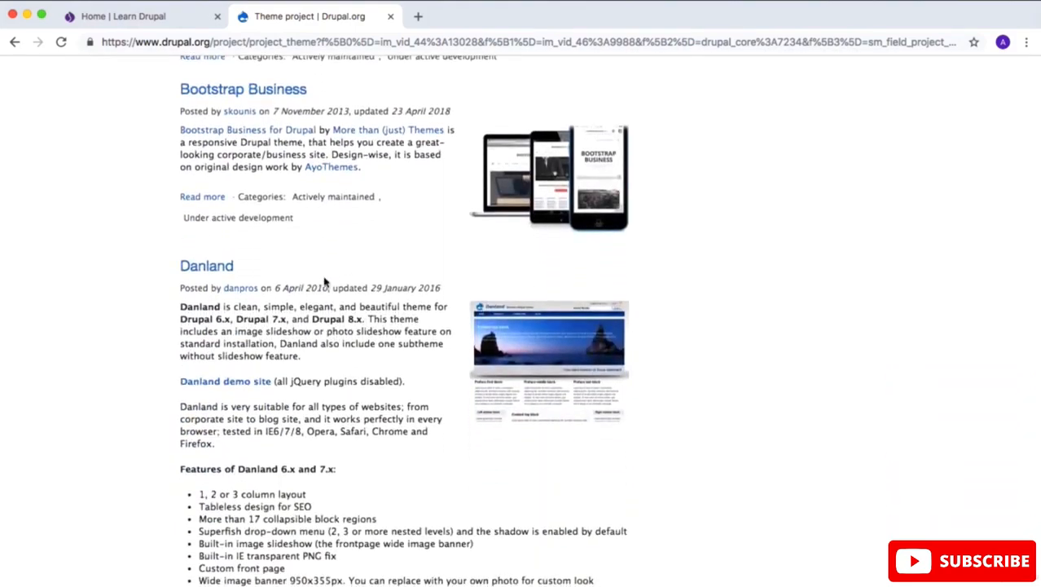
scroll(324, 282, down, 10)
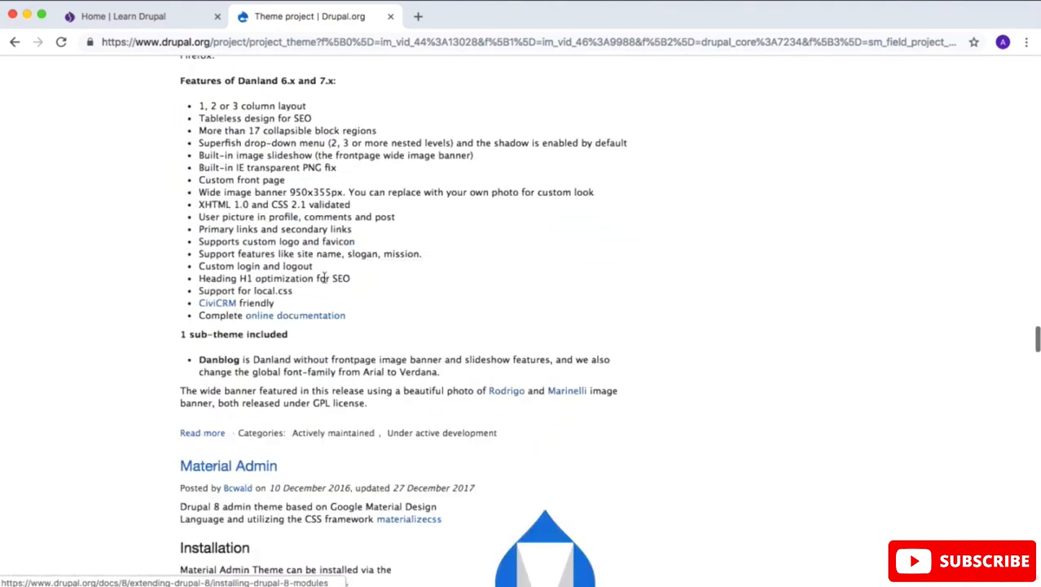